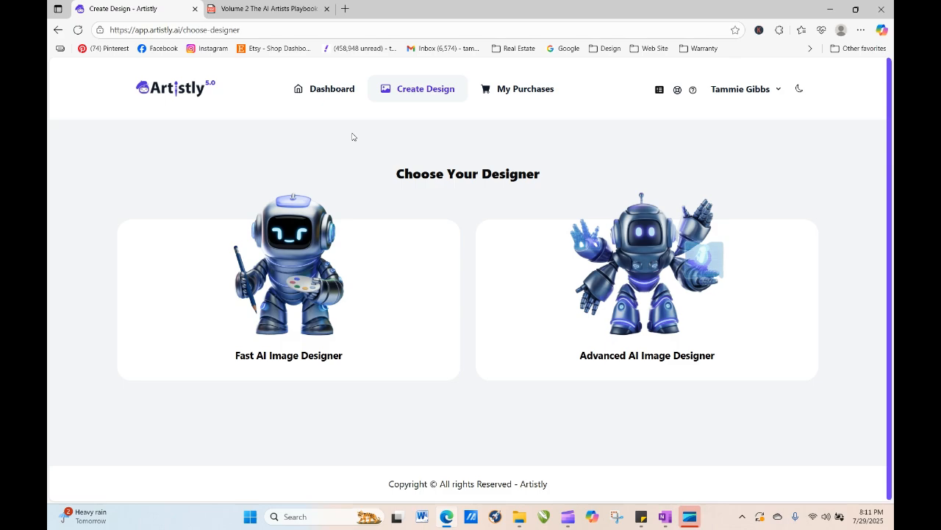
- Open the Fast AI Image Designer and switch to the Personal Designs gallery
click(308, 273)
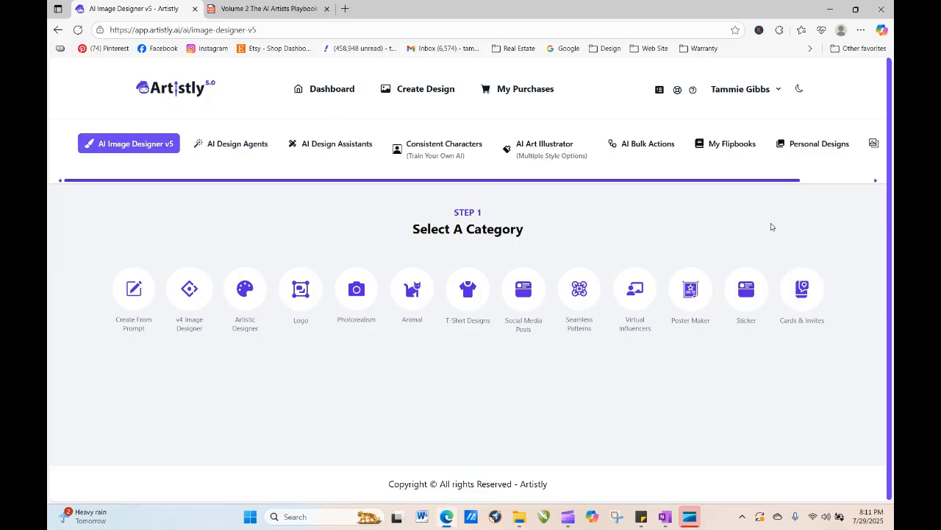
click(818, 144)
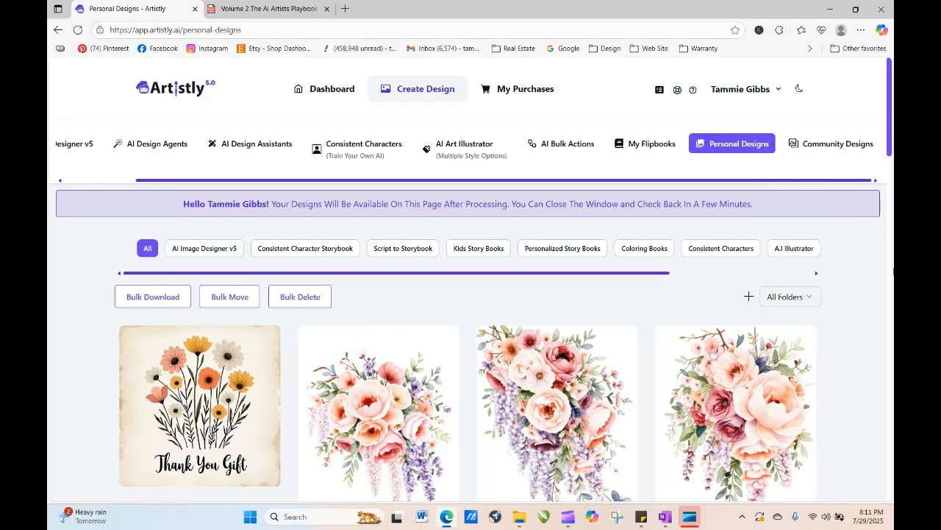
- Browse through the personal designs, loading more entries to look for an earlier design
drag(890, 94, 893, 441)
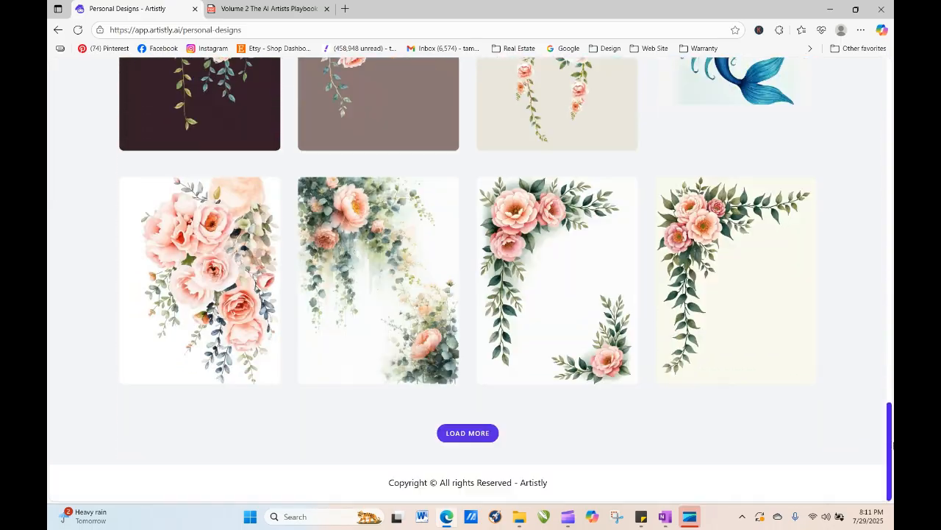
click(474, 437)
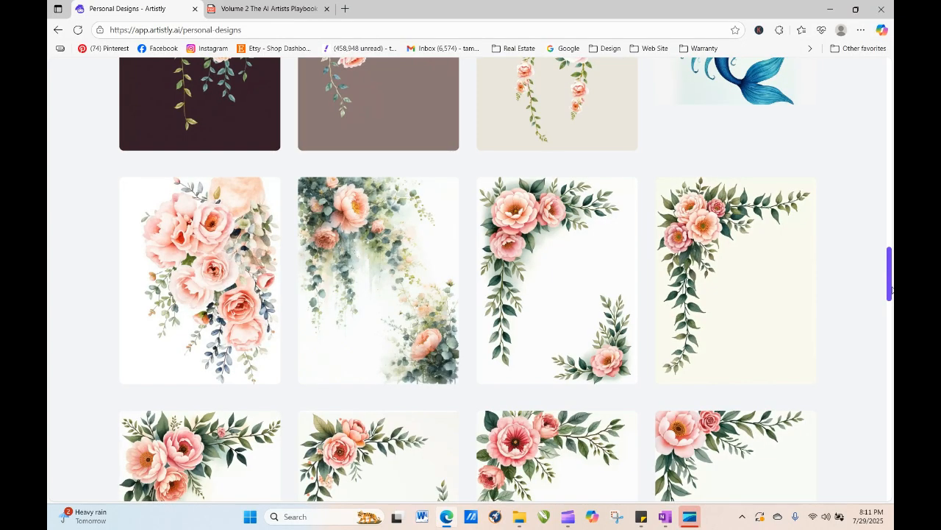
drag(890, 270, 891, 467)
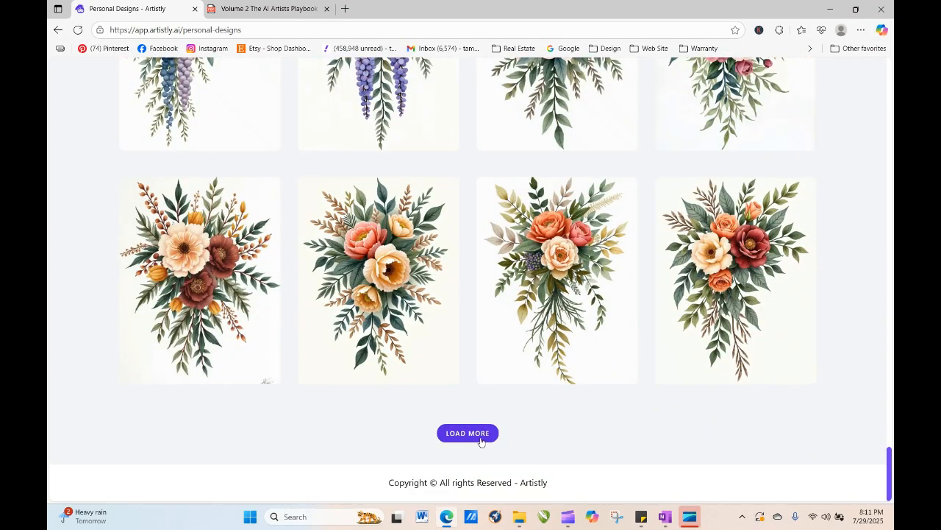
click(479, 436)
drag(890, 337, 880, 494)
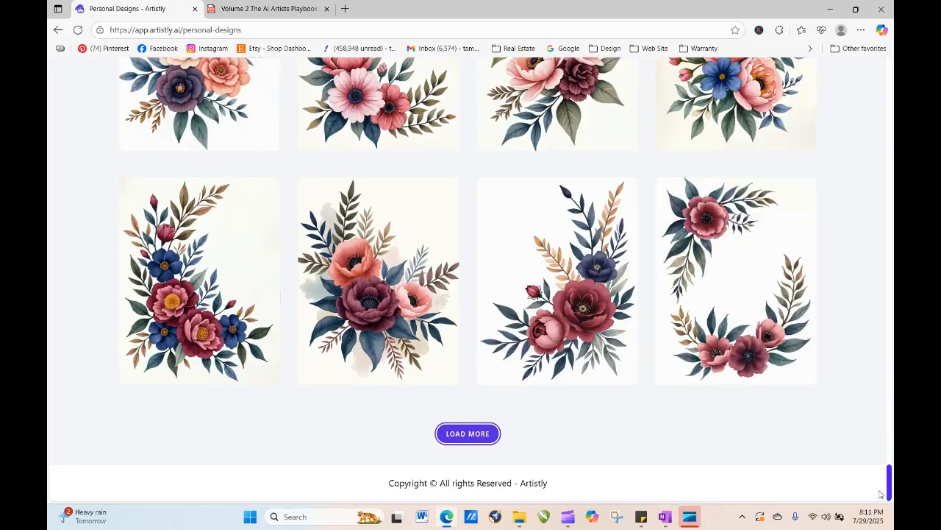
click(468, 433)
drag(889, 385, 889, 471)
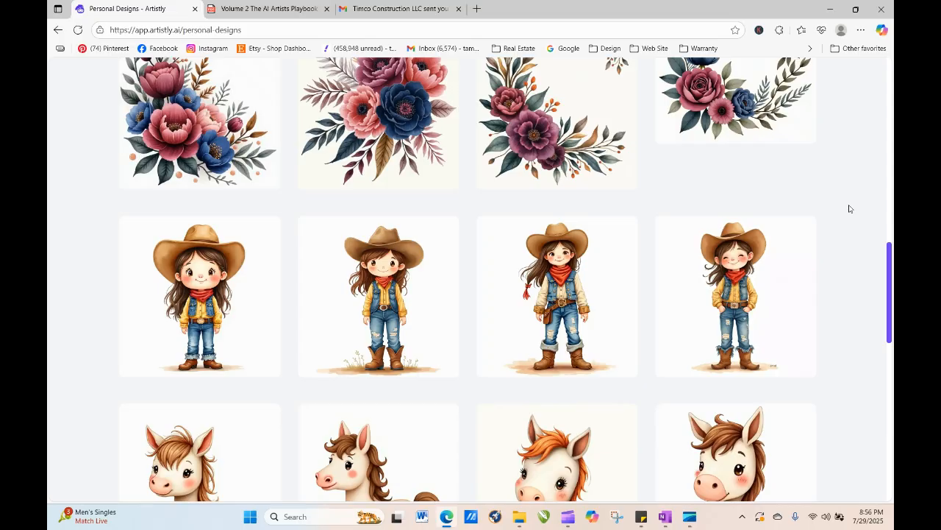
drag(891, 257, 891, 70)
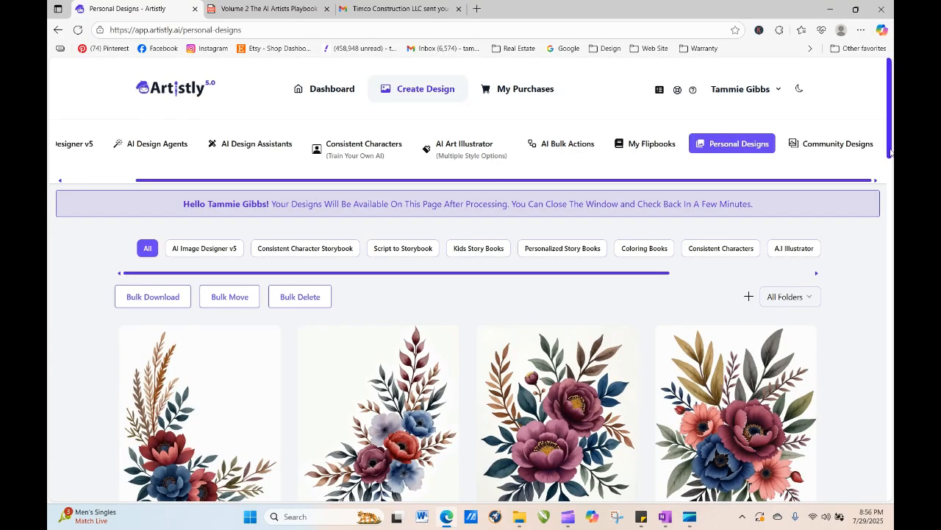
drag(890, 110, 892, 481)
click(490, 475)
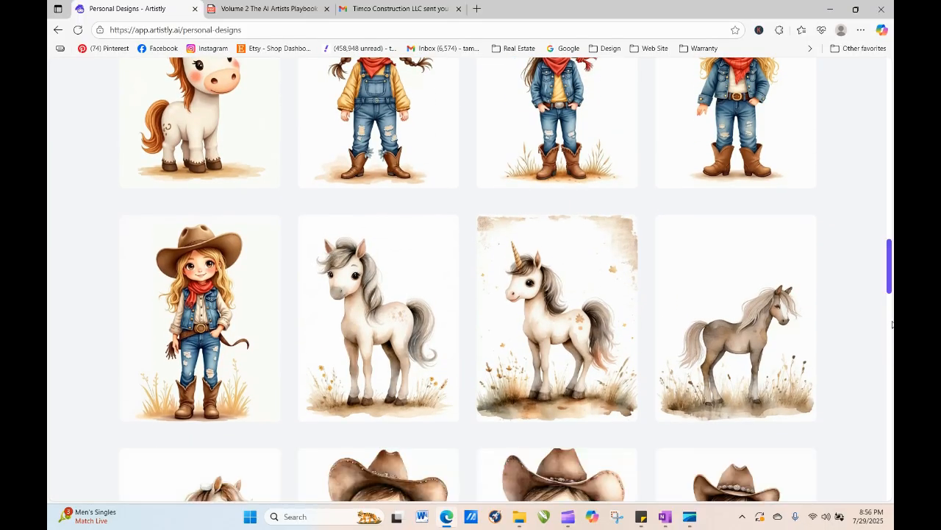
drag(892, 278, 892, 315)
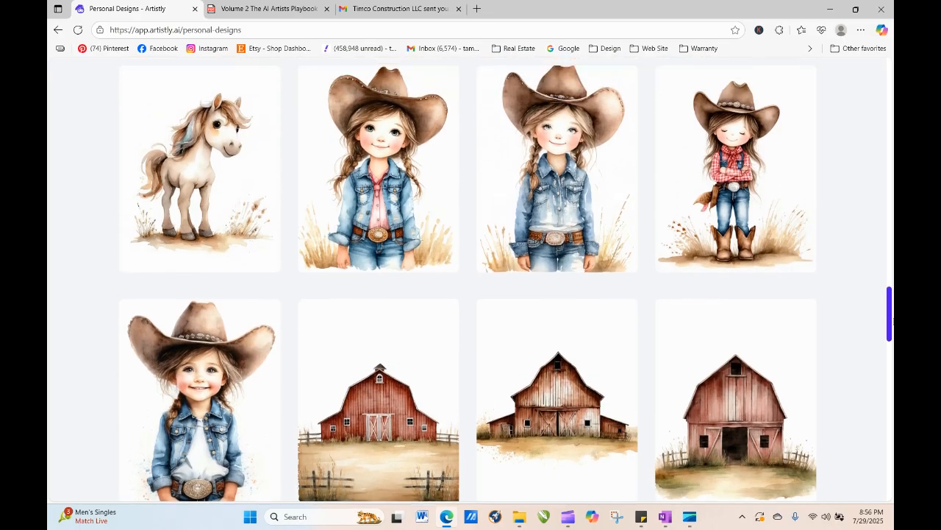
- Open the denim cowgirl design's details, copy its full design prompt, and close the details window
mouse_move(358, 382)
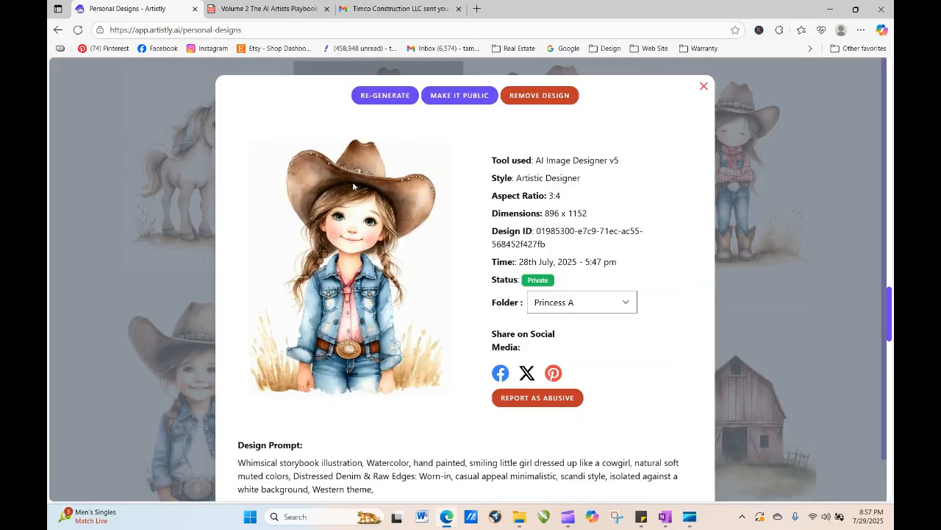
click(355, 169)
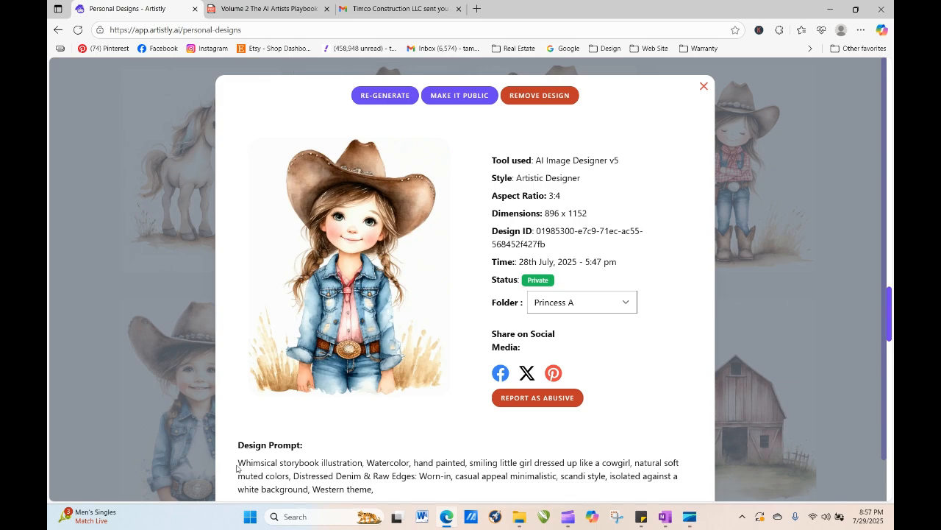
drag(237, 462, 374, 490)
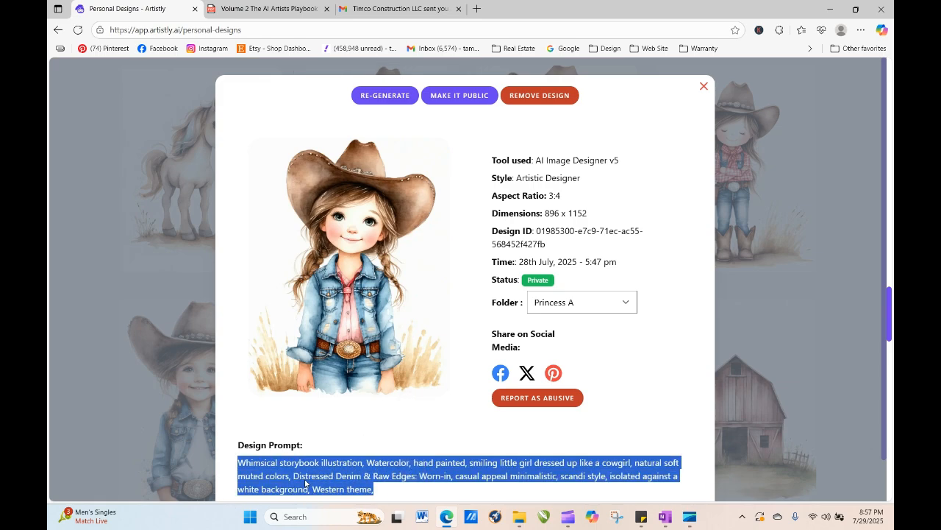
right_click(371, 487)
click(359, 267)
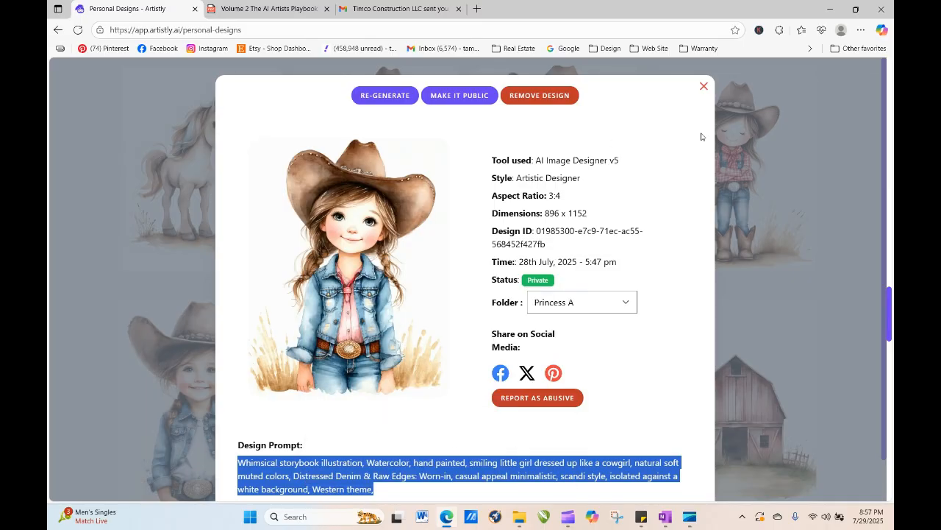
click(705, 86)
- In AI Image Designer v5, choose the T-Shirt Designs category and the 'Trust the Magic of New Beginnings' template
drag(890, 316, 893, 9)
click(69, 144)
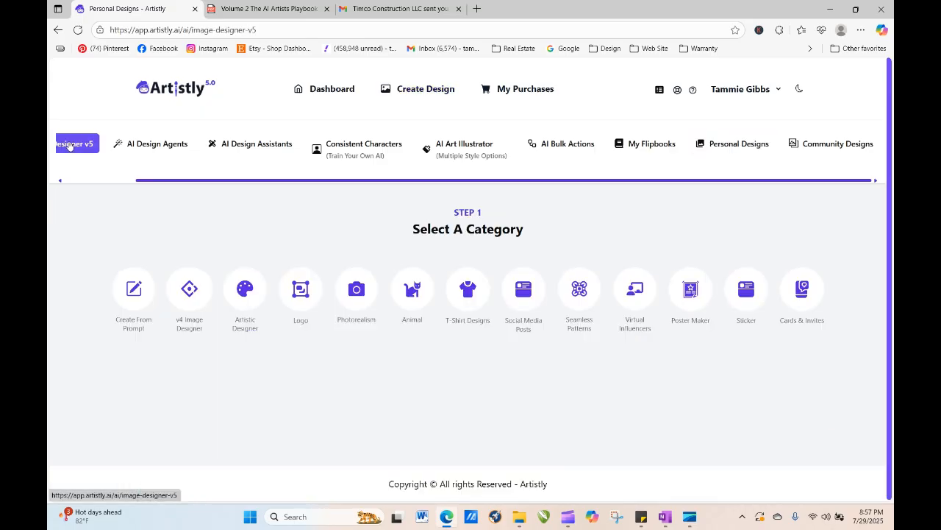
click(469, 296)
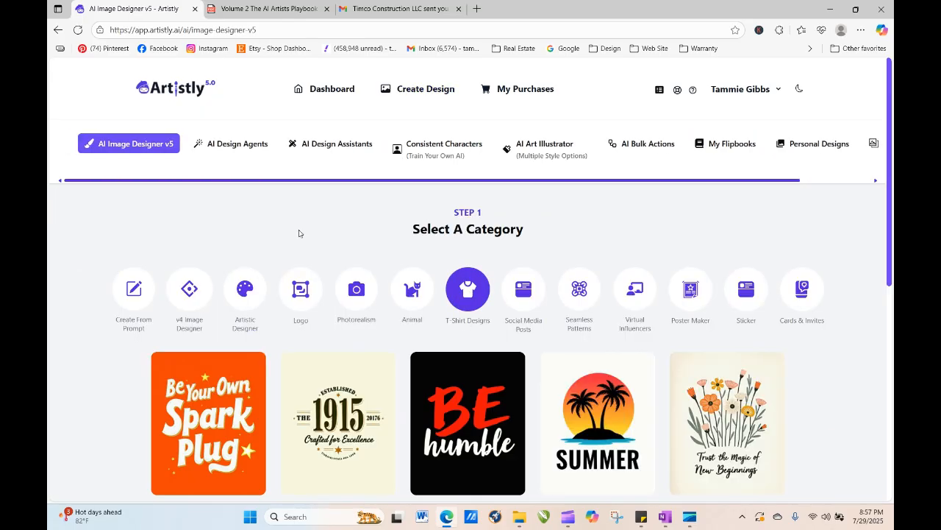
drag(891, 80, 893, 215)
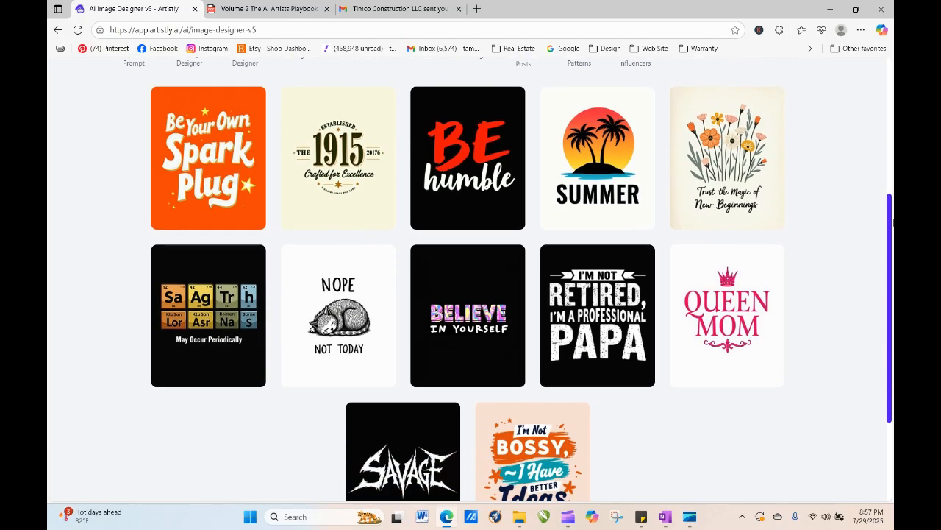
click(723, 163)
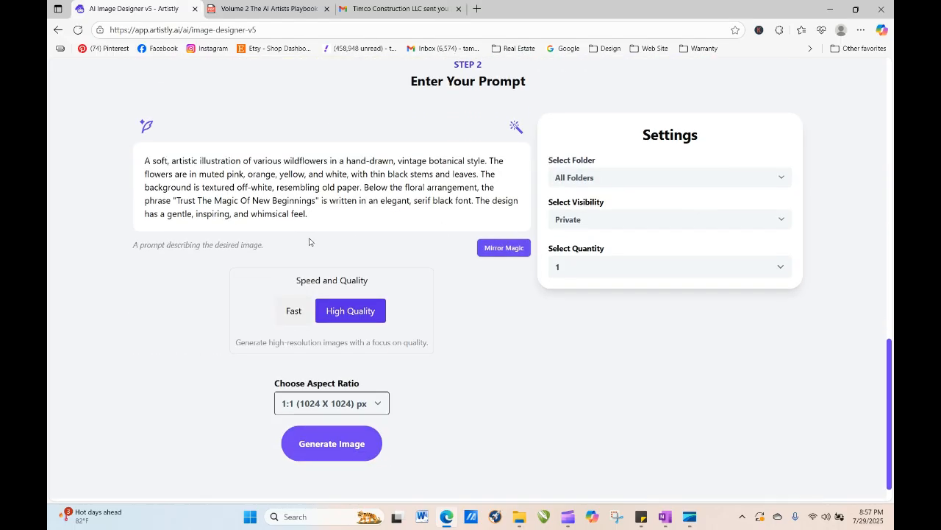
- Replace the template's prompt text with the copied cowgirl prompt
drag(312, 216, 145, 154)
right_click(232, 186)
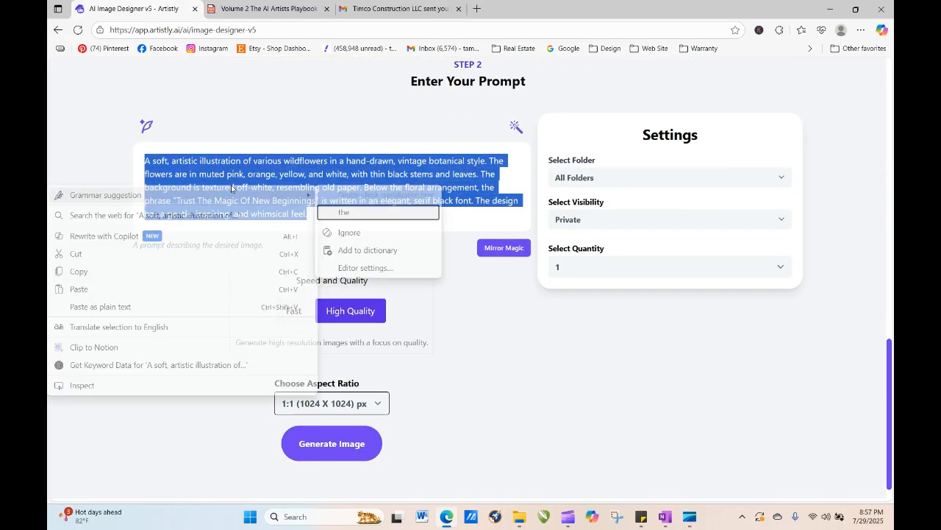
click(152, 289)
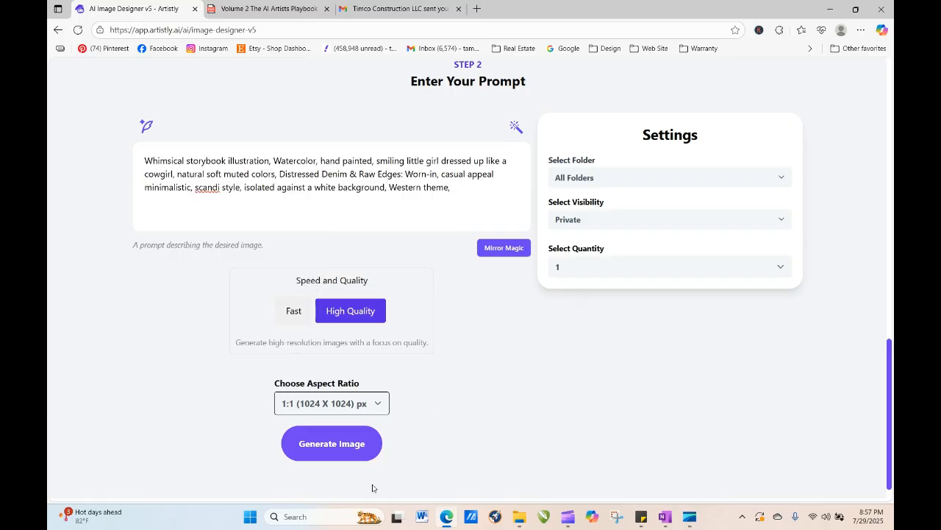
- Set the quantity to 4 and the aspect ratio to 3:4 (896 X 1152) px
click(566, 267)
click(566, 338)
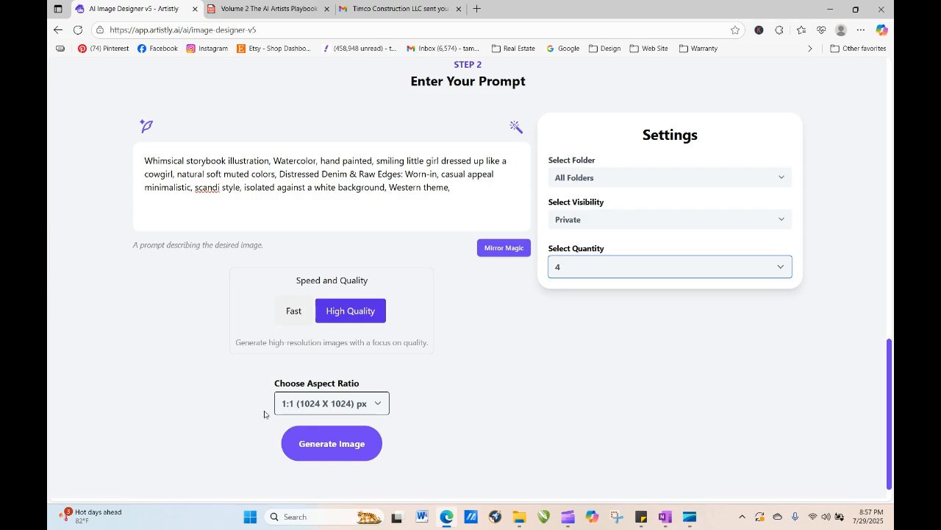
click(334, 405)
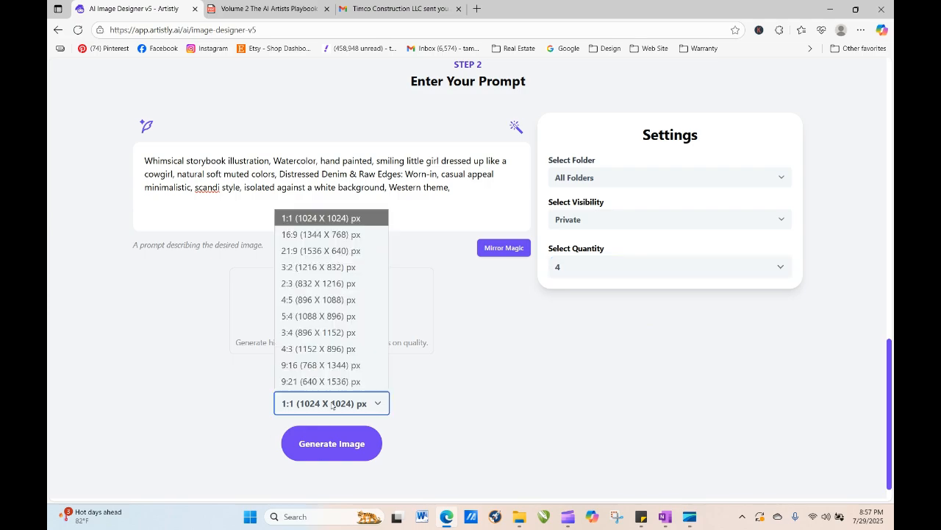
click(328, 332)
- Generate the images and reload the Personal Designs page
click(348, 441)
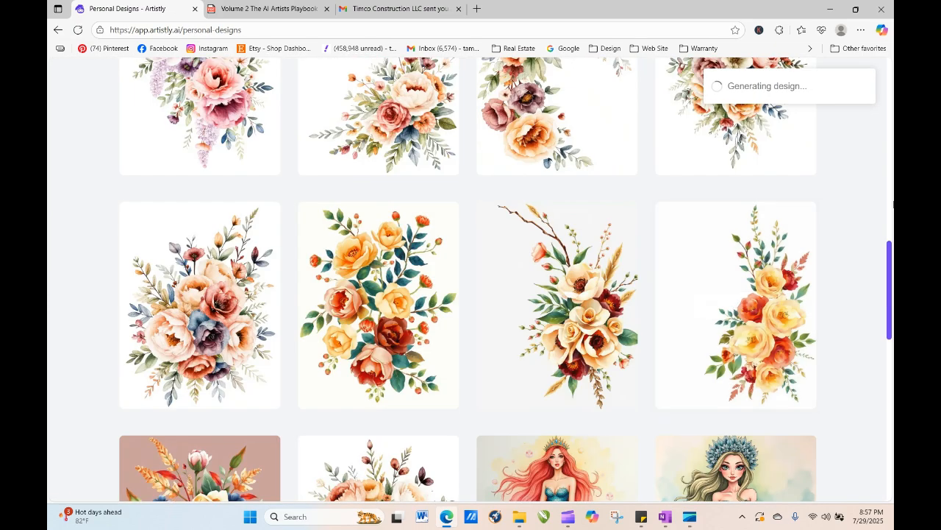
drag(892, 276, 892, 131)
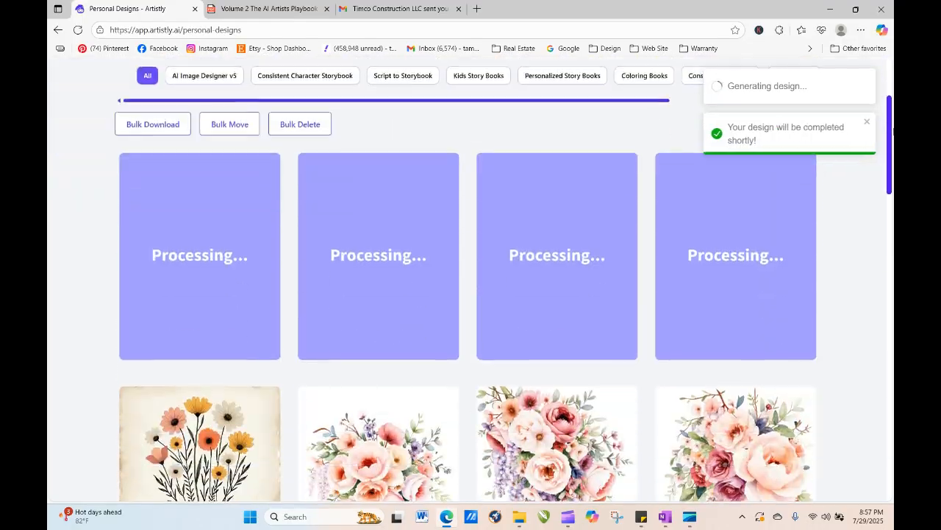
click(78, 30)
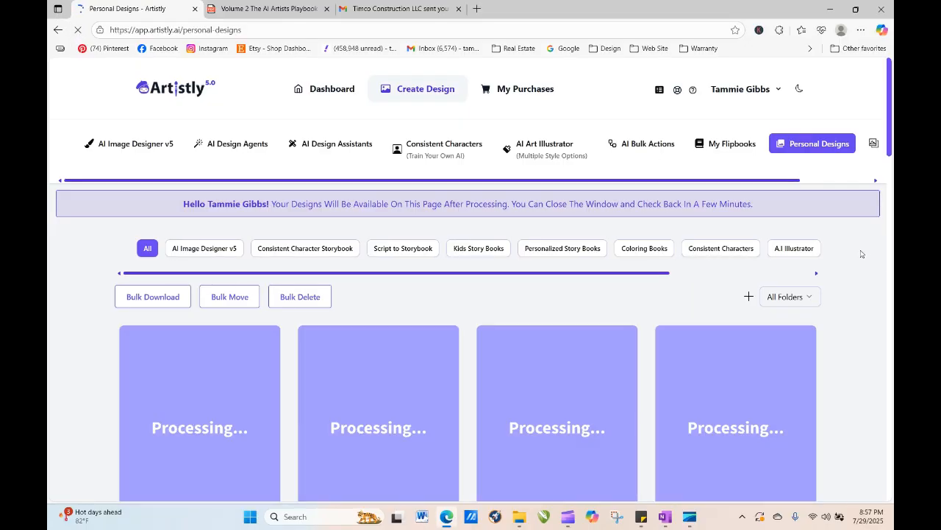
- Filter the personal designs to the Styles 2 folder
click(809, 298)
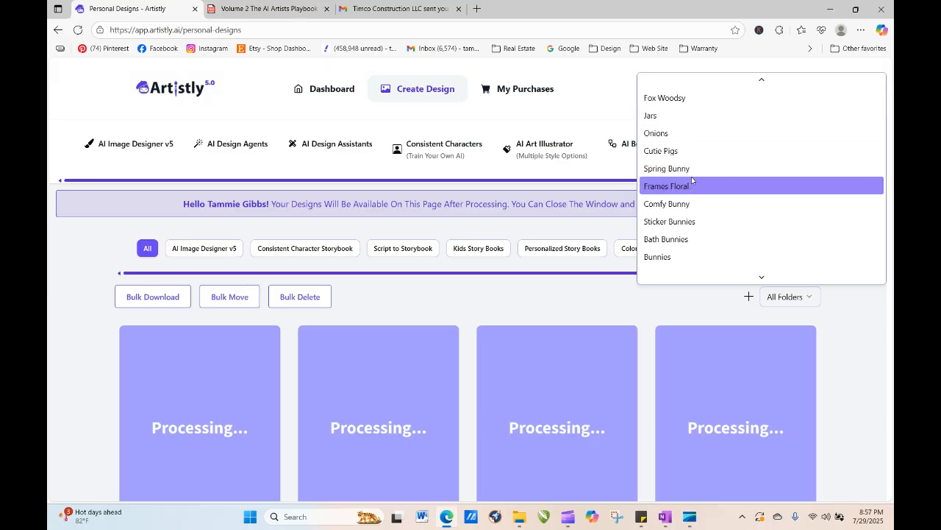
mouse_move(758, 274)
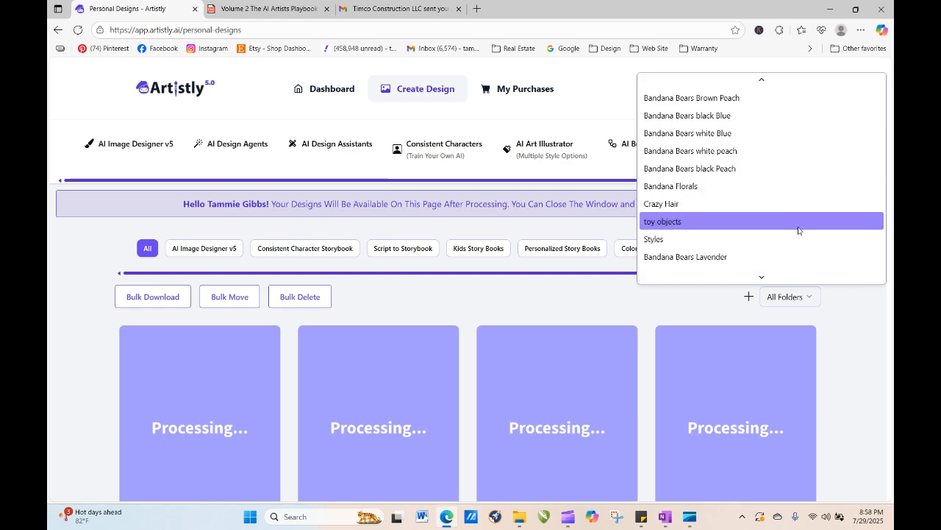
mouse_move(800, 281)
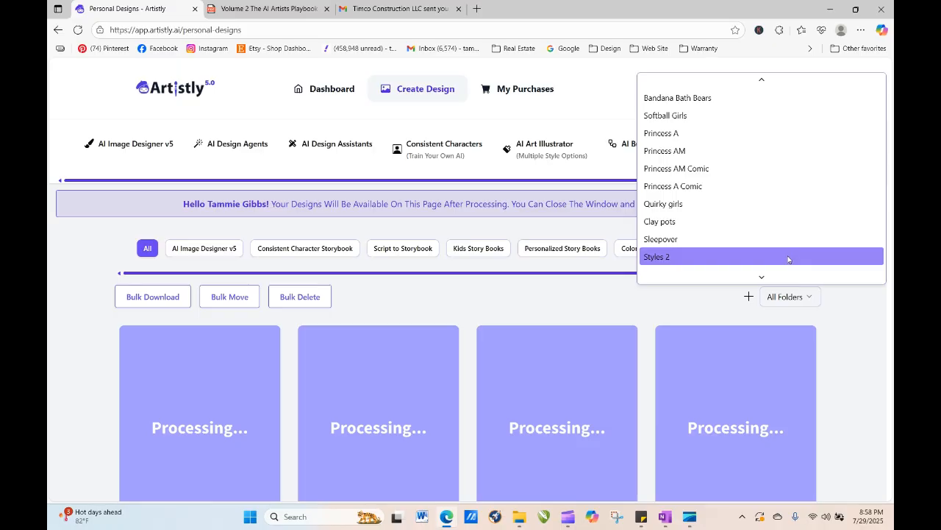
click(788, 257)
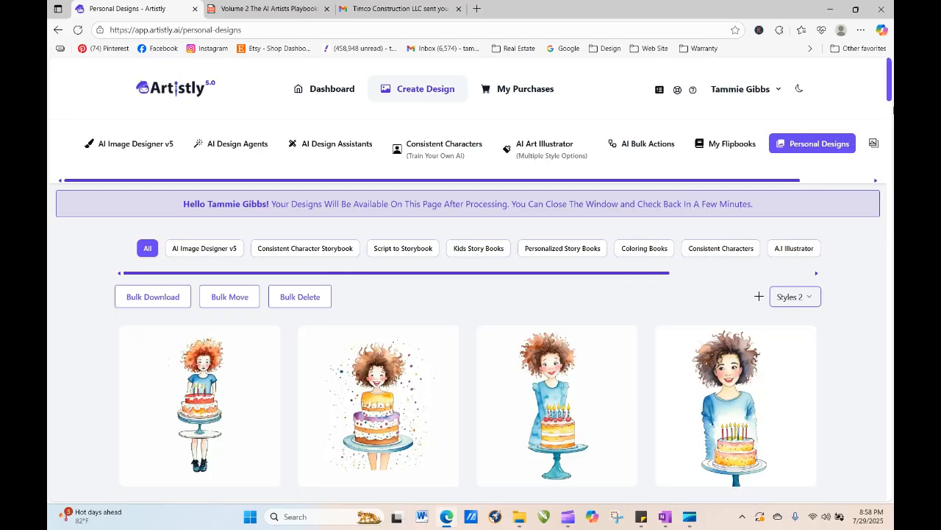
- Open the watercolor pumpkin design's details, copy its design prompt, and close the details window
drag(890, 59, 891, 114)
mouse_move(533, 119)
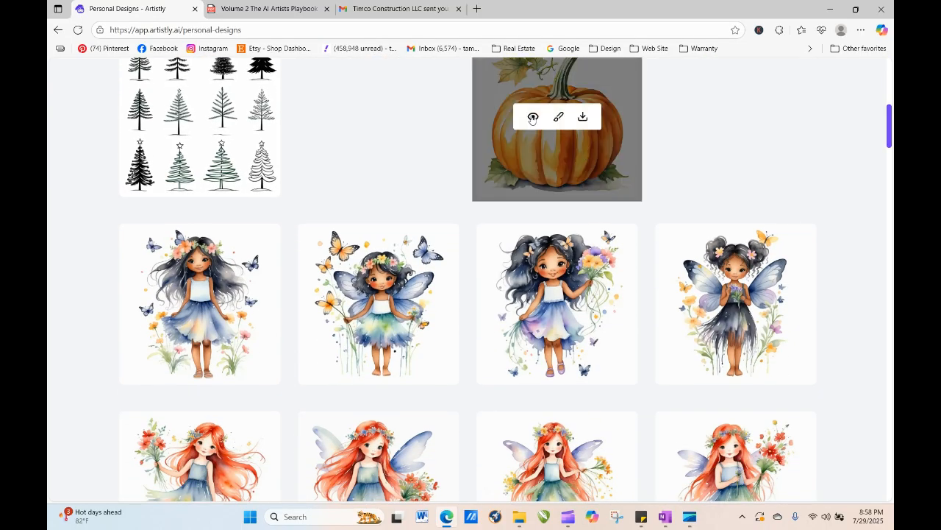
click(533, 120)
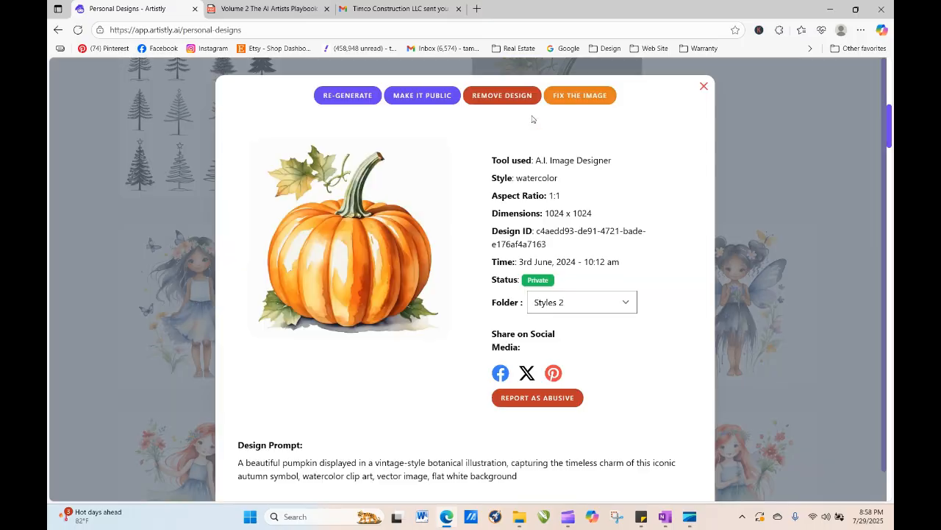
drag(239, 467, 553, 488)
key(ctrl+c)
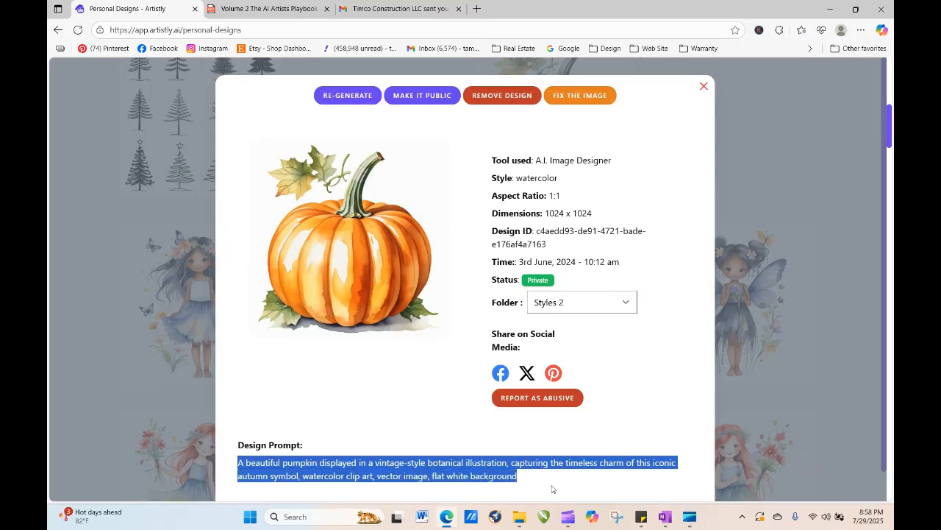
right_click(461, 477)
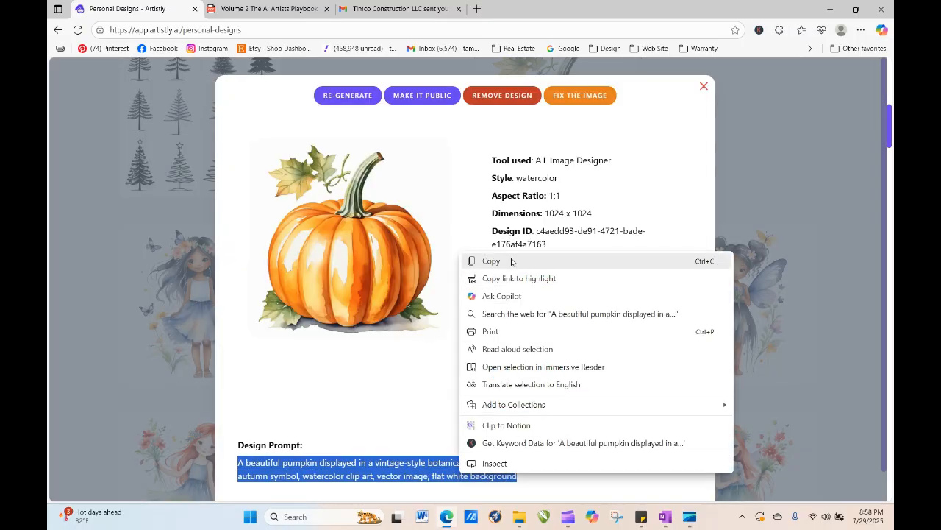
click(584, 261)
click(704, 87)
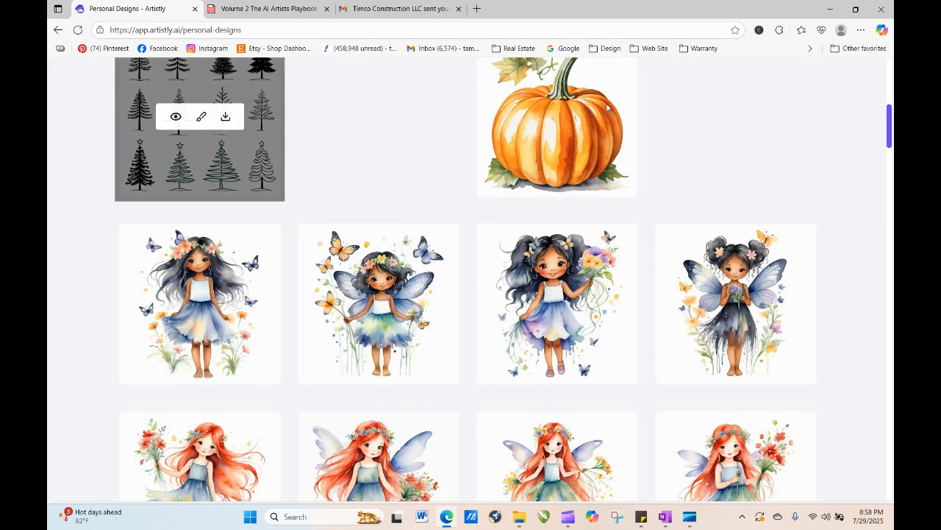
- Open the smiling cowgirl design's details and regenerate it in the AI Image Designer
drag(889, 134, 890, 84)
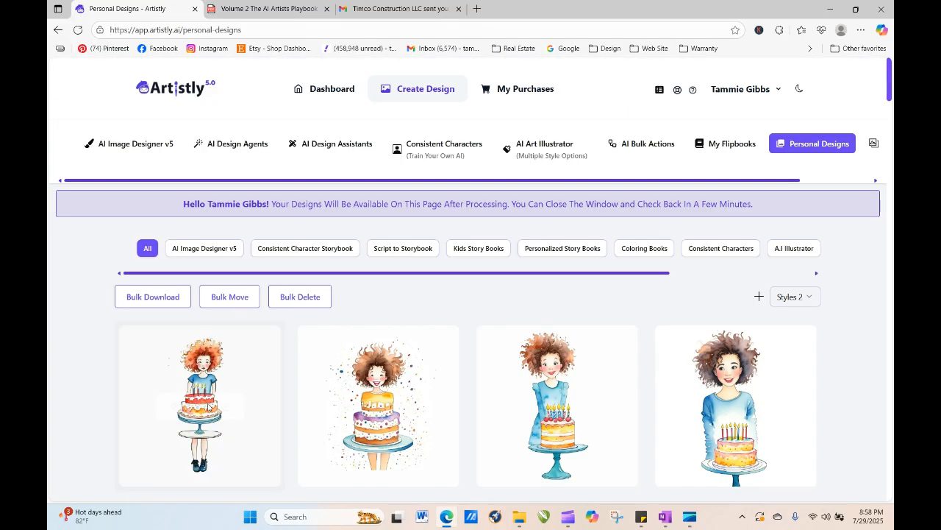
click(96, 141)
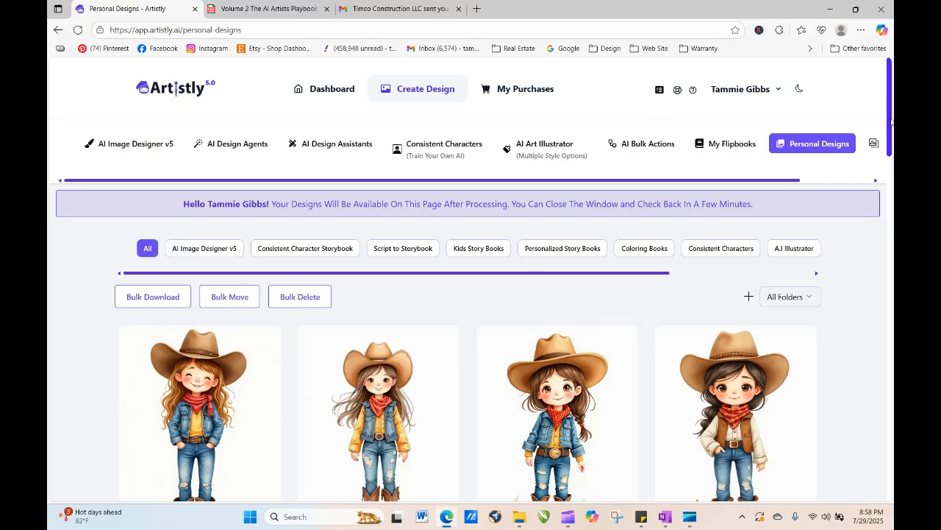
scroll(891, 122, down, 2)
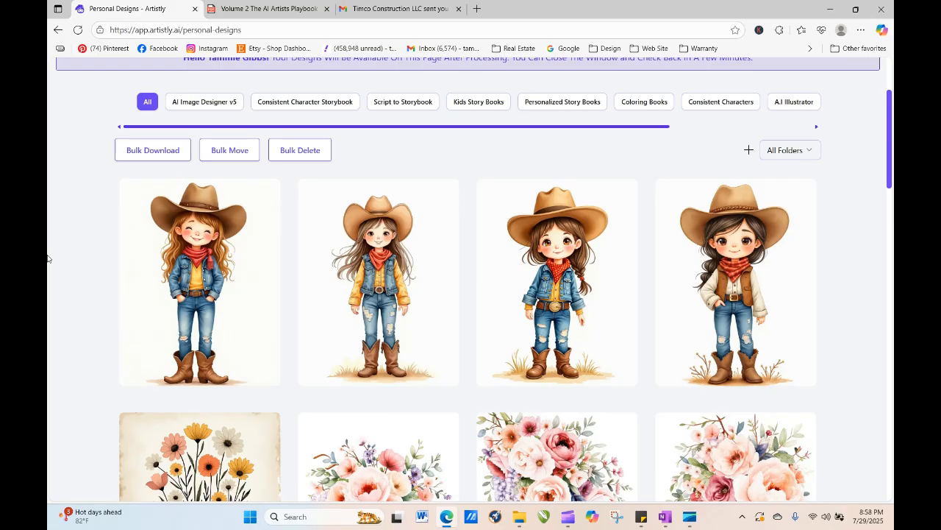
mouse_move(122, 294)
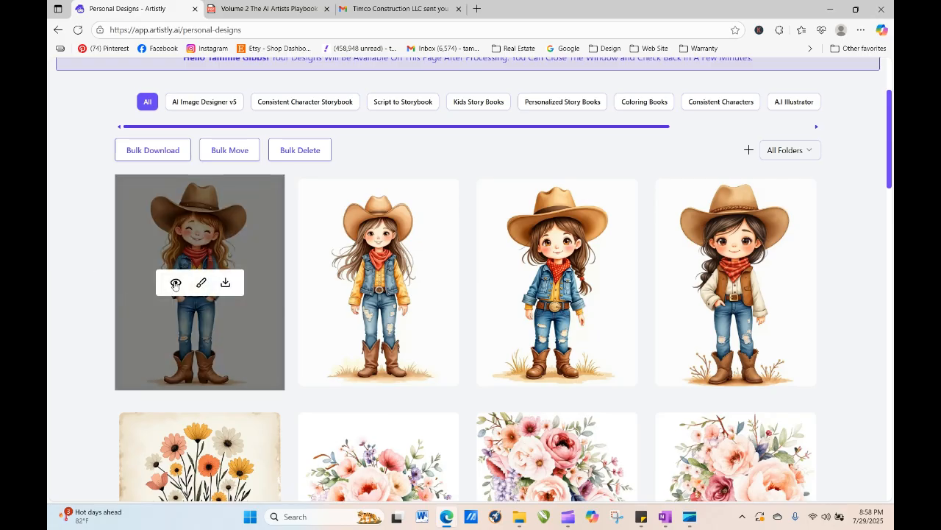
click(175, 284)
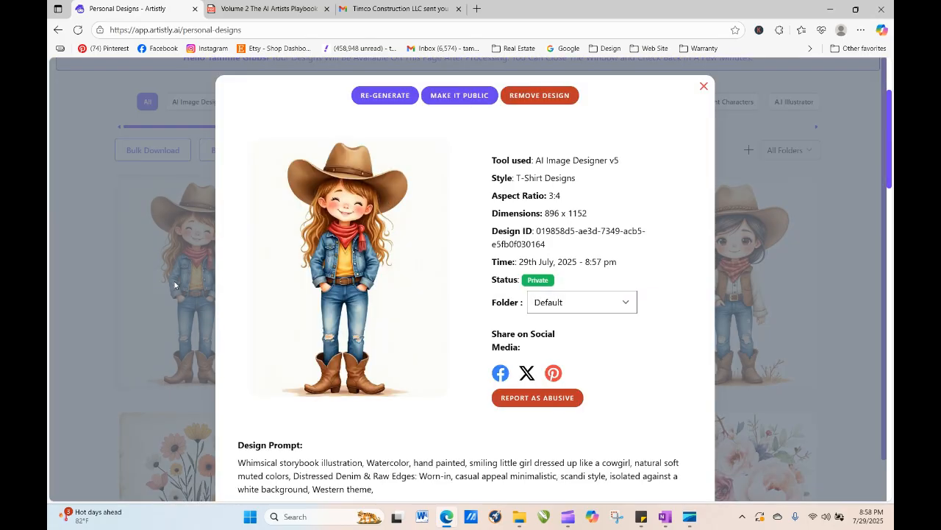
click(391, 96)
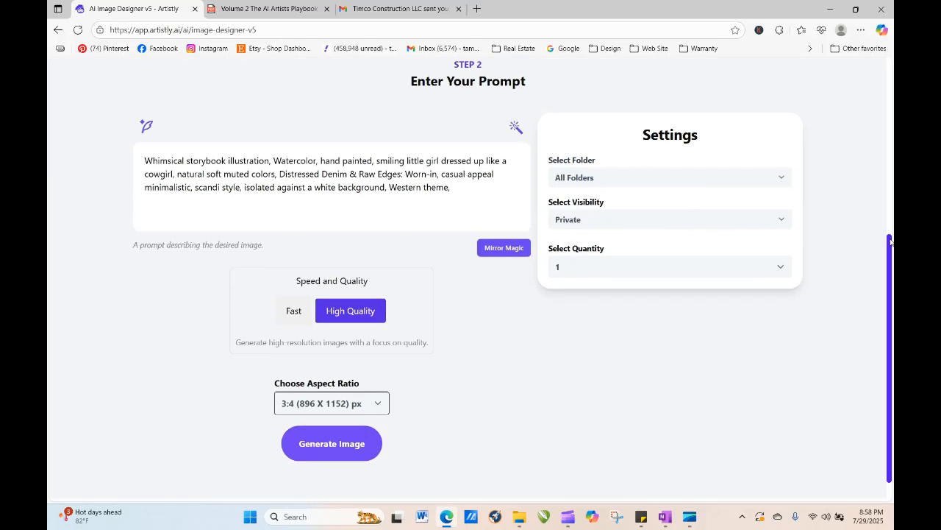
- Replace the cowgirl prompt with the copied watercolor pumpkin design prompt
drag(891, 253, 890, 188)
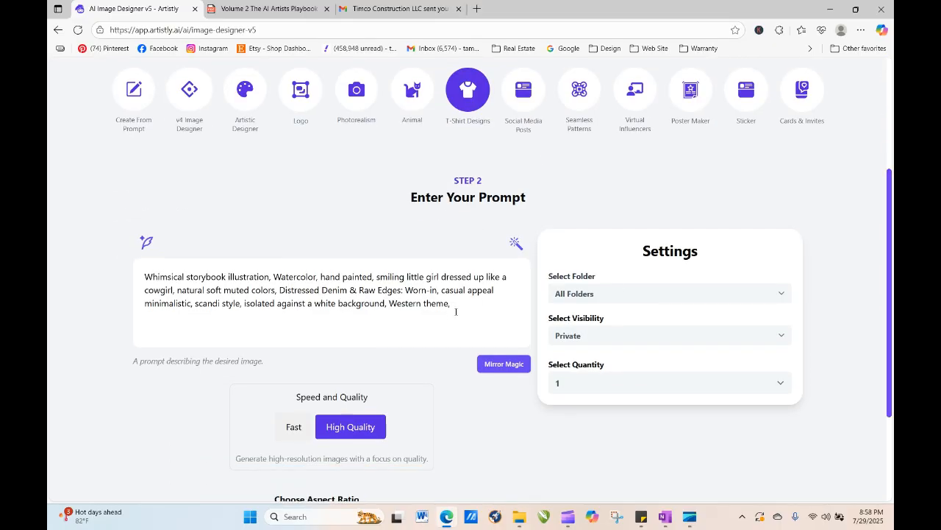
drag(451, 303, 133, 274)
right_click(207, 303)
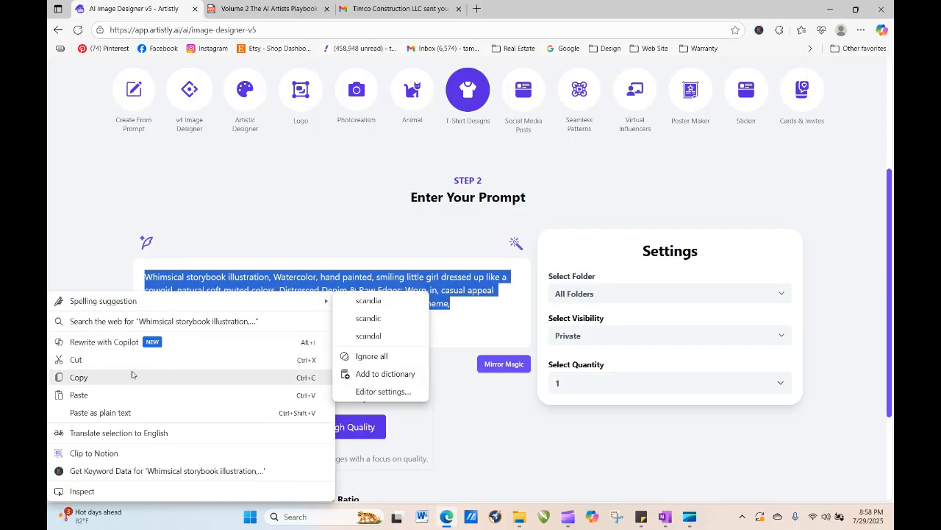
click(122, 391)
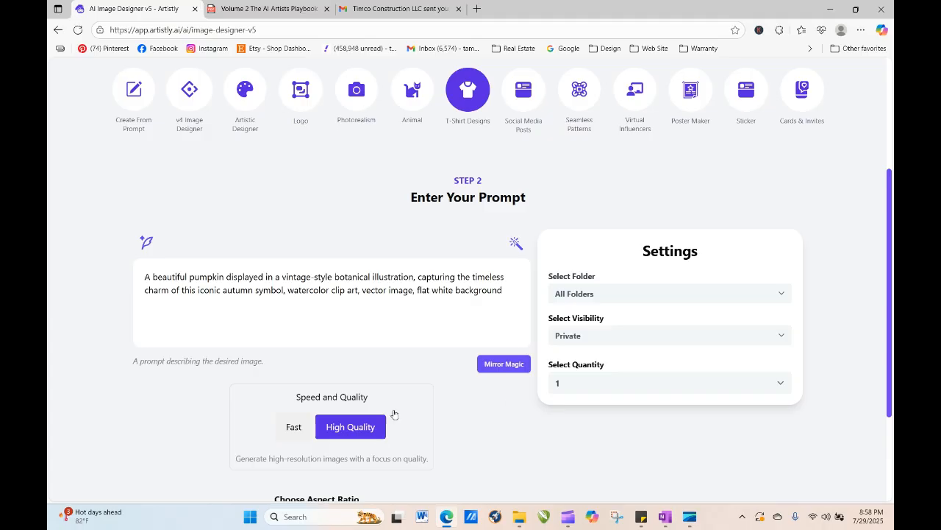
- Set the quantity to 4 and generate the images
click(581, 388)
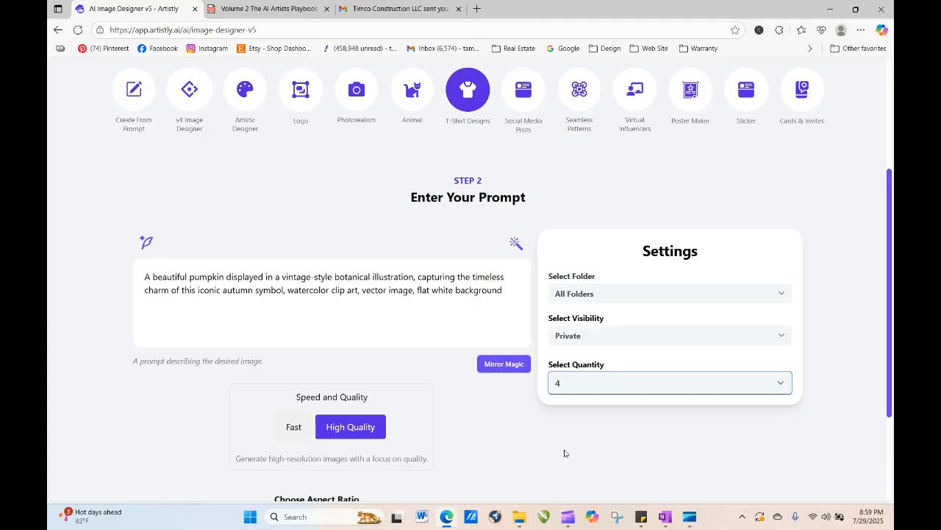
scroll(564, 449, down, 2)
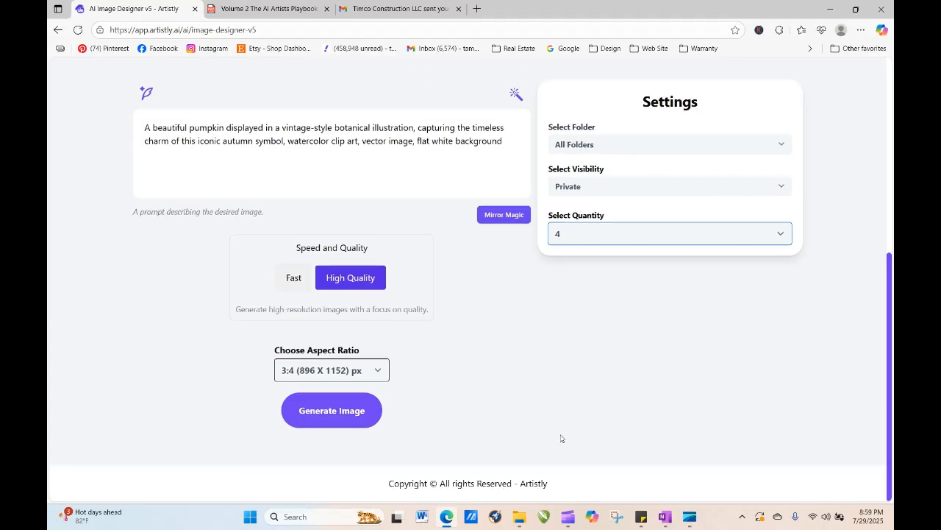
click(352, 424)
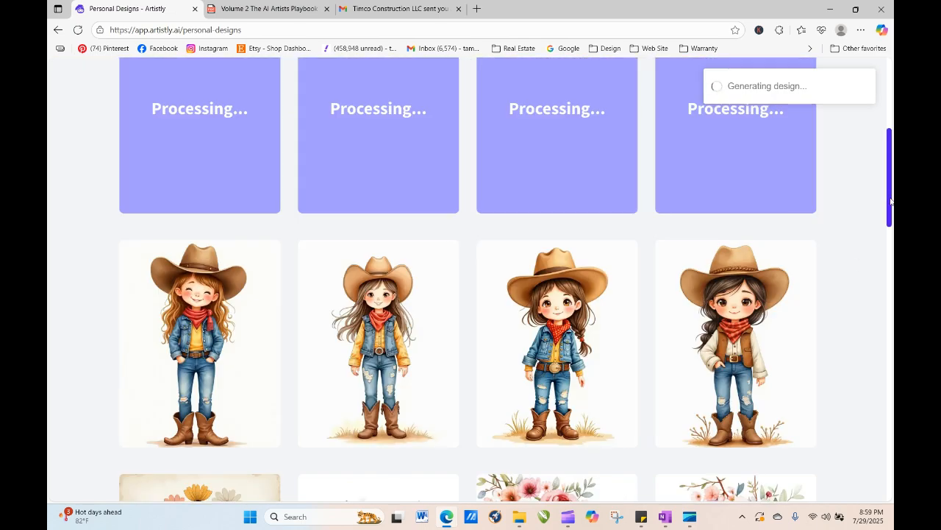
- Reload the Personal Designs page to check on the processing designs
drag(892, 205, 891, 193)
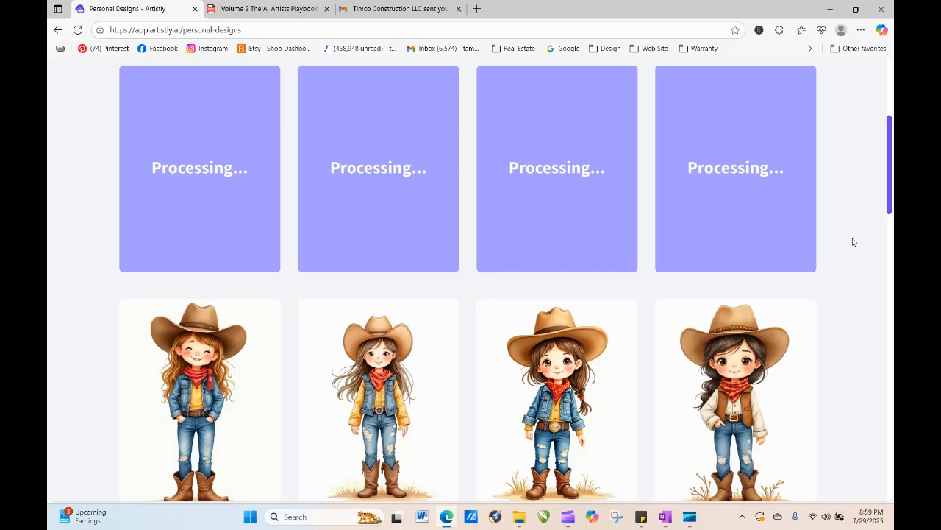
mouse_move(758, 381)
mouse_move(570, 412)
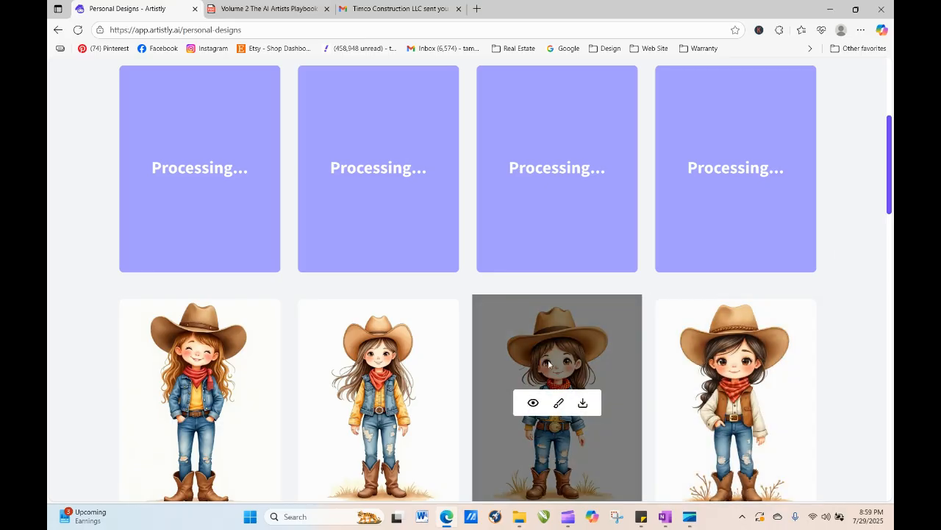
click(77, 30)
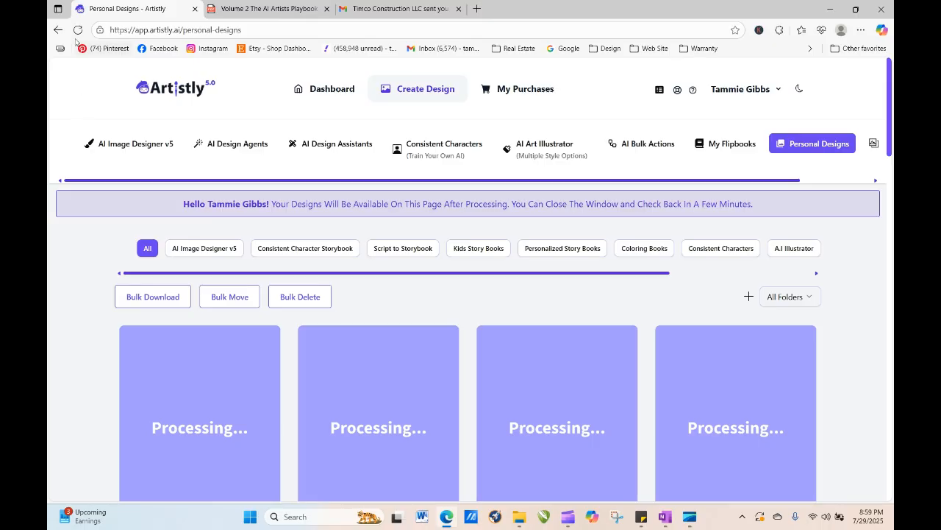
click(78, 30)
click(78, 30)
click(78, 30)
- Open AI Image Designer v5, choose the T-Shirt Designs category and pick the "Be Your Own Spark Plug" template
drag(892, 96, 892, 152)
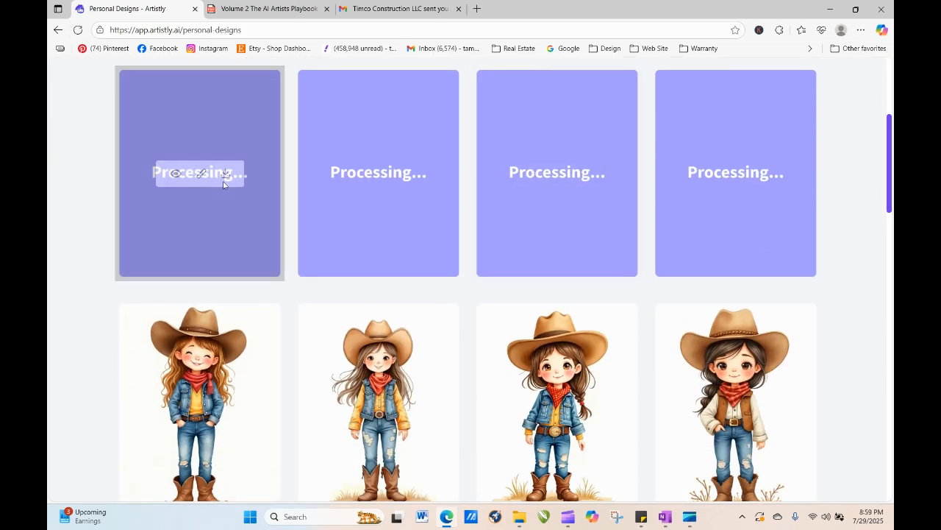
drag(890, 199, 890, 142)
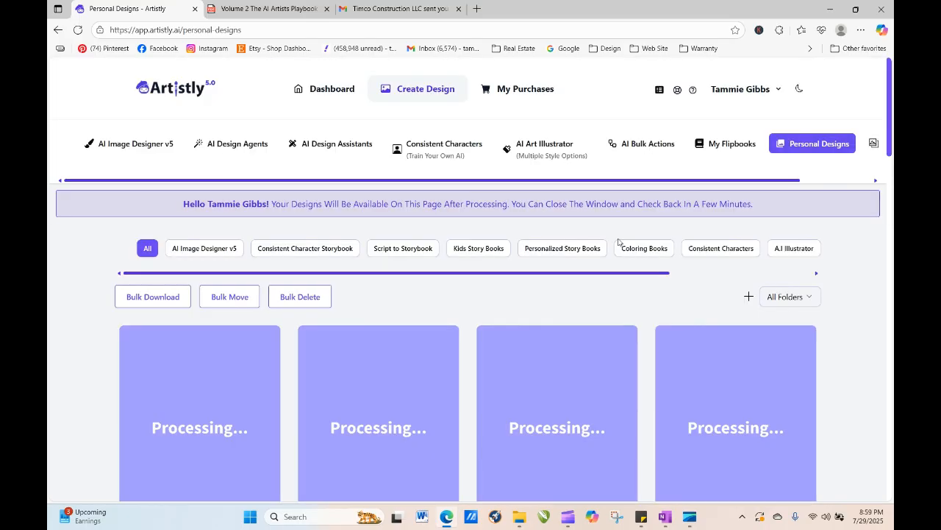
click(147, 144)
click(470, 287)
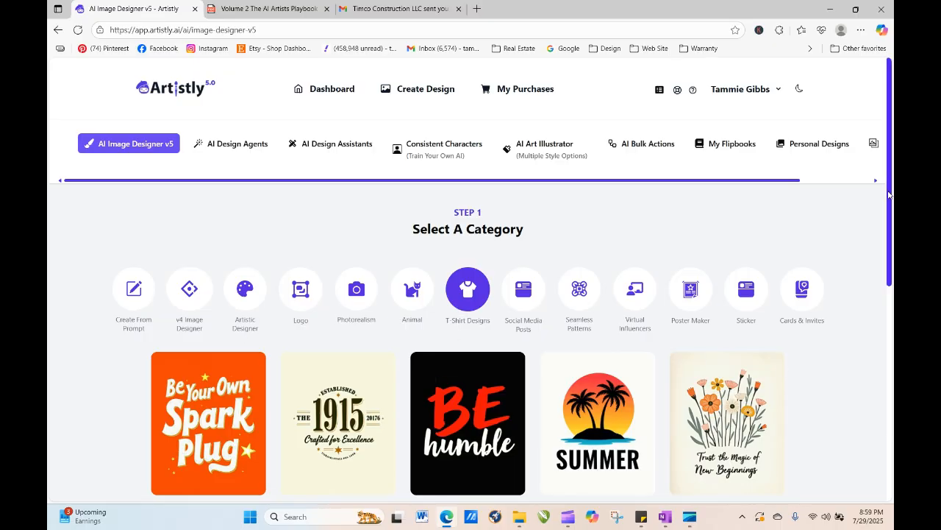
scroll(888, 194, down, 5)
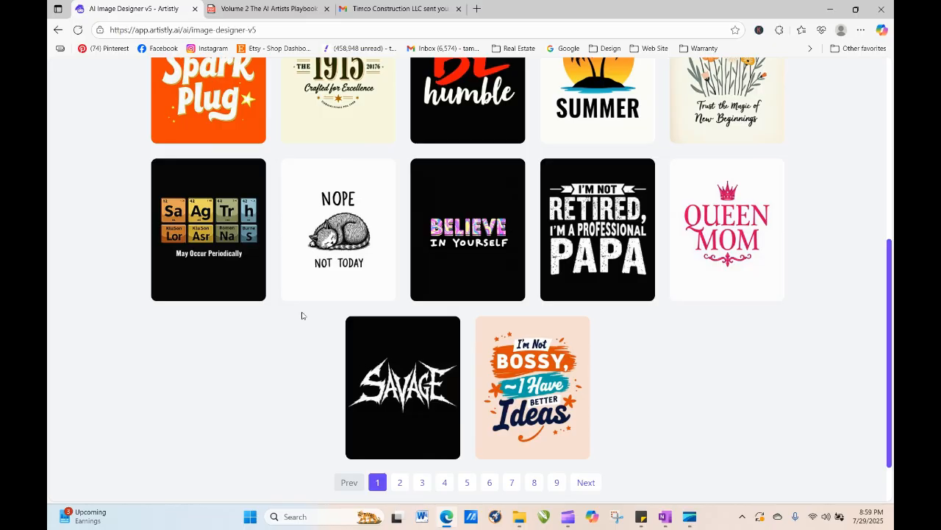
click(196, 87)
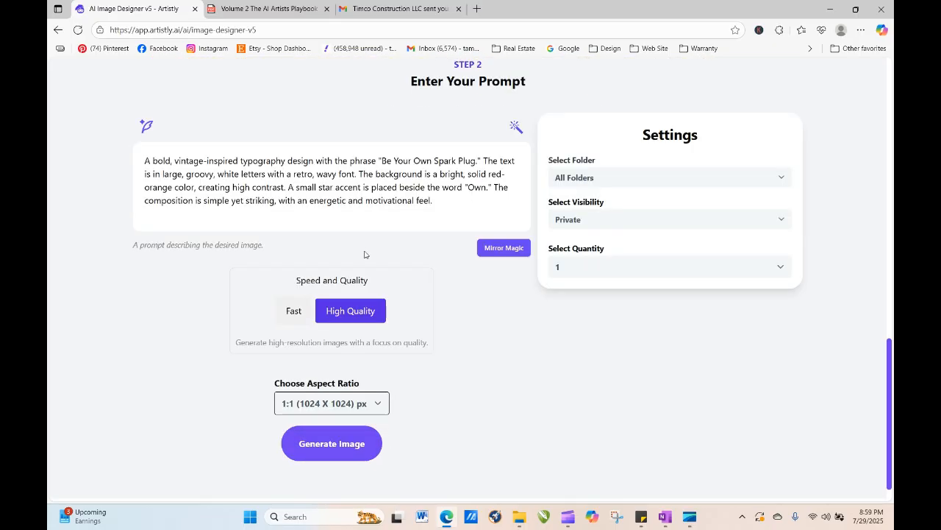
- Replace the template's prompt with the copied pumpkin design prompt
drag(434, 203, 128, 143)
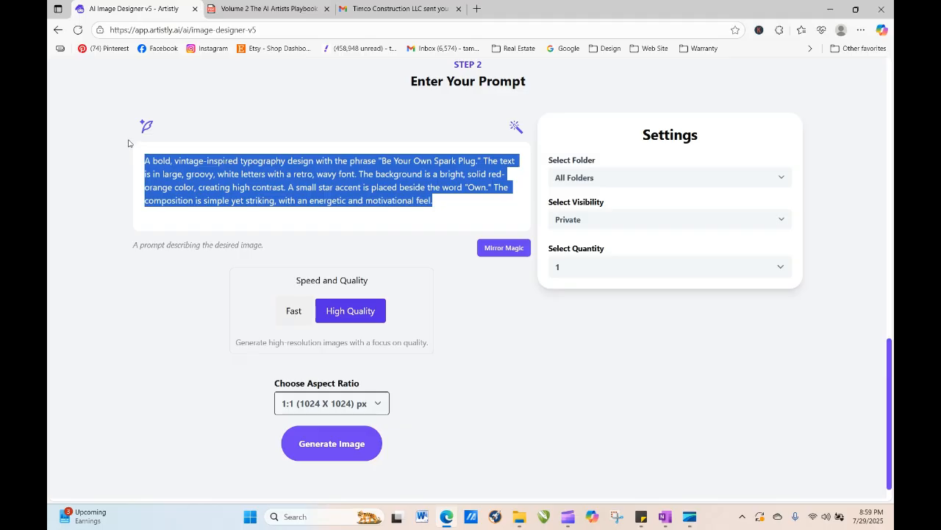
right_click(209, 190)
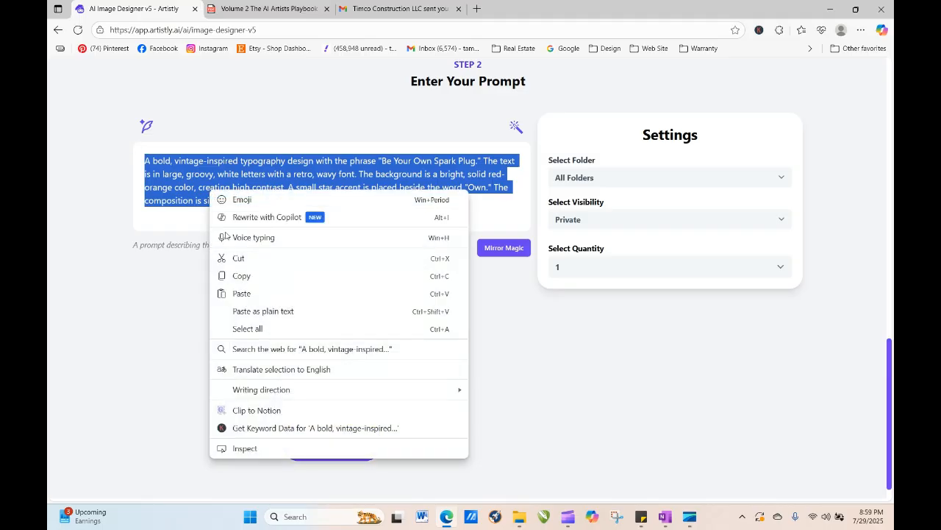
click(237, 293)
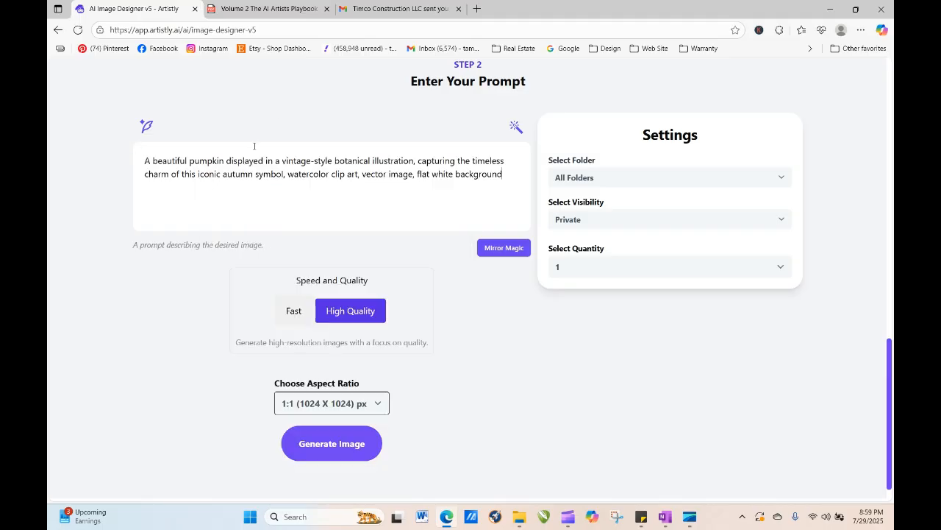
- Set the quantity to 4 and generate the pumpkin images at the 1:1 (1024 X 1024) px aspect ratio
click(562, 274)
click(563, 337)
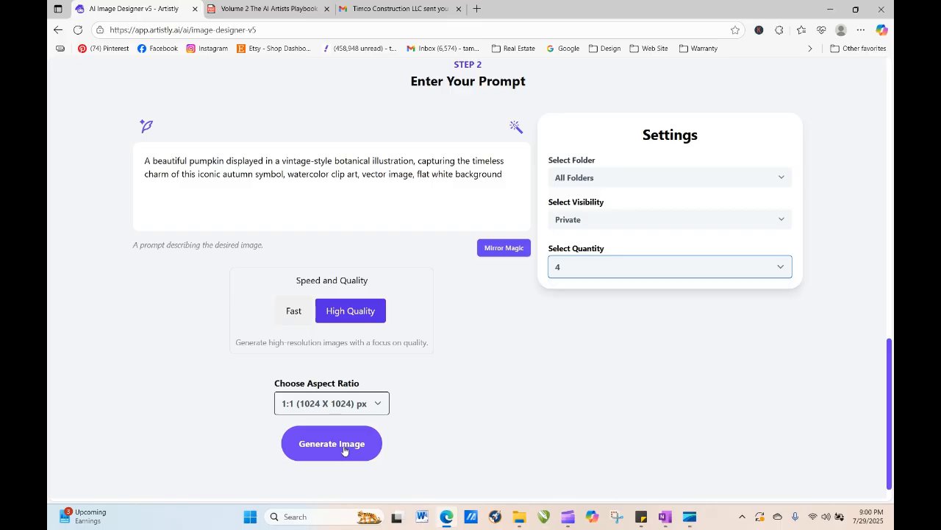
click(343, 450)
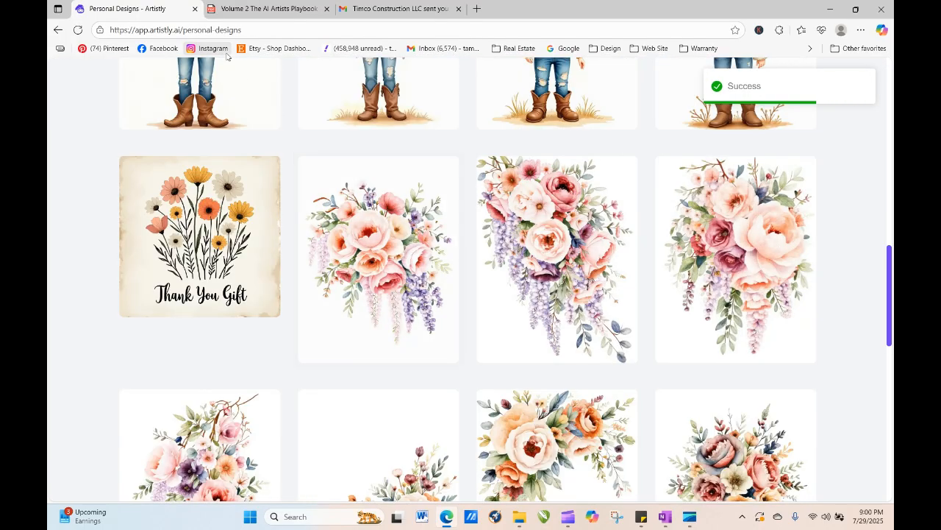
- Reload the designs page and open the details of the first two new pumpkin designs
click(77, 30)
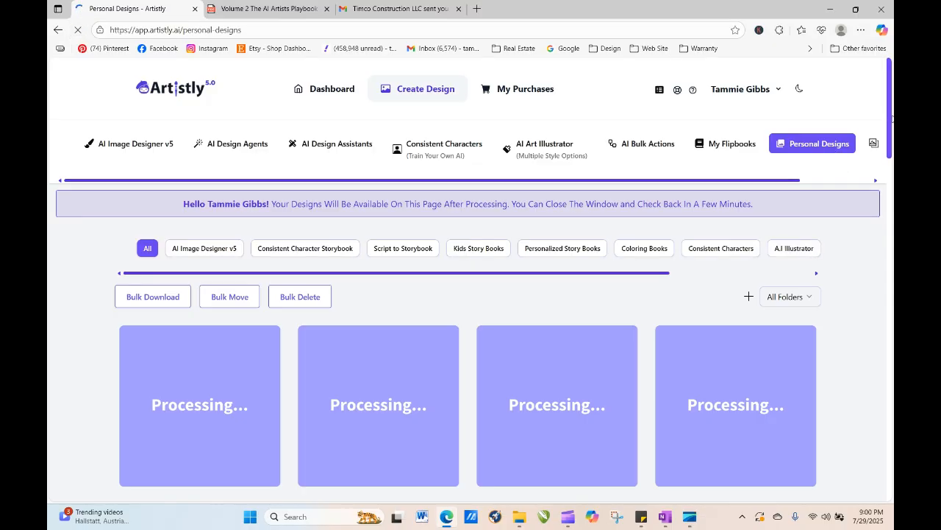
scroll(893, 180, down, 4)
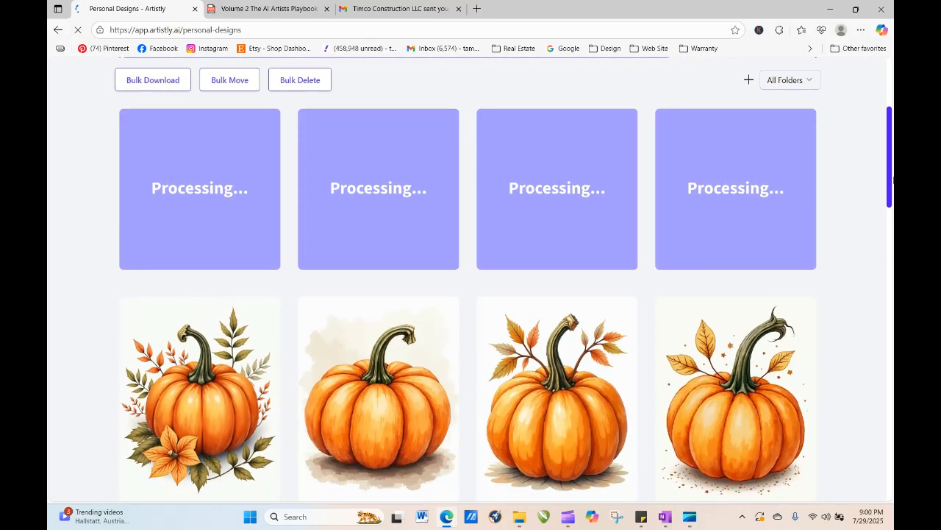
scroll(893, 192, down, 1)
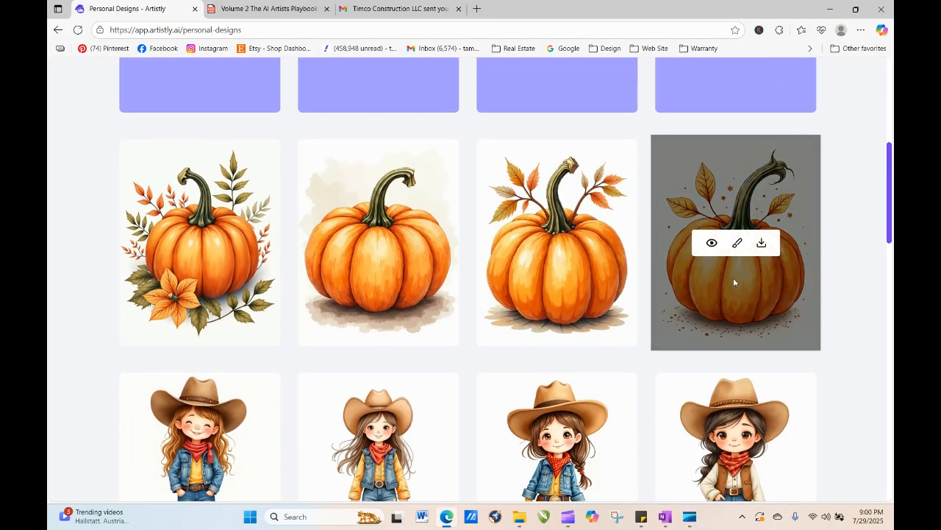
click(177, 243)
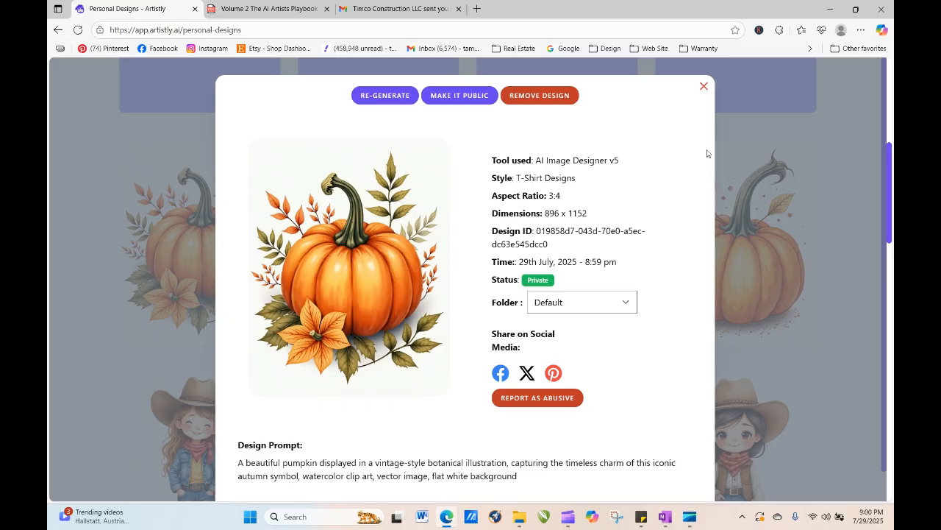
click(704, 87)
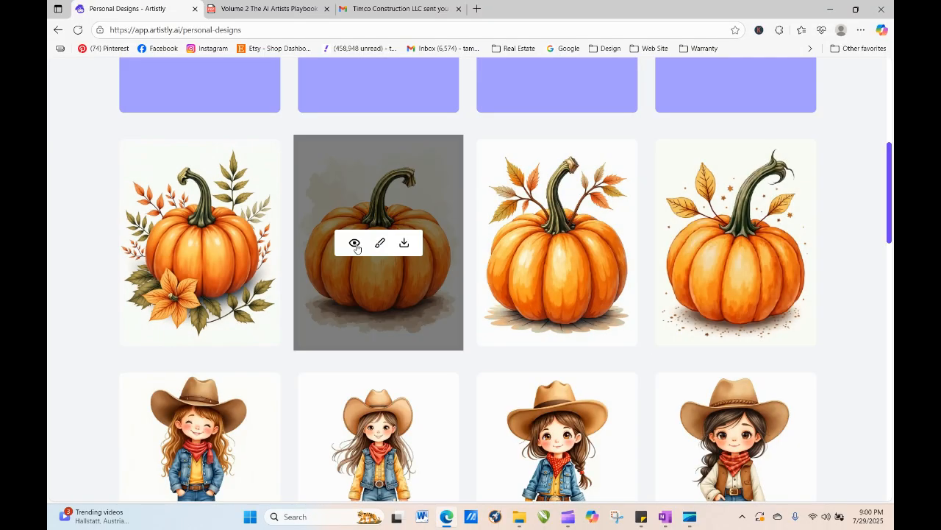
click(354, 245)
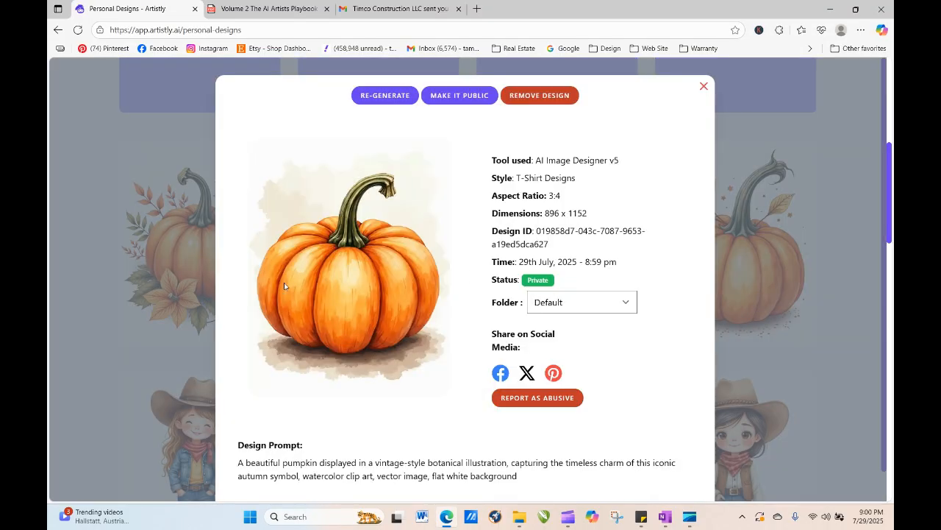
click(703, 86)
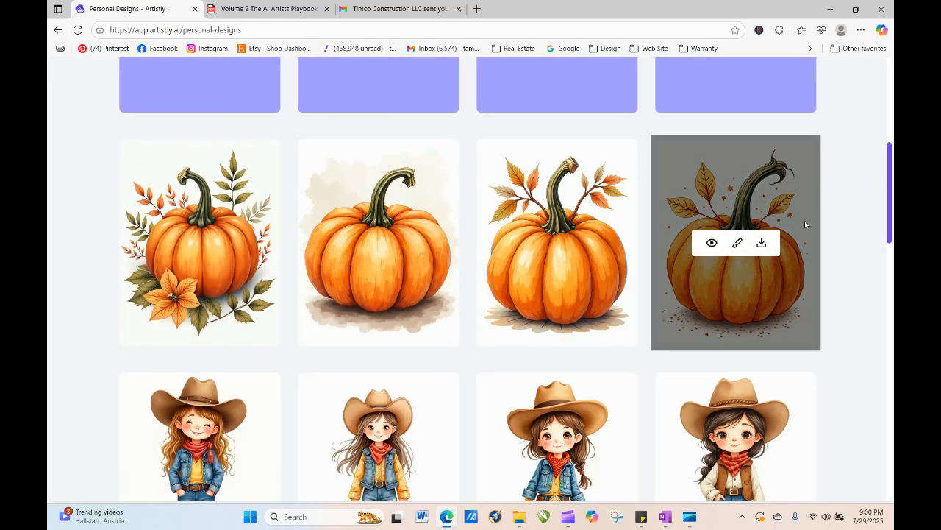
- Reload the Personal Designs page repeatedly until the new pumpkin images finish processing
click(78, 31)
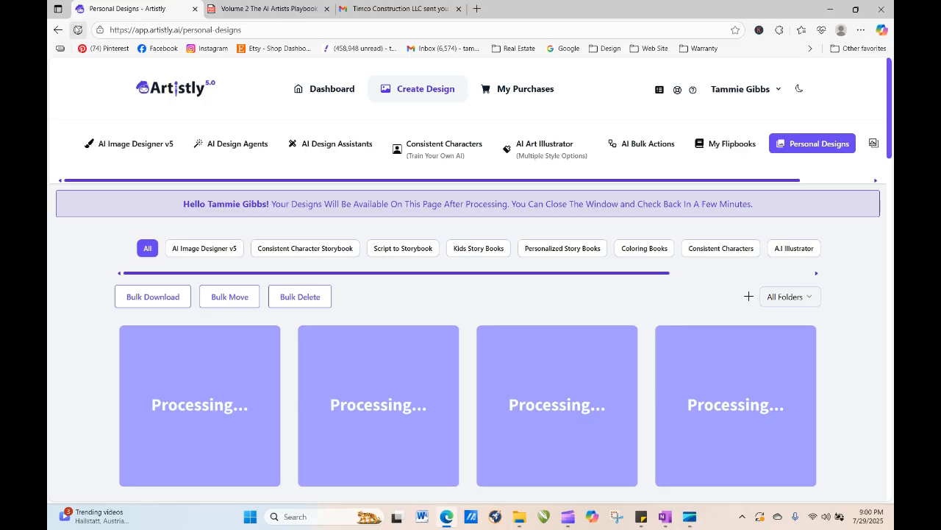
click(78, 31)
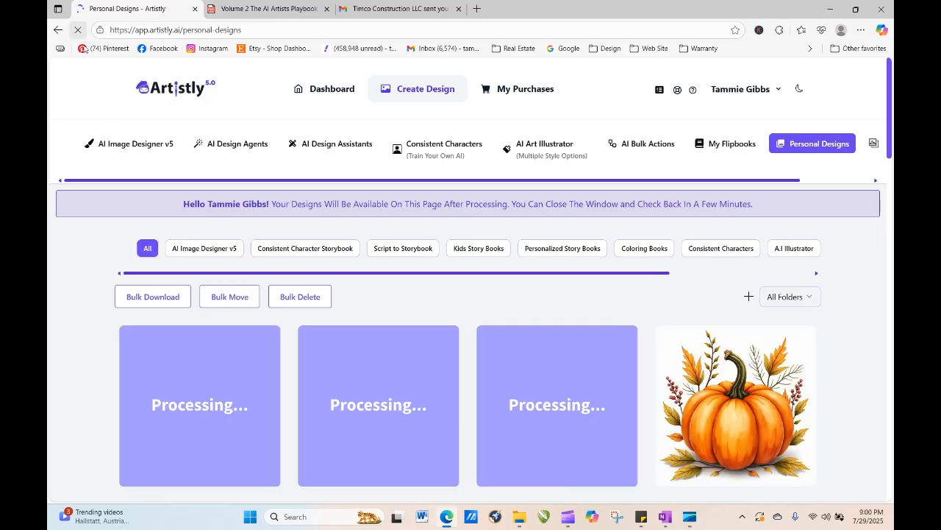
click(78, 31)
click(78, 31)
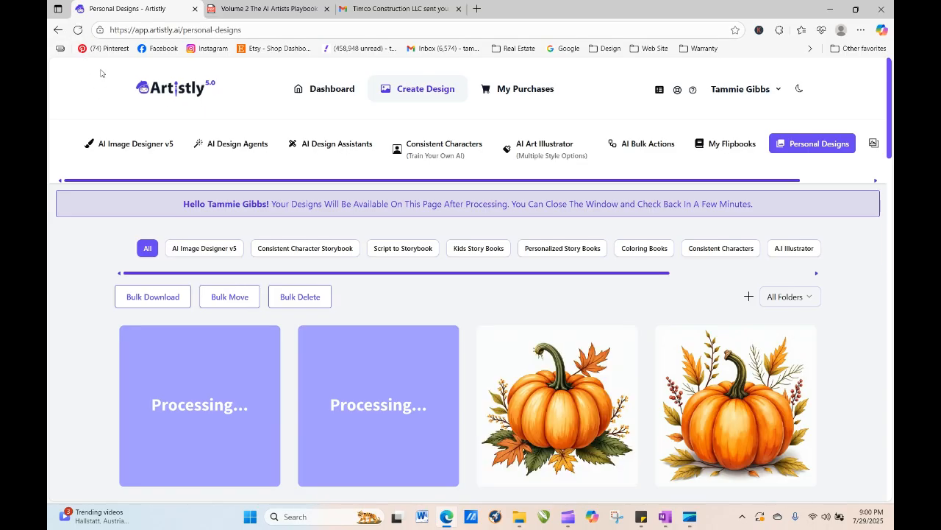
- Reload the Personal Designs page and scroll through the finished pumpkin designs
click(78, 31)
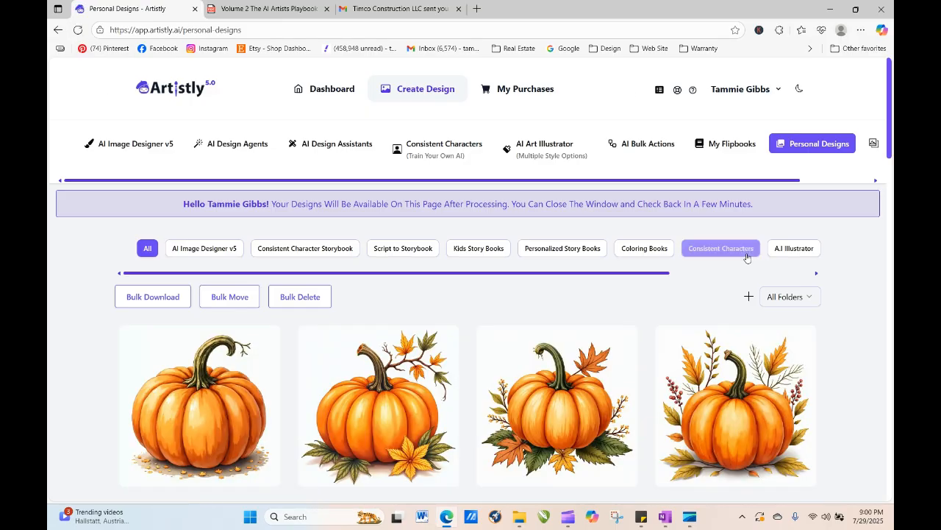
scroll(890, 136, down, 1)
drag(893, 137, 893, 175)
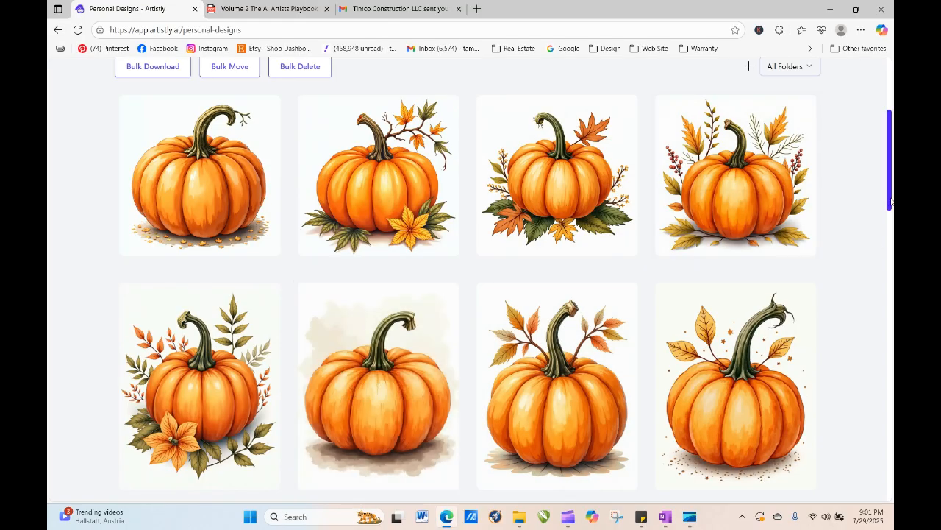
drag(890, 194, 890, 143)
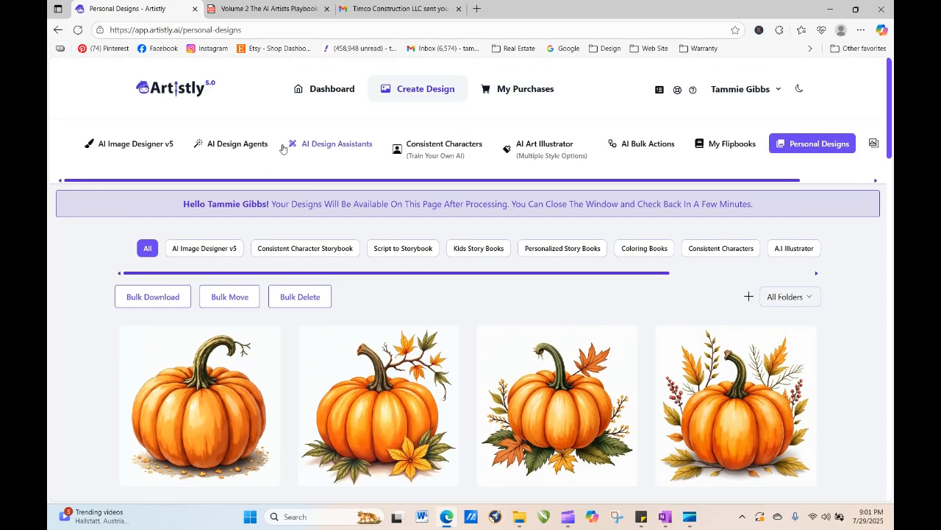
- Open the Inner Harmony frog template from page 2 of the T-Shirt Designs category in AI Image Designer v5
click(166, 148)
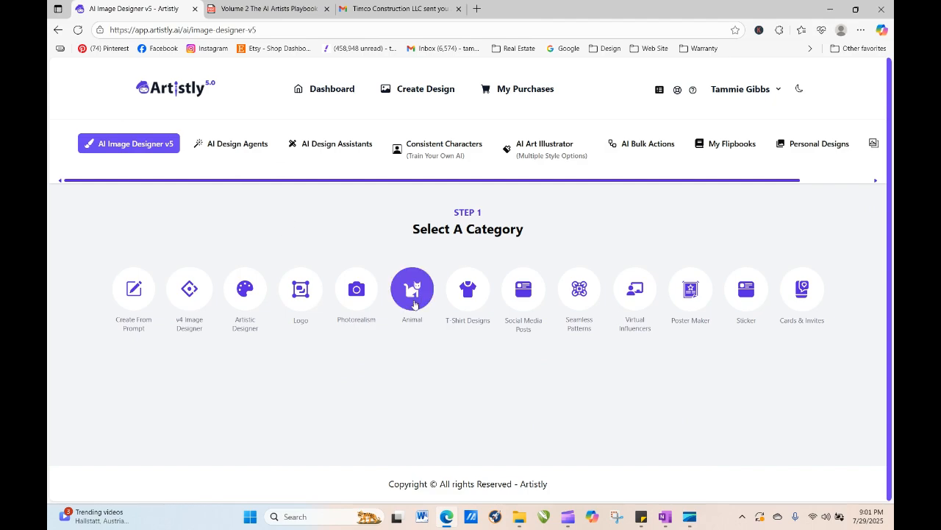
click(478, 296)
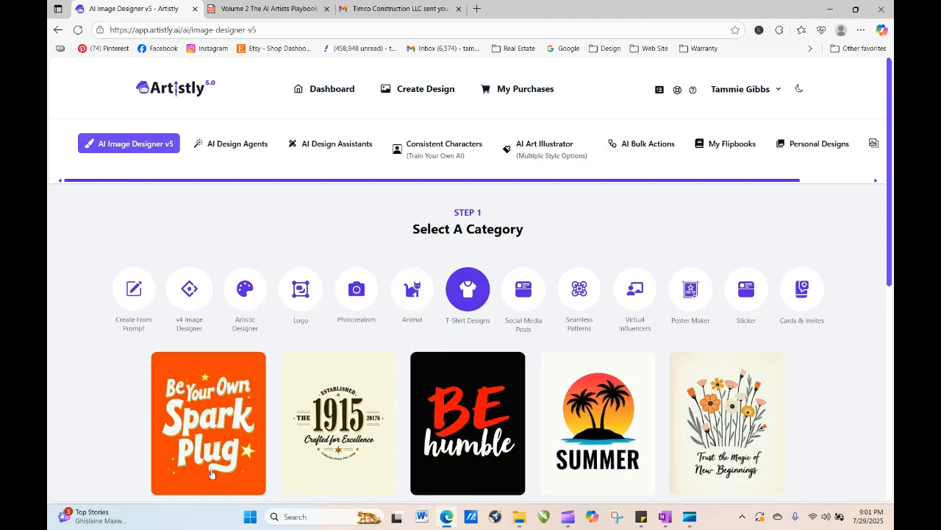
drag(890, 215, 890, 428)
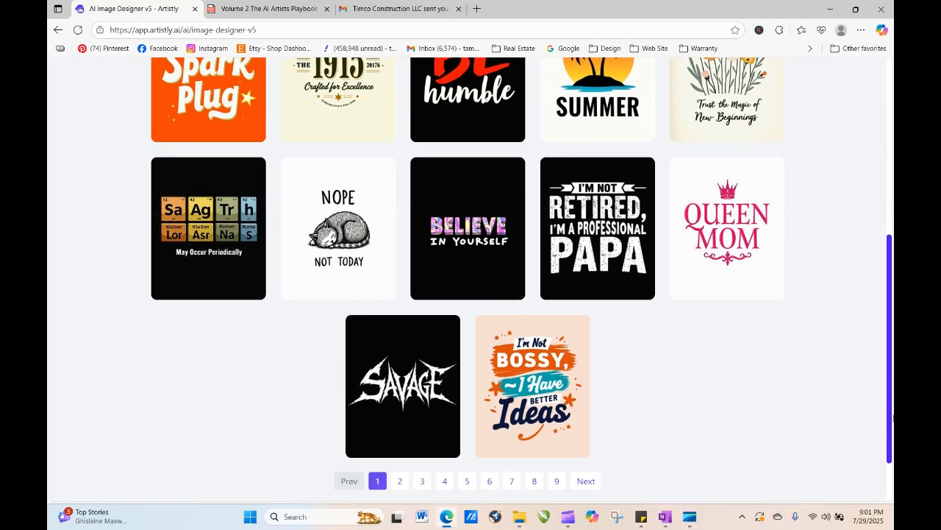
click(399, 417)
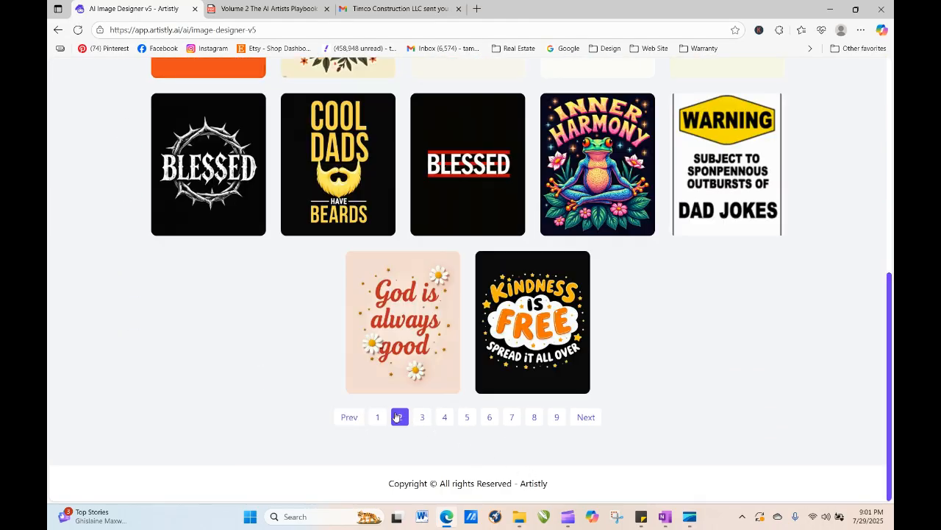
click(585, 178)
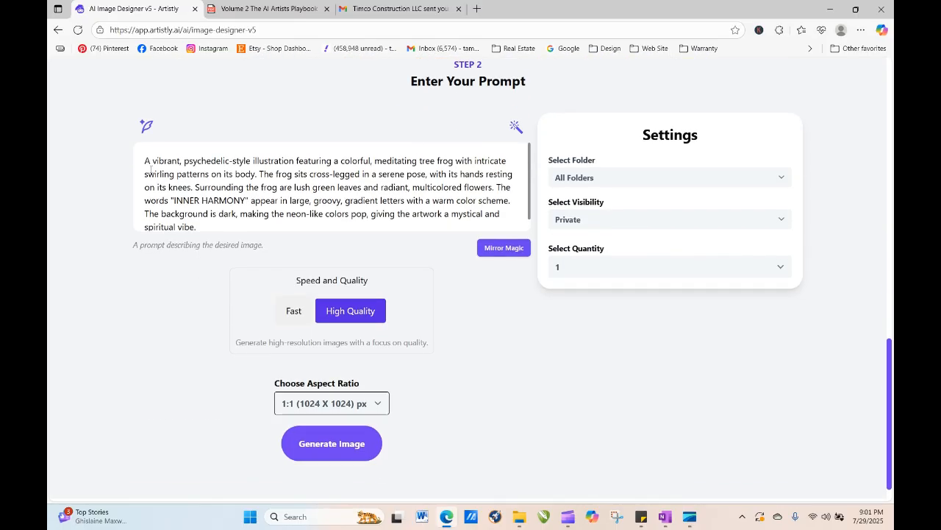
- Replace the frog template's prompt with the copied pumpkin prompt
drag(141, 158, 256, 234)
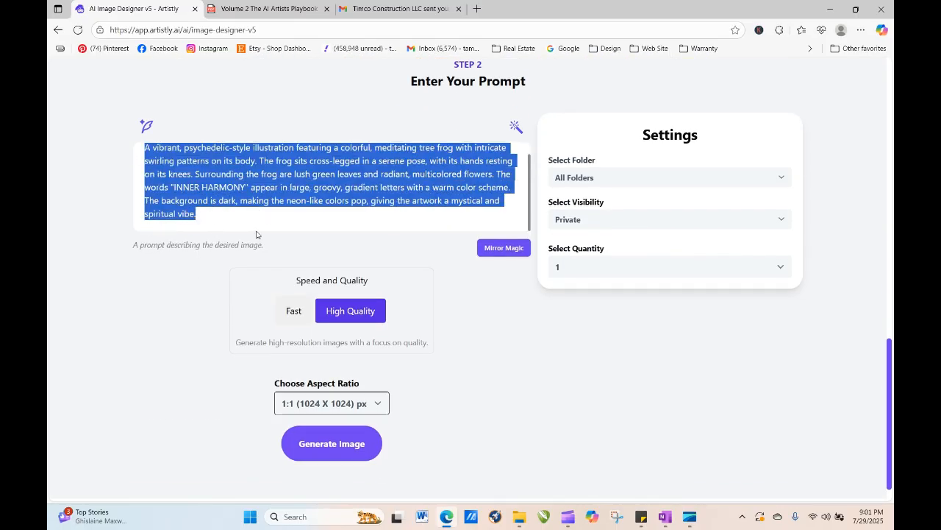
right_click(231, 197)
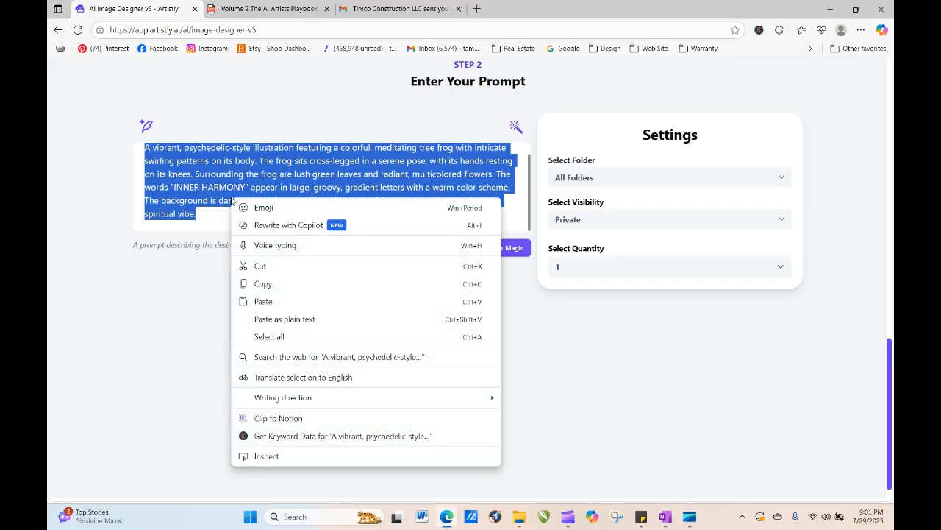
click(277, 301)
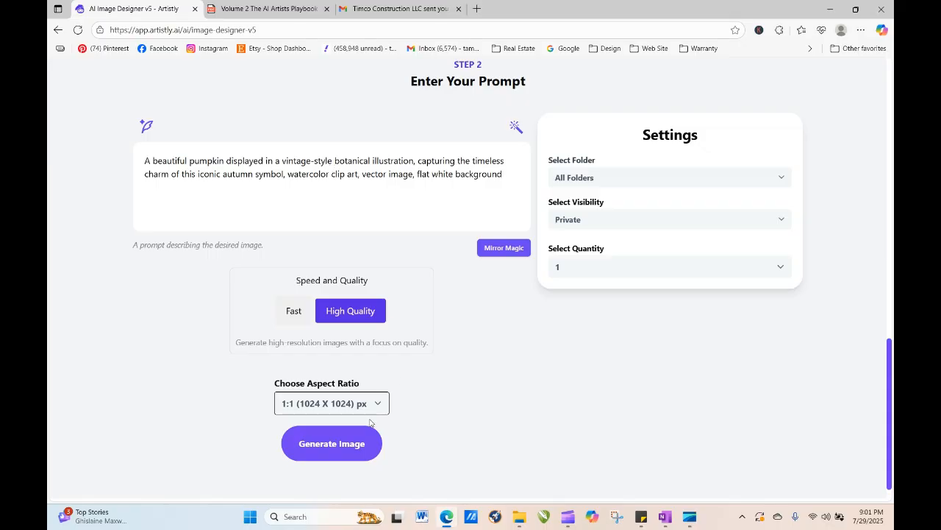
- Keep the 1:1 (1024 X 1024) px aspect ratio, set the quantity to 4, and generate the pumpkin images
click(340, 404)
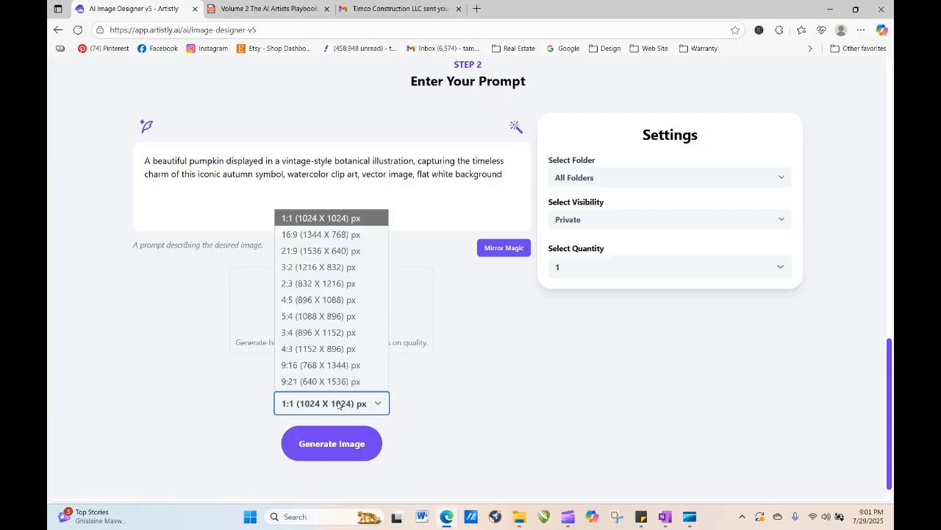
click(477, 382)
click(579, 266)
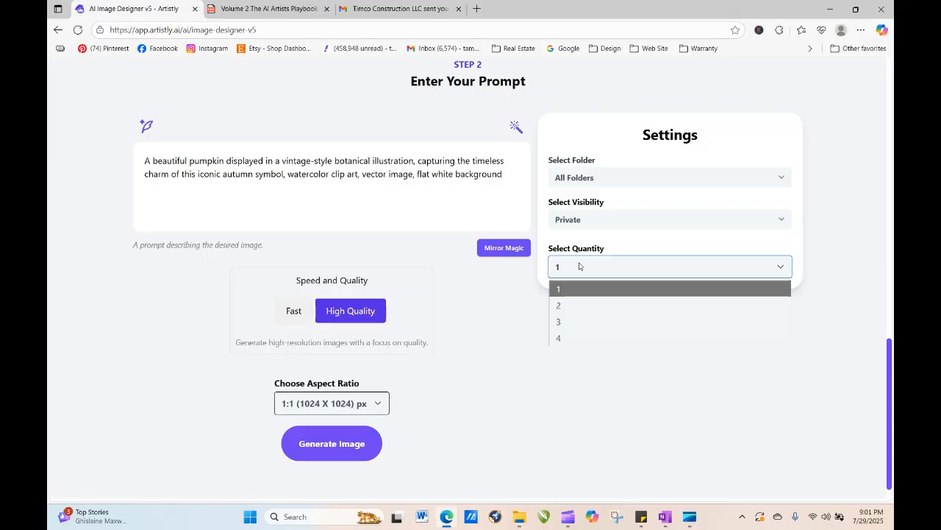
click(576, 338)
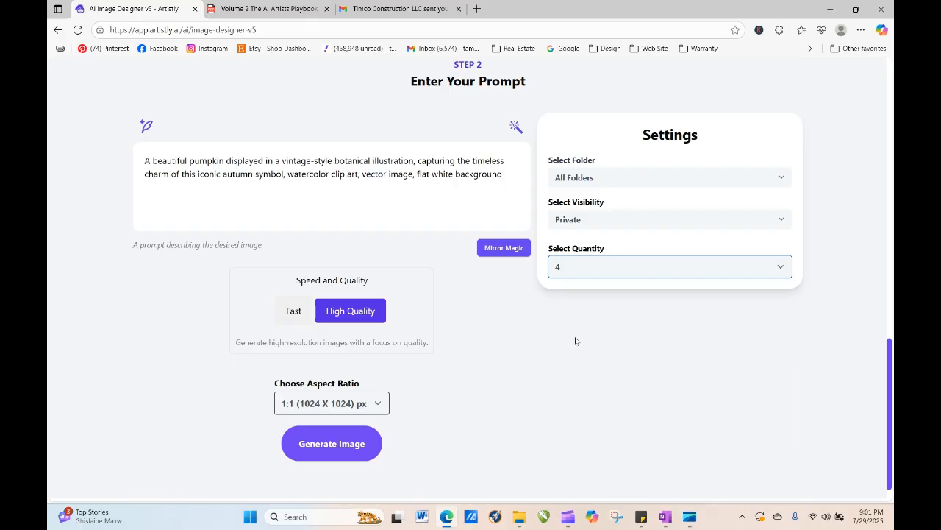
click(335, 444)
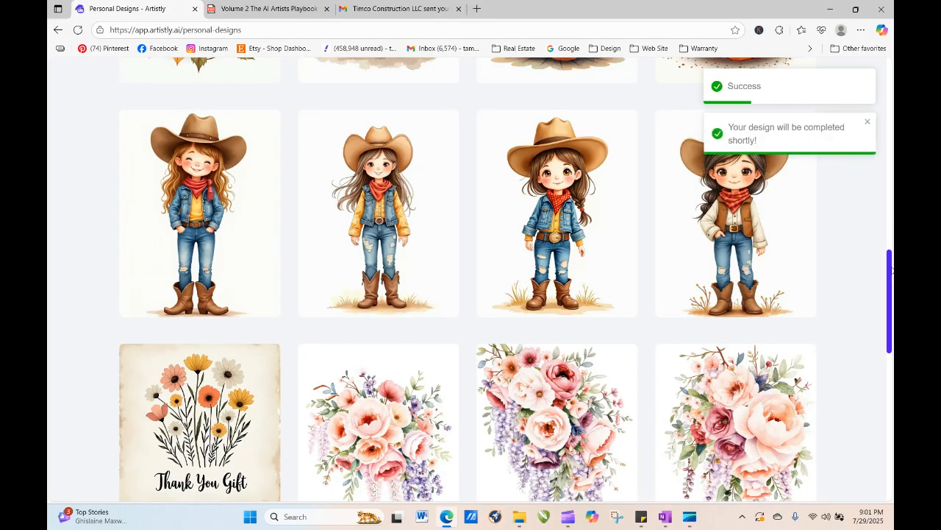
- Reload the Personal Designs page repeatedly until the four new pumpkin images finish processing
drag(890, 330, 892, 174)
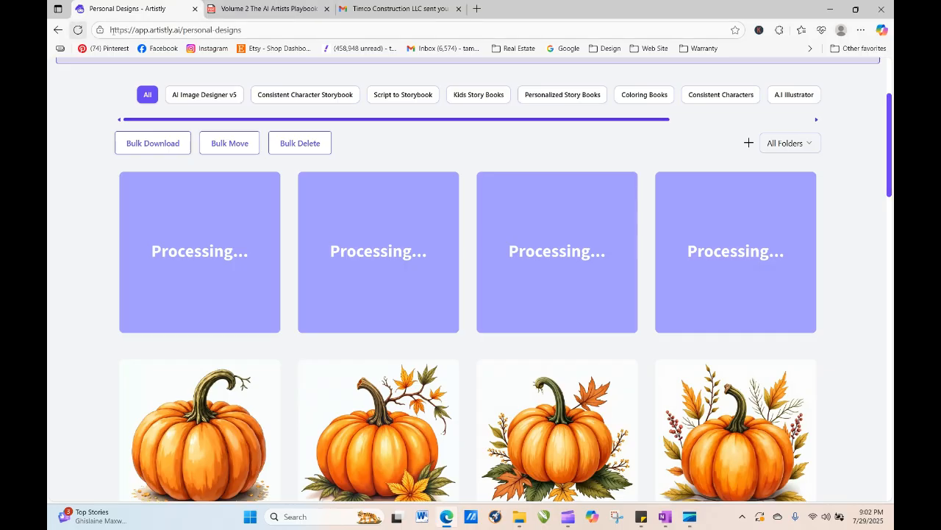
click(77, 29)
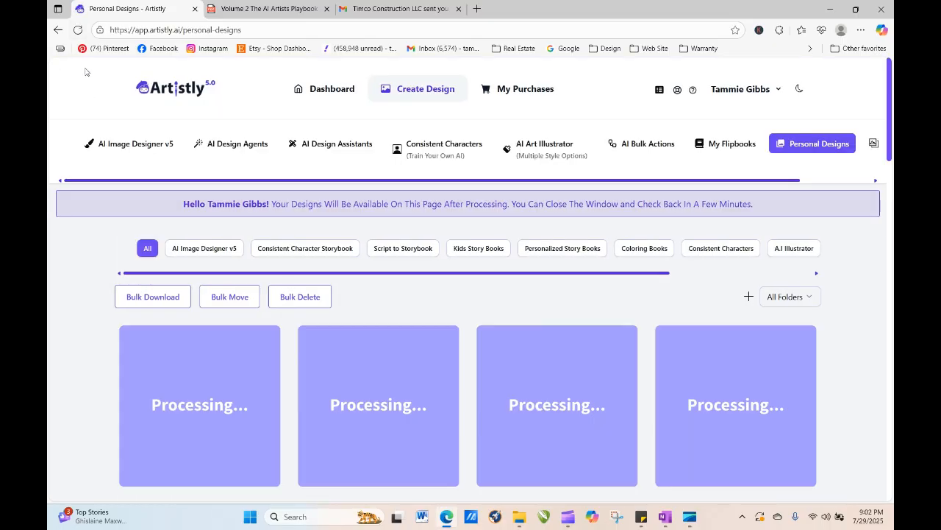
click(78, 30)
click(78, 31)
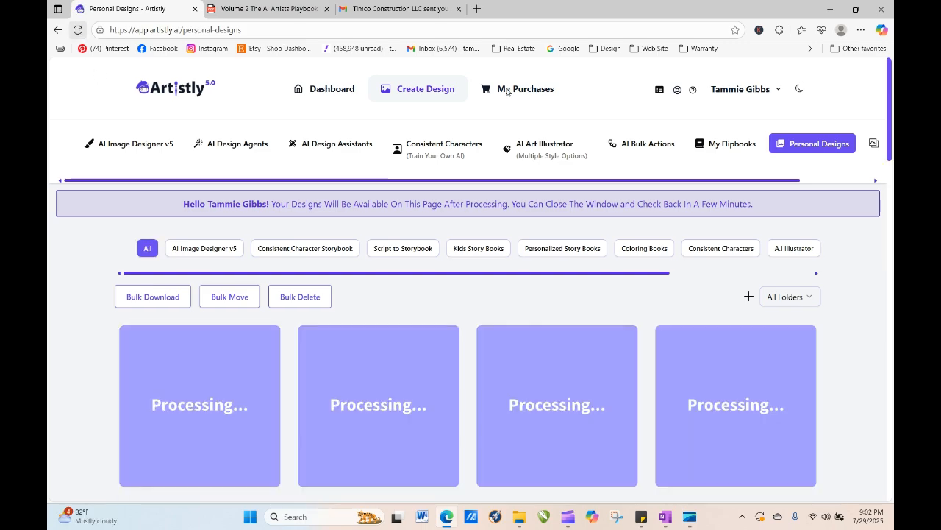
drag(891, 111, 890, 171)
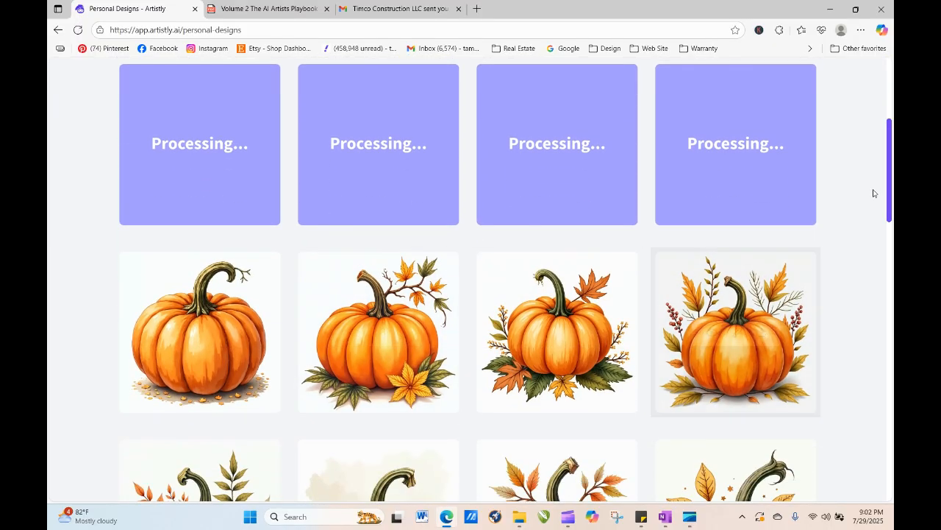
drag(892, 208, 892, 248)
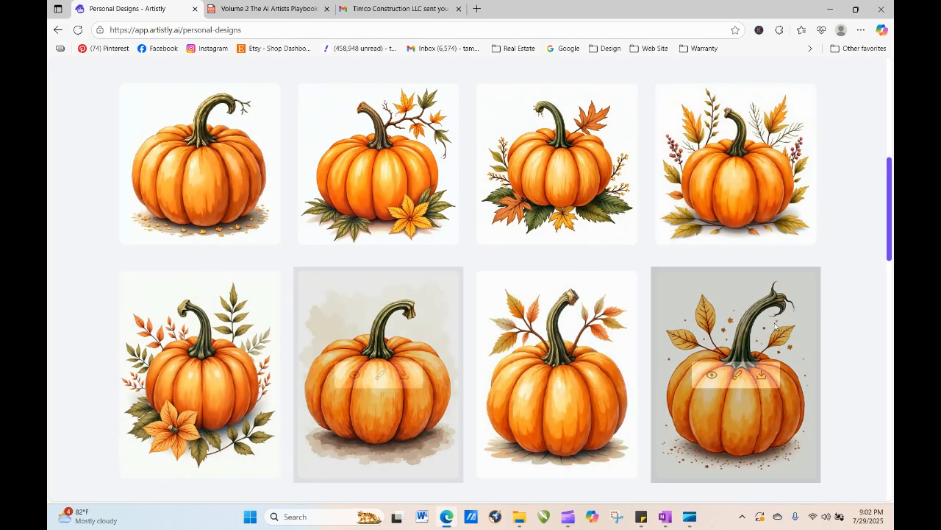
drag(887, 223, 888, 158)
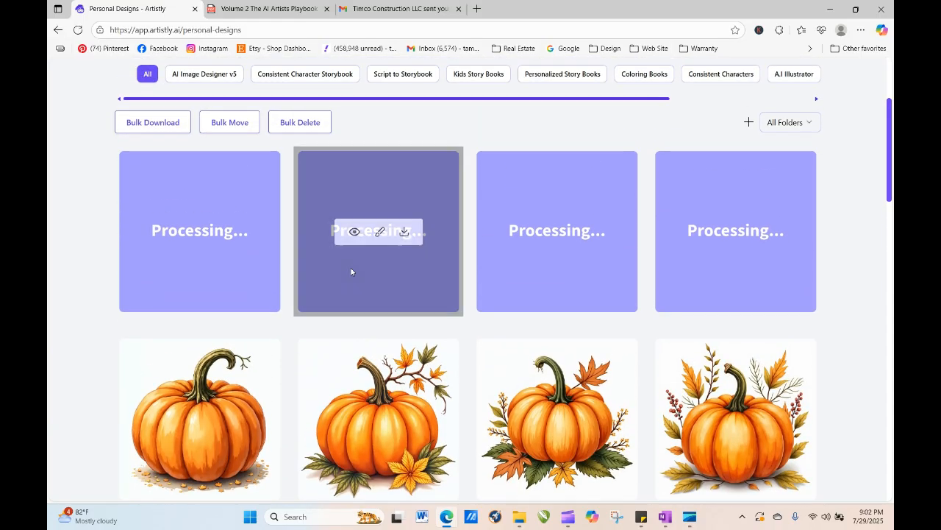
click(77, 30)
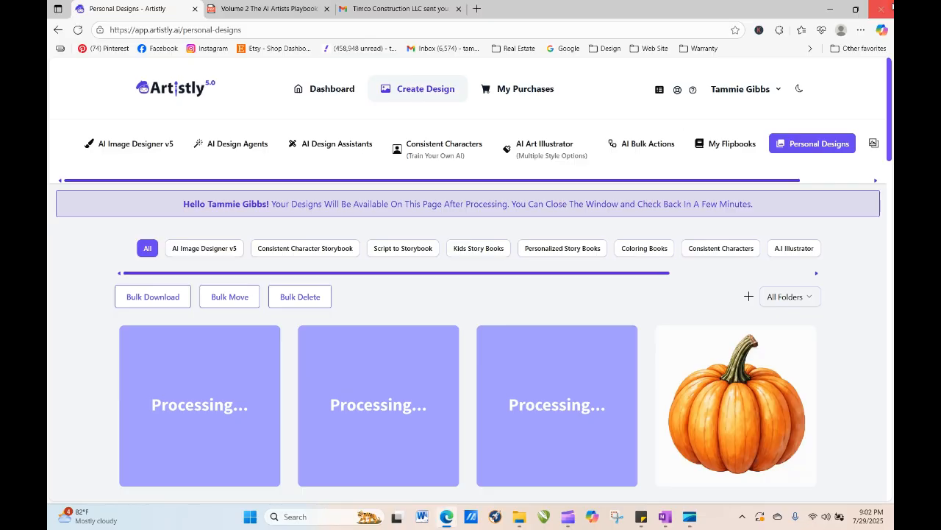
drag(890, 98, 890, 136)
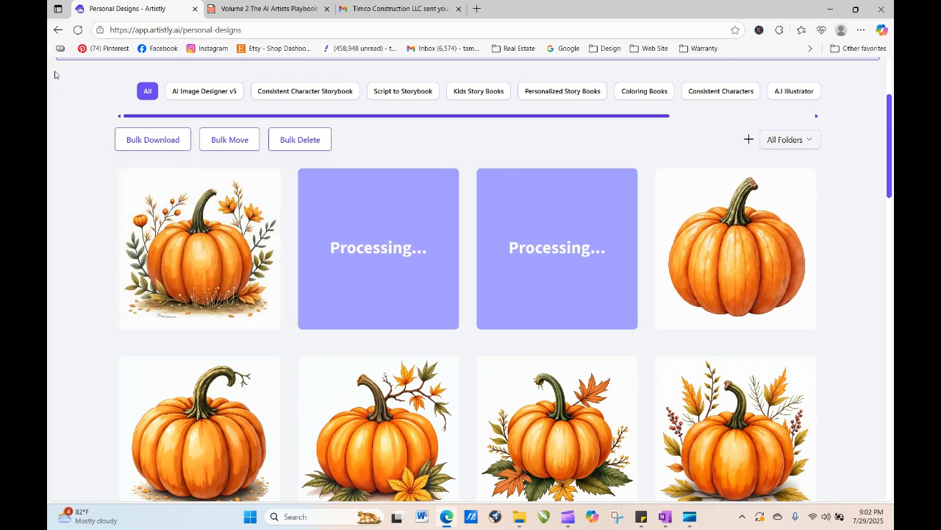
click(79, 29)
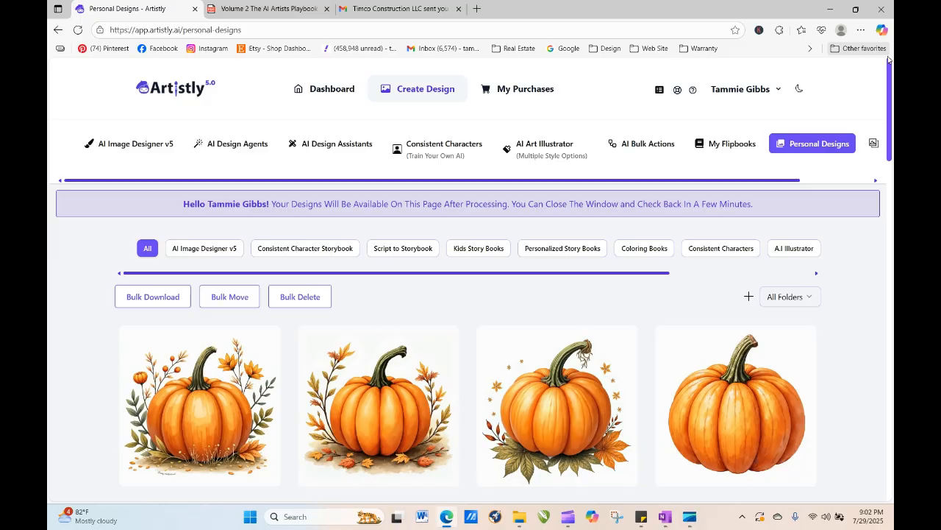
- Scroll through the new pumpkin designs alongside the earlier ones
scroll(890, 96, down, 3)
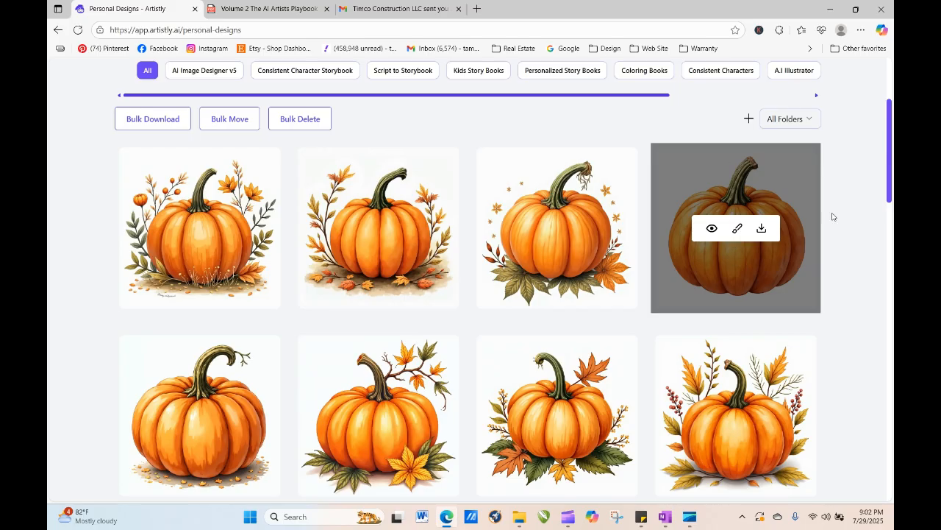
scroll(891, 214, down, 2)
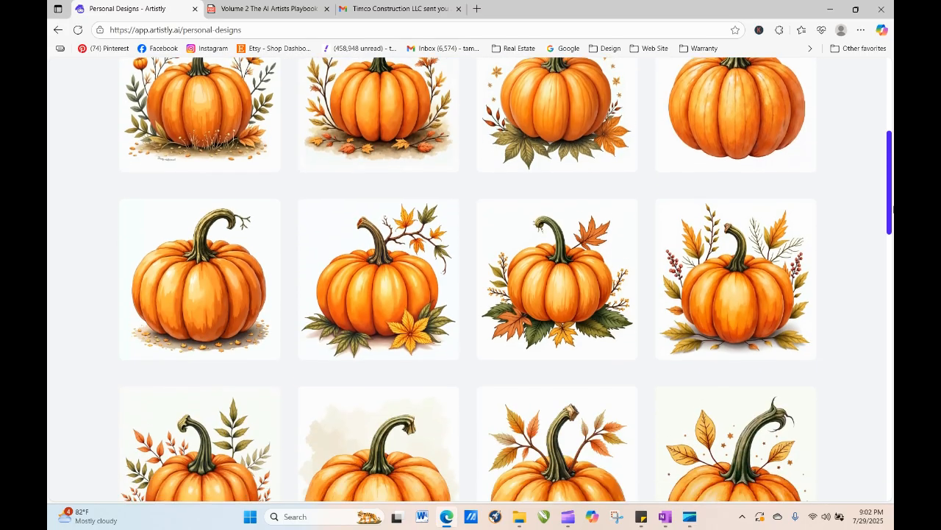
mouse_move(893, 211)
mouse_down()
mouse_move(887, 302)
mouse_move(877, 208)
mouse_up()
scroll(867, 221, up, 4)
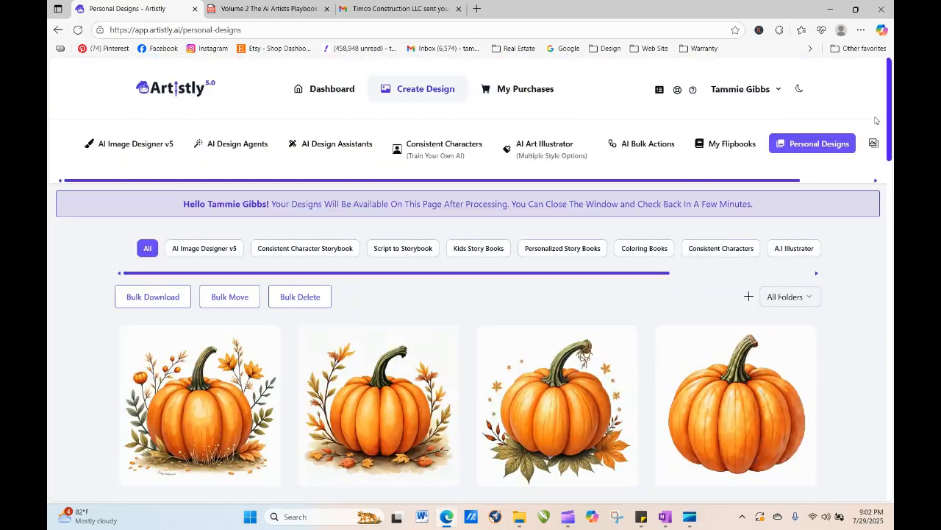
- Filter the designs to the Floral 1 folder and open the details of a vintage peony tags design
click(799, 296)
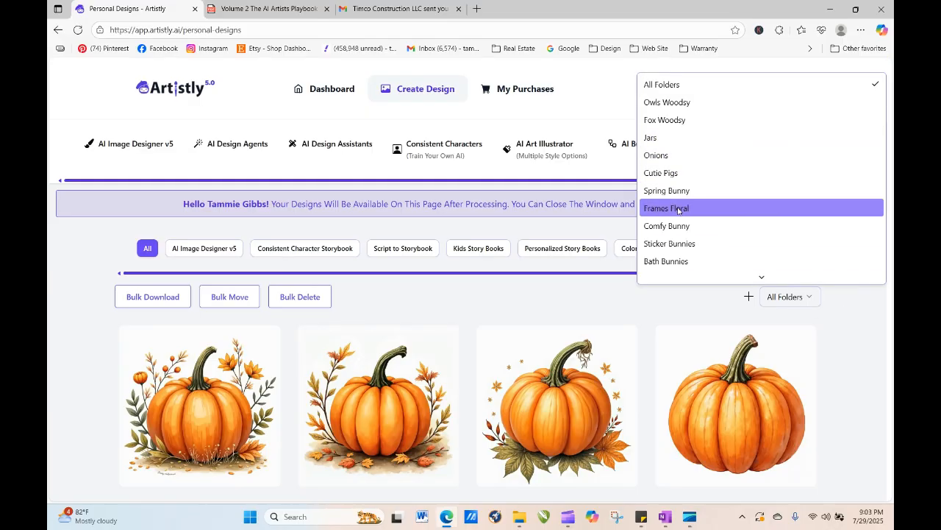
mouse_move(762, 276)
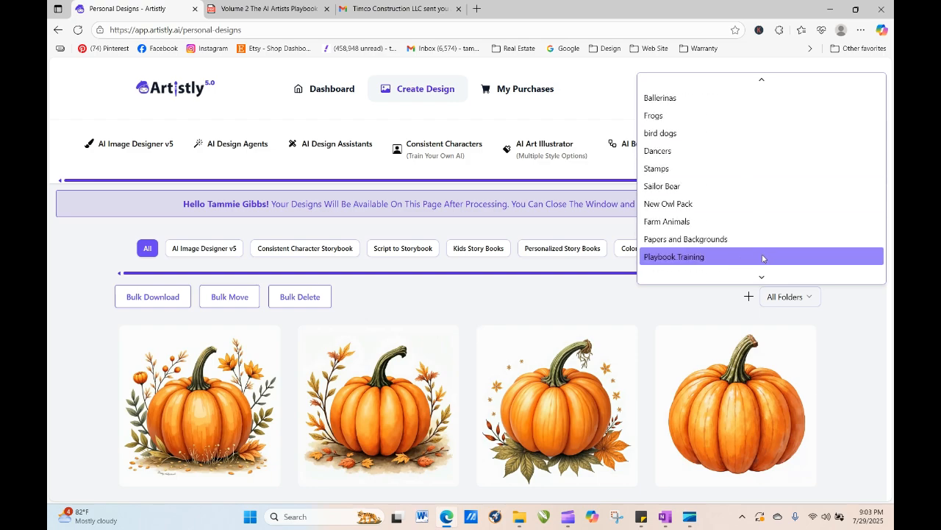
scroll(751, 221, down, 4)
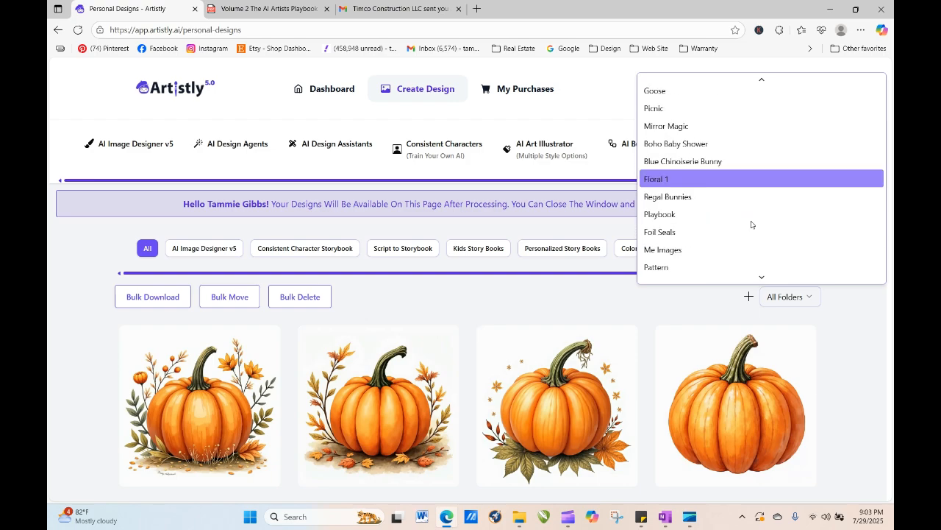
click(749, 228)
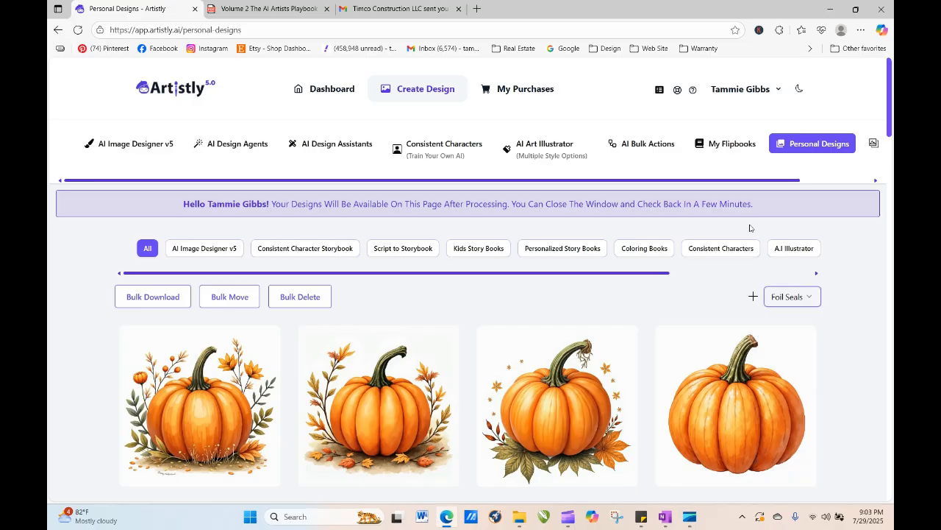
click(787, 297)
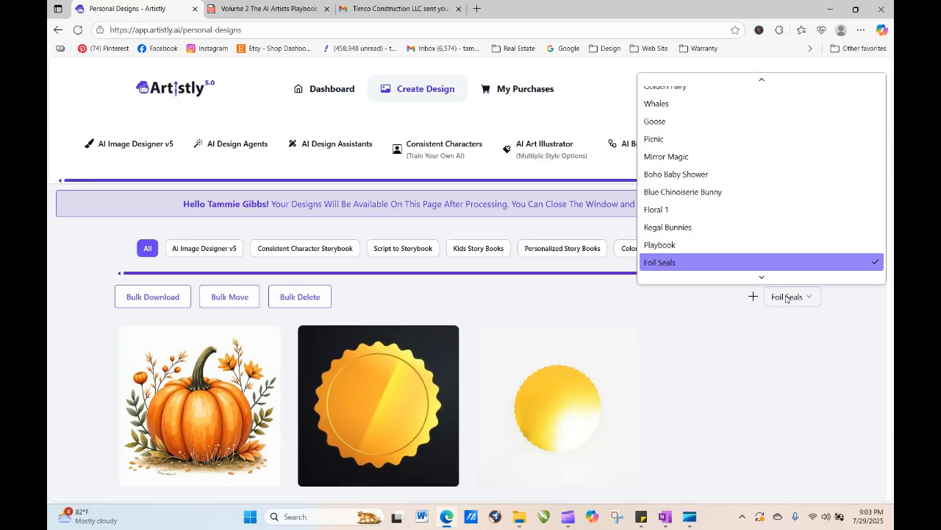
click(717, 211)
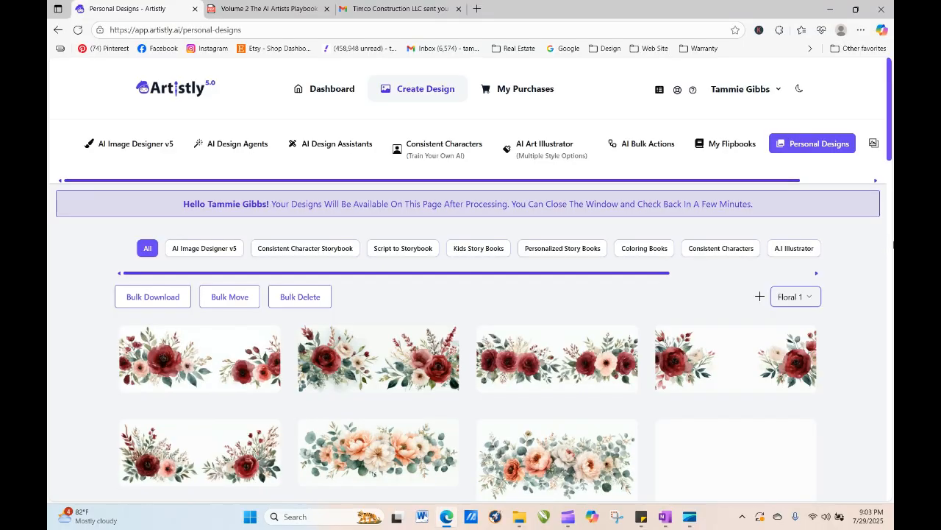
drag(892, 114, 893, 457)
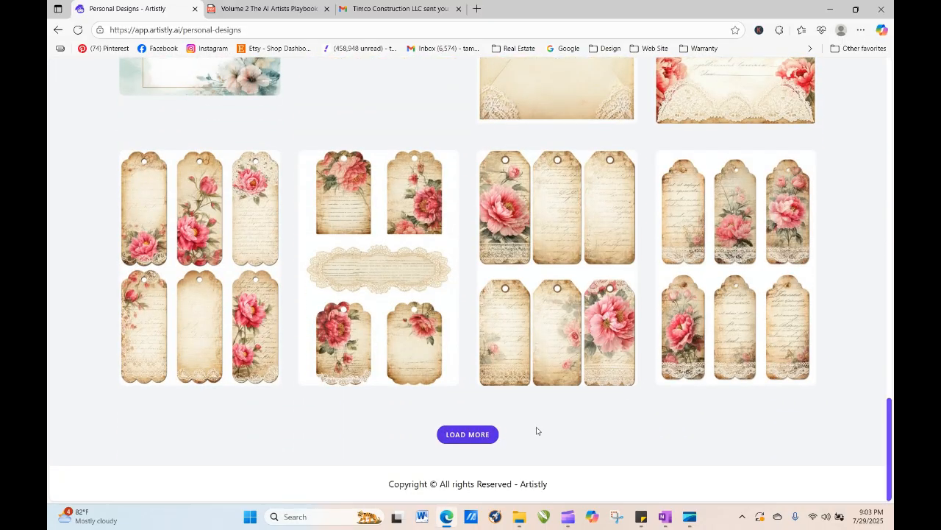
mouse_move(588, 276)
click(534, 268)
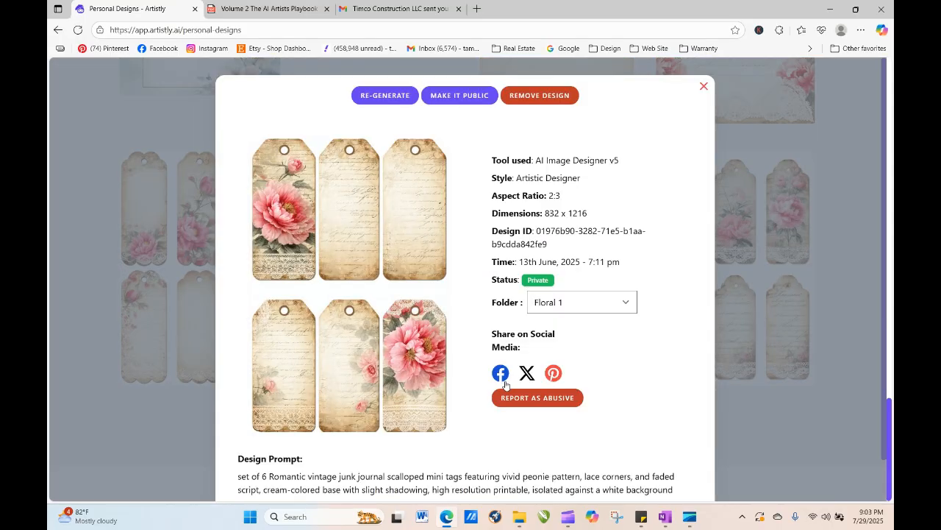
- Copy the vintage peony tags design prompt and close the design details
drag(283, 486, 694, 444)
click(519, 442)
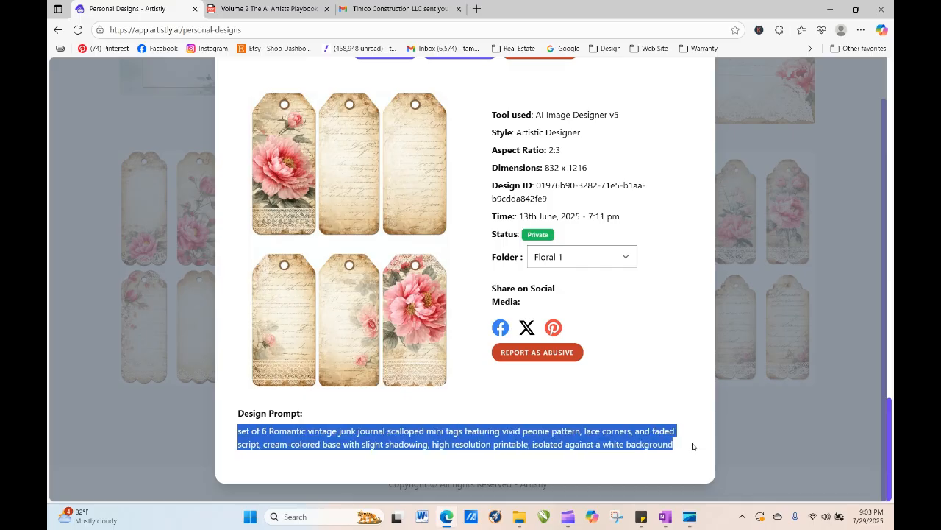
right_click(635, 440)
click(670, 229)
drag(891, 424, 890, 381)
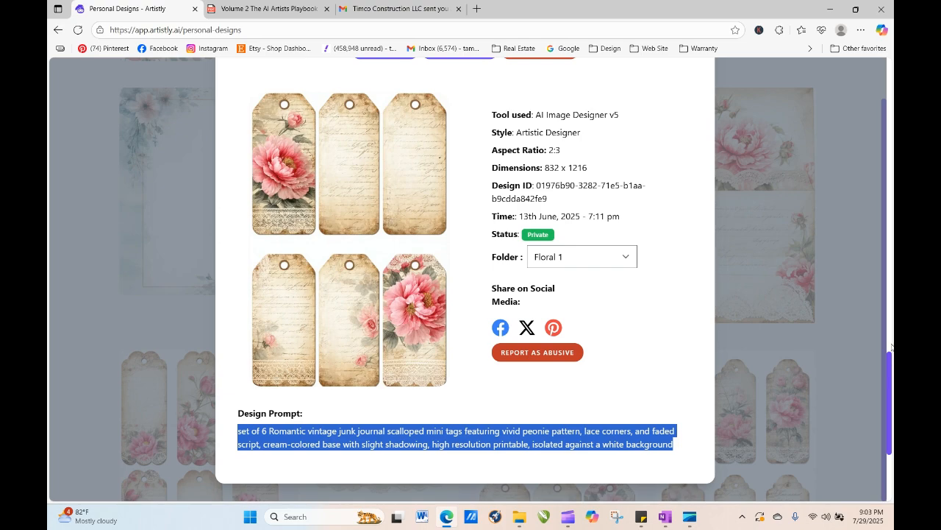
drag(885, 322, 863, 134)
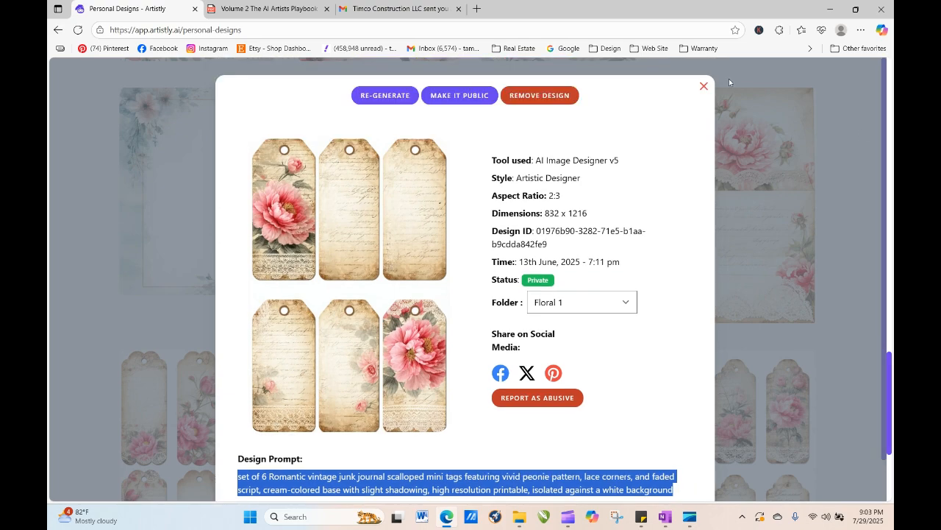
click(703, 87)
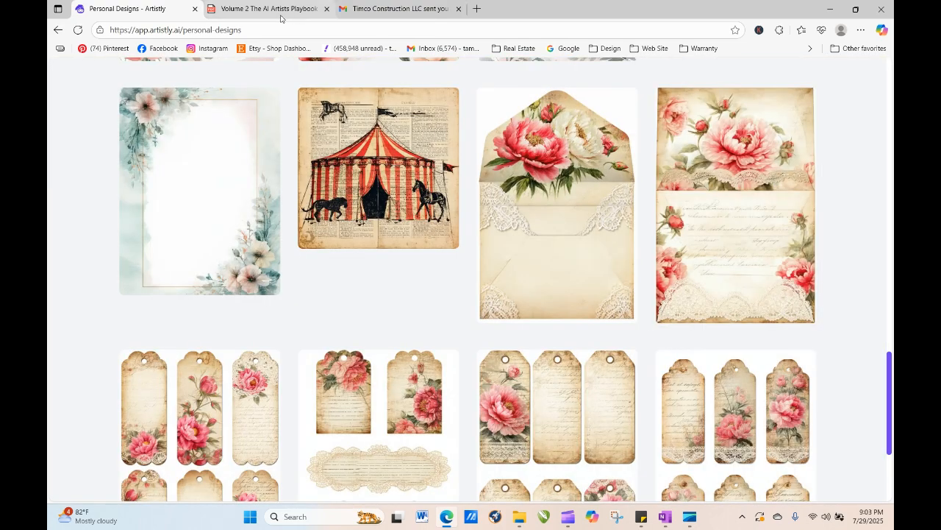
- Open a new tab to the Artistly dashboard and start the Fast AI Image Designer
drag(890, 417, 856, 4)
click(476, 8)
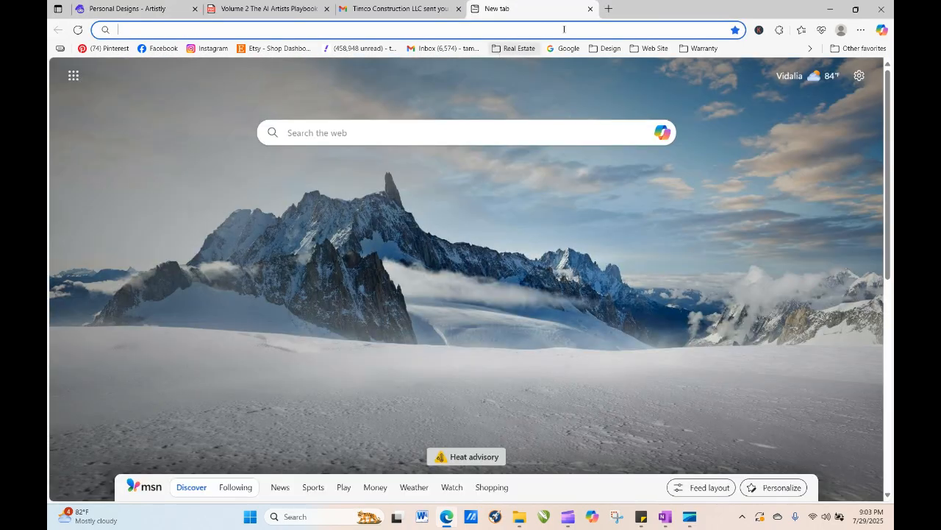
click(607, 48)
click(625, 83)
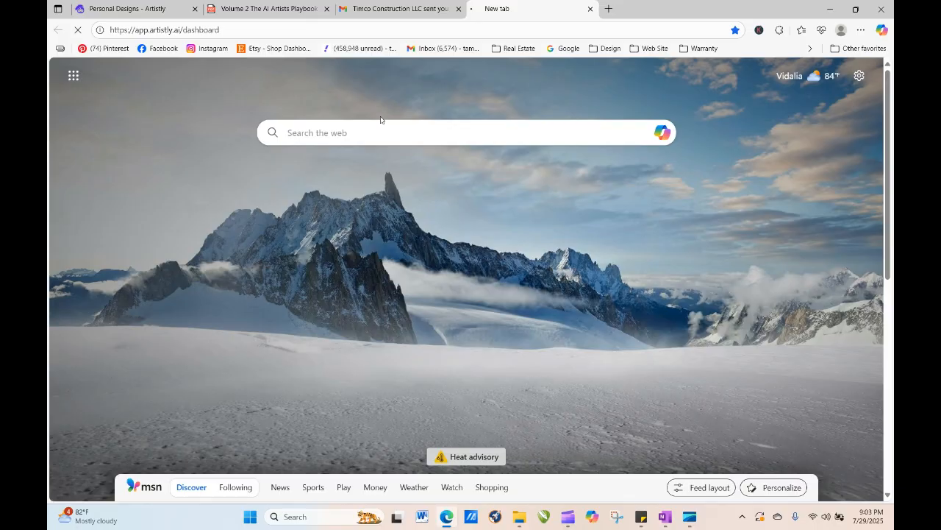
click(435, 90)
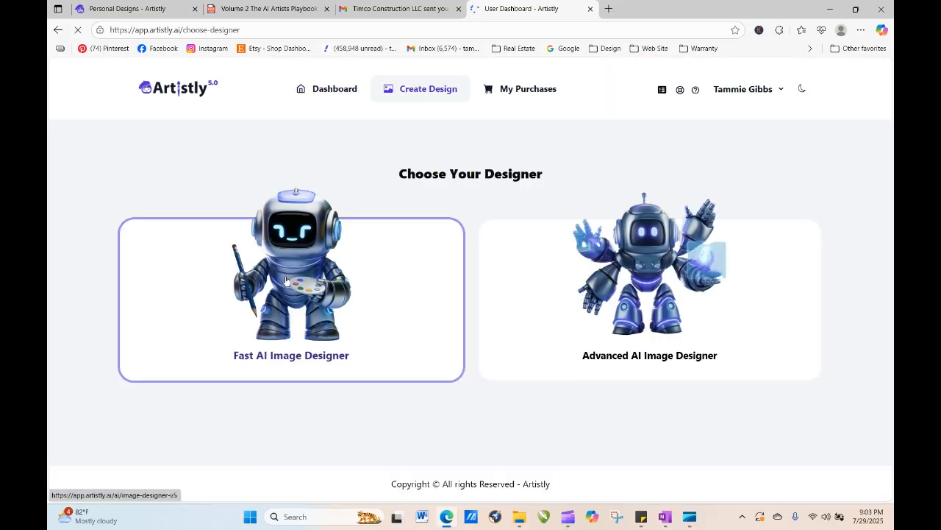
click(221, 294)
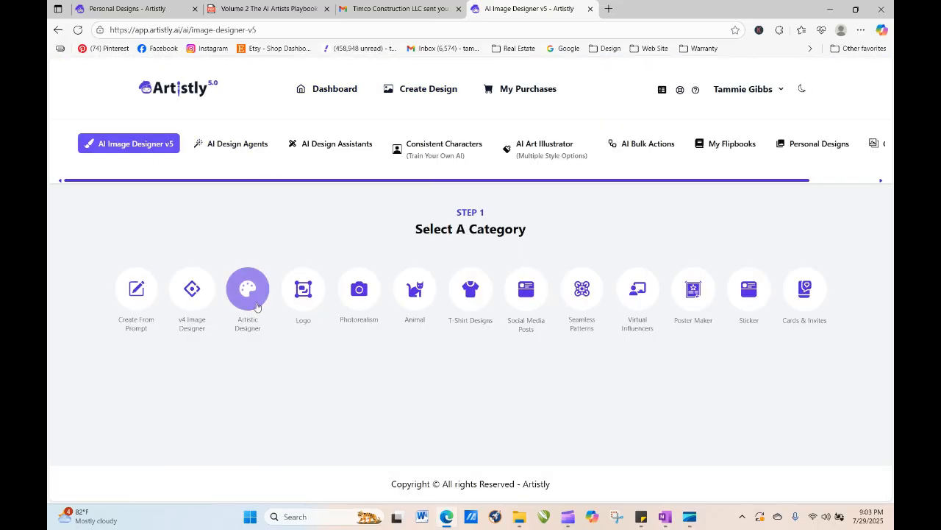
- Open the Believe in Yourself template under T-Shirt Designs, replace its prompt with the copied tags prompt, and generate
click(471, 289)
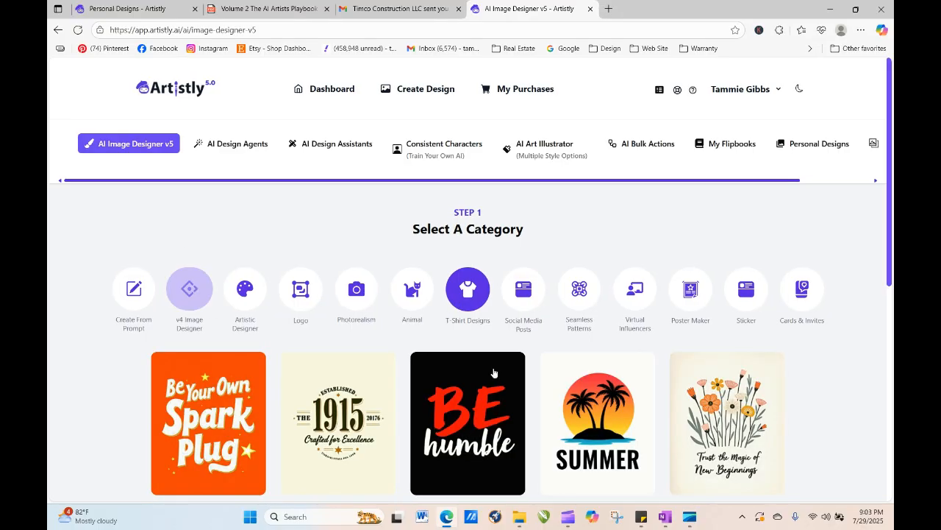
drag(888, 154, 892, 370)
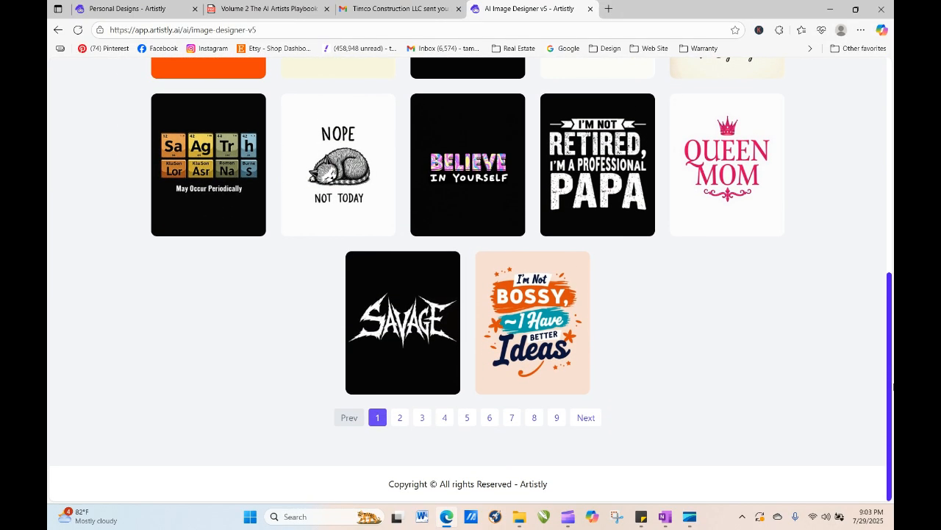
click(456, 206)
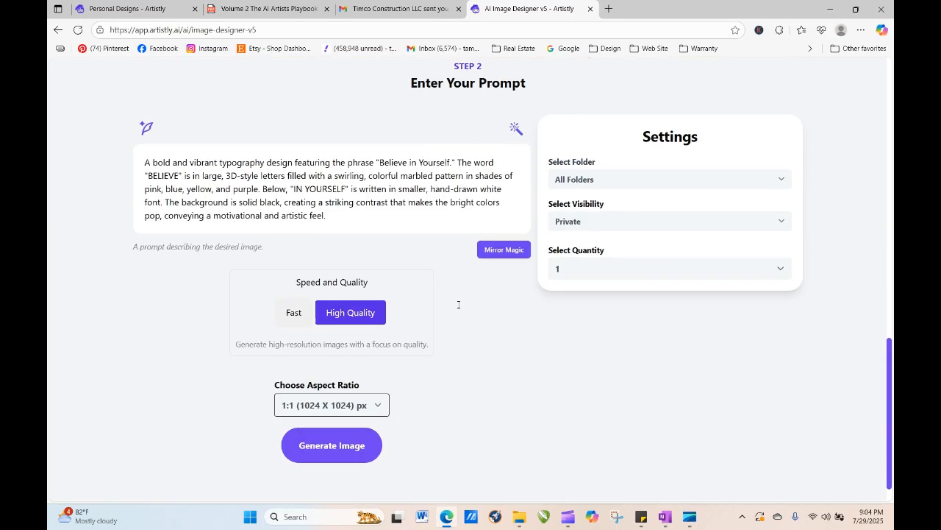
drag(145, 160, 358, 226)
right_click(278, 193)
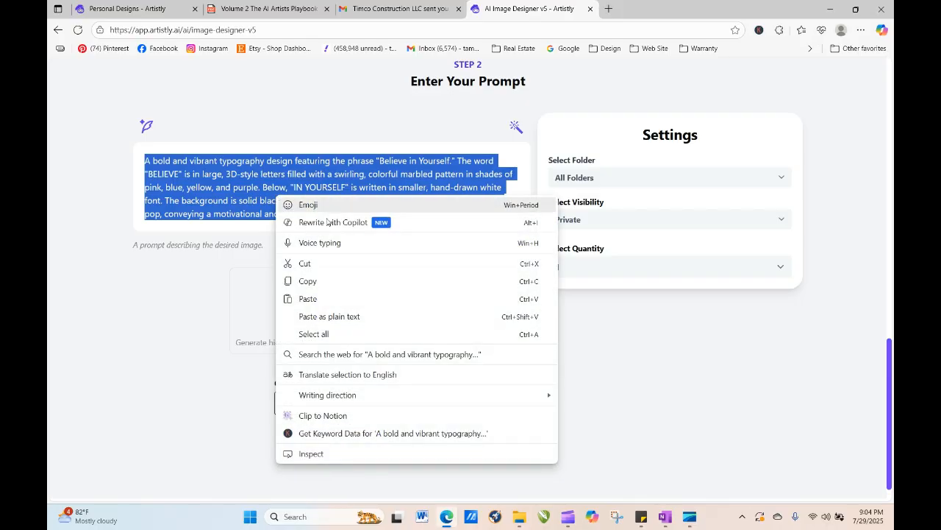
click(339, 303)
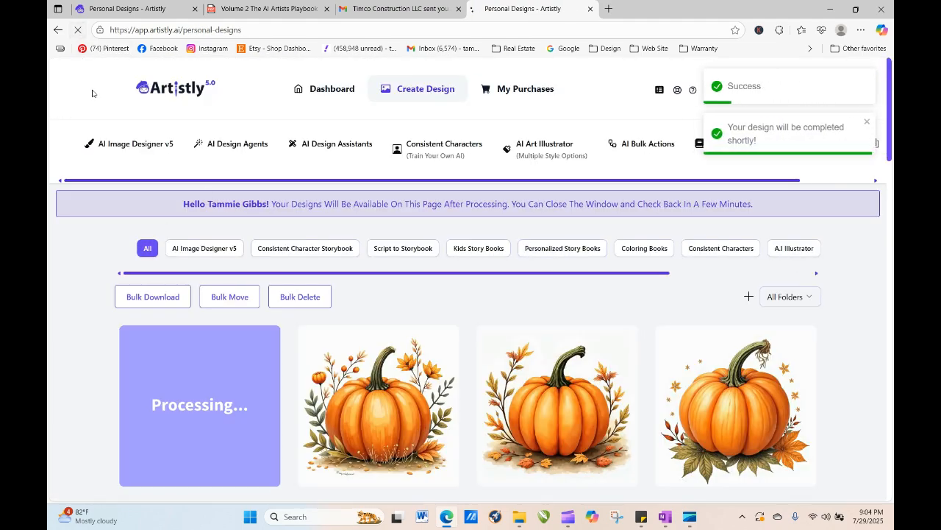
- Open the Trust the Magic of New Beginnings T-Shirt template, paste the tags prompt over its prompt, and generate
mouse_move(254, 413)
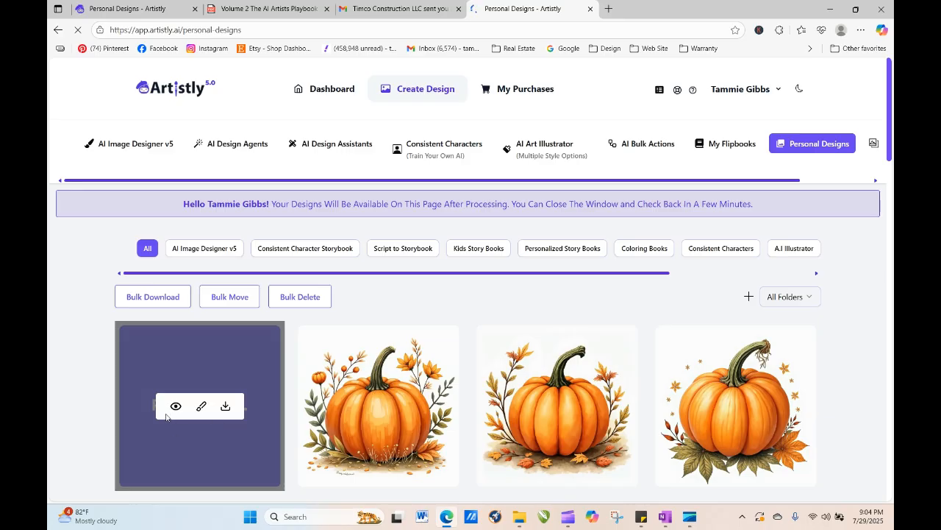
click(140, 145)
click(466, 294)
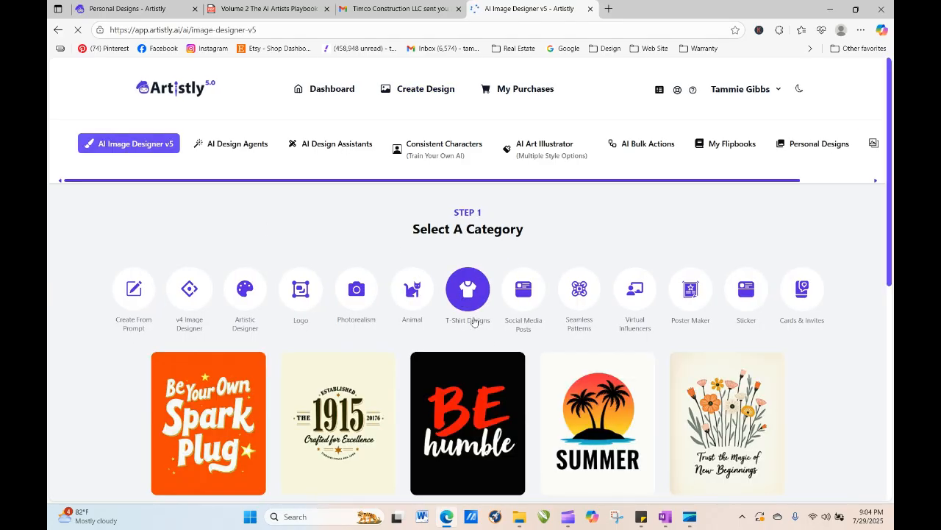
click(724, 405)
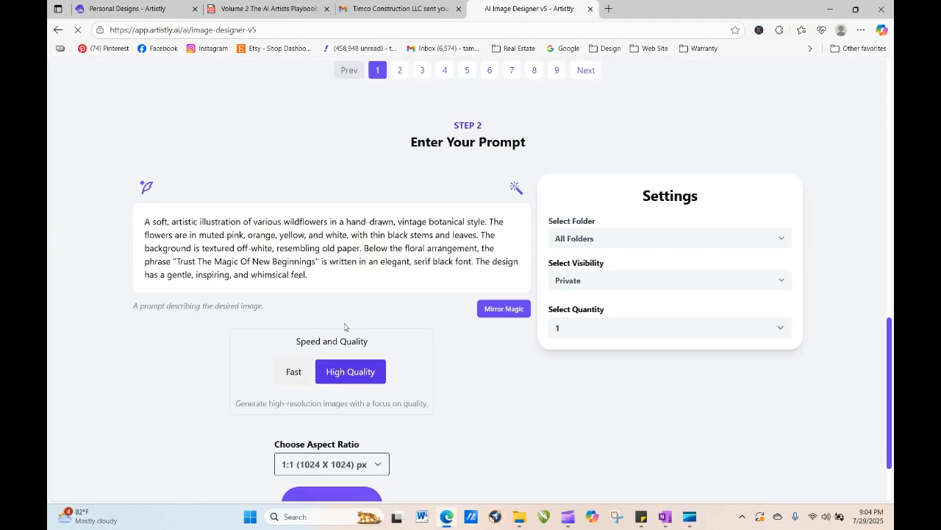
drag(318, 218, 134, 160)
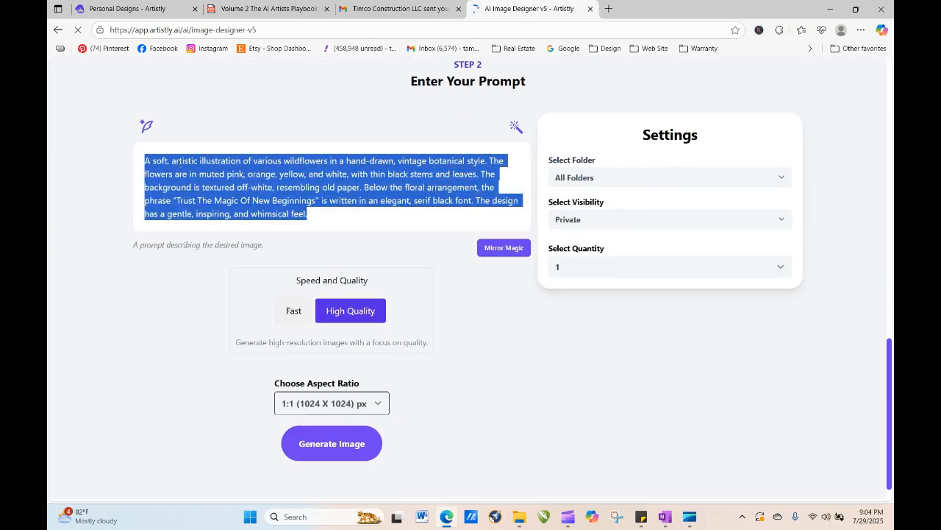
right_click(219, 171)
click(73, 268)
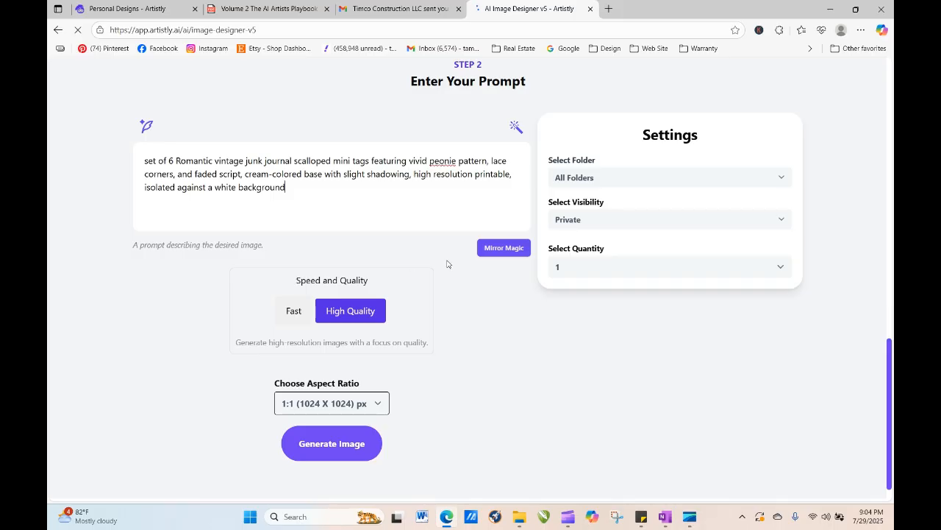
click(346, 444)
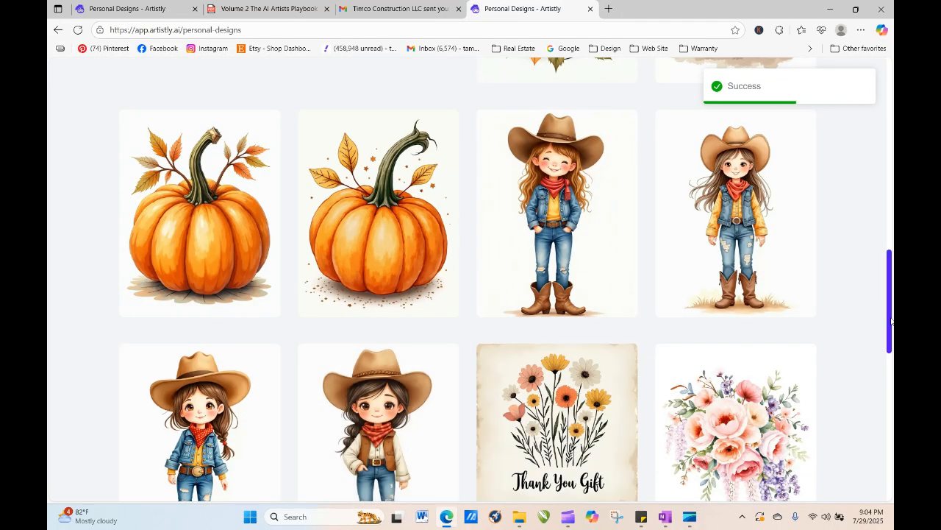
- Open the Queen Mom T-Shirt template, replace its prompt with the tags prompt, and generate another image
scroll(544, 223, up, 10)
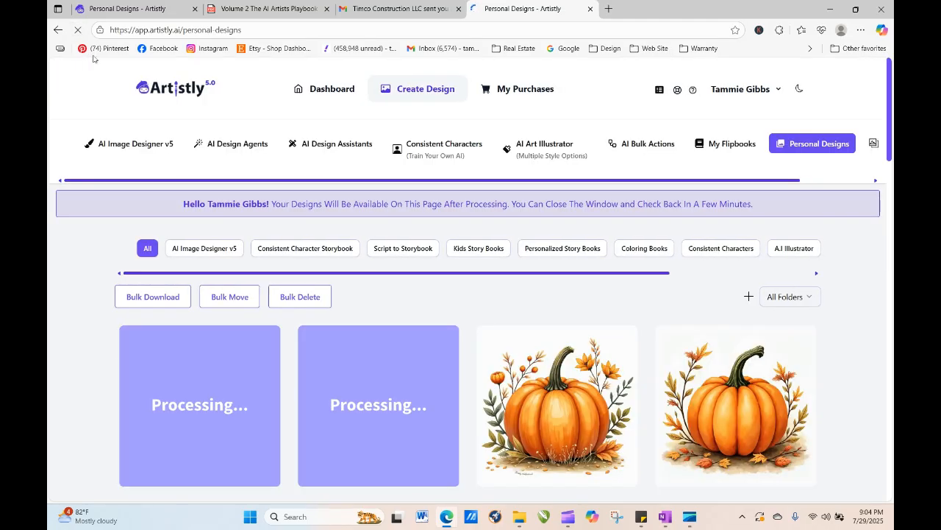
click(155, 149)
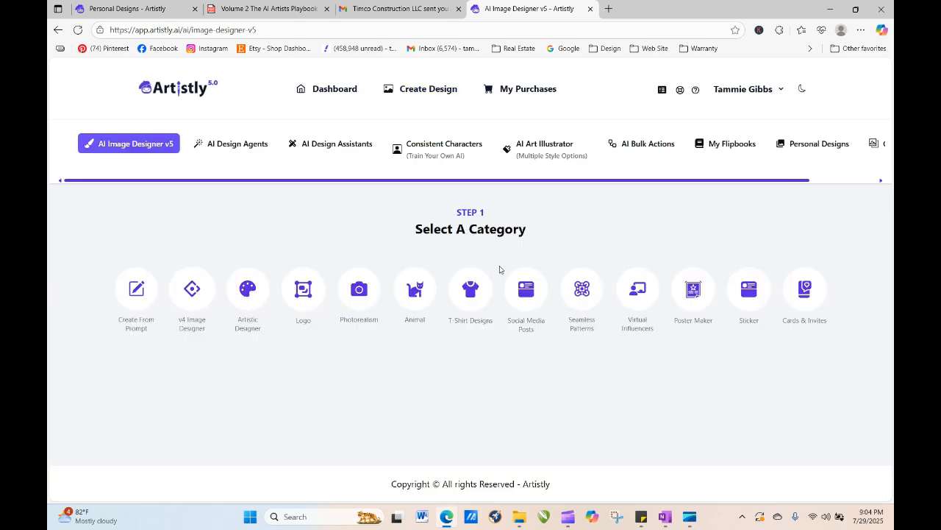
click(474, 296)
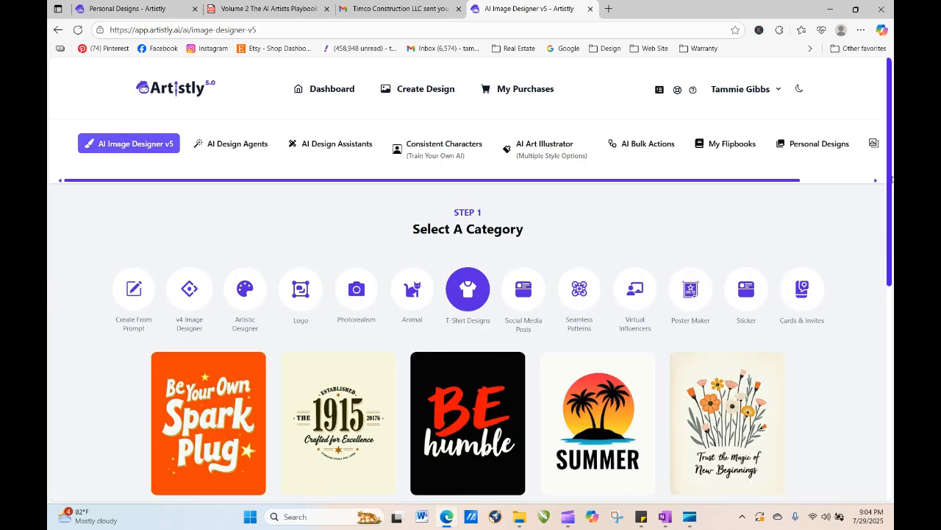
scroll(888, 150, down, 4)
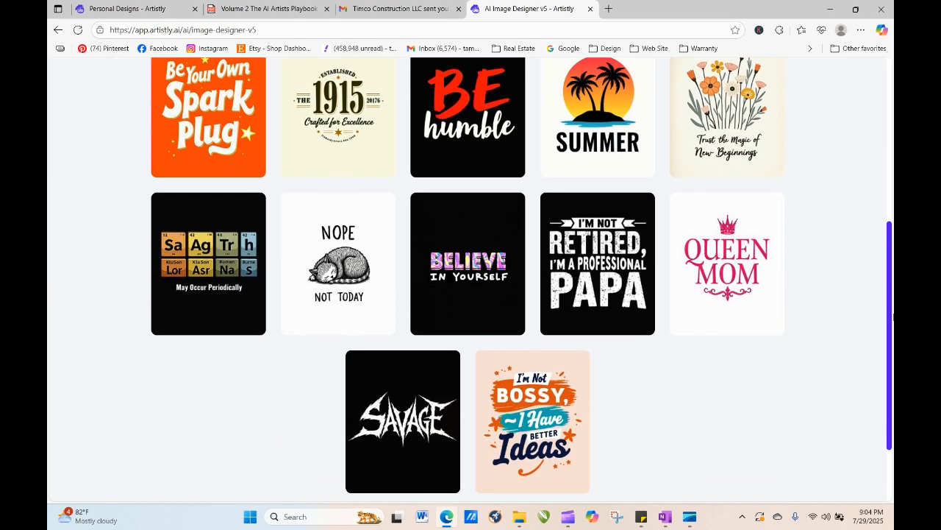
click(736, 283)
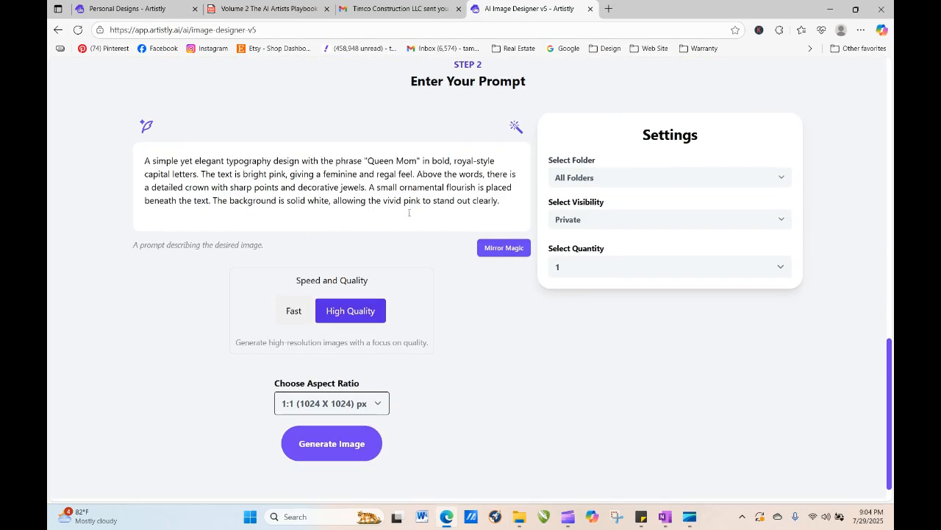
drag(519, 211, 126, 159)
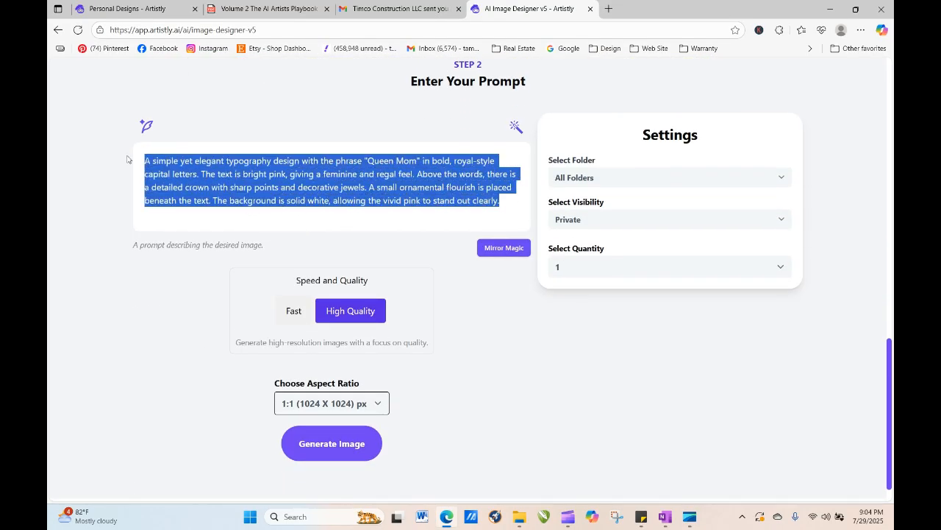
right_click(193, 177)
click(211, 280)
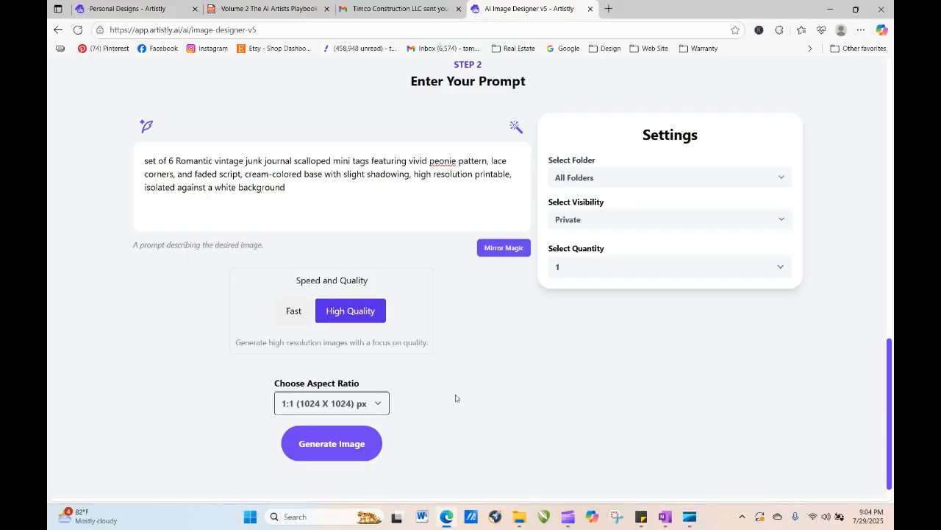
click(345, 444)
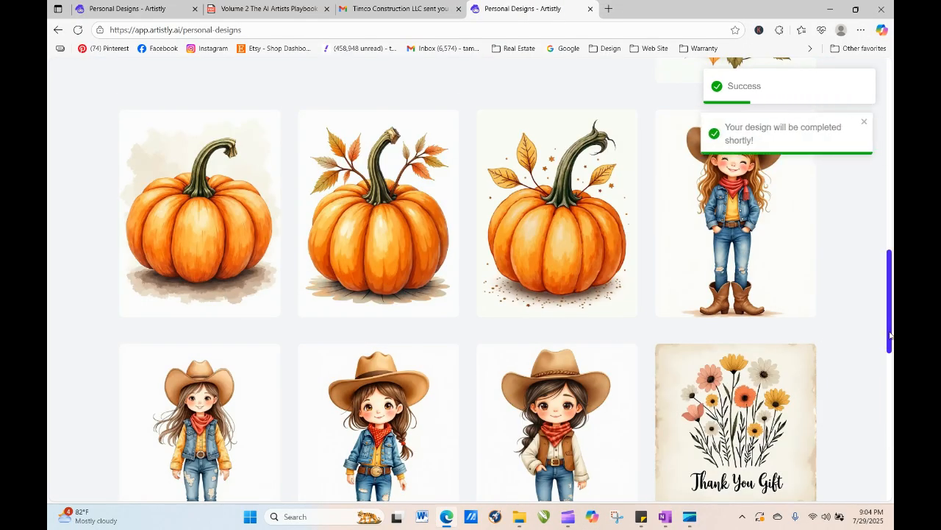
- Reload the Personal Designs page repeatedly until the new tags images finish processing
drag(887, 331, 881, 176)
click(81, 30)
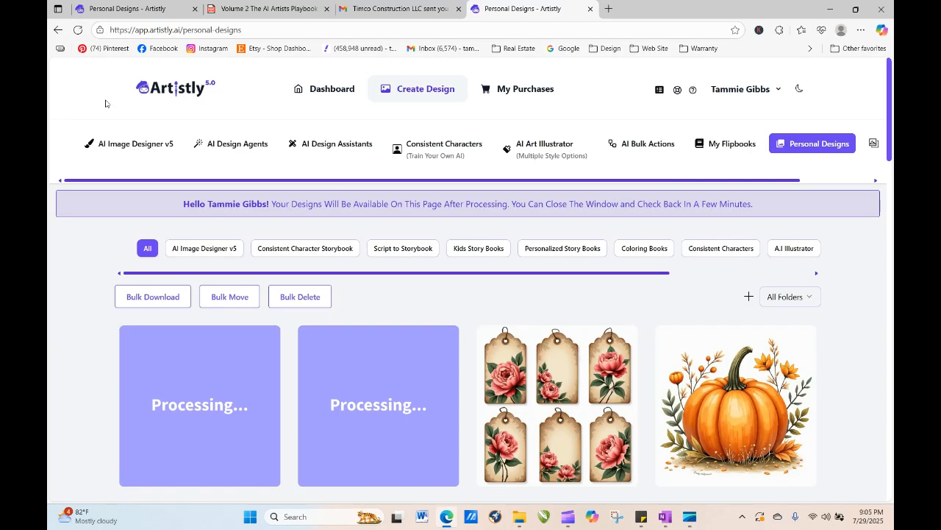
click(79, 30)
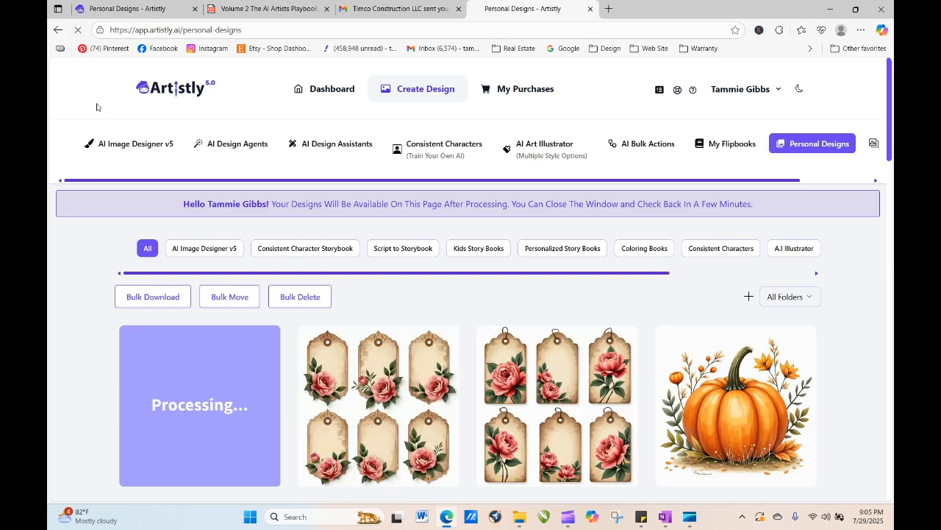
click(79, 34)
click(79, 29)
click(77, 31)
click(77, 31)
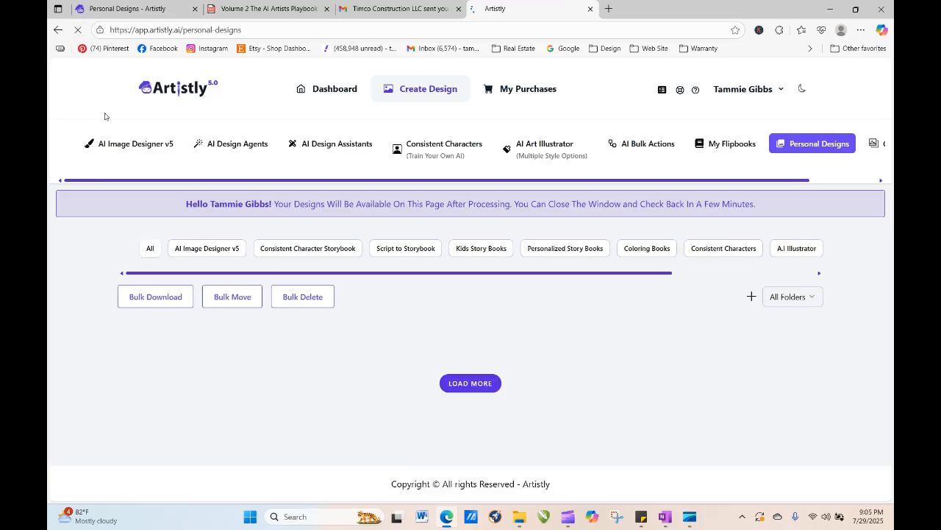
click(78, 31)
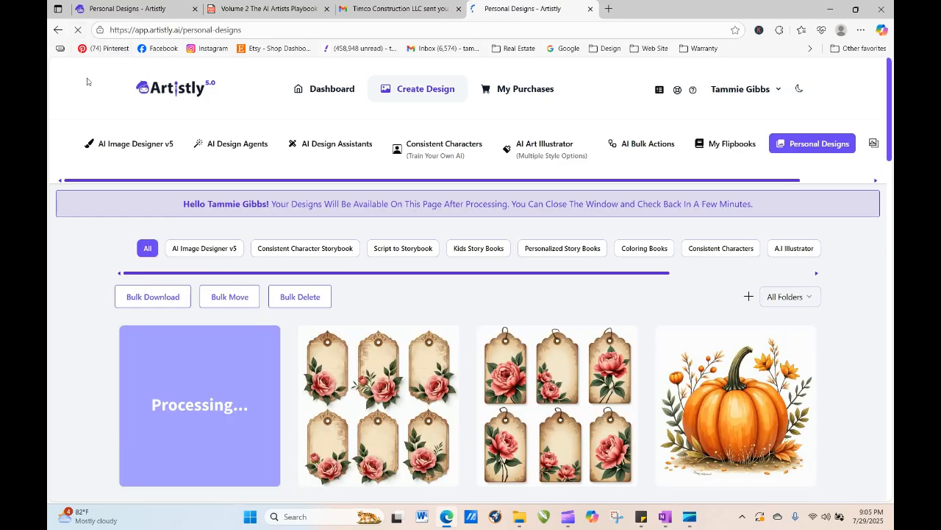
- View the details of the newest rose tags design and close them
mouse_move(371, 432)
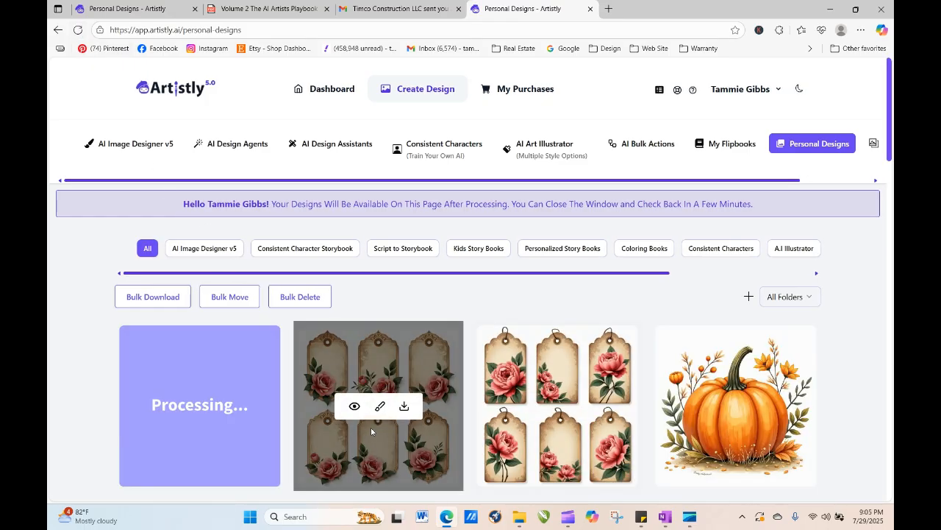
click(354, 407)
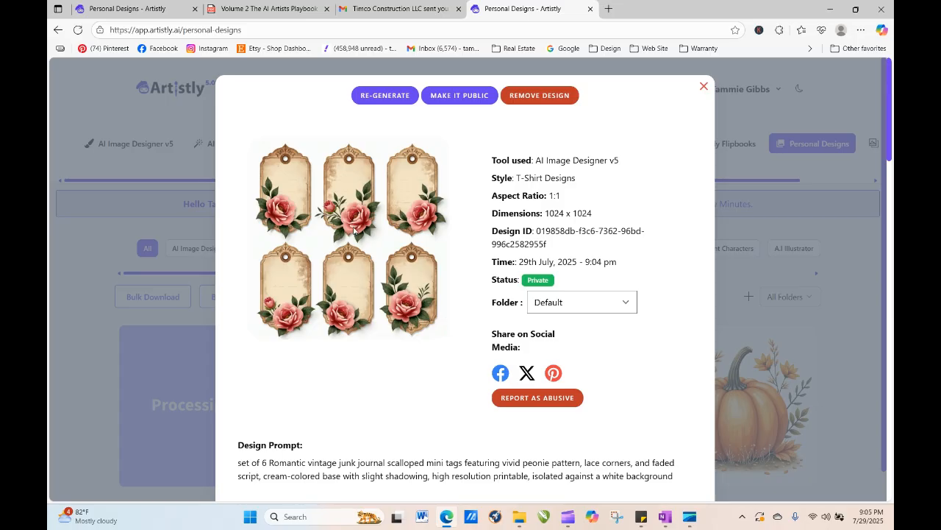
click(703, 89)
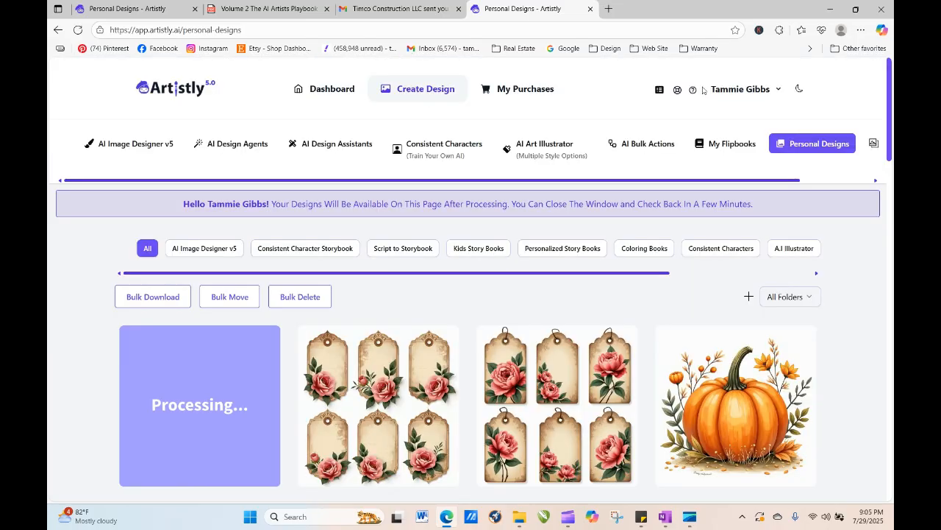
mouse_move(542, 431)
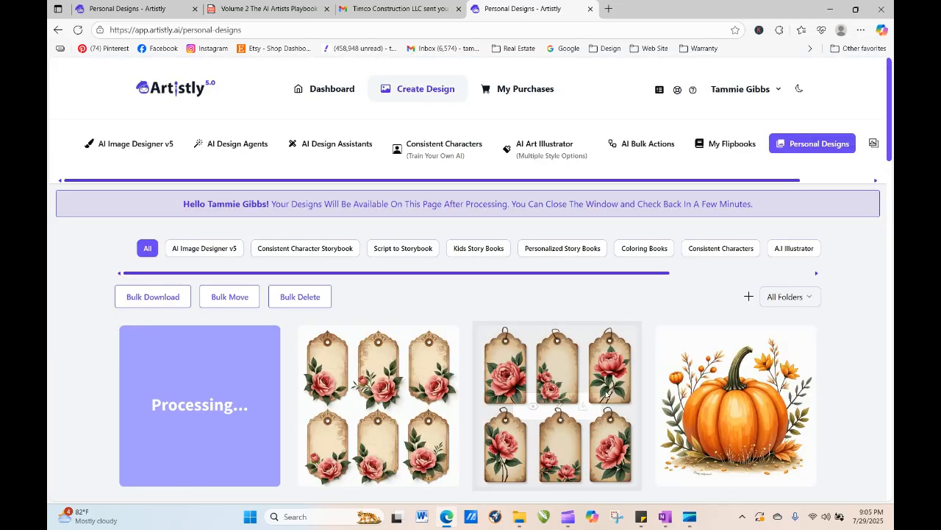
- Re-generate the vintage rose tags design with the quantity set to 4 and generate the images
click(534, 409)
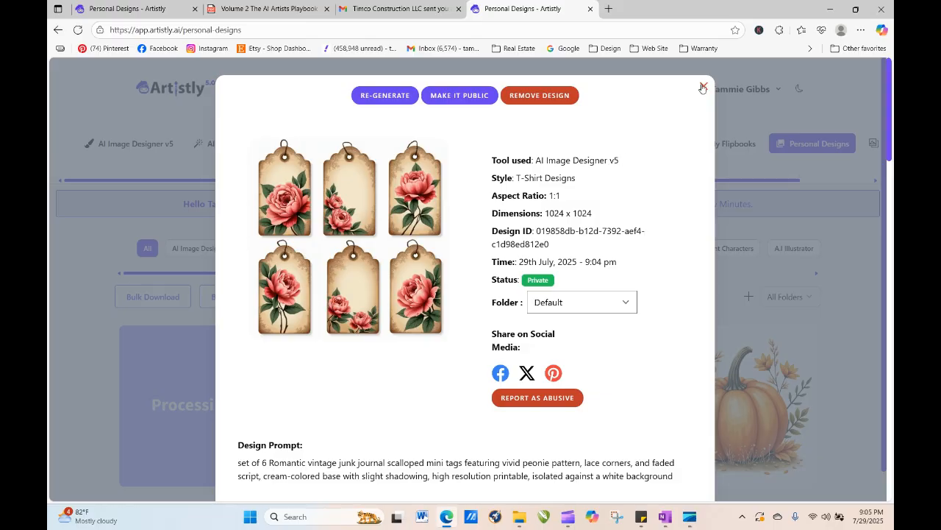
click(396, 97)
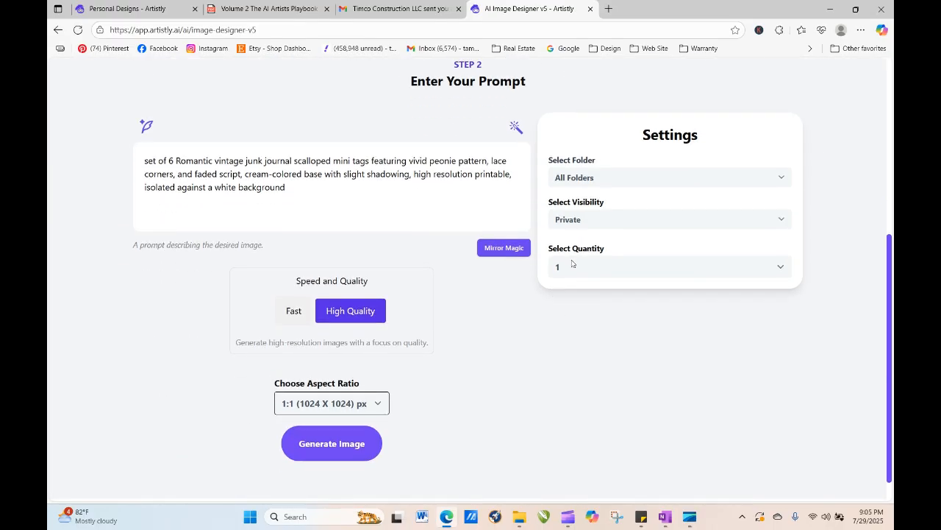
click(573, 266)
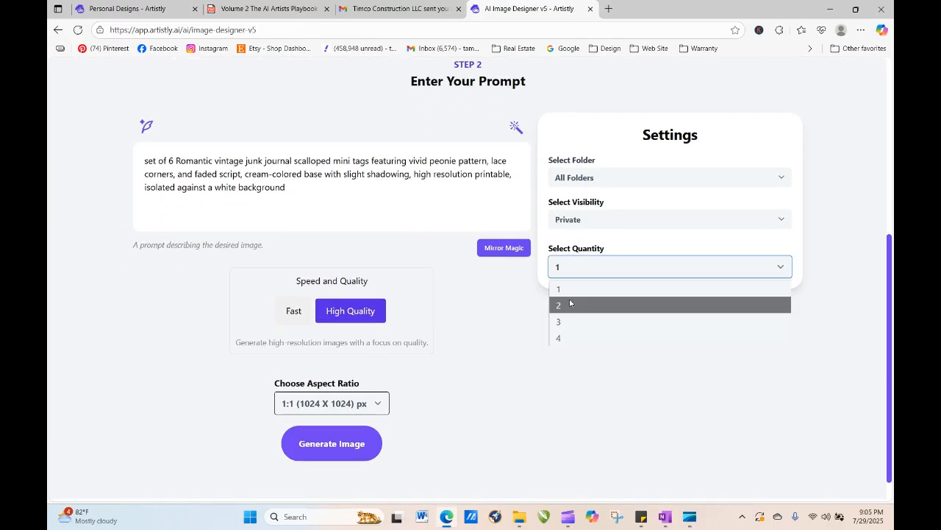
click(566, 338)
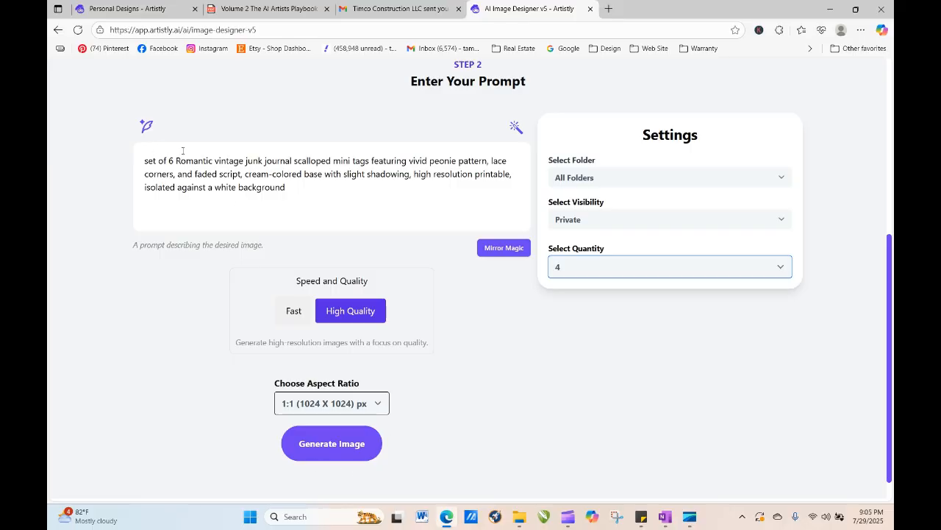
click(342, 443)
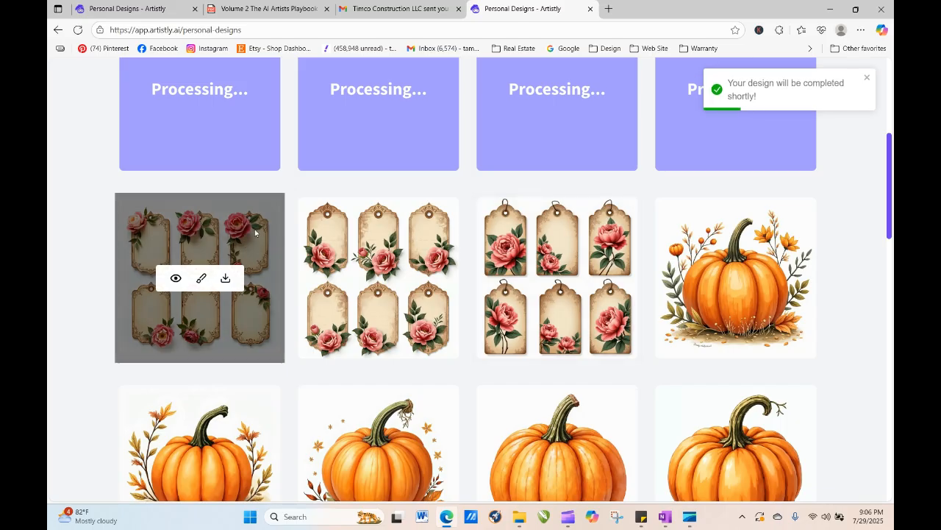
- Open the details of the first newly generated peony tags design and close them
click(176, 279)
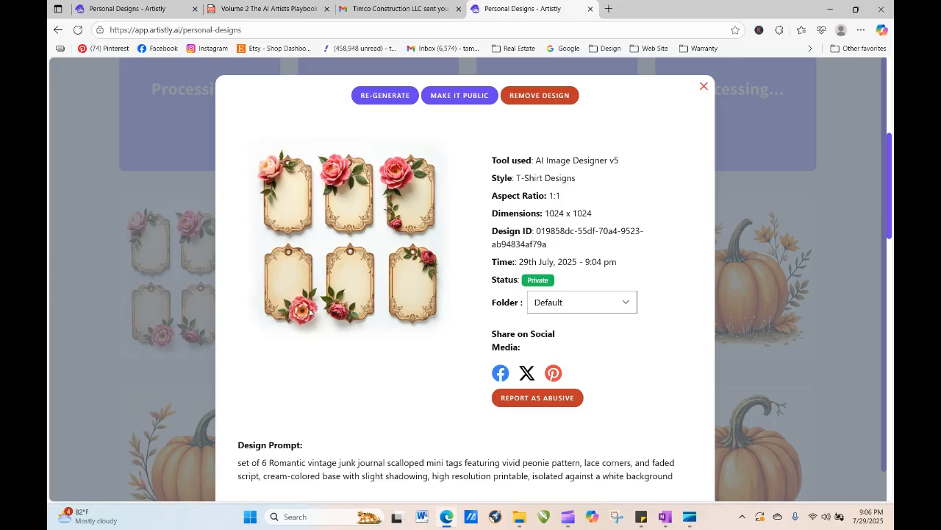
click(704, 87)
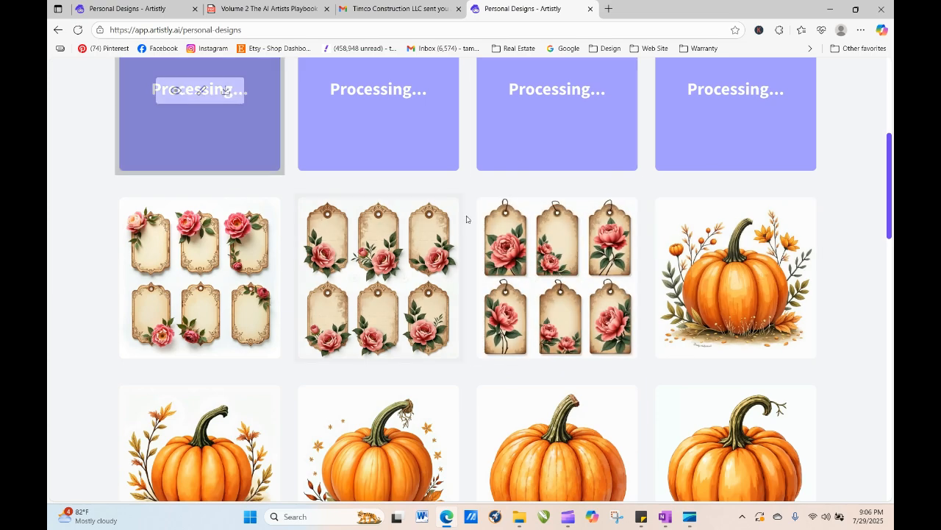
- Reload the Personal Designs page to check on the four processing designs
mouse_move(544, 221)
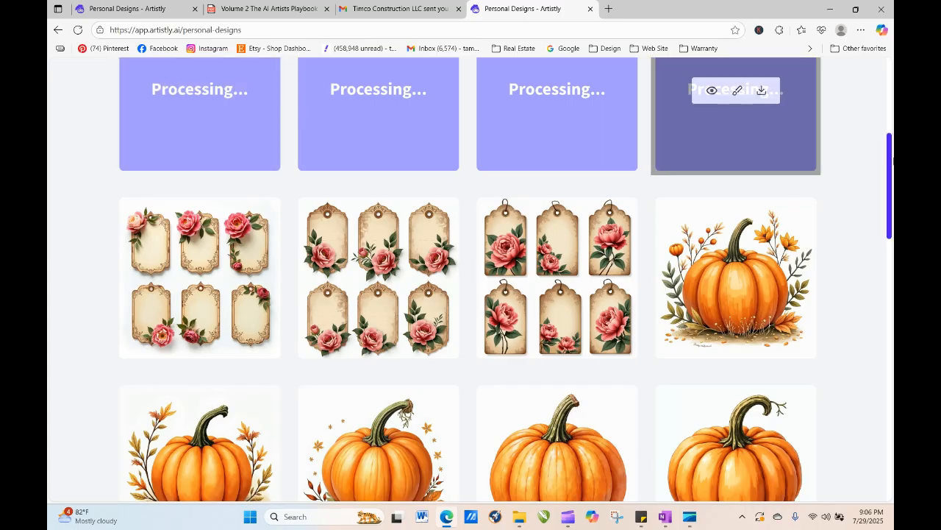
scroll(889, 177, up, 3)
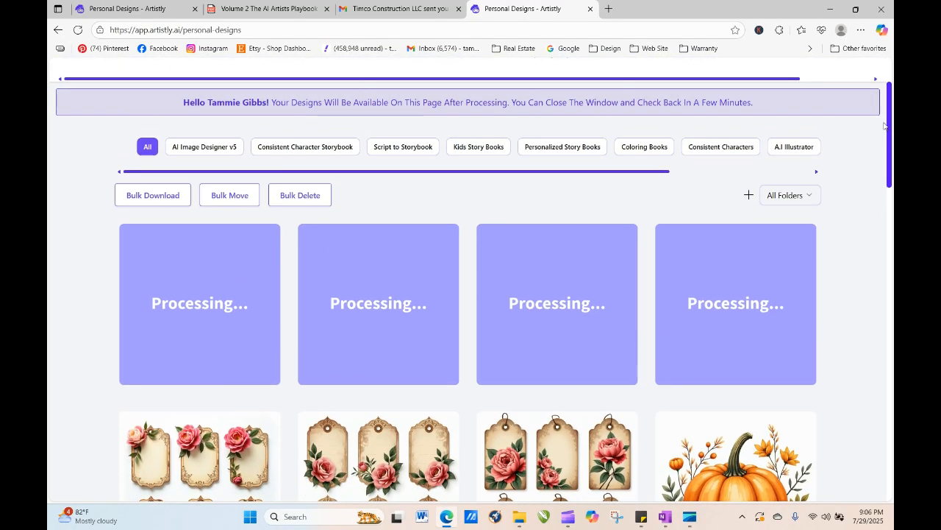
mouse_move(499, 462)
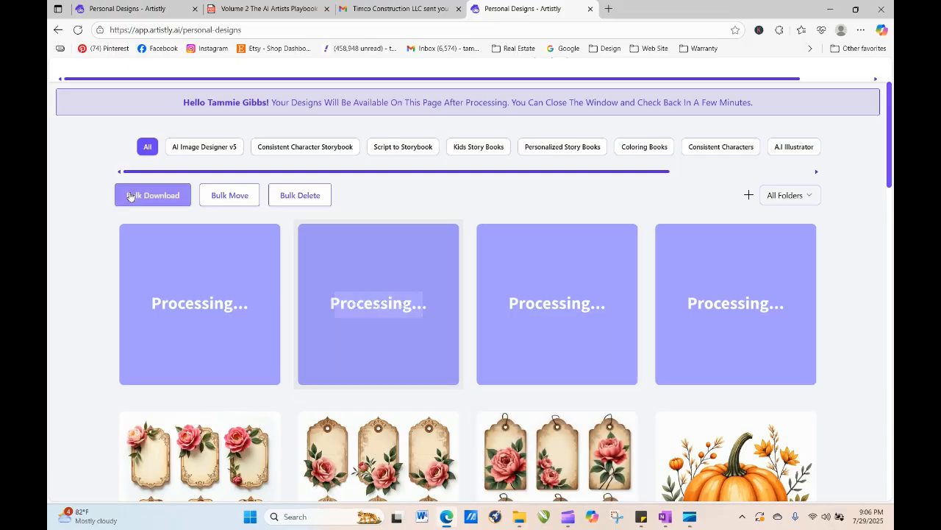
click(78, 32)
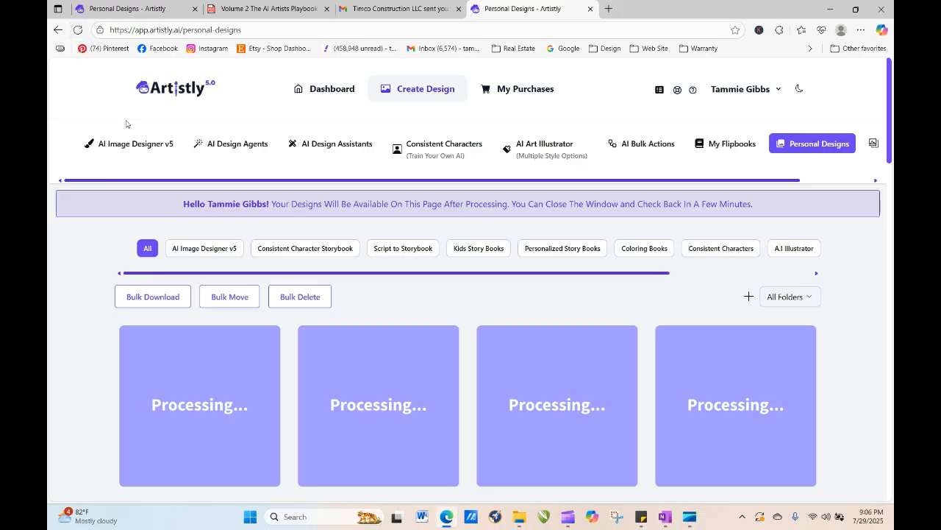
click(79, 33)
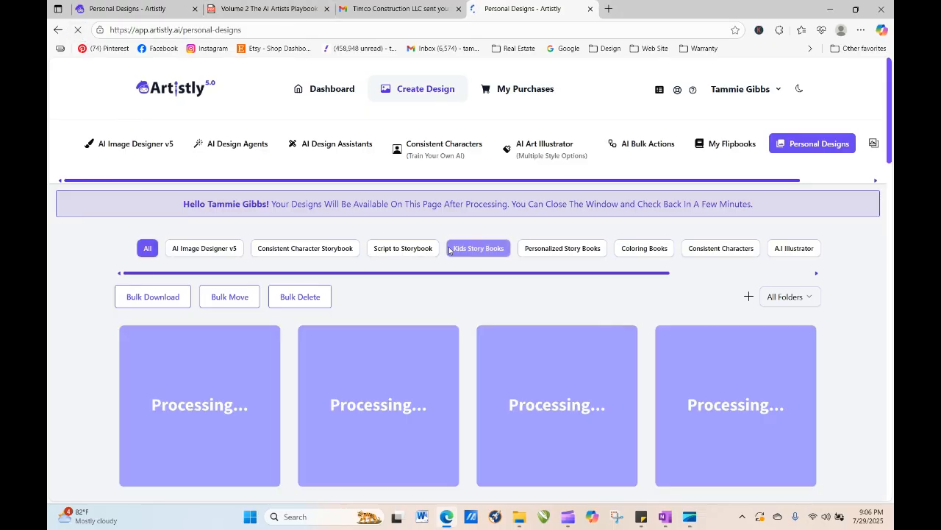
scroll(891, 148, down, 5)
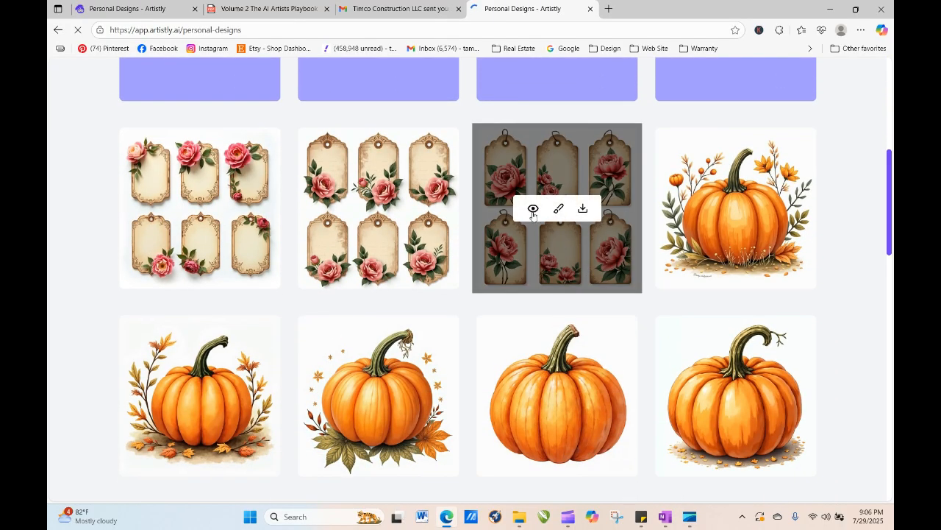
click(534, 210)
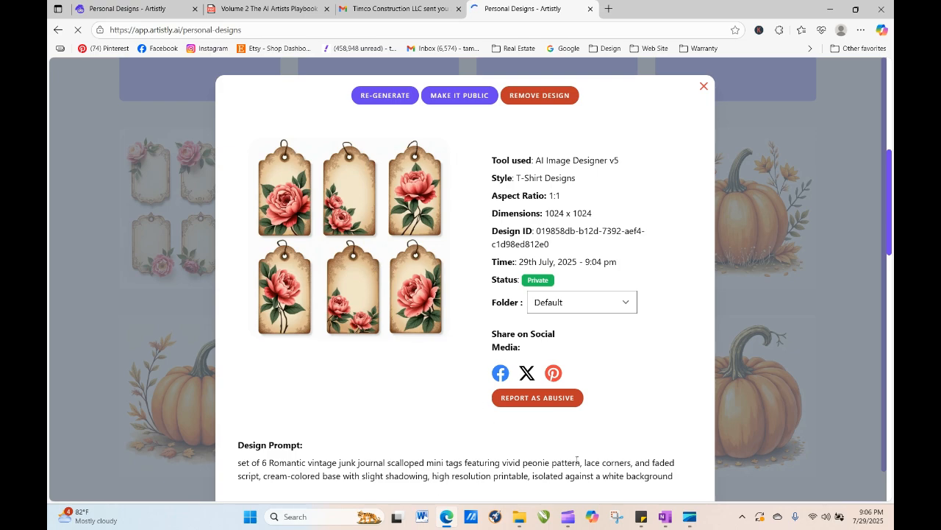
click(384, 95)
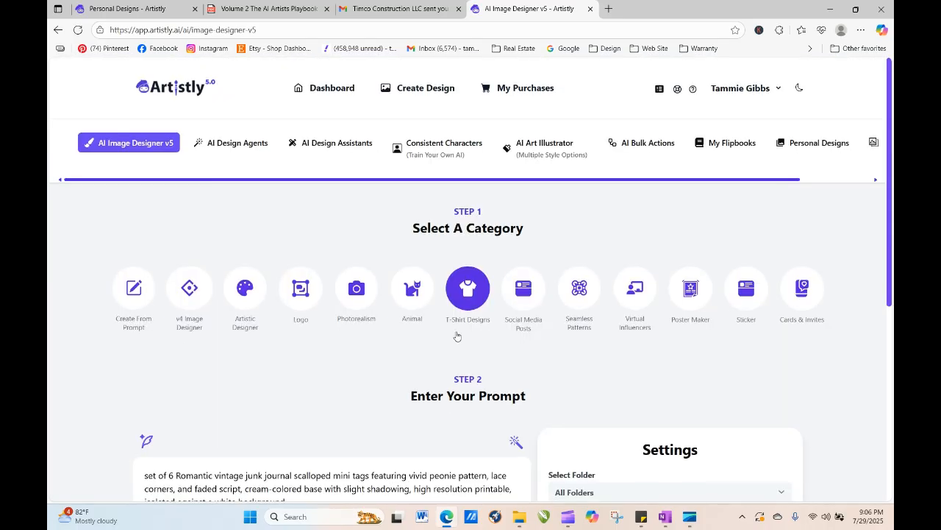
drag(891, 303, 891, 126)
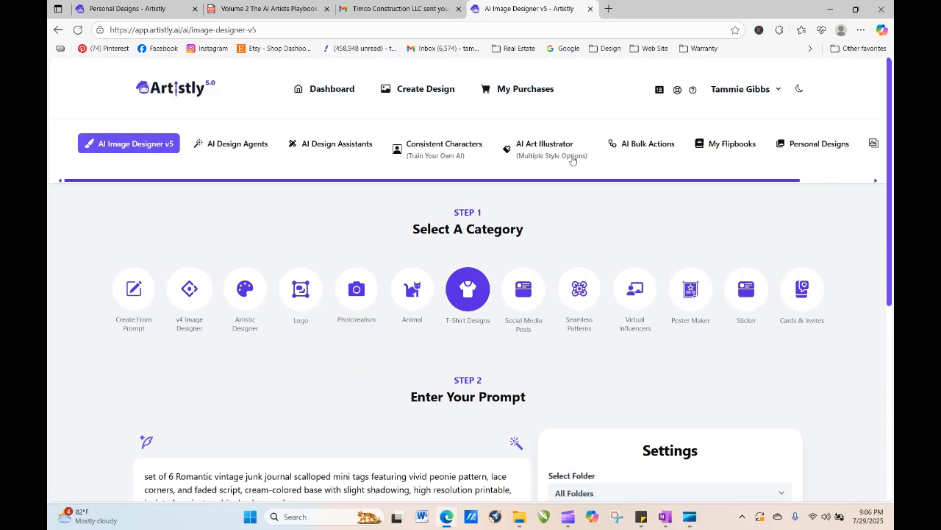
click(800, 145)
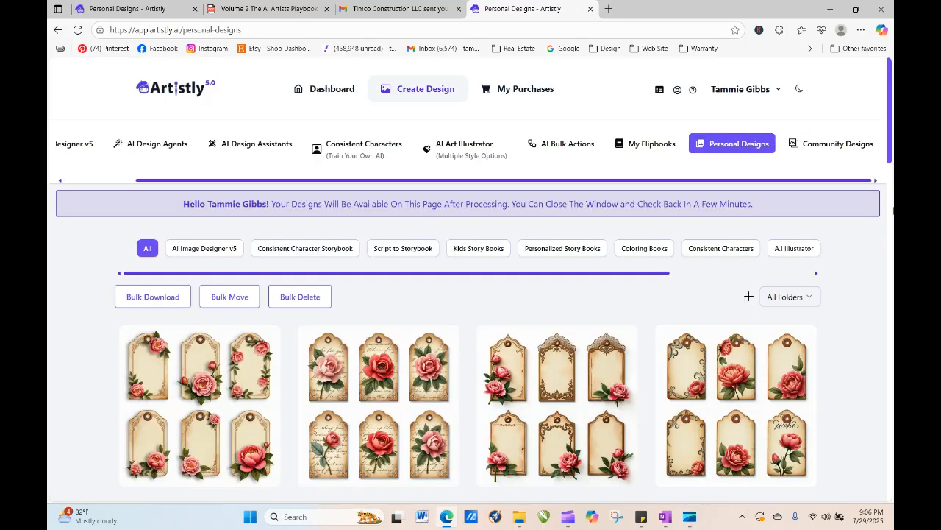
- Inspect the details of the second and fourth newly generated tags designs
drag(891, 156, 893, 179)
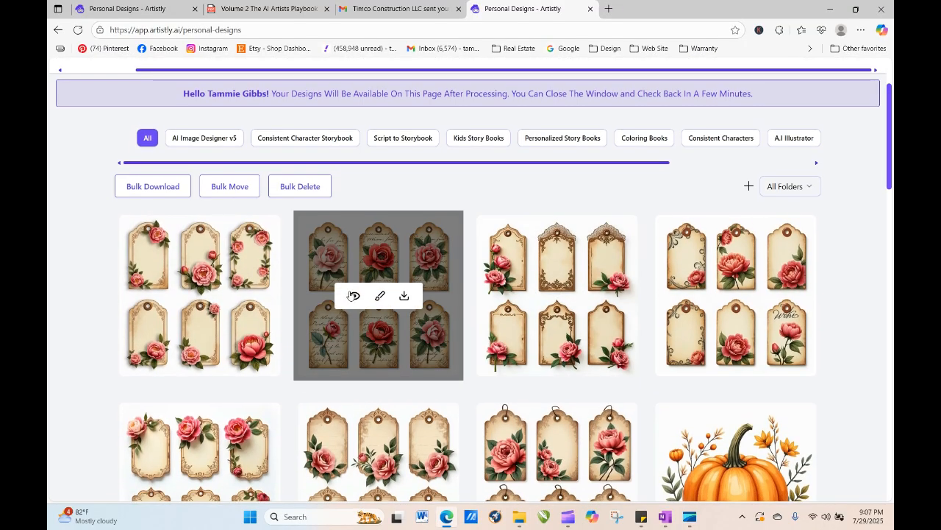
click(350, 295)
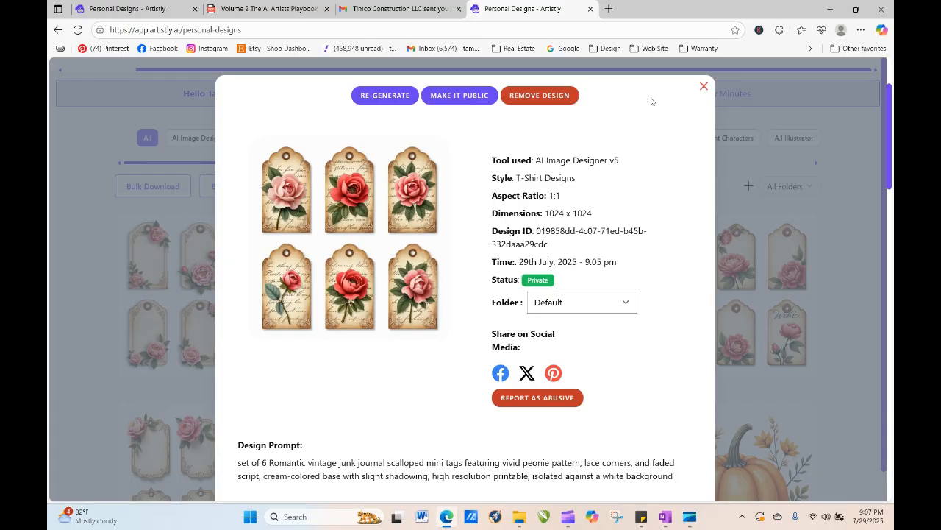
click(704, 87)
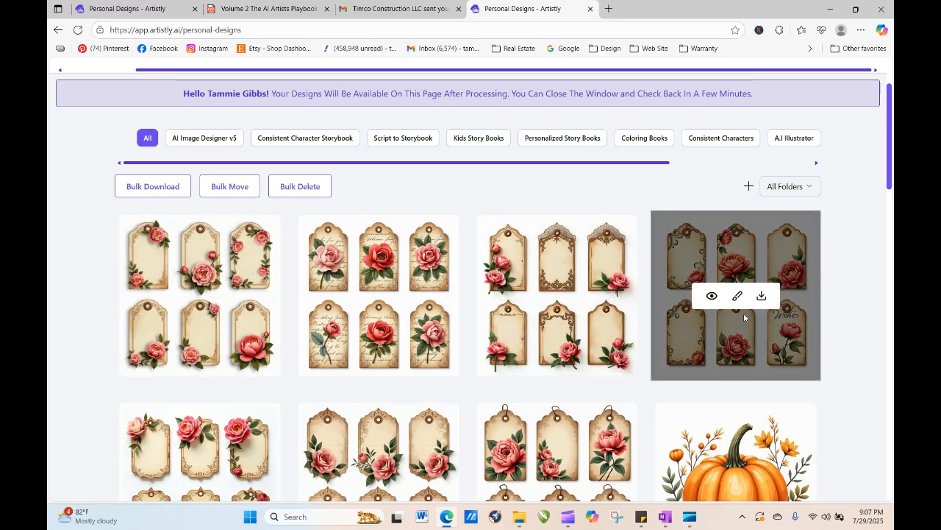
click(712, 295)
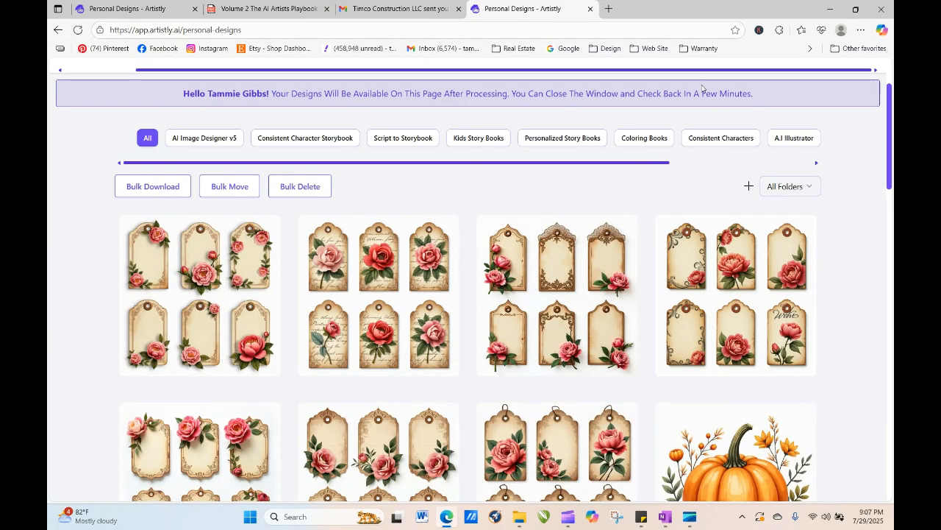
click(703, 86)
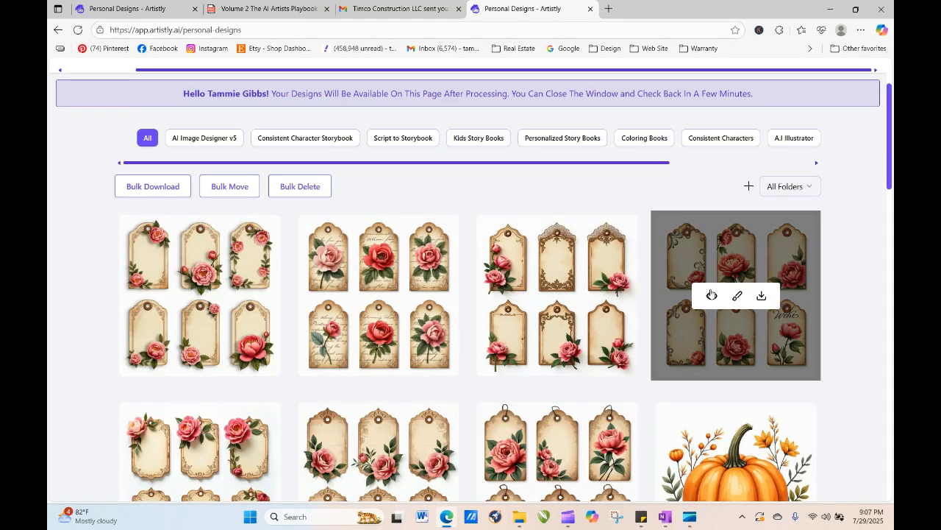
- Re-generate the fourth new tags design, replacing 'vivid peonie pattern' in its prompt with 'a vintage floral embelishment'
click(712, 296)
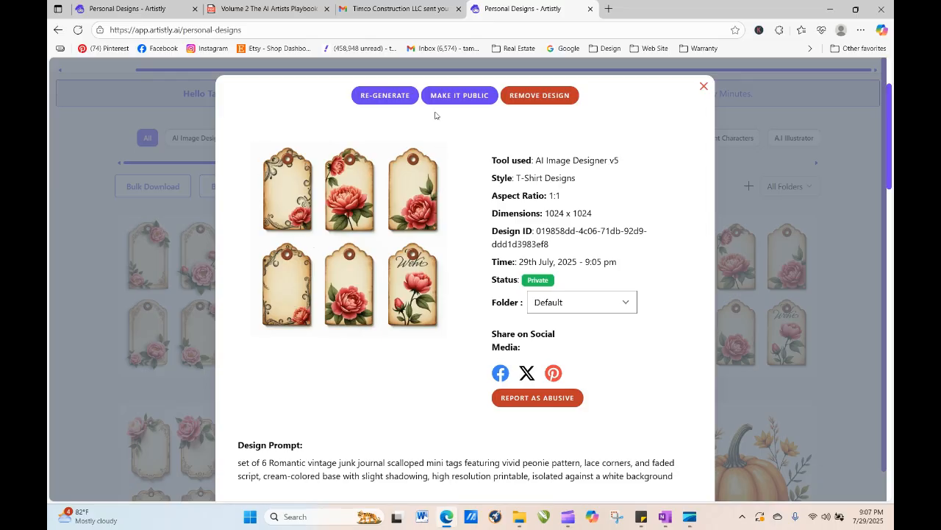
click(400, 95)
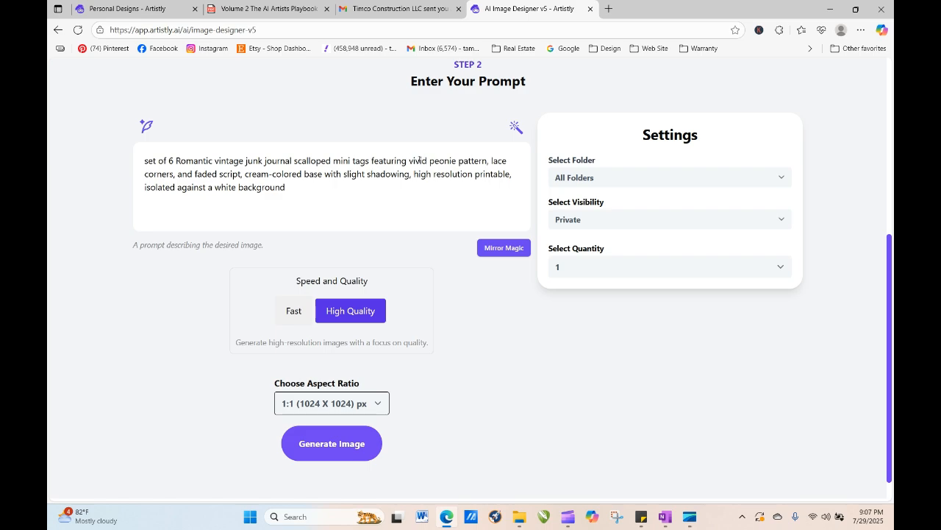
click(409, 160)
text(a)
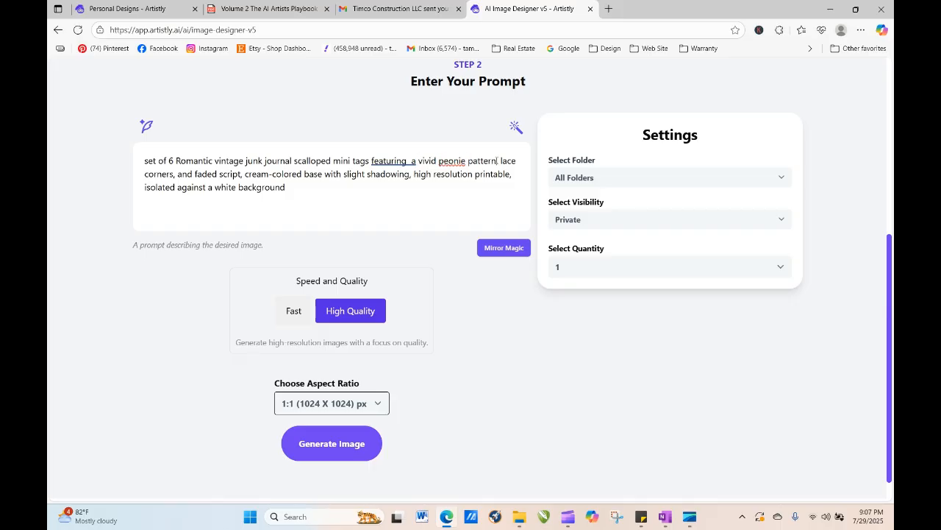
drag(497, 160, 468, 160)
key(BackSpace)
key(BackSpace)
key(BackSpace)
key(BackSpace)
key(BackSpace)
key(BackSpace)
key(BackSpace)
key(BackSpace)
key(BackSpace)
key(BackSpace)
key(BackSpace)
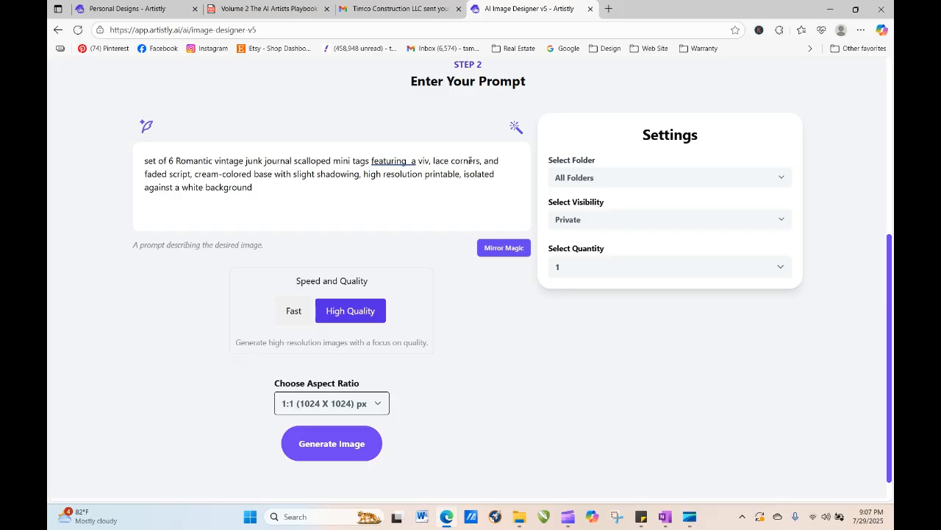
key(BackSpace)
key(BackSpace)
text(ntage floral)
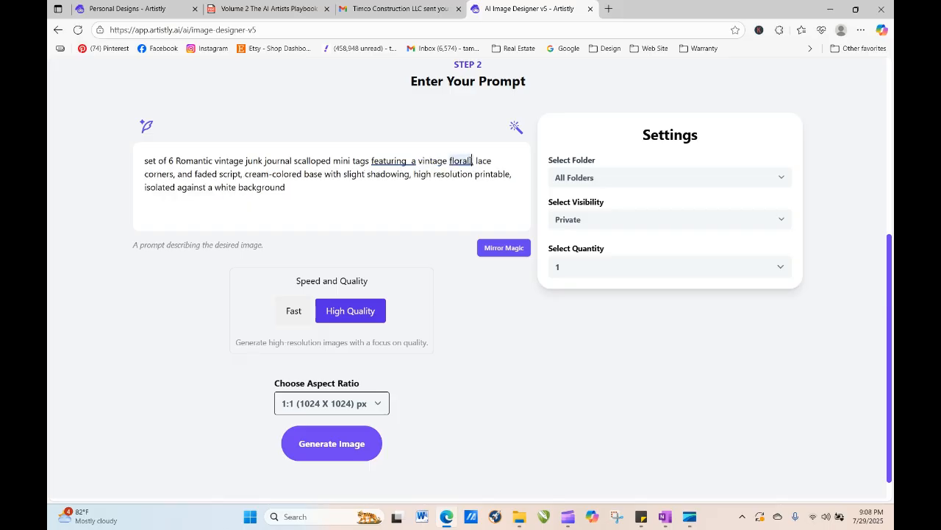
text(,)
key(BackSpace)
key(BackSpace)
key(BackSpace)
key(BackSpace)
key(BackSpace)
key(BackSpace)
key(BackSpace)
key(BackSpace)
key(BackSpace)
key(BackSpace)
key(BackSpace)
key(BackSpace)
key(BackSpace)
key(BackSpace)
key(BackSpace)
key(BackSpace)
key(BackSpace)
key(BackSpace)
key(BackSpace)
key(BackSpace)
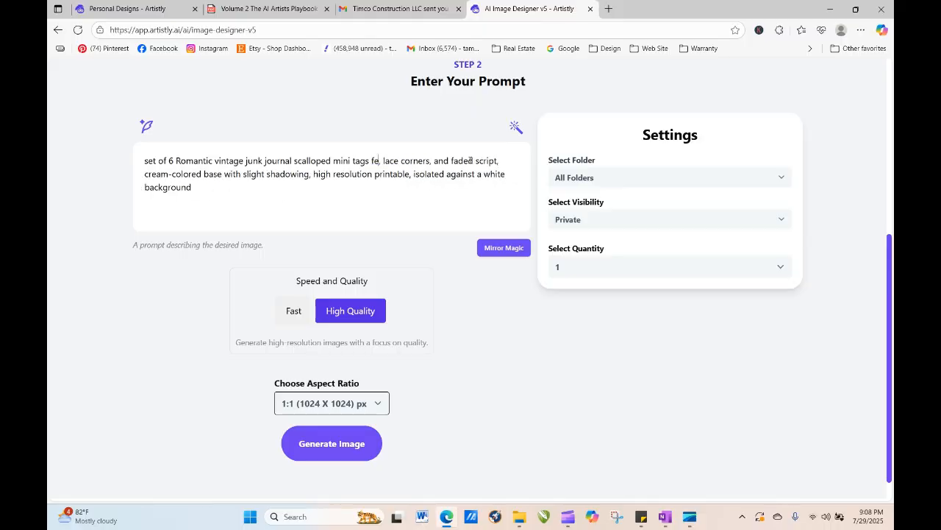
text(aturing a m)
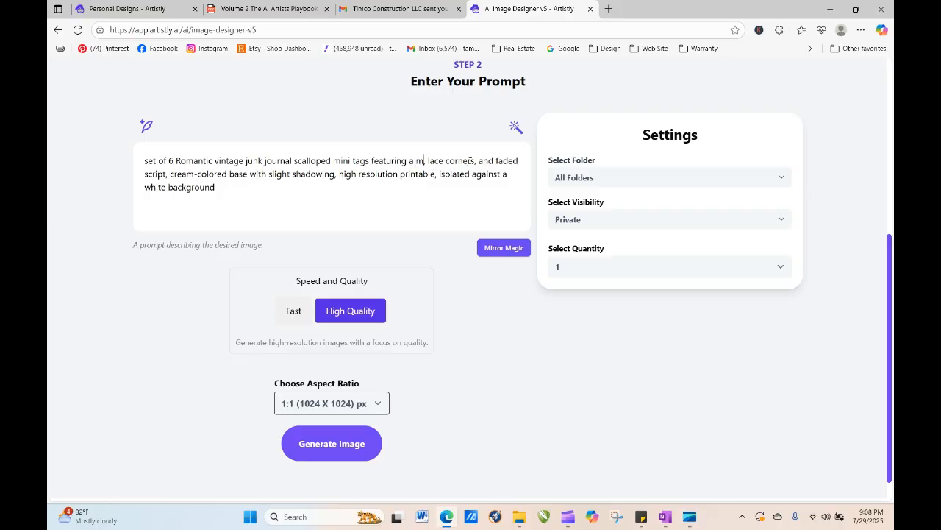
text(i)
key(BackSpace)
key(BackSpace)
text(vin)
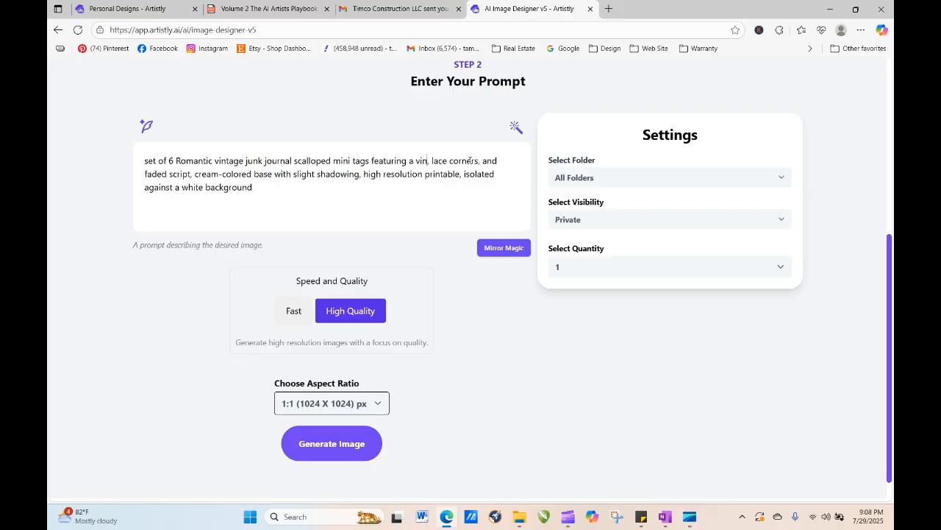
text(tage)
key(BackSpace)
key(BackSpace)
text(a)
key(BackSpace)
key(BackSpace)
key(BackSpace)
text(tage)
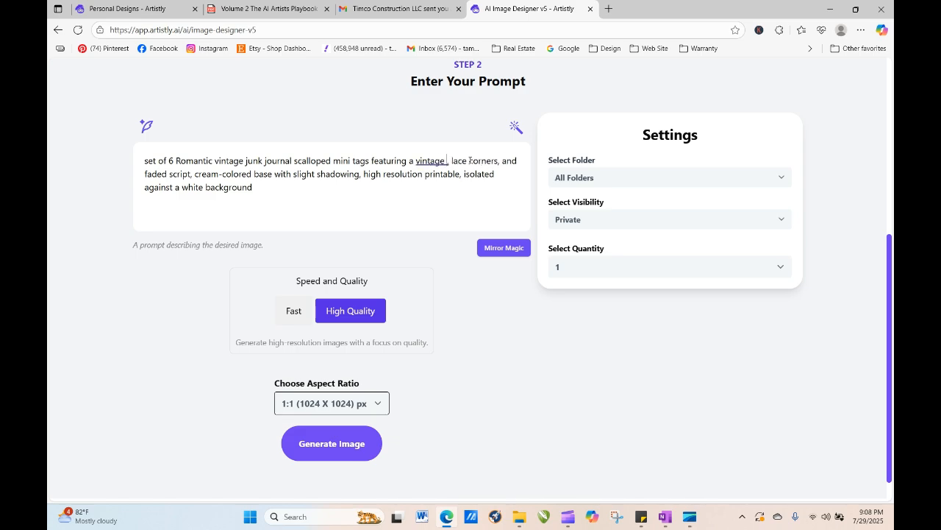
key(Delete)
text(floral)
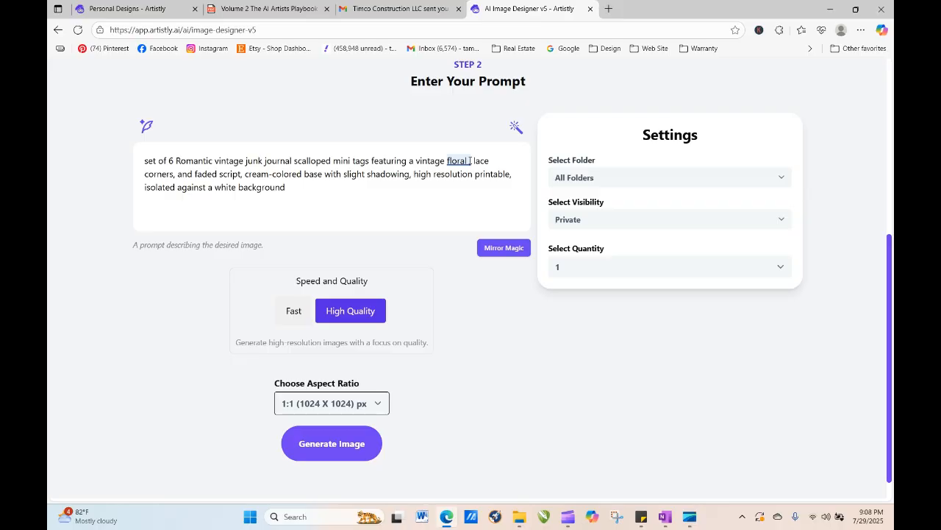
text( embelishme)
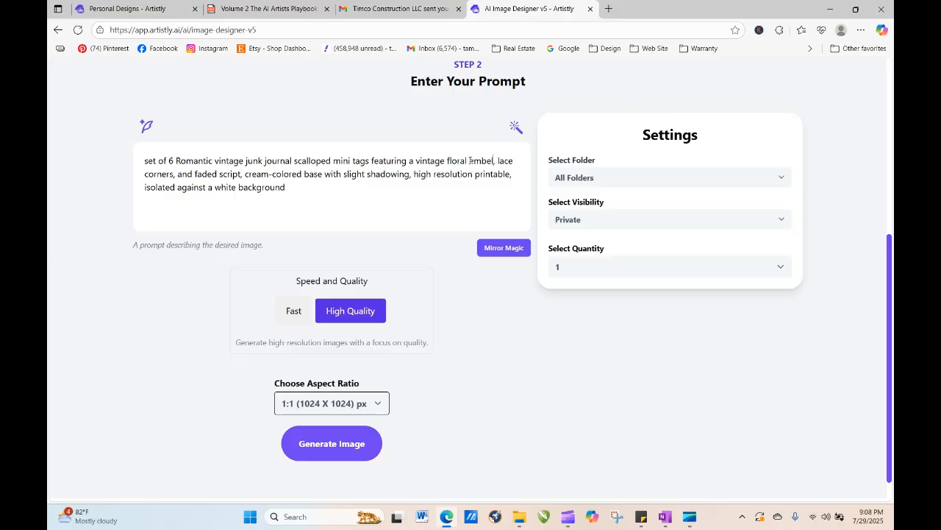
text(nt ,)
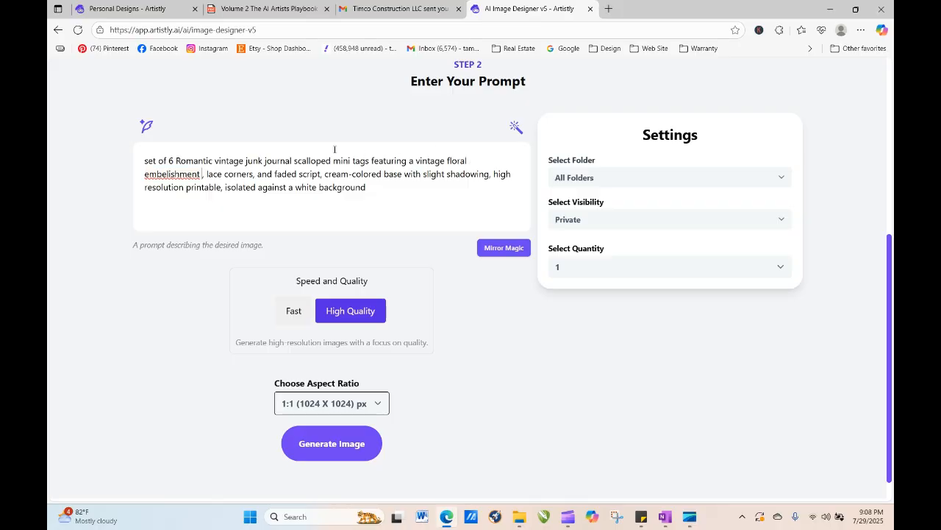
- Correct the spelling of 'embelishment' to 'embellishment' in the prompt and add 'on the left side' after it
right_click(183, 173)
mouse_move(195, 181)
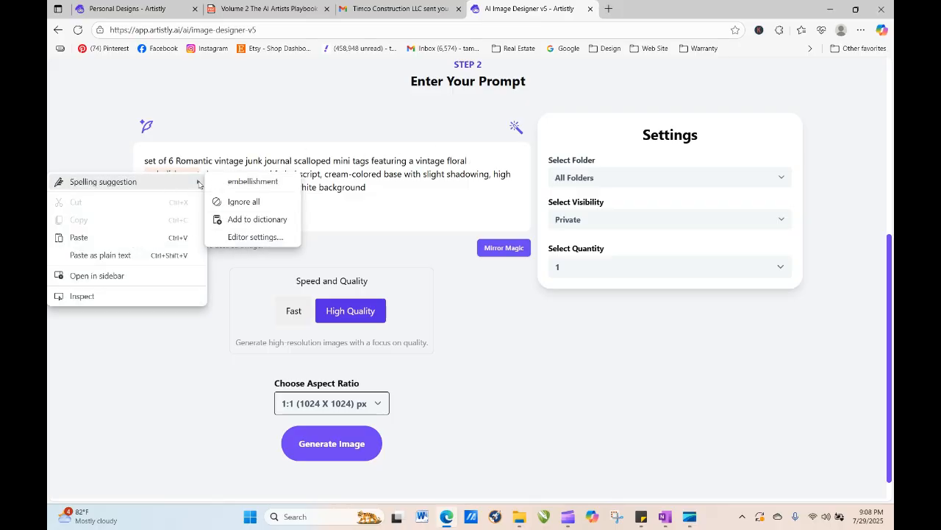
click(233, 182)
text(in the lef)
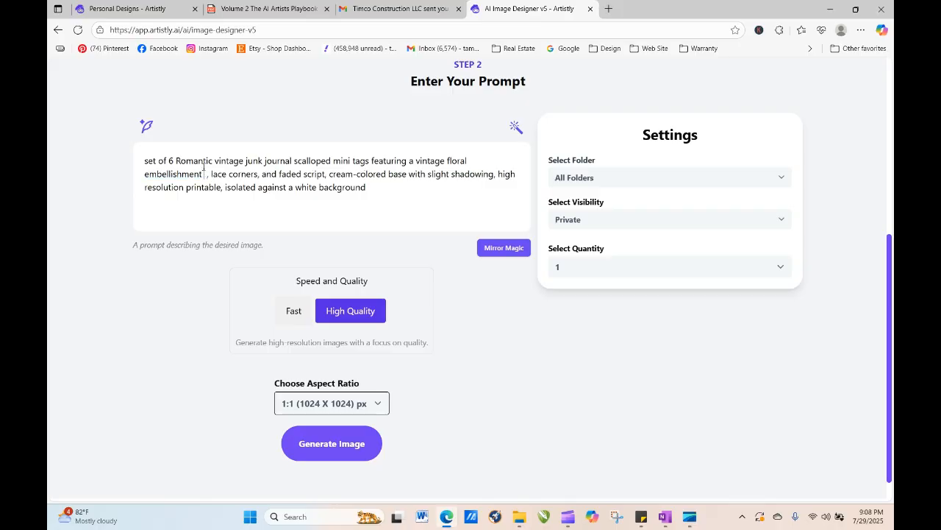
text(t in the lef)
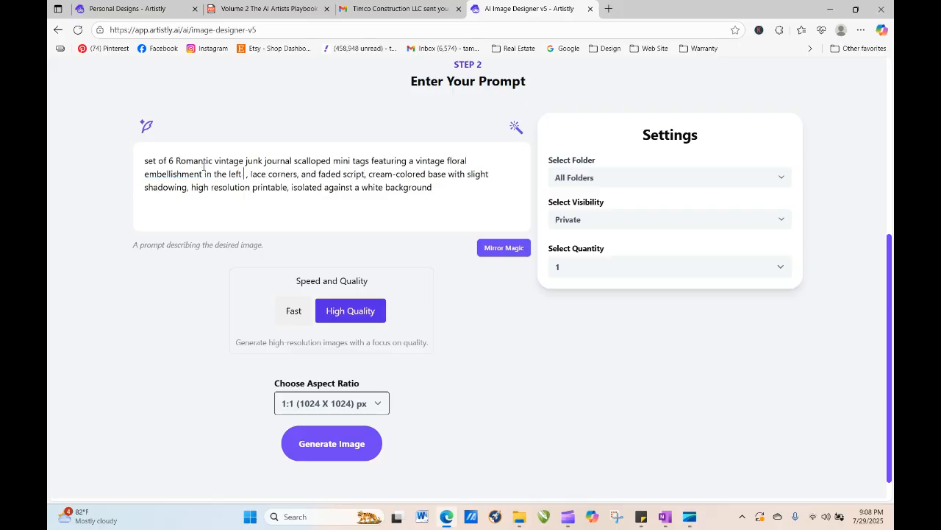
key(BackSpace)
key(BackSpace)
key(BackSpace)
key(BackSpace)
key(BackSpace)
key(BackSpace)
key(BackSpace)
key(BackSpace)
key(BackSpace)
key(BackSpace)
key(BackSpace)
key(BackSpace)
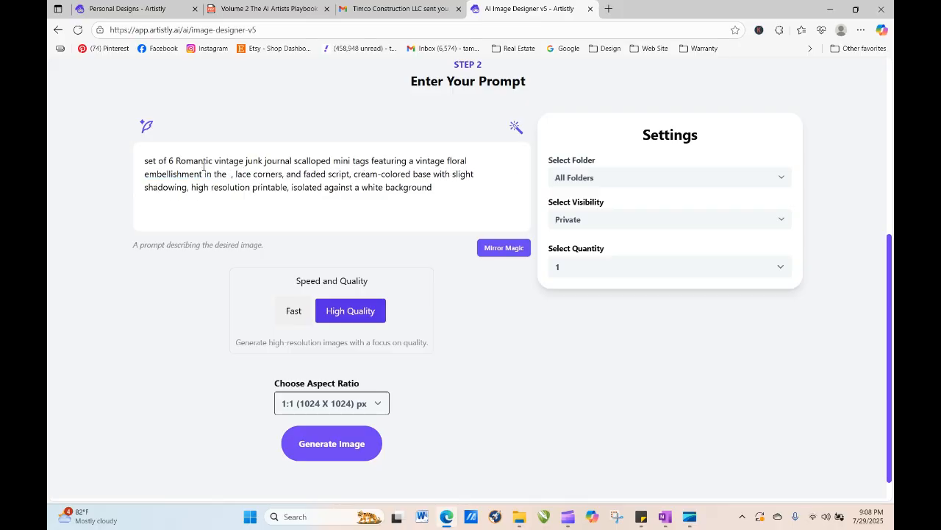
text(on the le)
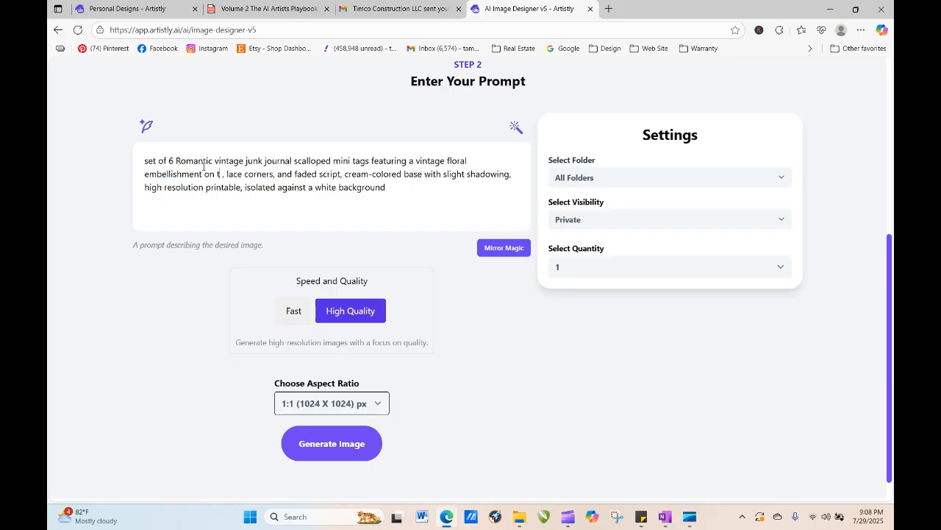
text(ft side)
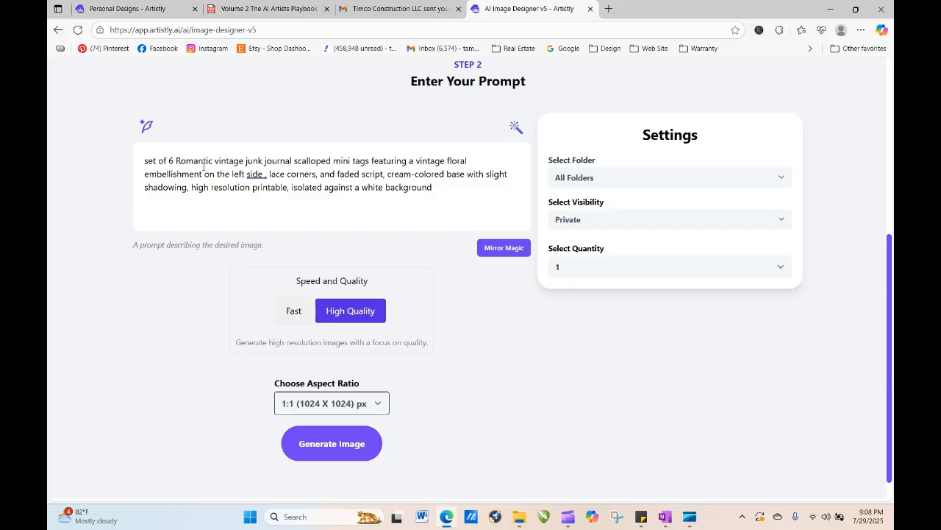
key(Delete)
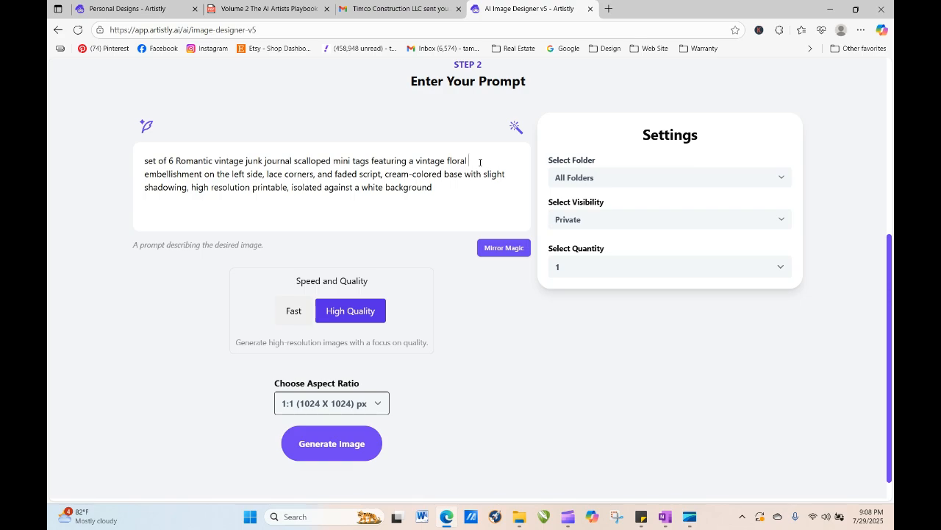
- Insert 'with peonies tiny roses and ivy,' after 'vintage floral' in the prompt and generate the image
text(with peonies)
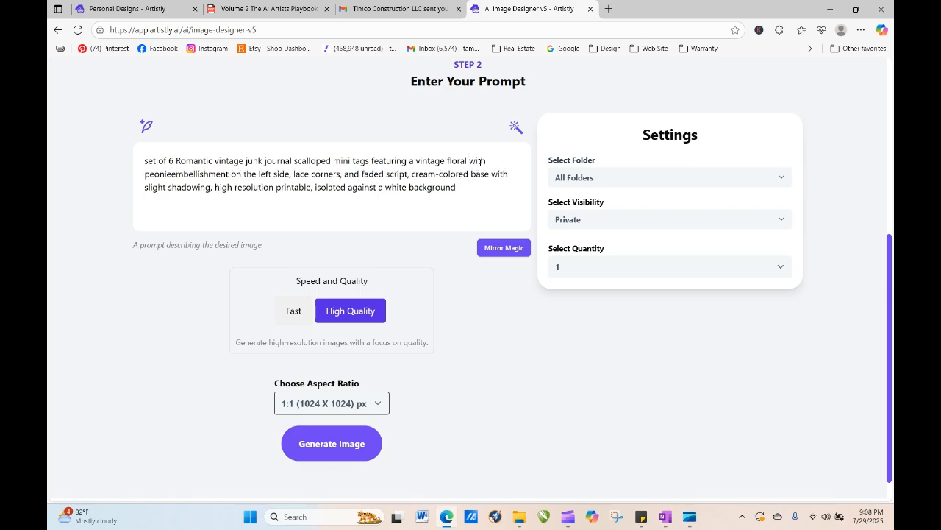
text( and )
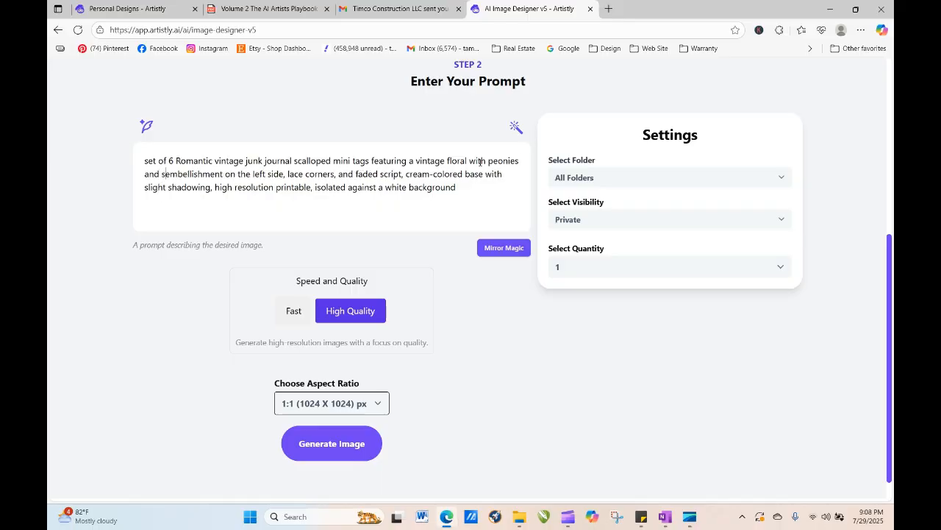
text(tiny roses)
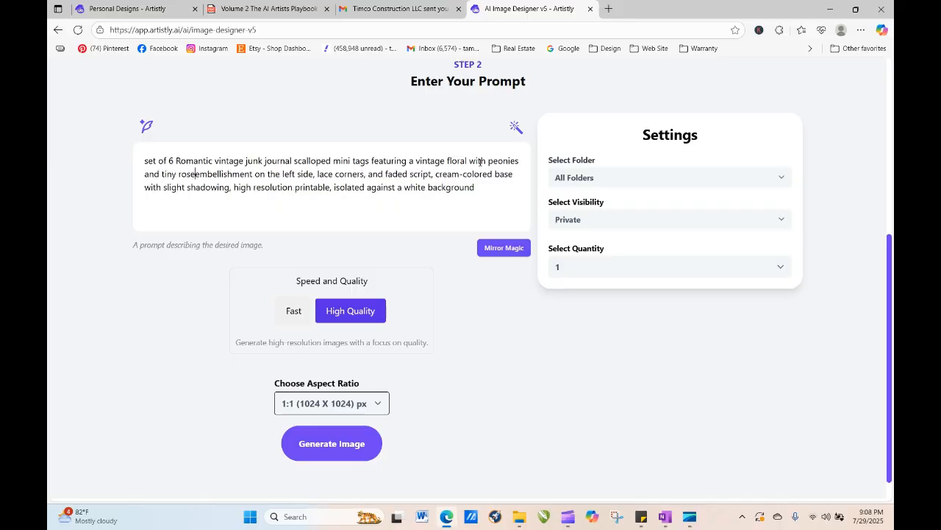
text(,)
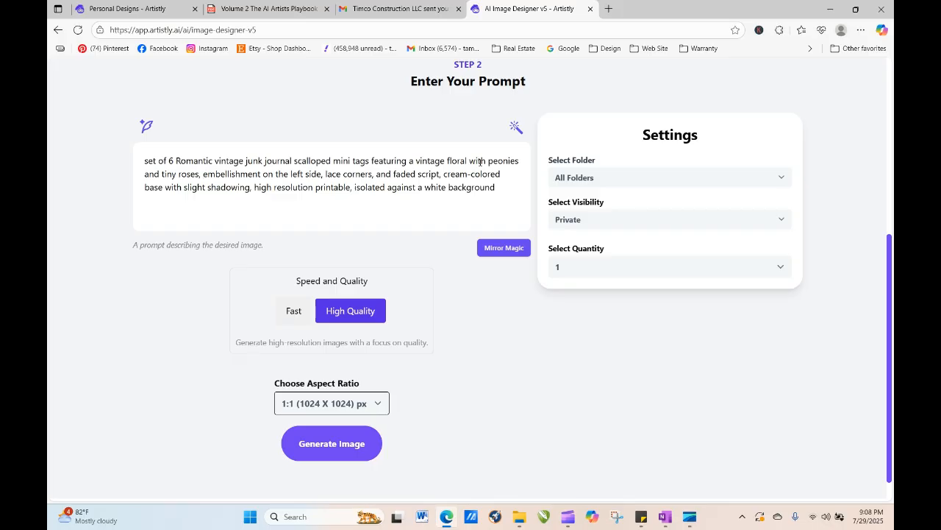
key(BackSpace)
key(BackSpace)
key(BackSpace)
key(BackSpace)
key(BackSpace)
key(BackSpace)
key(BackSpace)
key(BackSpace)
key(BackSpace)
key(BackSpace)
key(BackSpace)
key(BackSpace)
key(BackSpace)
key(BackSpace)
key(BackSpace)
key(BackSpace)
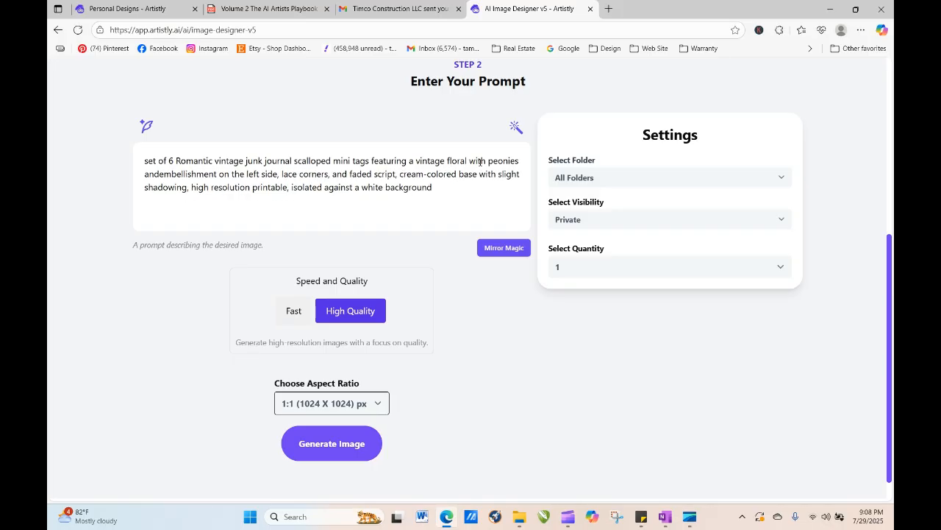
text(y roses and )
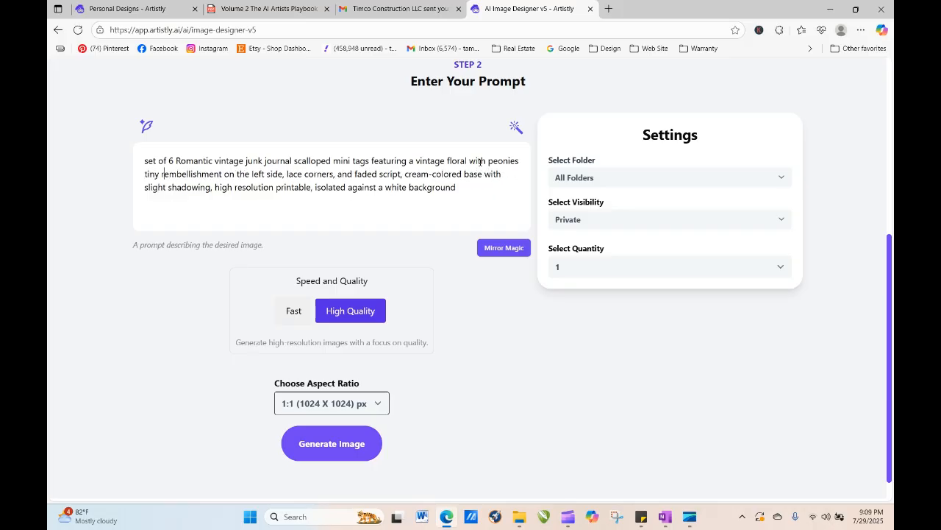
text(e)
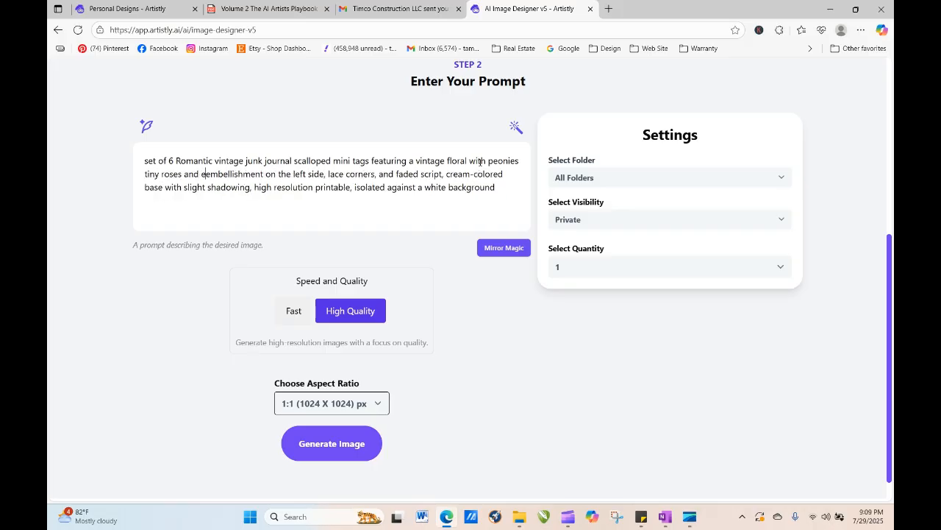
key(BackSpace)
text(ivy,)
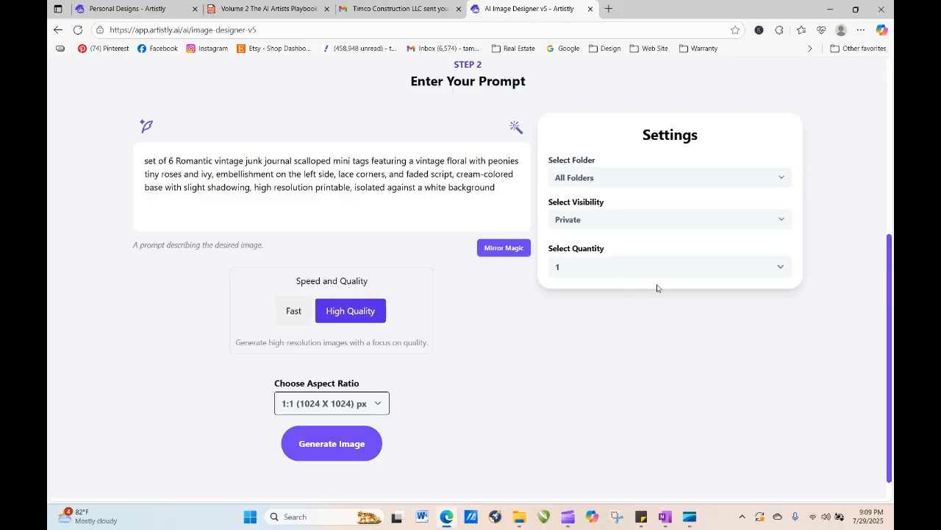
click(335, 456)
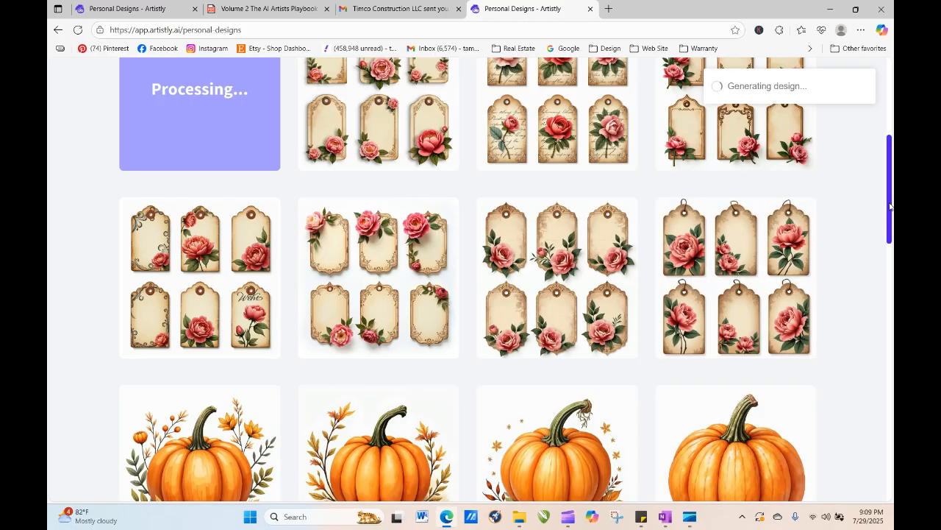
- Filter the Personal Designs page to show the Floral 1 folder
drag(889, 207, 888, 145)
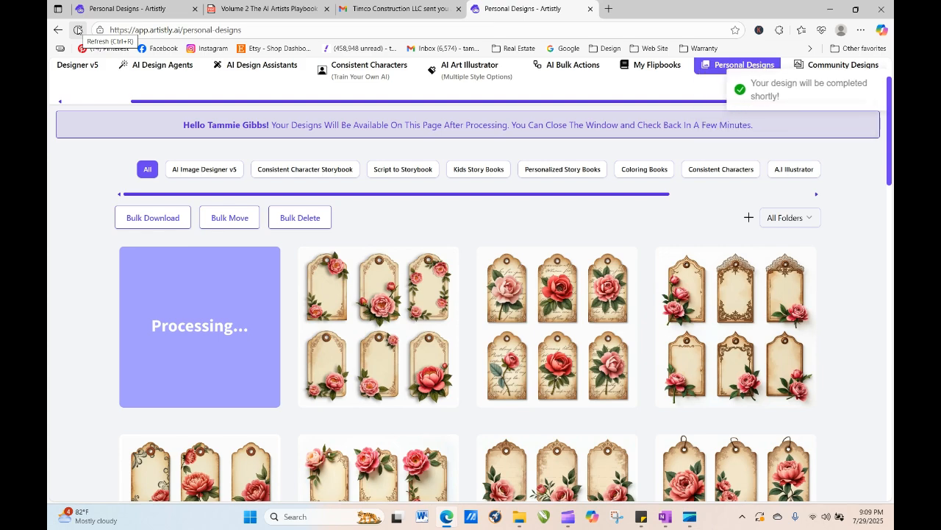
click(799, 224)
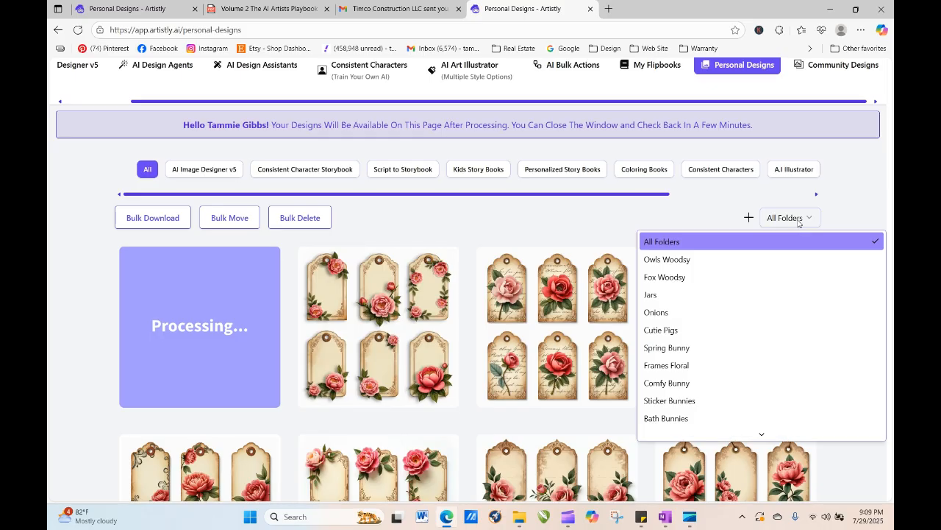
text(fl)
key(Return)
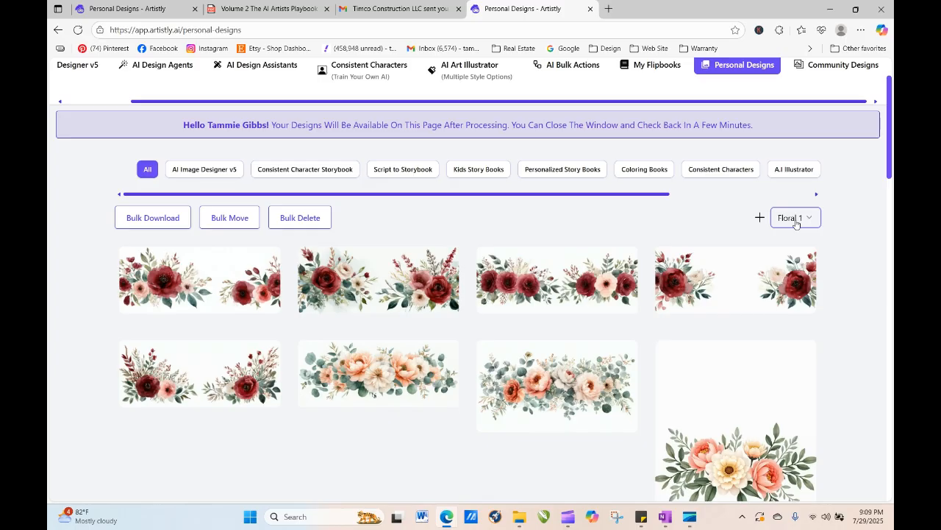
- Browse the Floral 1 folder, loading more designs and viewing the details of a peony journal page design
scroll(892, 197, down, 10)
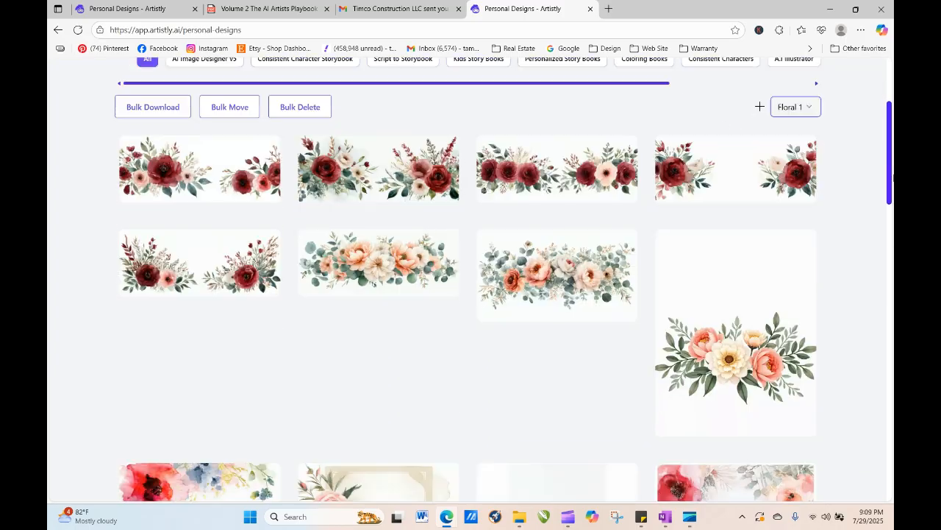
scroll(856, 361, down, 1)
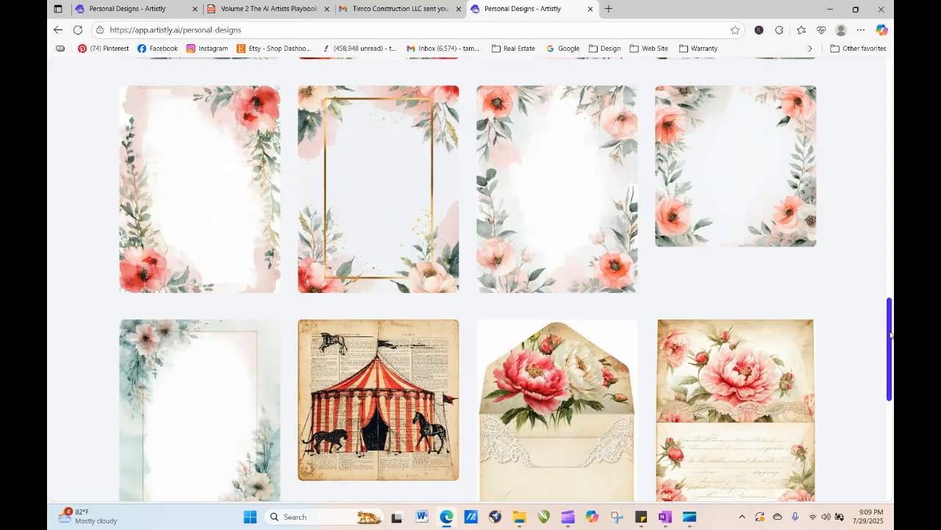
drag(891, 334, 890, 433)
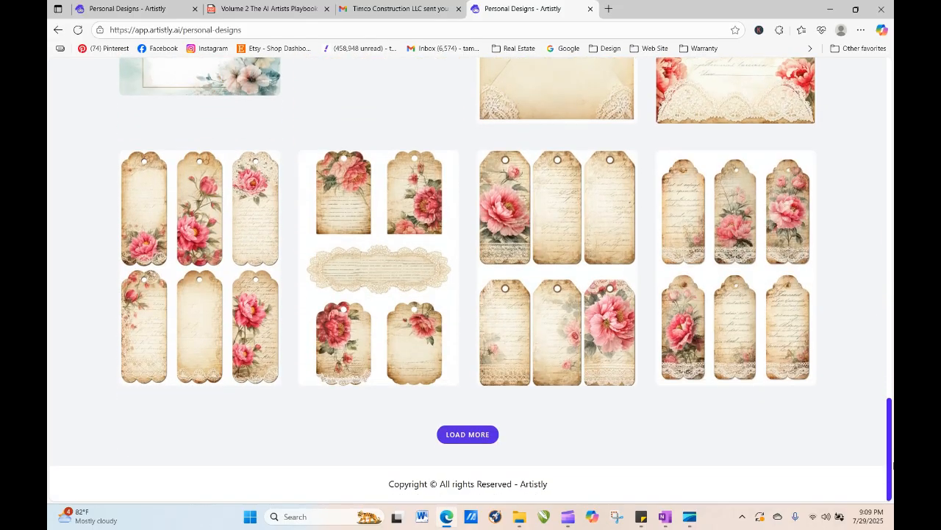
click(482, 435)
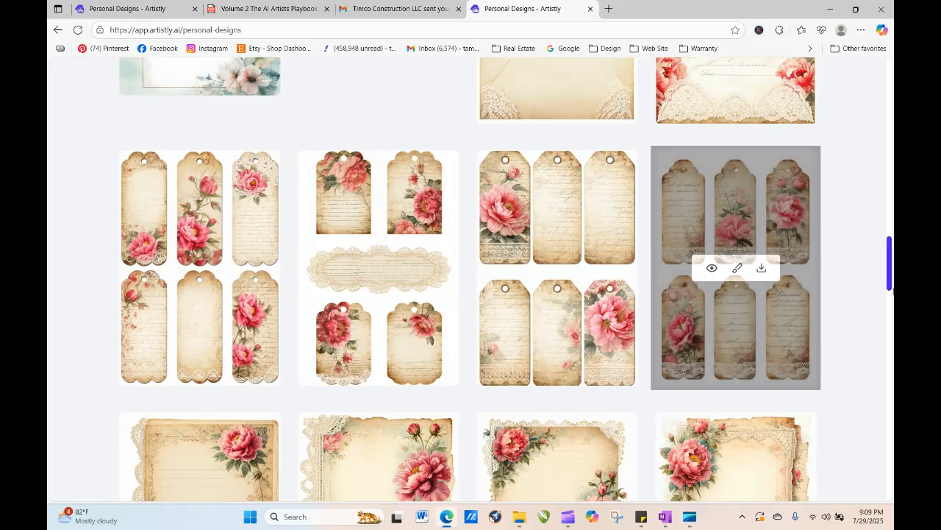
mouse_move(889, 261)
mouse_down()
mouse_move(890, 308)
mouse_move(889, 270)
mouse_up()
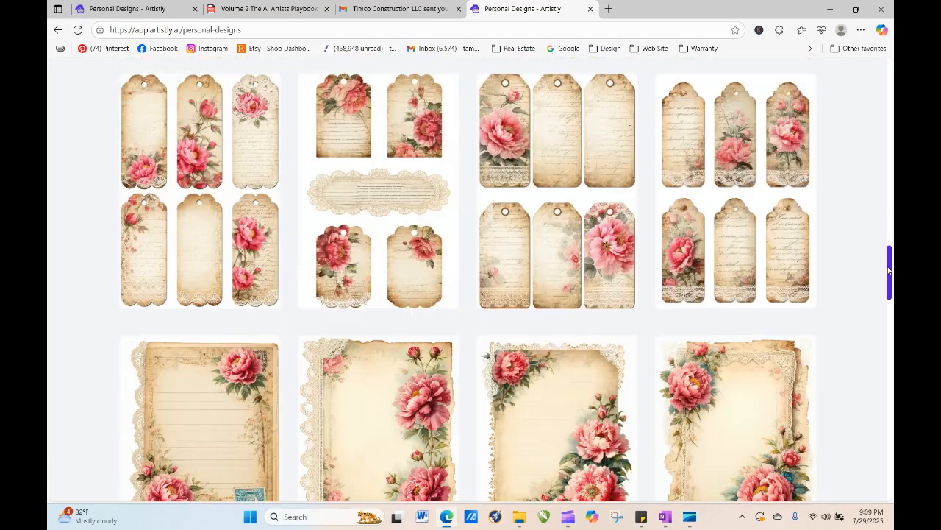
click(712, 437)
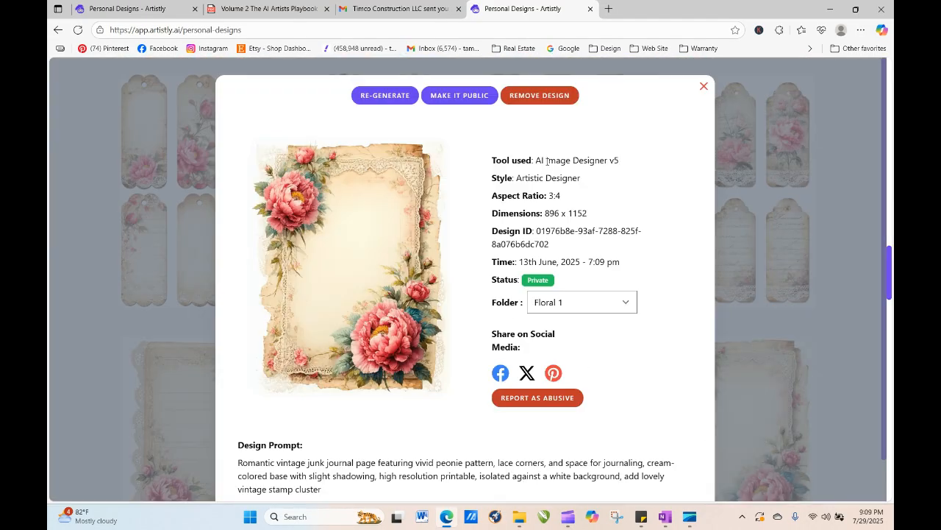
click(704, 88)
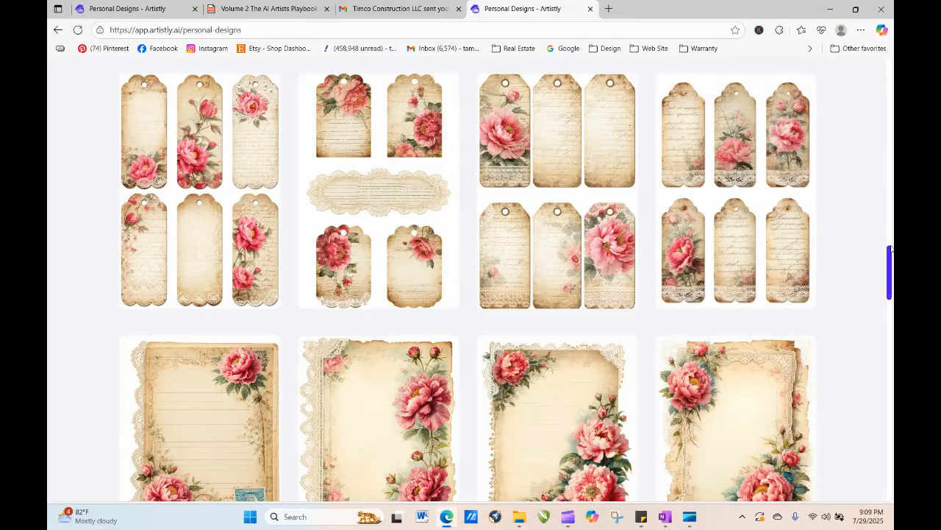
drag(889, 253, 890, 465)
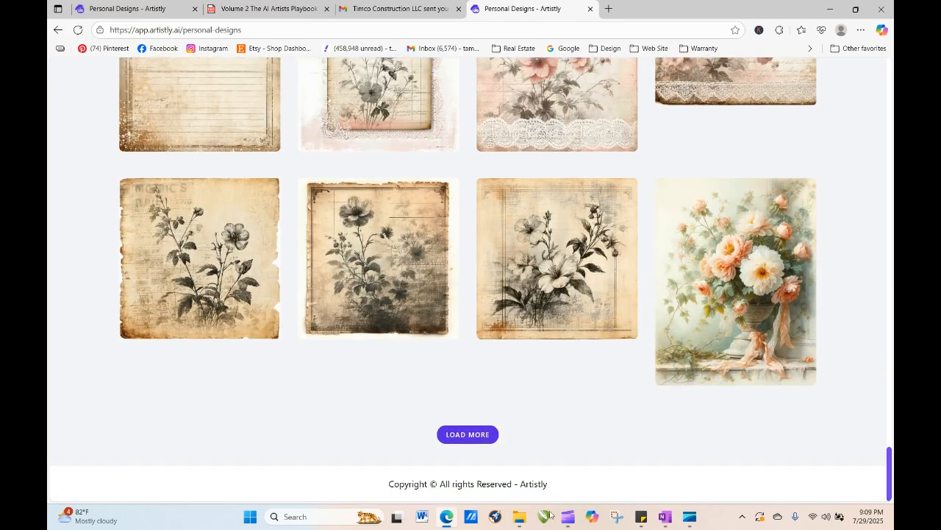
click(460, 435)
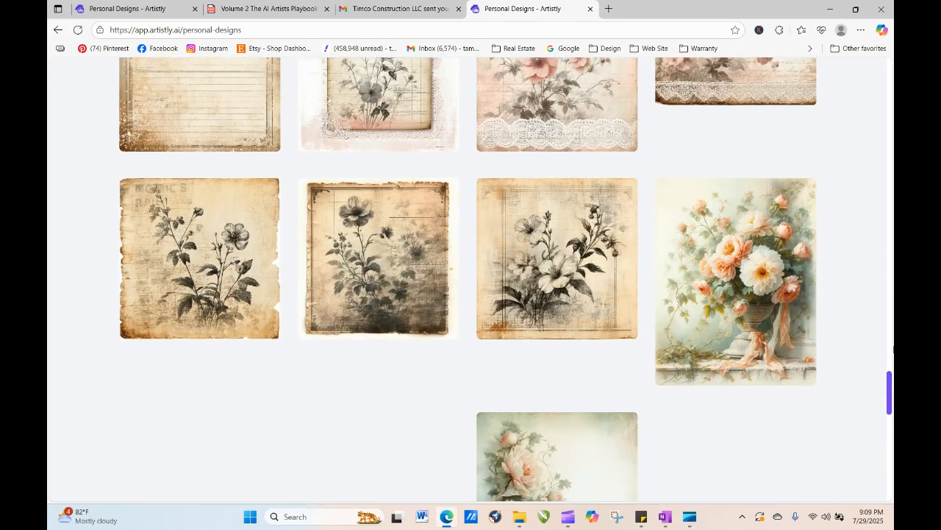
drag(890, 358, 891, 482)
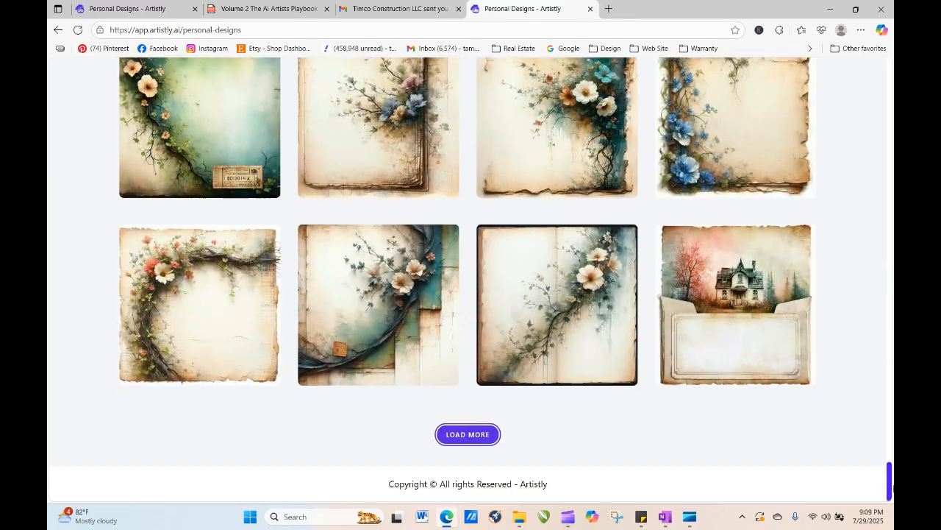
click(464, 438)
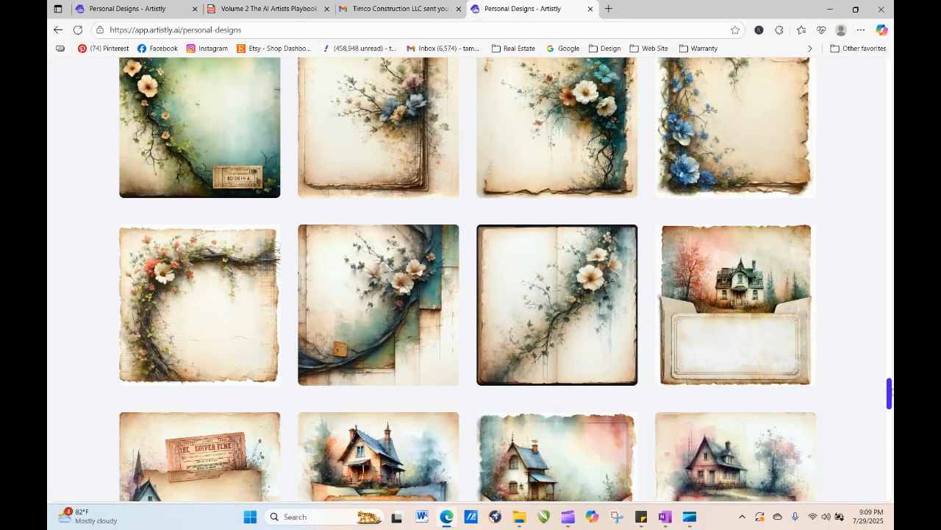
drag(889, 390, 889, 457)
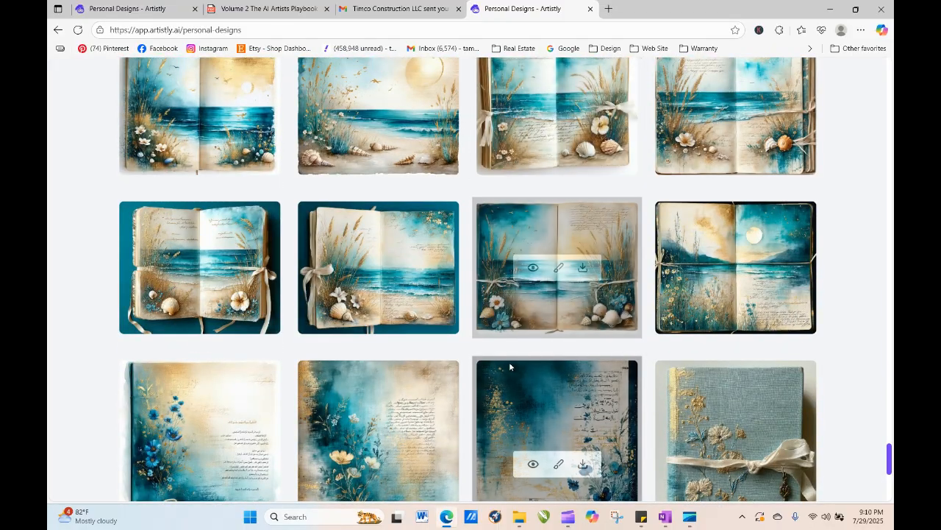
- Copy the design prompt of a teal watercolor wildflower journal page and close its details
click(354, 464)
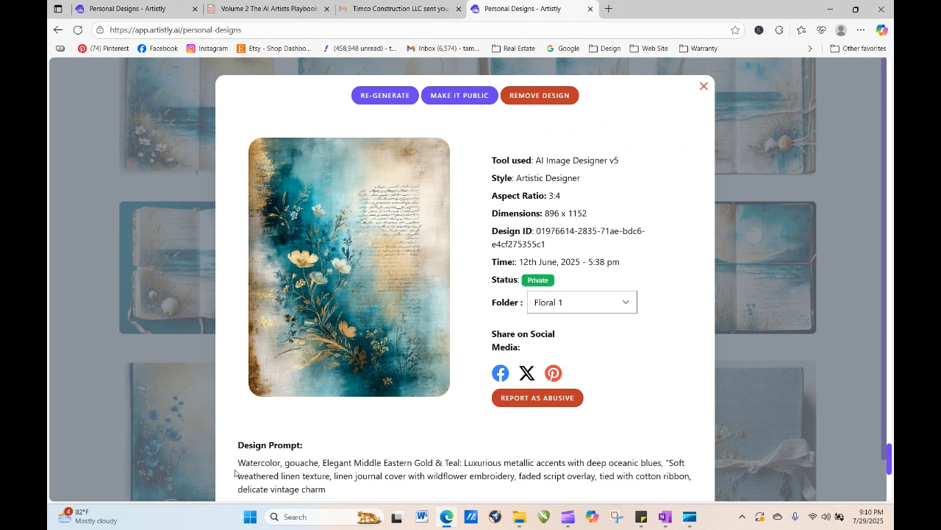
drag(234, 463, 350, 493)
right_click(298, 478)
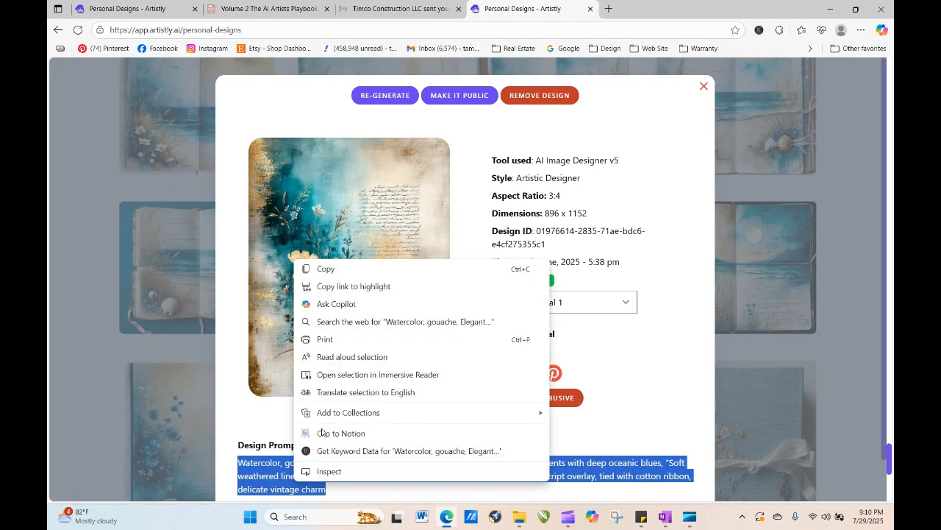
click(353, 270)
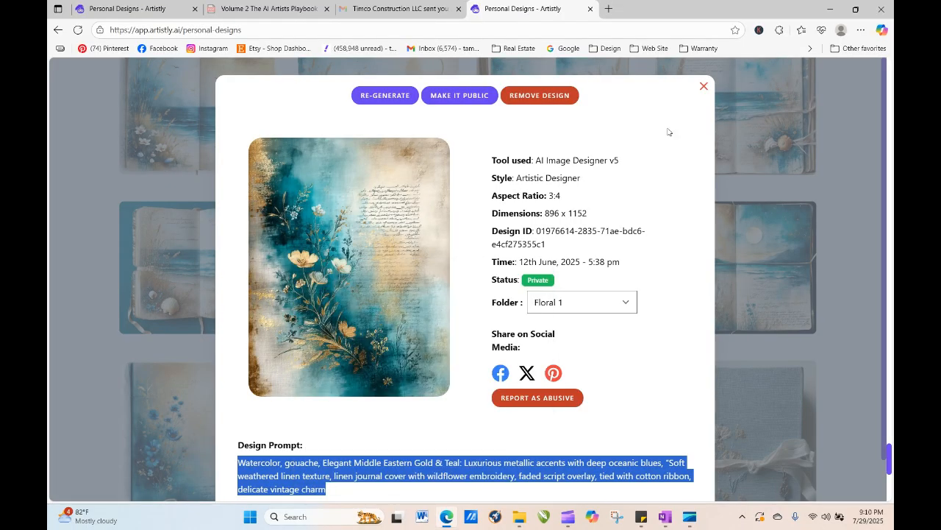
click(703, 87)
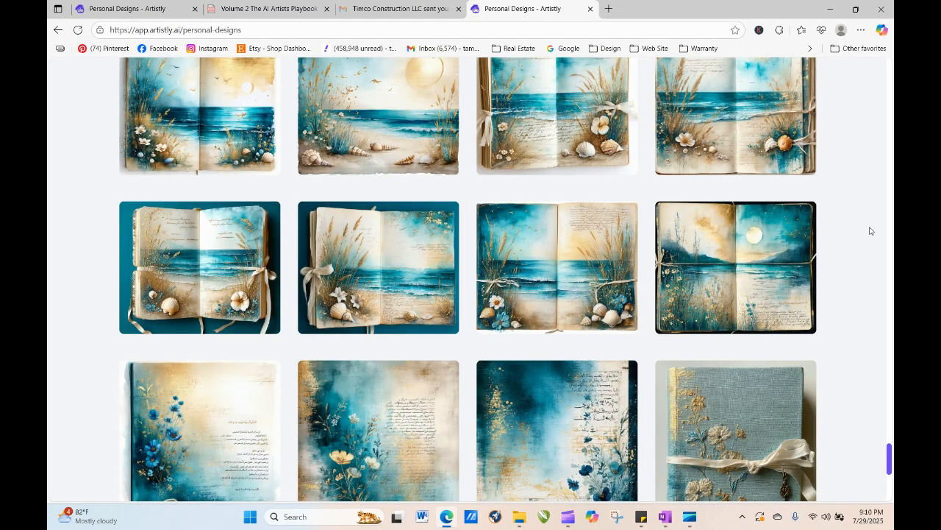
- Switch to the other Personal Designs tab, reload it, and open the details of the newly generated peony tag
click(128, 9)
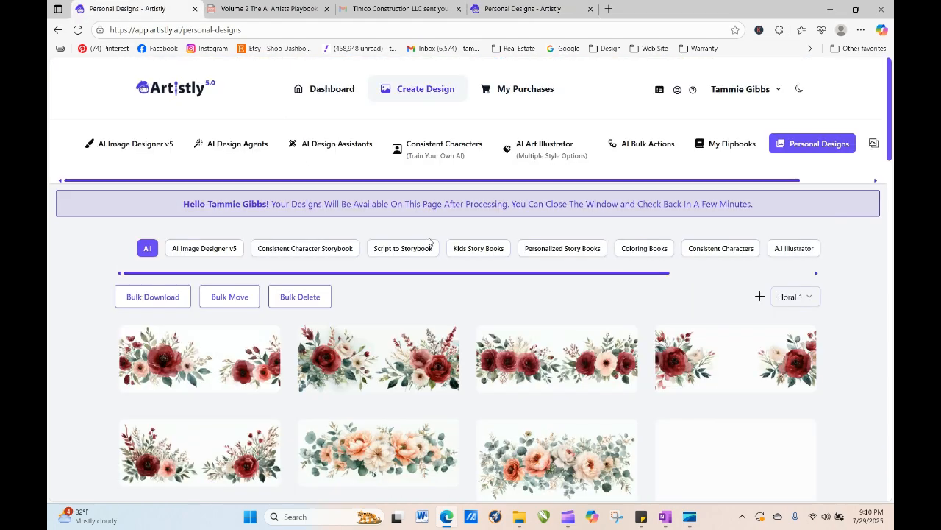
click(78, 29)
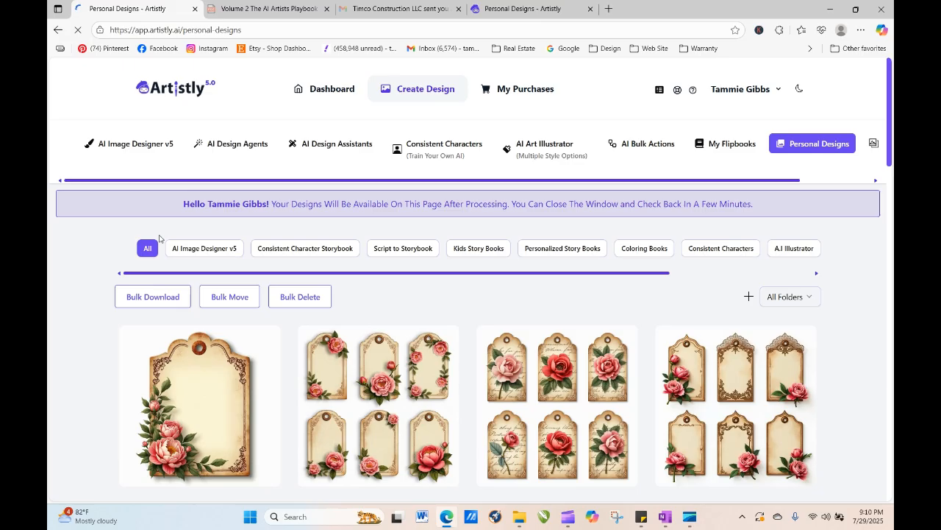
mouse_move(145, 439)
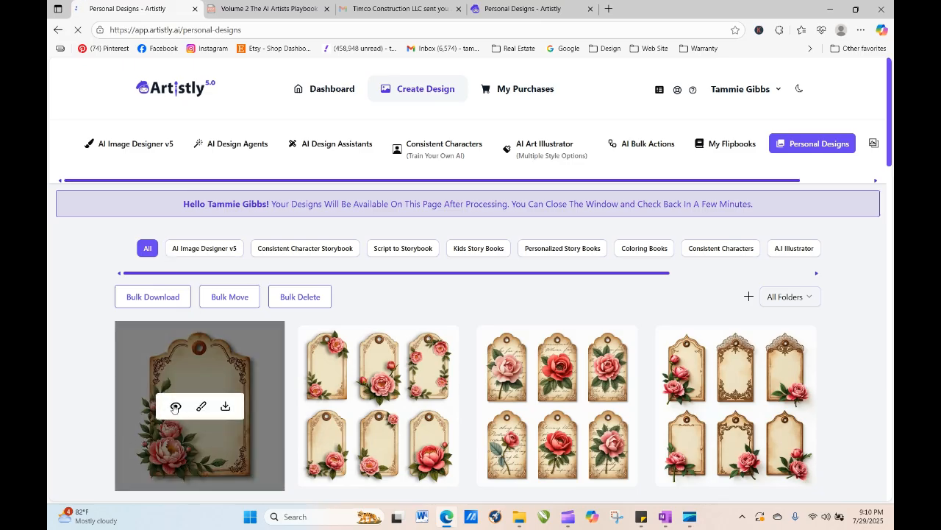
click(176, 406)
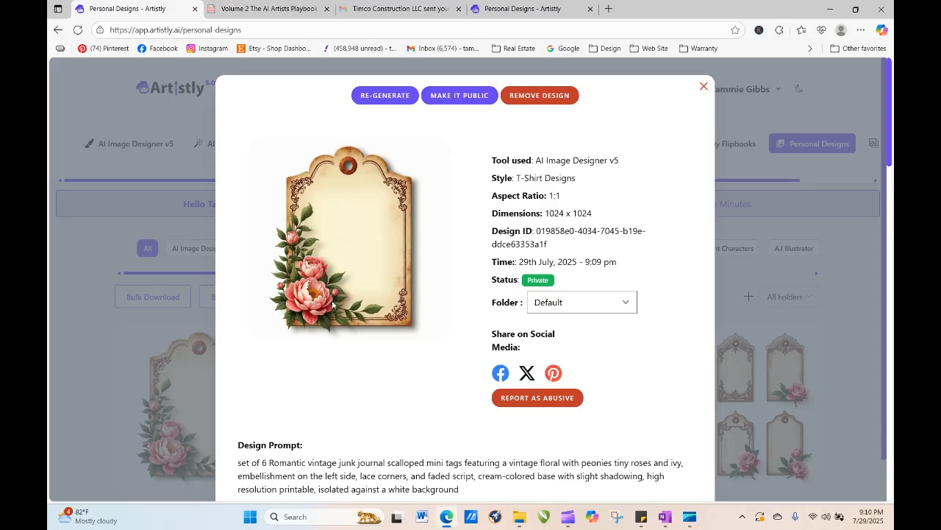
- Regenerate the peony tag, deleting the phrase about vintage floral peonies, roses, ivy and left-side embellishment from the prompt, and generate
click(394, 95)
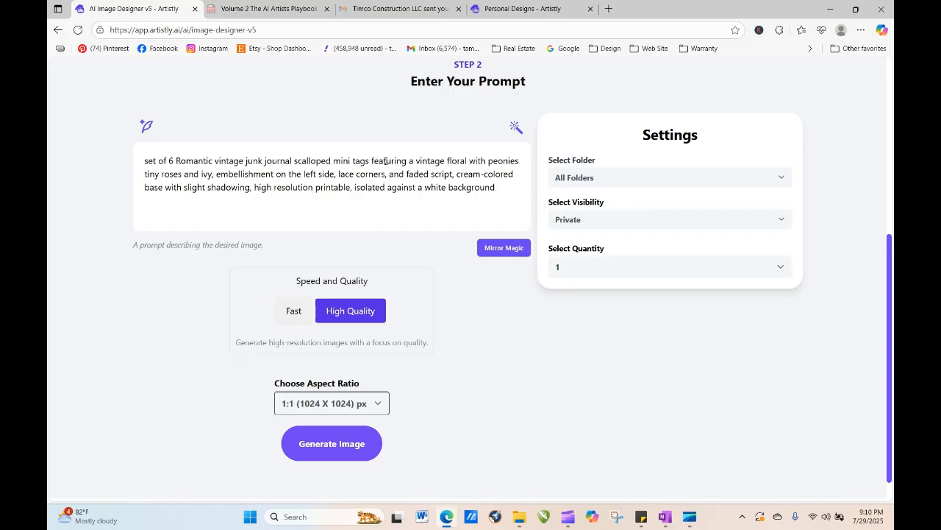
drag(411, 161, 339, 175)
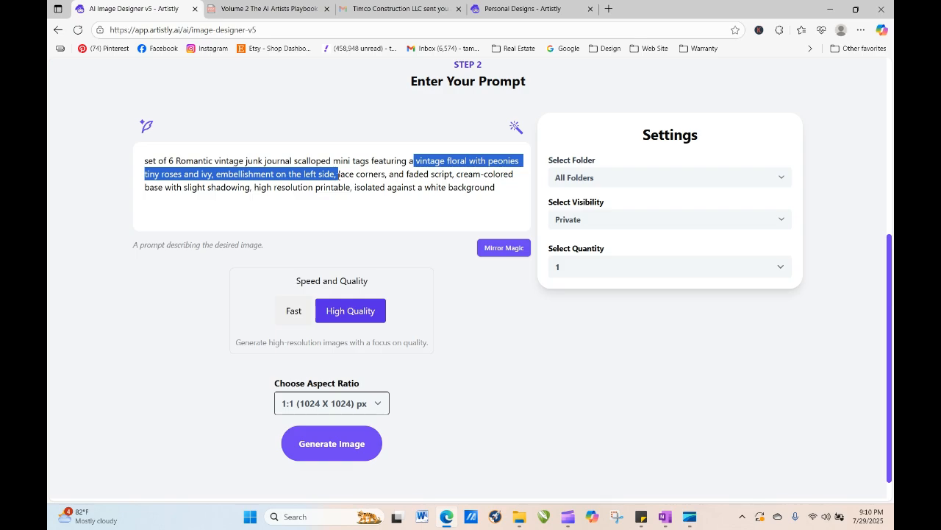
key(BackSpace)
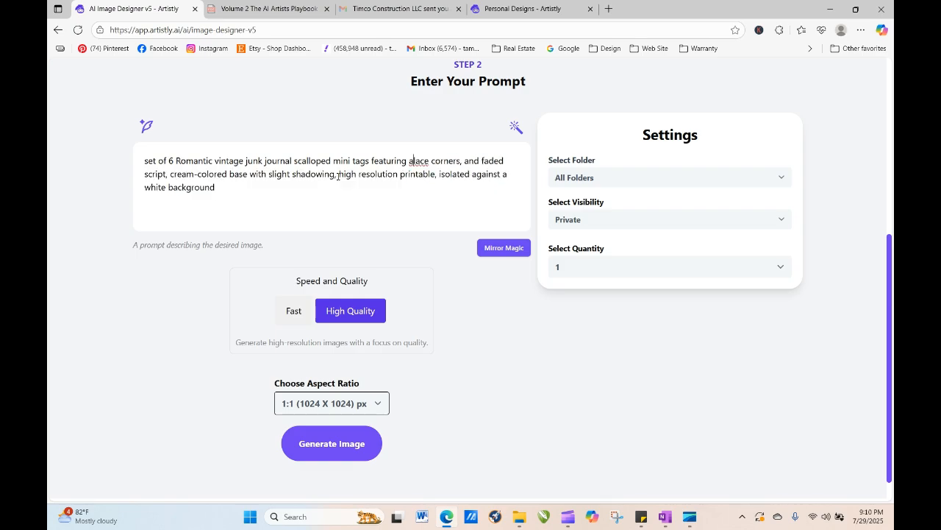
key(BackSpace)
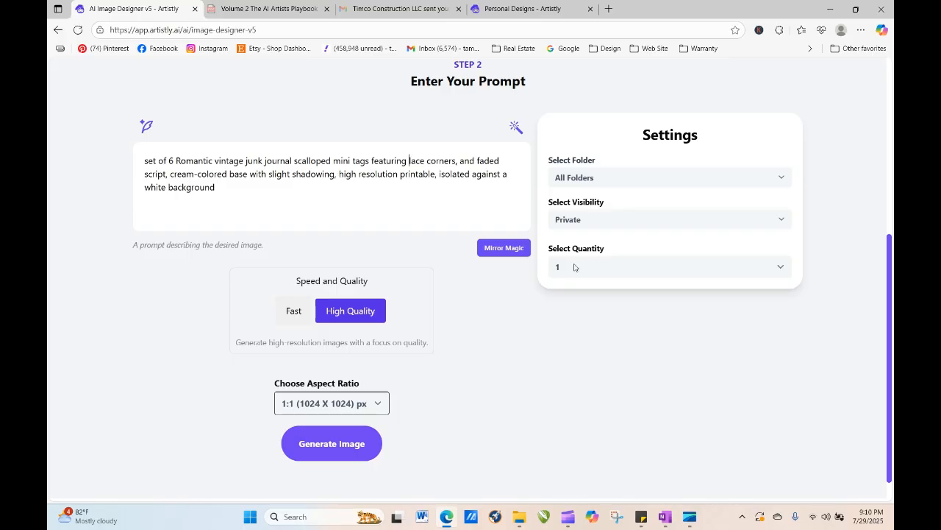
click(331, 442)
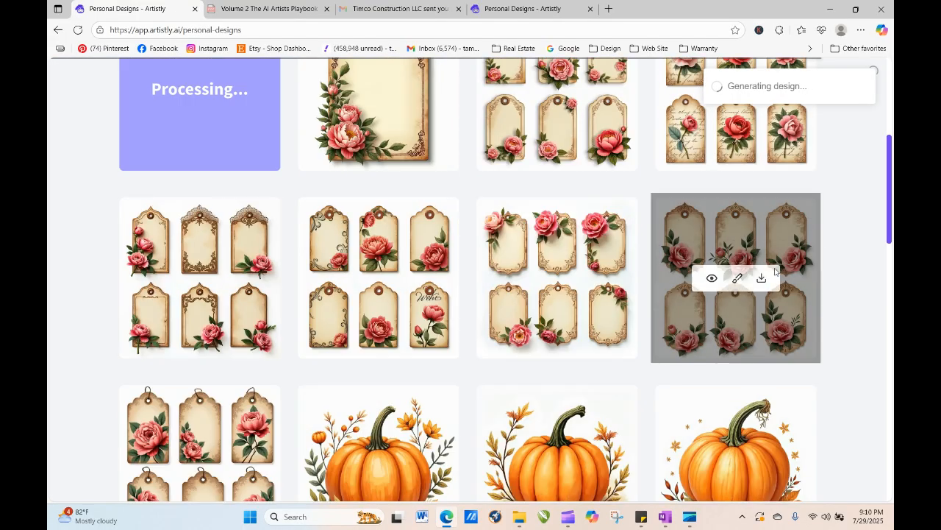
- Reload the Personal Designs page and open the details of the newly generated plain tag set
drag(890, 227, 888, 186)
mouse_move(393, 199)
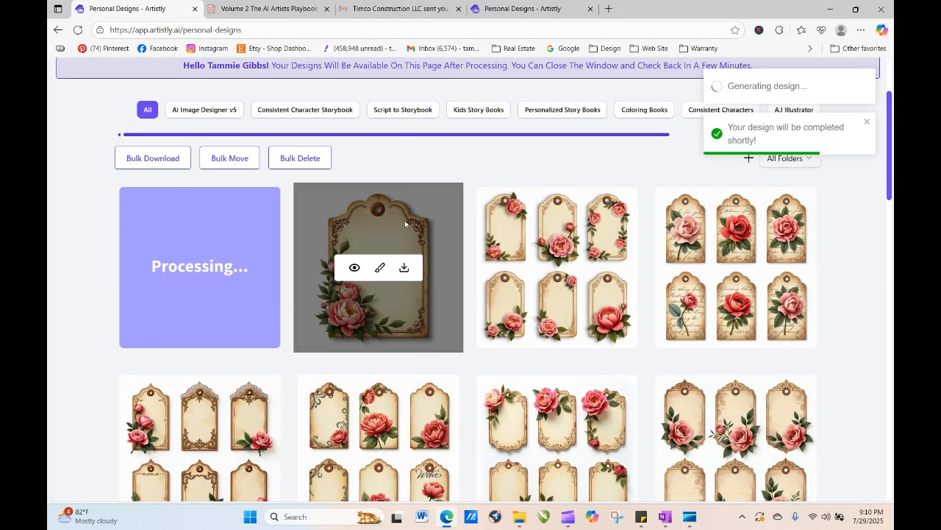
click(78, 29)
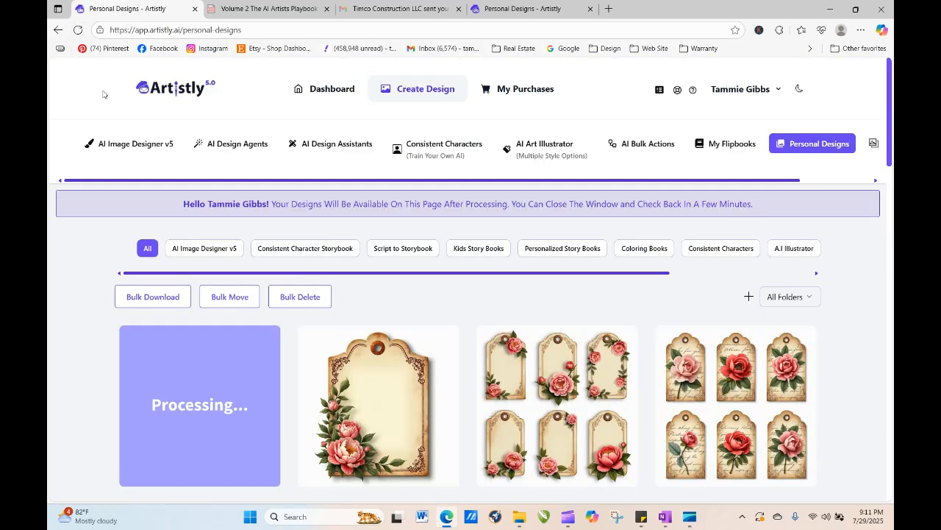
click(78, 32)
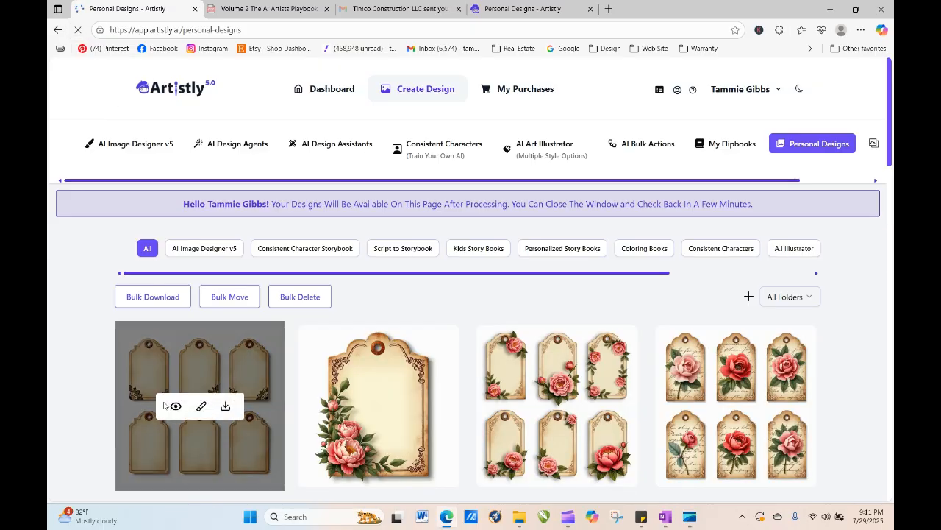
click(175, 407)
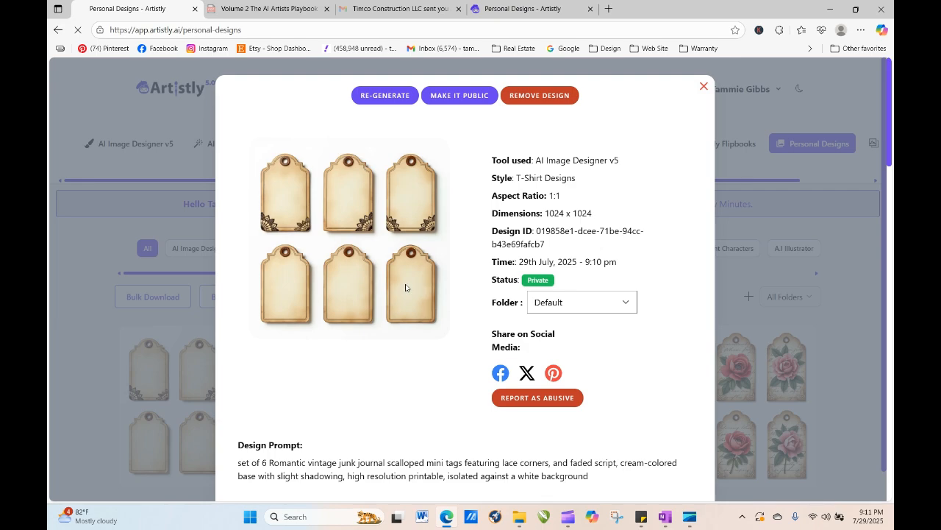
- Regenerate the plain tag set prompt with the quantity set to 4 images
click(395, 96)
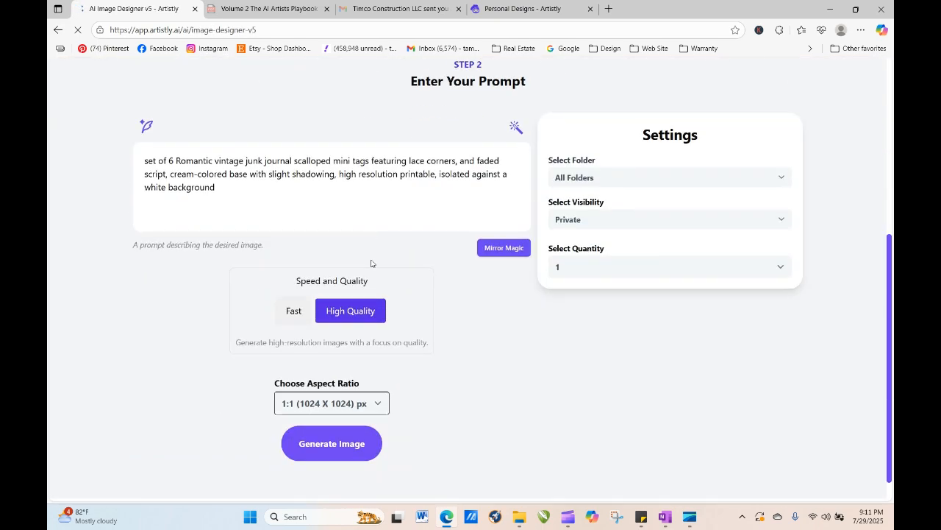
click(626, 269)
click(620, 336)
click(344, 452)
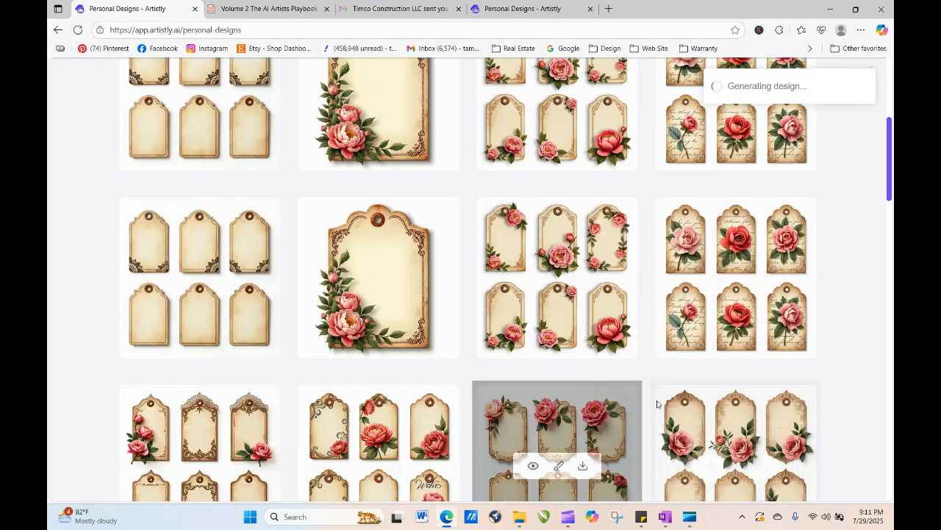
- Open AI Image Designer v5, choose the T-Shirt Designs category and pick the Summer example template
drag(890, 180, 891, 115)
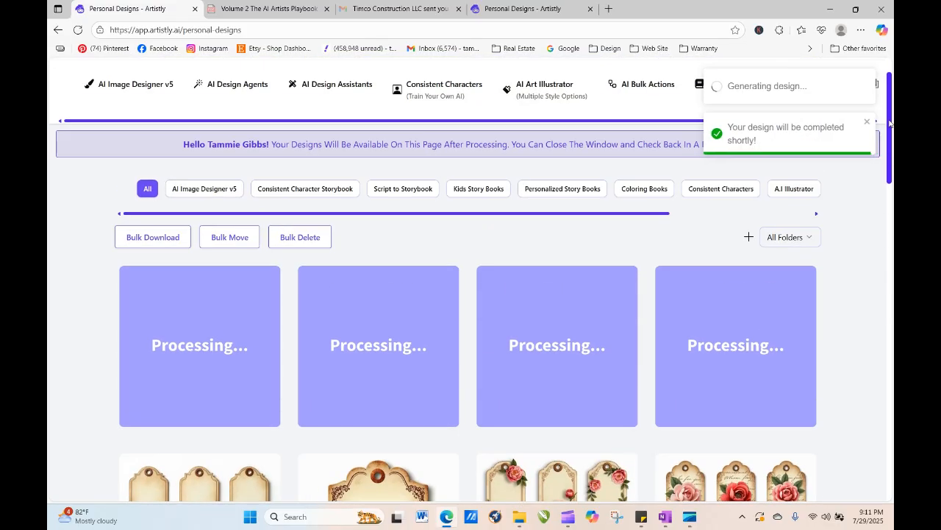
click(77, 30)
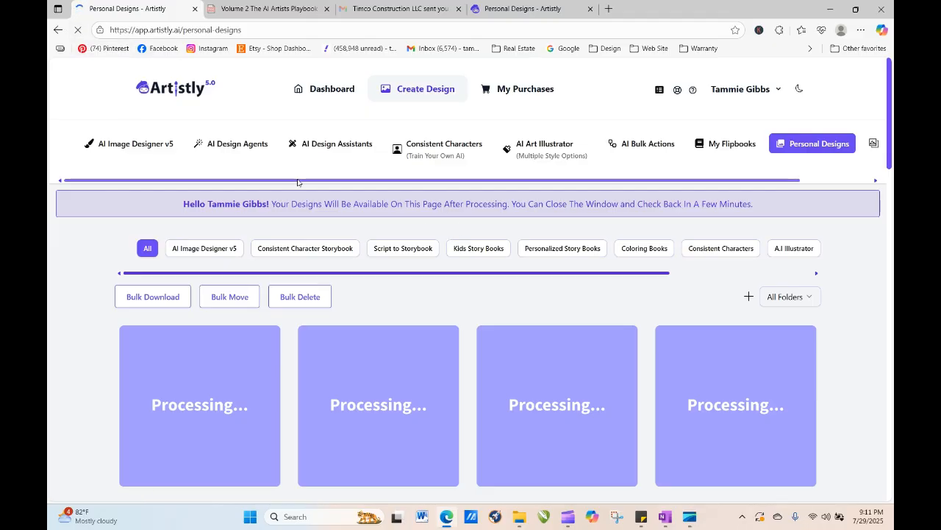
click(143, 147)
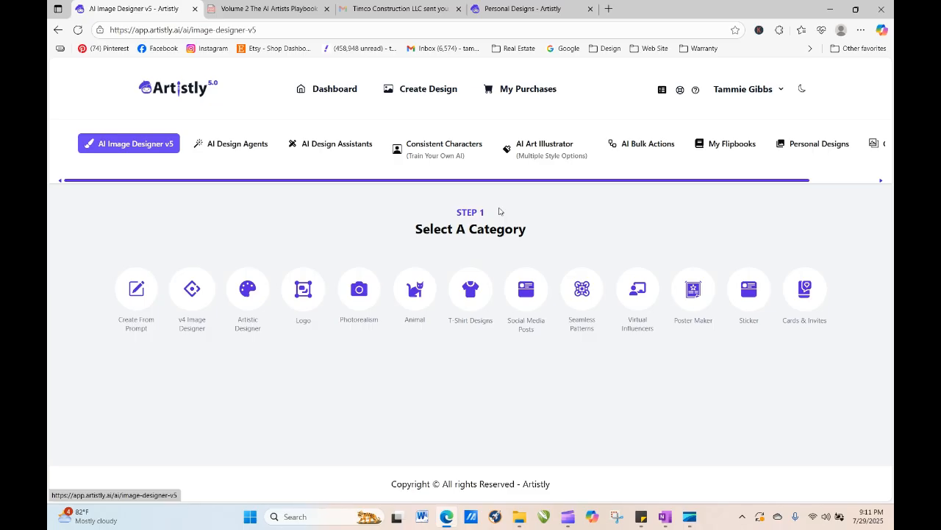
click(484, 302)
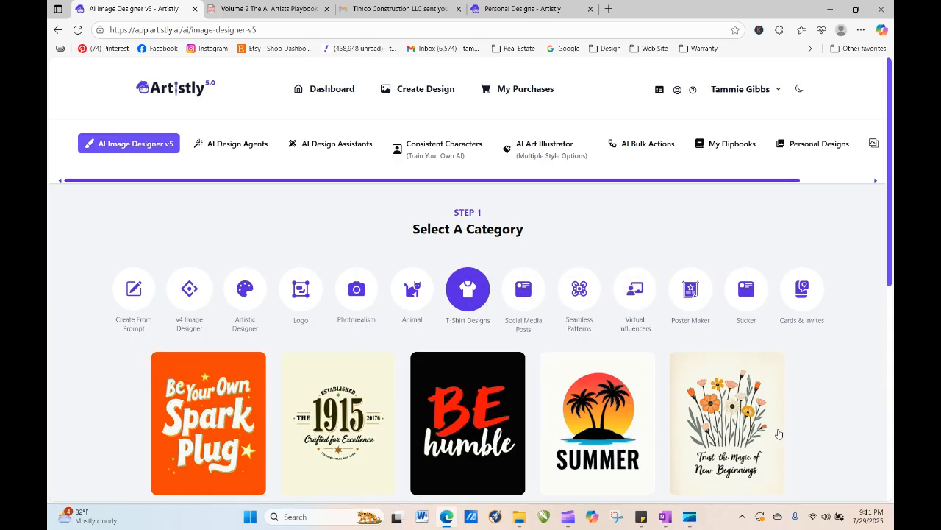
click(596, 434)
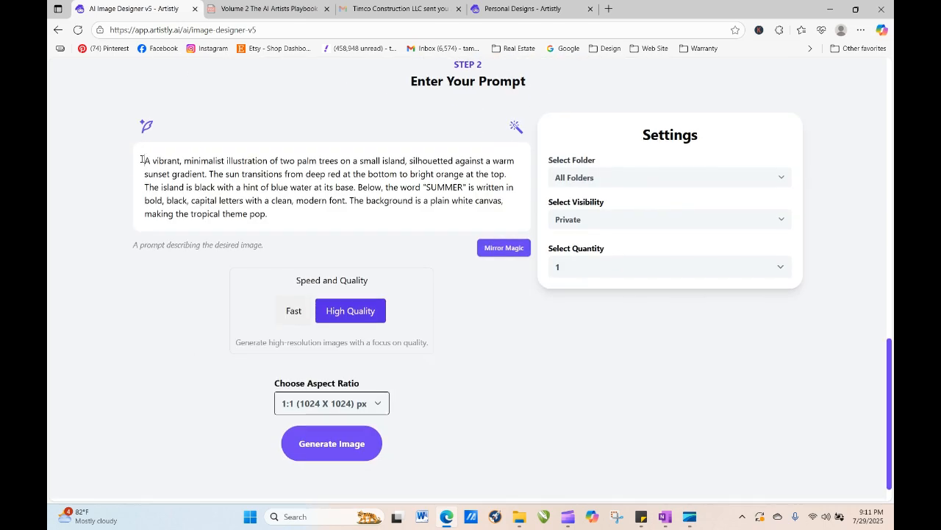
- Replace the template prompt with the copied teal watercolor linen journal cover prompt
drag(142, 159, 307, 231)
right_click(224, 192)
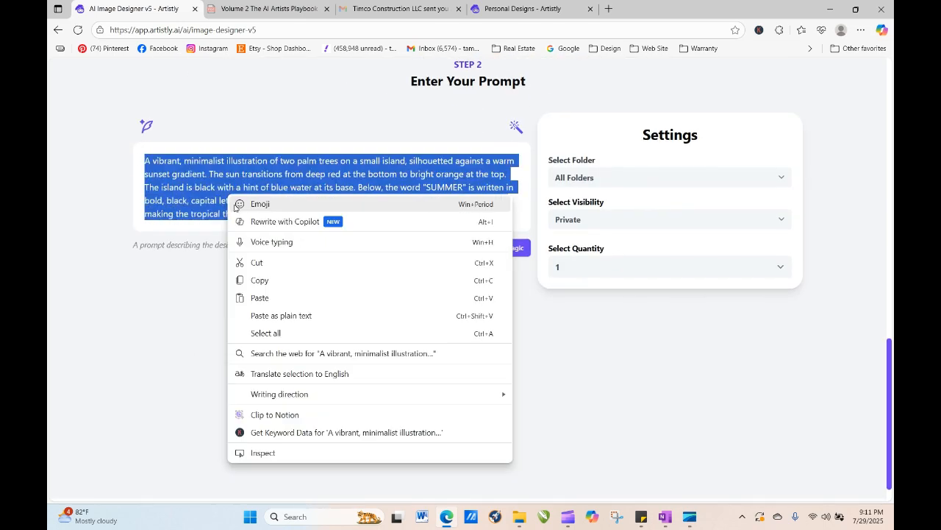
click(269, 302)
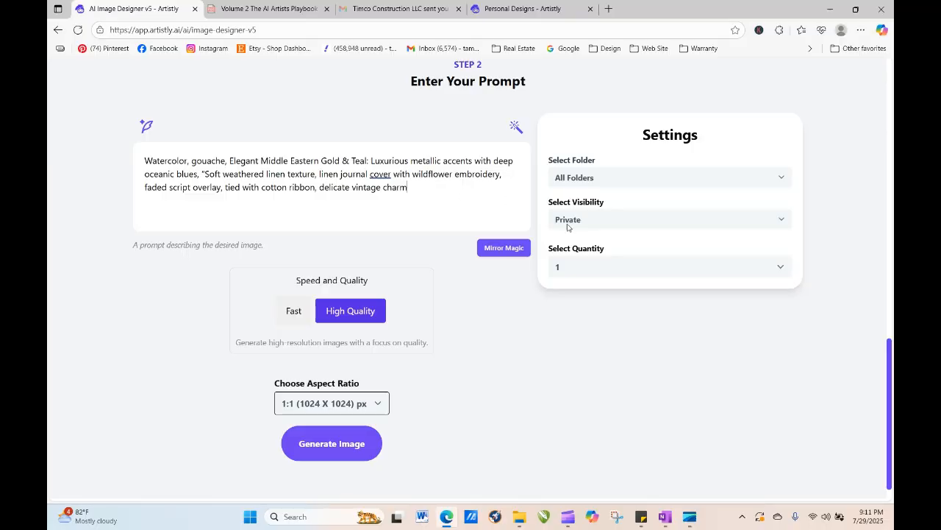
- Set the aspect ratio to 3:4 (896 X 1152) px and generate the journal cover image
click(585, 266)
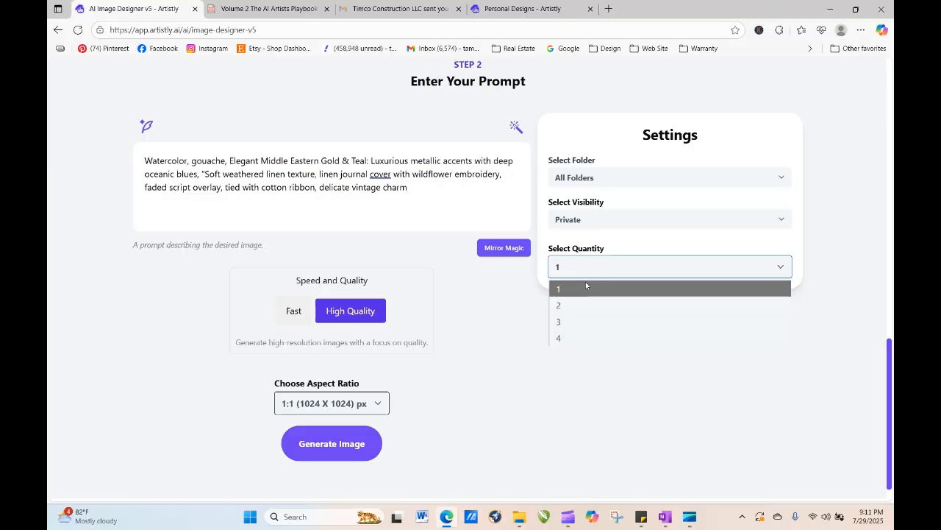
click(584, 272)
click(375, 409)
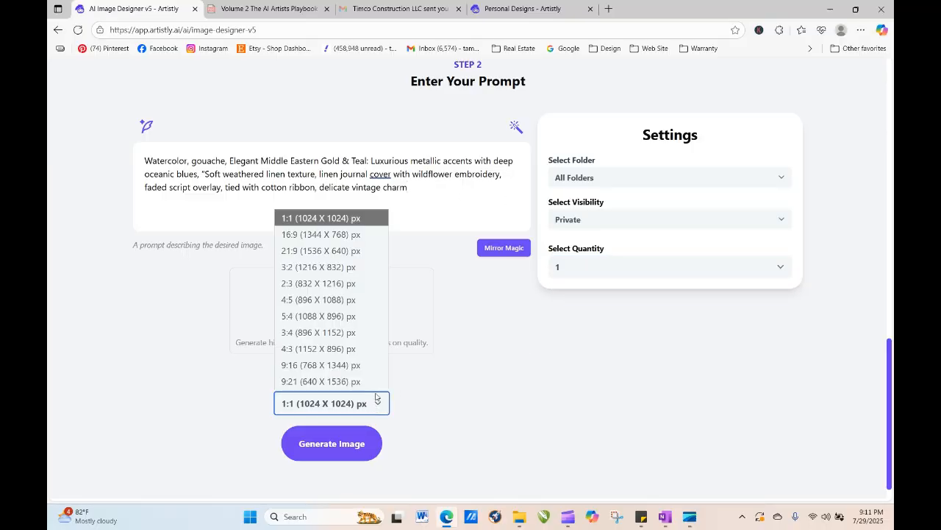
click(373, 350)
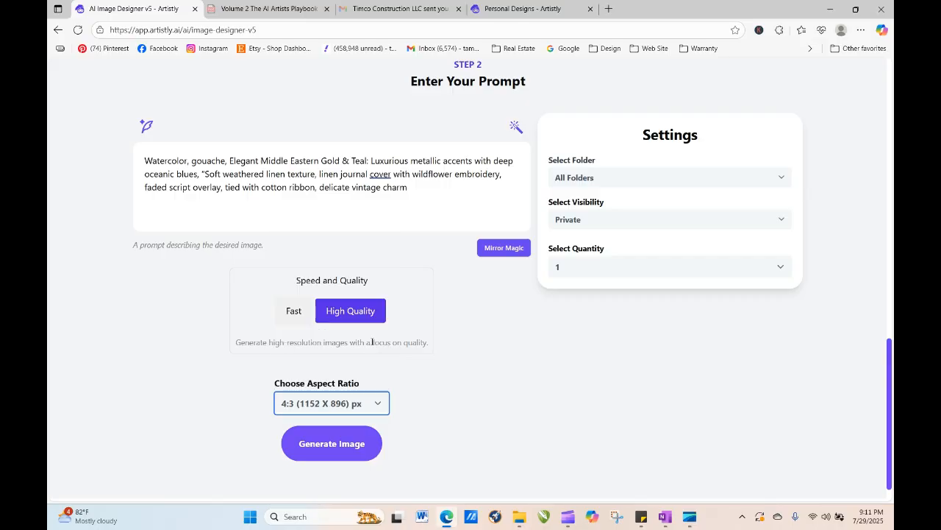
click(385, 405)
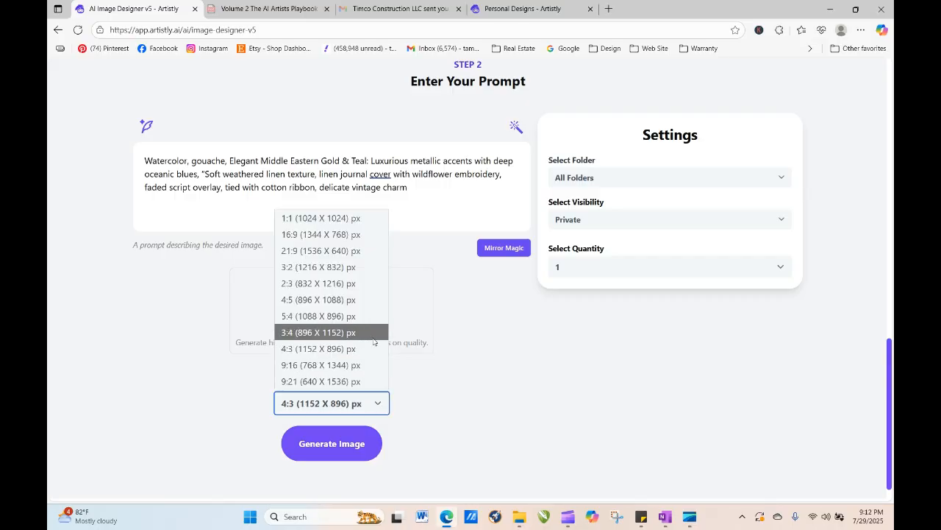
click(371, 329)
click(359, 439)
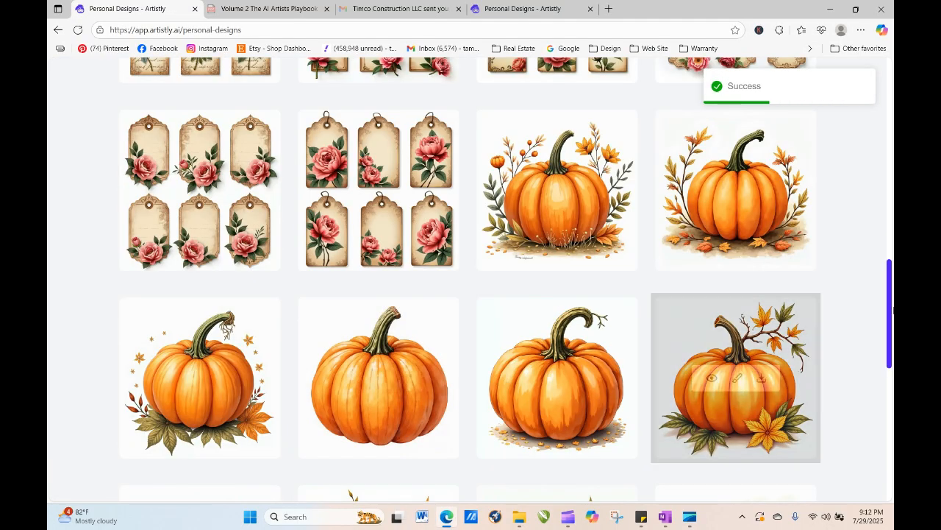
- Regenerate a floral-corner tag set, rewriting its prompt to start "a Romantic vintage junk journal scalloped mini tag"
scroll(884, 271, up, 3)
drag(884, 271, 874, 155)
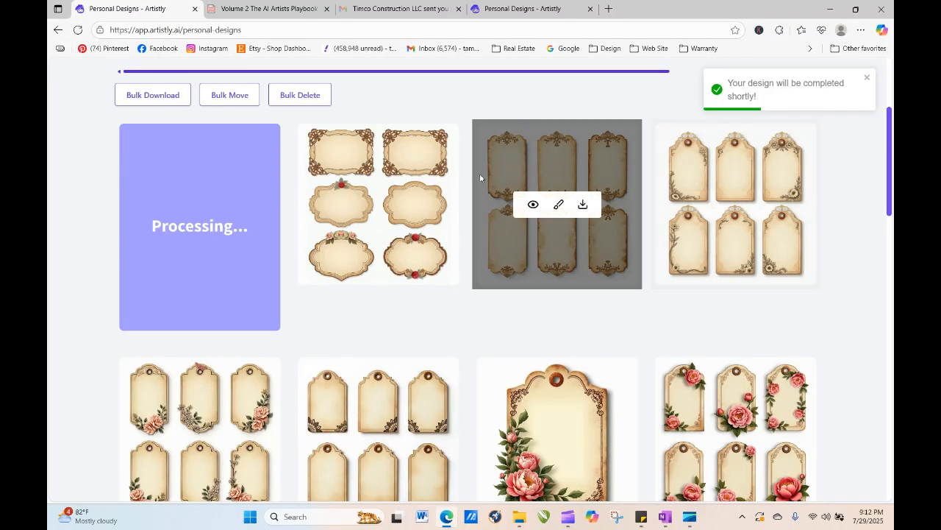
click(711, 205)
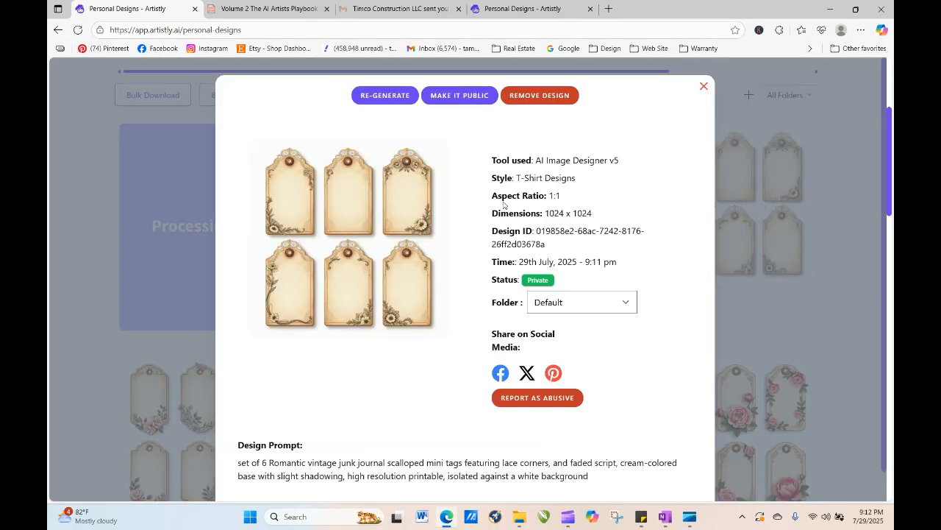
click(386, 96)
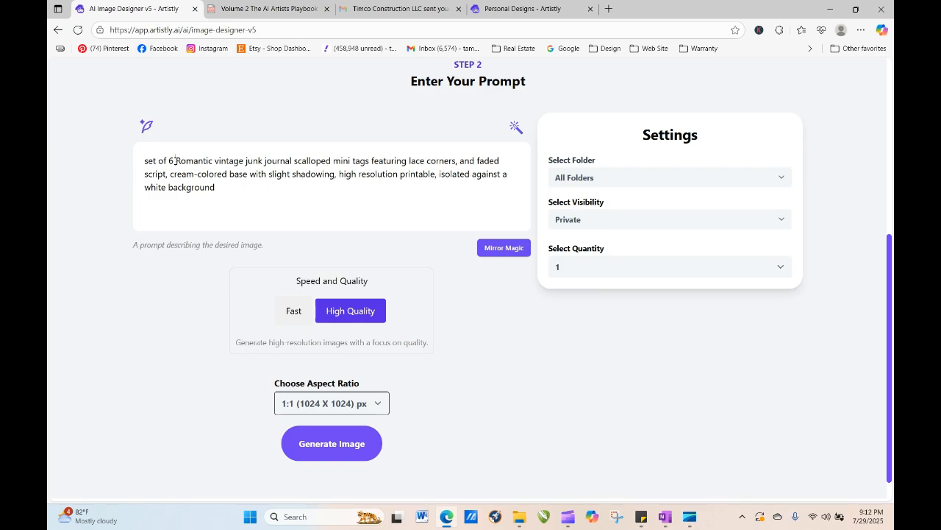
drag(175, 160, 143, 161)
click(122, 162)
drag(173, 160, 116, 162)
text(a)
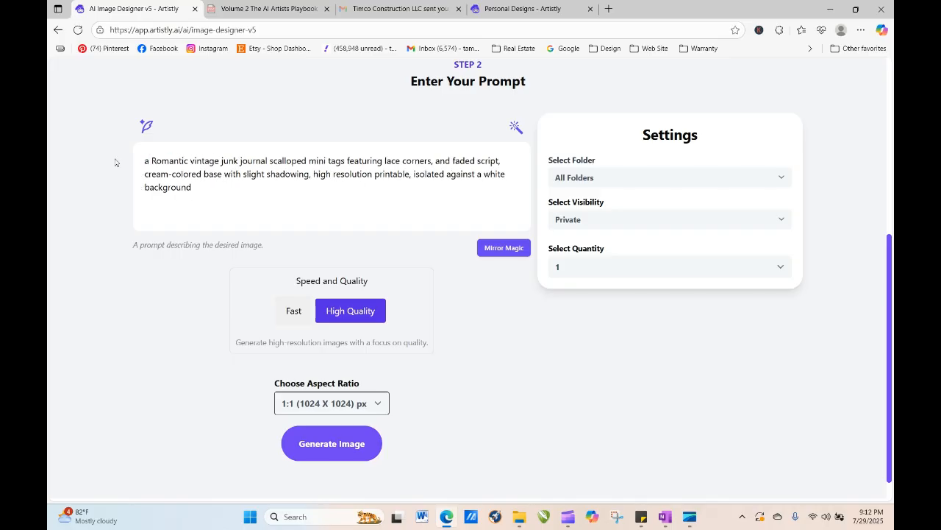
key(BackSpace)
key(BackSpace)
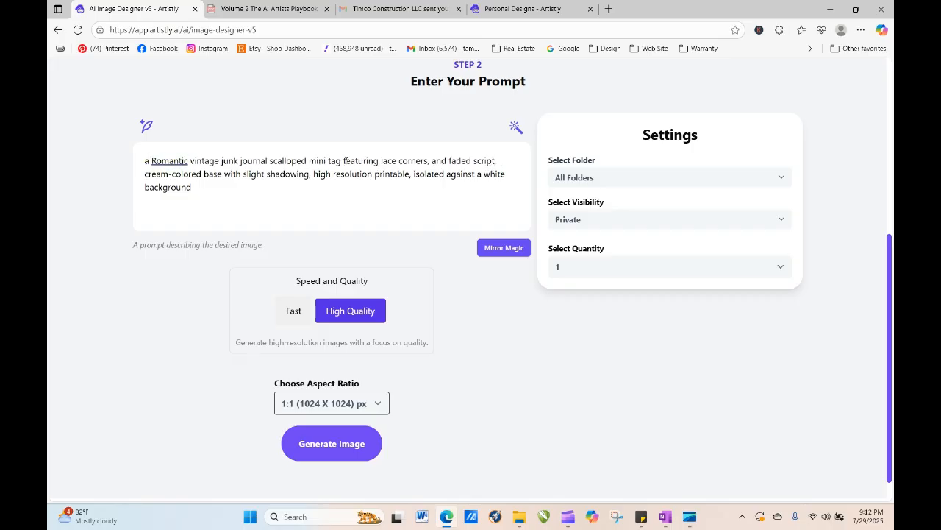
- Set the aspect ratio to 2:3 (832 X 1216) px and generate the single tag image
click(343, 411)
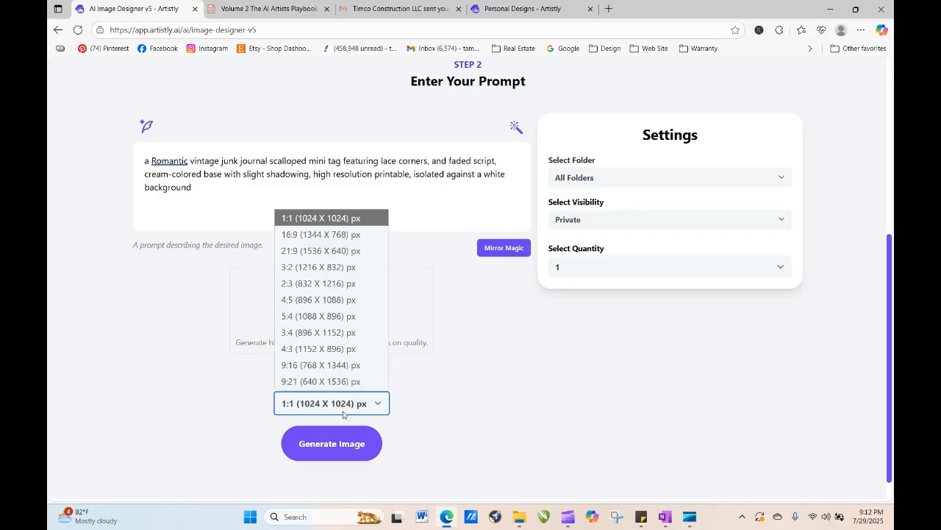
click(342, 284)
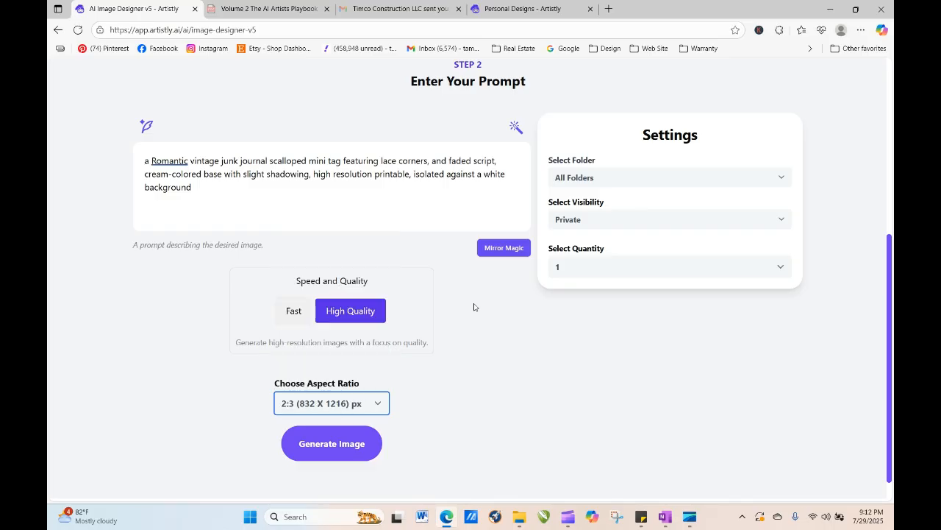
click(330, 452)
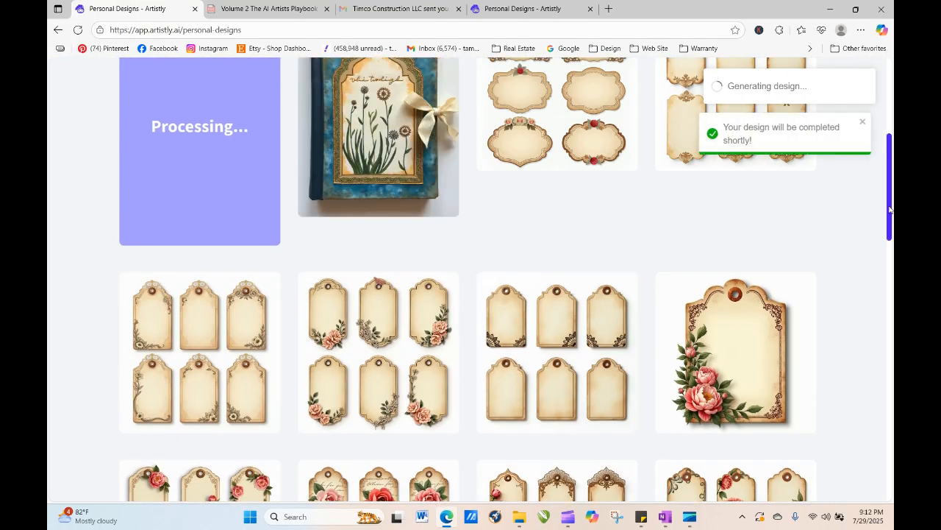
- View the details of the generated teal journal cover design, close them and reload the page
drag(888, 205, 888, 165)
mouse_move(370, 284)
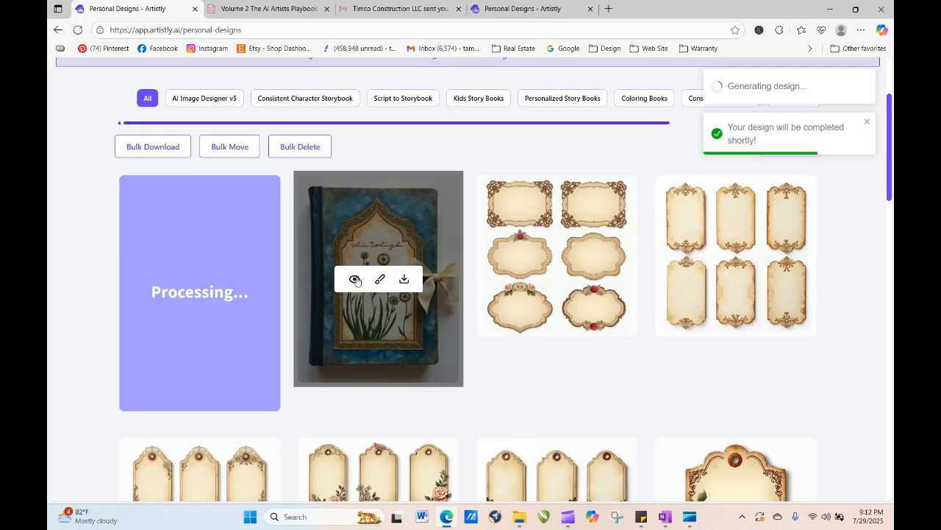
click(354, 279)
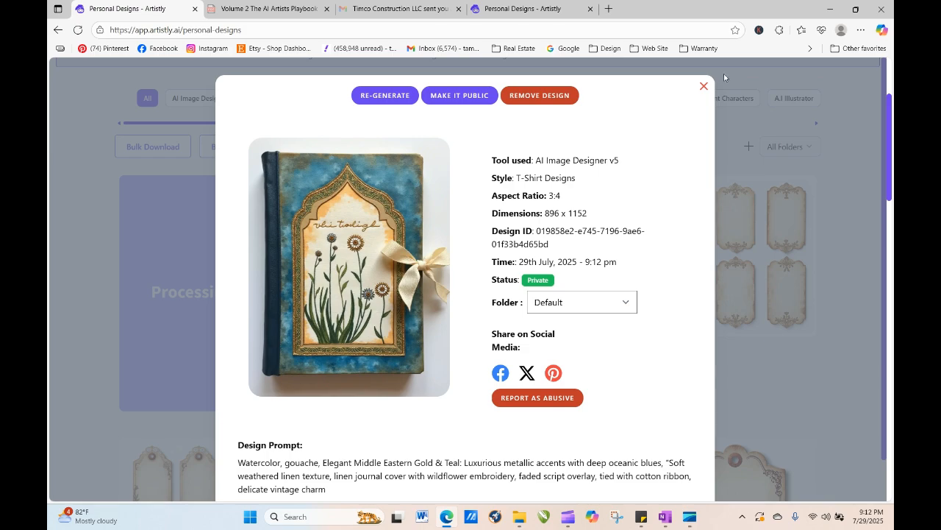
click(704, 88)
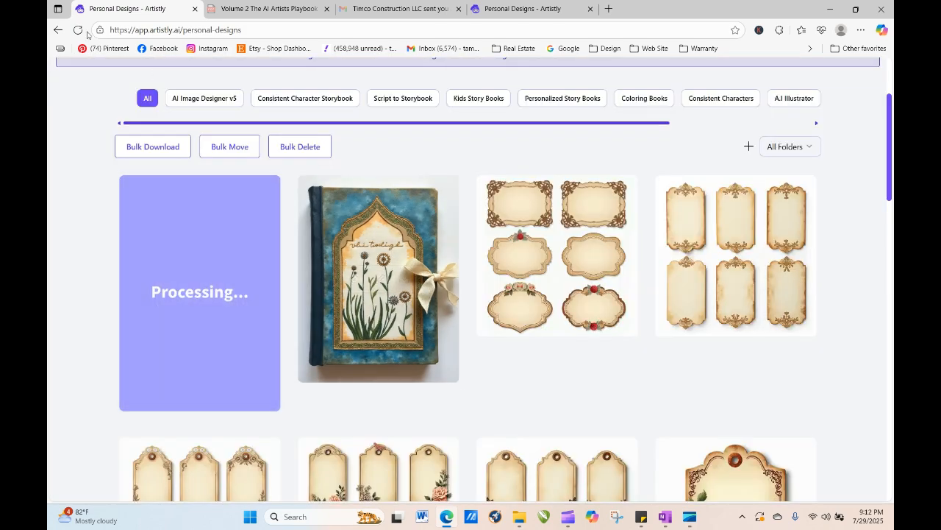
click(79, 31)
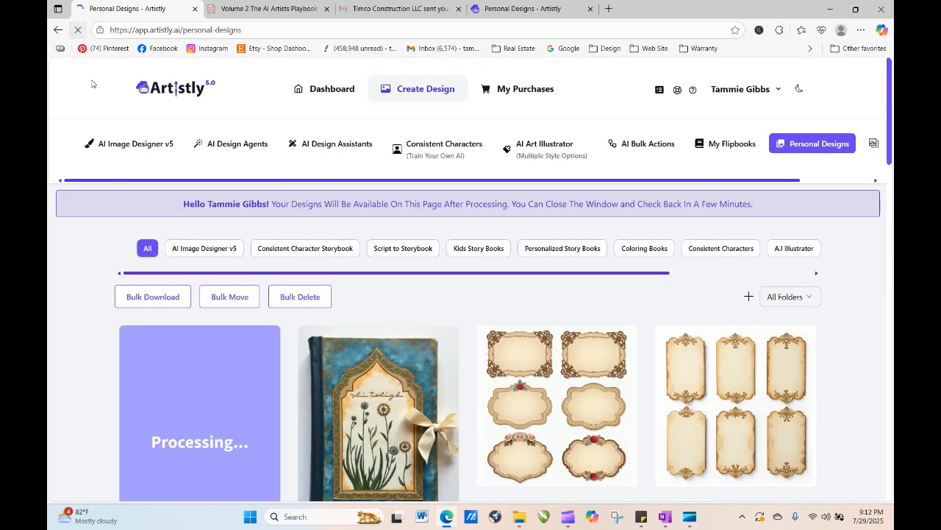
- Reload the designs page and regenerate the new scalloped mini tag design with quantity set to 4
click(76, 31)
mouse_move(579, 346)
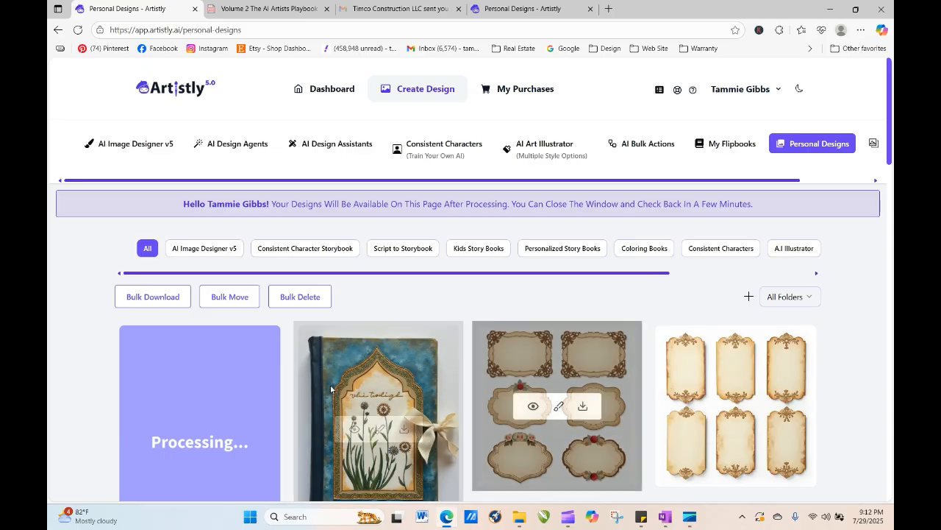
click(77, 33)
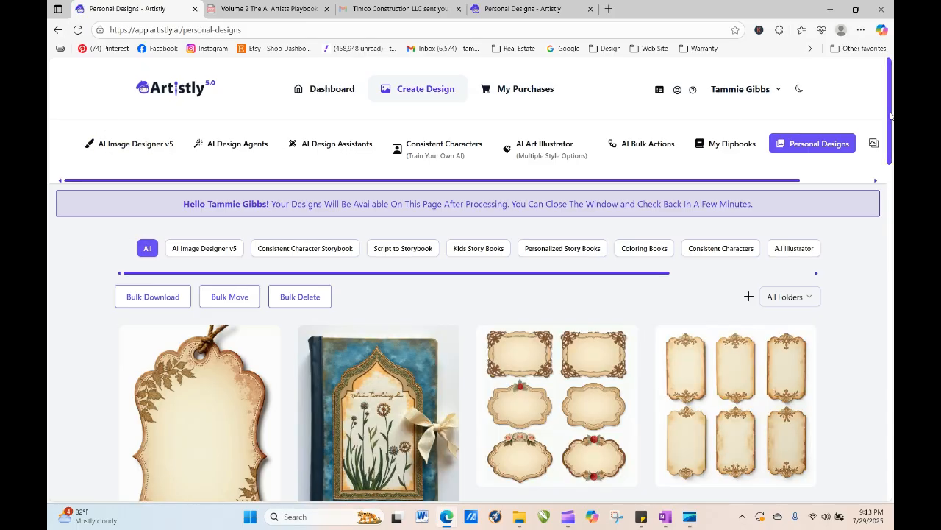
scroll(316, 361, down, 2)
mouse_move(317, 361)
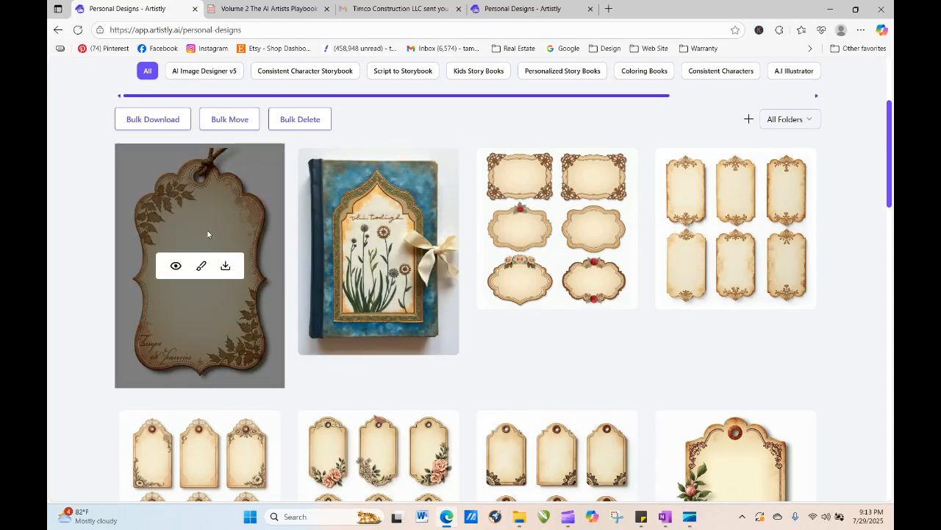
click(177, 266)
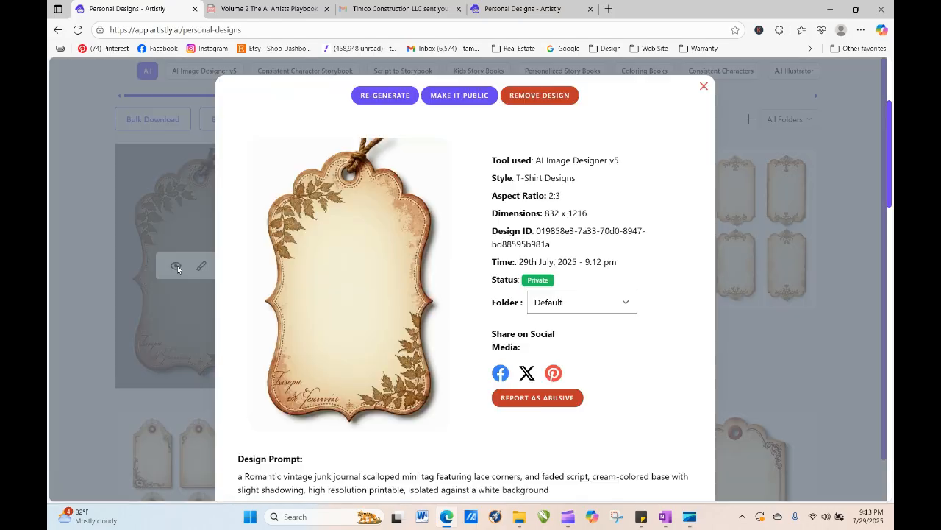
click(377, 95)
click(600, 273)
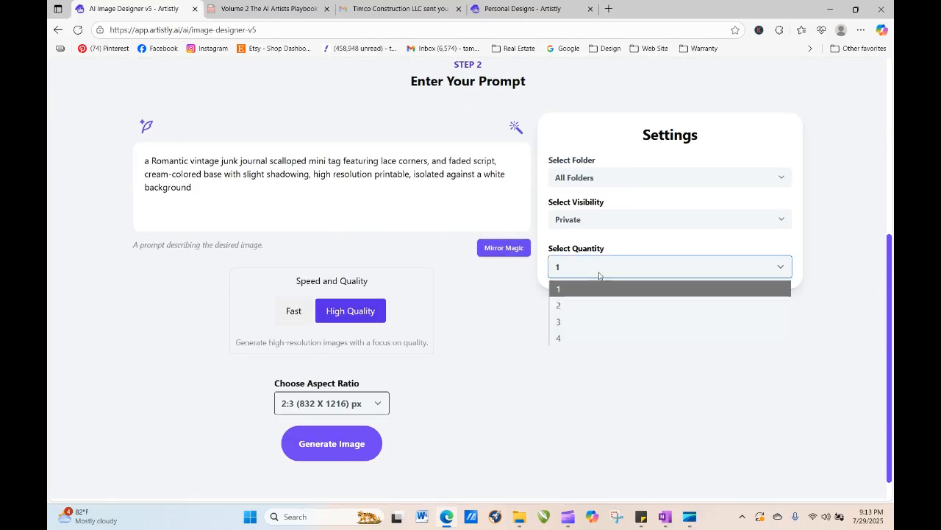
click(598, 342)
click(317, 450)
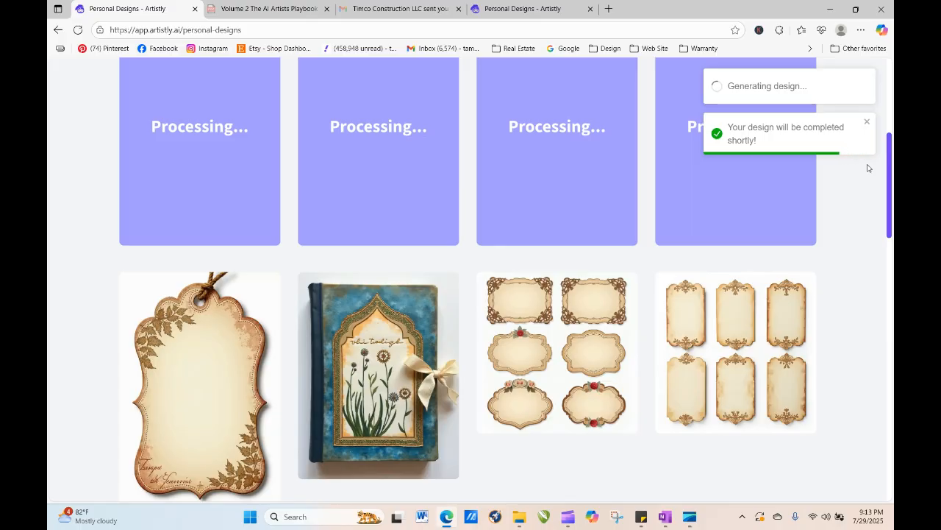
- Reload the designs page to check progress of the four regenerated tags
mouse_move(698, 303)
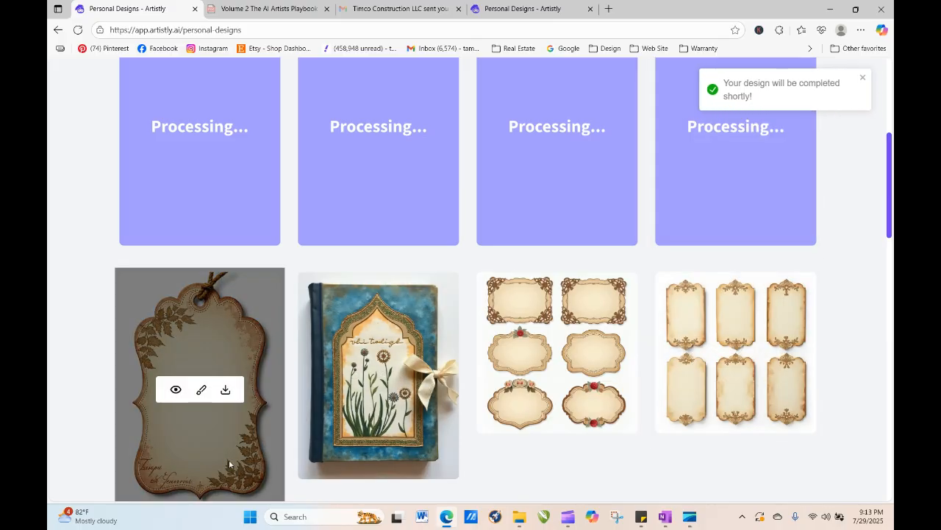
mouse_move(343, 197)
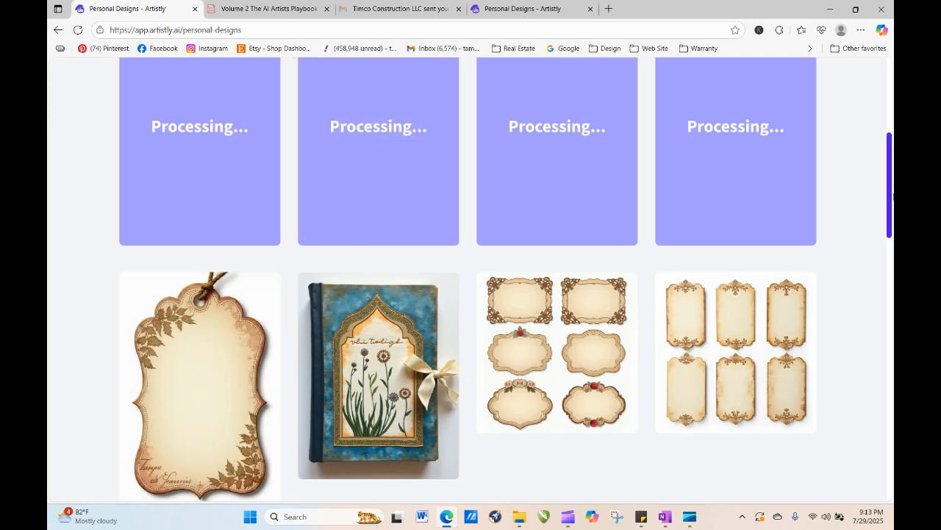
scroll(890, 195, up, 1)
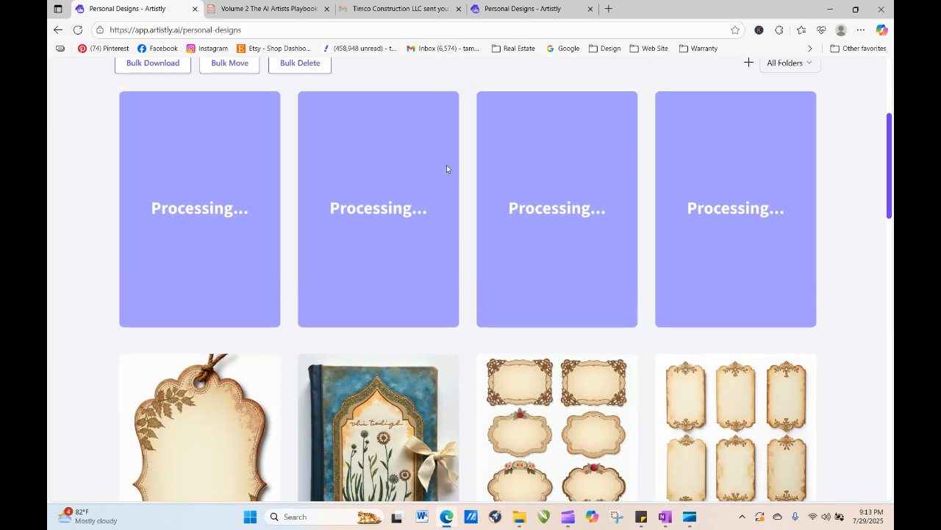
click(77, 30)
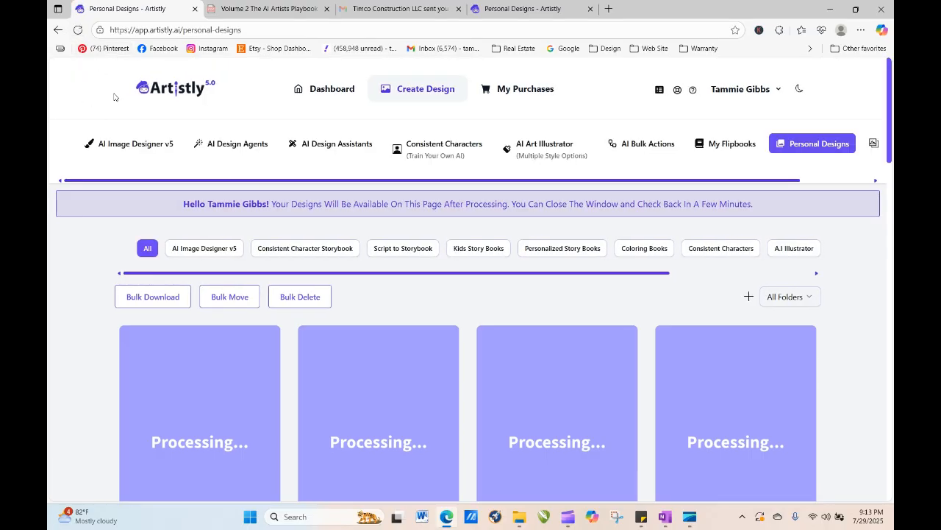
click(78, 29)
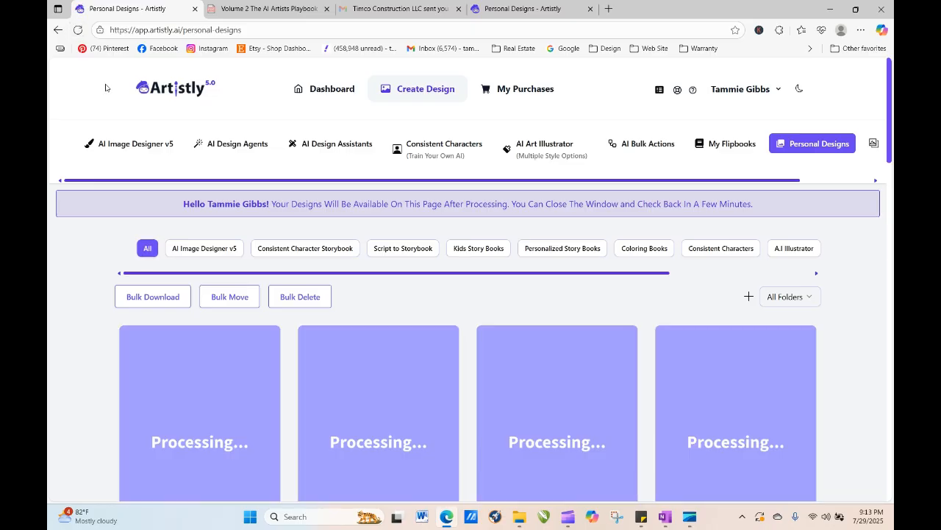
click(77, 30)
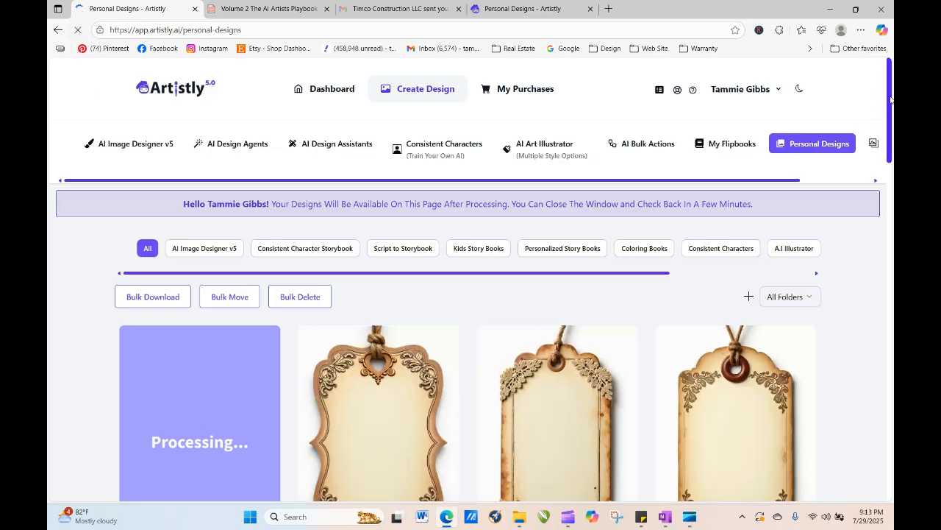
drag(889, 97, 892, 131)
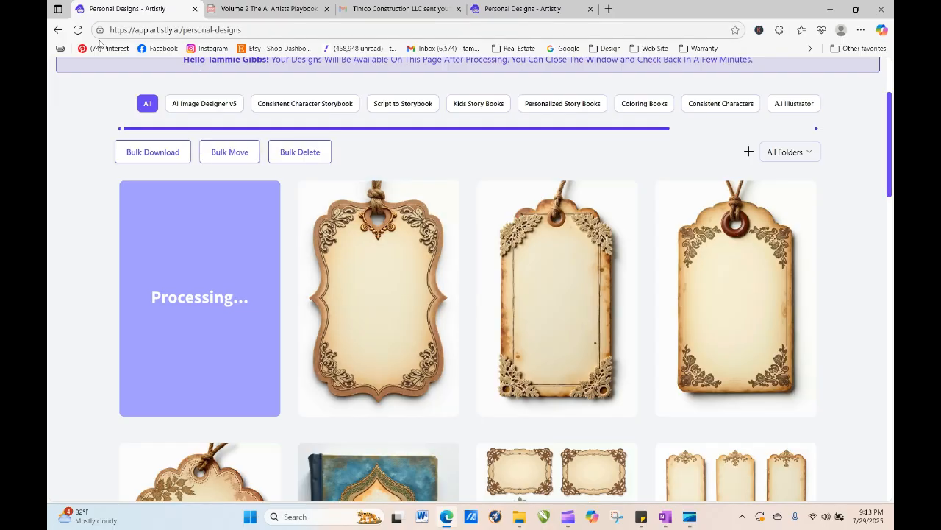
- Regenerate the first new lace-corner tag from its details with quantity set to 4
click(77, 30)
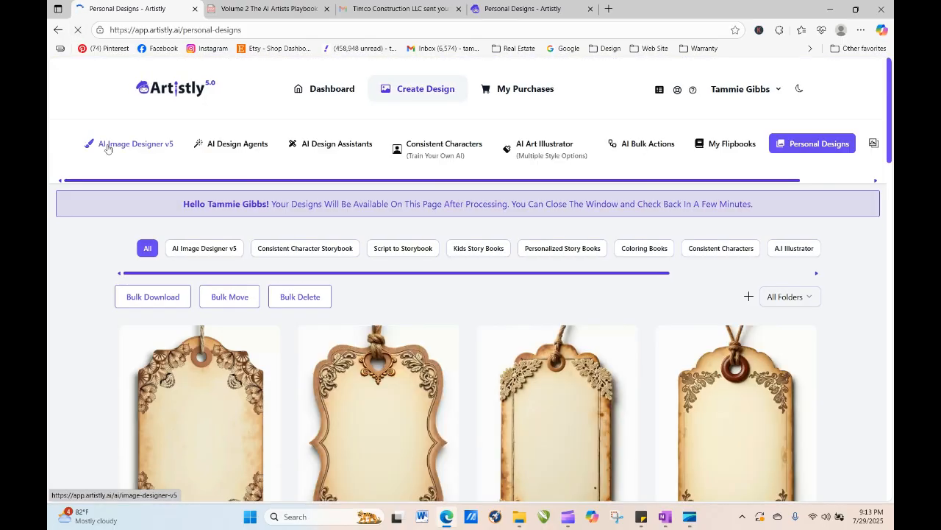
drag(890, 136, 892, 182)
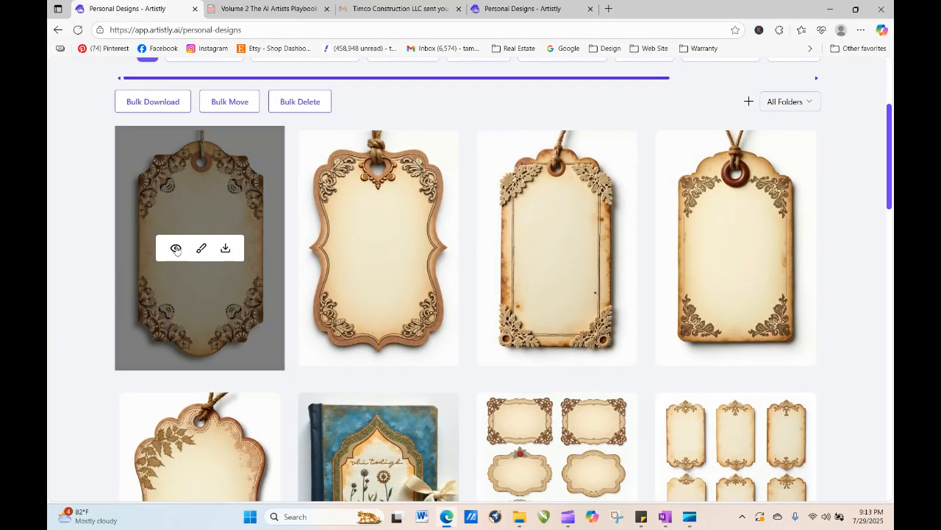
click(176, 250)
click(380, 96)
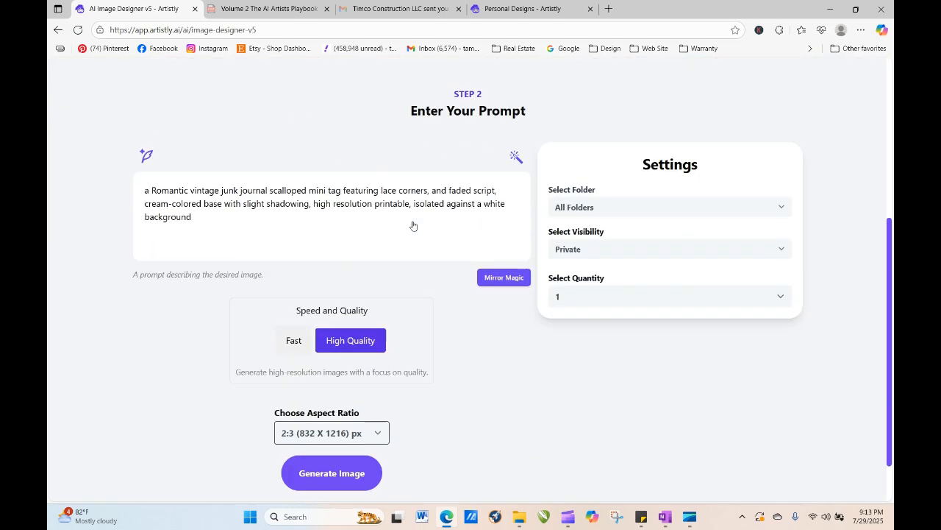
scroll(392, 359, down, 1)
click(645, 272)
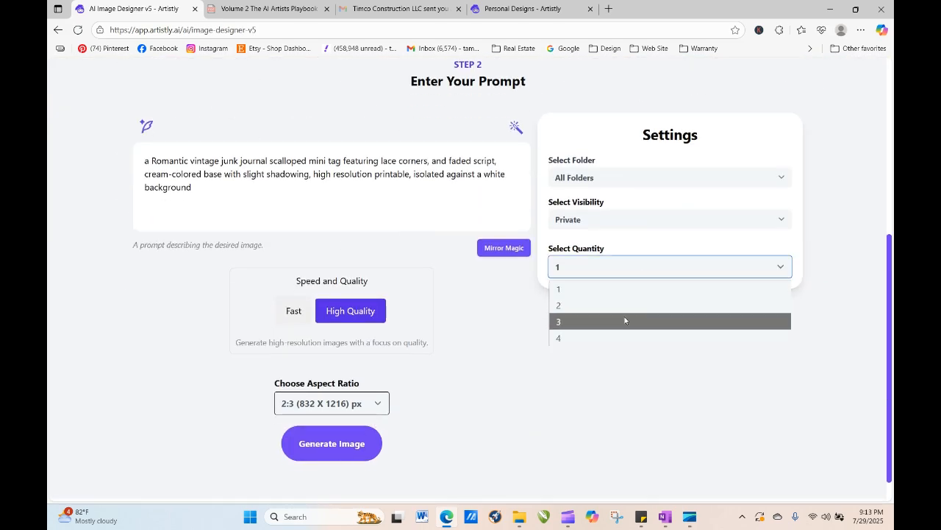
click(623, 336)
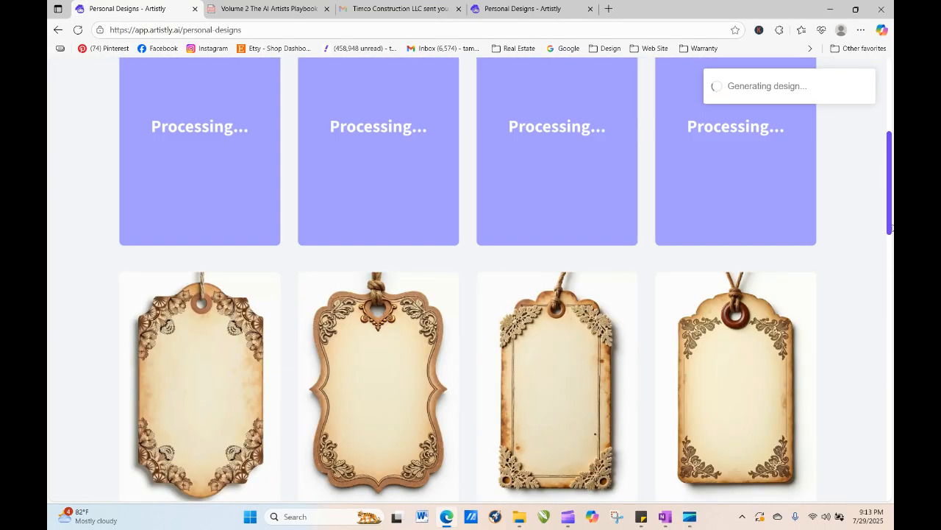
- Reload and scroll the designs page until the newest tag designs appear
drag(891, 227, 890, 190)
click(78, 29)
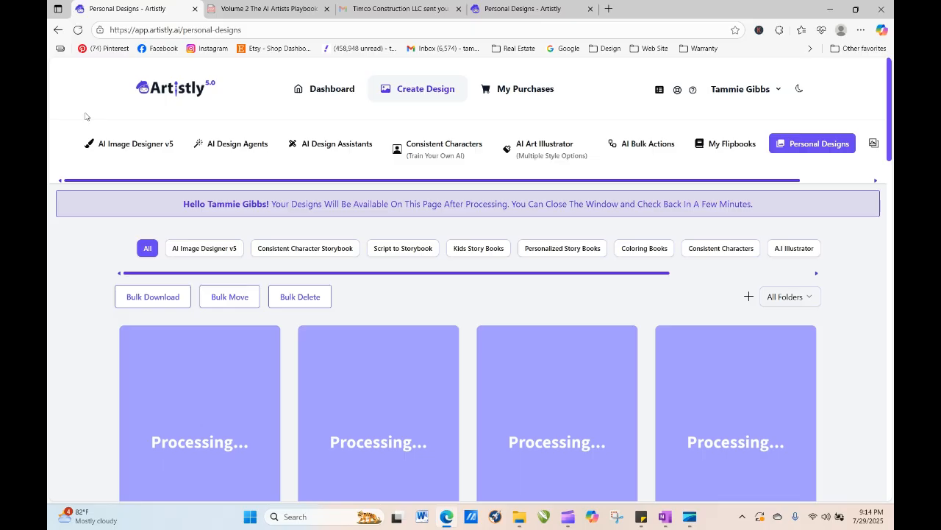
click(78, 31)
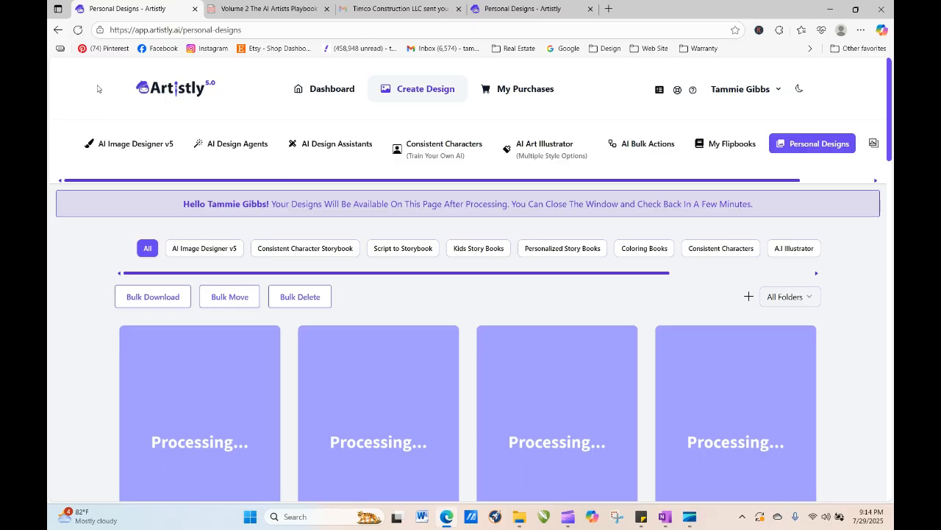
click(78, 30)
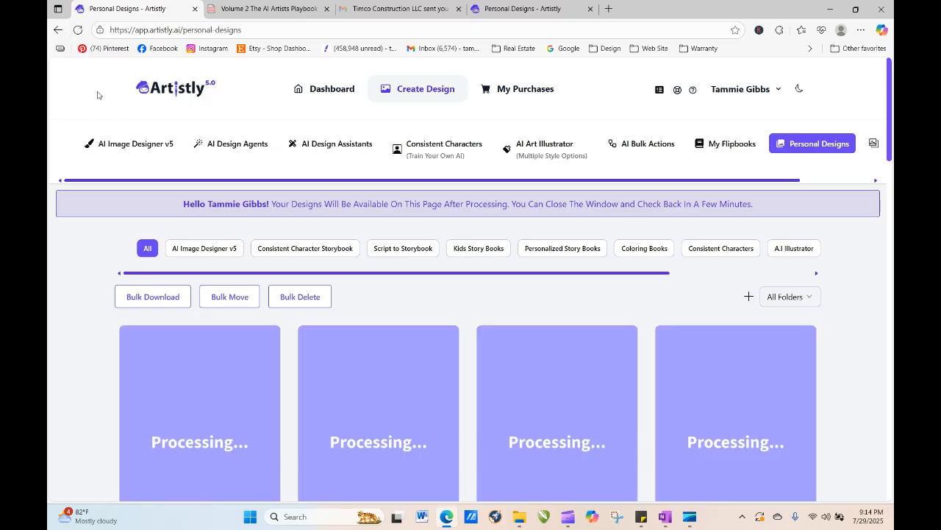
click(78, 30)
click(77, 30)
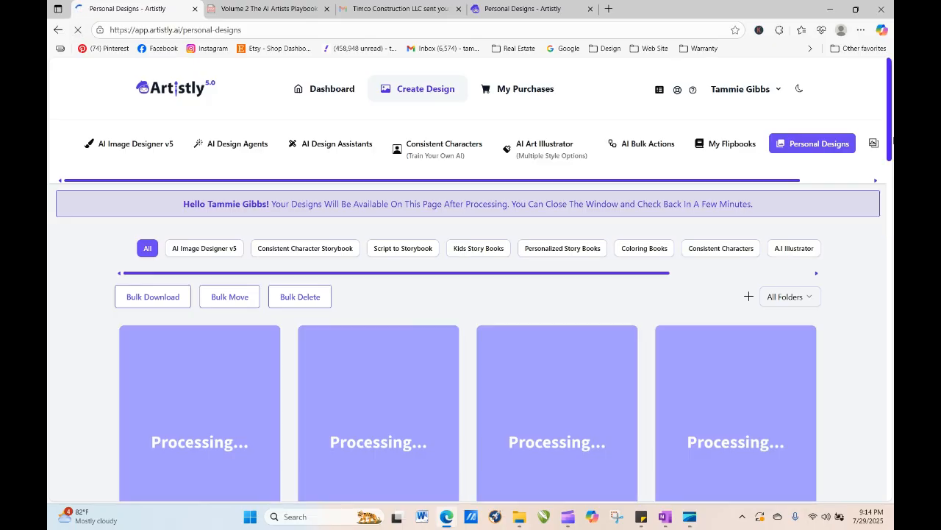
scroll(420, 304, down, 6)
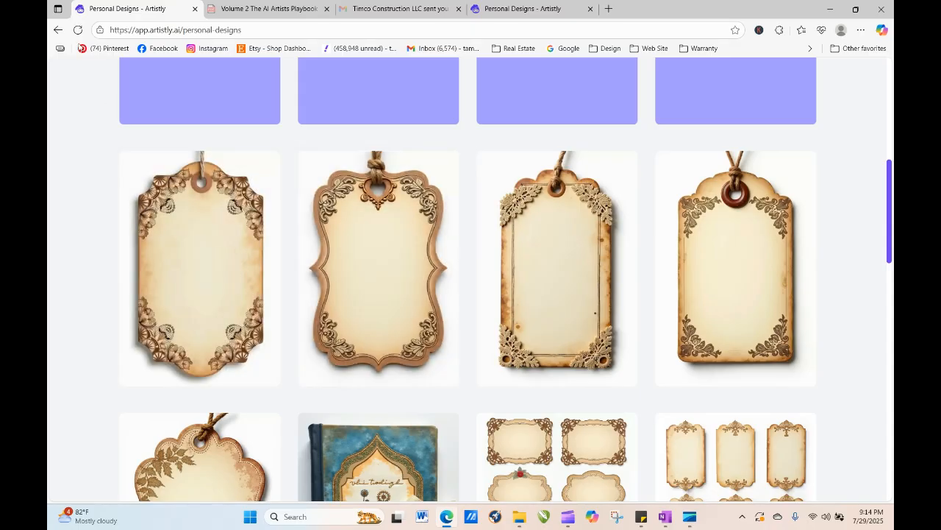
click(76, 30)
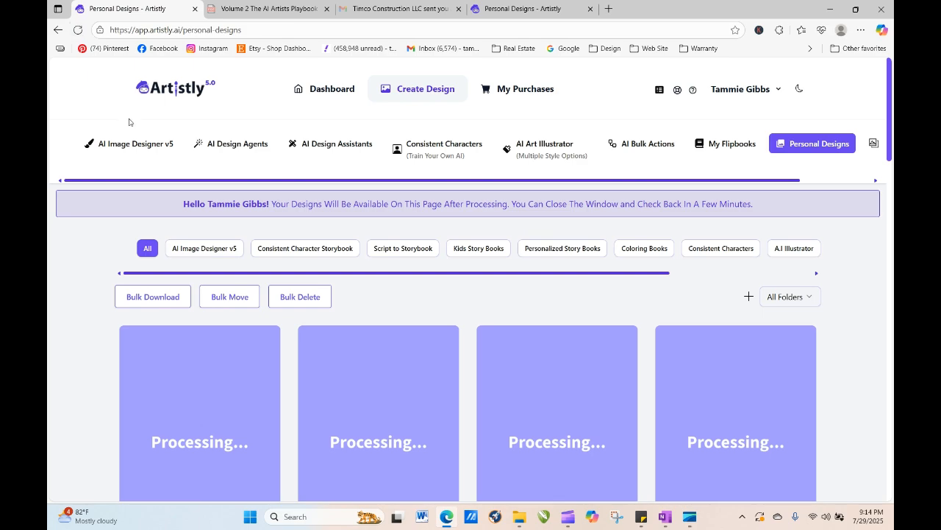
click(78, 33)
click(77, 31)
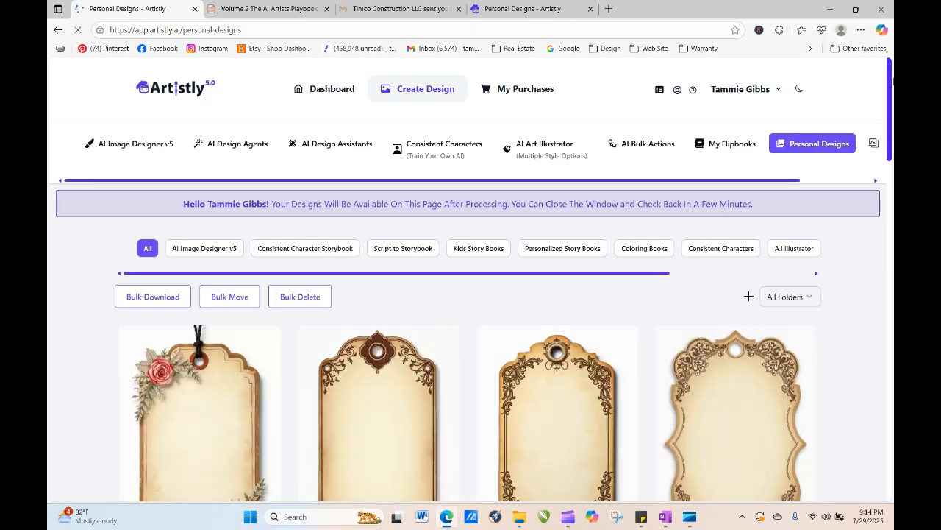
scroll(891, 67, down, 2)
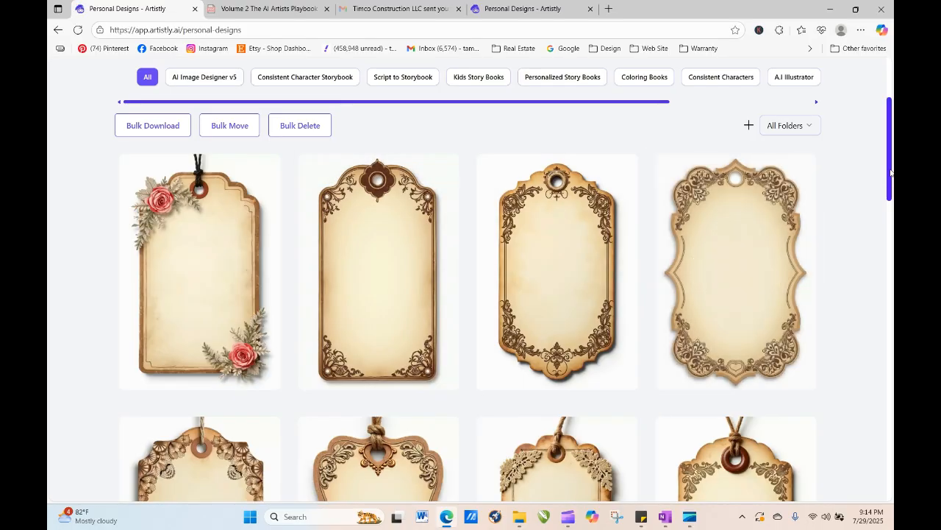
drag(891, 173, 886, 118)
mouse_move(374, 388)
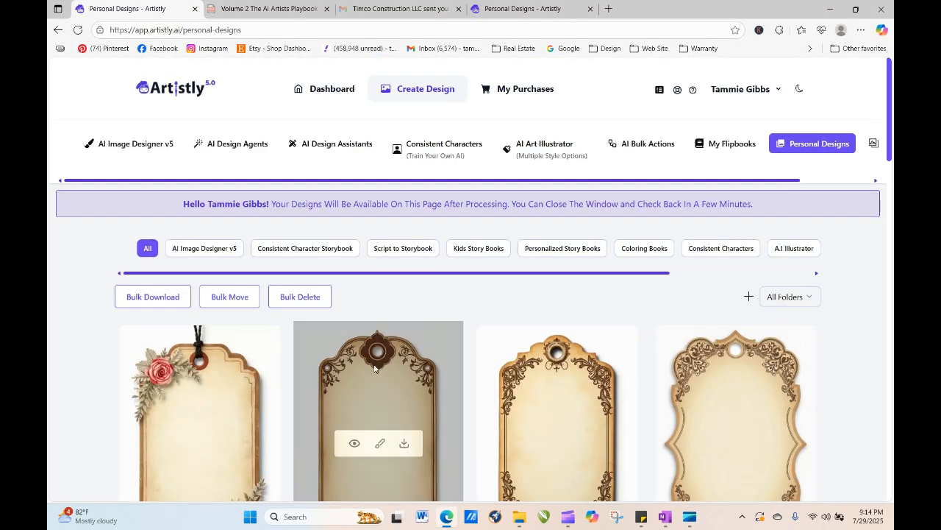
- Regenerate the brown ornate tag, changing "tag" to "label" in its prompt, with quantity 4
click(354, 444)
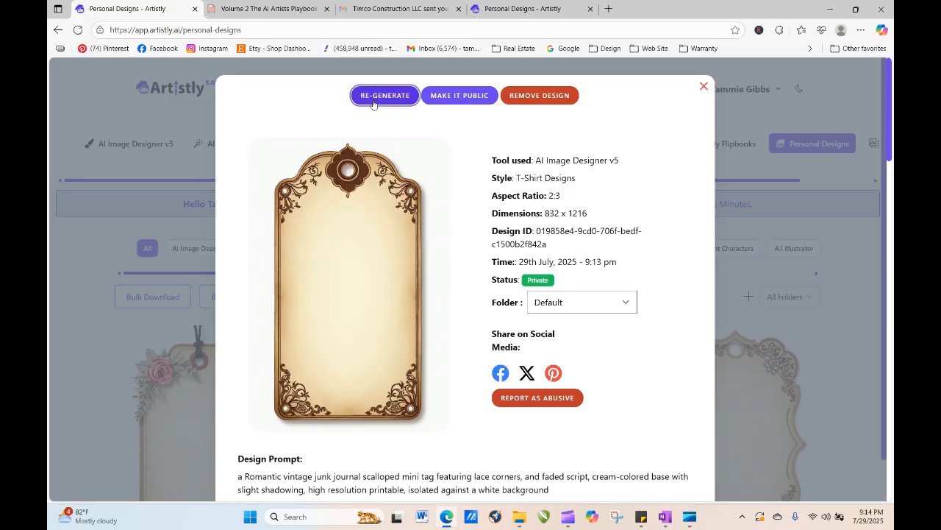
click(397, 95)
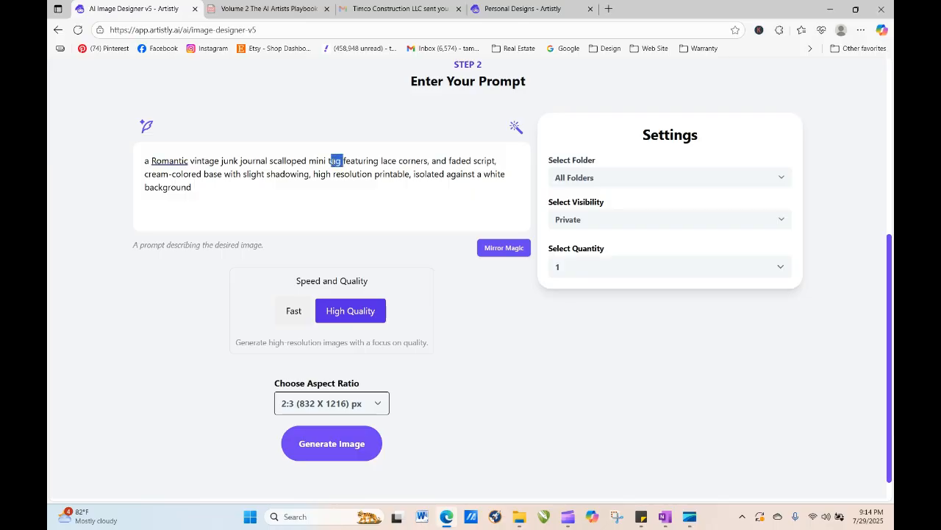
text(a)
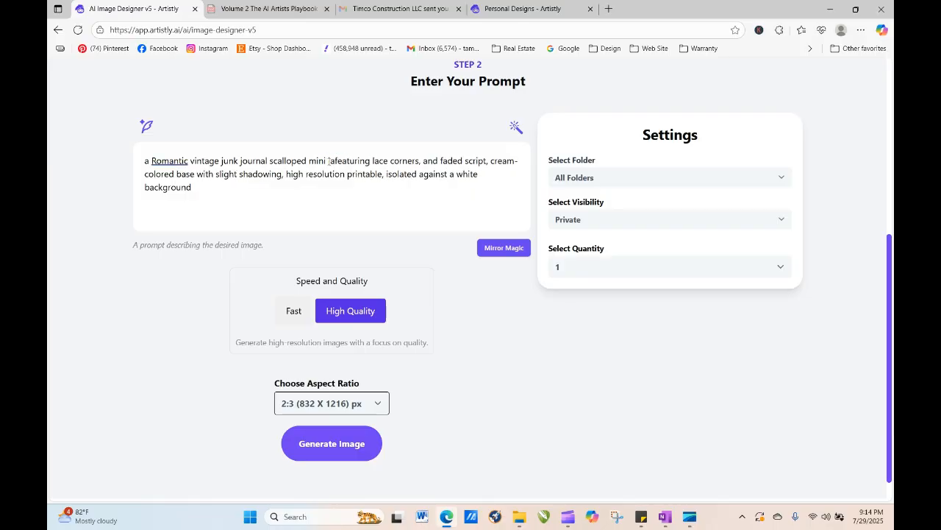
text(bel)
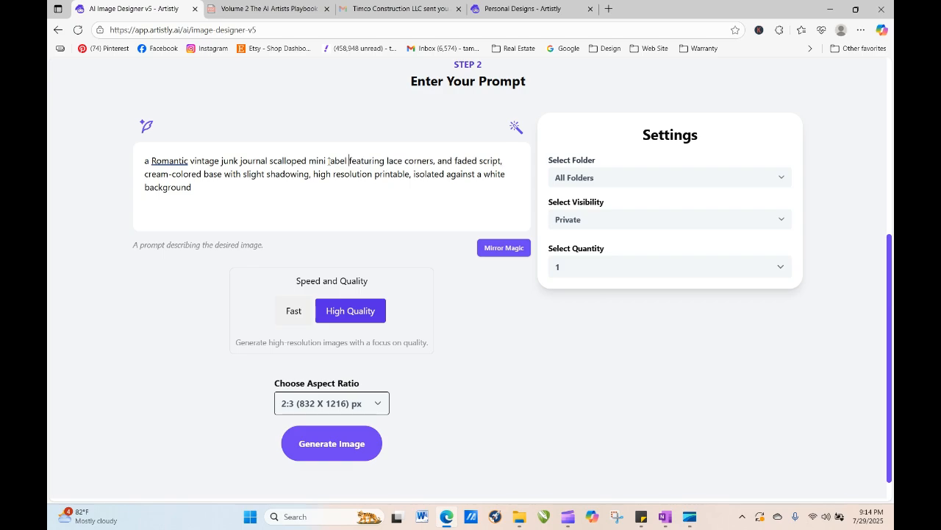
click(585, 272)
click(589, 334)
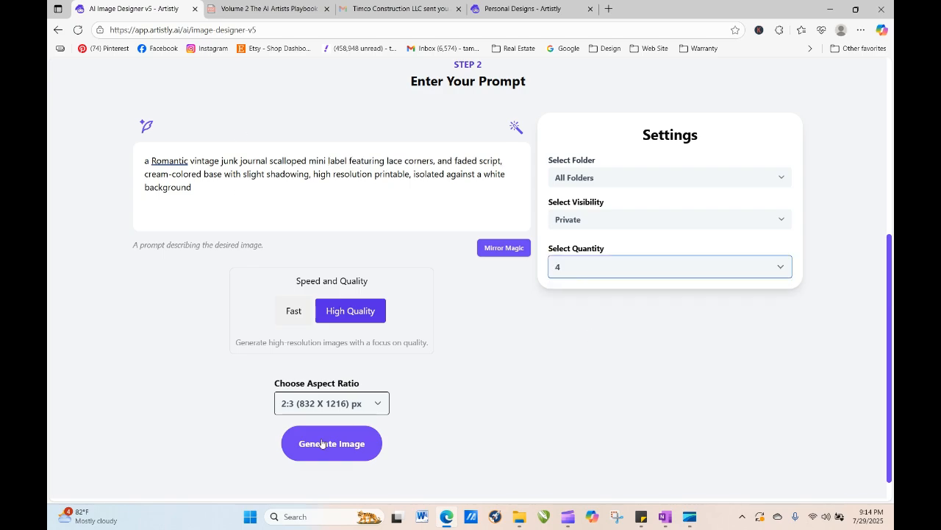
click(322, 442)
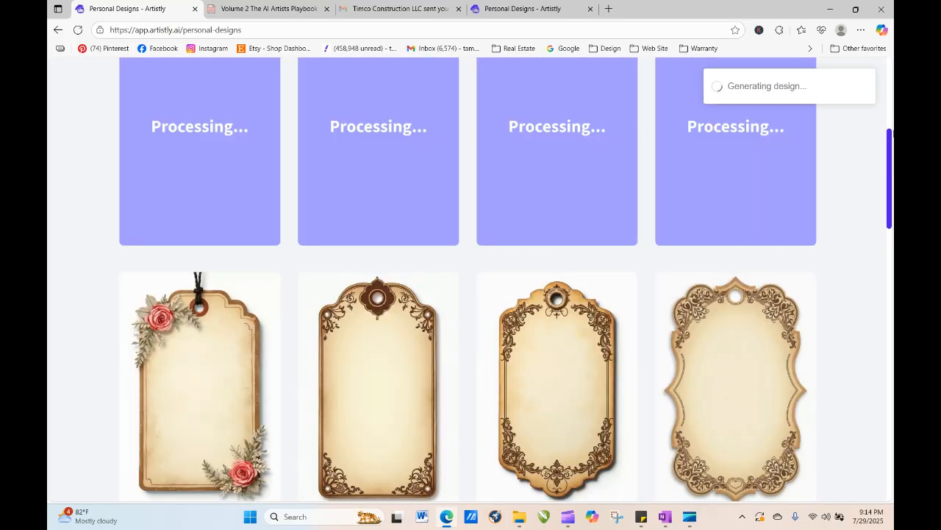
- Filter the personal designs to the Floral 1 folder
drag(890, 127, 889, 97)
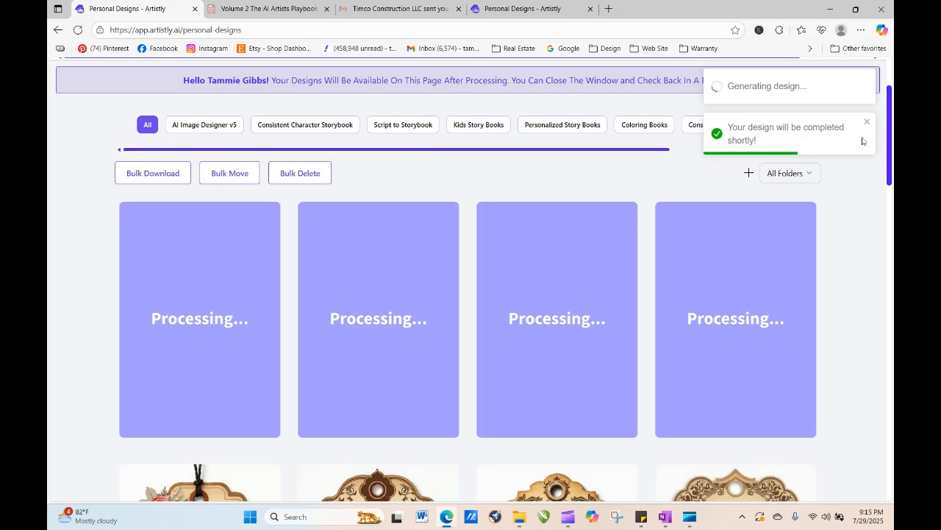
click(775, 174)
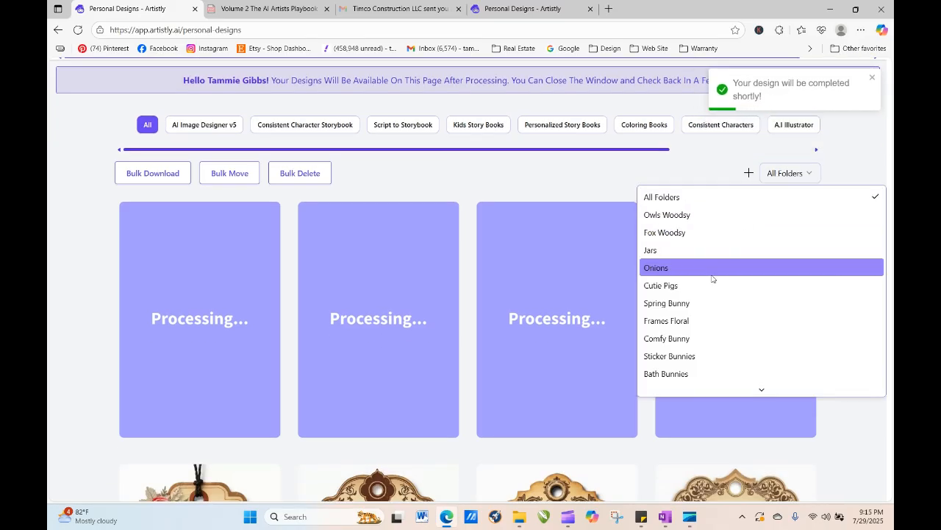
scroll(748, 342, down, 10)
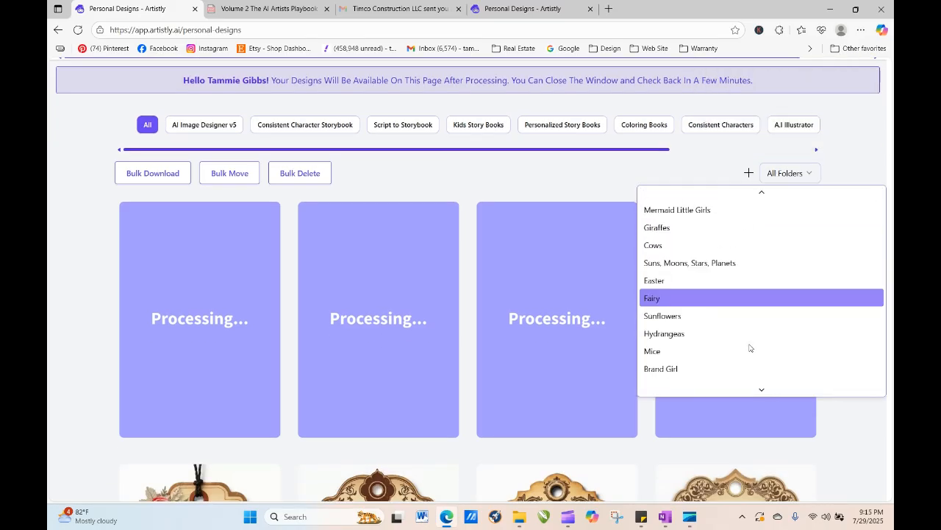
click(746, 287)
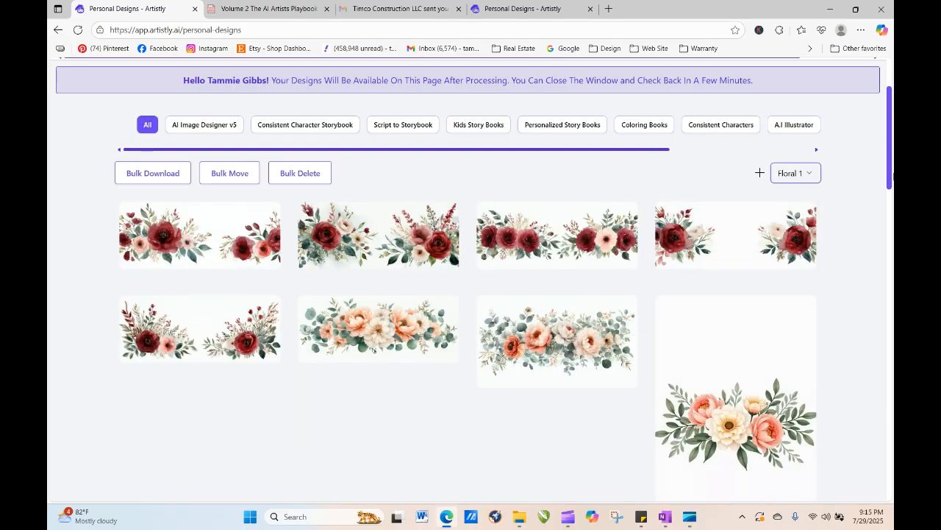
- Load more designs in the Floral 1 folder to browse its older images
drag(892, 147, 892, 434)
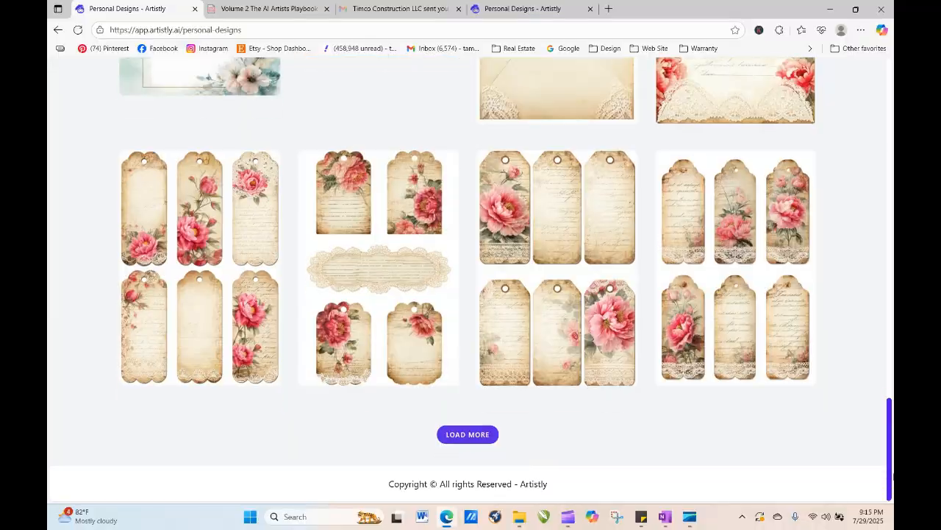
click(496, 435)
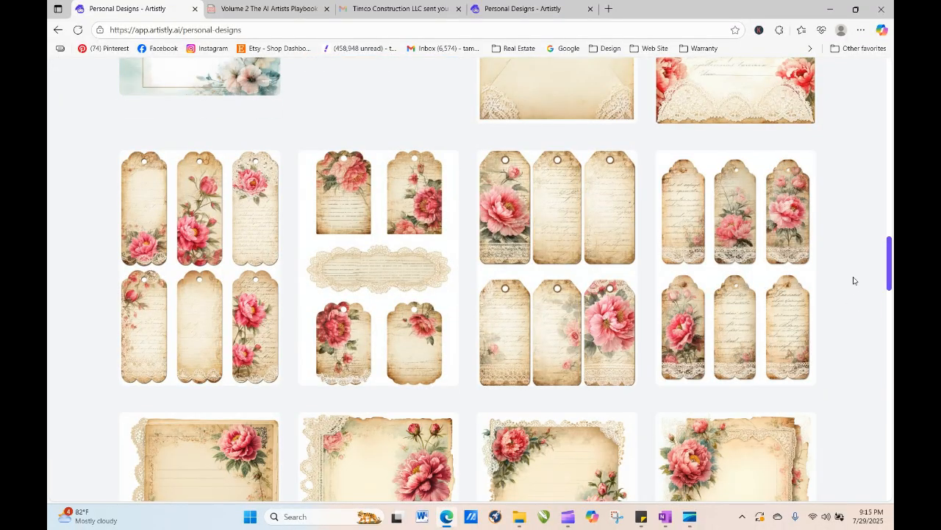
drag(890, 248, 891, 452)
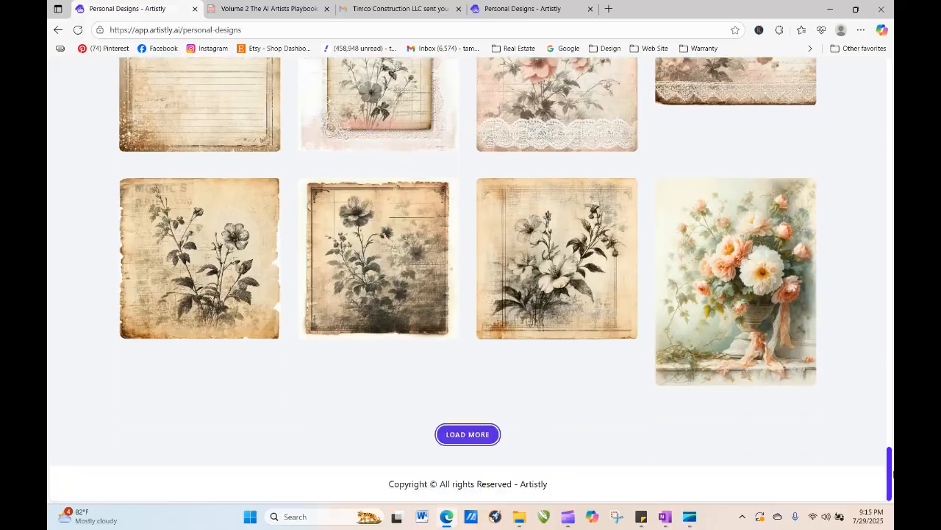
click(457, 432)
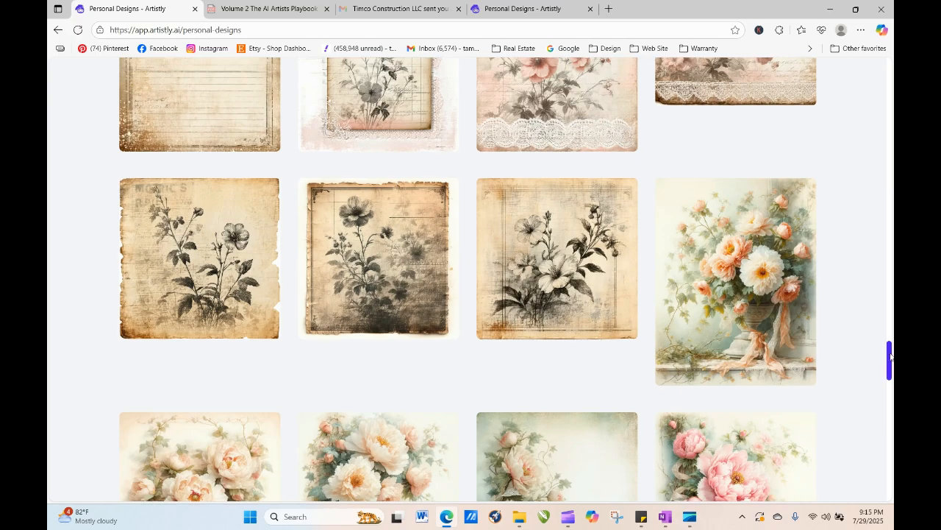
drag(891, 358, 892, 479)
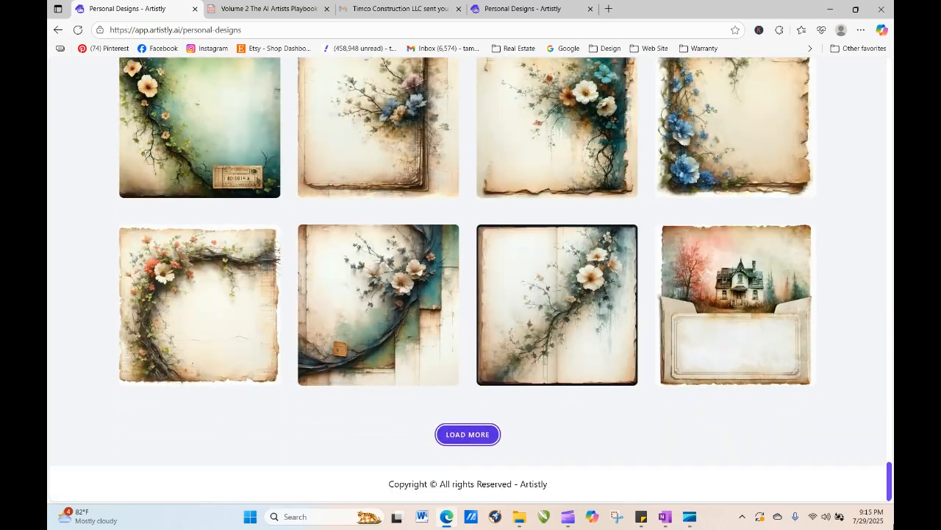
click(487, 433)
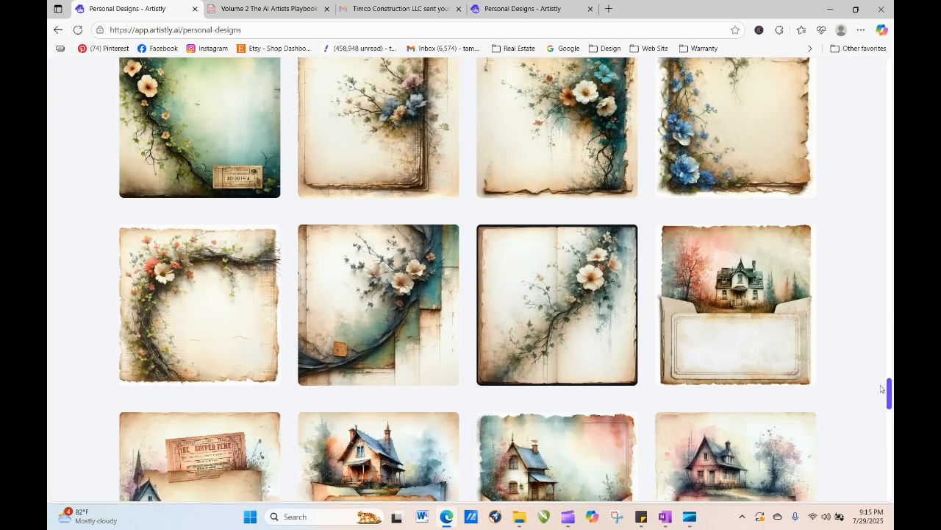
drag(889, 390, 887, 431)
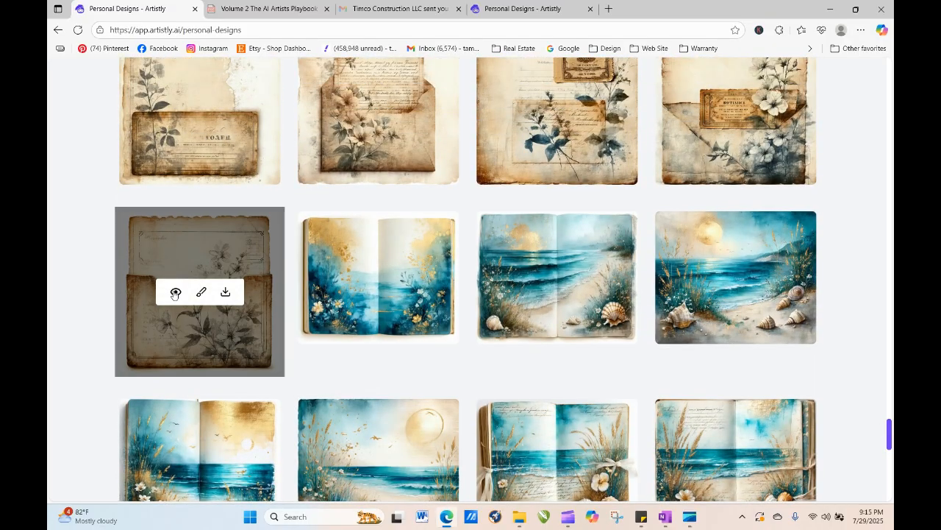
- Regenerate the grunge-style layered pocket design and copy its whole prompt
click(175, 293)
click(384, 96)
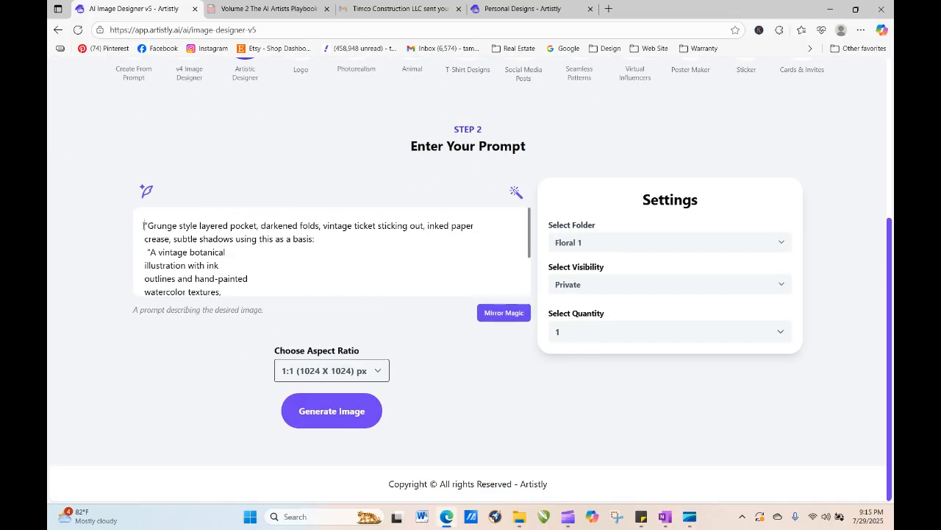
drag(143, 225, 239, 319)
right_click(200, 247)
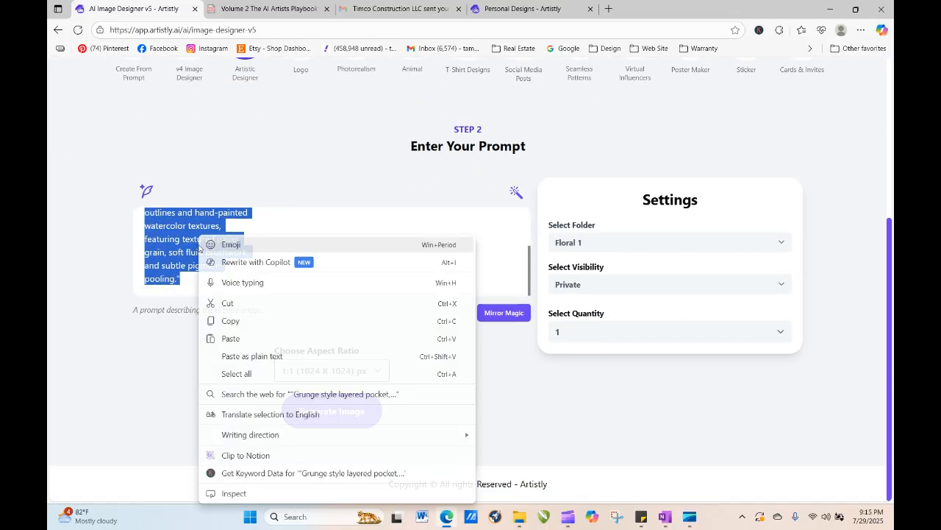
click(257, 325)
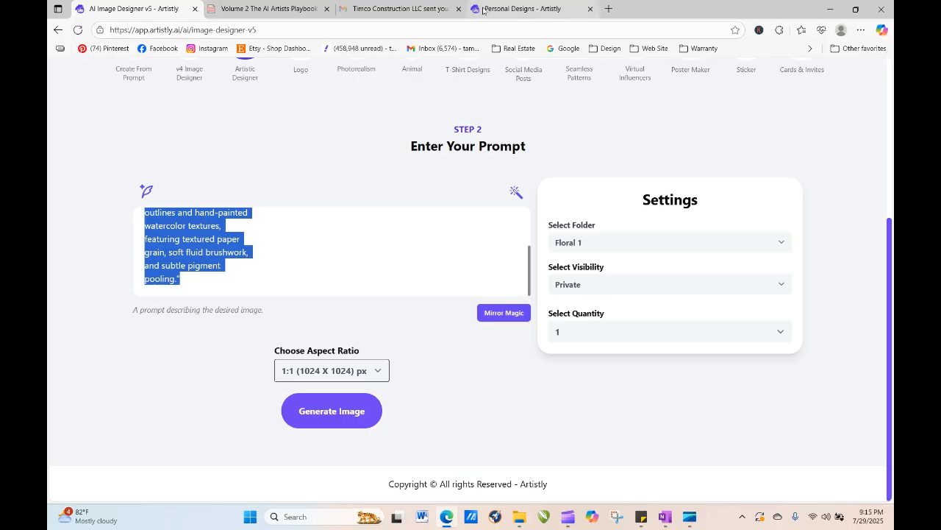
- Return to the Personal Designs tab, reload it, and view the details of a newest scalloped label
click(518, 9)
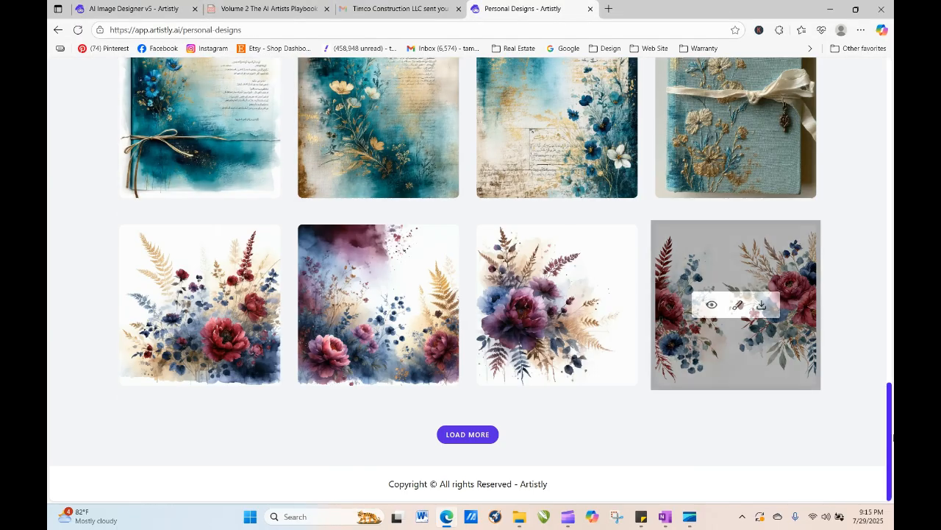
scroll(874, 103, up, 10)
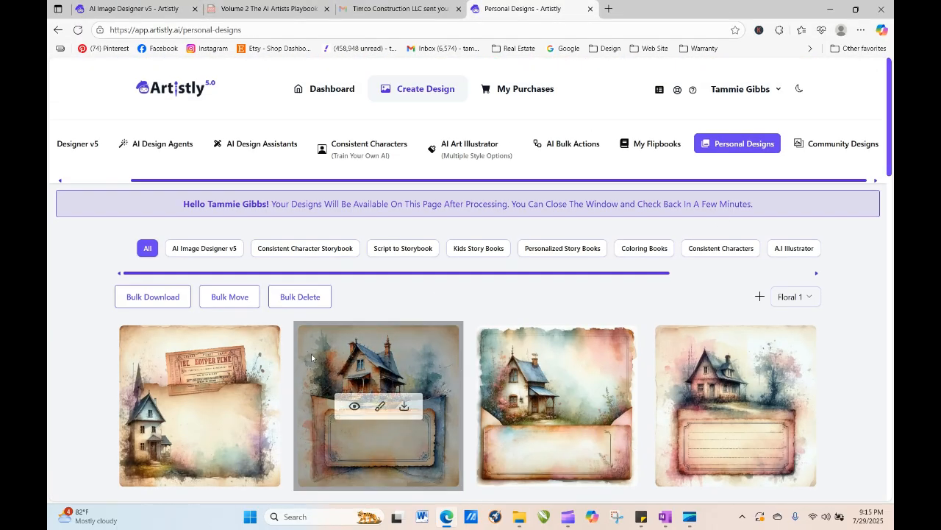
click(78, 30)
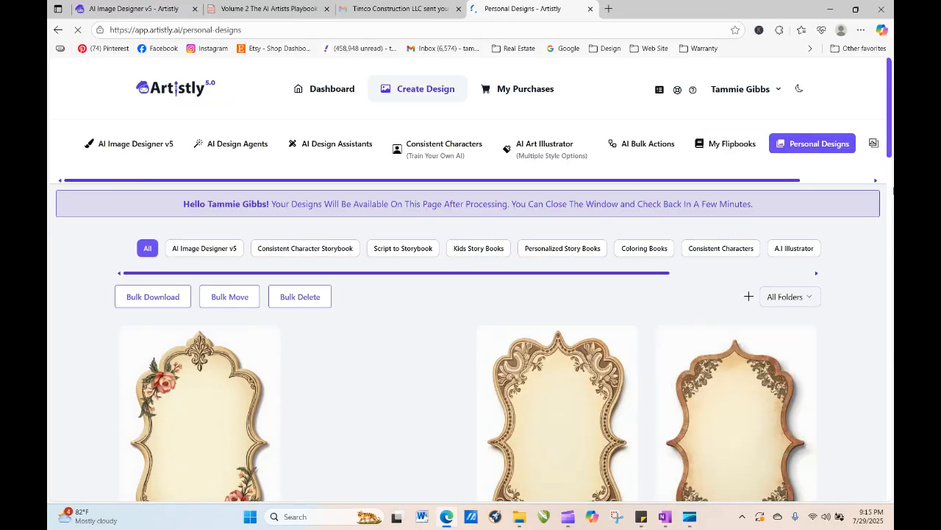
scroll(892, 190, down, 2)
mouse_move(527, 312)
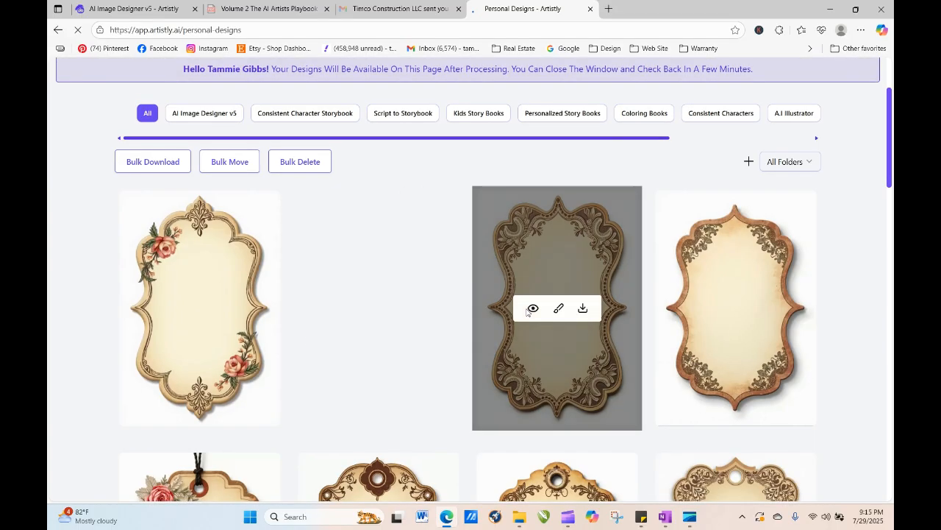
mouse_move(194, 298)
mouse_move(786, 301)
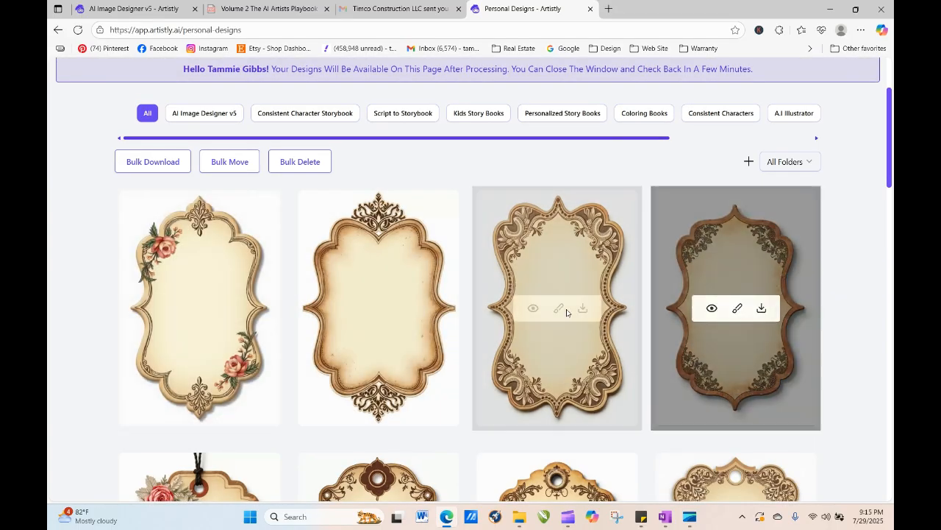
mouse_move(214, 234)
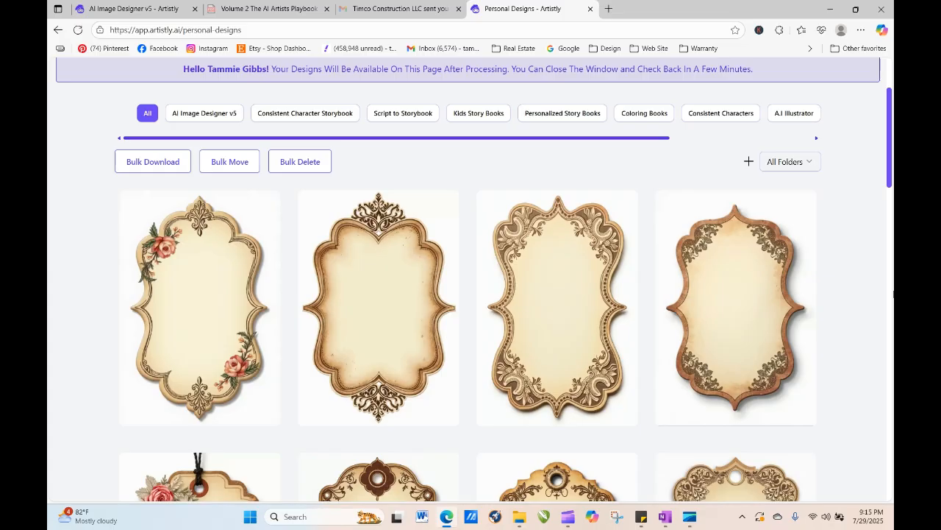
click(533, 309)
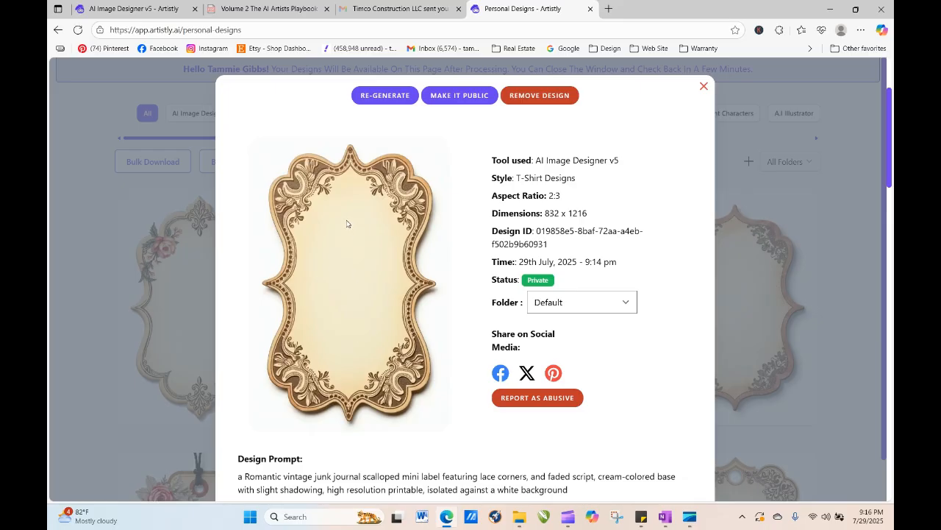
click(704, 87)
- Open AI Image Designer v5 in the T-Shirt Designs category and load the Summer palm-tree sample
drag(891, 154, 892, 231)
scroll(875, 191, up, 3)
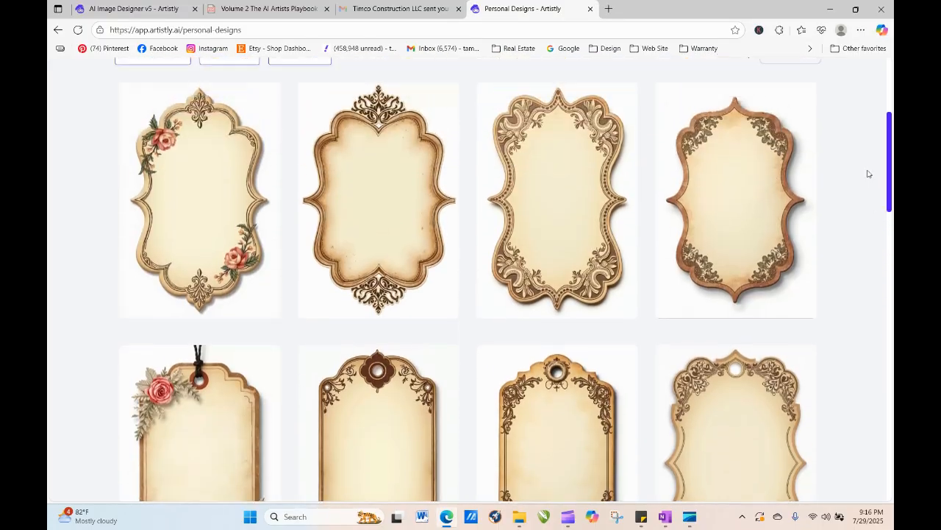
mouse_move(526, 307)
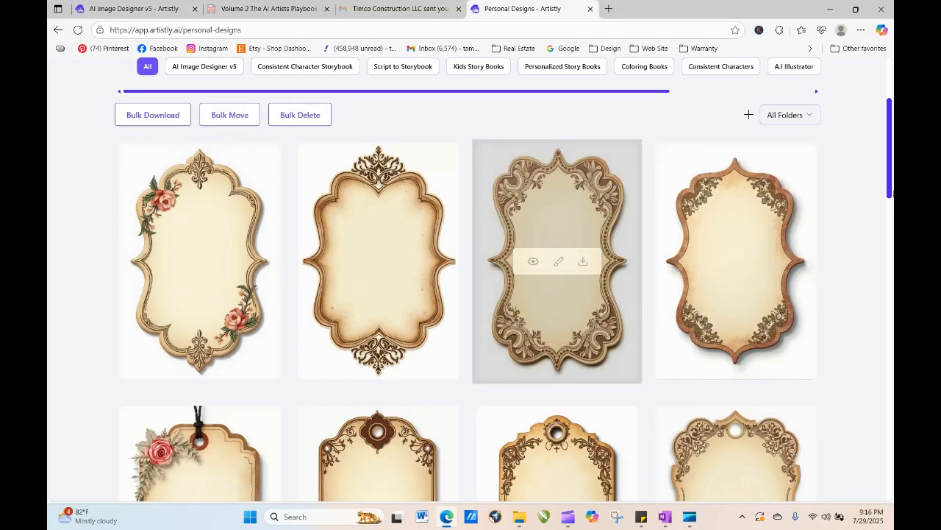
scroll(231, 366, up, 2)
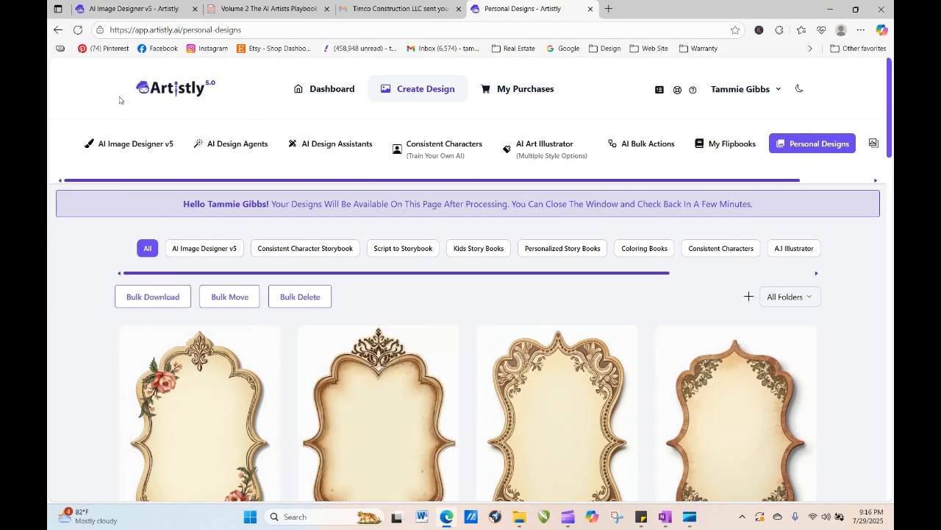
click(135, 143)
click(472, 323)
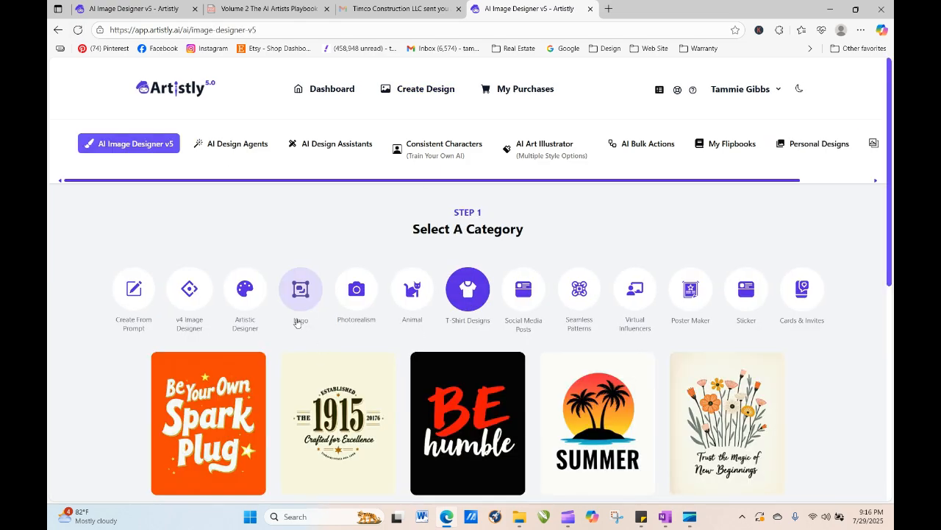
click(590, 426)
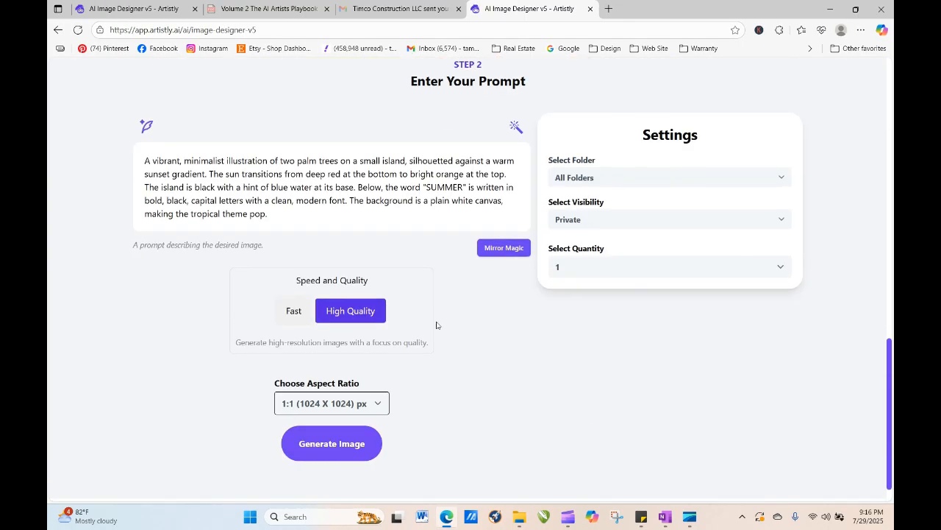
- Replace the sample prompt with the copied grunge pocket prompt
drag(145, 167, 275, 219)
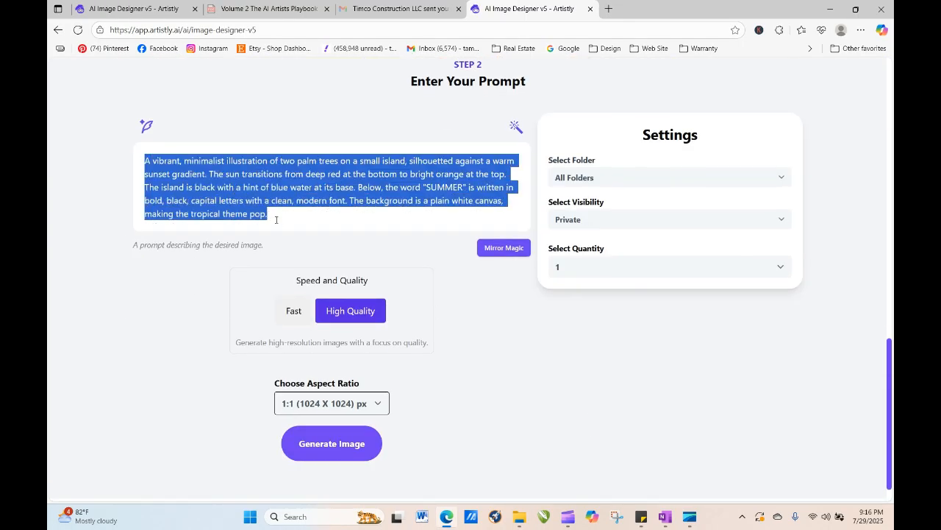
right_click(237, 204)
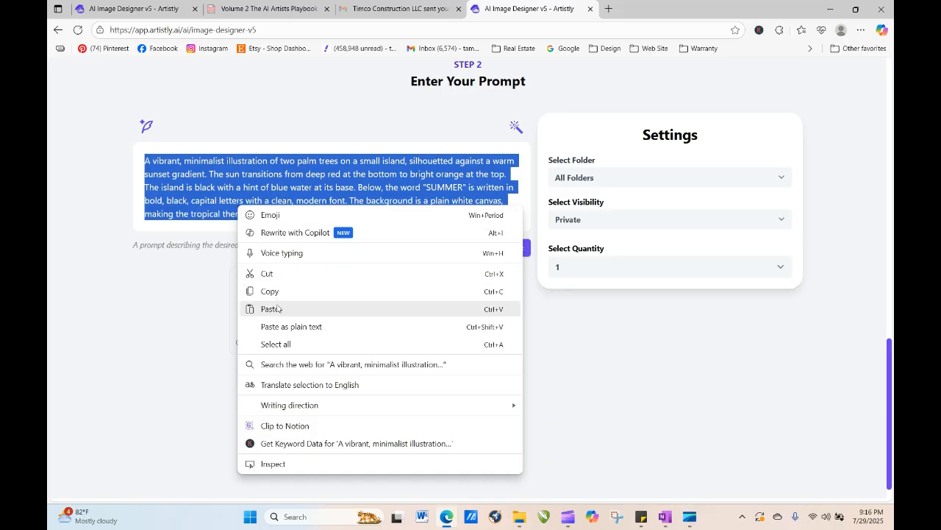
click(265, 309)
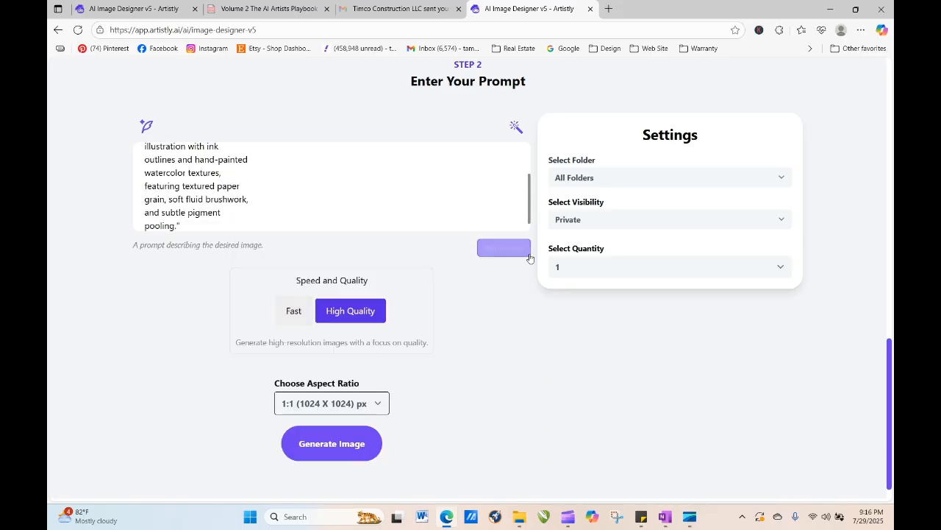
- Set the aspect ratio to 3:4 (896 X 1152) px and generate the image
click(360, 410)
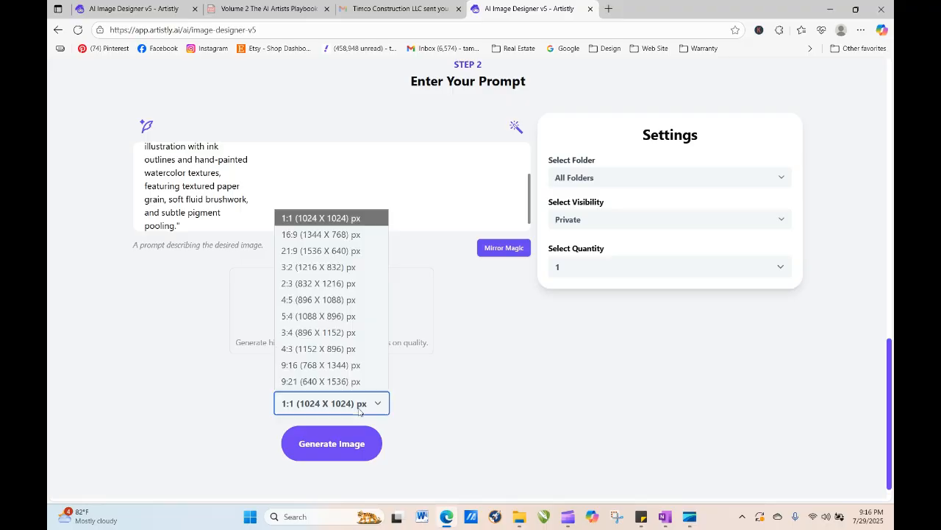
click(345, 335)
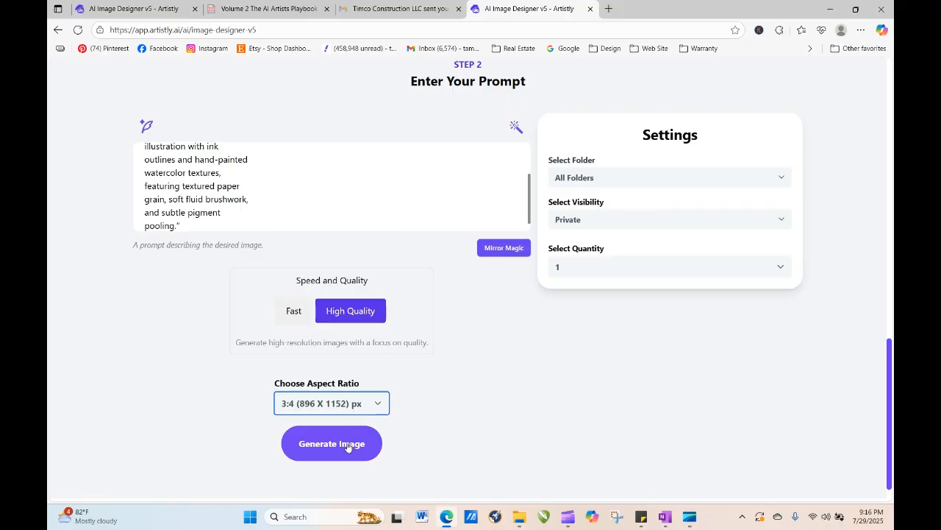
click(346, 446)
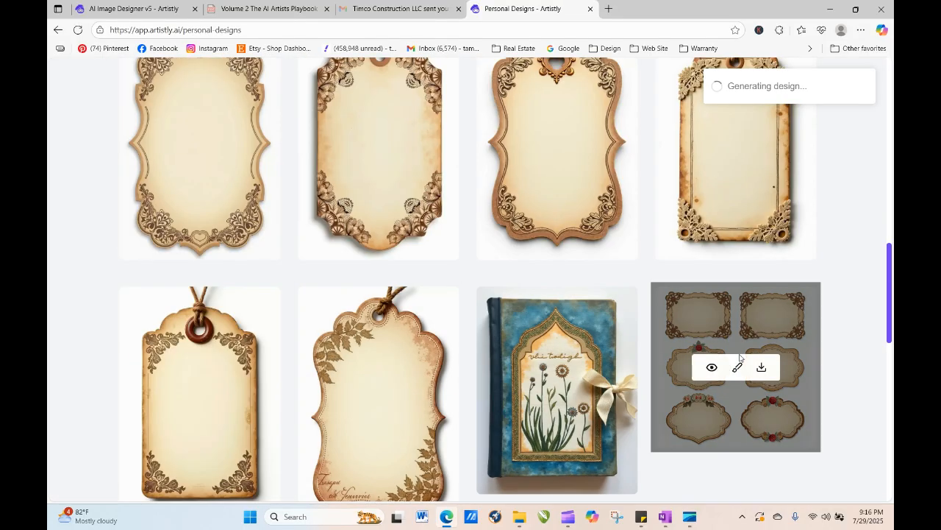
- Reload the designs page repeatedly to check the new design's progress
drag(887, 231, 888, 110)
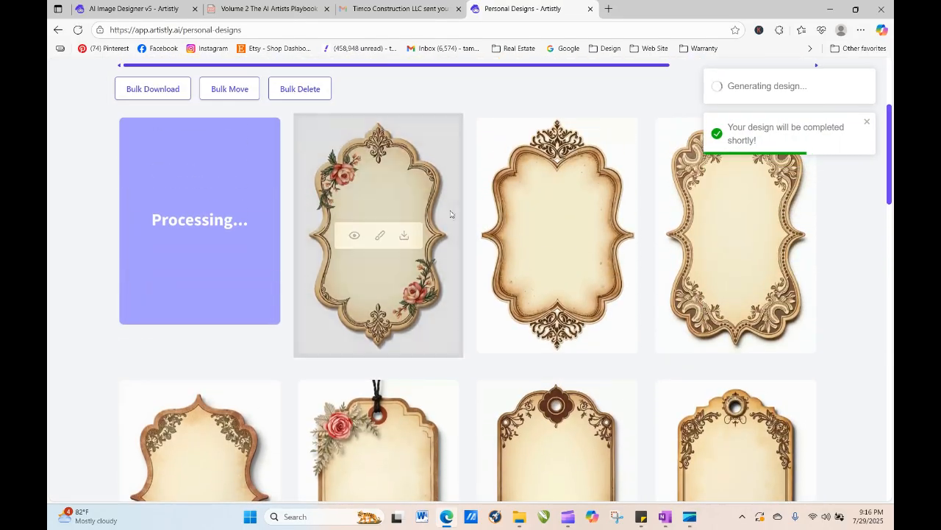
click(77, 29)
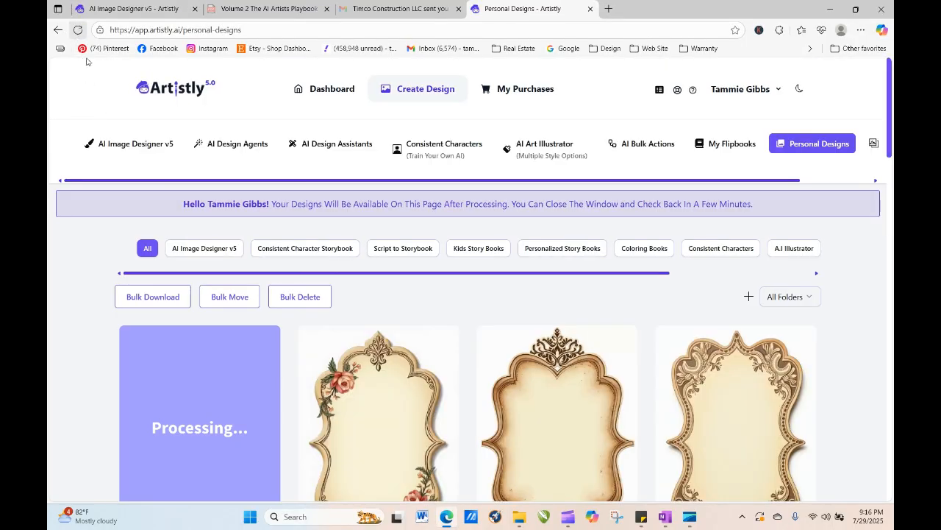
click(77, 30)
mouse_move(741, 387)
click(77, 30)
click(77, 30)
click(78, 30)
click(77, 30)
click(77, 29)
click(78, 30)
- Filter the personal designs to the Floral 1 folder
click(777, 295)
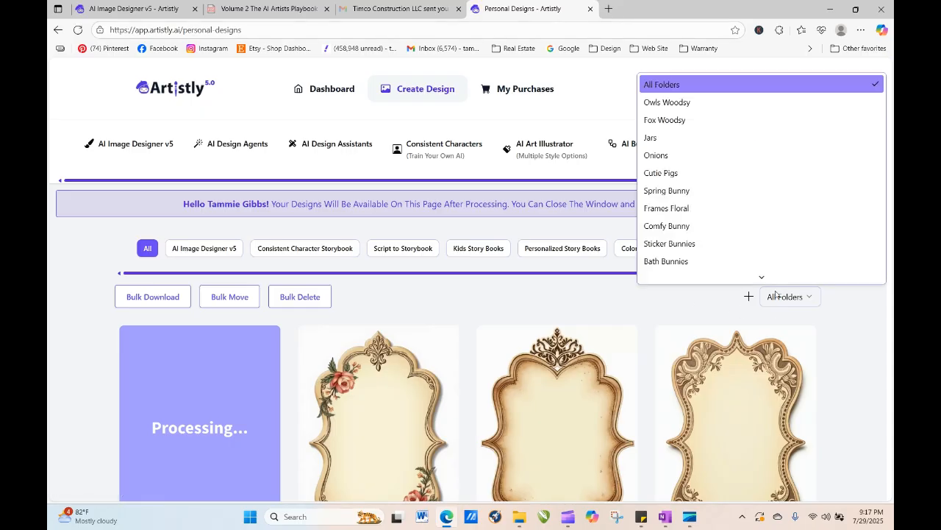
text(fl)
key(Return)
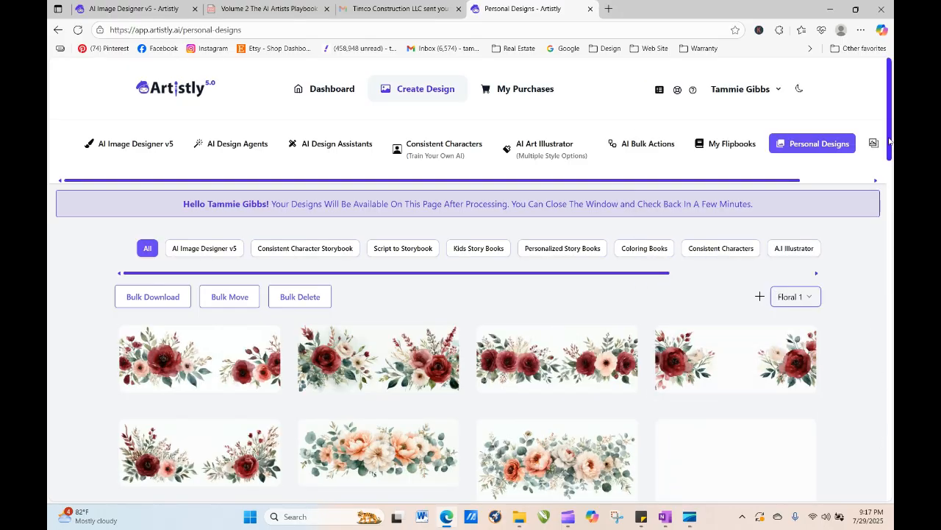
- Load more designs in the Floral 1 folder and browse them for a design to reuse
drag(889, 140, 883, 523)
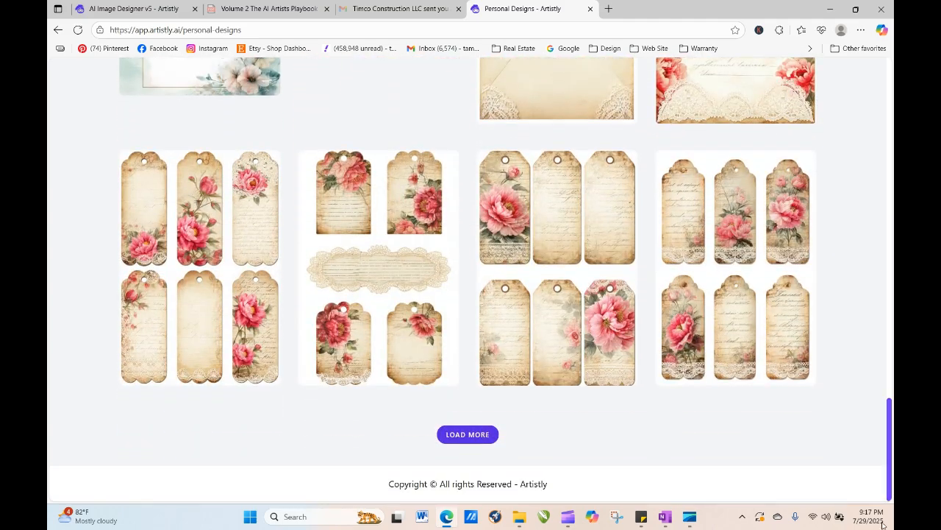
click(465, 435)
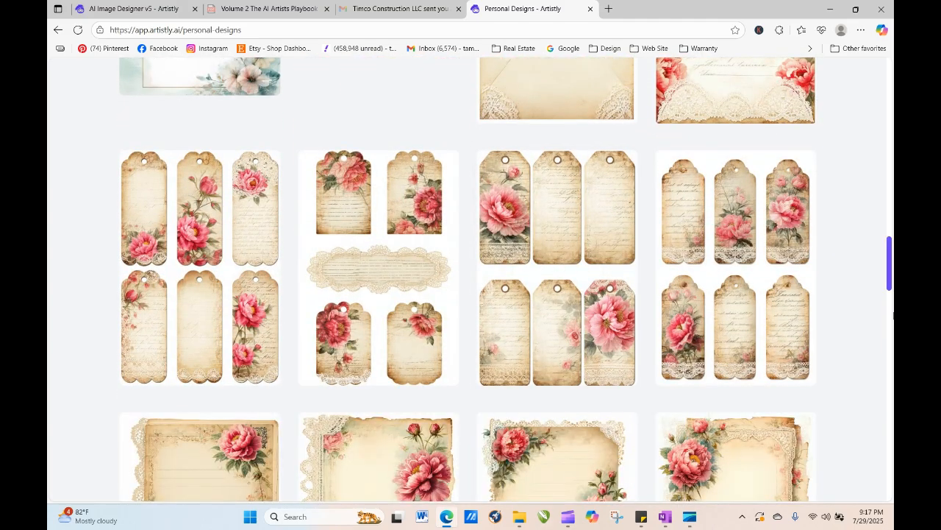
mouse_move(891, 281)
mouse_down()
mouse_move(893, 388)
mouse_move(879, 519)
mouse_move(852, 524)
mouse_up()
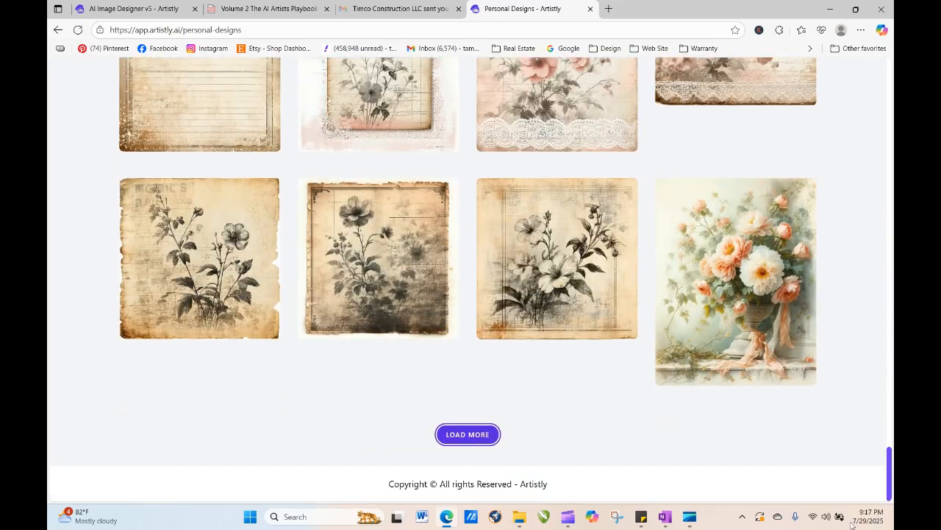
click(464, 436)
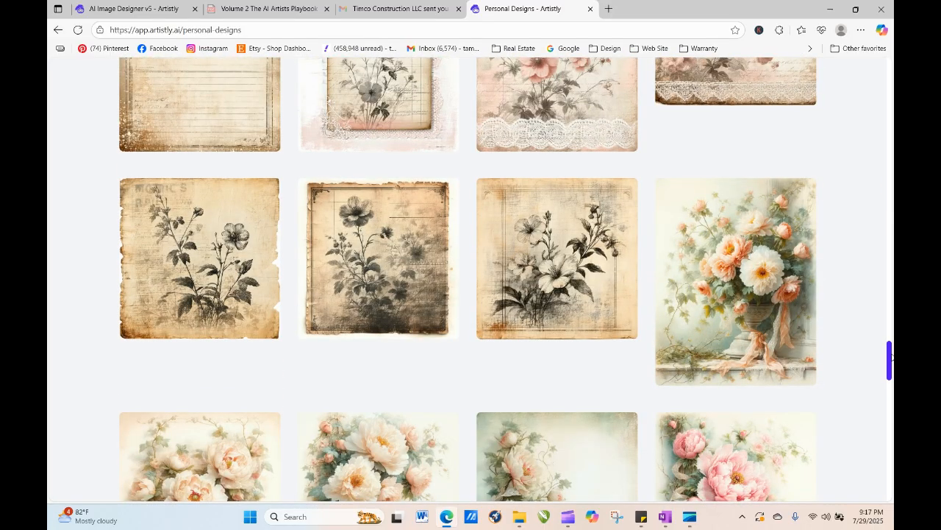
drag(890, 361, 890, 481)
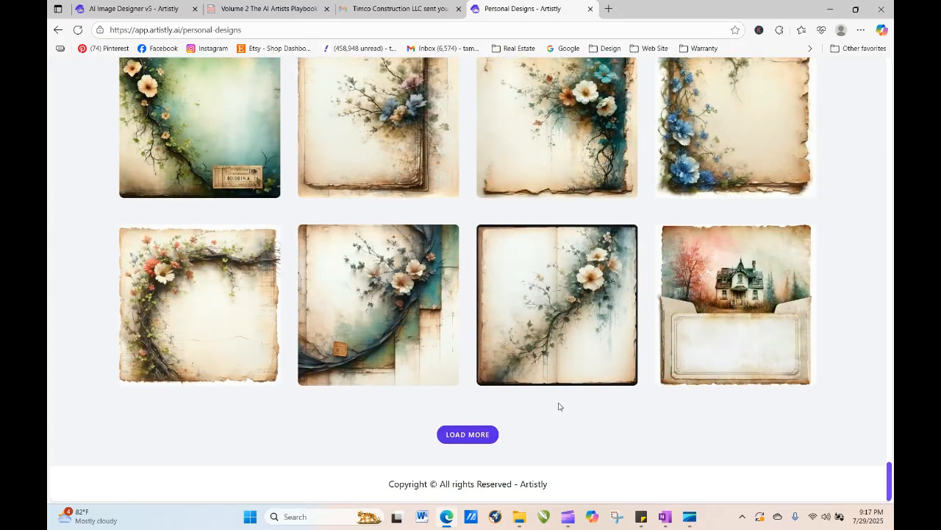
click(468, 434)
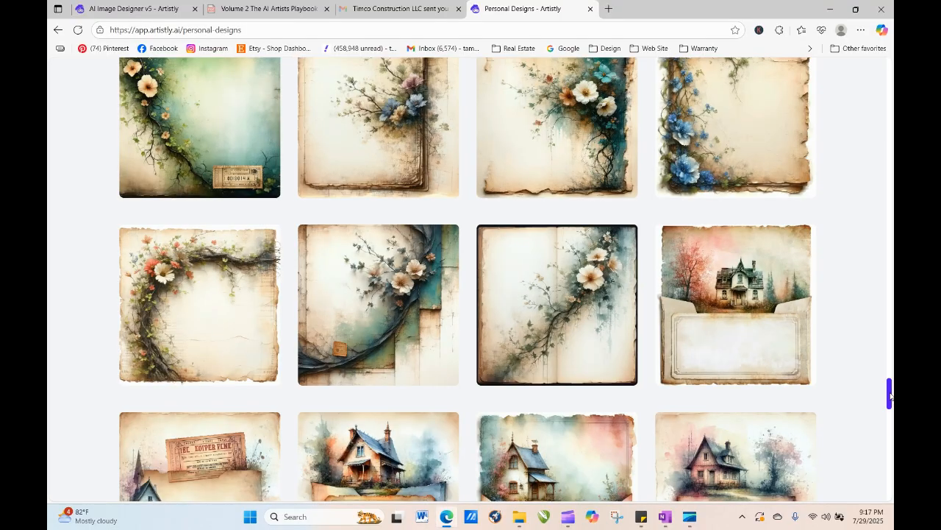
drag(890, 396, 890, 486)
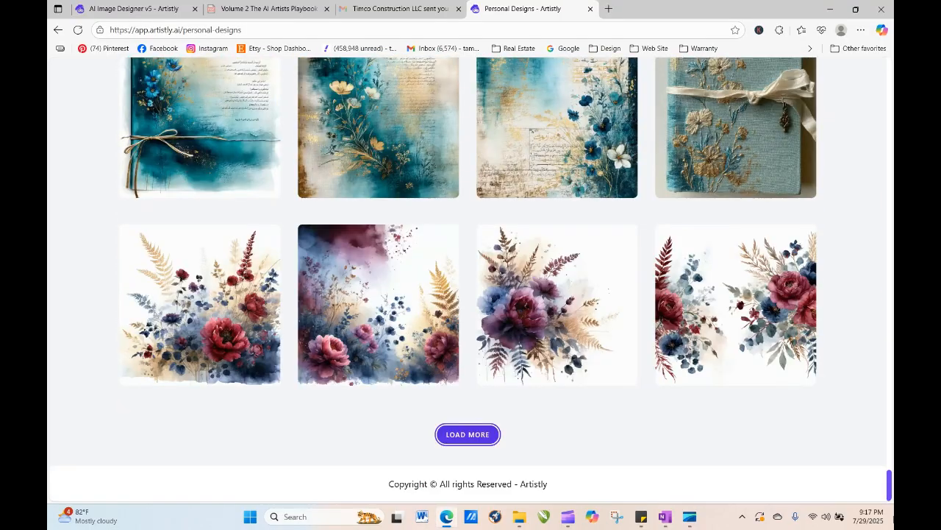
click(469, 433)
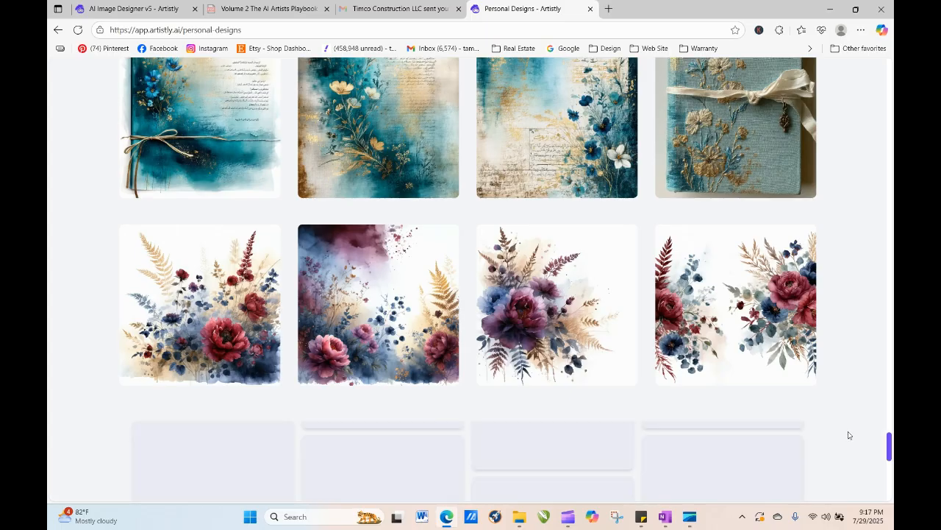
drag(890, 412, 891, 431)
- Open the Trailing Bouquet watercolor design, copy its design prompt, and close the details
click(533, 176)
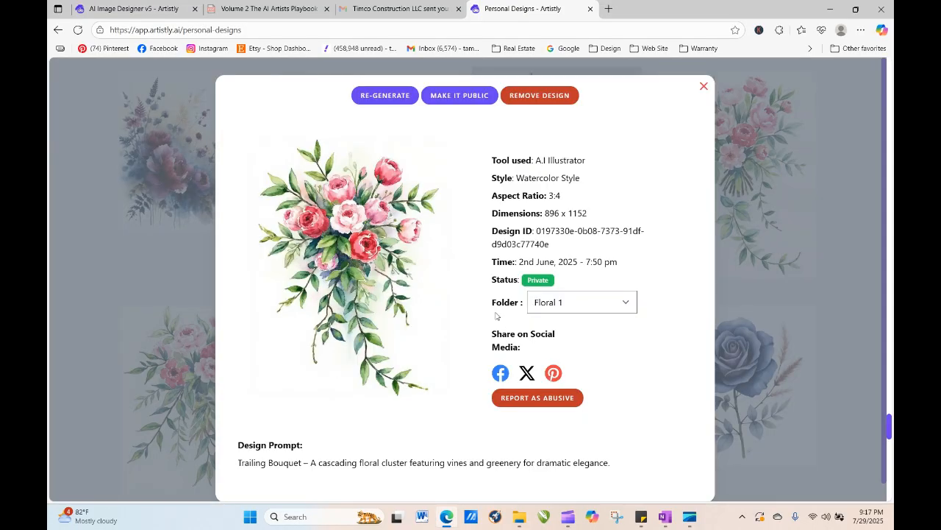
drag(238, 463, 637, 462)
right_click(552, 463)
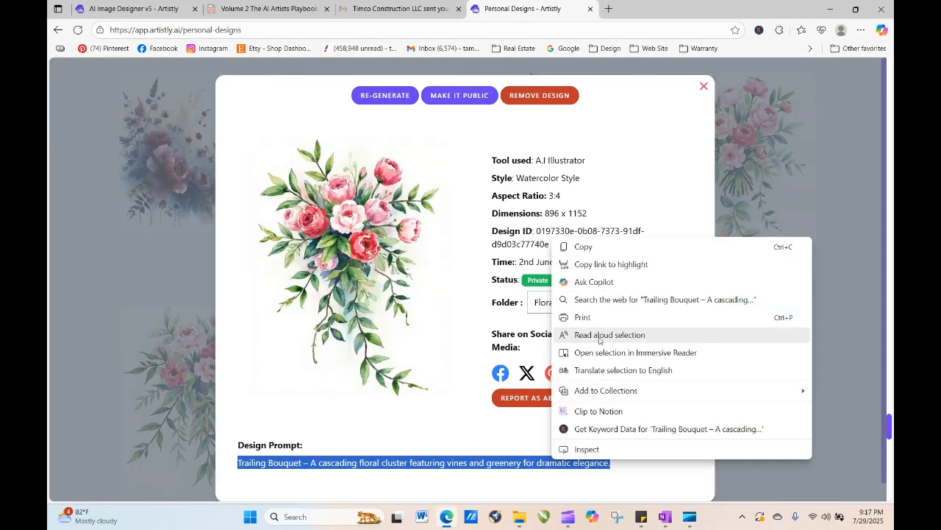
click(606, 247)
click(704, 88)
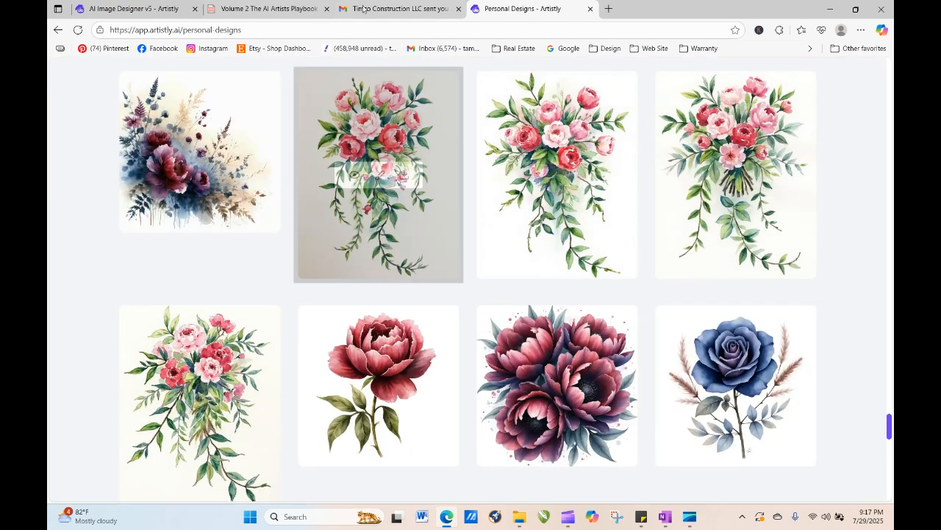
- Paste the Trailing Bouquet prompt over the selected prompt in the AI Image Designer v5 tab
click(158, 14)
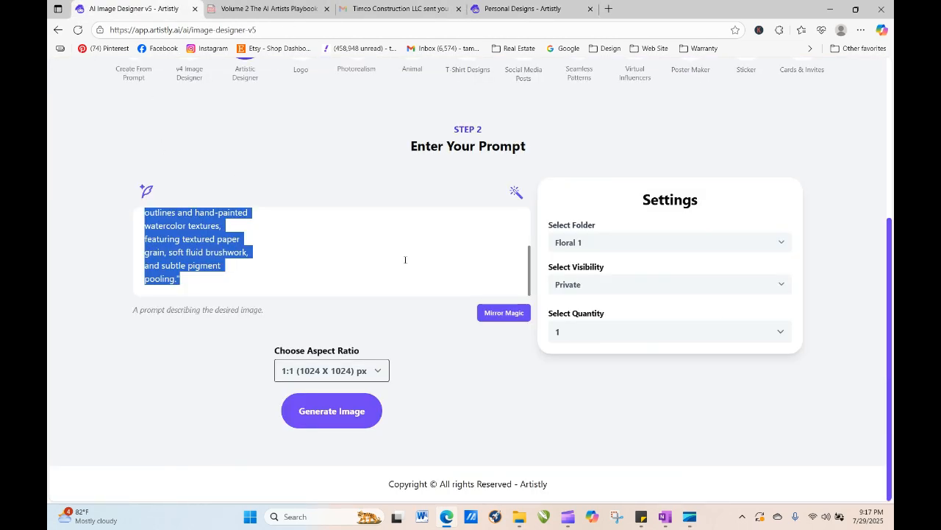
right_click(199, 234)
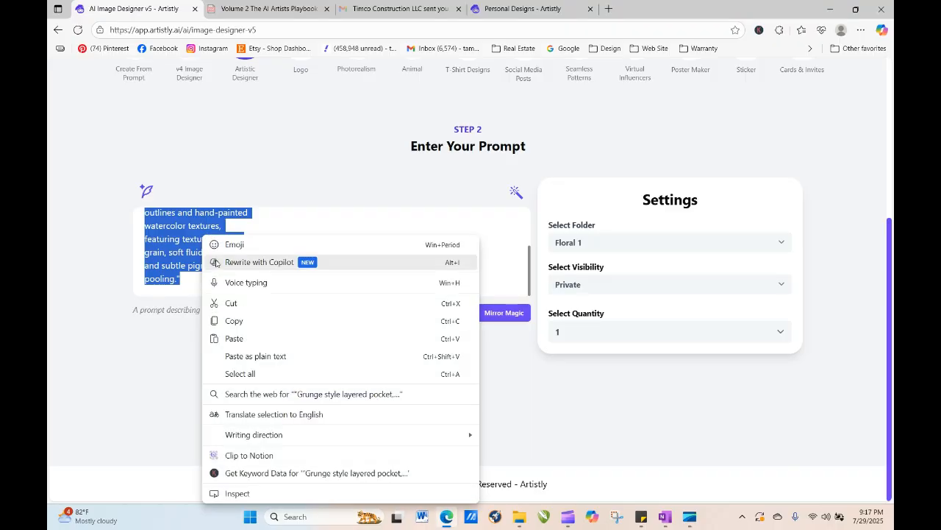
click(232, 336)
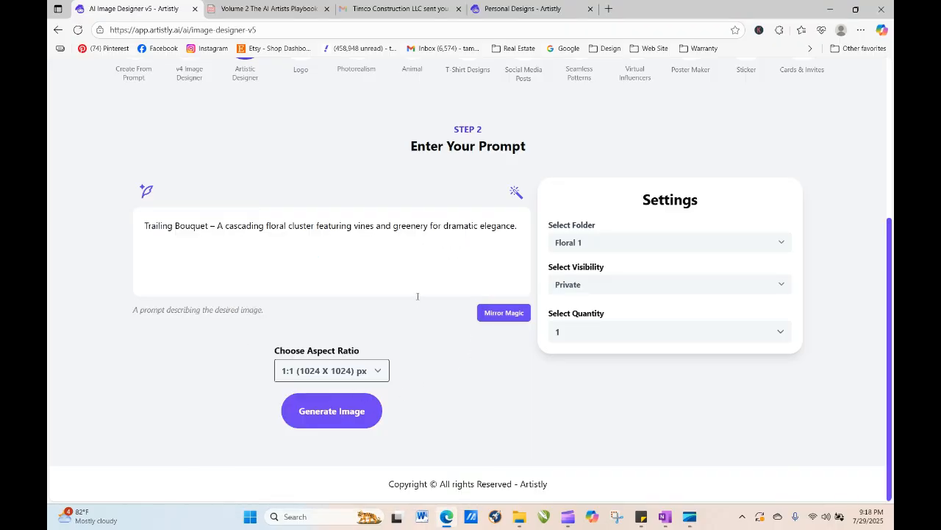
- Load the Summer sample in T-Shirt Designs, replace its prompt with the Trailing Bouquet prompt, and generate the image
drag(890, 280, 890, 118)
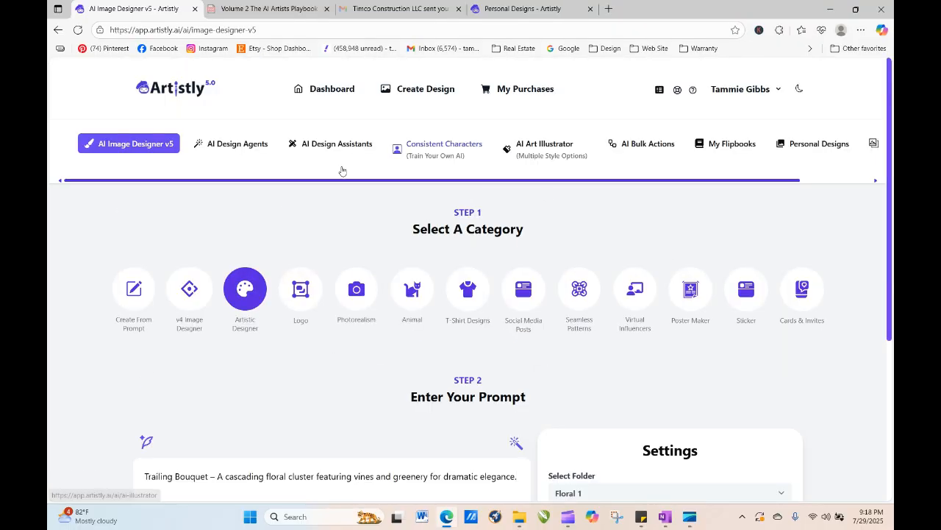
click(468, 289)
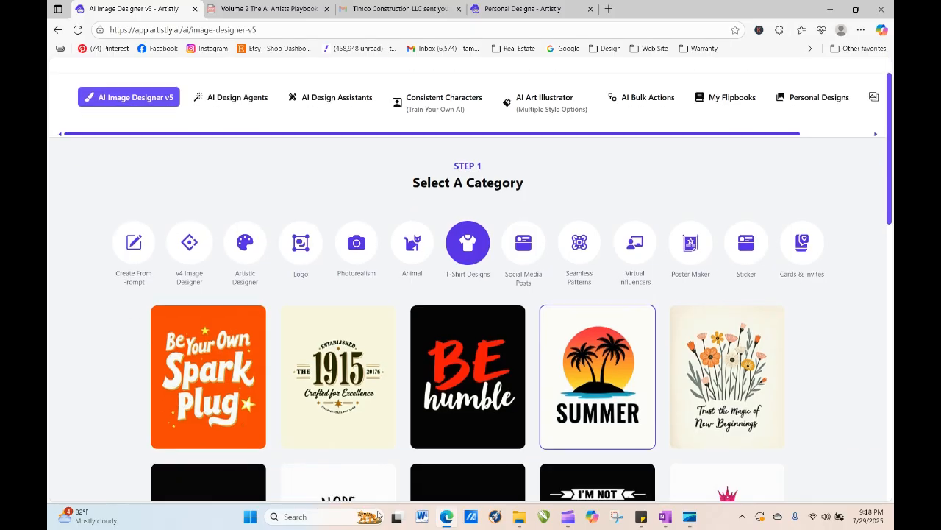
click(611, 432)
drag(148, 168, 268, 215)
right_click(198, 188)
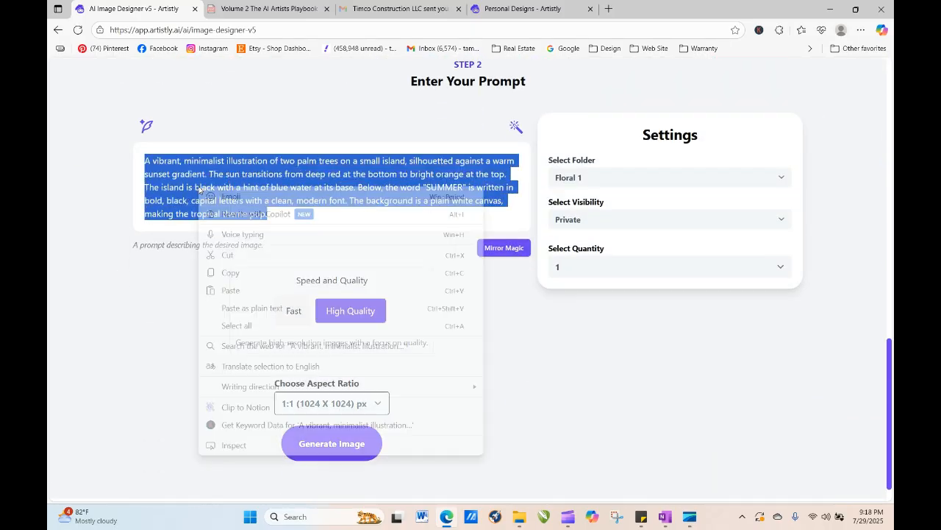
click(236, 294)
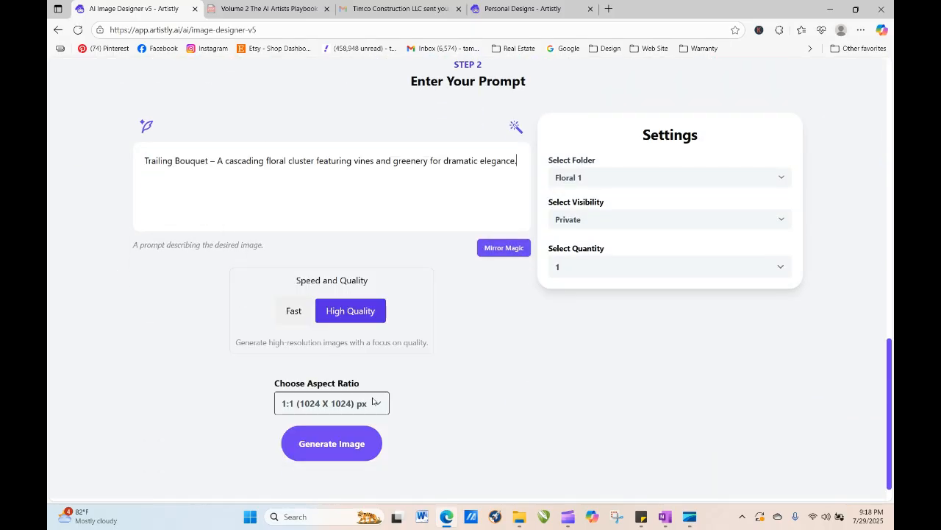
click(348, 445)
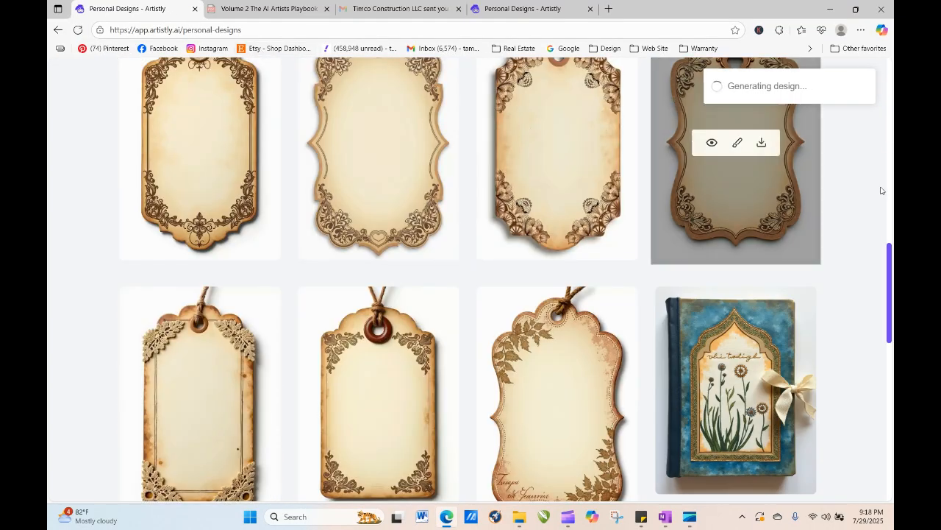
- Reload the designs page, open the new grunge pocket design, and regenerate it in the image designer
click(77, 29)
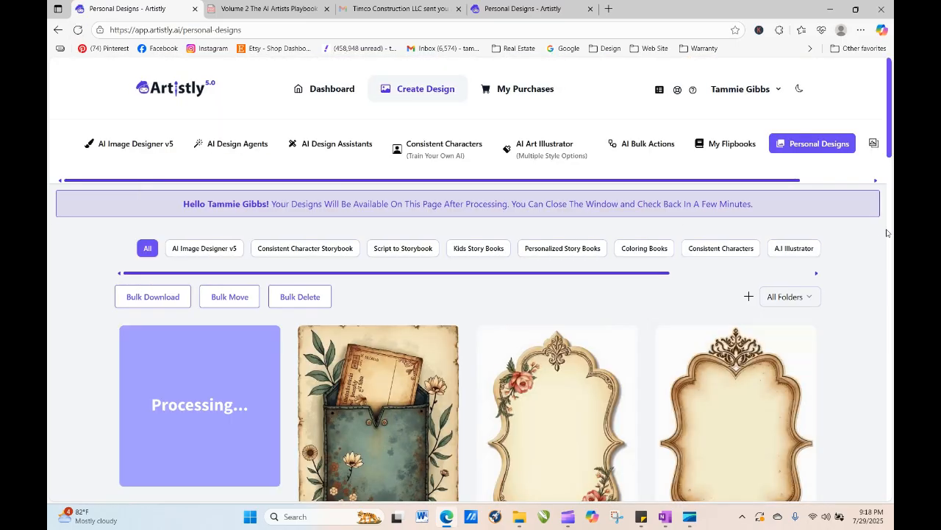
scroll(488, 240, down, 2)
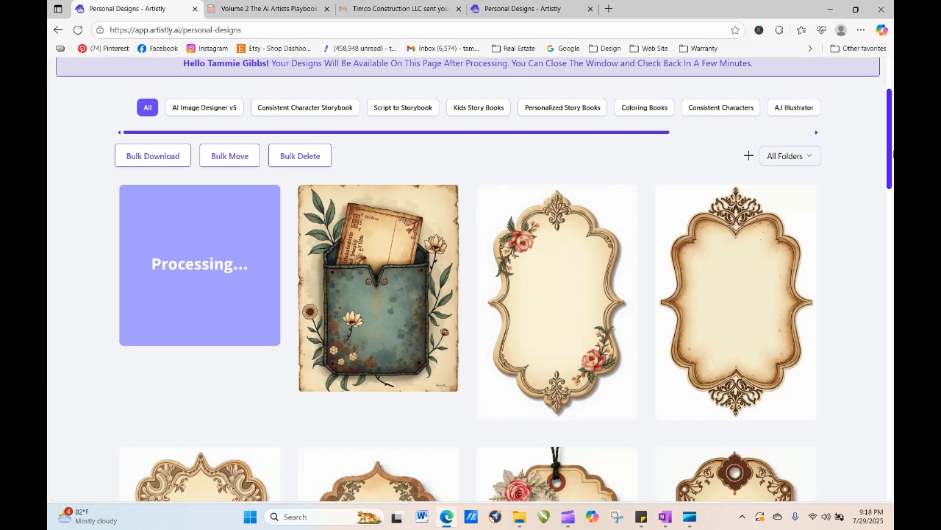
click(354, 289)
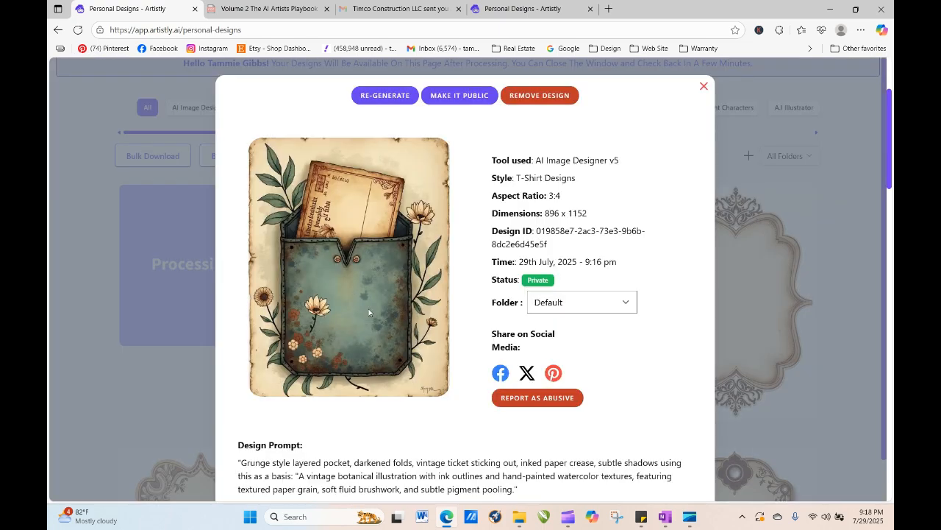
click(384, 96)
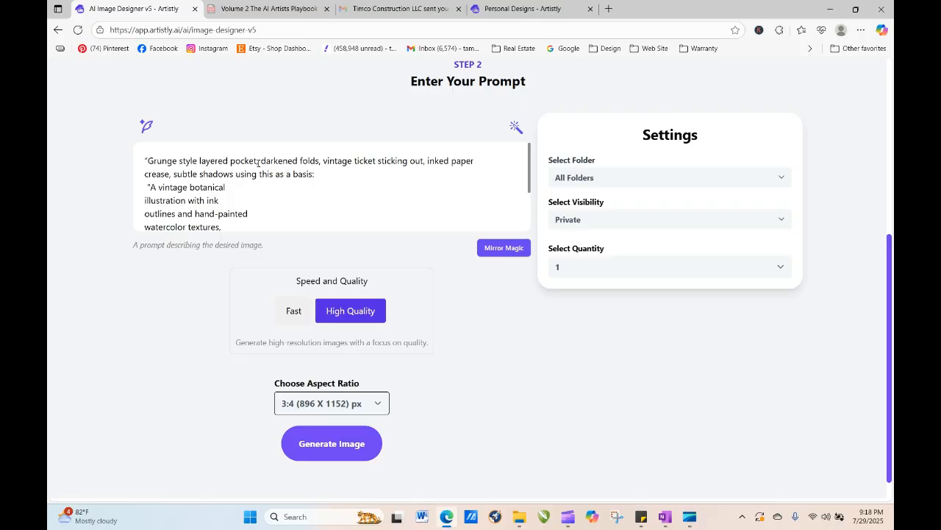
- Insert "with" before "darkened folds" in the grunge pocket prompt
click(261, 161)
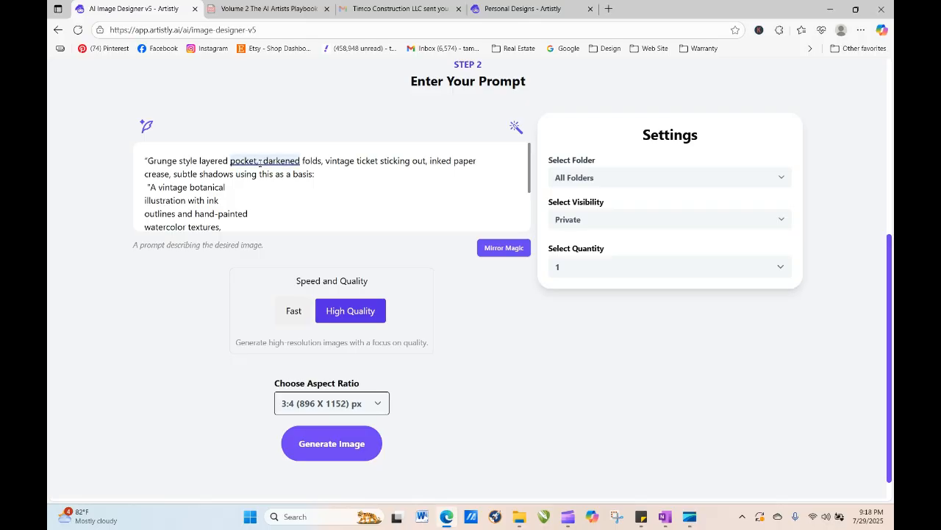
text(with)
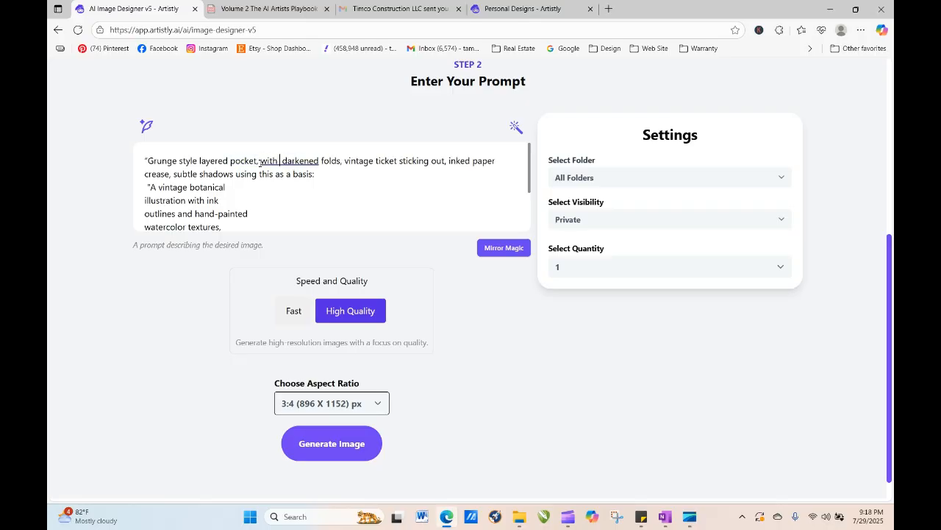
key(BackSpace)
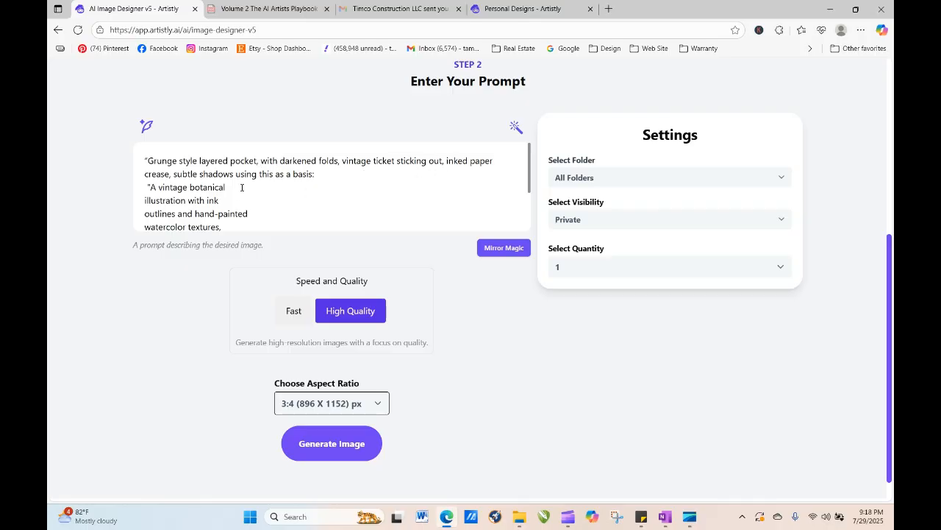
- Prefix the prompt with "flat lay:"
text(flatla)
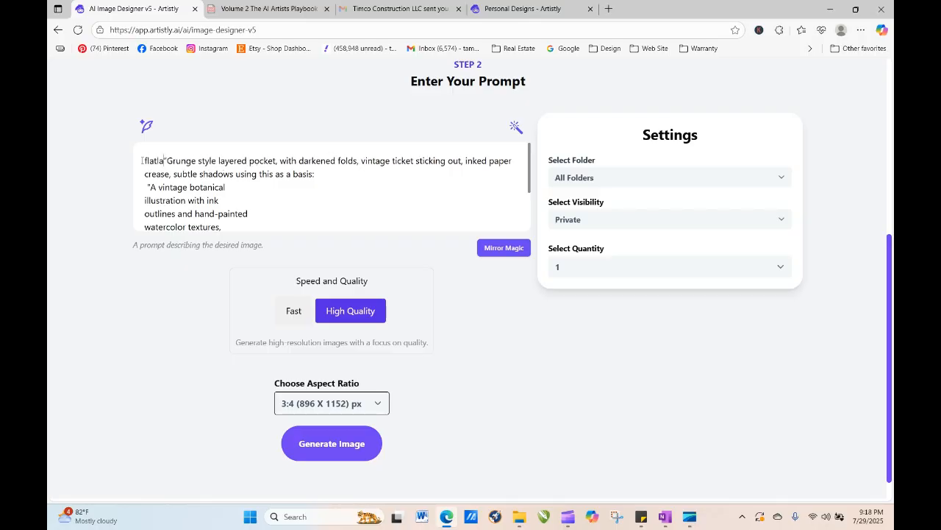
key(BackSpace)
key(BackSpace)
text(lay:)
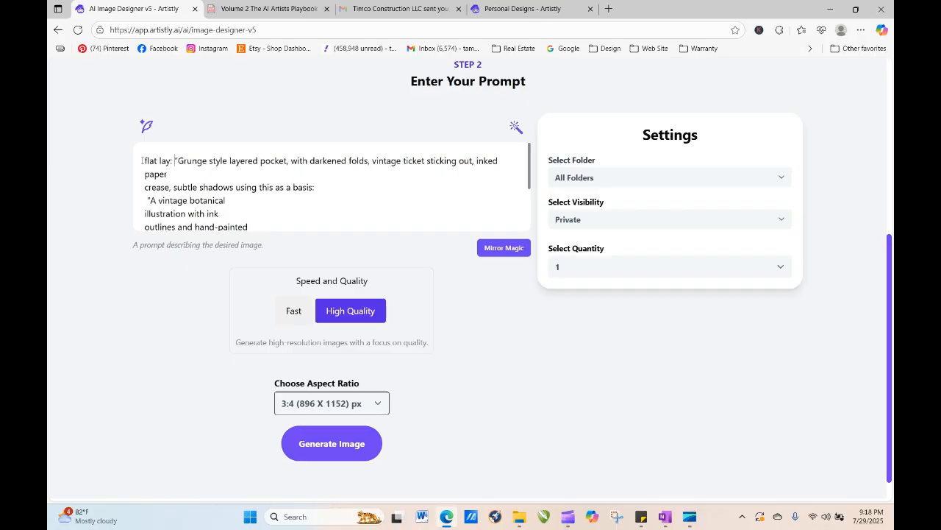
- Rejoin the split "inked paper crease" line and start the quoted botanical basis on a new line
click(174, 178)
key(Delete)
mouse_move(175, 178)
mouse_down()
mouse_move(282, 200)
mouse_move(300, 192)
mouse_up()
click(301, 189)
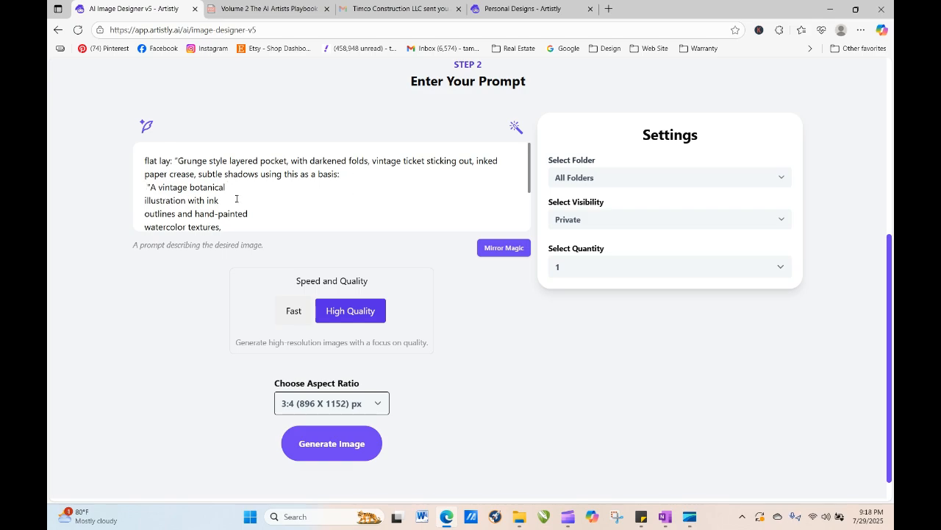
key(Return)
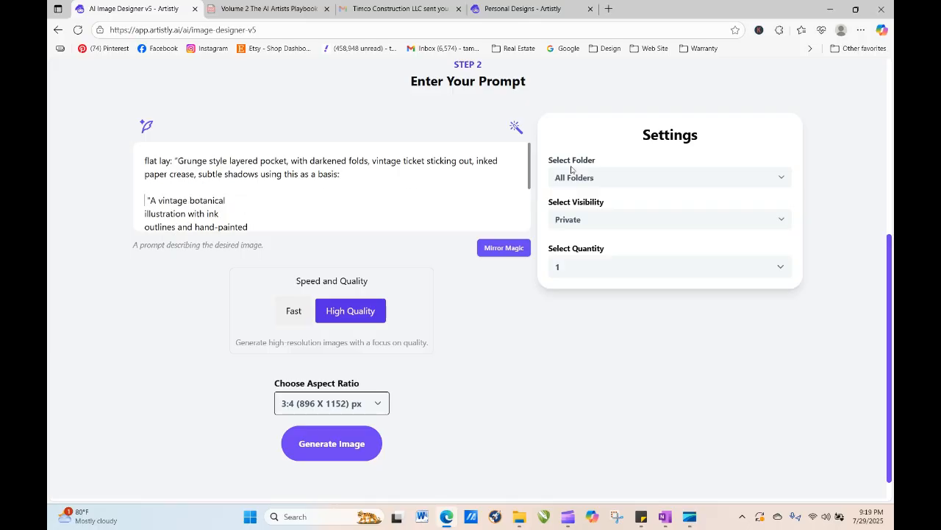
- Delete the quoted vintage botanical basis text from the end of the prompt
scroll(528, 213, down, 2)
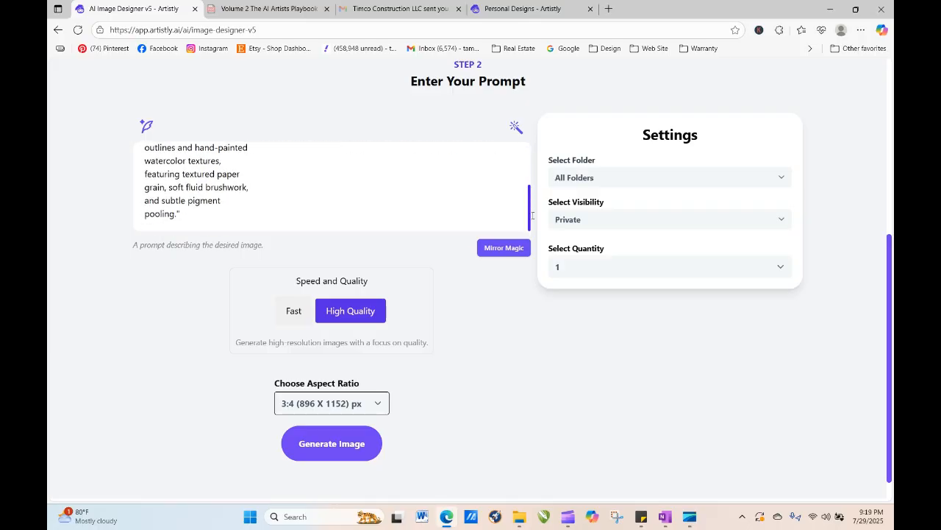
drag(177, 213, 145, 193)
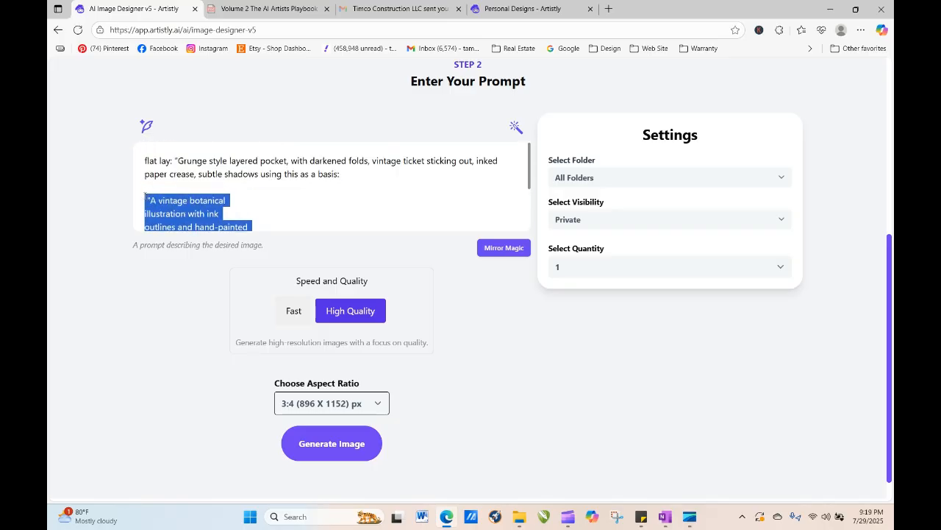
key(BackSpace)
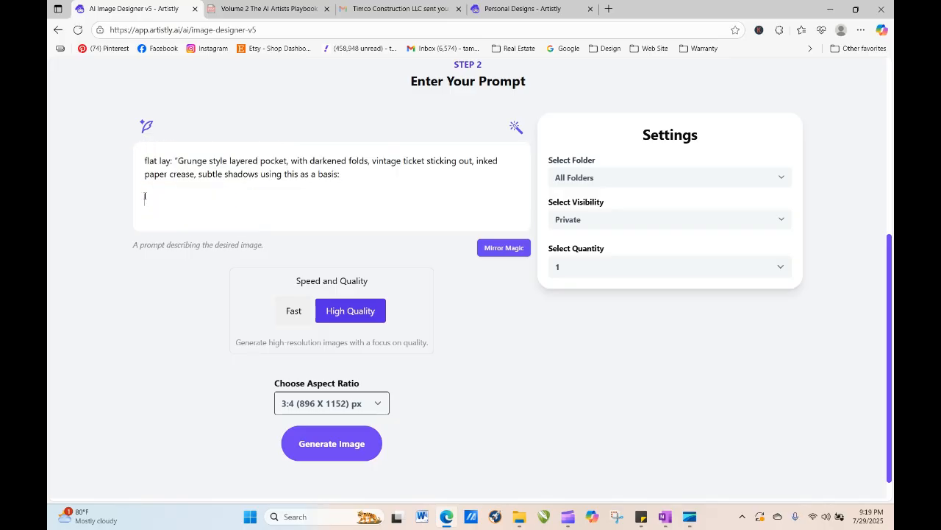
- Generate an image from the revised flat lay grunge pocket prompt
click(342, 443)
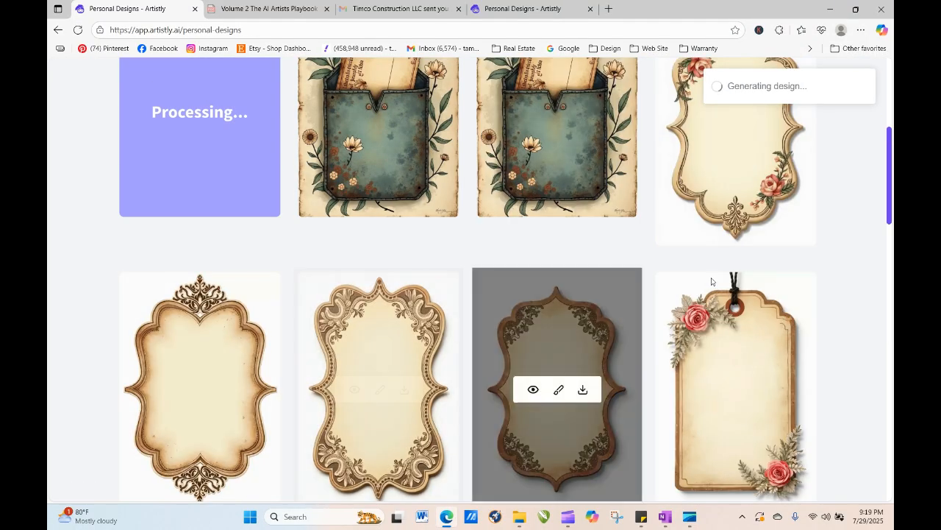
drag(891, 183, 891, 150)
- Regenerate the Trailing Bouquet design, prefixing its prompt with "Watercolor,"
click(354, 237)
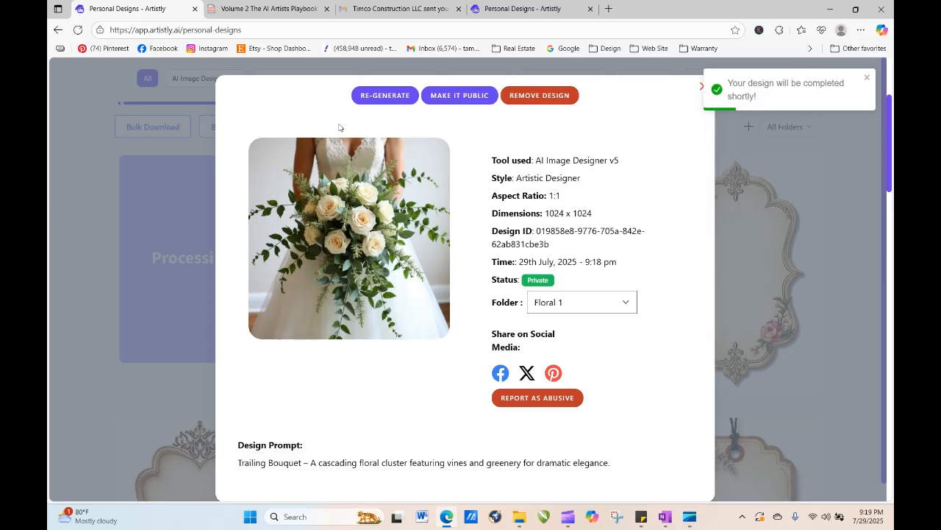
click(366, 98)
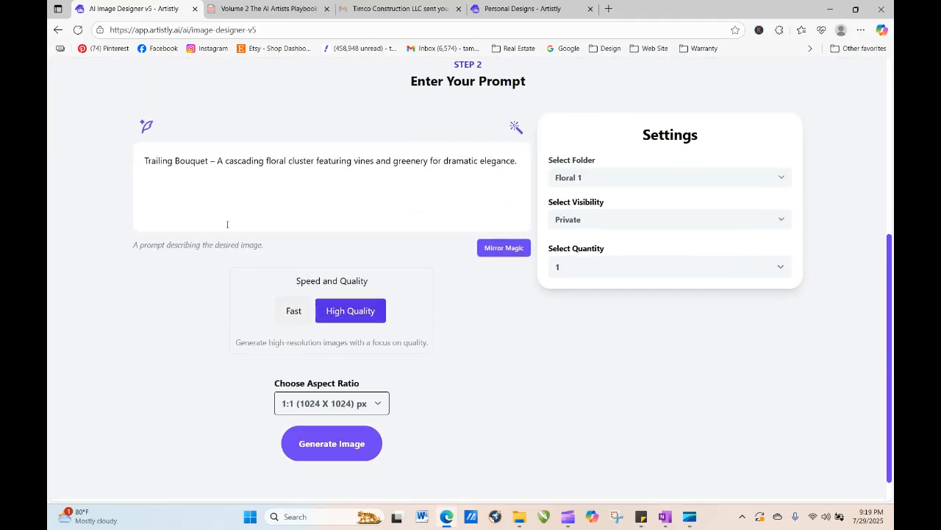
click(145, 160)
text(Watercolor)
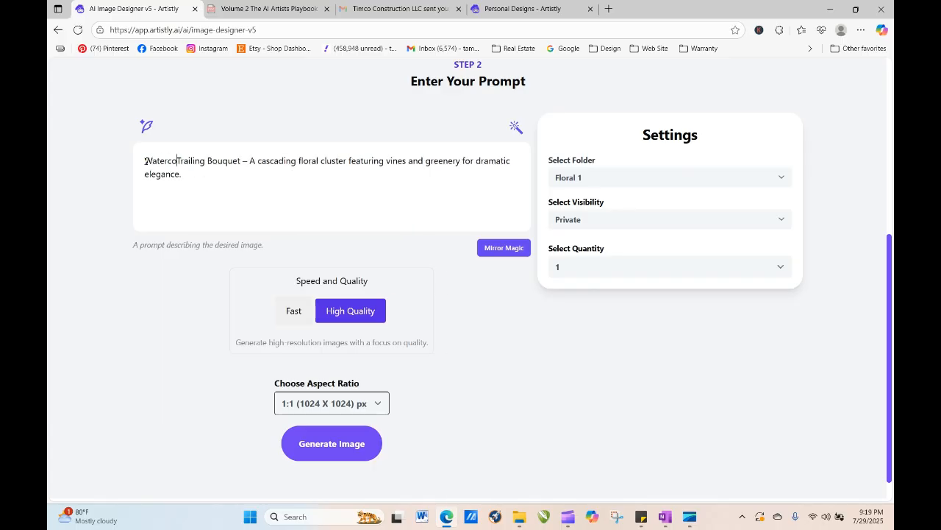
text(,)
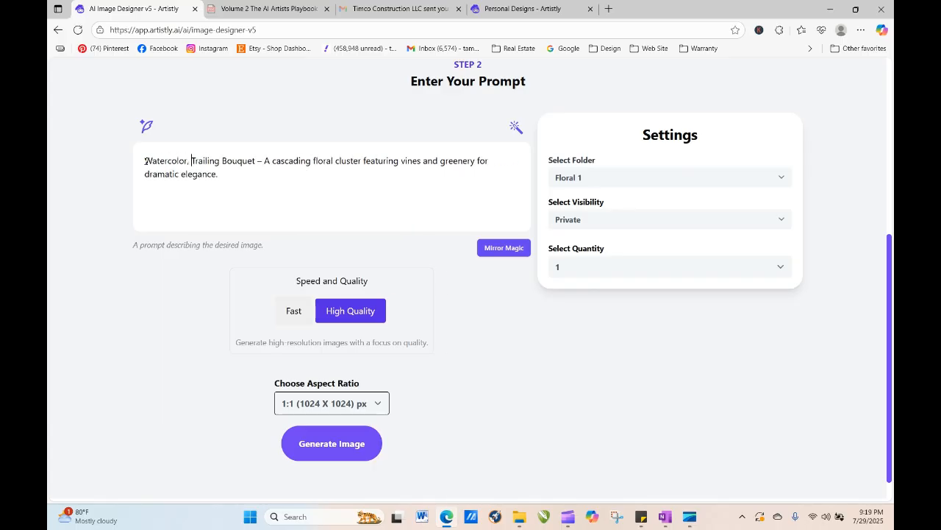
- Insert "featuring" after the dash in the Trailing Bouquet prompt
click(264, 160)
text(featuring)
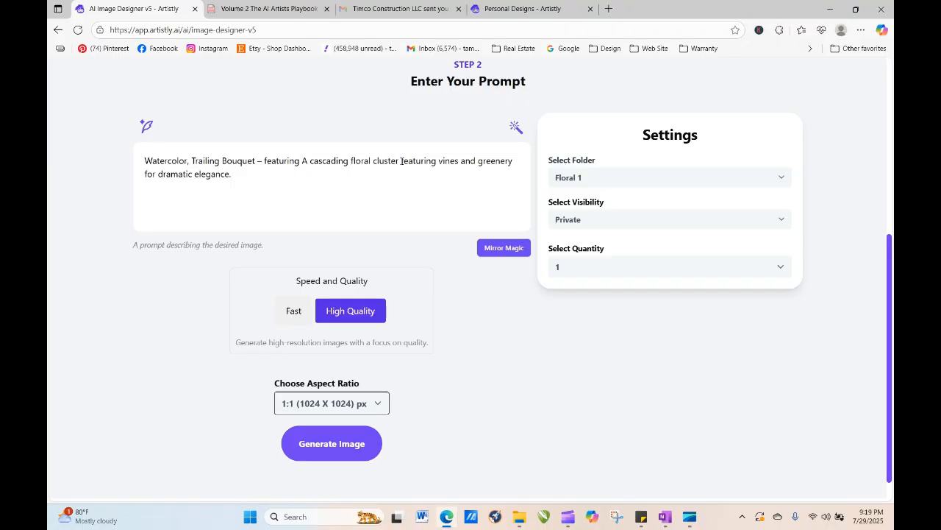
- Replace "featuring" after "floral cluster" with "with cabbage roses in a soft pink and"
click(401, 160)
text(Twith)
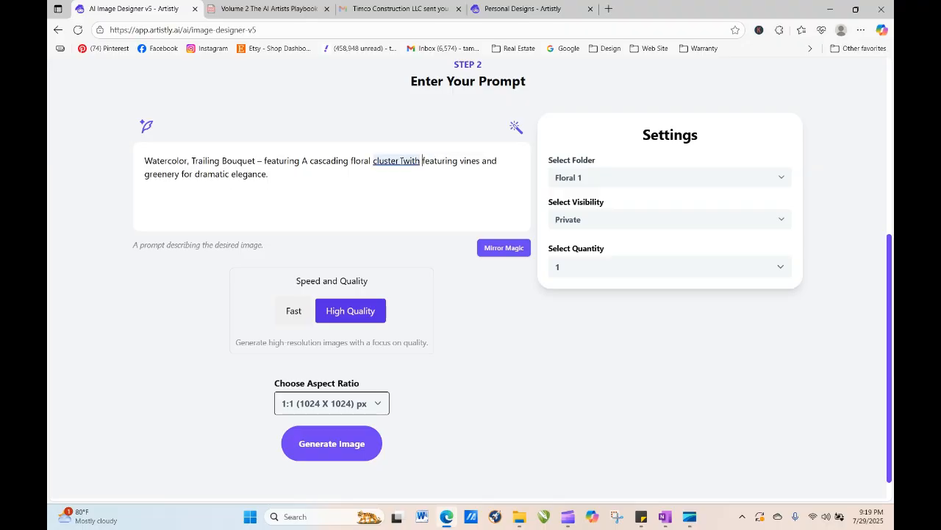
key(BackSpace)
key(BackSpace)
key(BackSpace)
key(BackSpace)
key(BackSpace)
key(BackSpace)
text(with )
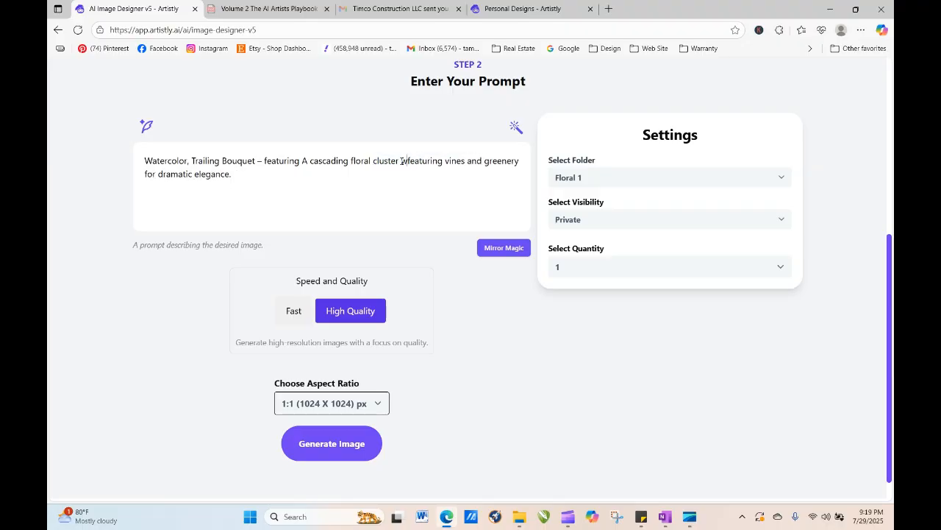
text(cabbage )
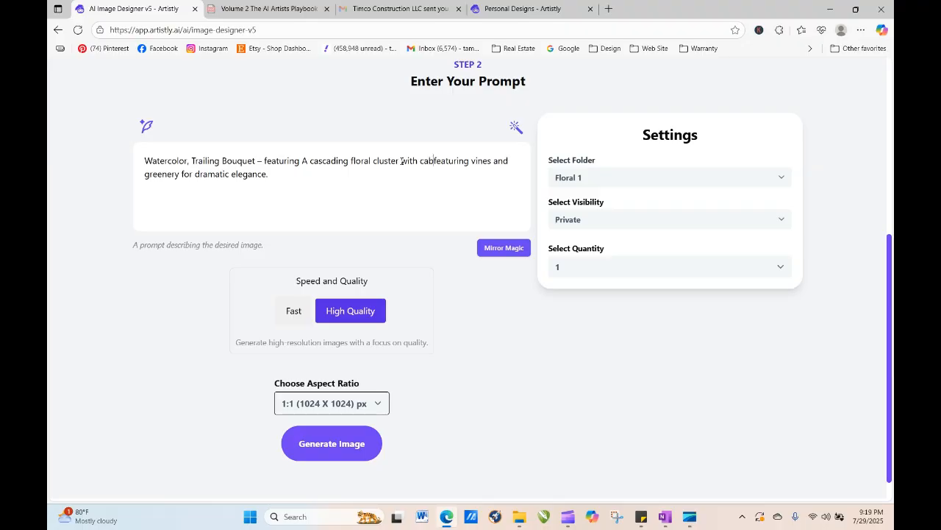
text(roses in a )
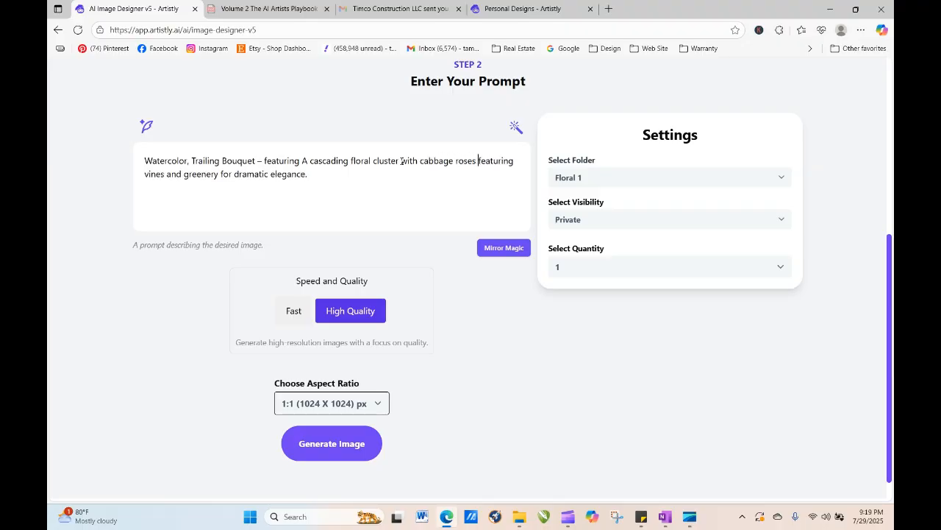
text(soft pink)
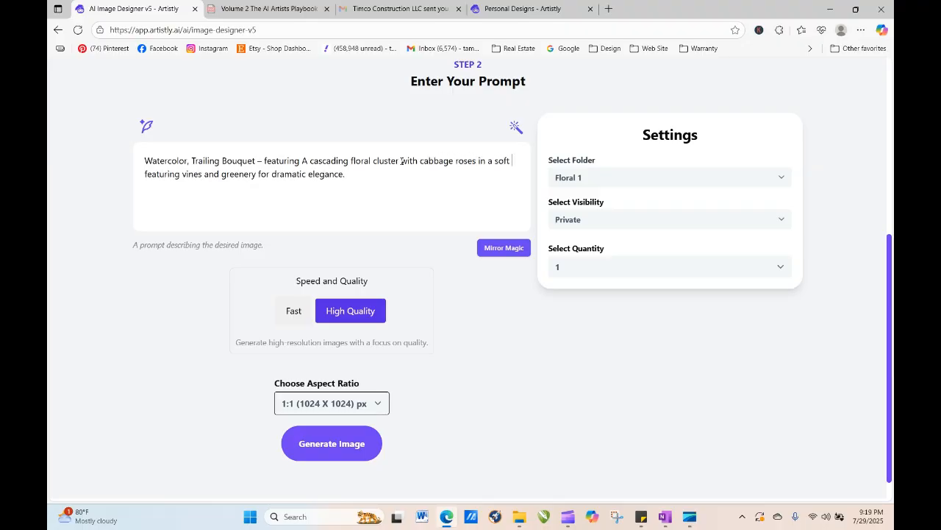
text( and)
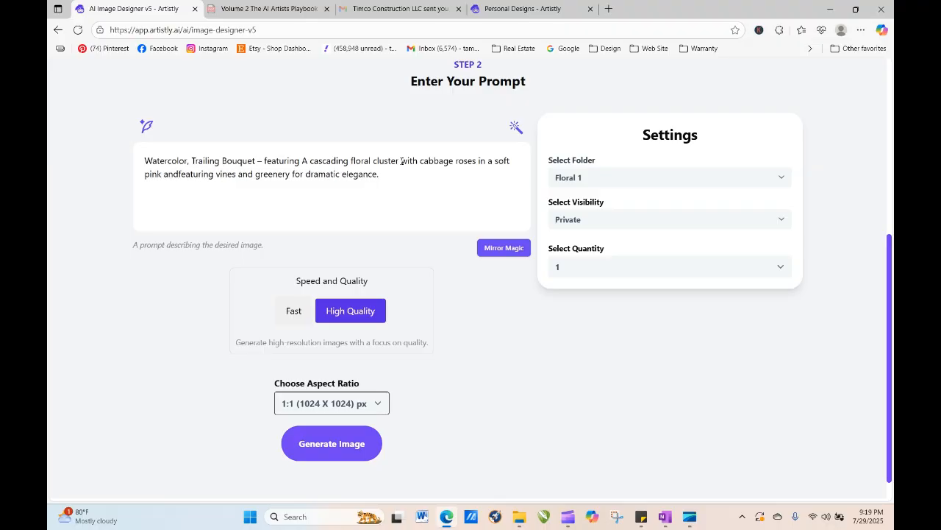
key(Delete)
key(Delete)
key(Delete)
key(Delete)
key(Delete)
key(Delete)
key(Delete)
key(Delete)
key(Delete)
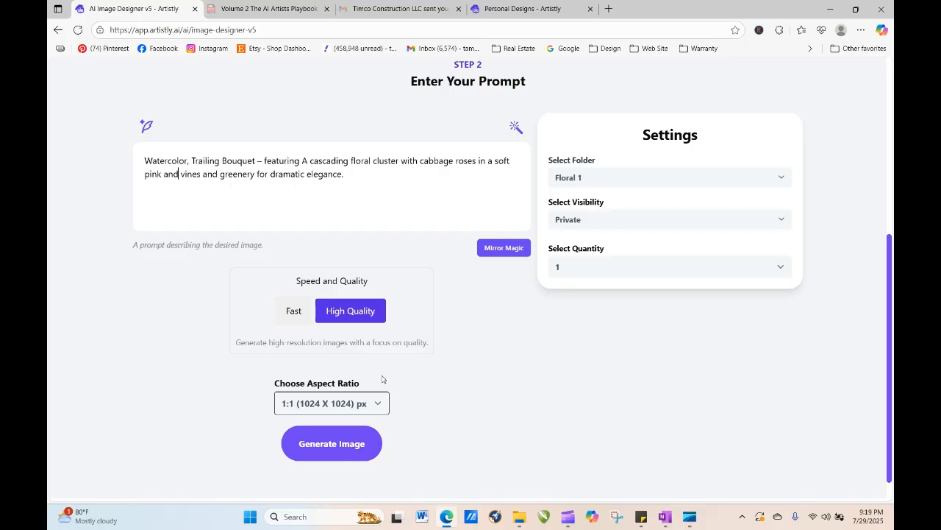
- Set the aspect ratio to 3:4 (896 X 1152) px and generate the bouquet image
click(331, 403)
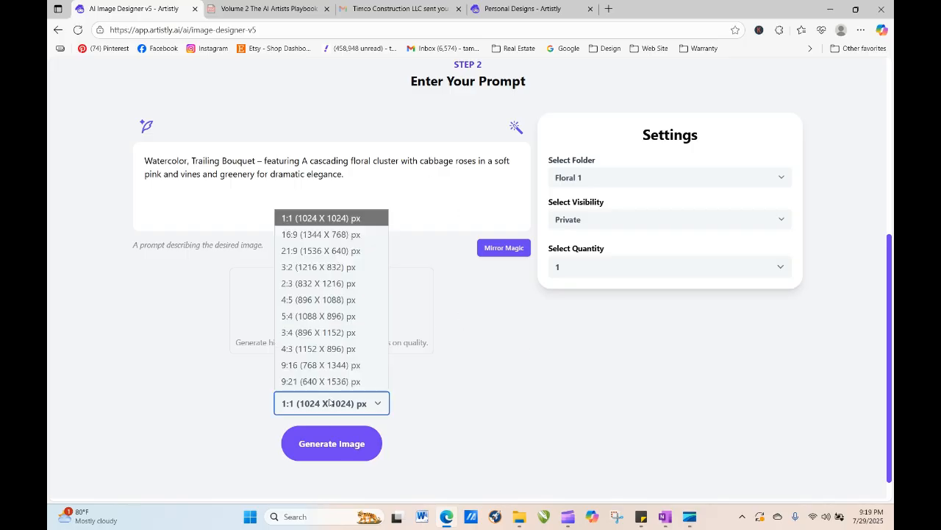
click(332, 335)
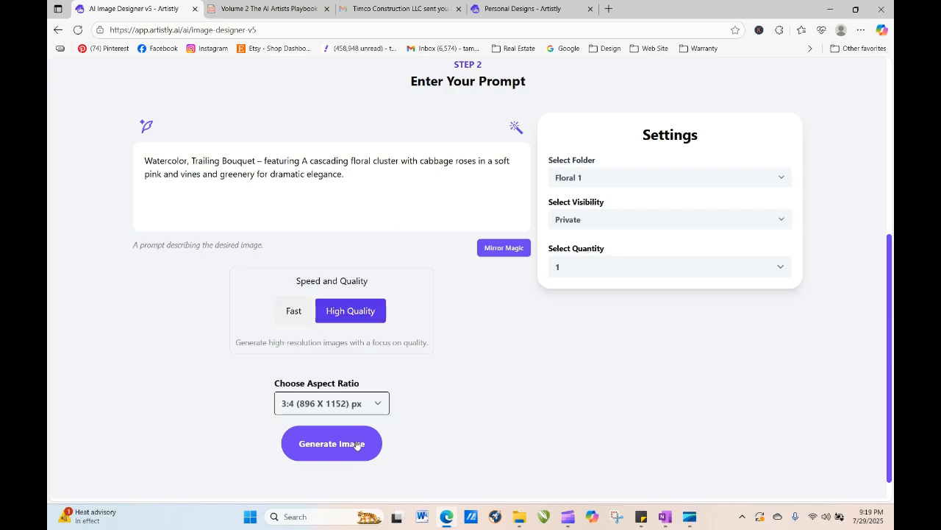
click(356, 446)
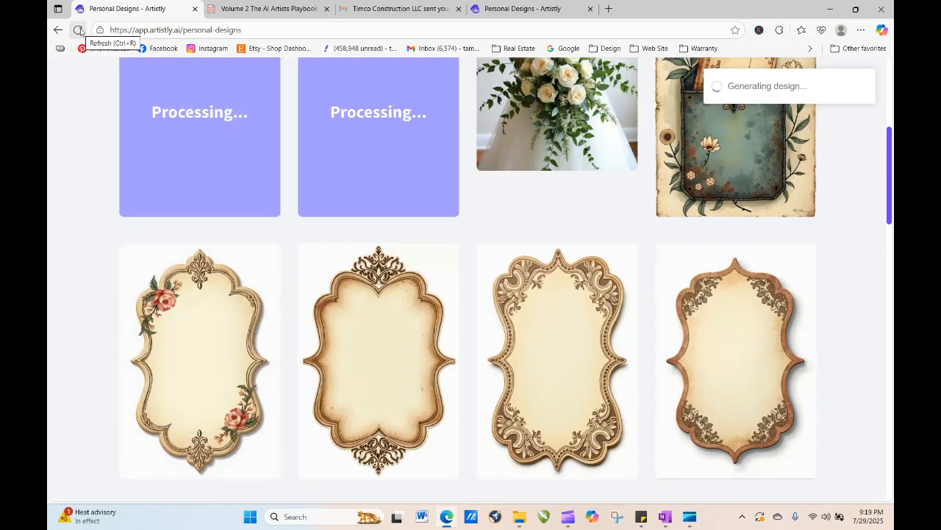
- Refresh the Personal Designs page to check on the processing designs
click(78, 30)
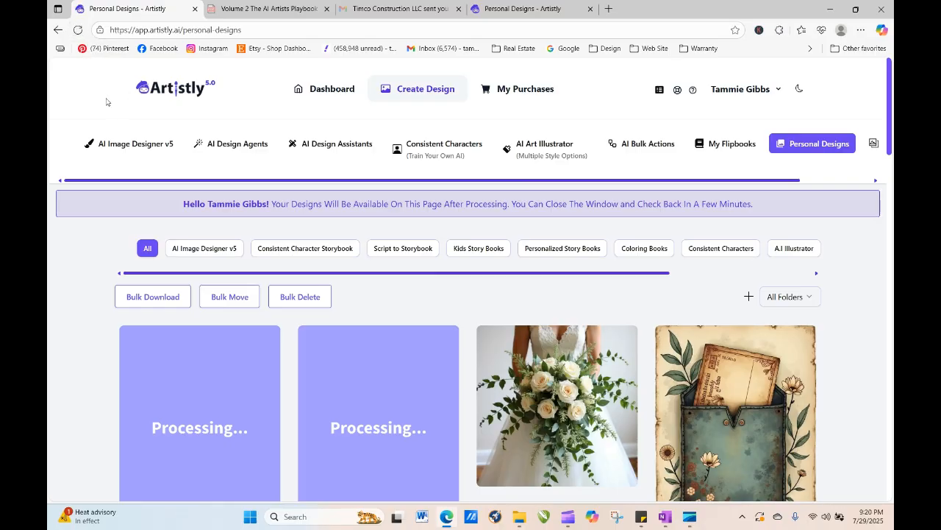
click(78, 29)
click(78, 30)
click(78, 30)
click(78, 30)
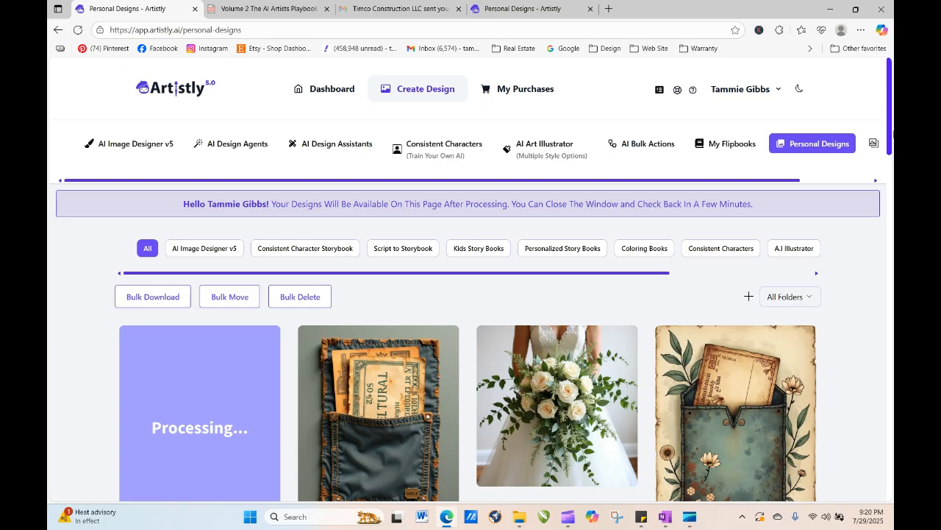
scroll(892, 132, down, 2)
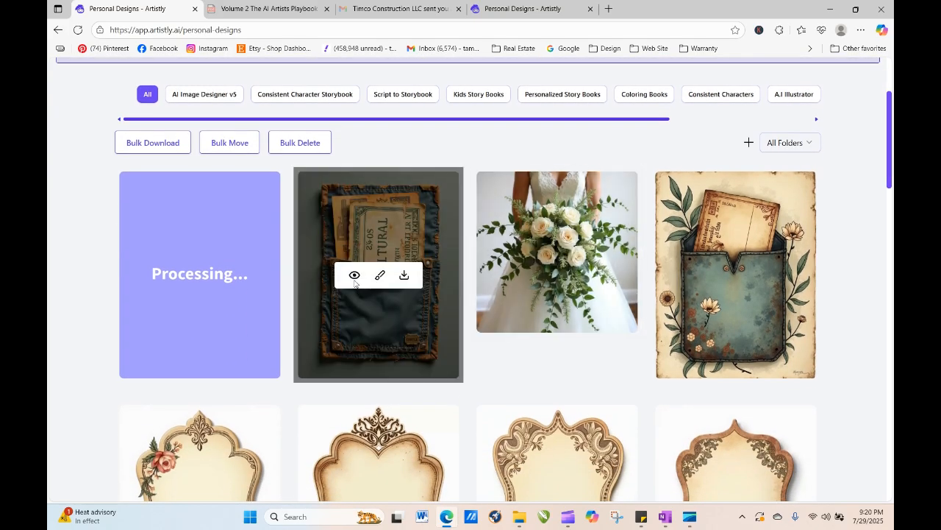
- Regenerate the denim grunge pocket design with "watercolor," prefixed to its prompt
click(355, 276)
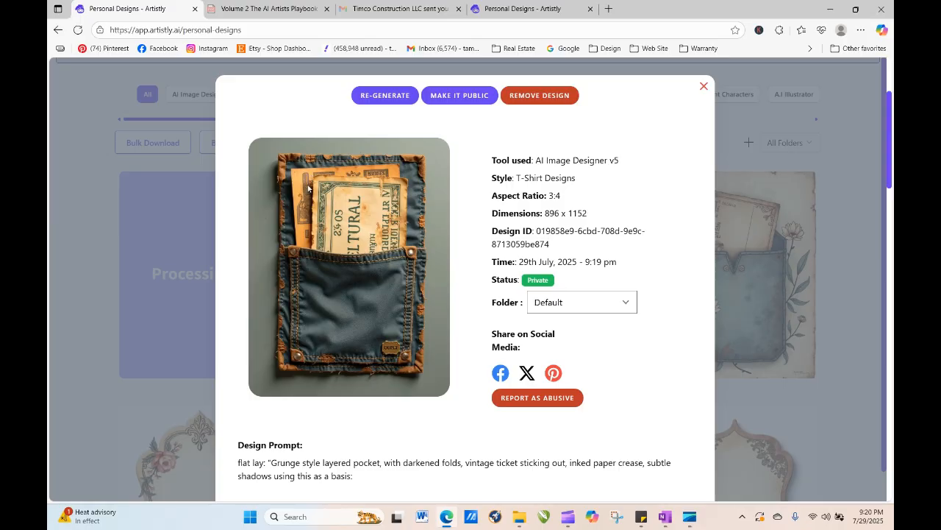
click(385, 95)
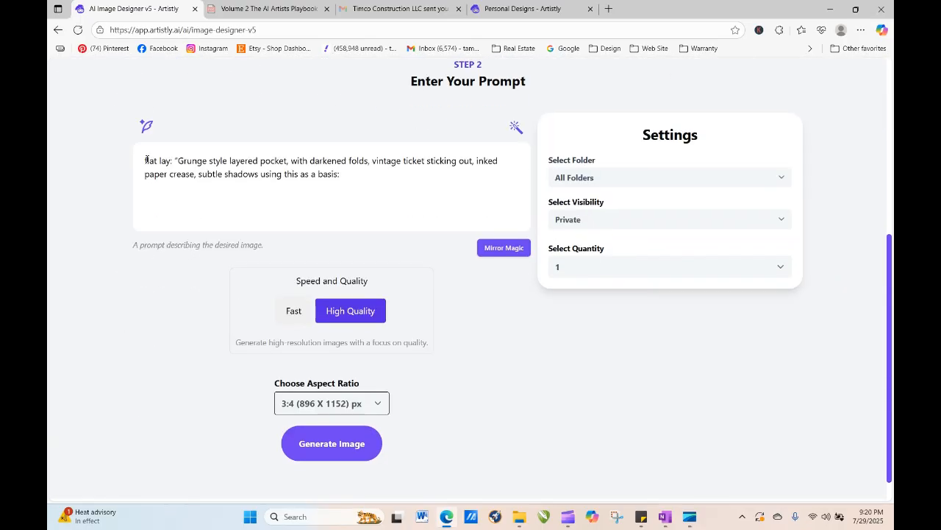
text(watercol)
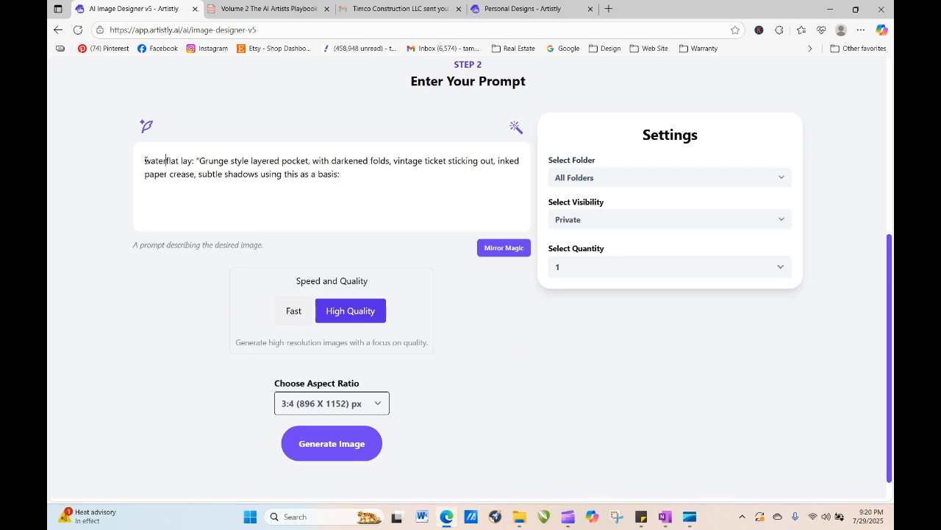
text(or,)
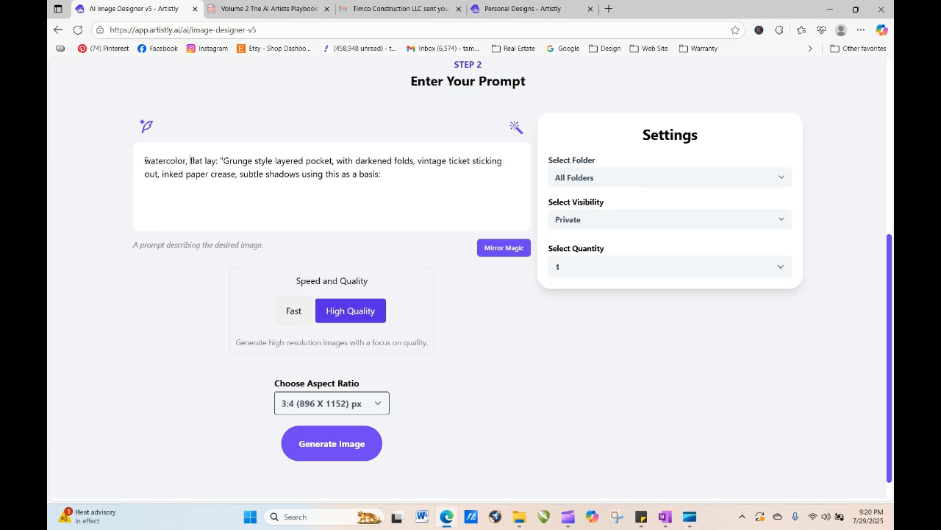
click(314, 450)
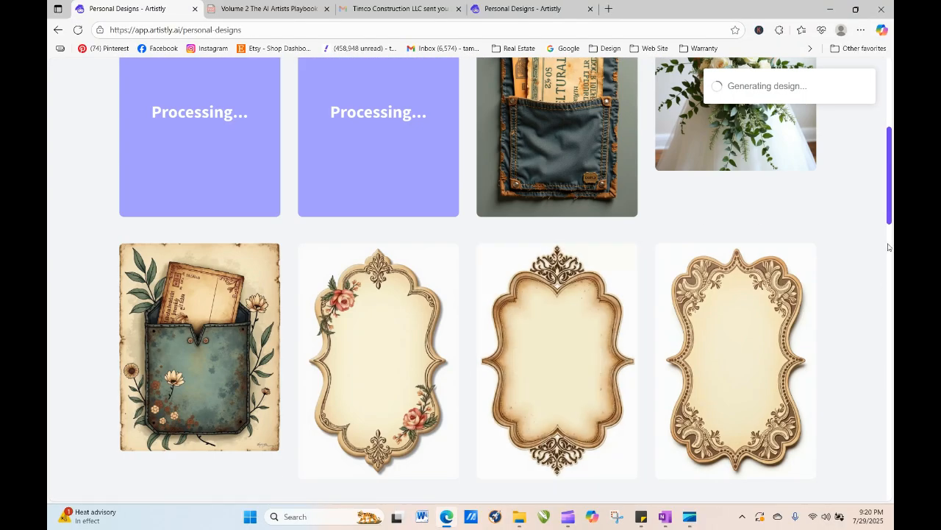
- Remove the original bridal Trailing Bouquet design from the personal designs
drag(890, 217, 889, 183)
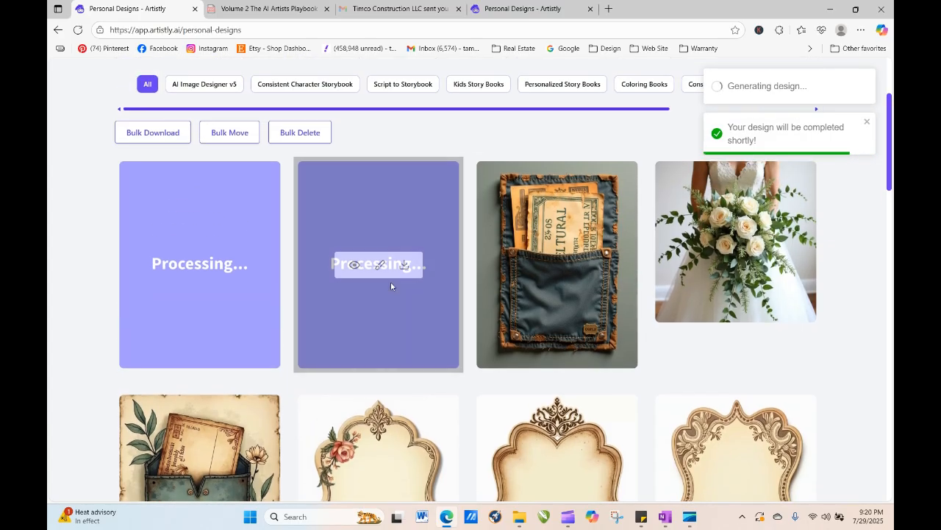
click(78, 30)
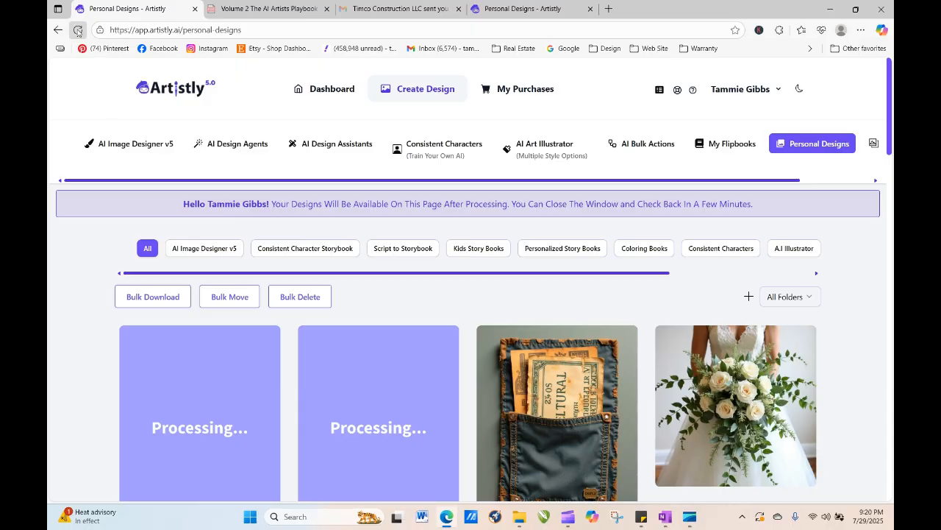
click(78, 30)
click(711, 406)
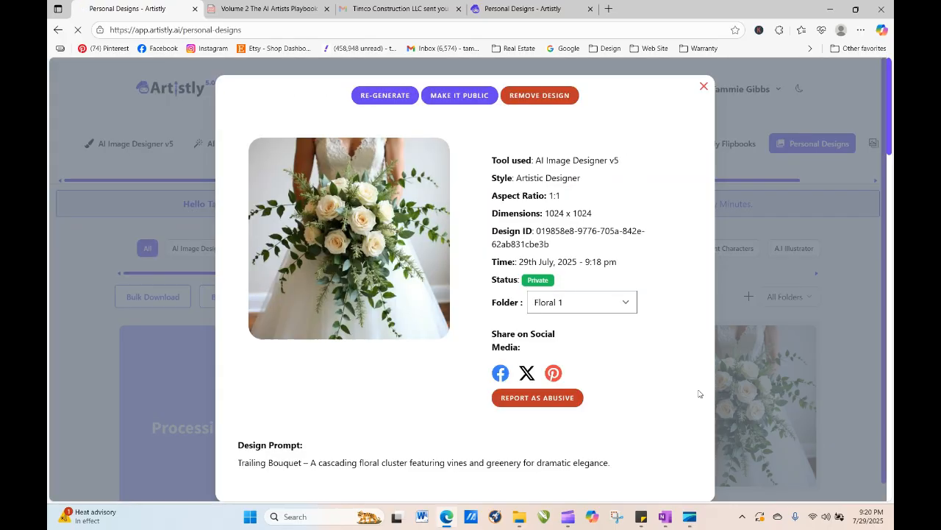
click(539, 96)
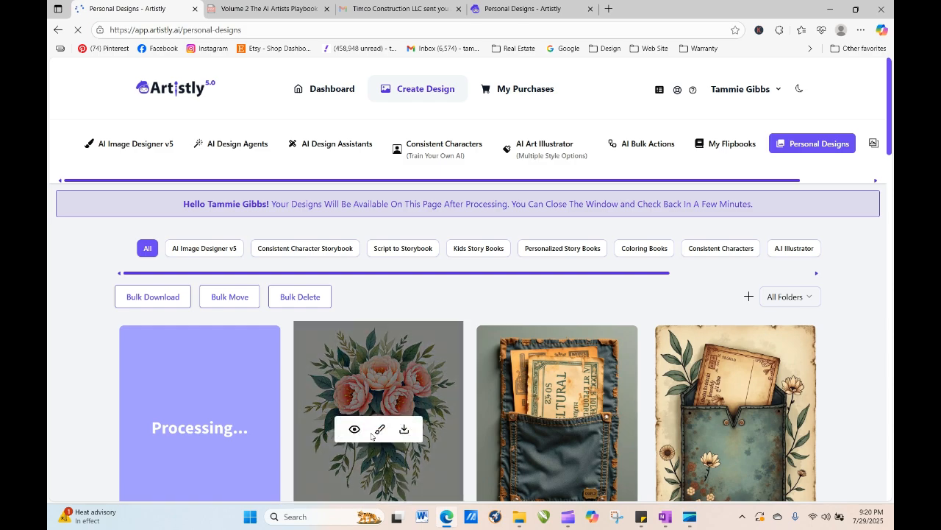
- Open the Soft & Dreamy Aesthetic Clipart word bank in the AI Artists Playbook PDF
click(359, 434)
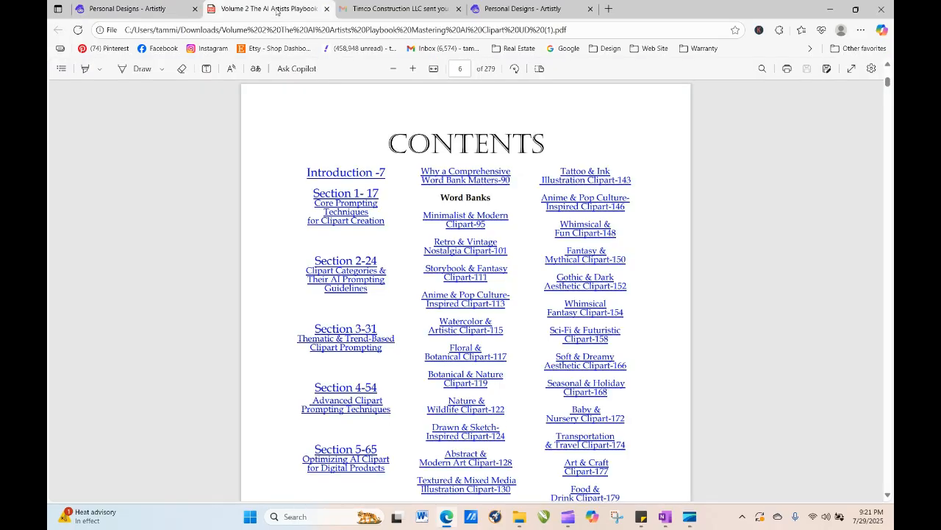
click(270, 8)
click(607, 361)
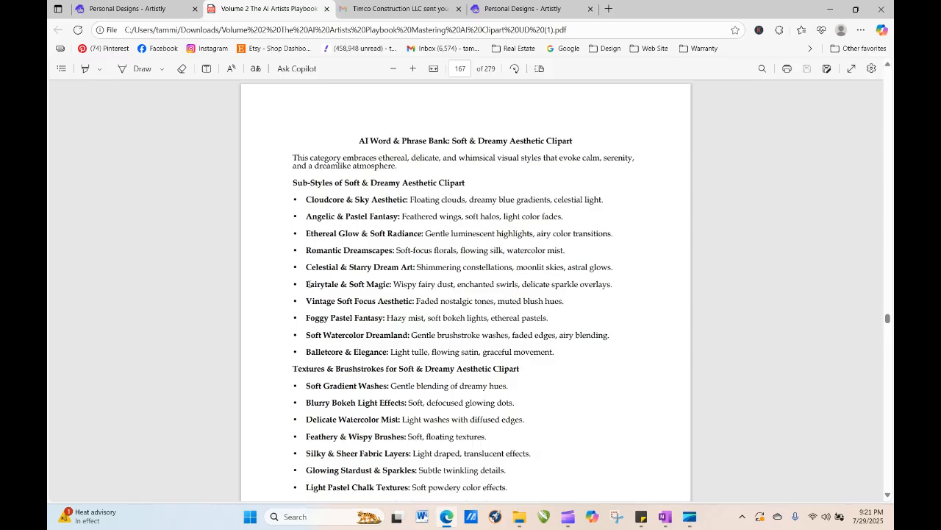
- Copy the "Fairytale & Soft Magic" sub-style line from the word bank
drag(305, 283, 621, 289)
right_click(600, 290)
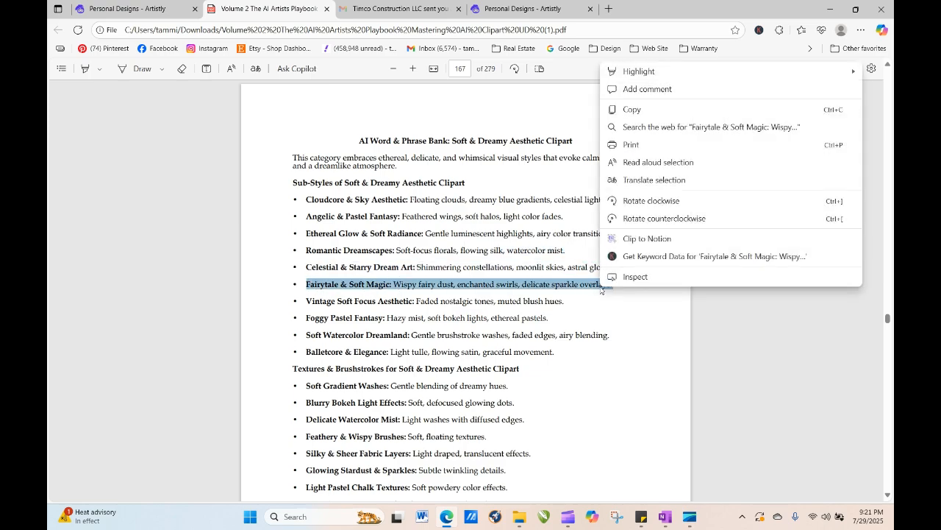
click(646, 114)
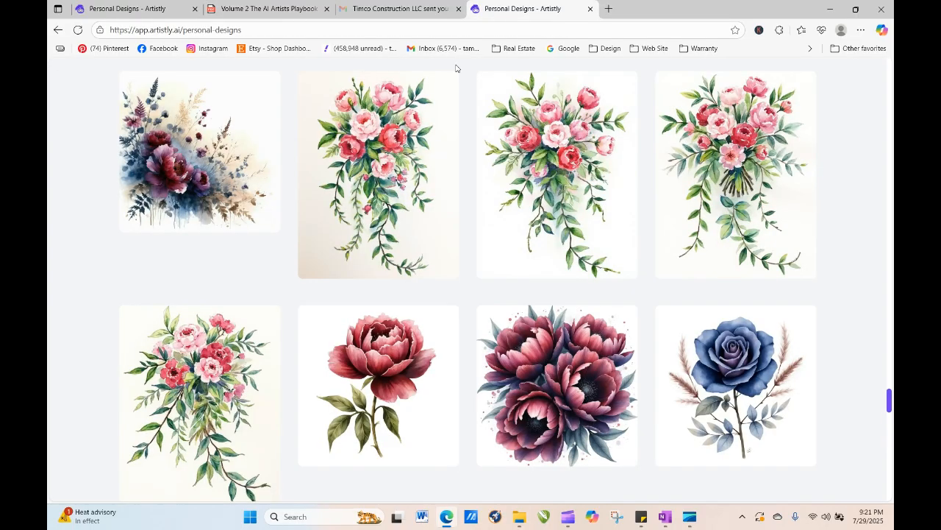
- Open the watercolor Trailing Bouquet design for regeneration in the image designer
click(515, 9)
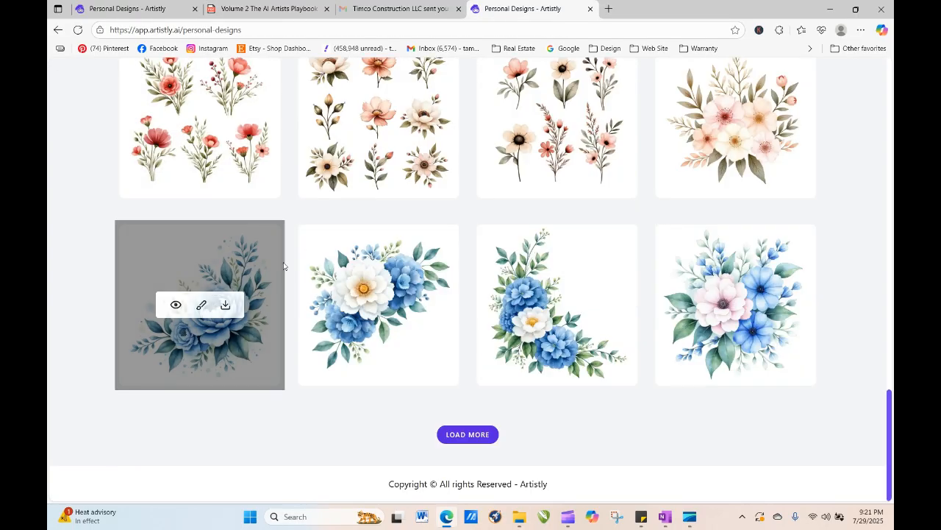
scroll(294, 294, down, 10)
click(136, 9)
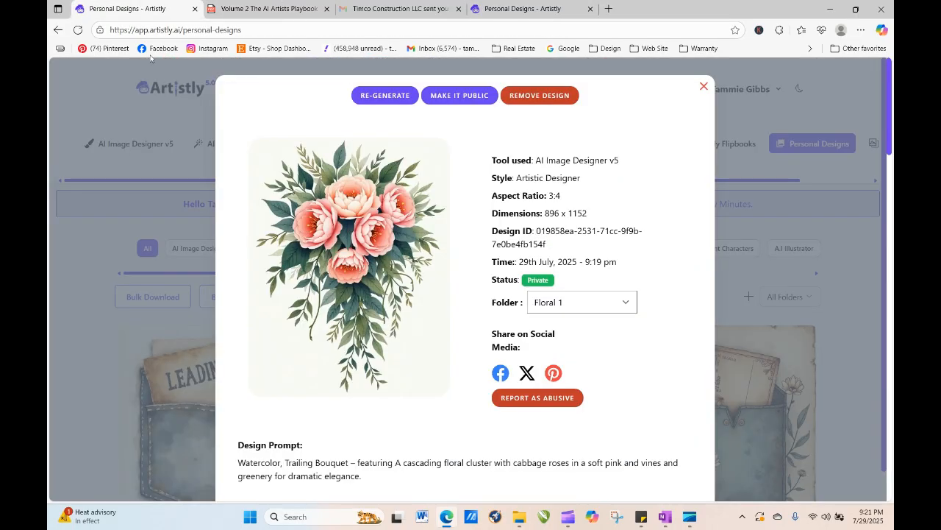
click(404, 97)
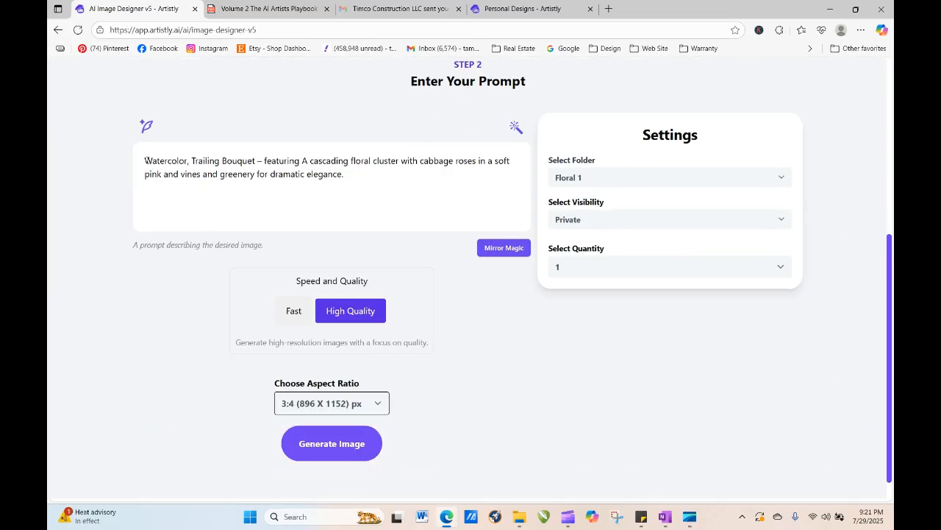
- Paste the Fairytale & Soft Magic line at the start of the bouquet prompt and generate the image
right_click(145, 160)
click(177, 265)
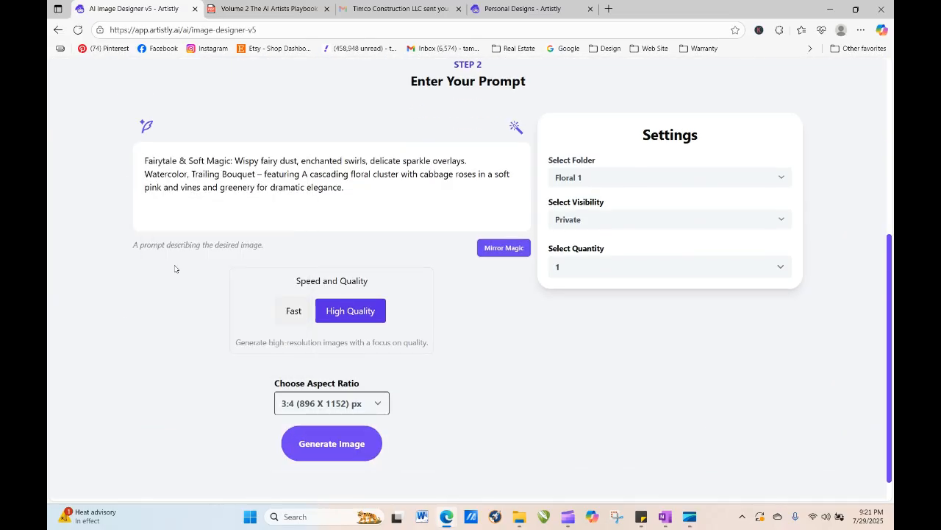
click(357, 449)
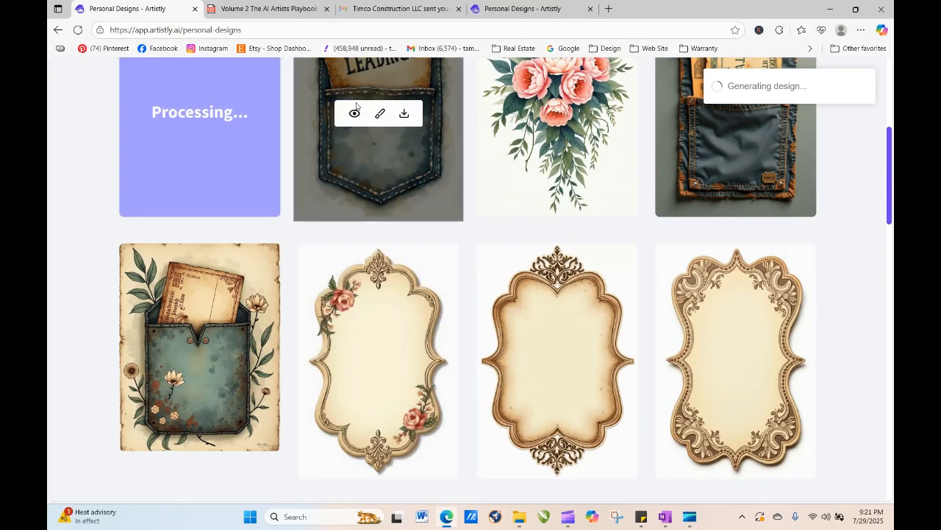
- Regenerate the LEADINGS pocket design, adding 'with "Ticket" on it in typewriter font' after 'vintage ticket' in its prompt
click(355, 111)
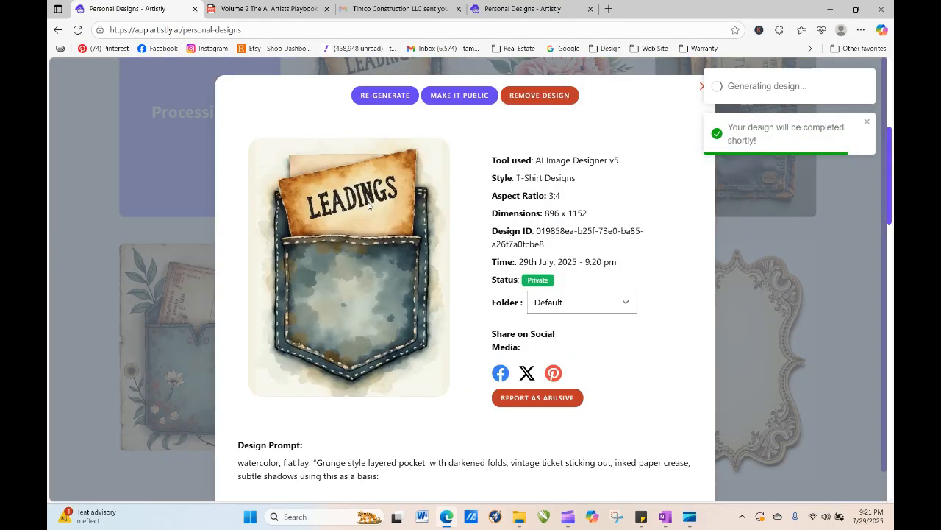
click(384, 95)
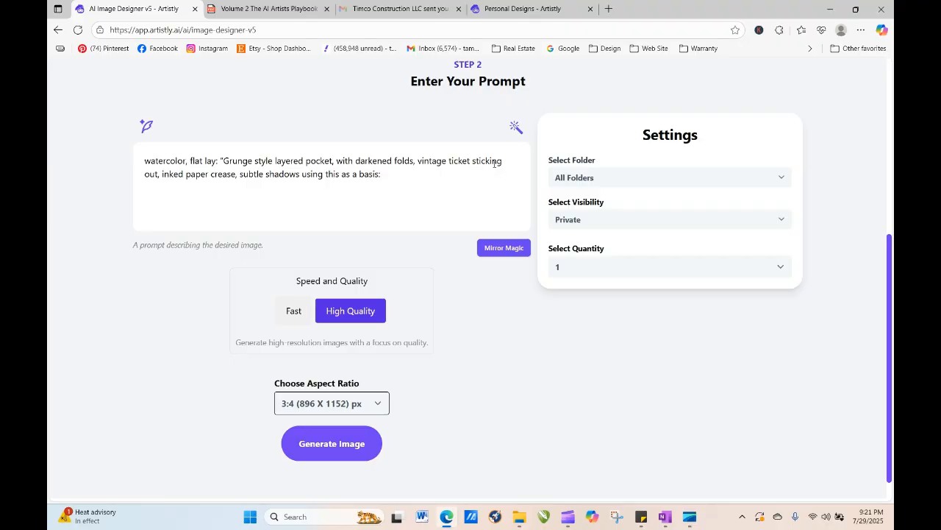
click(473, 164)
text(with ")
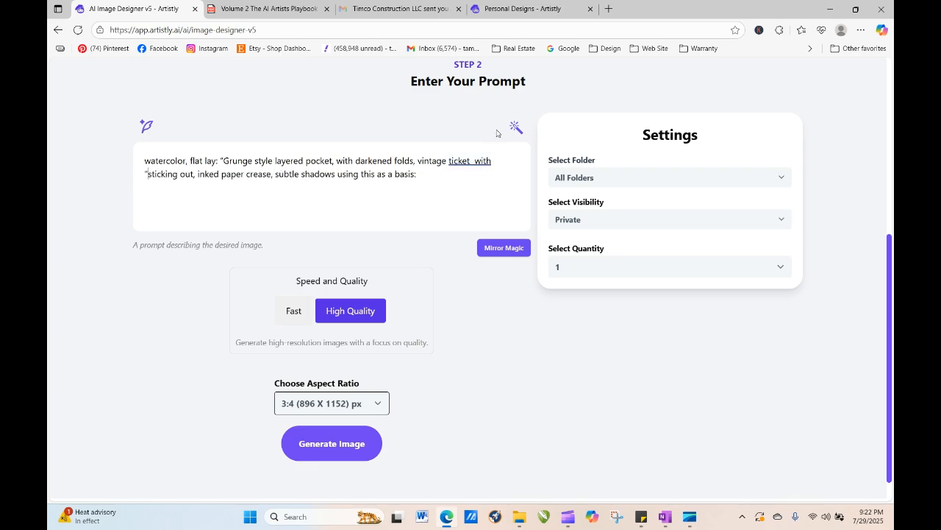
text(Ticket)
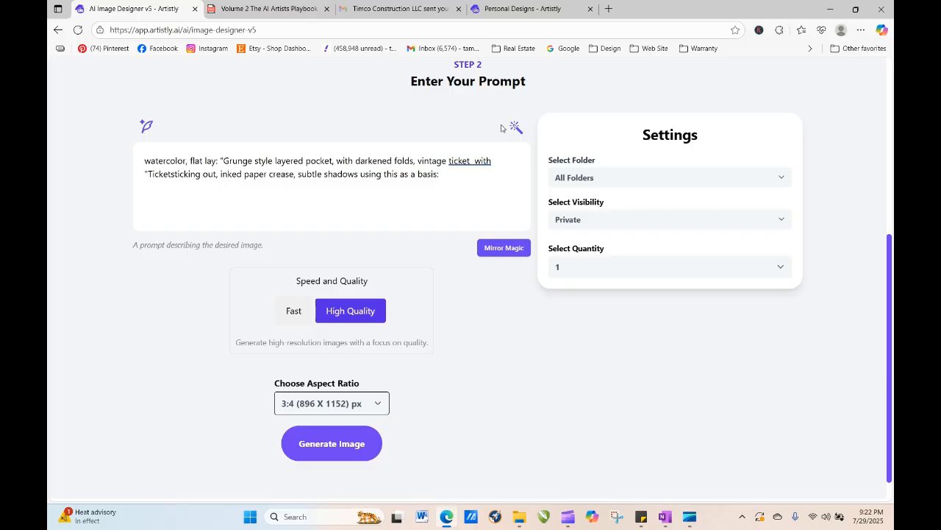
text(" on it in)
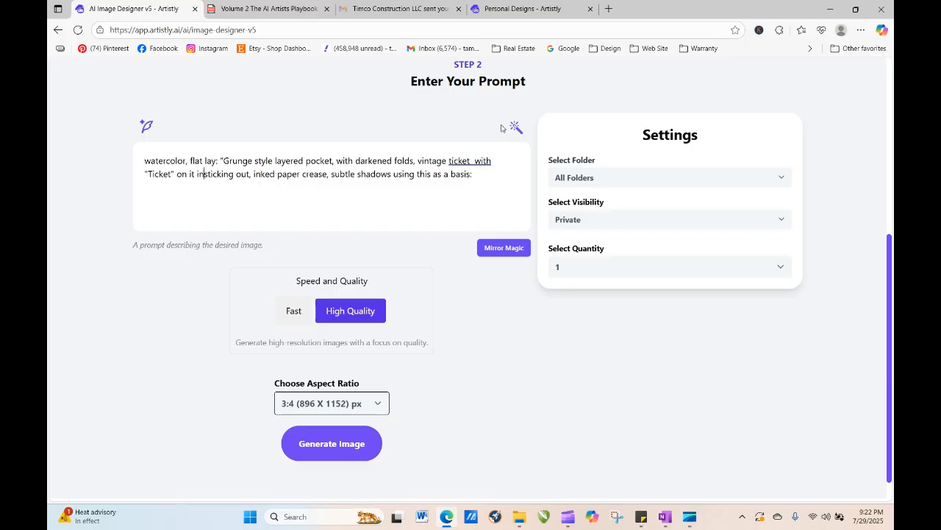
text( type)
text(writer font sticking ou)
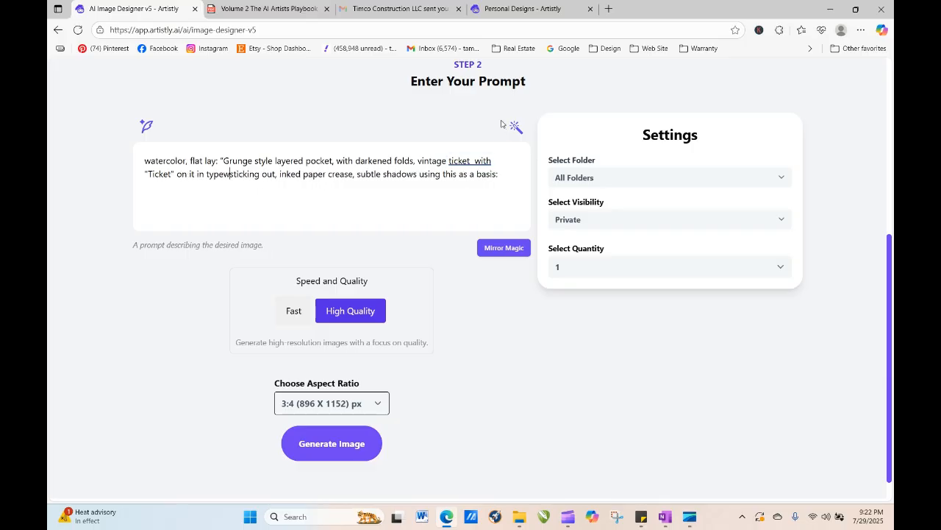
text(t,)
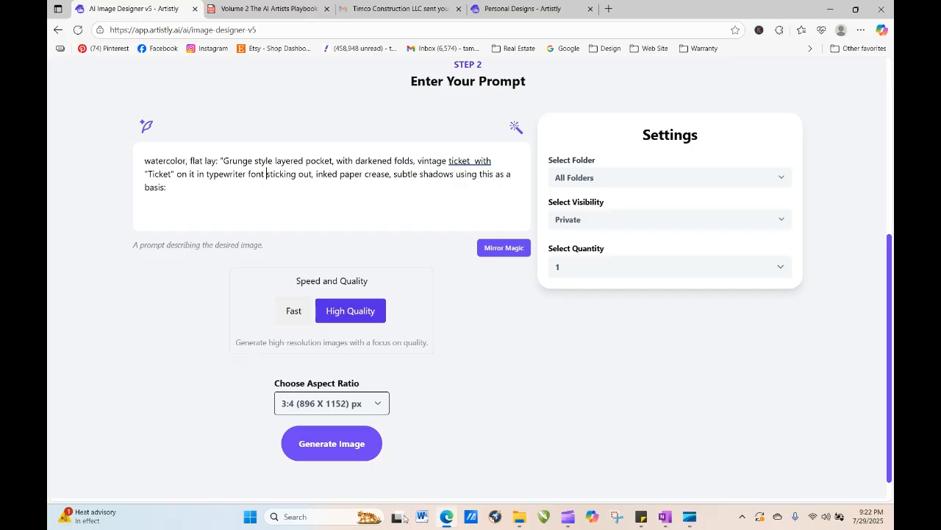
click(353, 450)
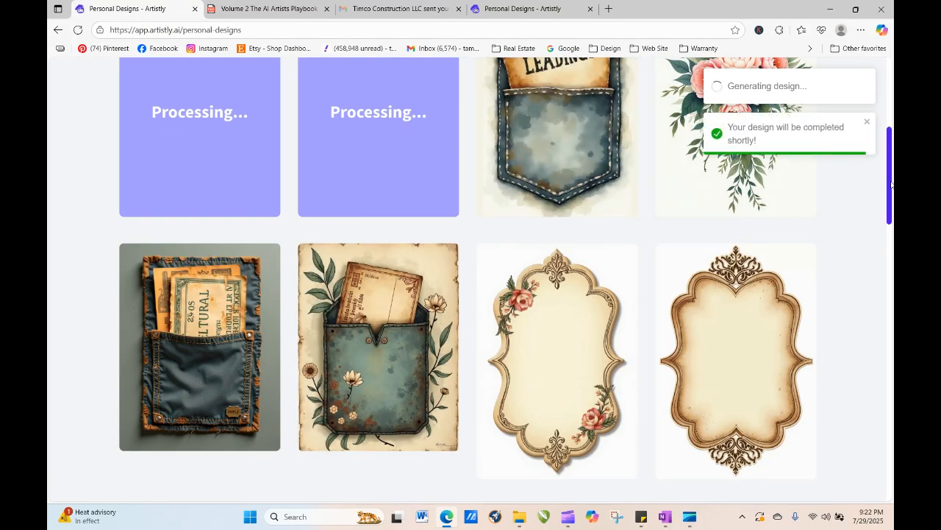
- Reload the personal designs page and open the new Fairytale & Soft Magic bouquet design for regeneration
scroll(890, 184, up, 2)
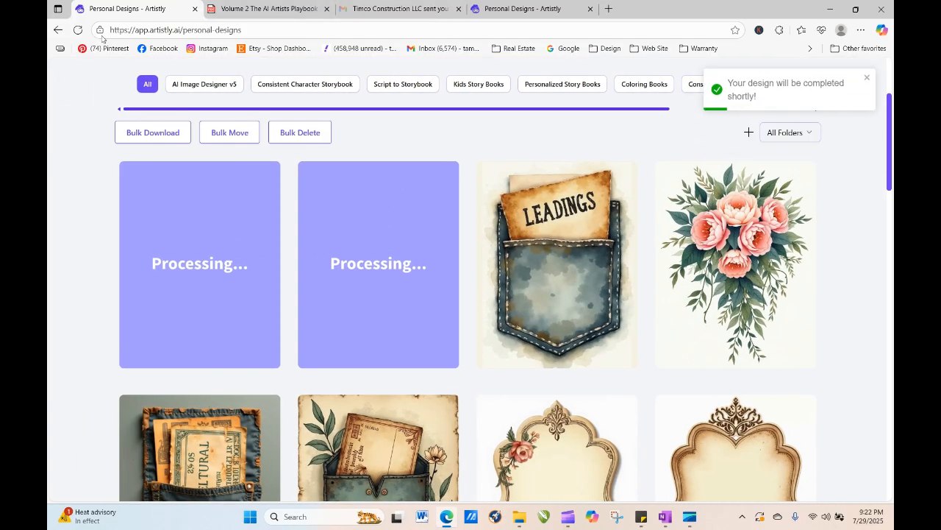
click(78, 30)
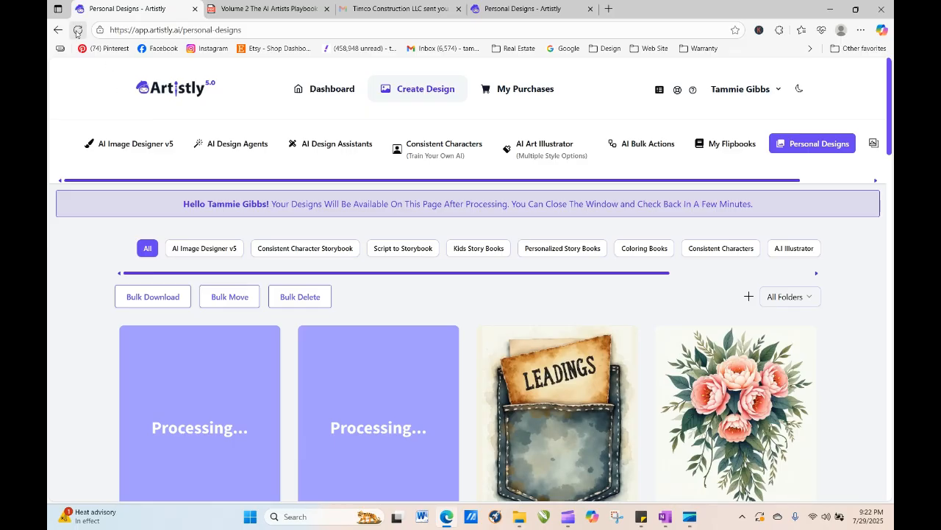
click(80, 32)
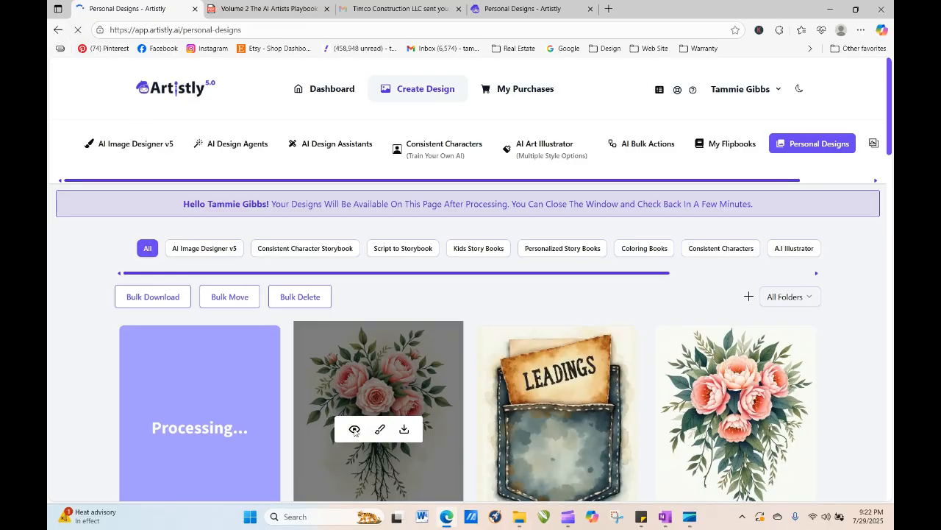
click(355, 431)
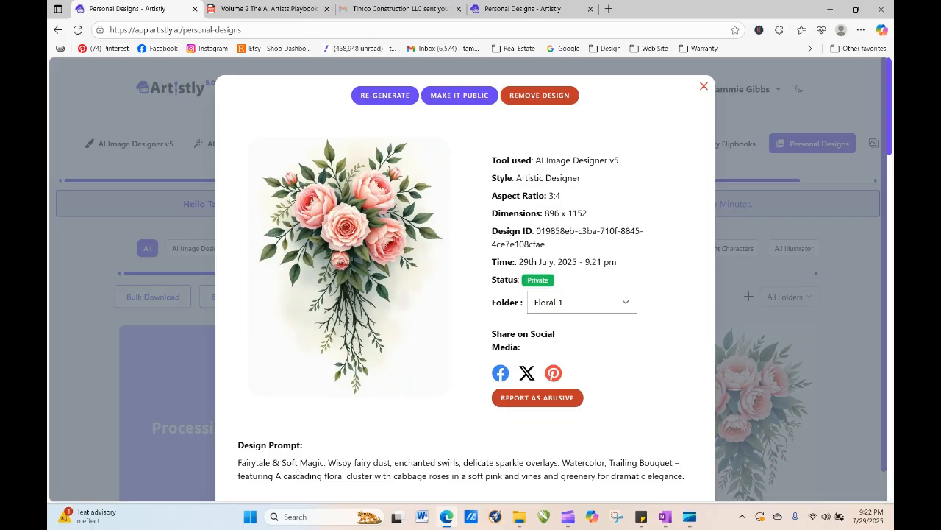
click(404, 101)
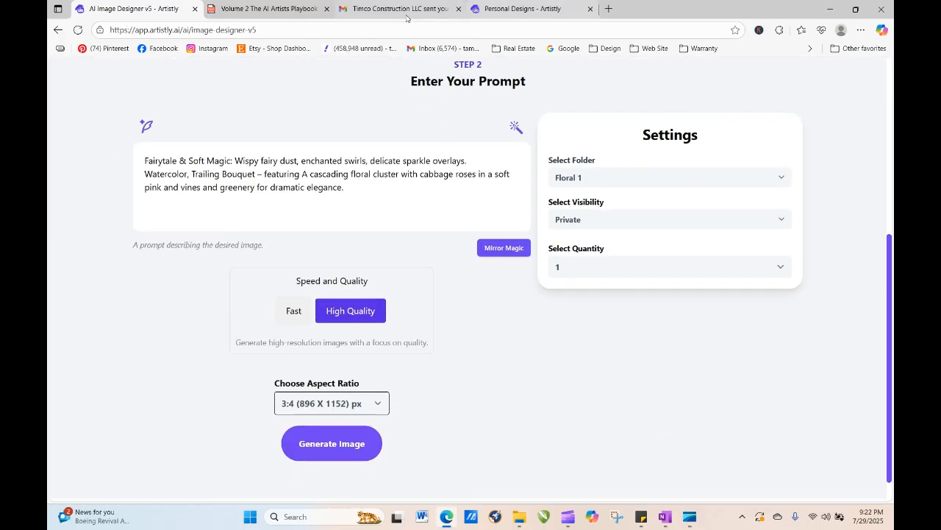
- Switch to the playbook PDF and jump from its contents pages to the Section 7 Floral & Botanical Clipart guide
click(277, 9)
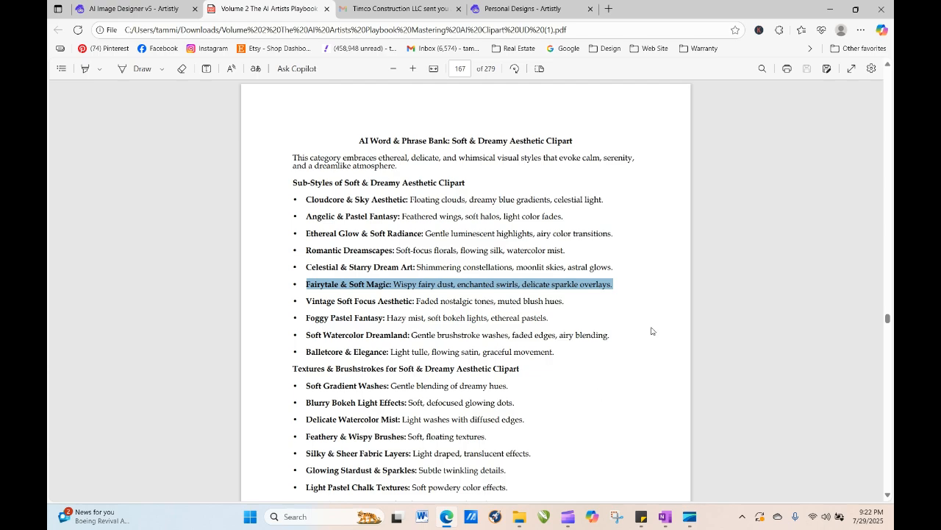
click(462, 68)
text(6)
key(Return)
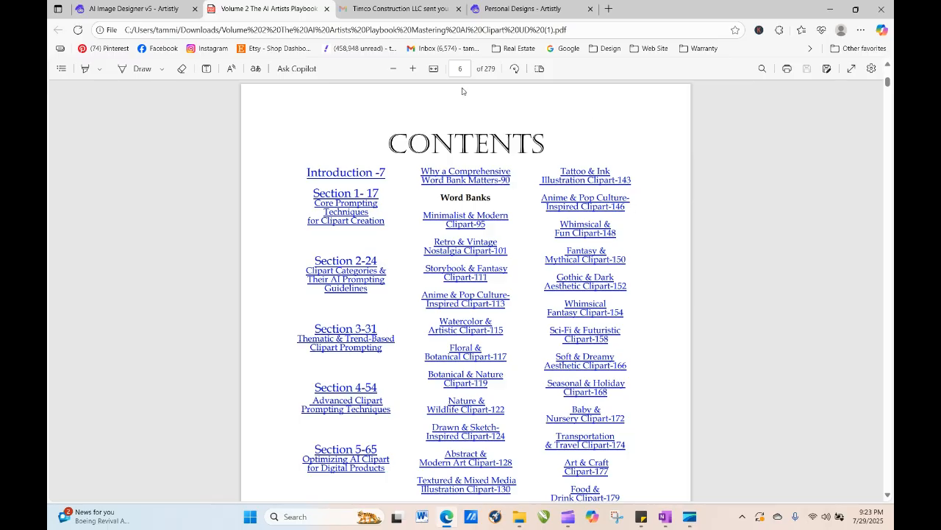
click(468, 64)
key(Return)
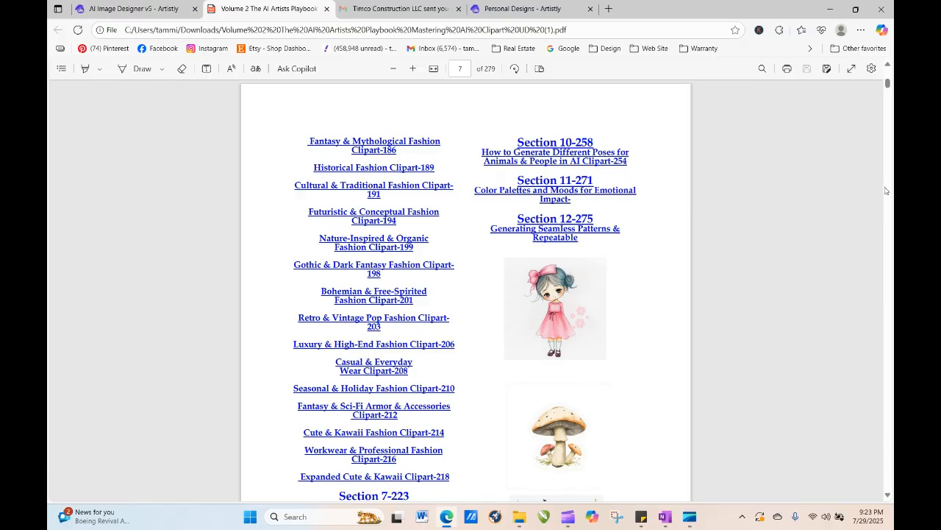
scroll(827, 302, down, 3)
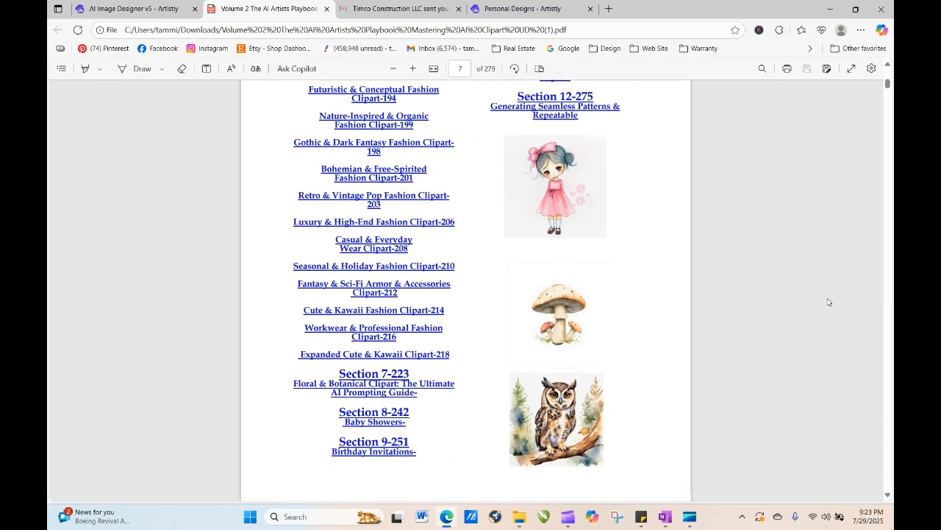
click(371, 393)
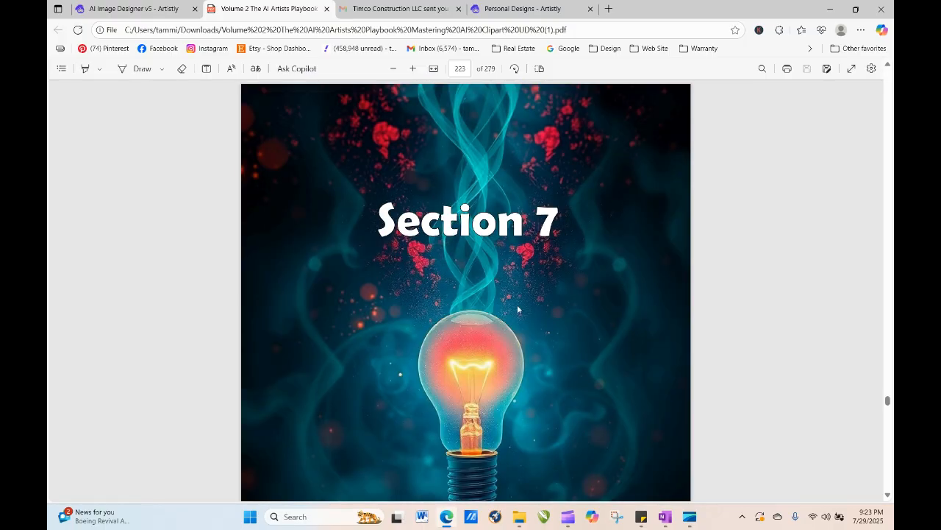
- Scroll through the Section 7 floral clipart guide, reading its floral styles, pairings and design principles
scroll(725, 224, down, 8)
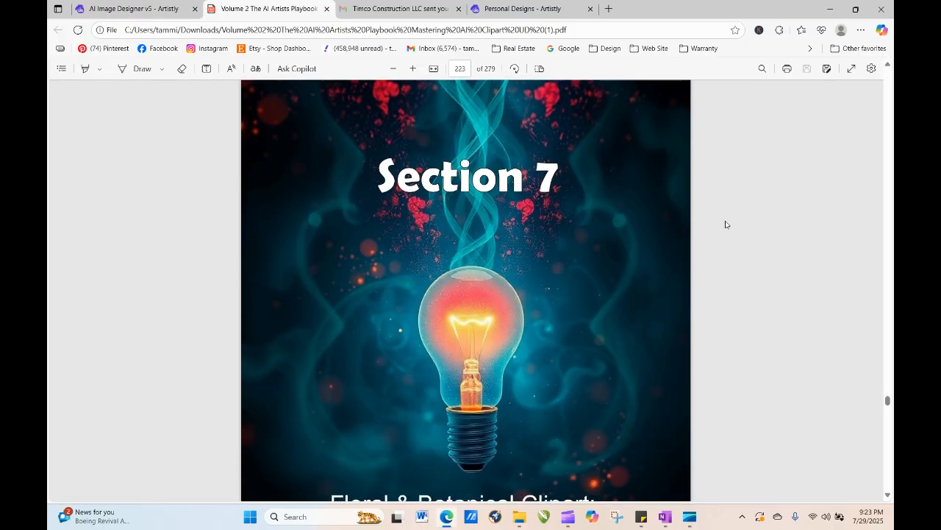
scroll(725, 224, down, 10)
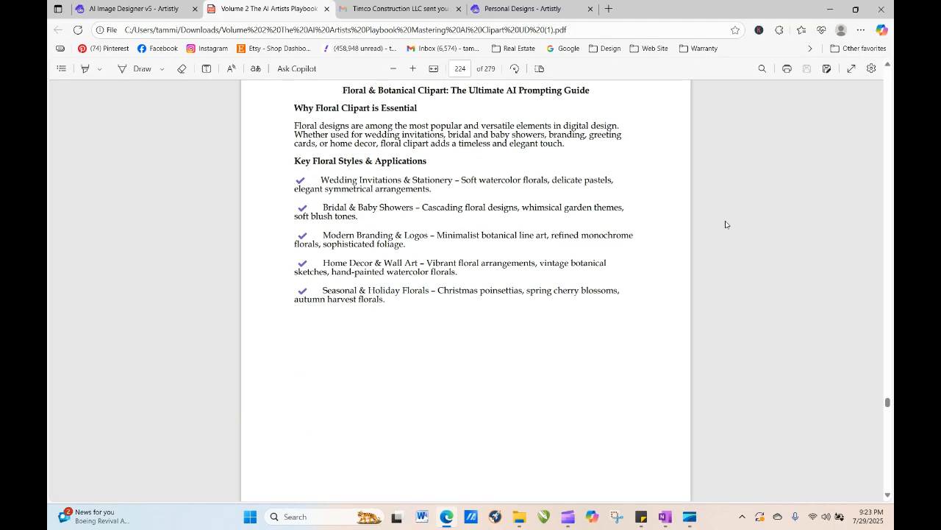
scroll(725, 224, down, 2)
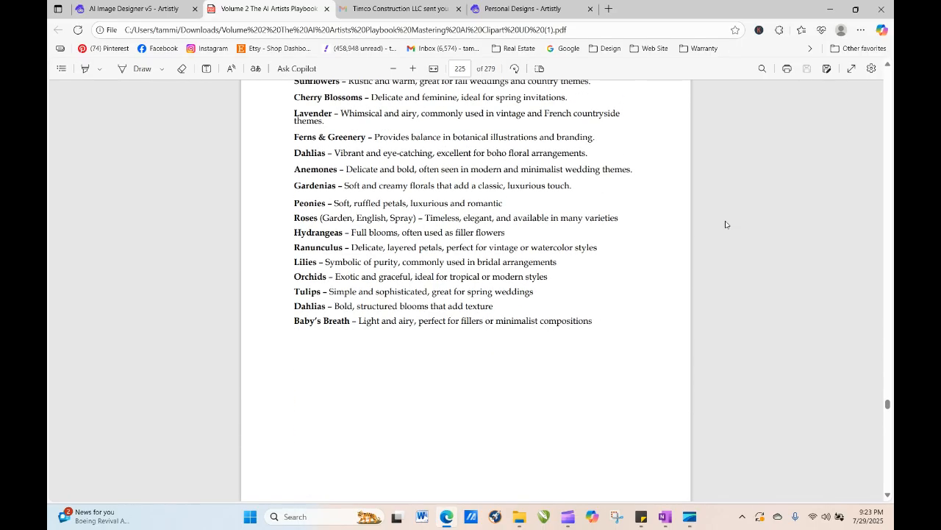
scroll(725, 224, down, 2)
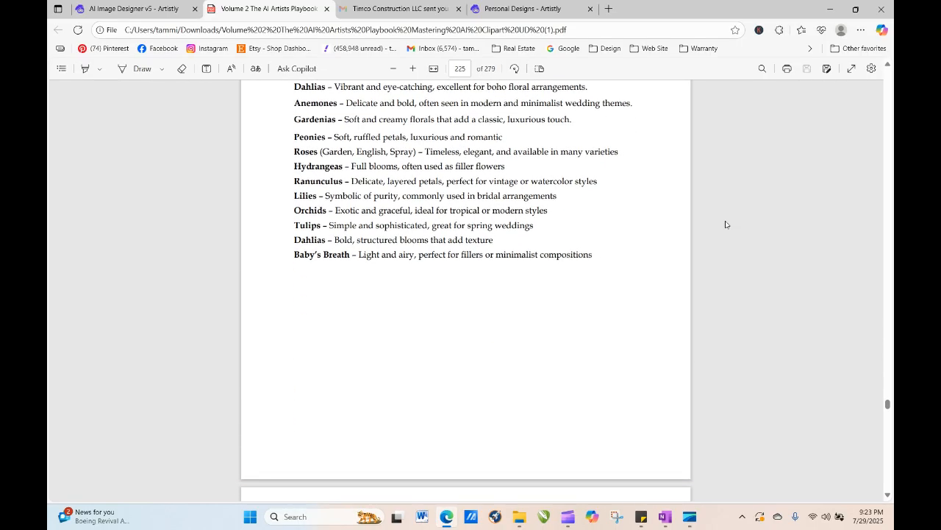
scroll(725, 224, up, 1)
scroll(725, 224, up, 1)
scroll(726, 225, down, 6)
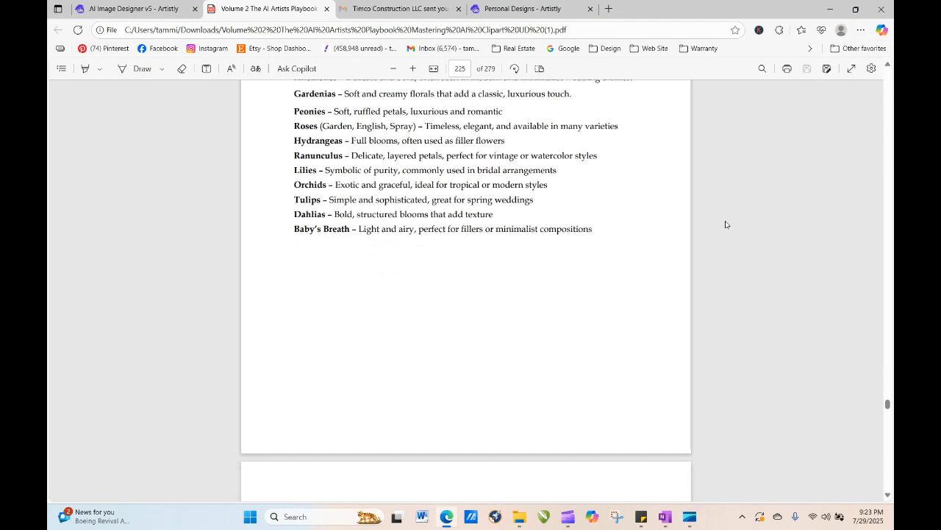
scroll(725, 224, down, 7)
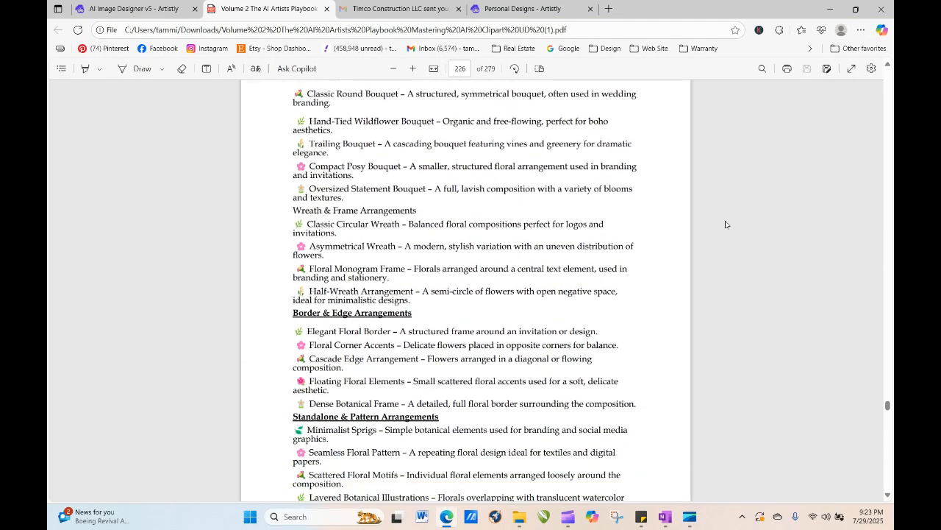
scroll(725, 225, down, 9)
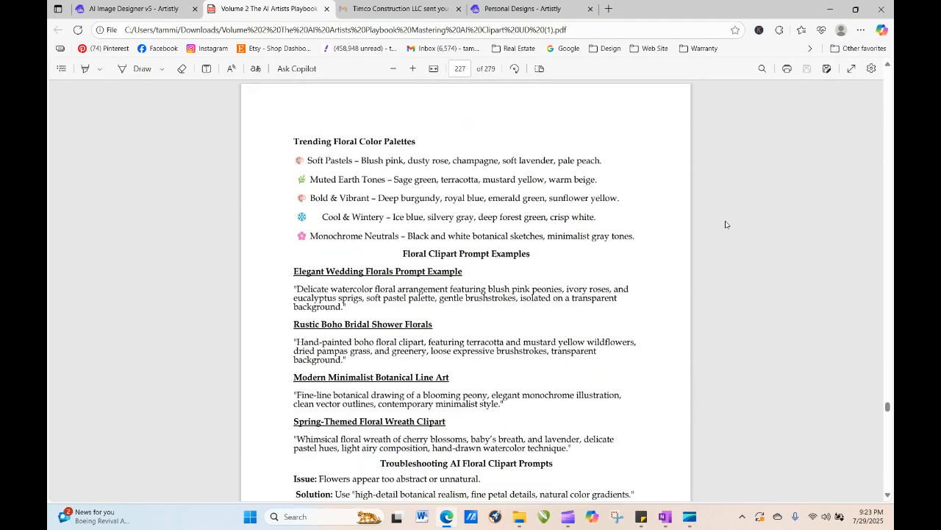
scroll(725, 224, down, 6)
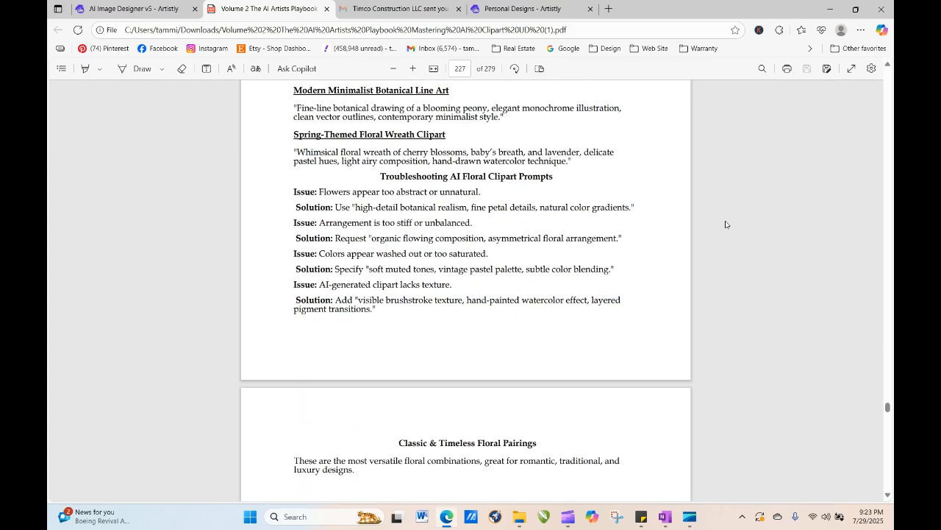
scroll(726, 224, down, 10)
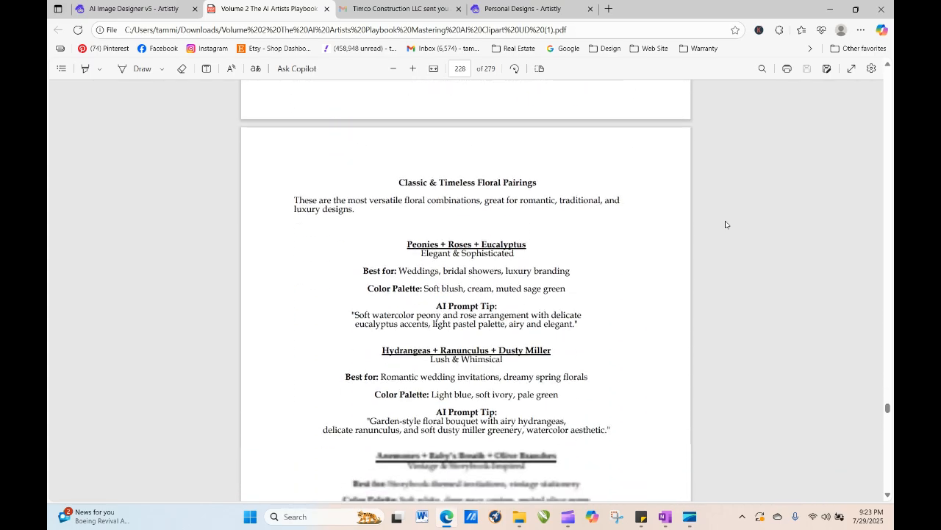
scroll(725, 225, down, 15)
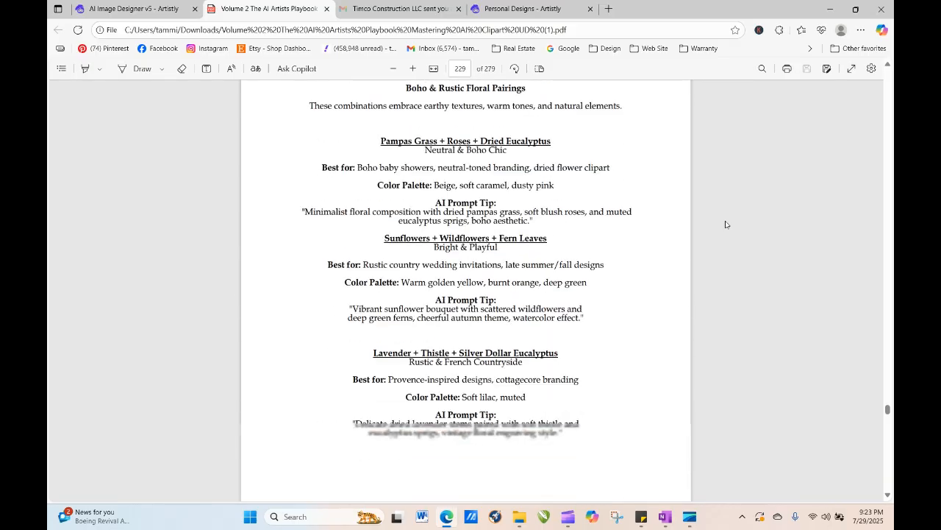
scroll(725, 224, down, 15)
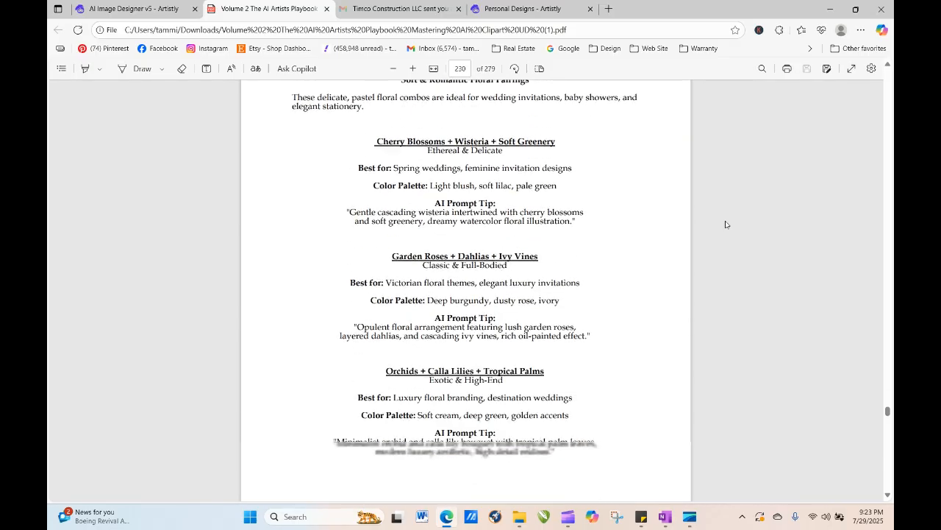
scroll(725, 224, down, 15)
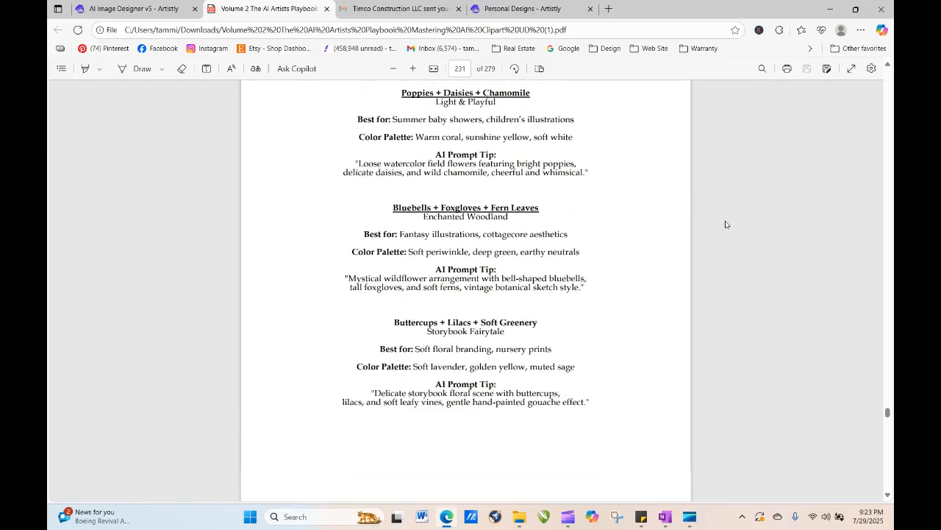
scroll(725, 224, down, 10)
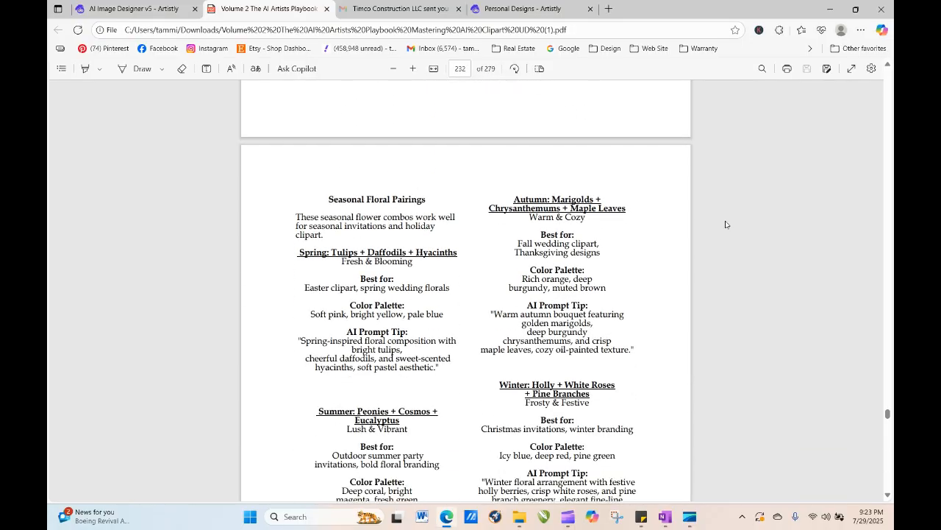
scroll(725, 224, down, 3)
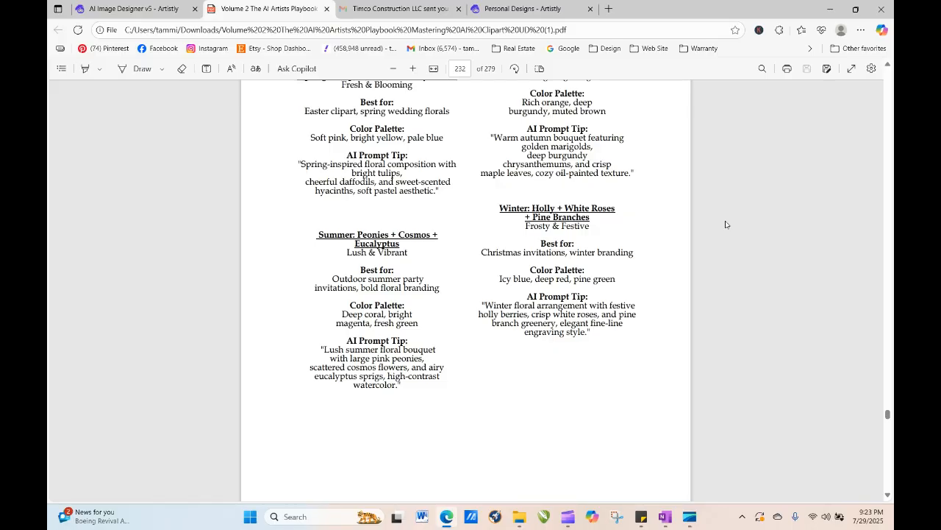
scroll(725, 224, down, 3)
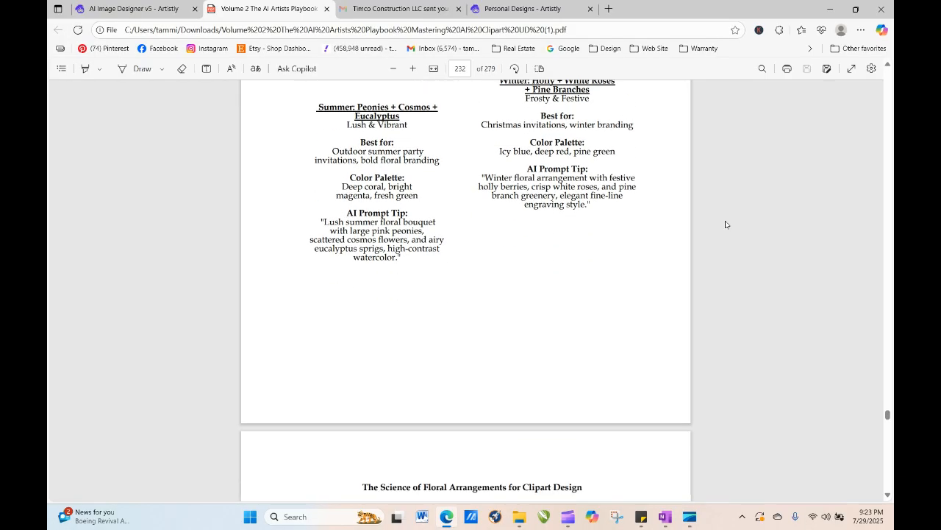
scroll(725, 225, down, 10)
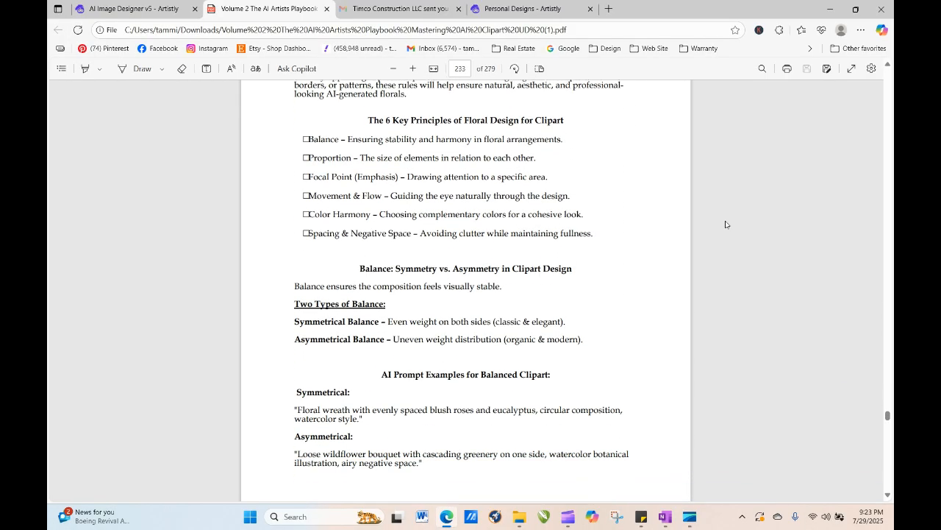
scroll(725, 224, down, 8)
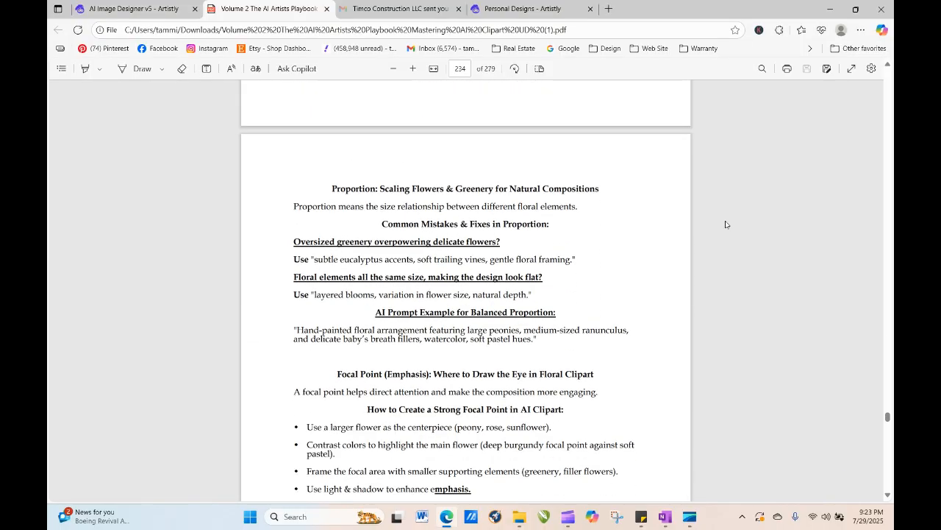
scroll(725, 224, down, 10)
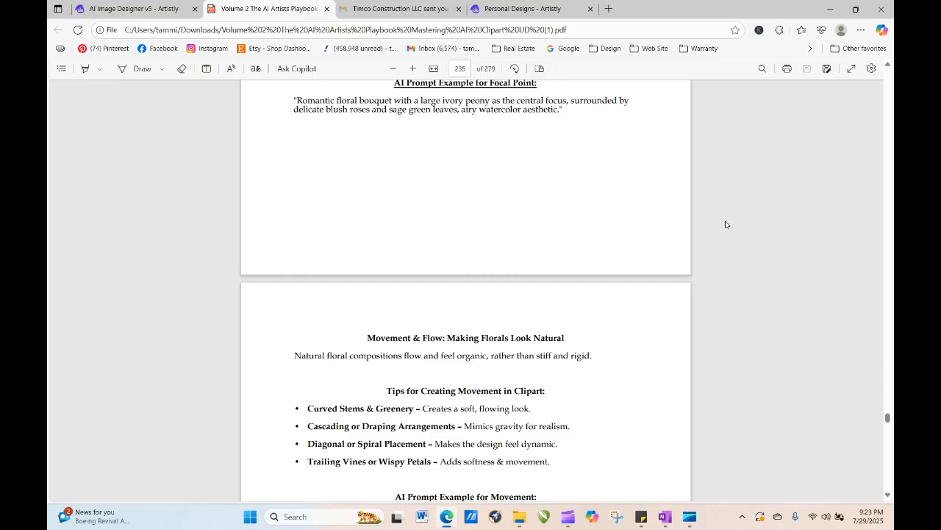
scroll(726, 224, down, 2)
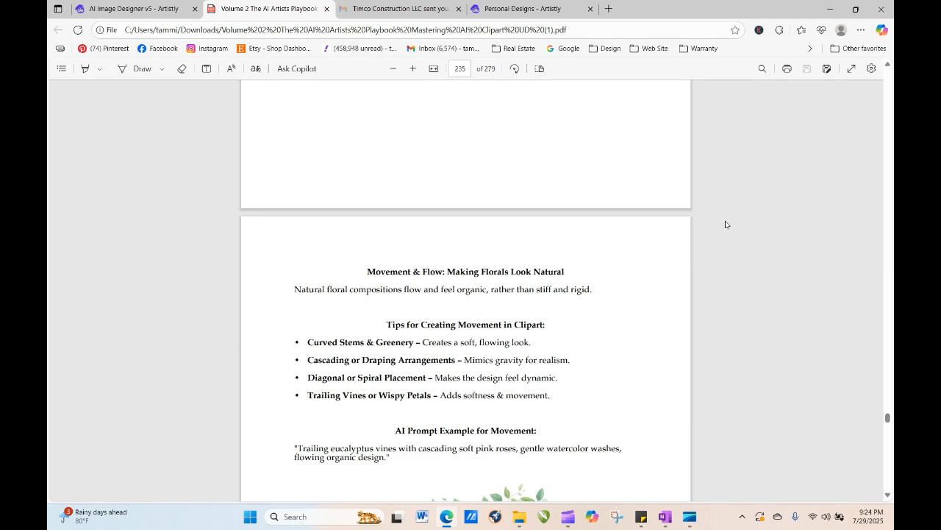
scroll(725, 224, down, 2)
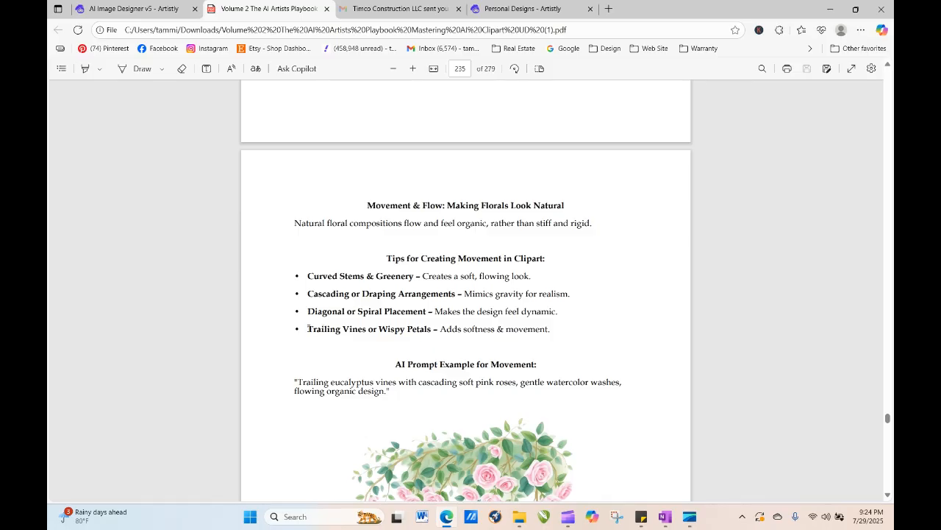
- Copy the playbook line 'Trailing Vines or Wispy Petals – Adds softness & movement.' to the start of the bouquet prompt and generate the image
drag(307, 329, 552, 329)
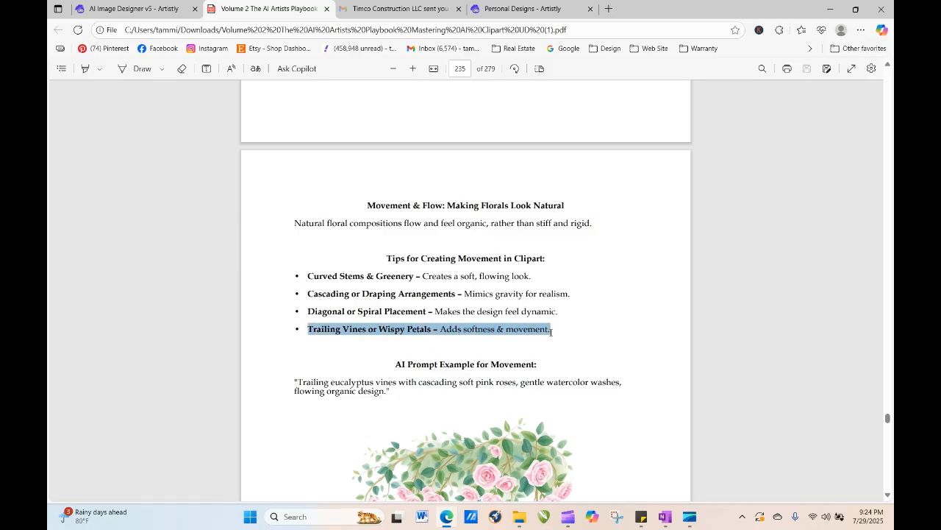
right_click(506, 328)
click(537, 149)
click(520, 8)
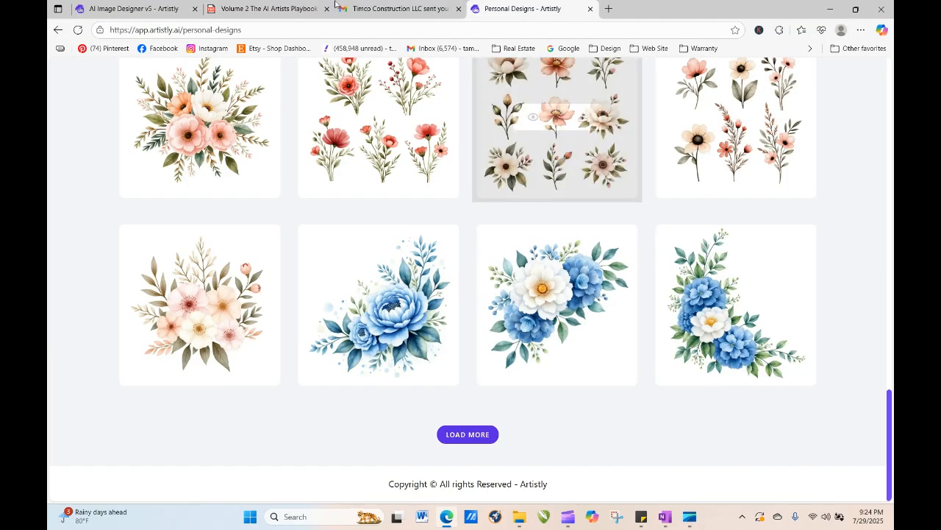
click(187, 6)
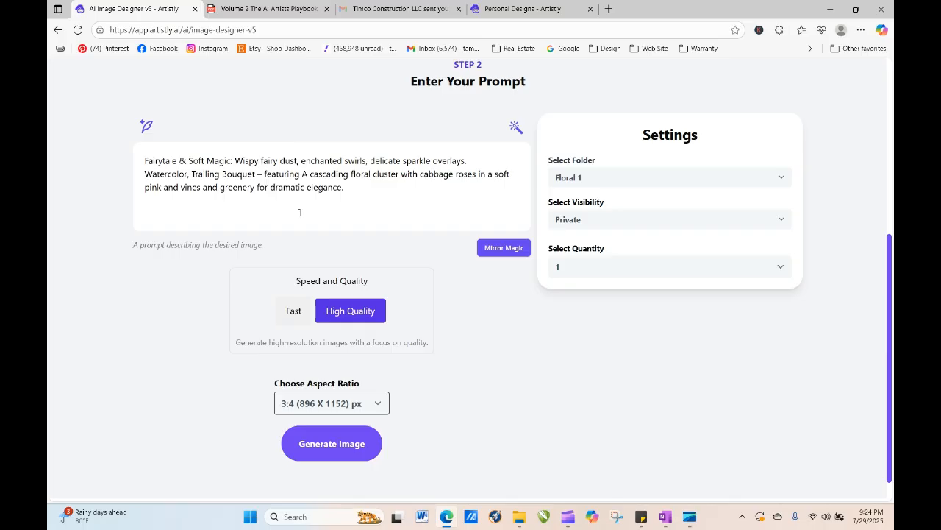
right_click(145, 161)
click(179, 270)
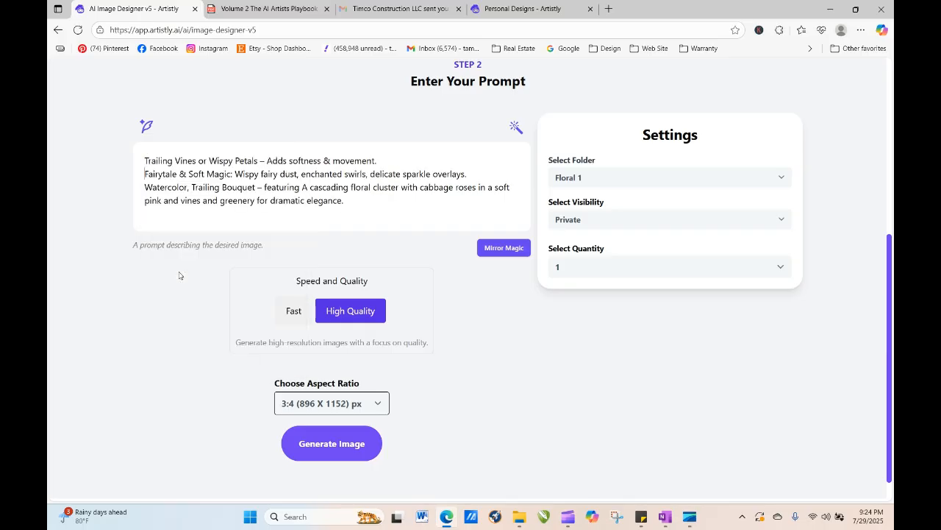
click(343, 443)
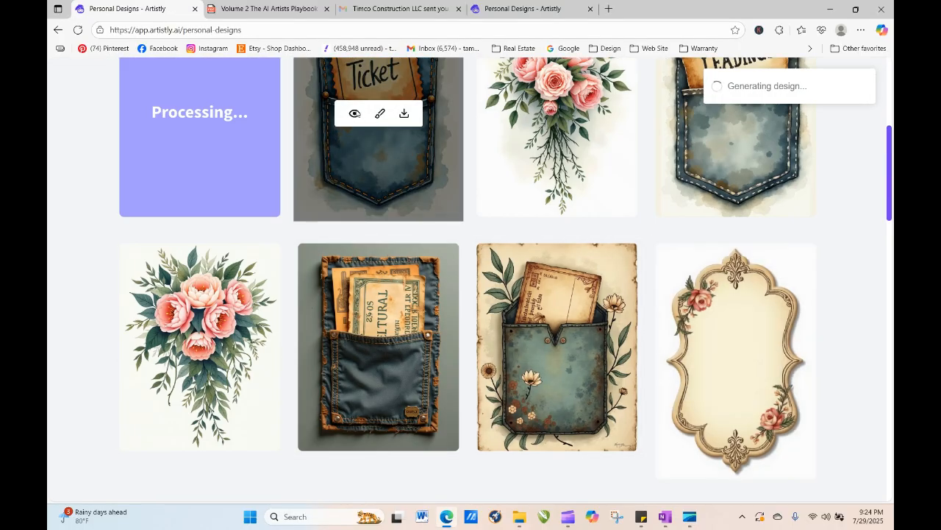
- Open the new 'Ticket' pocket design and send it back to the image designer for regeneration
click(355, 113)
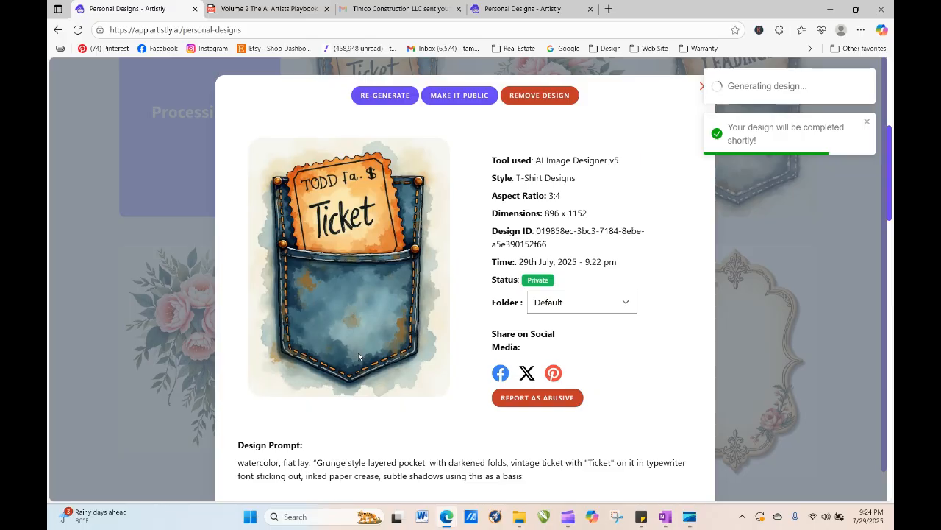
click(377, 95)
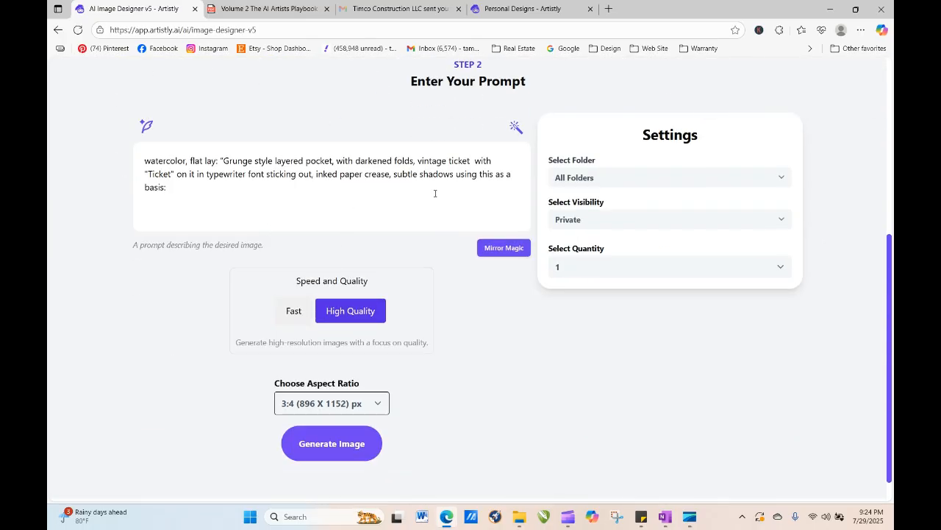
- Switch to the playbook, go to the contents on page 6 and open Section 6, The Ultimate AI Clipart Prompting Word Bank, to browse its keywords
click(263, 9)
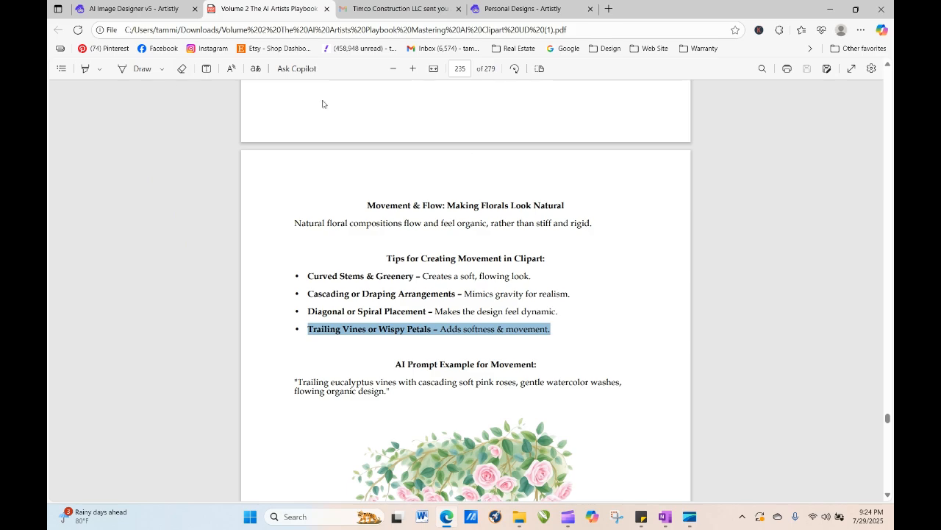
click(723, 245)
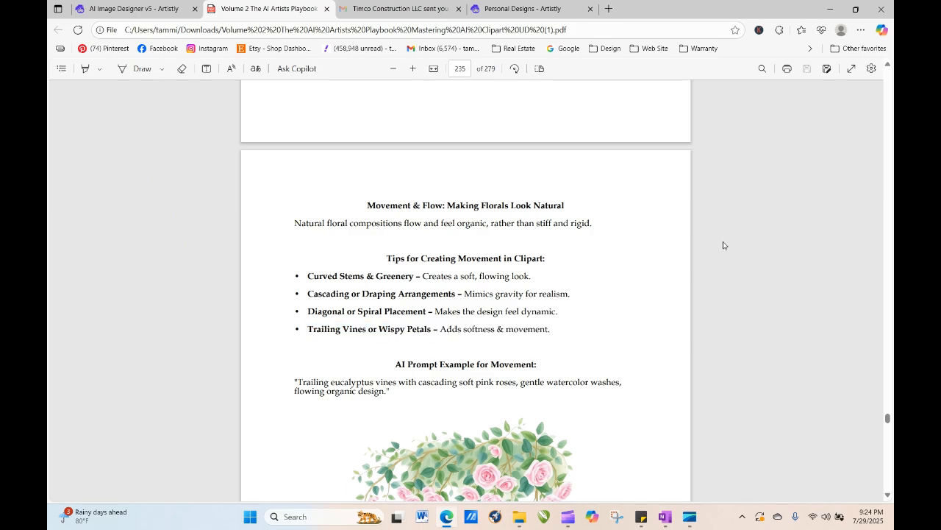
click(463, 67)
text(6)
click(733, 167)
click(461, 68)
text(6)
key(Return)
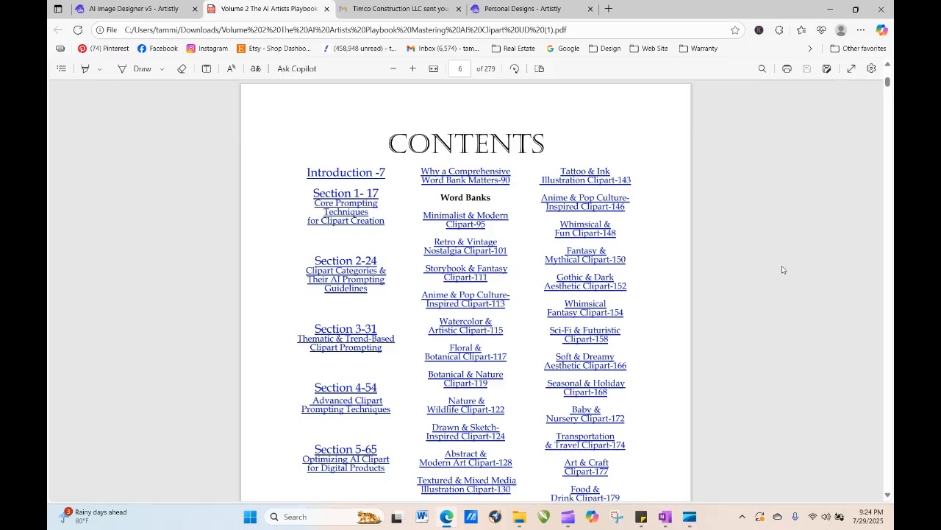
scroll(781, 267, down, 4)
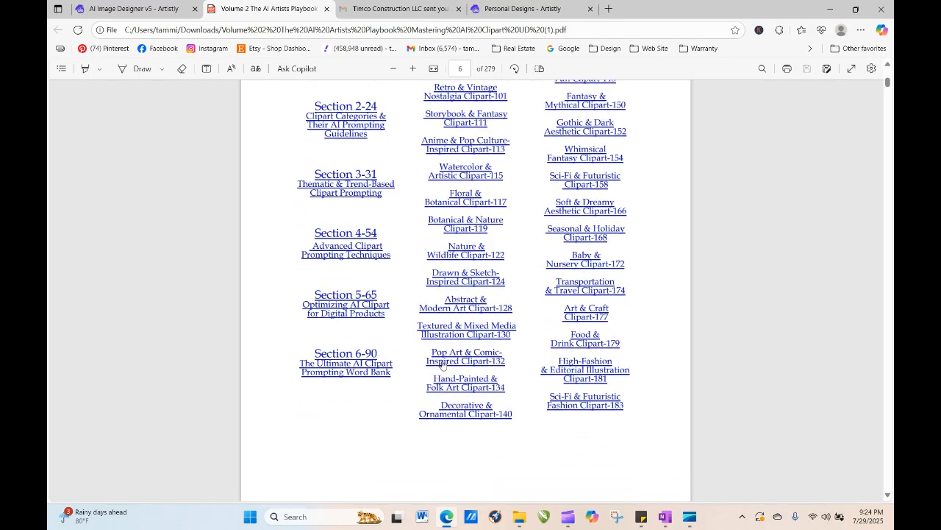
click(364, 365)
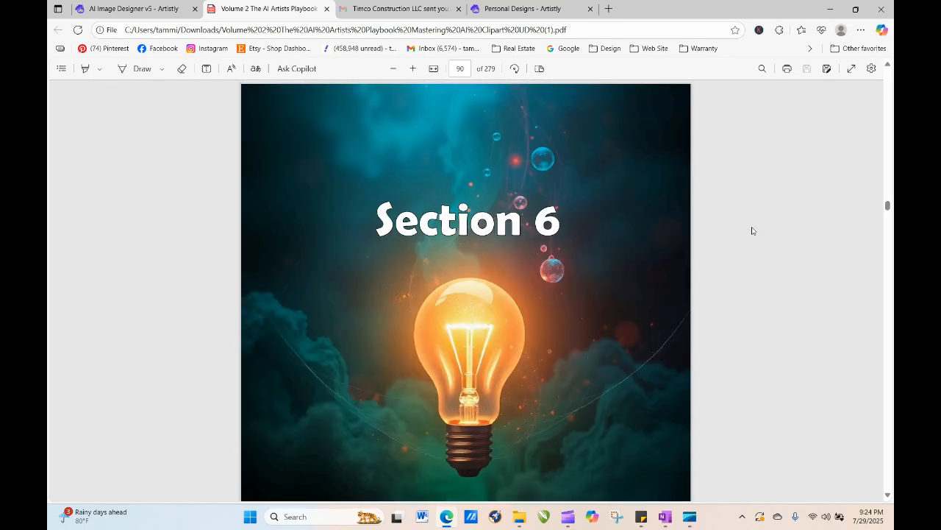
scroll(752, 231, down, 8)
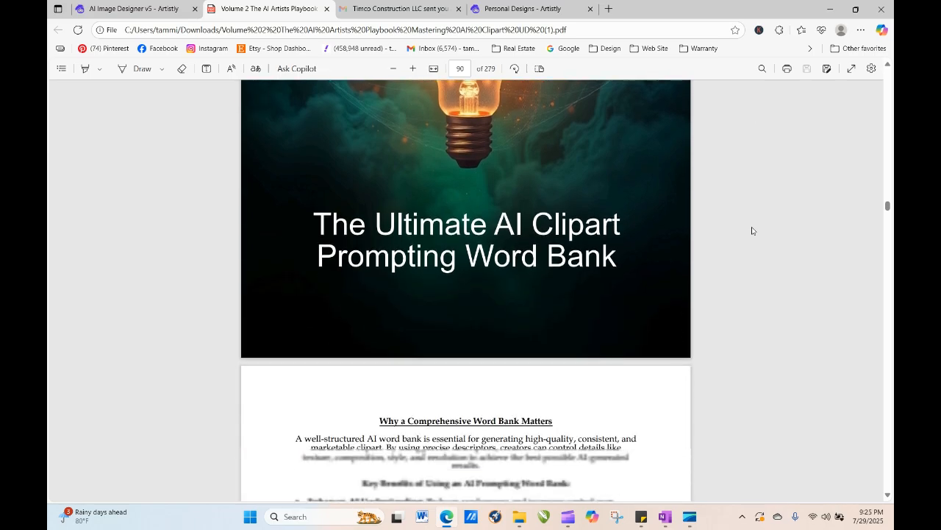
scroll(751, 231, down, 20)
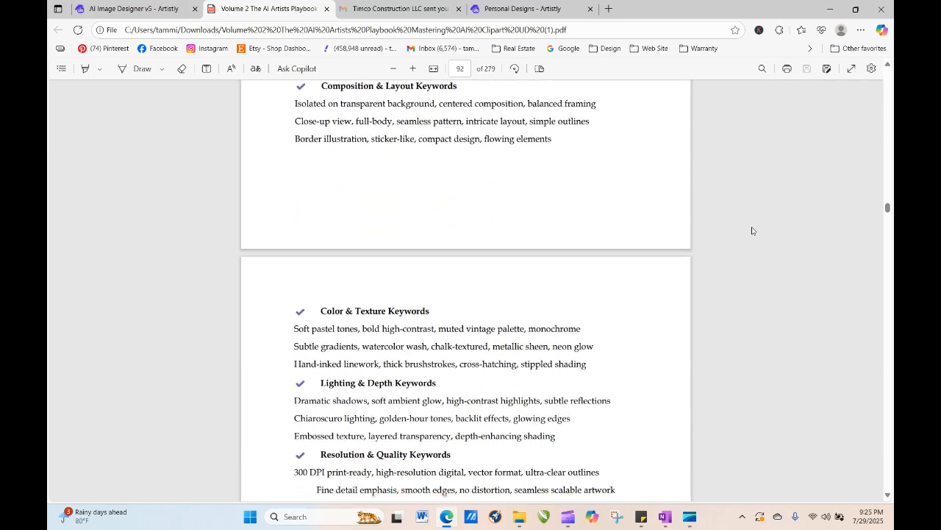
scroll(752, 231, down, 5)
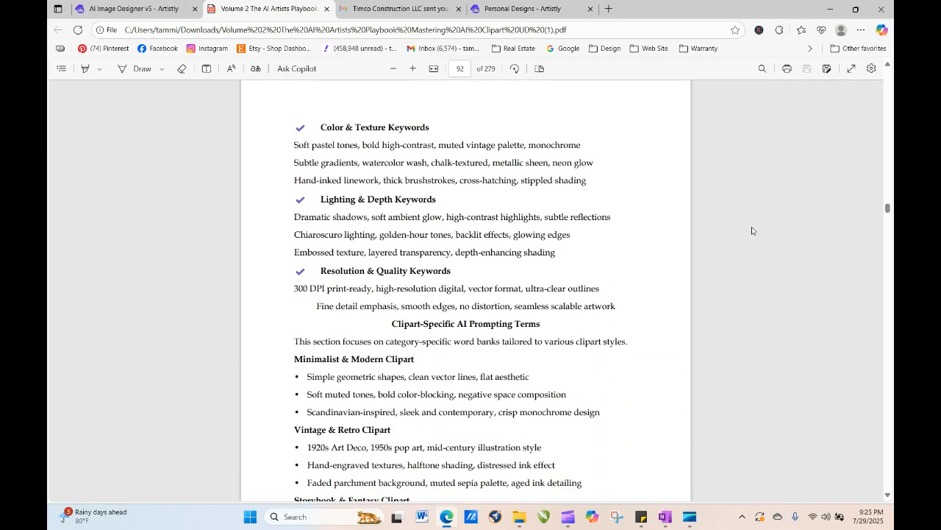
- Return to the playbook contents on page 6 and open the Watercolor & Artistic Clipart word bank
scroll(752, 231, down, 3)
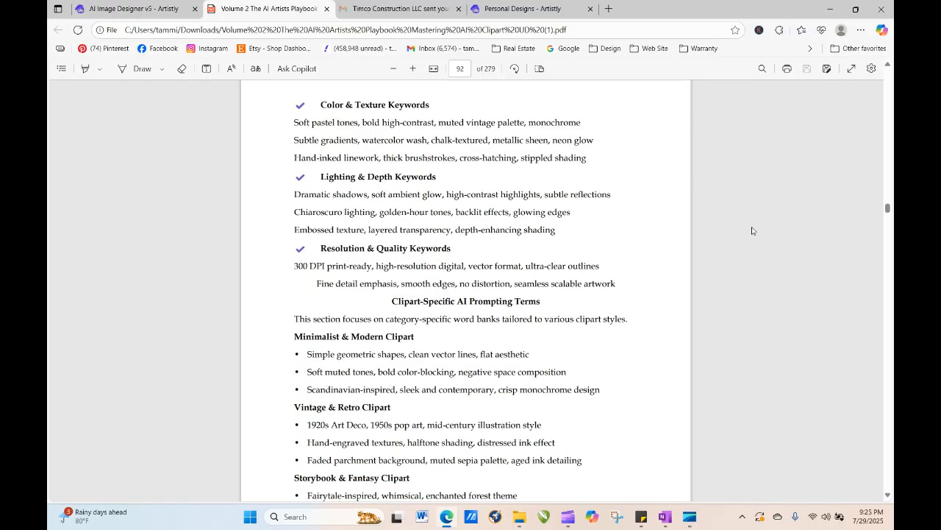
scroll(752, 231, down, 2)
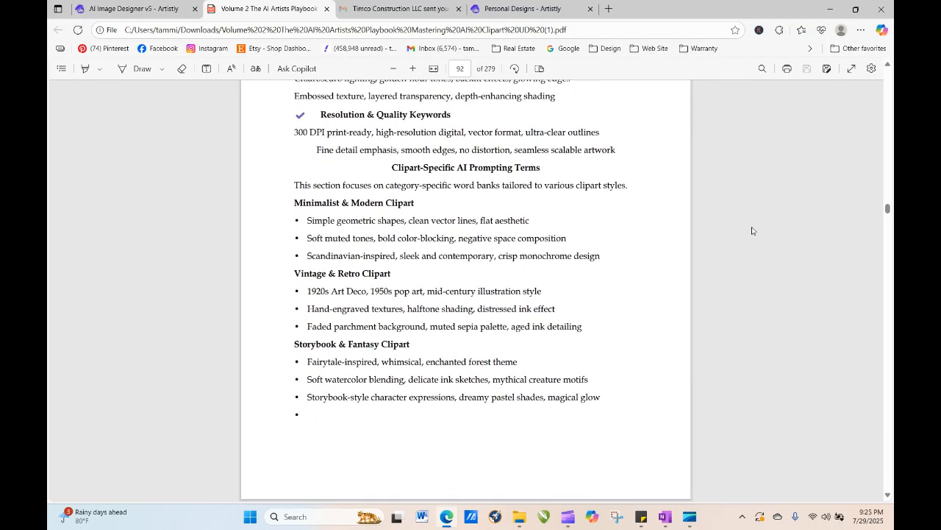
click(460, 68)
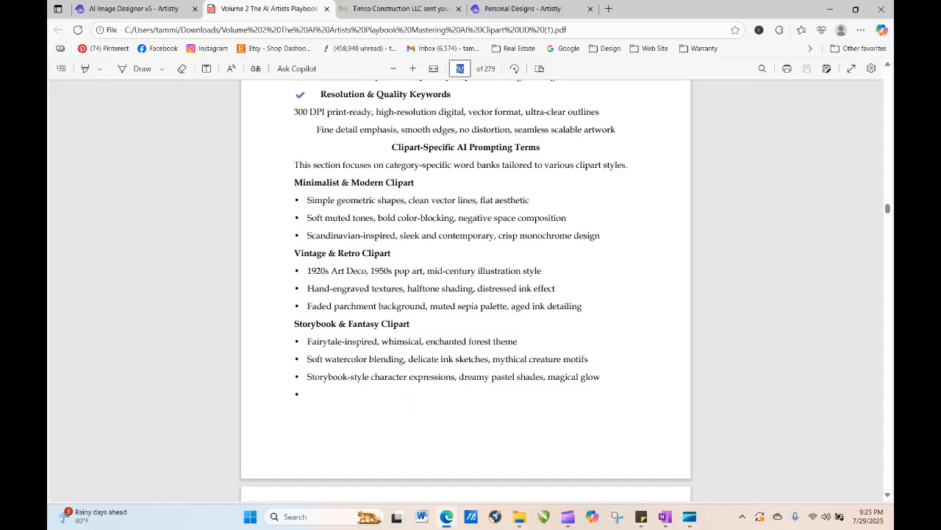
text(8)
key(Return)
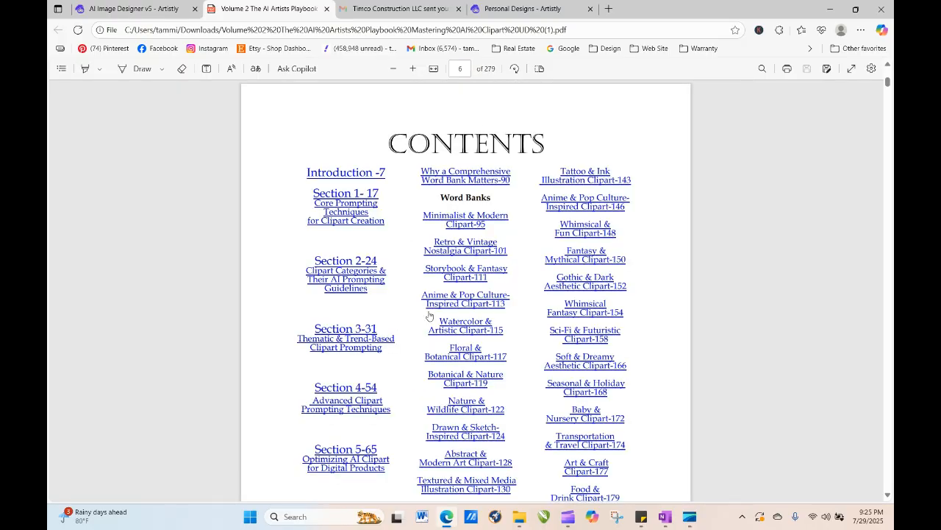
click(442, 330)
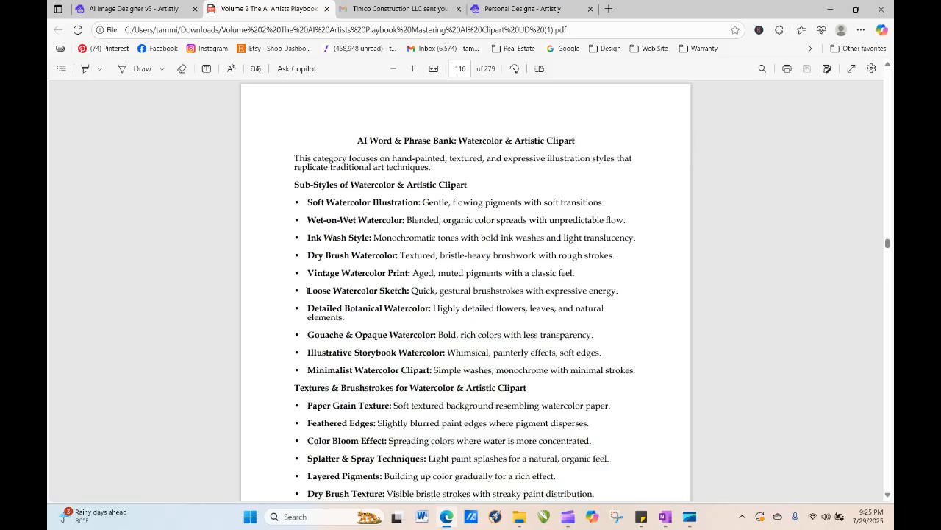
- Copy the line 'Loose Watercolor Sketch: Quick, gestural brushstrokes with expressive energy.' to the start of the ticket prompt, add a comma, and generate the image
drag(306, 290, 618, 292)
right_click(614, 296)
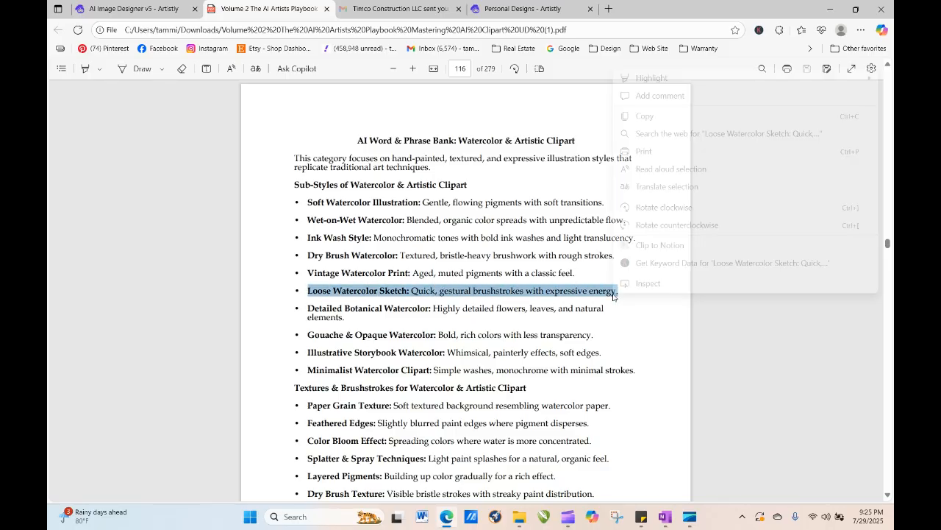
click(638, 117)
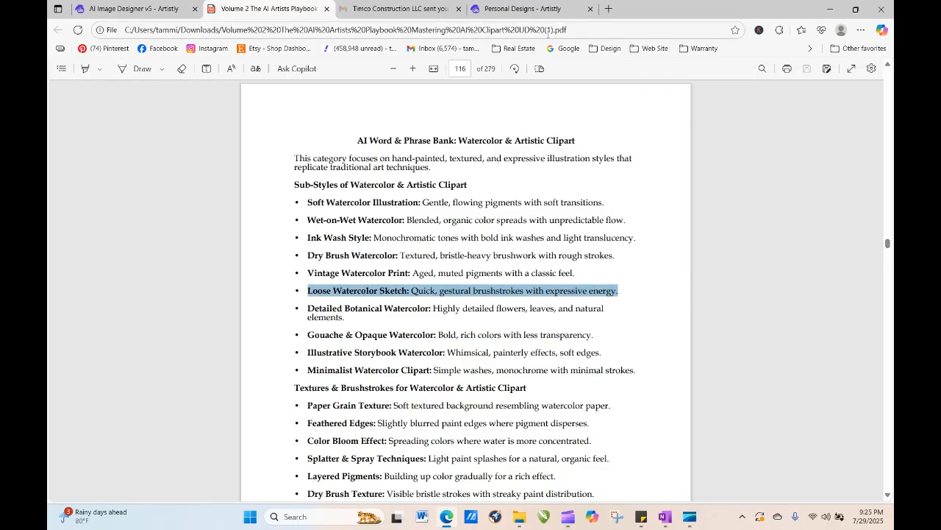
click(492, 12)
click(127, 8)
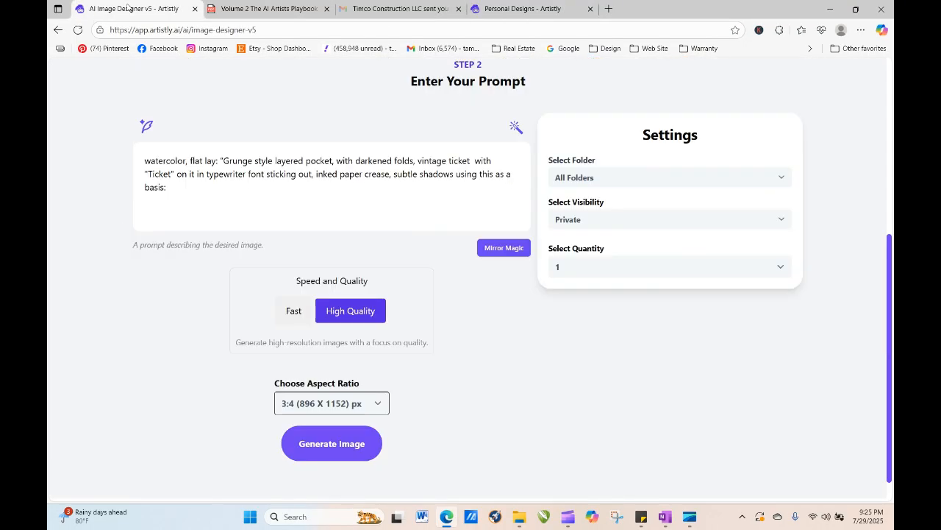
click(145, 161)
right_click(144, 160)
click(173, 264)
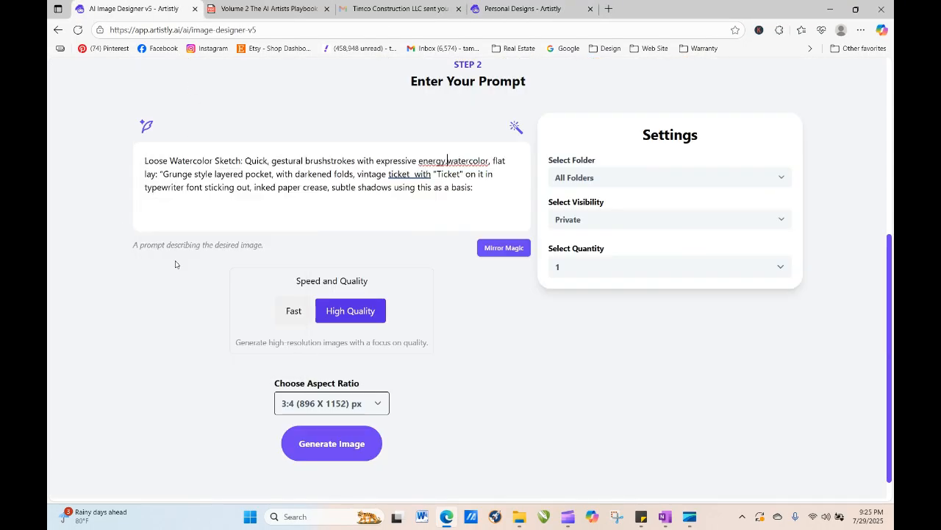
text(,)
click(333, 442)
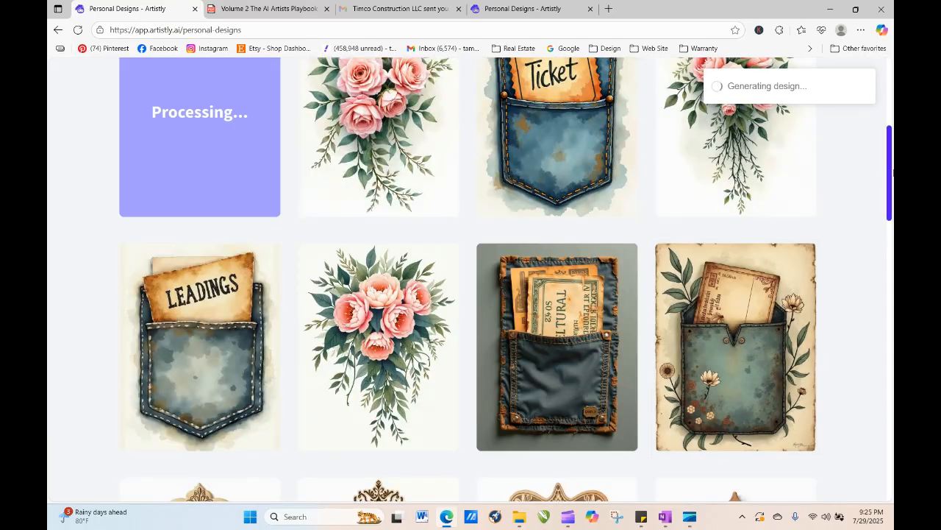
- Open the new trailing rose bouquet design and send it back to the image designer for regeneration
scroll(892, 150, up, 2)
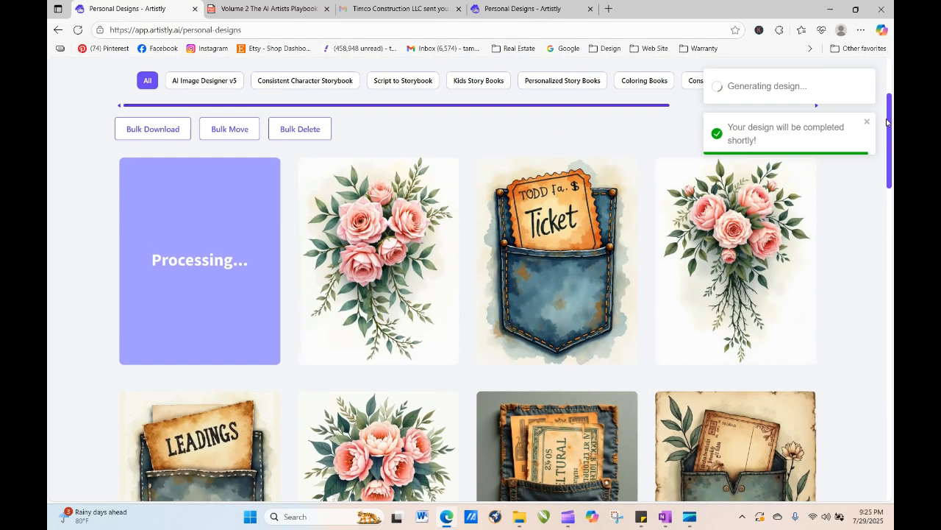
mouse_move(361, 263)
click(355, 262)
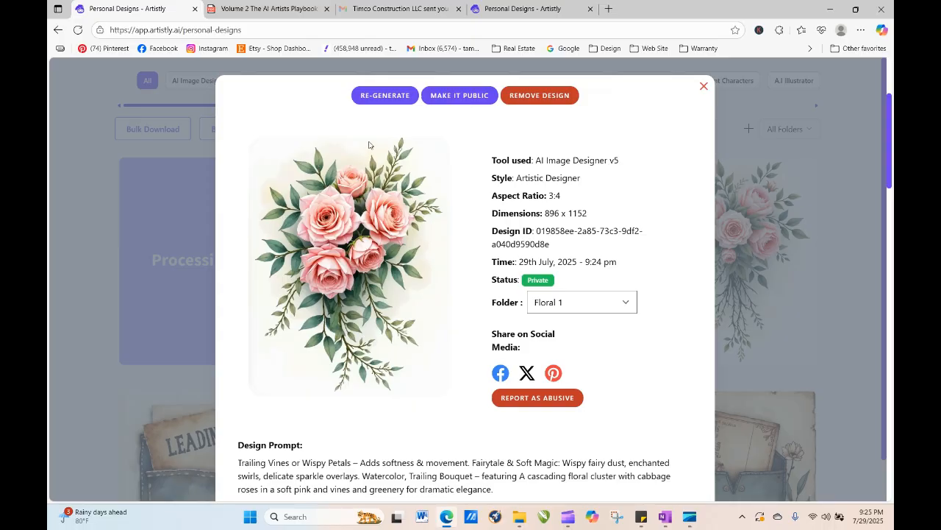
click(378, 96)
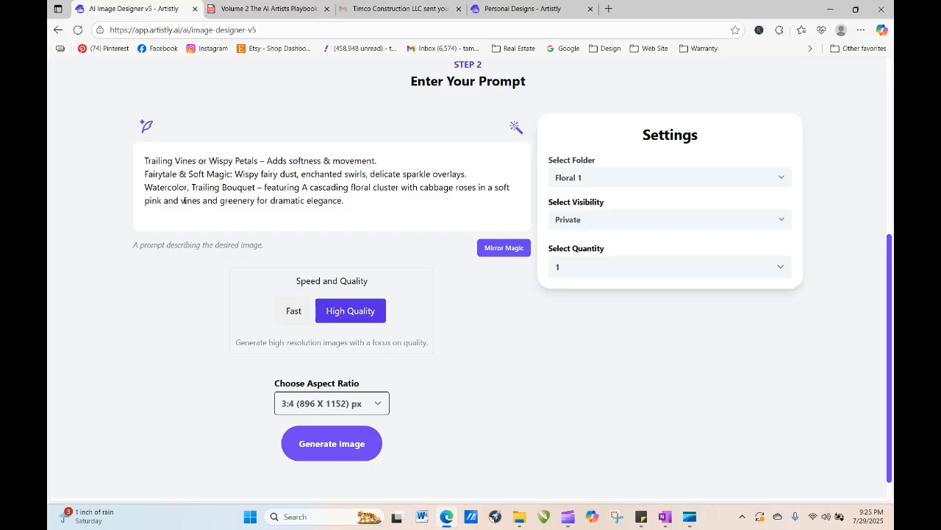
- Insert 'eucalyptus, olive branches, ivy' before 'vines' in the bouquet prompt and generate the image
click(181, 200)
text(e)
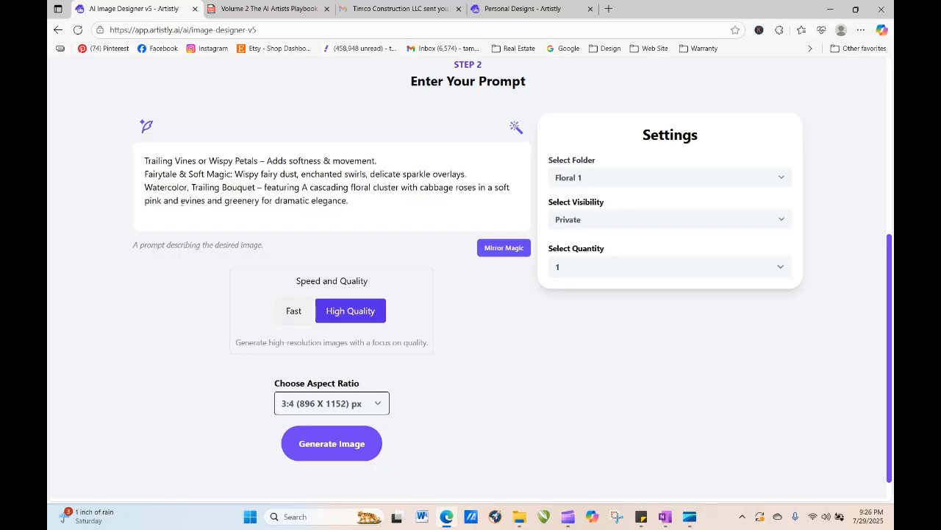
text(ucalyp)
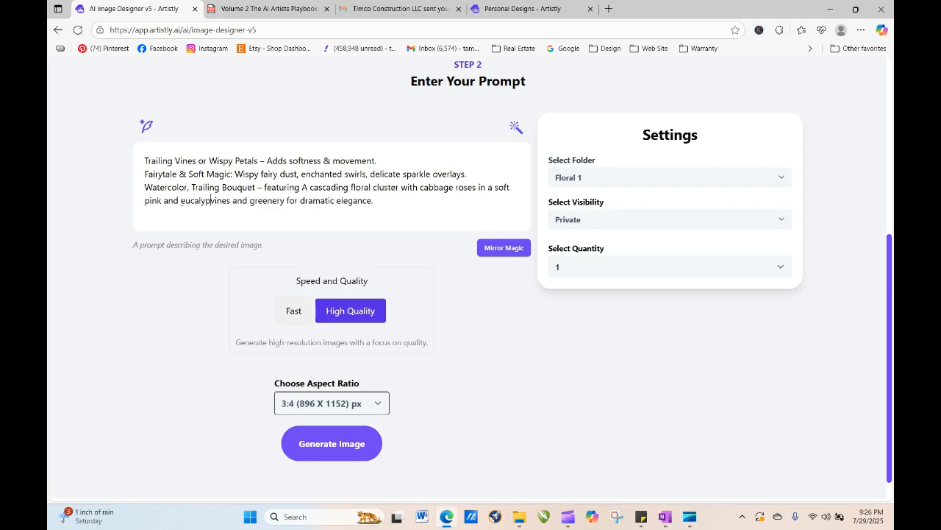
text(tus)
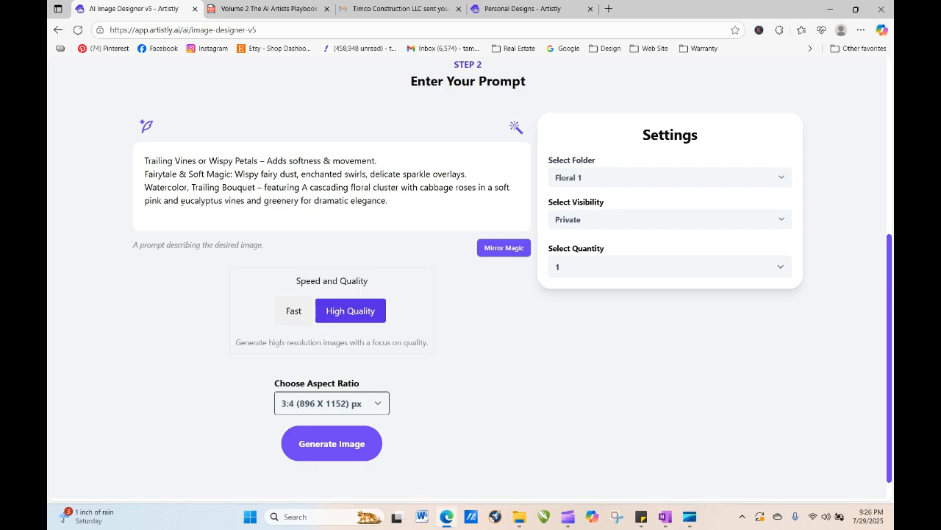
key(BackSpace)
text(, )
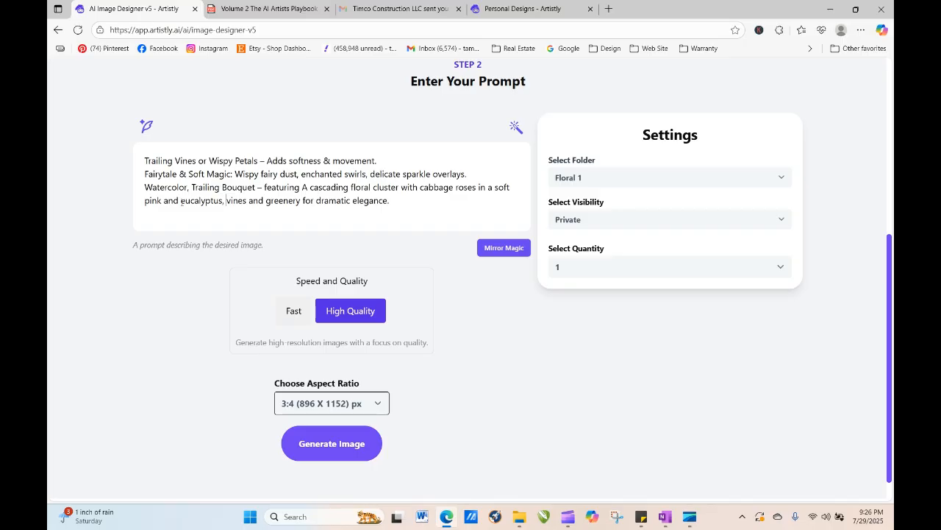
text(olive bran)
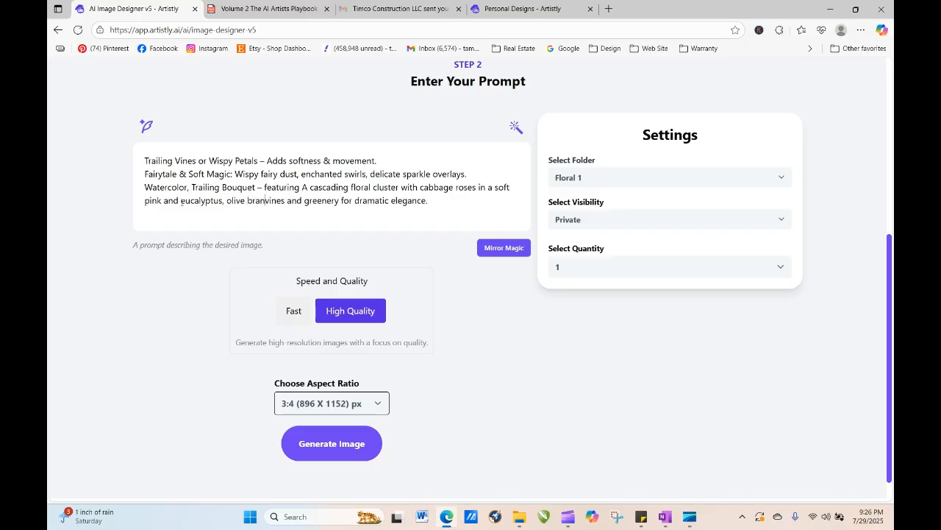
text(ches, )
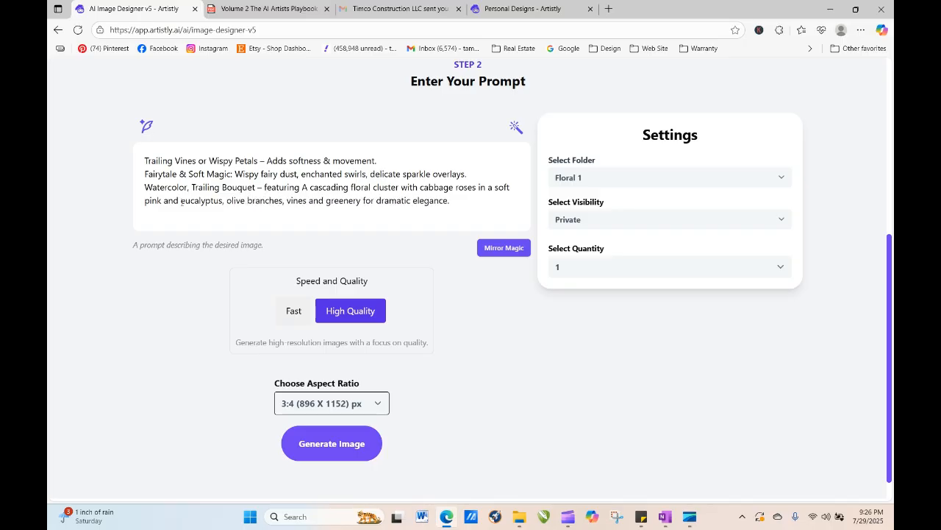
text(ivy,)
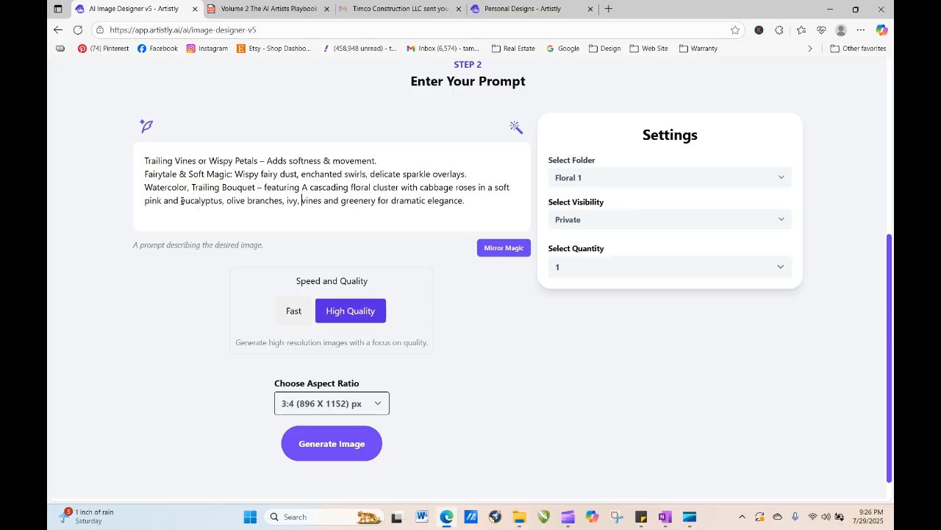
key(BackSpace)
key(BackSpace)
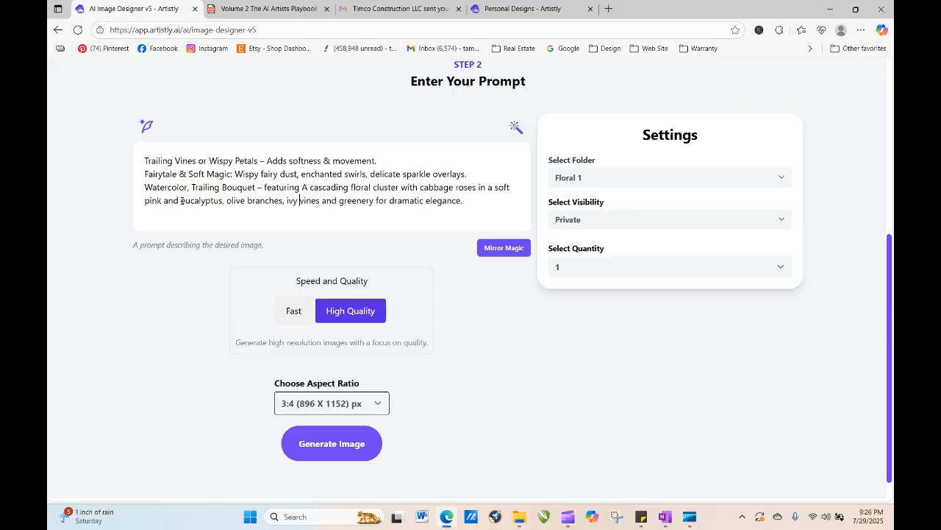
click(322, 446)
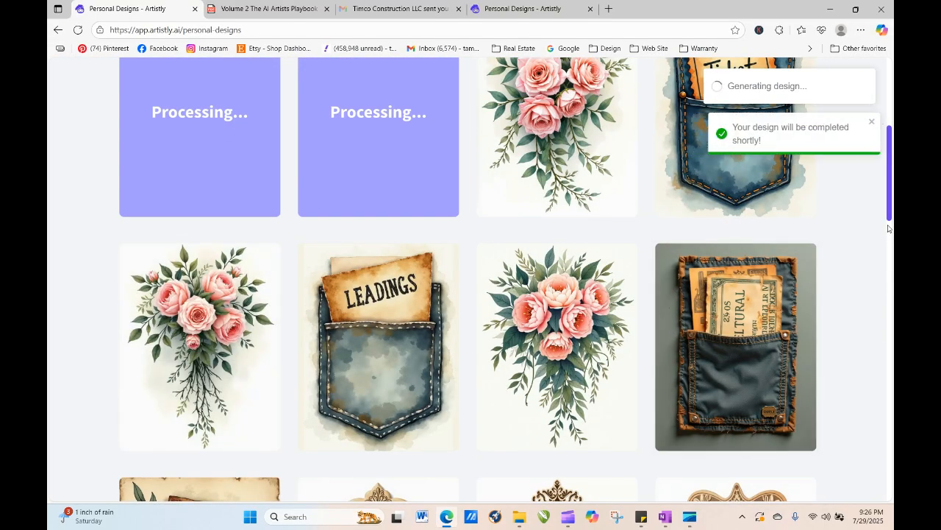
- Open the newest rose bouquet design and send it back to the image designer for regeneration
scroll(889, 203, up, 3)
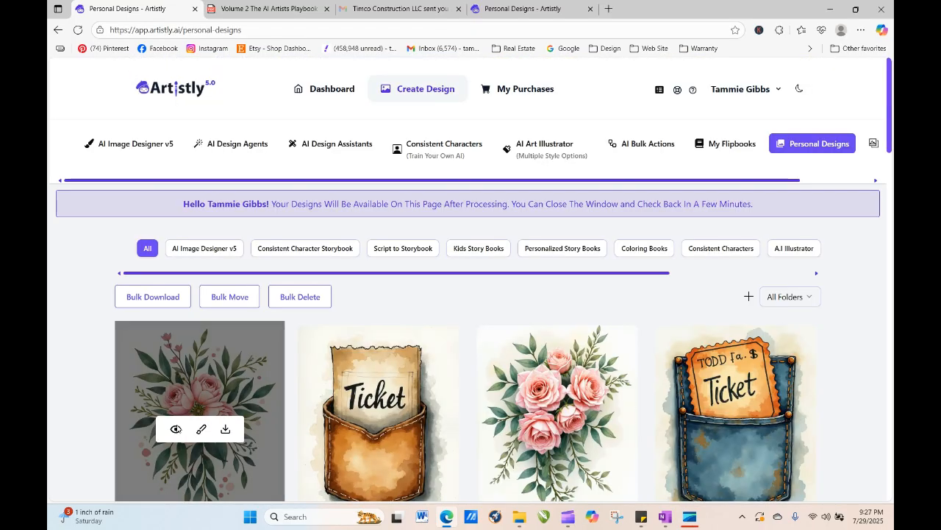
click(174, 429)
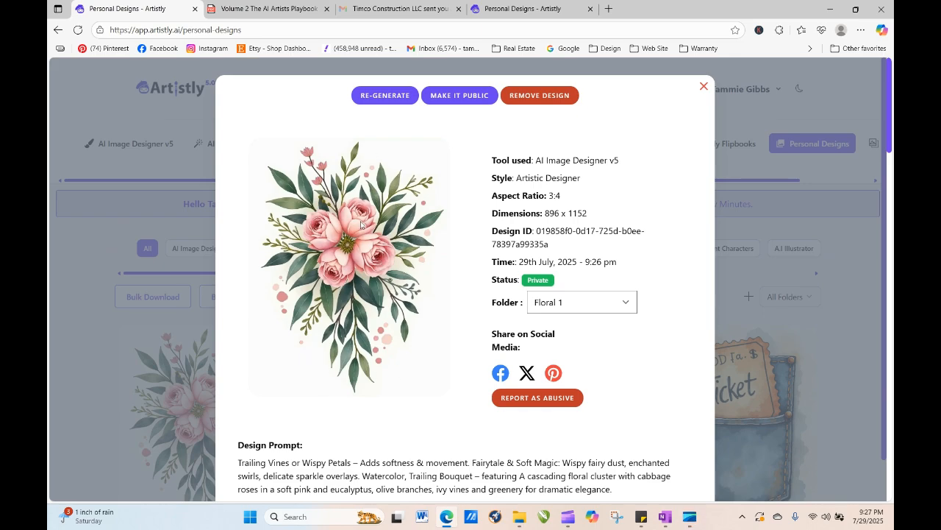
click(377, 98)
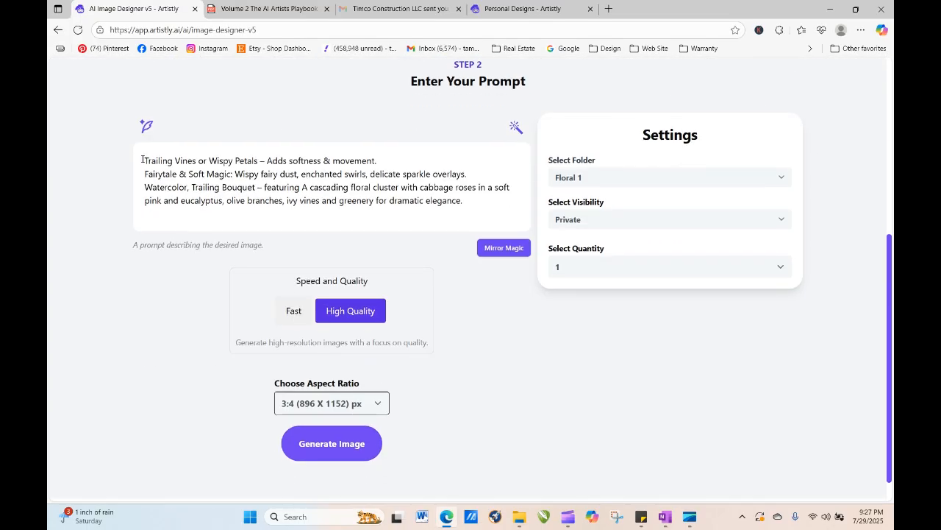
- Move the 'Trailing Vines or Wispy Petals – Adds softness & movement.' line to the end of the prompt and generate the image
drag(145, 160, 461, 220)
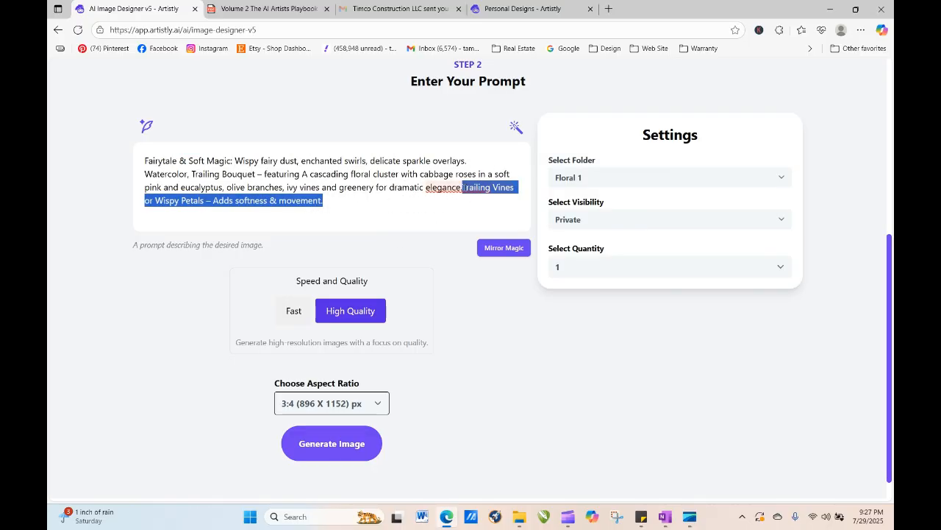
click(463, 187)
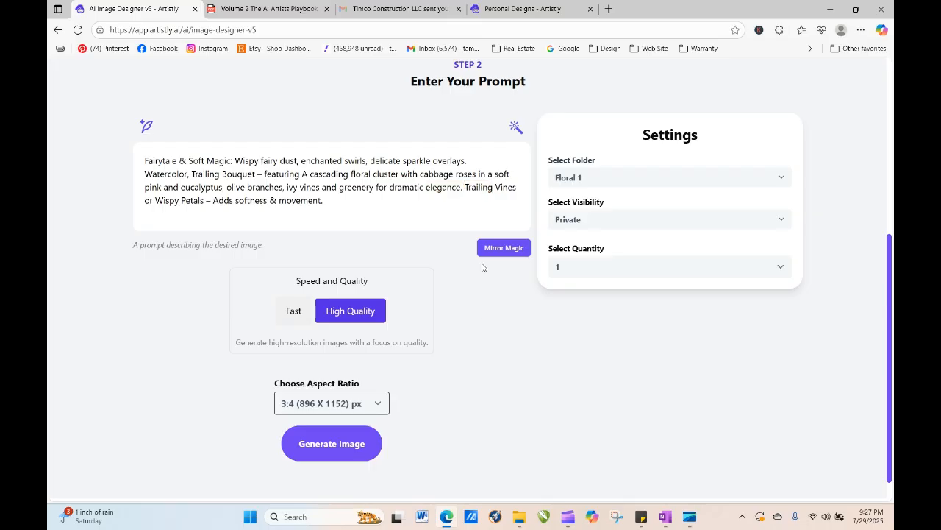
click(329, 444)
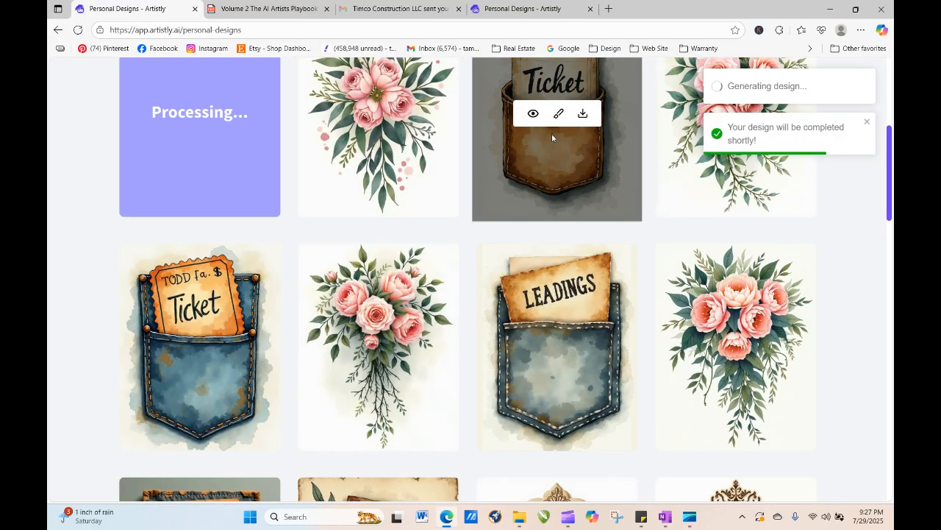
- Open the brown leather ticket pocket design and send it back to the image designer for regeneration
click(534, 112)
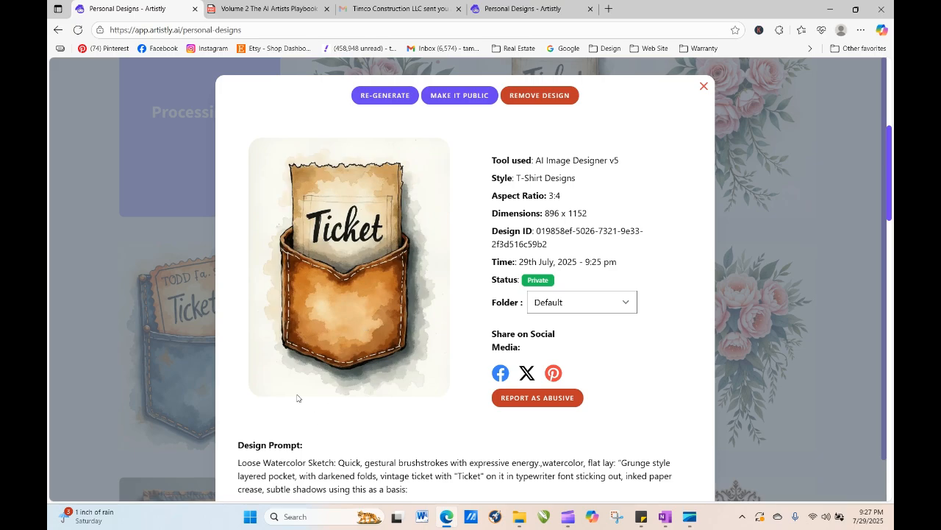
click(385, 96)
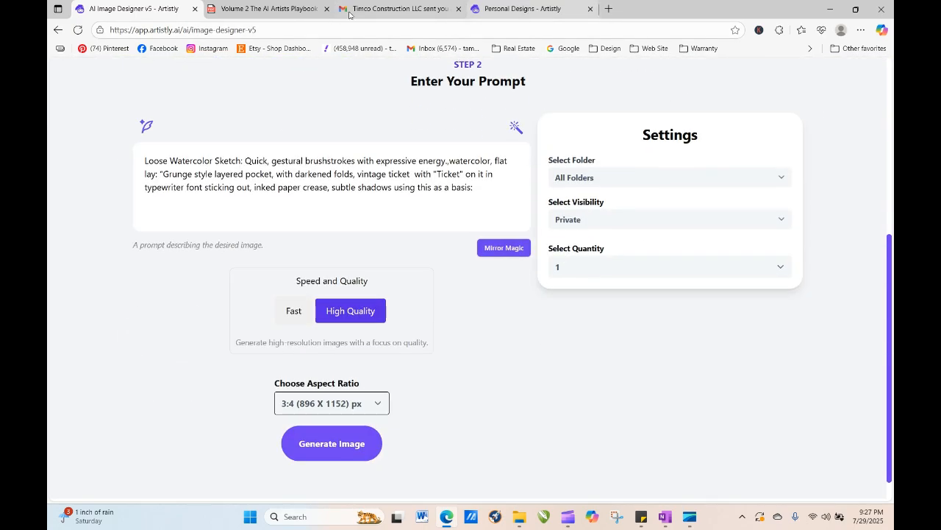
- Copy the playbook line 'Ink Wash Style: Monochromatic tones with bold ink washes and light translucency.'
click(309, 10)
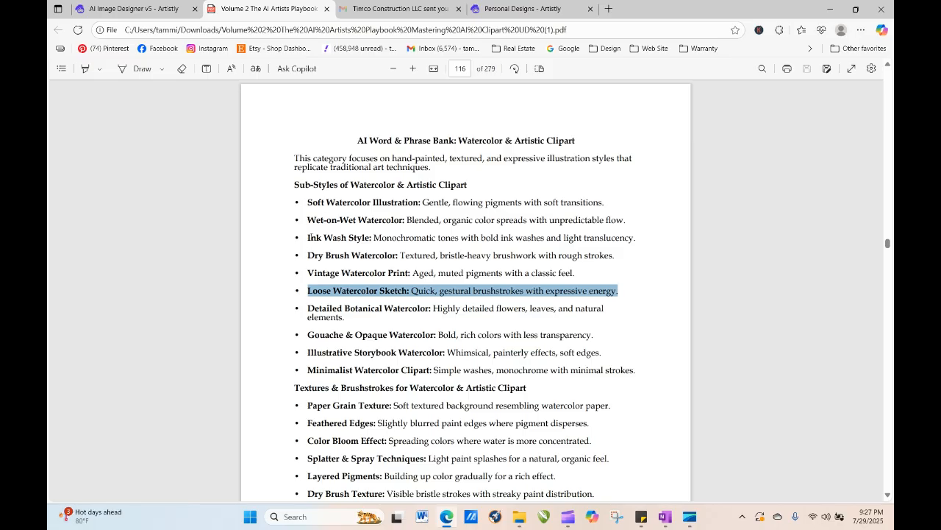
mouse_move(309, 238)
mouse_down()
mouse_move(513, 273)
mouse_move(622, 221)
mouse_move(638, 239)
mouse_up()
right_click(625, 242)
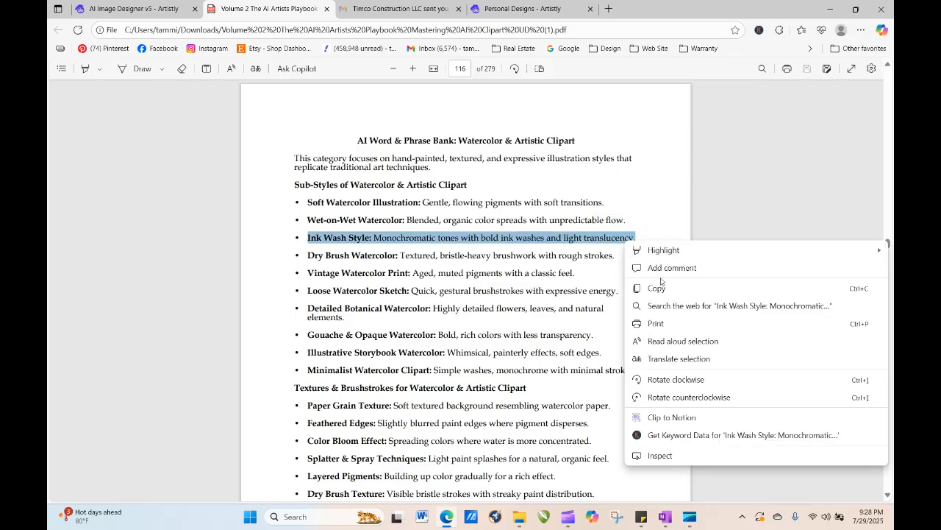
click(657, 288)
- Replace the Loose Watercolor Sketch sentence at the start of the ticket prompt with the Ink Wash Style line and generate the image
click(139, 8)
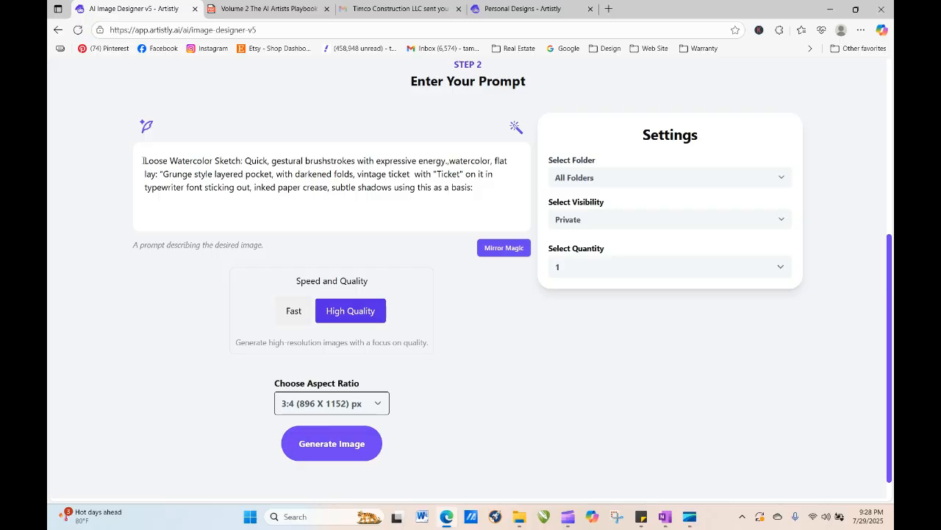
drag(144, 160, 450, 158)
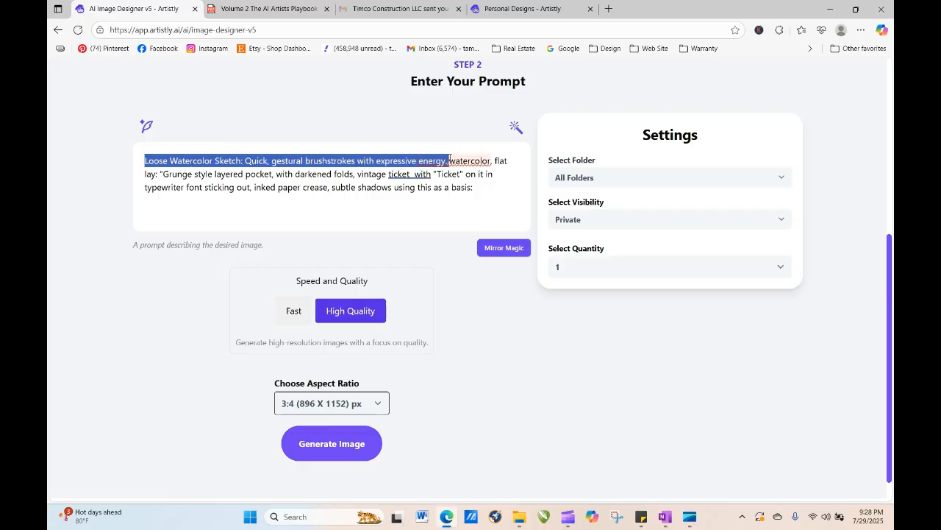
right_click(436, 155)
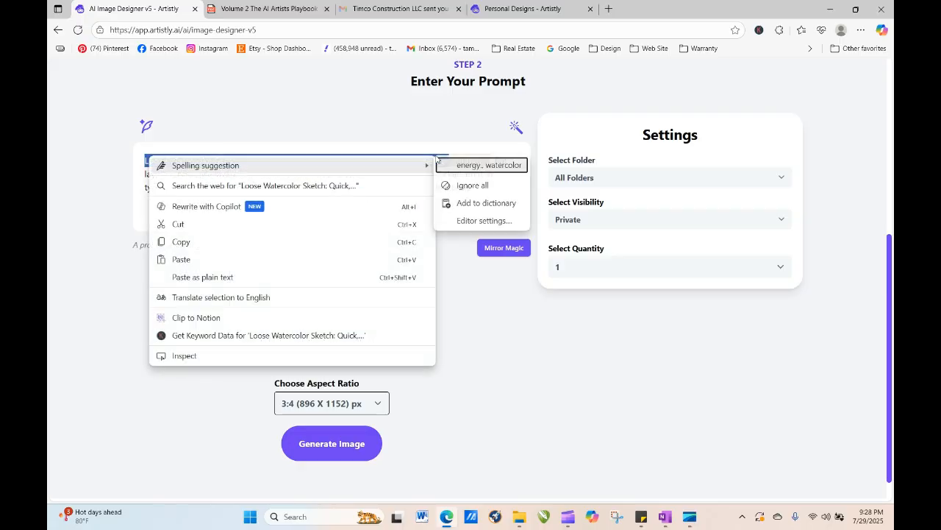
click(284, 260)
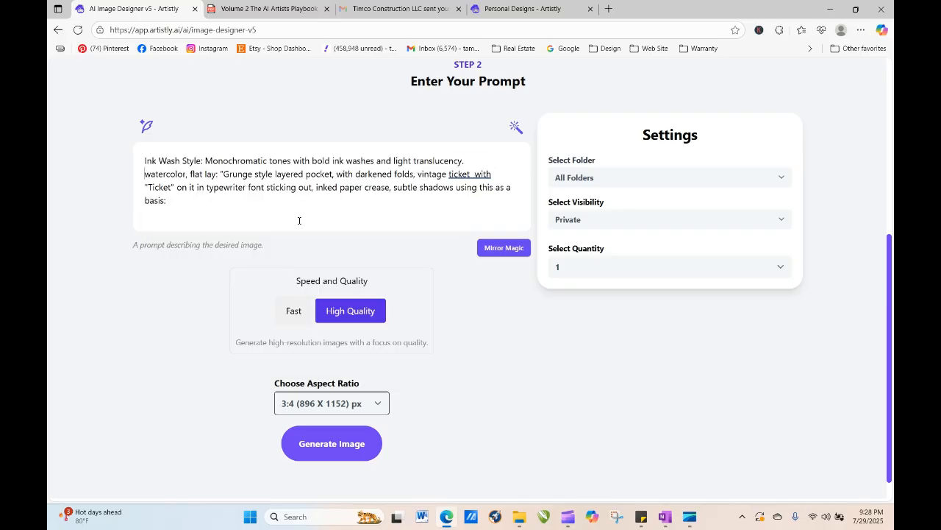
click(352, 446)
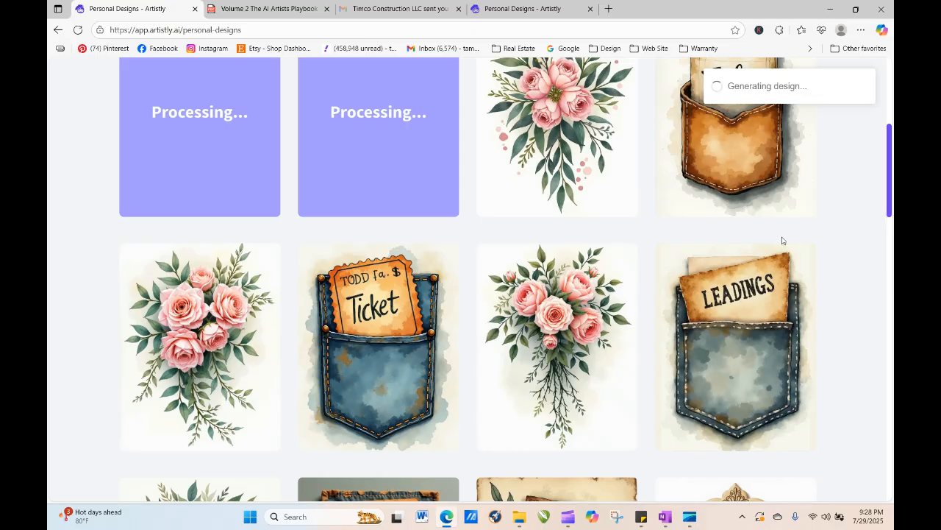
- Reload the personal designs, open the newest rose bouquet design and send it back for regeneration
click(78, 30)
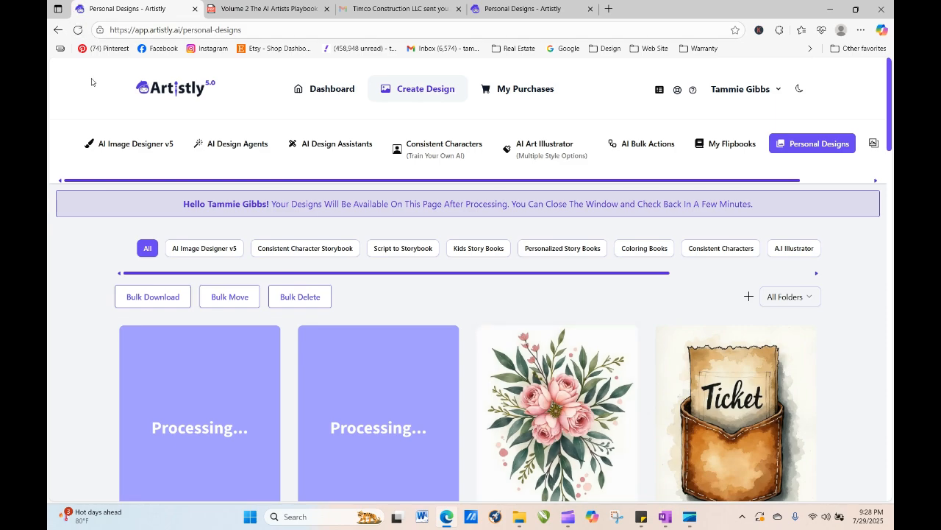
mouse_move(534, 403)
click(534, 429)
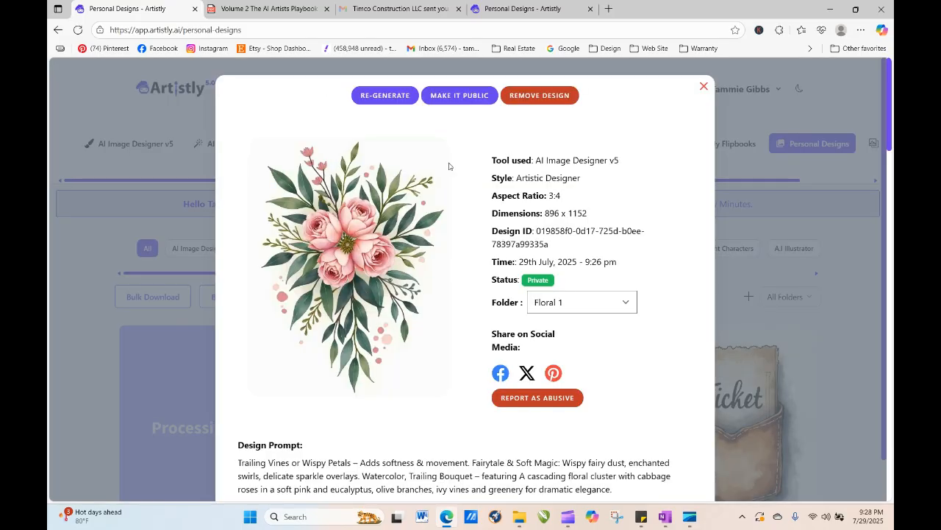
click(400, 100)
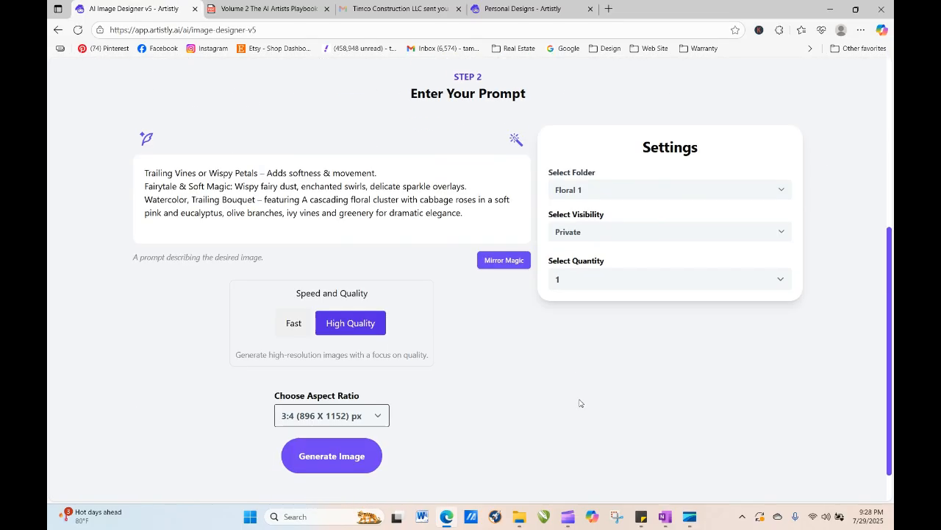
- Set the quantity to 4 and generate the bouquet images
click(593, 268)
click(591, 337)
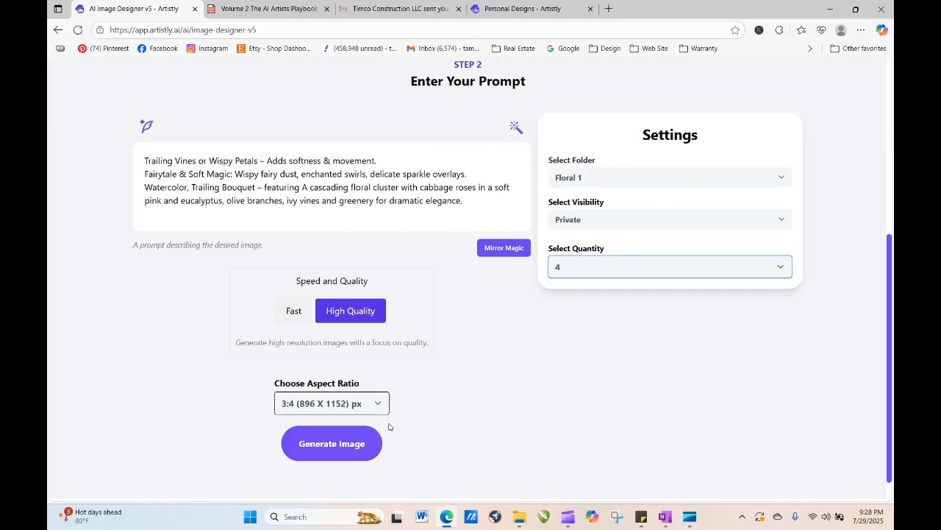
click(367, 444)
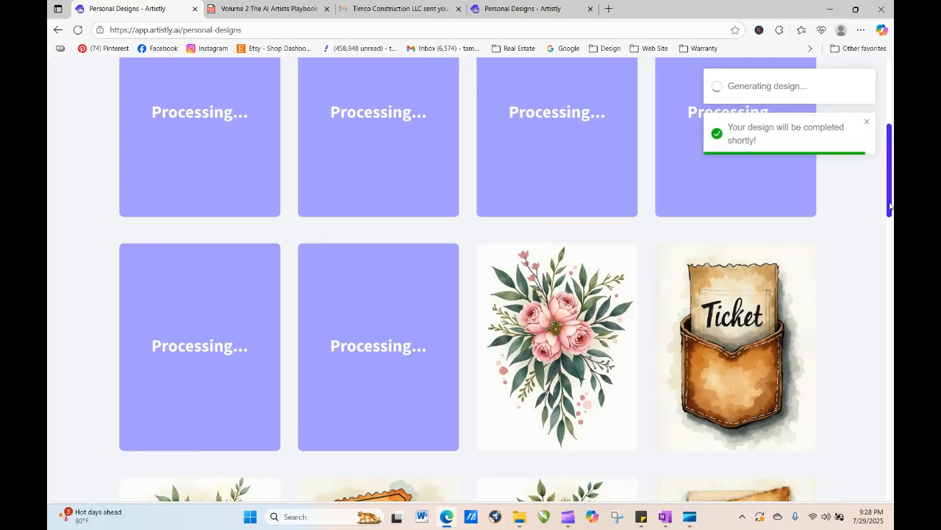
- Reload the personal designs page and browse to the bottom to load more designs
drag(890, 206, 889, 203)
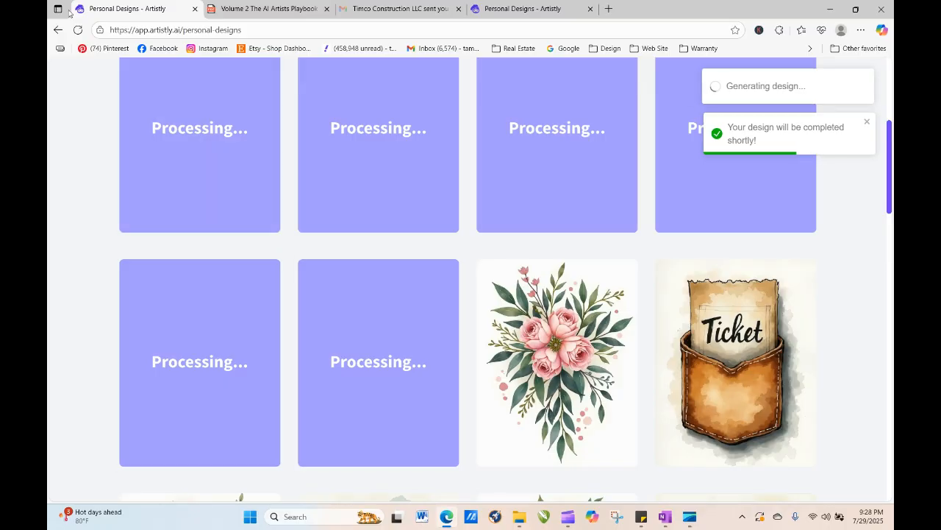
click(77, 30)
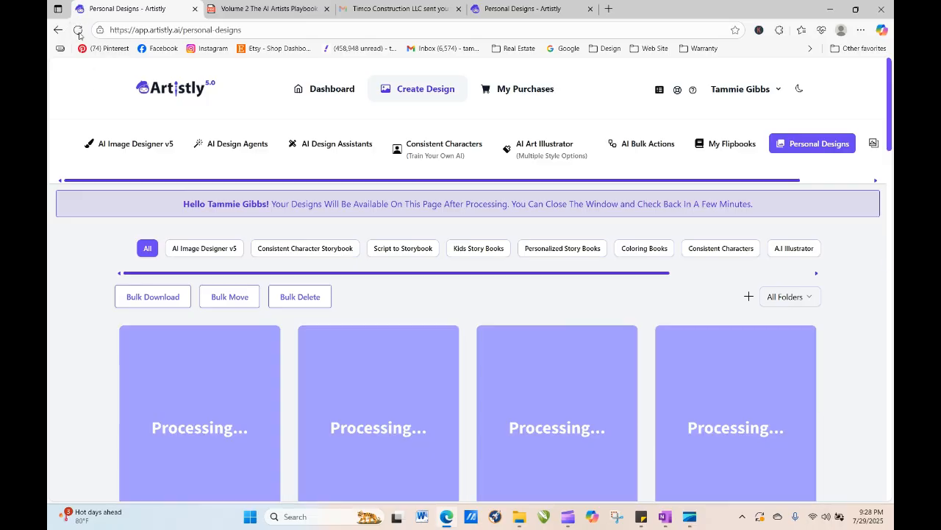
click(77, 30)
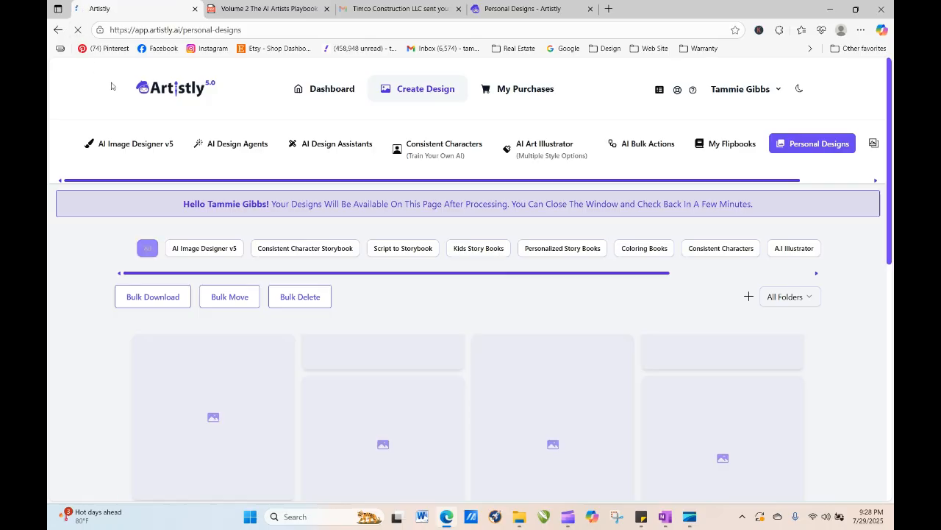
drag(892, 118, 892, 468)
click(478, 435)
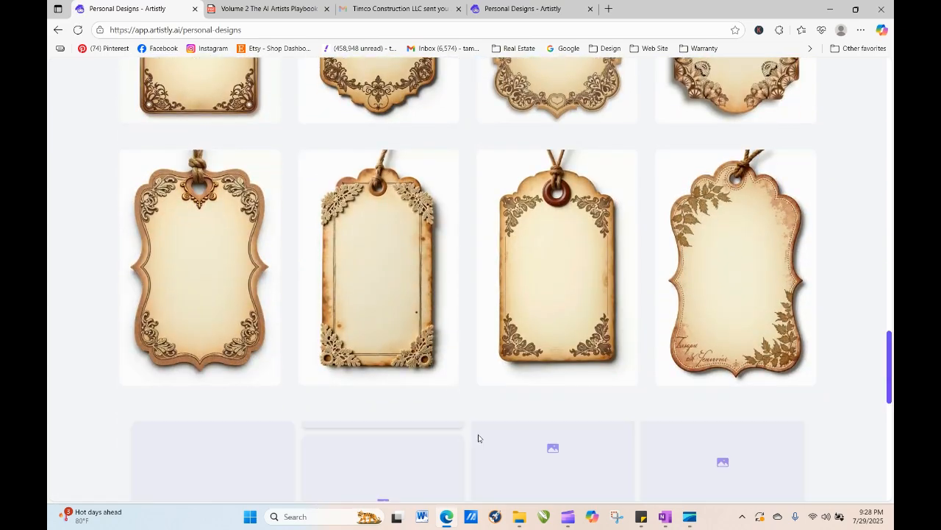
drag(890, 298, 891, 474)
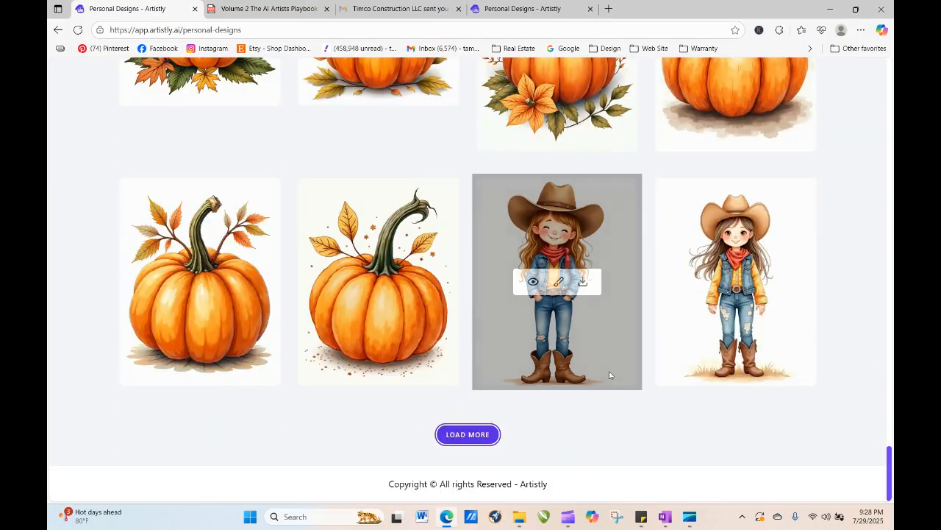
click(456, 434)
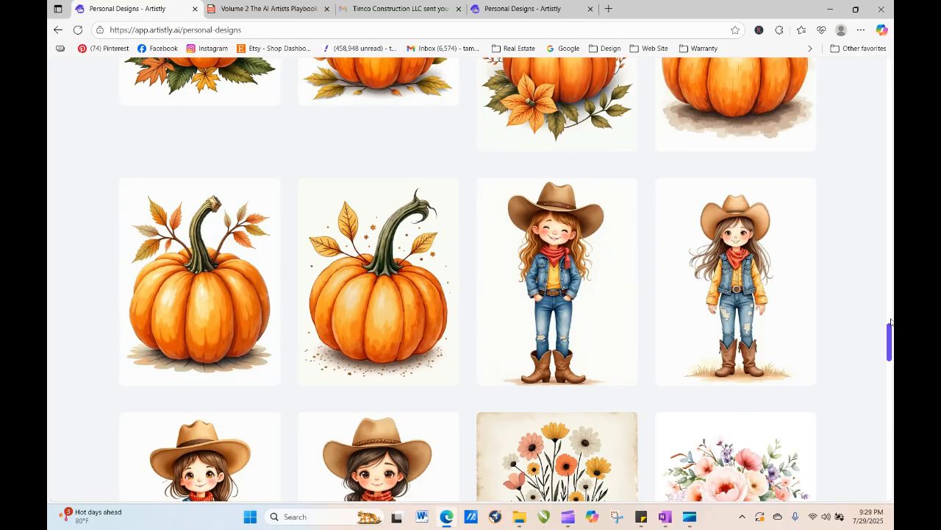
- Load more designs twice and keep scrolling through the older personal designs
drag(890, 335, 890, 482)
click(494, 429)
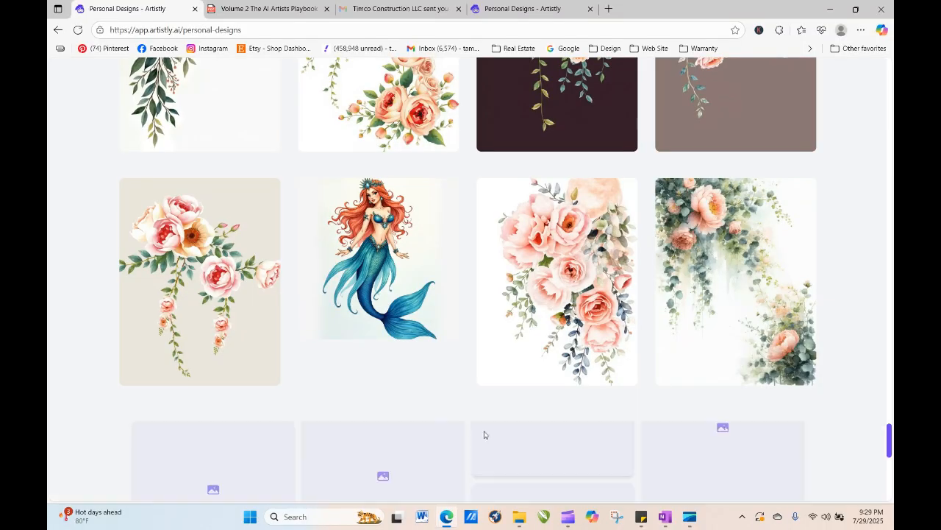
drag(890, 376, 890, 482)
click(460, 436)
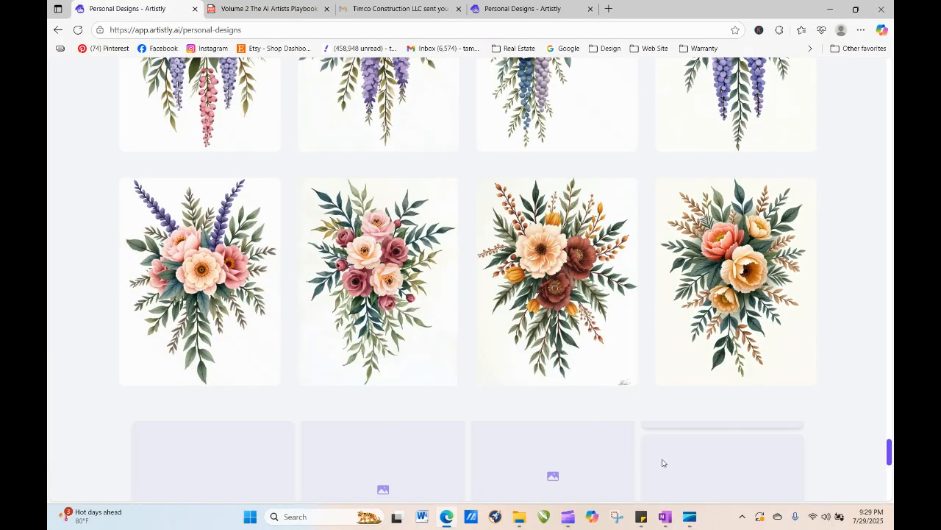
drag(890, 403, 890, 419)
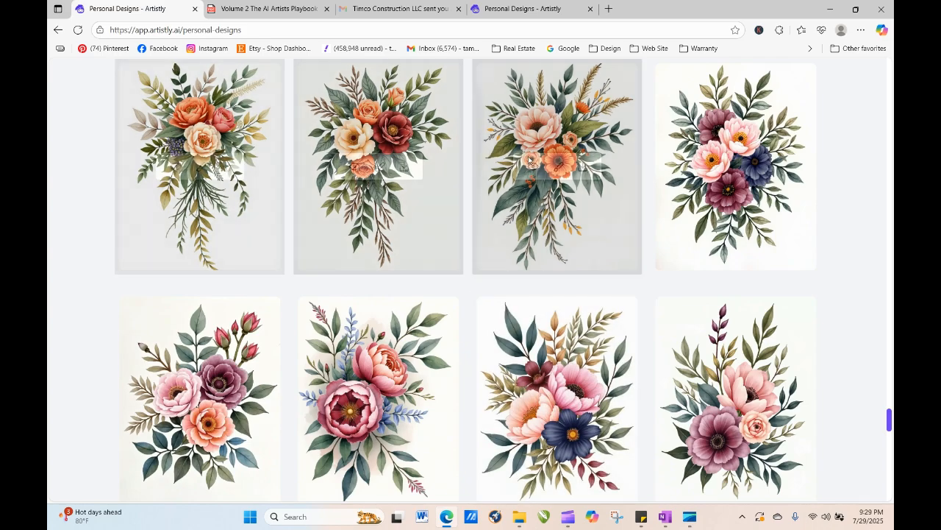
- Open the orange and red trailing bouquet design, send it back for regeneration and generate one image
click(353, 166)
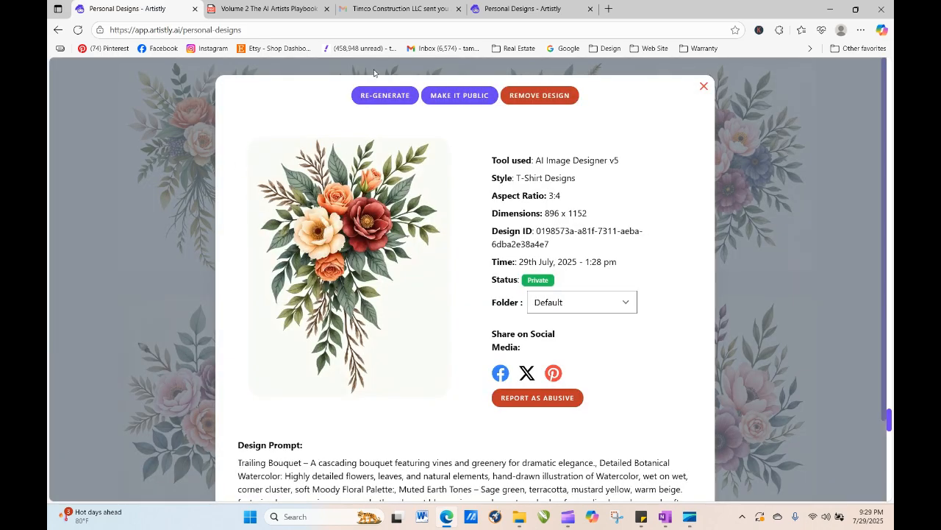
click(383, 95)
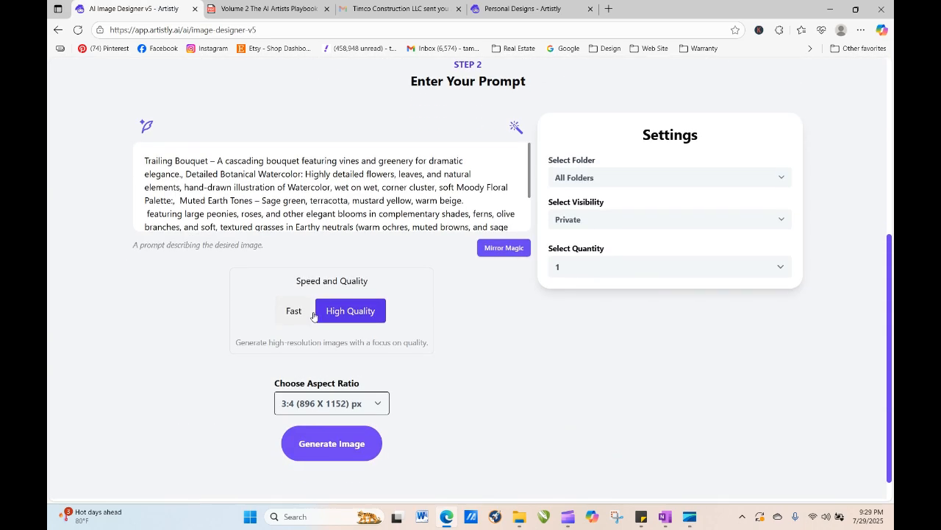
click(342, 446)
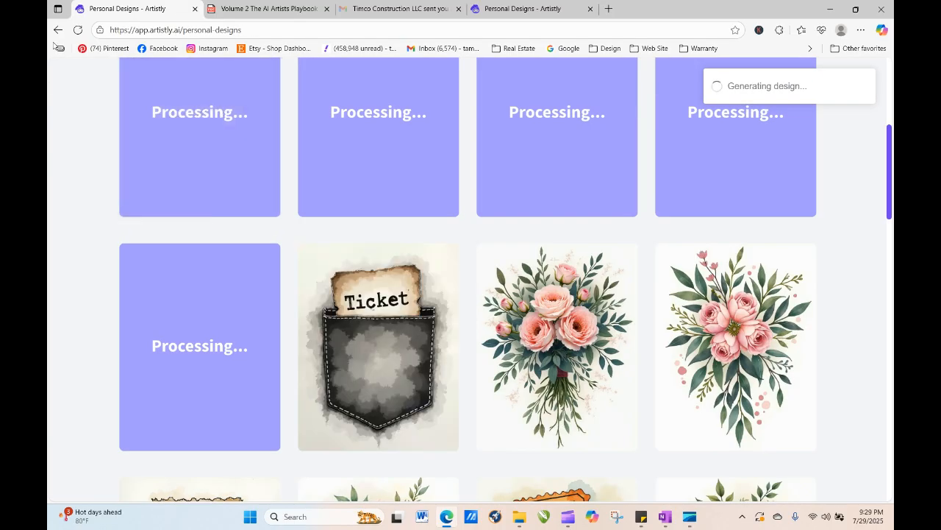
- Inspect the ink-wash ticket design, then reload the personal designs page to check generation progress
mouse_move(351, 379)
click(354, 349)
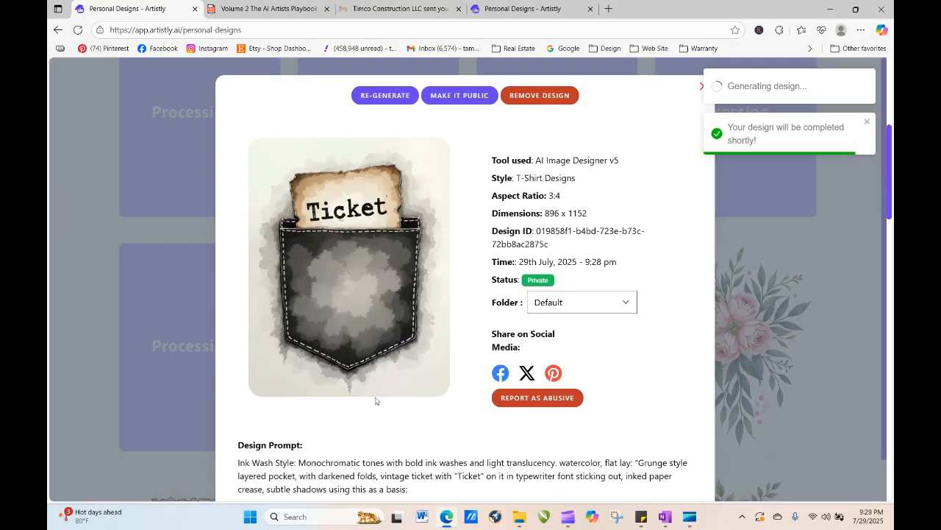
click(700, 87)
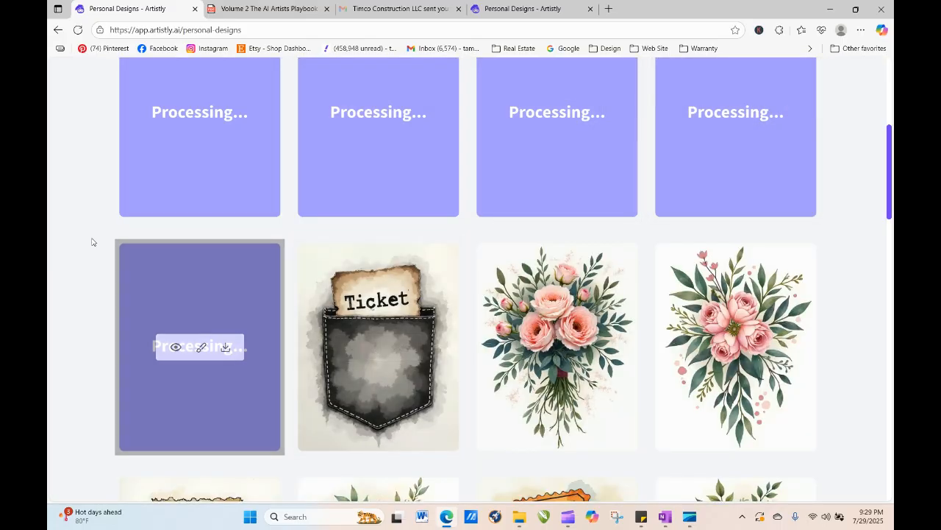
click(78, 30)
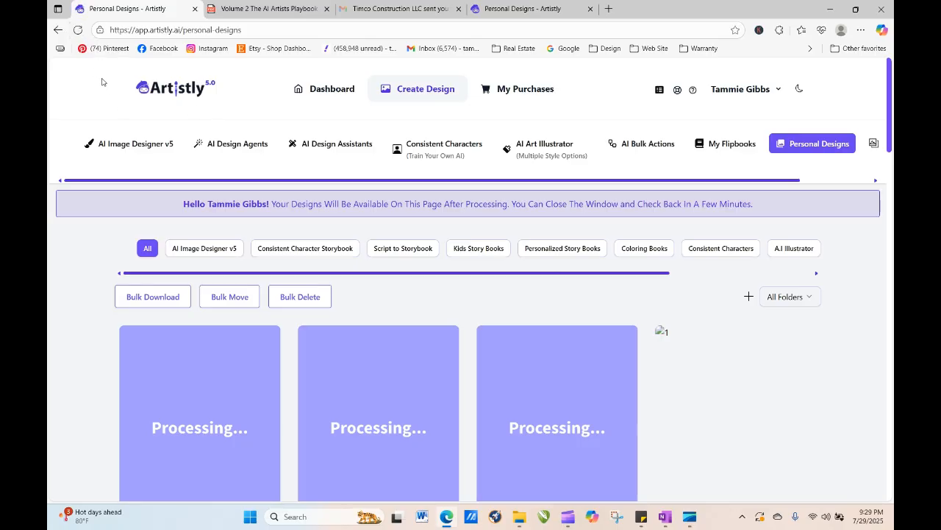
click(78, 30)
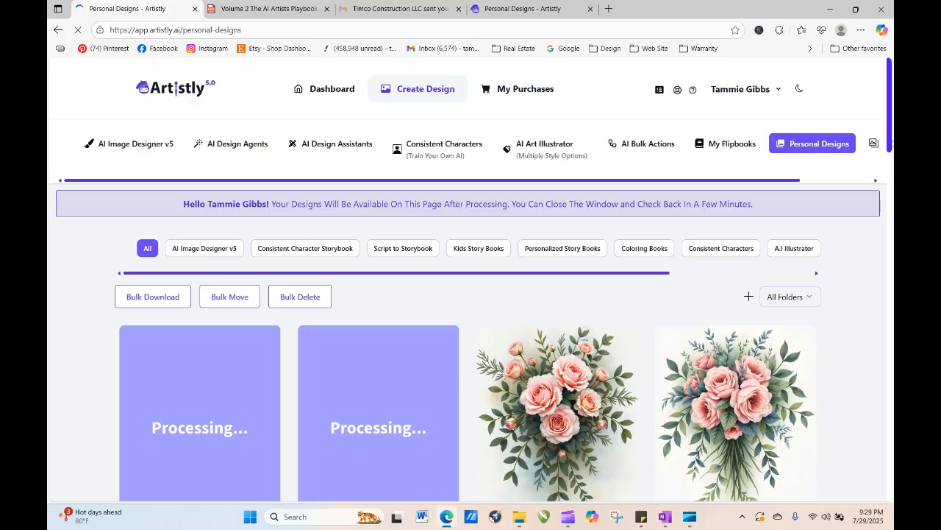
scroll(891, 122, down, 2)
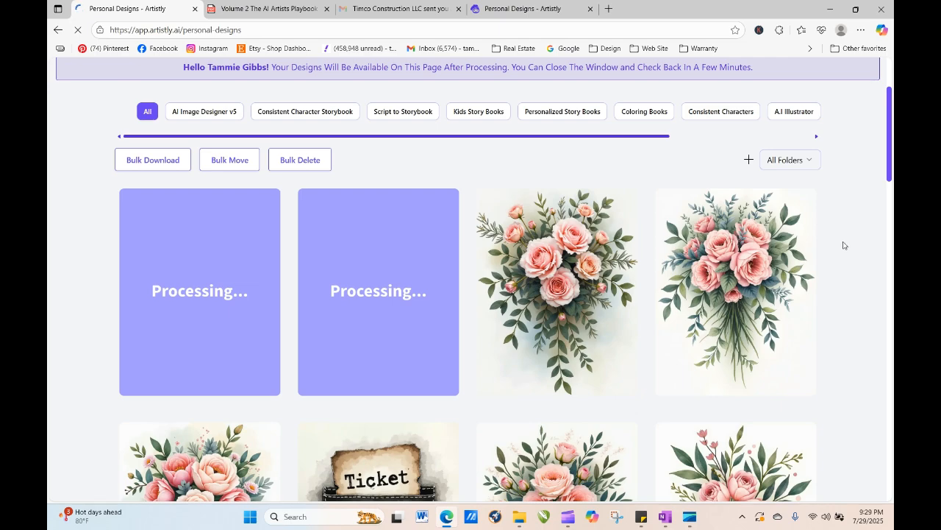
scroll(888, 180, down, 2)
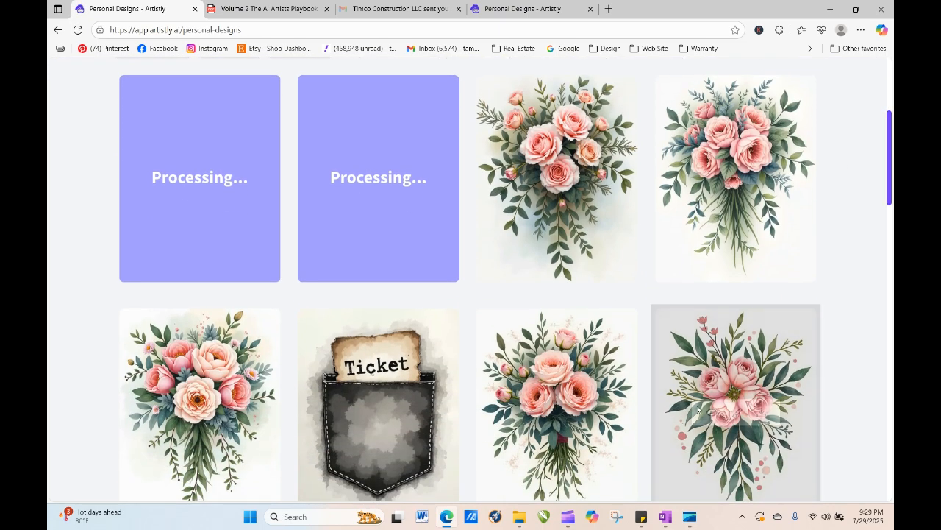
mouse_move(582, 161)
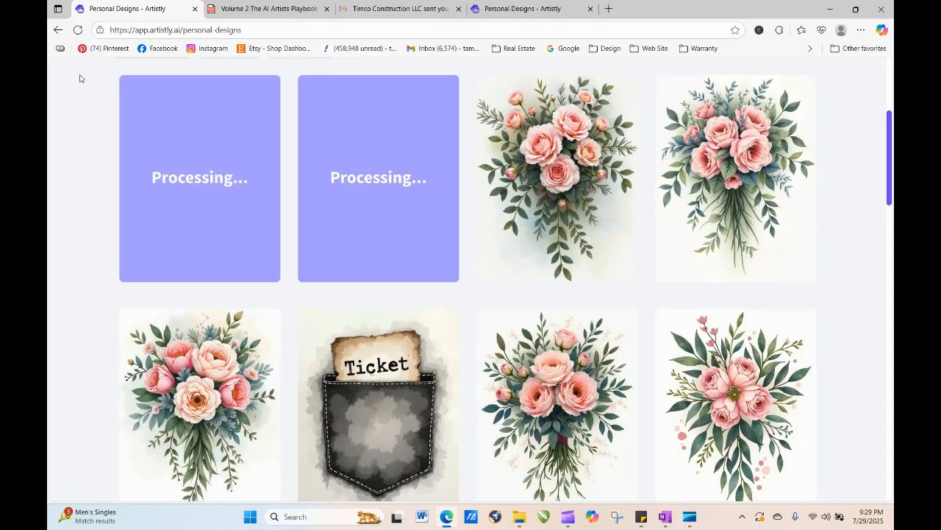
click(77, 30)
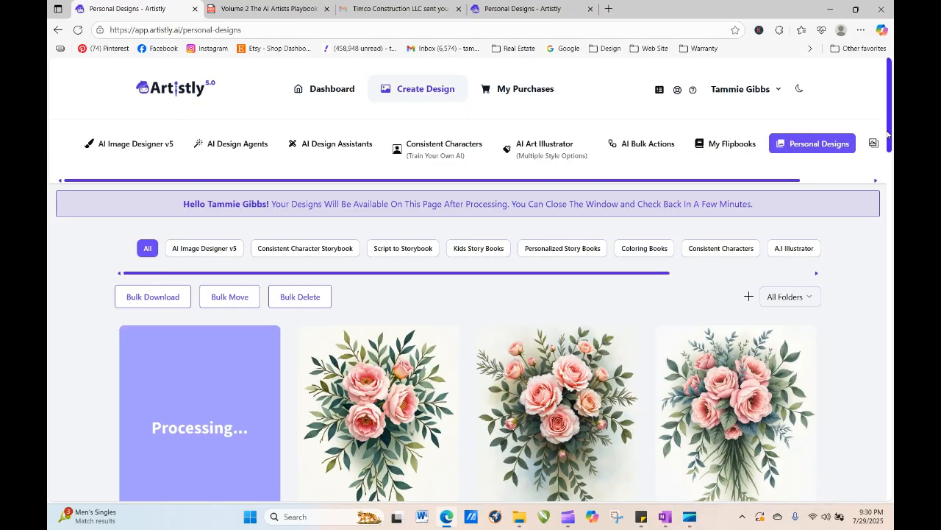
- Review the details of the newest bouquet designs, reloading the page to see finished results
scroll(890, 184, down, 3)
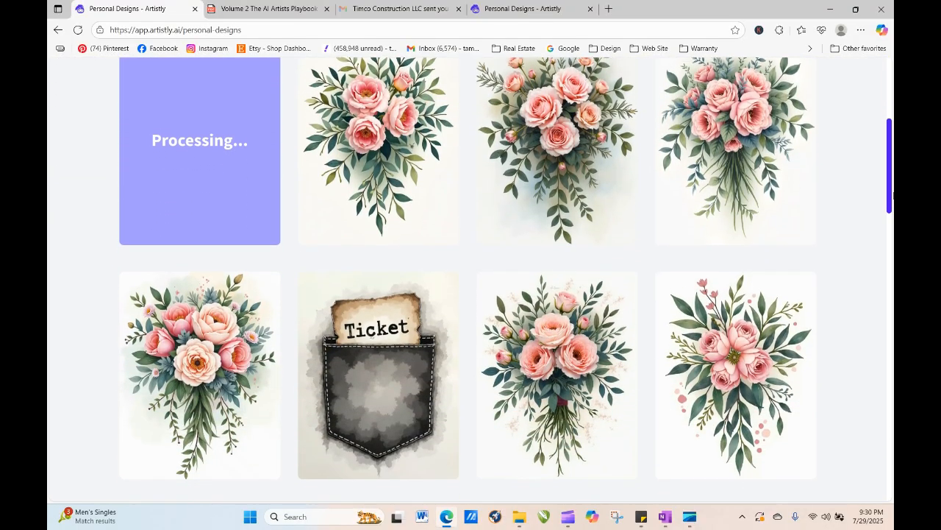
mouse_move(168, 398)
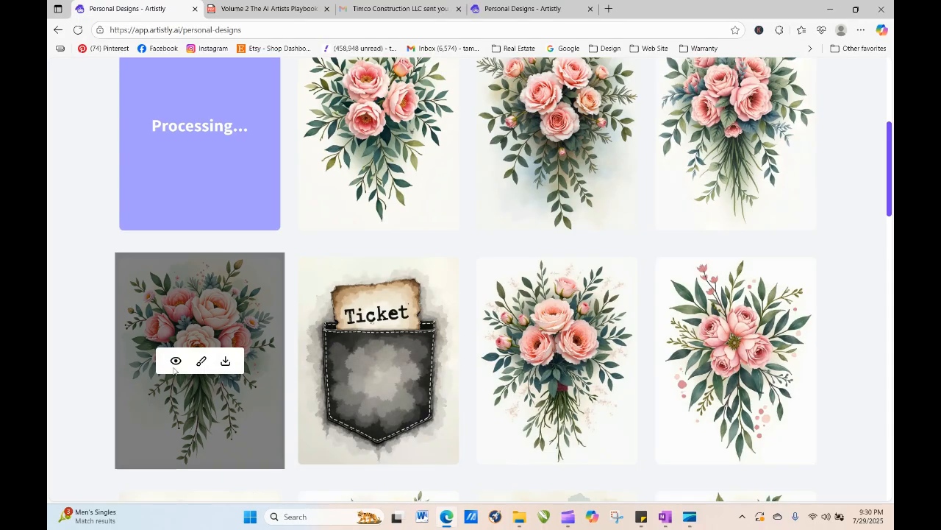
mouse_move(344, 275)
mouse_move(383, 163)
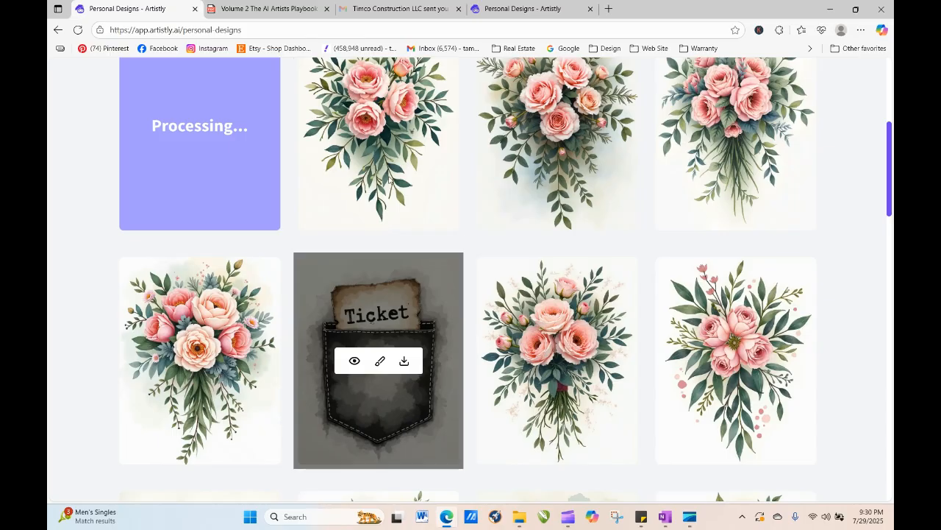
mouse_move(183, 361)
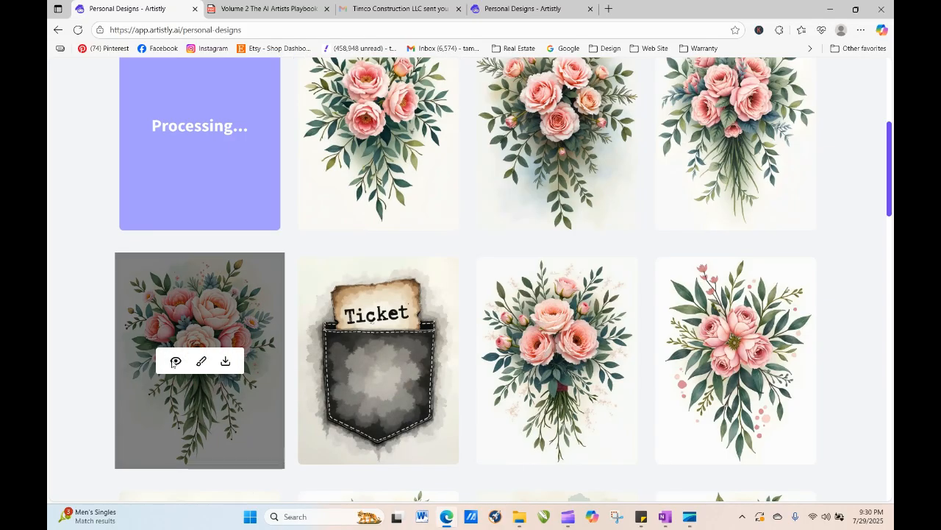
click(176, 362)
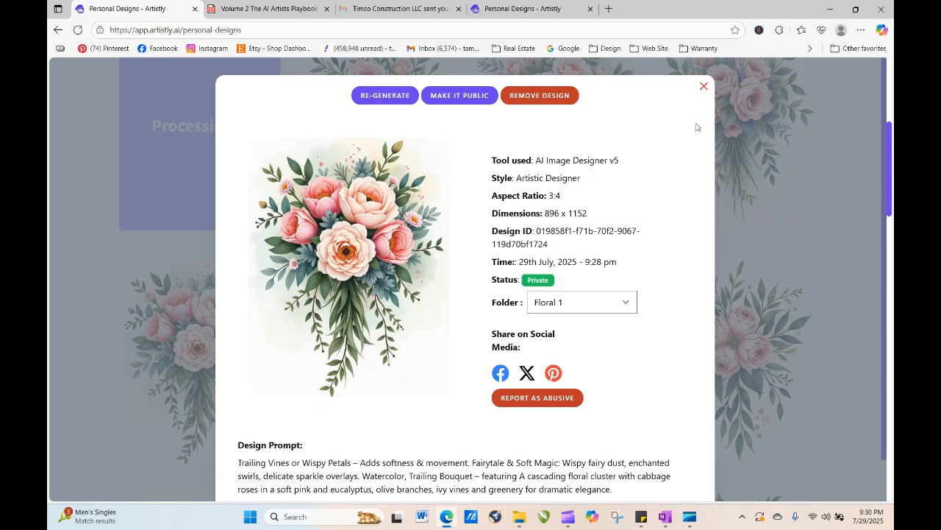
click(704, 89)
mouse_move(530, 364)
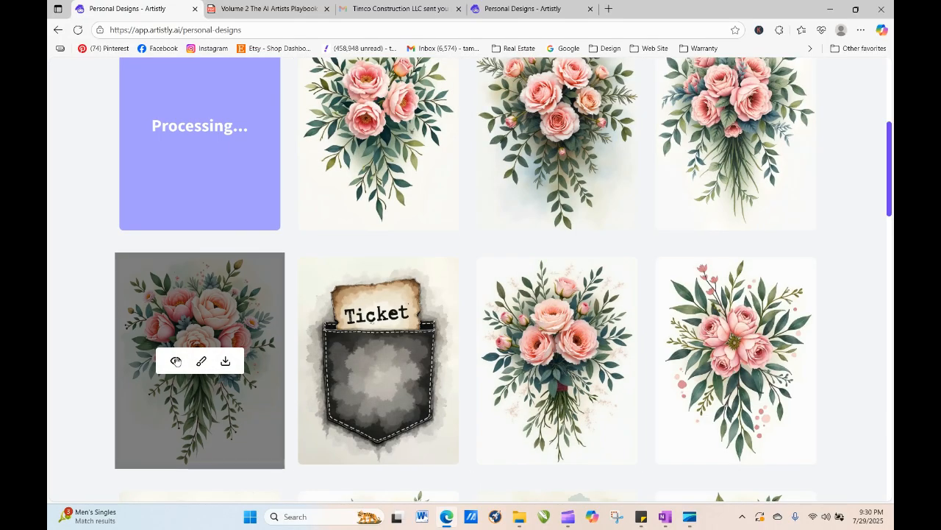
click(175, 361)
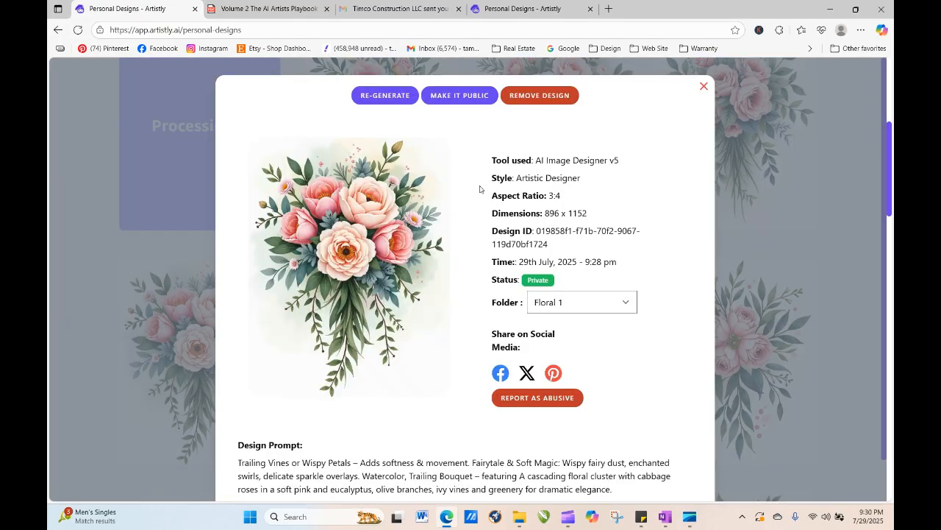
click(703, 87)
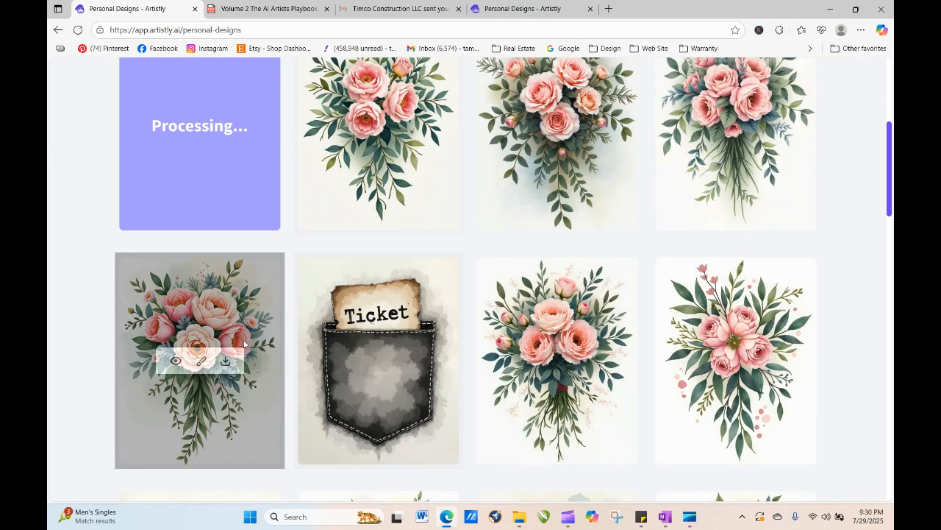
click(78, 30)
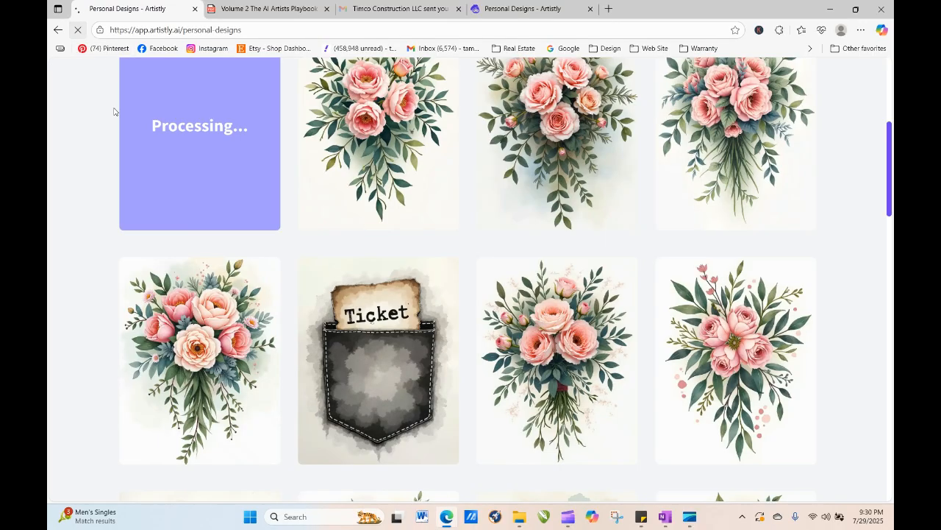
click(177, 429)
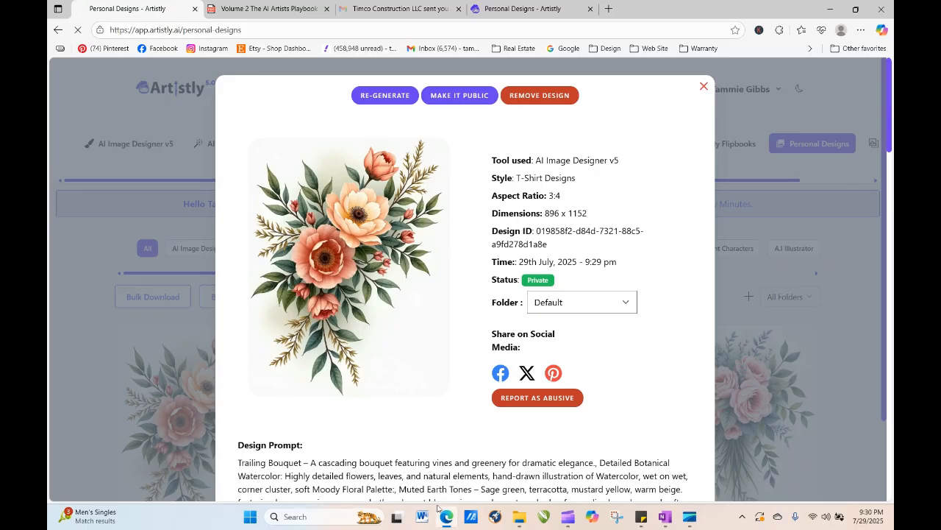
click(704, 87)
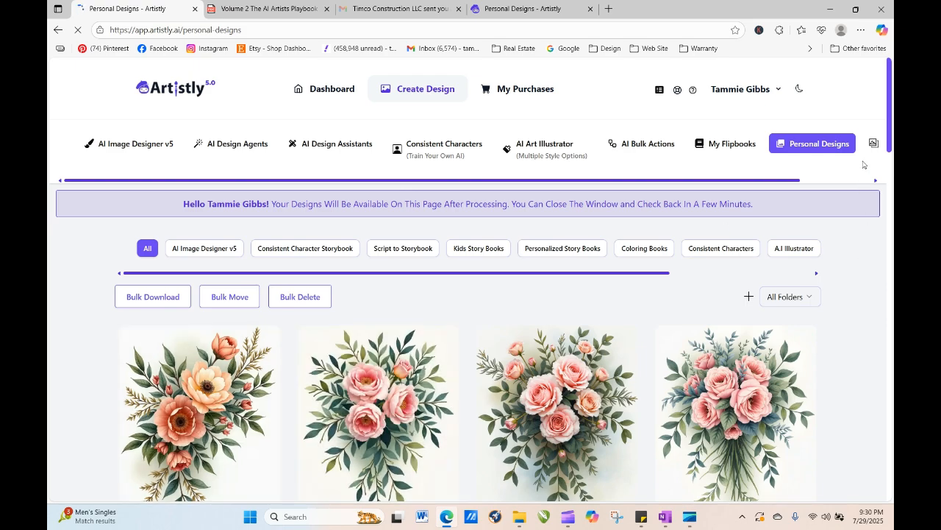
- Regenerate the ink-wash ticket design, replacing "Grunge style" with "vintage" in its prompt, and generate the image
scroll(466, 313, down, 5)
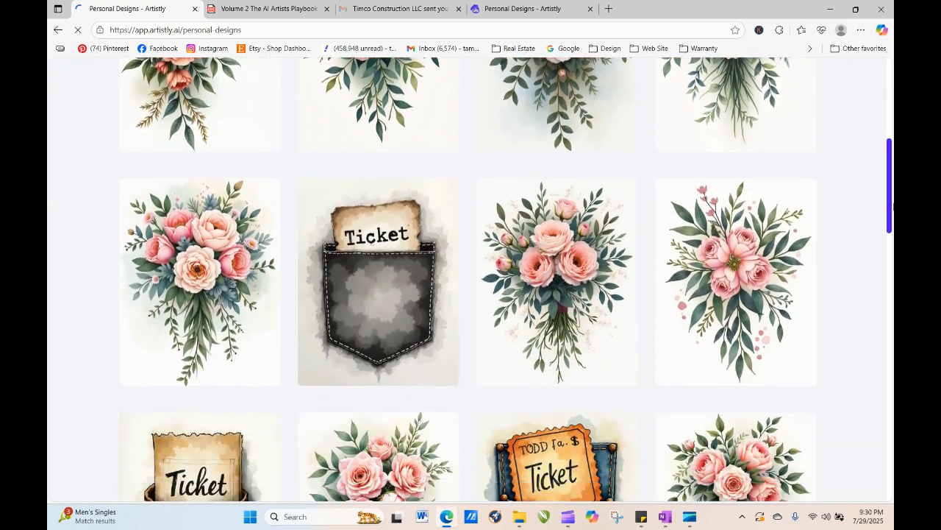
mouse_move(456, 270)
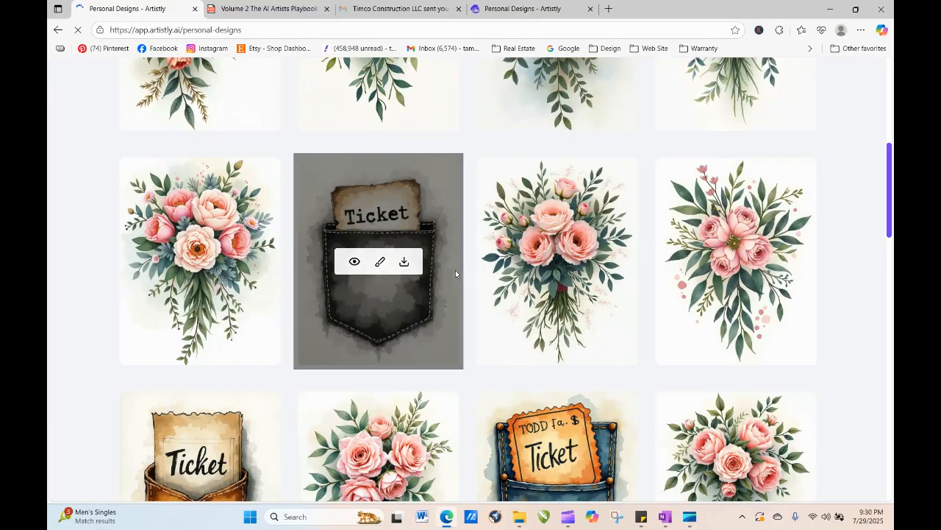
click(355, 265)
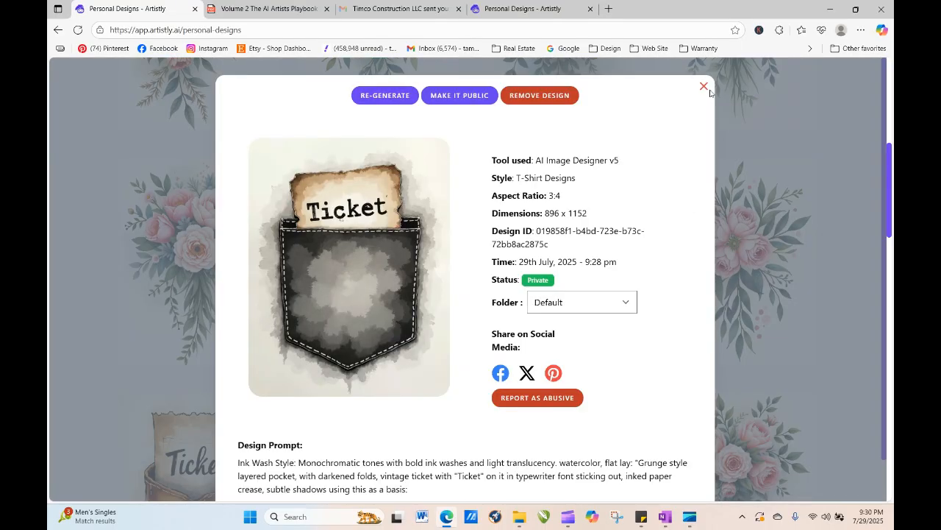
click(384, 96)
scroll(359, 342, down, 1)
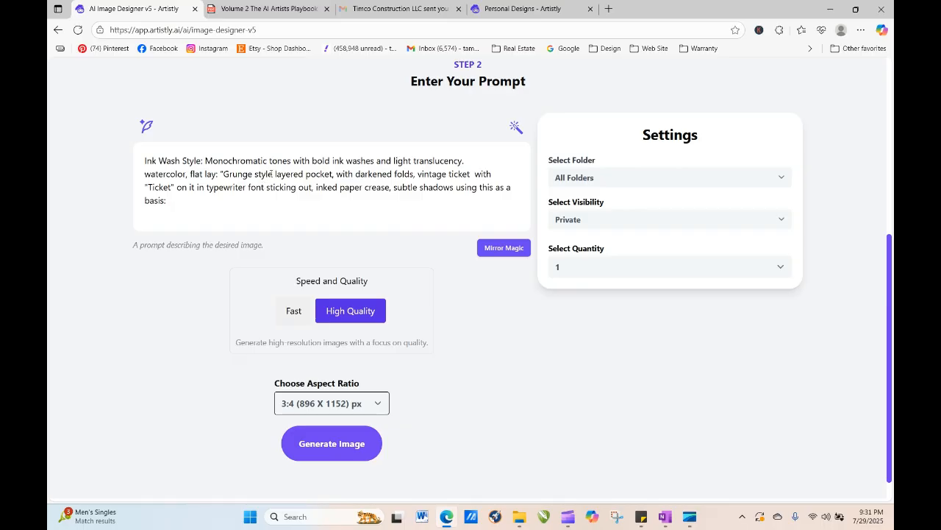
drag(273, 175, 222, 174)
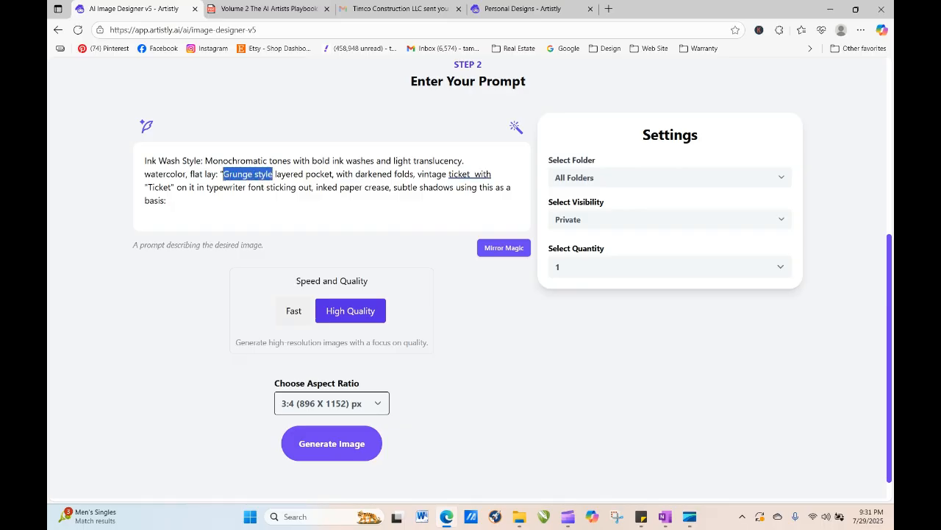
key(BackSpace)
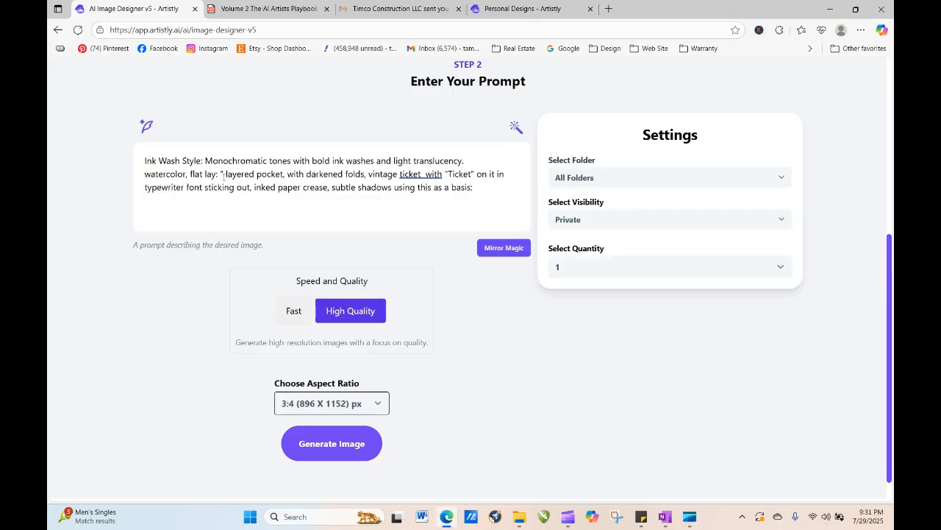
text(vintage)
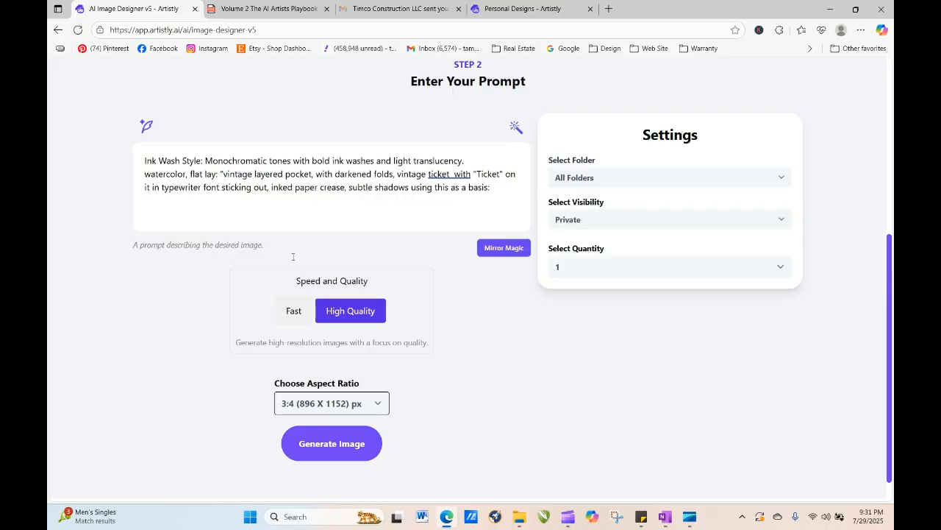
click(366, 447)
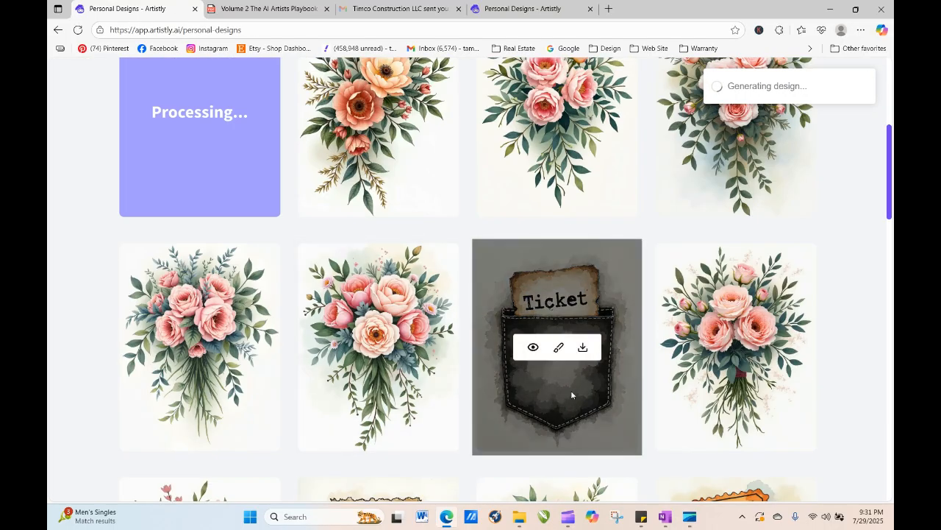
- Reload the personal designs page and scroll to the bottom of the list
click(77, 30)
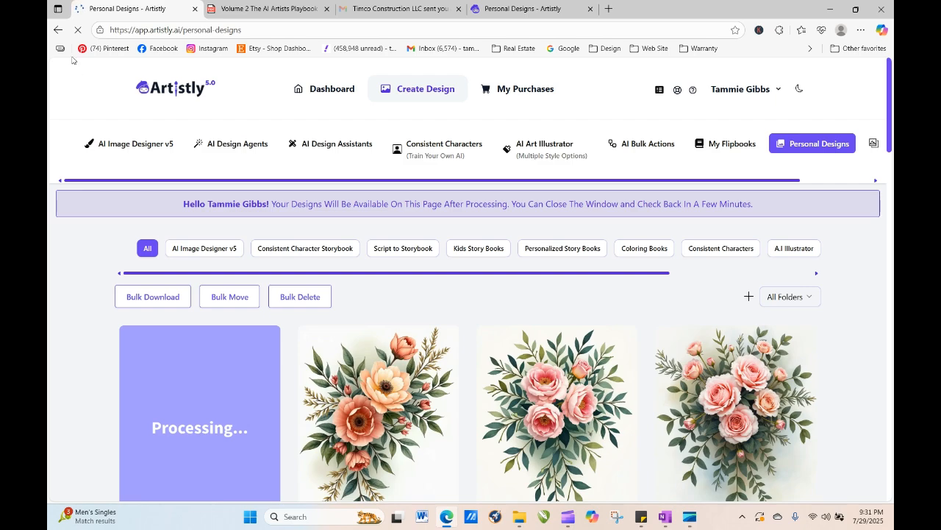
click(79, 32)
click(78, 30)
click(78, 30)
drag(889, 99, 891, 431)
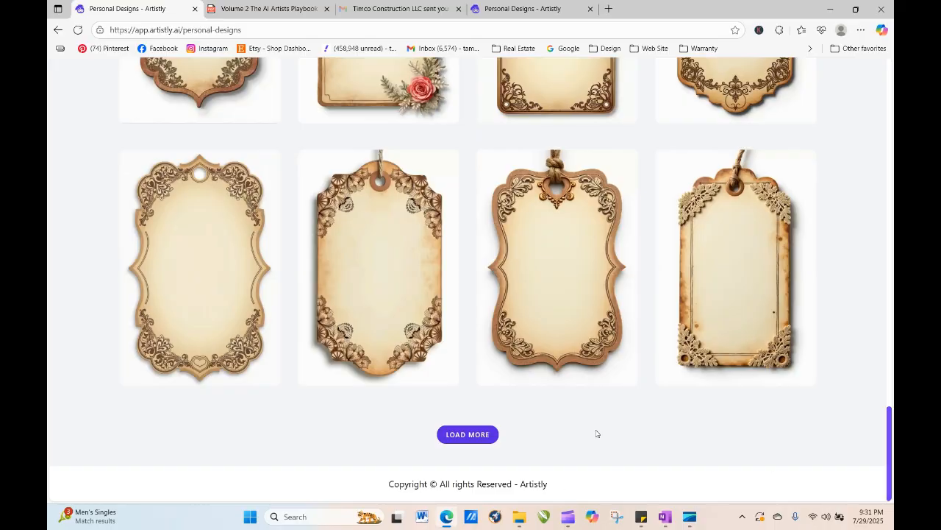
- Load more personal designs, open the blue linen journal cover design and start regenerating it
click(482, 436)
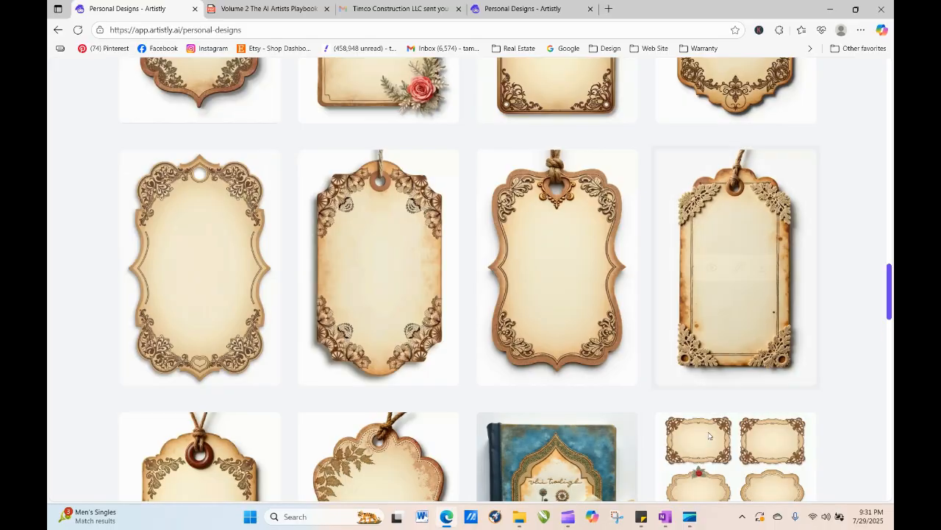
scroll(550, 221, down, 4)
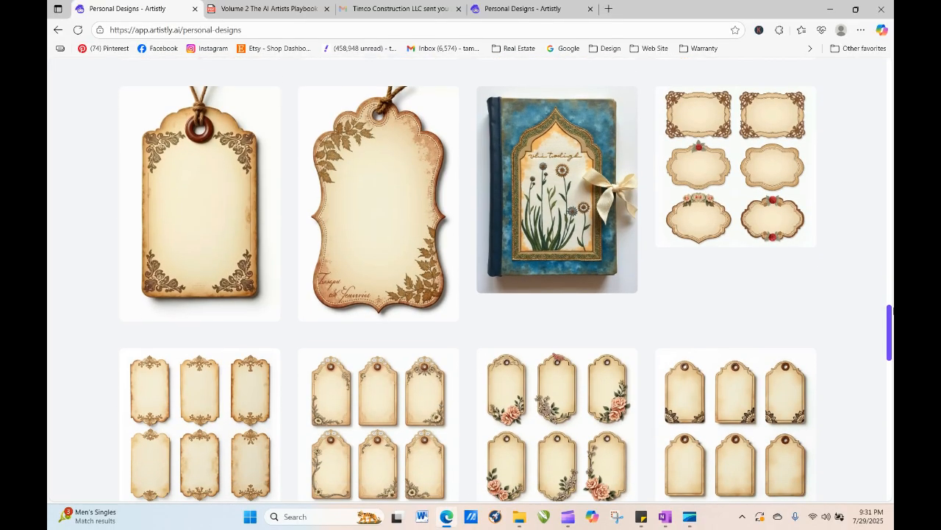
mouse_move(551, 213)
click(533, 190)
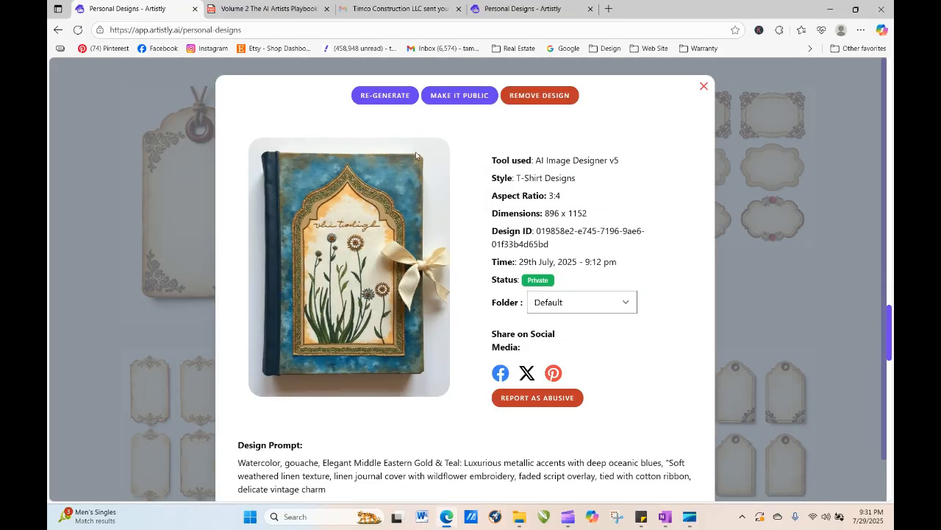
click(401, 99)
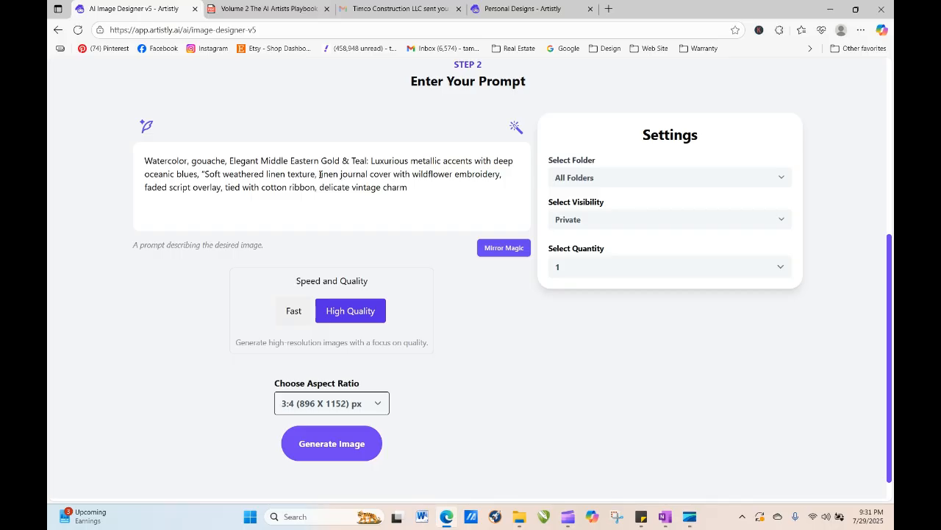
- Move the phrase 'linen journal cover with wildflower embroidery… delicate vintage charm' to the start of the prompt, adding a space before 'Watercolor'
drag(319, 174, 501, 193)
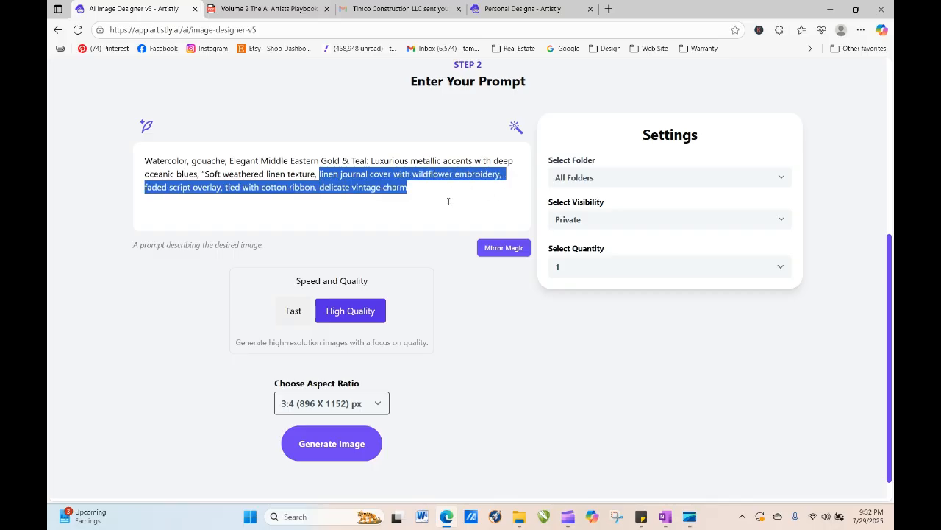
drag(434, 174, 145, 160)
click(292, 210)
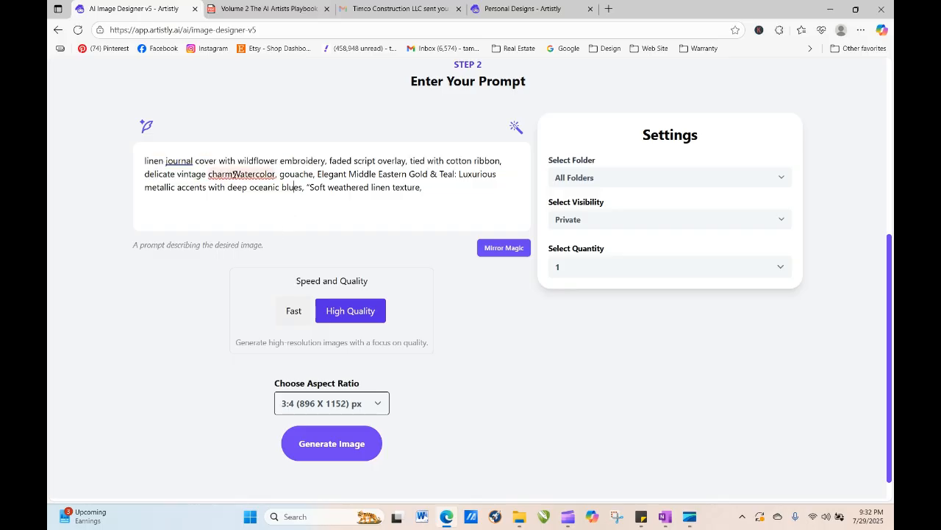
right_click(234, 174)
key(Down)
key(Return)
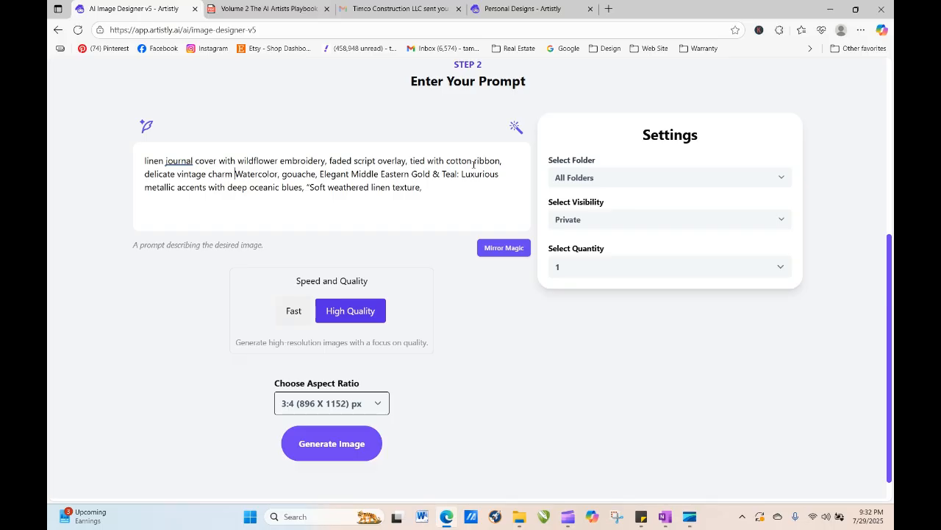
- Delete 'tied with cotton ribbon,' and change 'cover' to 'page' in the prompt, then generate the image
shift+click(527, 162)
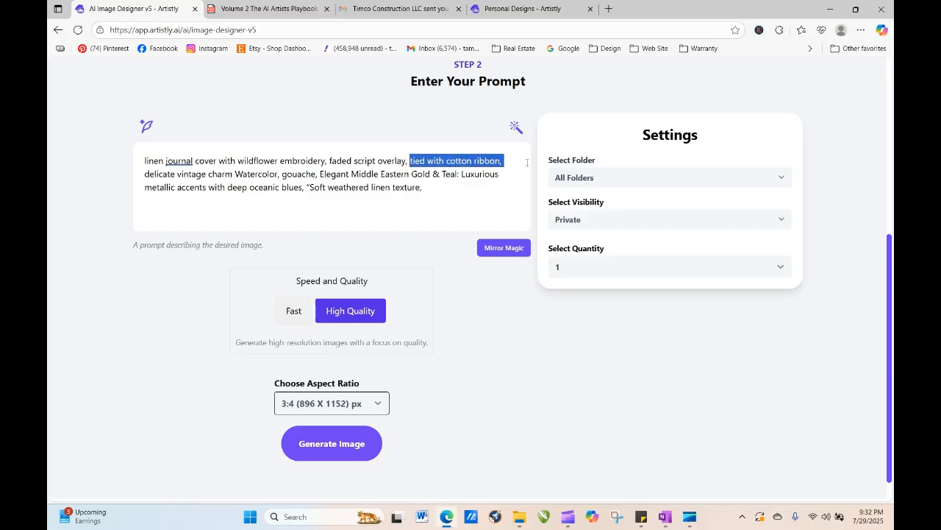
key(BackSpace)
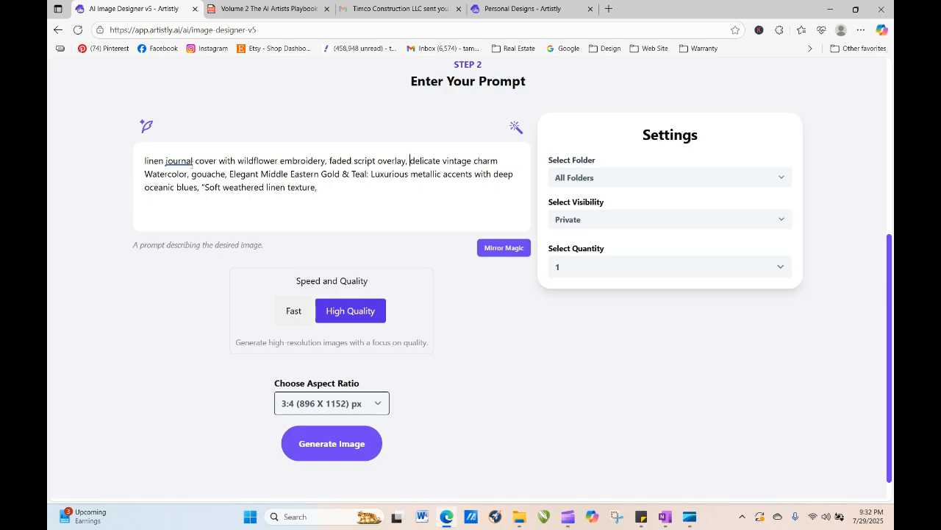
drag(219, 159, 195, 160)
text(page)
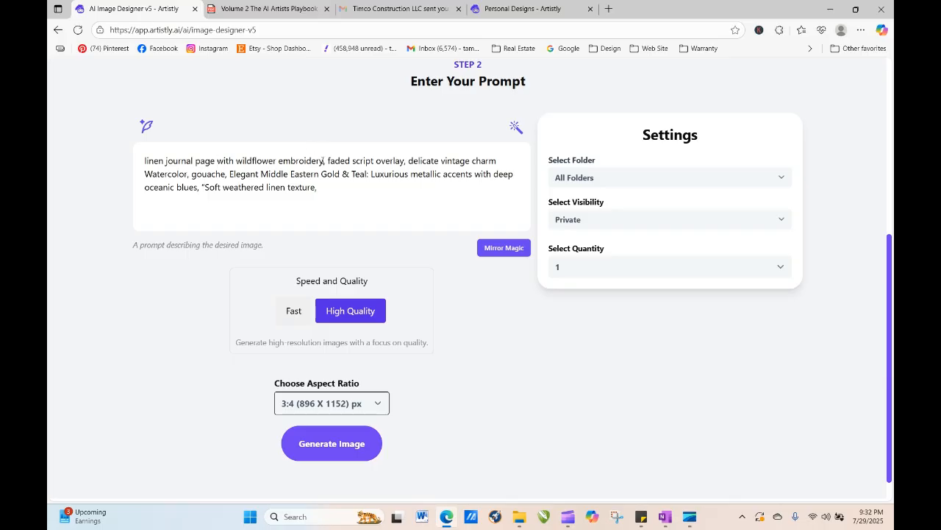
click(337, 443)
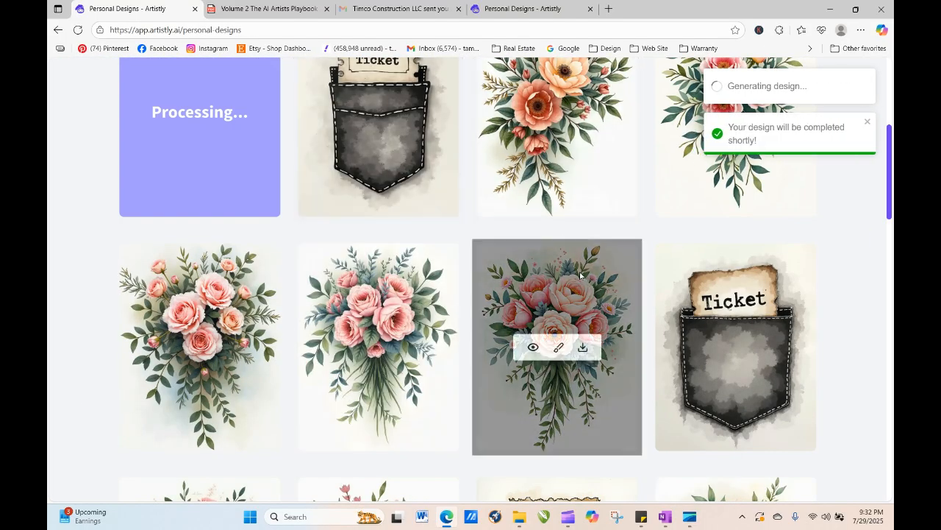
- Open the newest ink-wash ticket pocket design and start regenerating it
scroll(892, 191, up, 3)
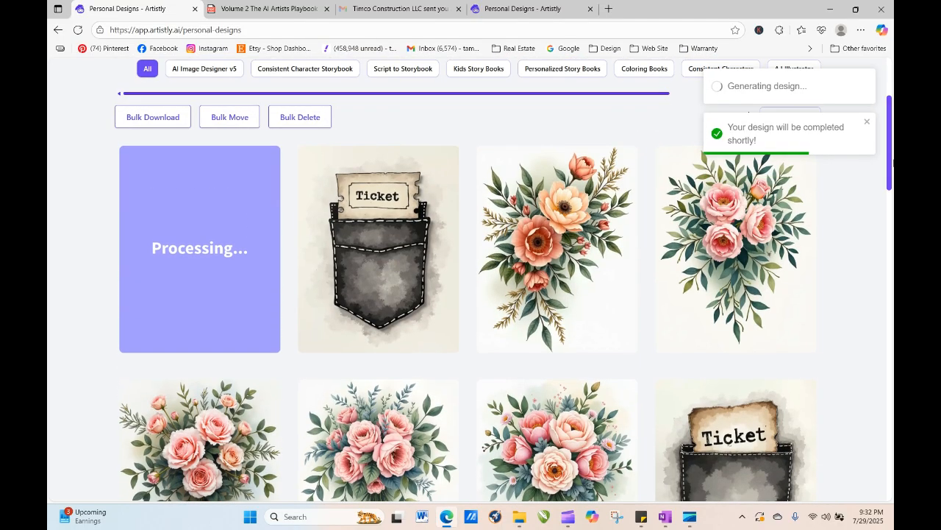
click(355, 252)
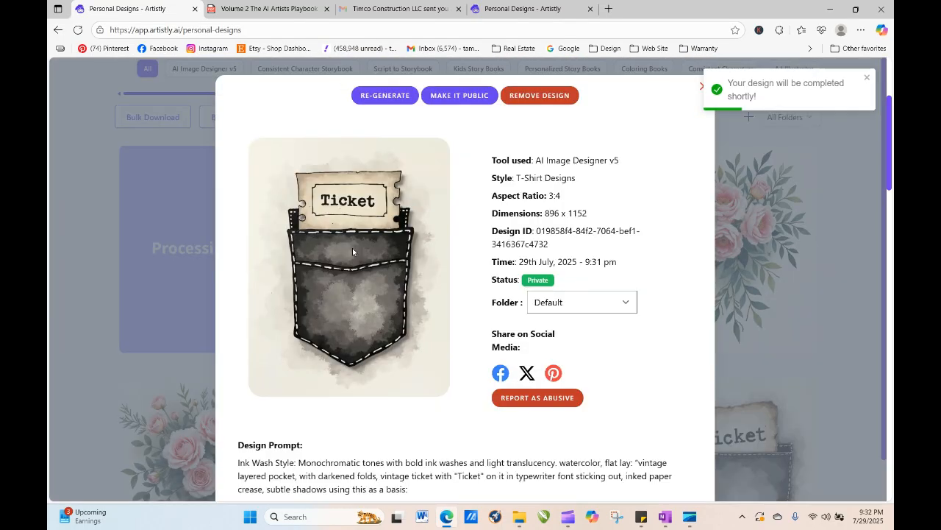
click(390, 96)
scroll(273, 228, down, 4)
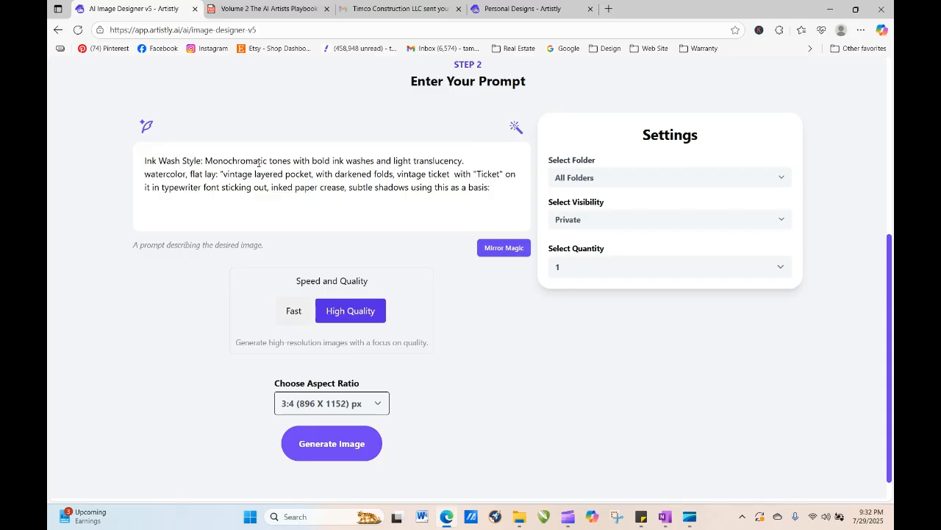
- Delete 'Monochromatic tones with bold' and begin the prompt with 'a layered vintage pocket, with "ticket" written on a vintage ticket coming out of the pocket.'
drag(205, 160, 332, 160)
key(BackSpace)
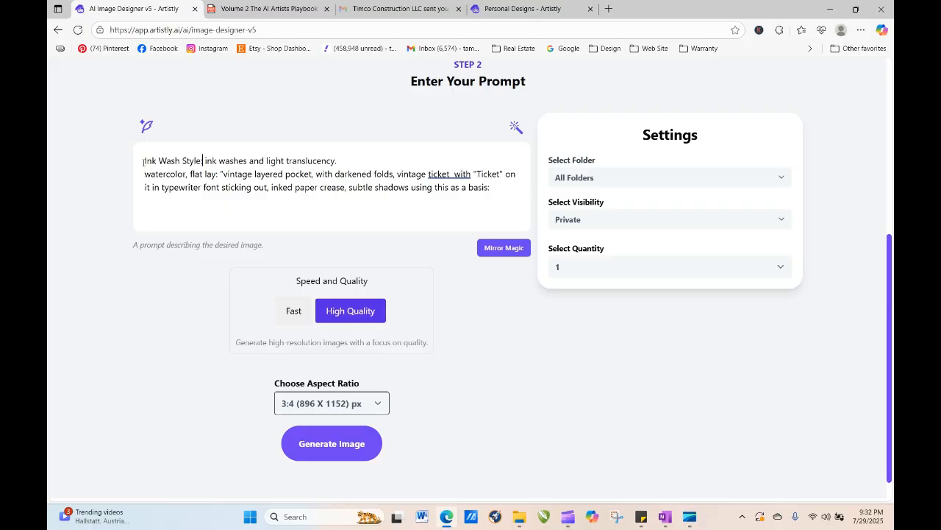
text(a layered )
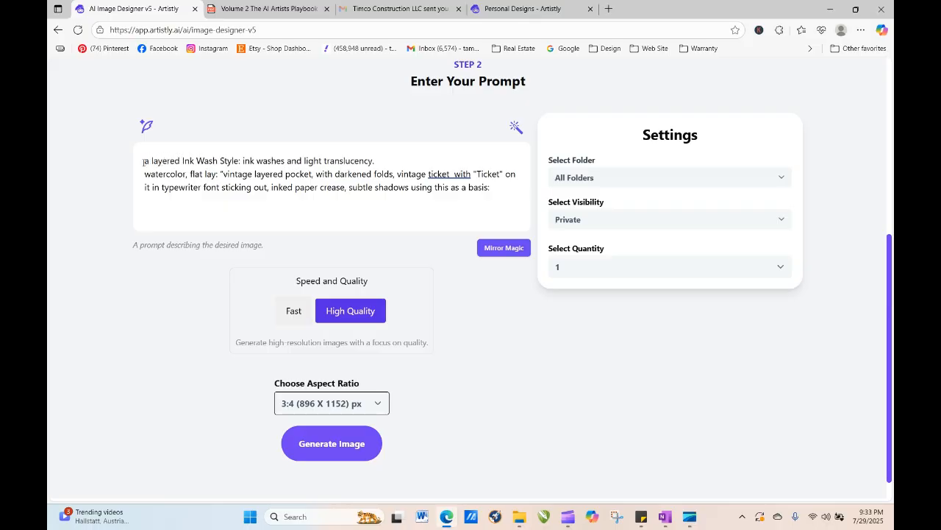
text(vintage p)
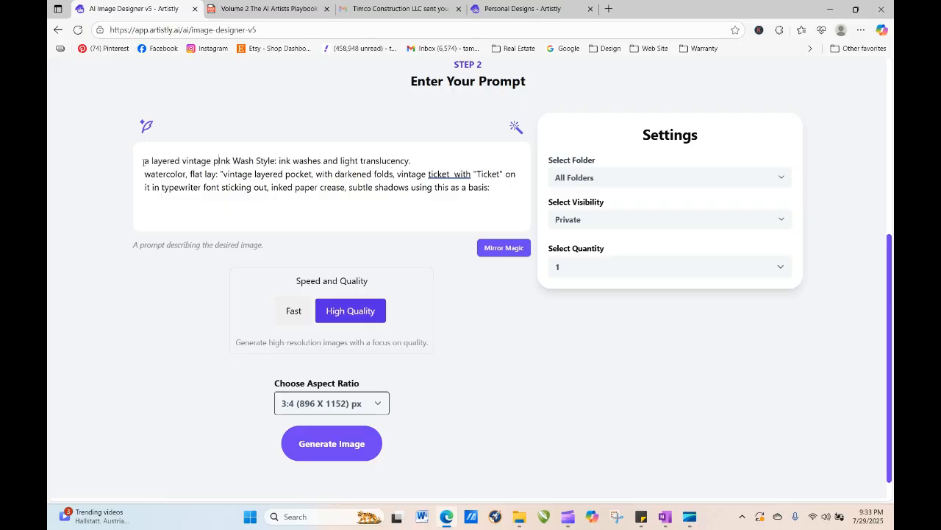
text(ocket)
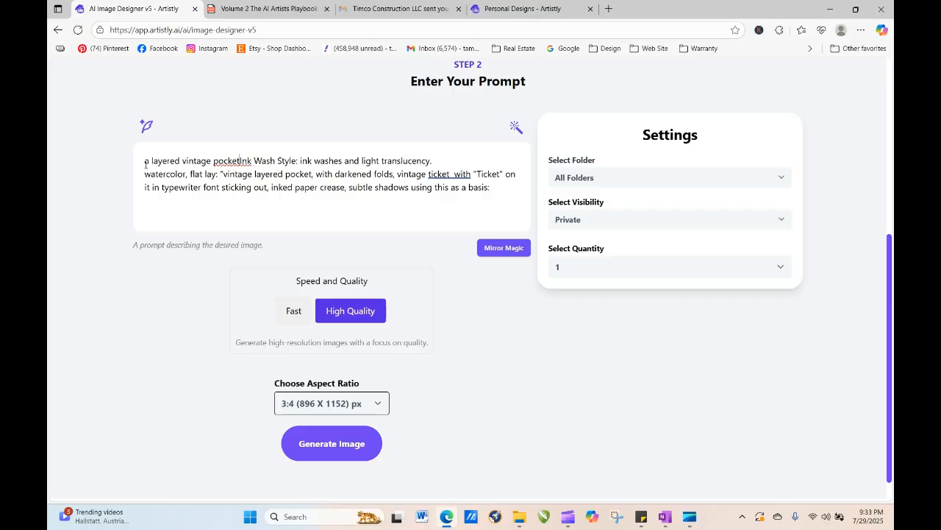
text(, with ")
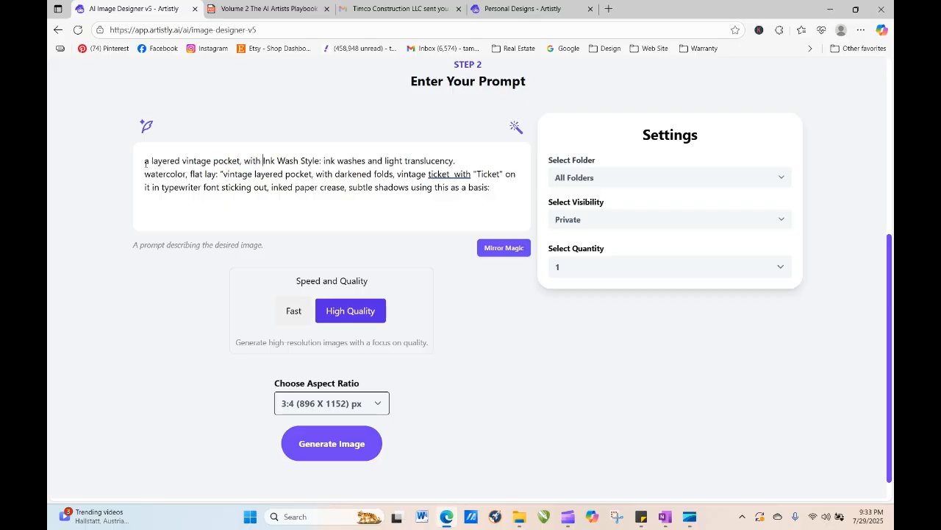
text(ticket")
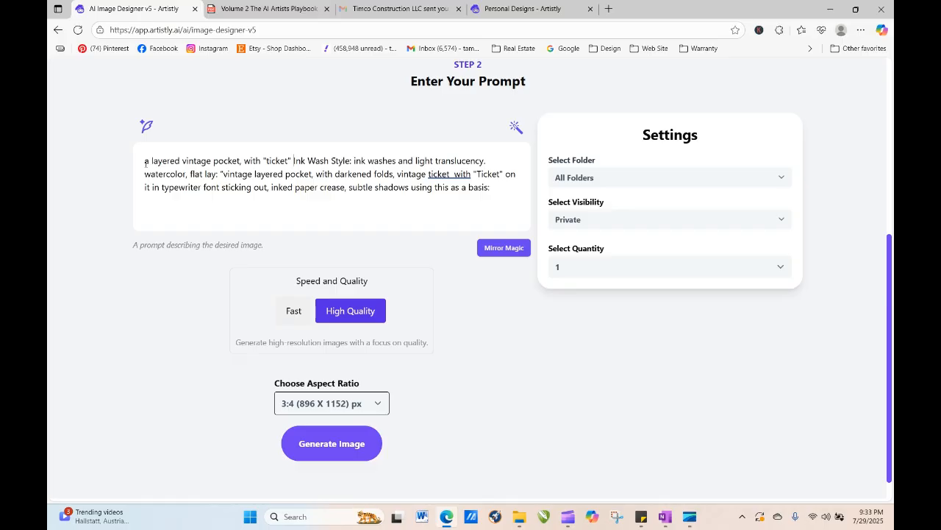
text( written on )
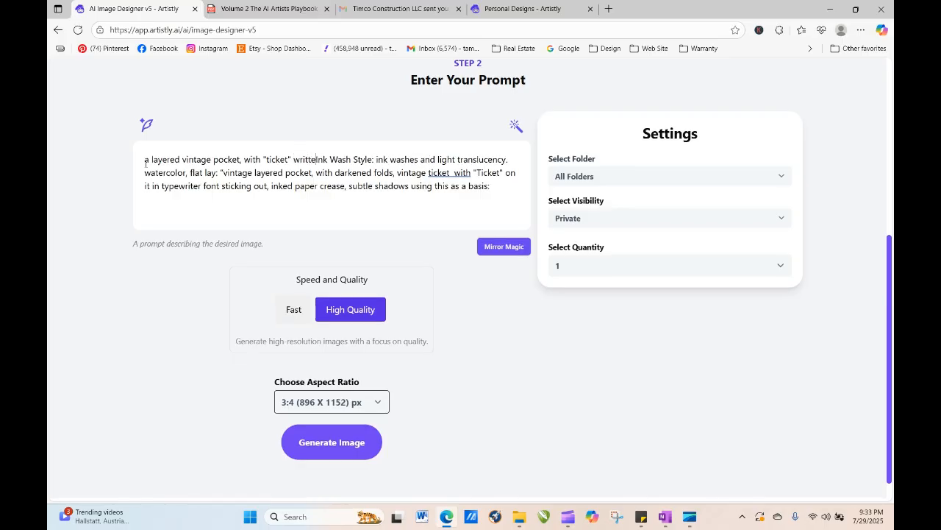
text(a vintage tick)
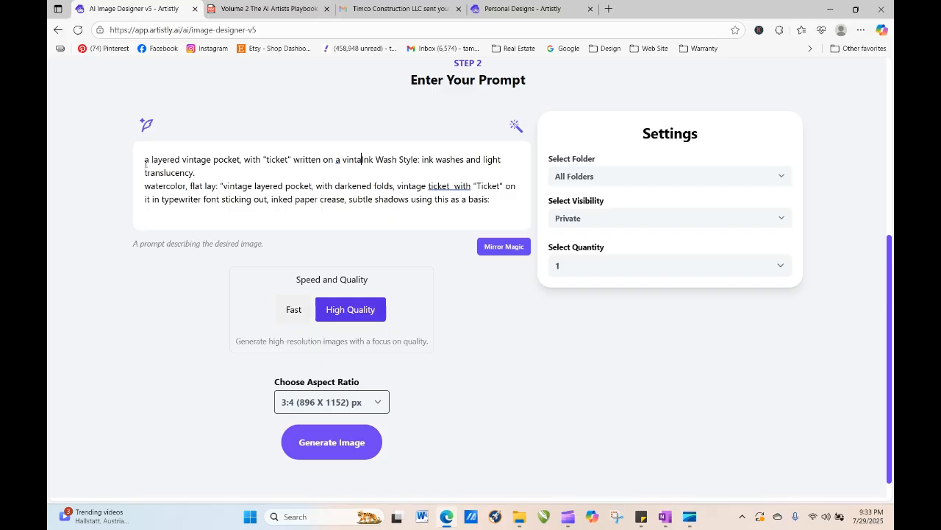
text(et coming )
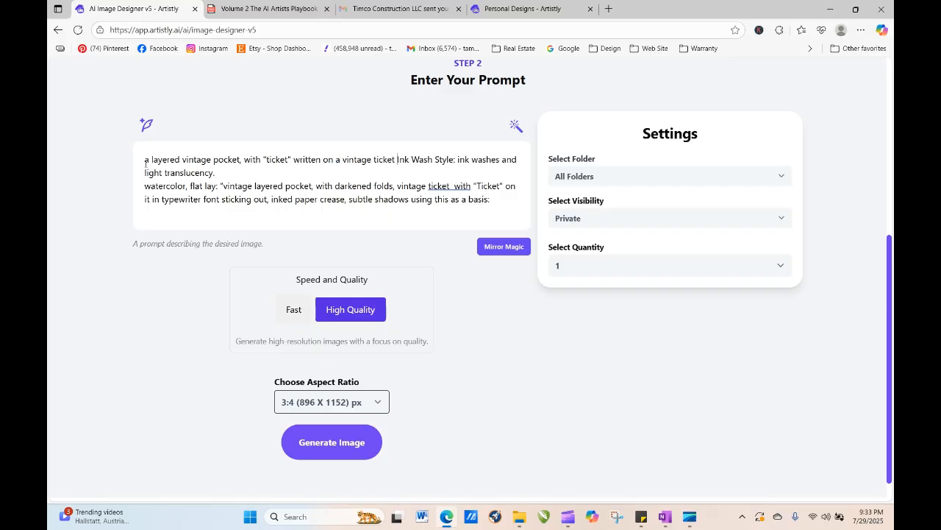
text(ouatInk)
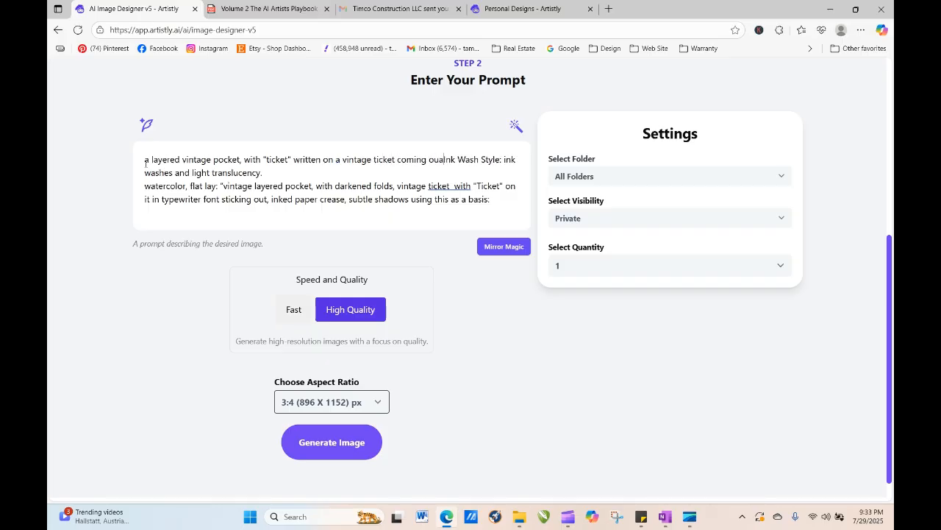
key(BackSpace)
key(BackSpace)
key(BackSpace)
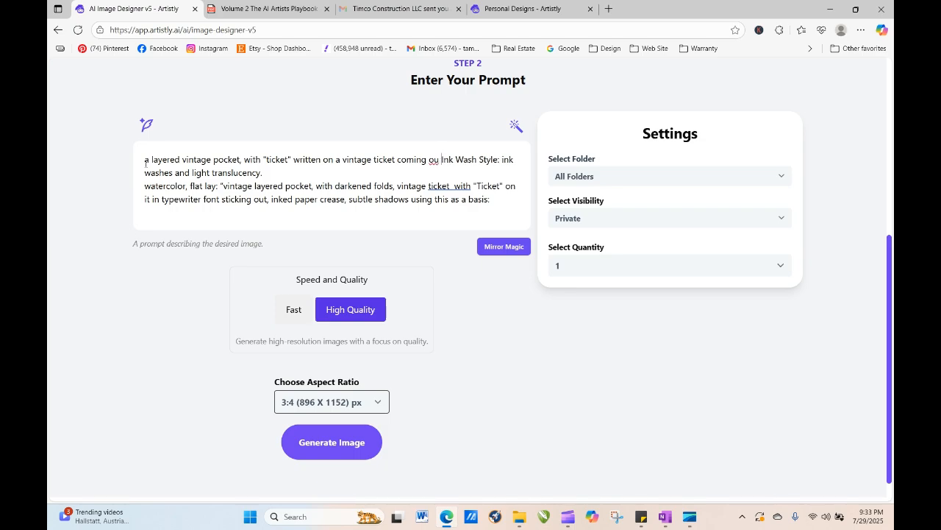
text(t of the pocket.)
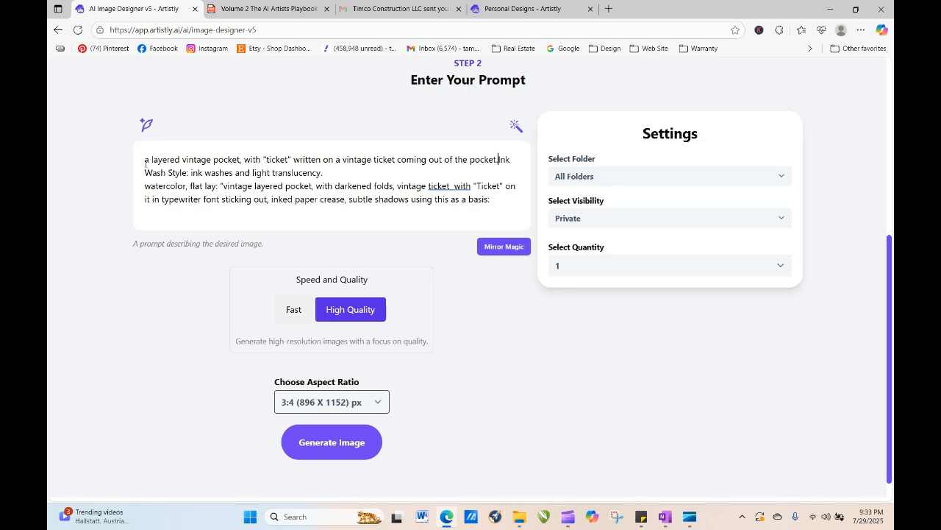
key(Delete)
- Remove 'vintage layered pocket,' and 'darkened' from the flat lay description in the prompt
drag(220, 187, 315, 186)
key(BackSpace)
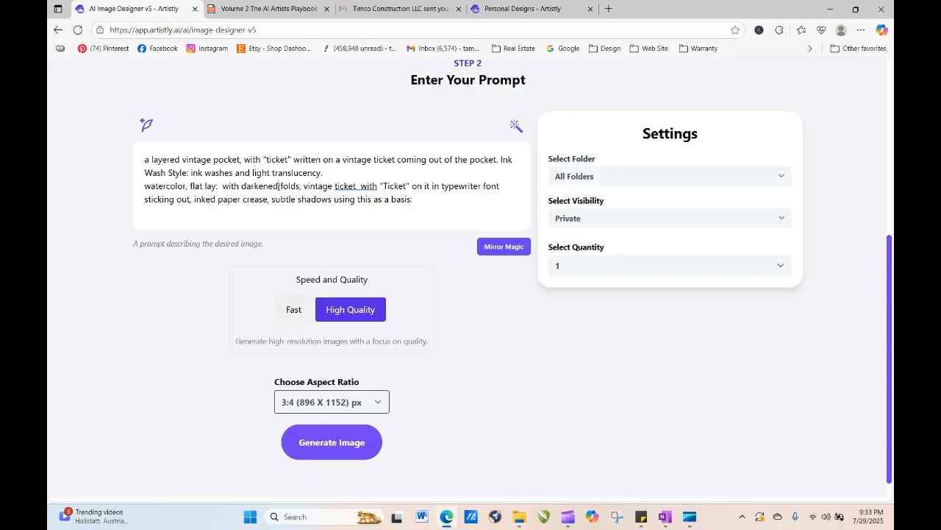
key(BackSpace)
key(BackSpace)
key(BackSpace)
key(BackSpace)
key(BackSpace)
key(BackSpace)
key(BackSpace)
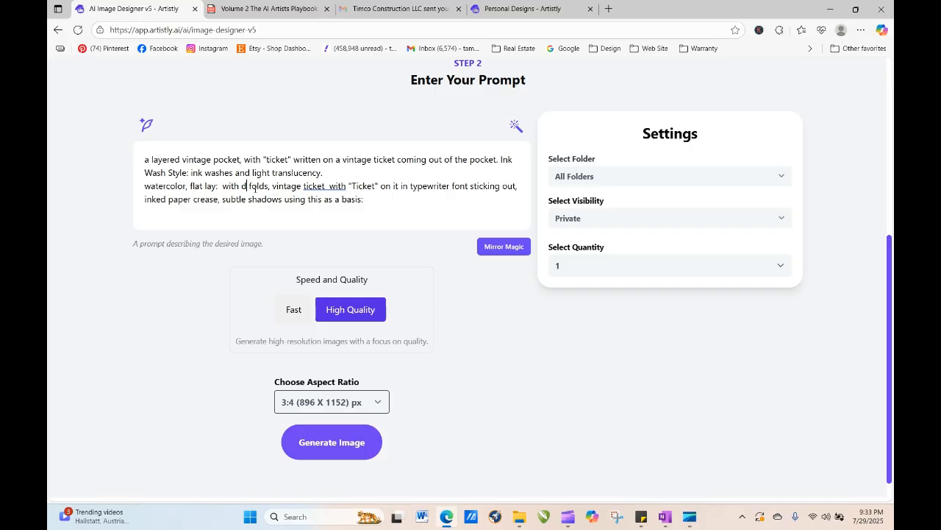
key(BackSpace)
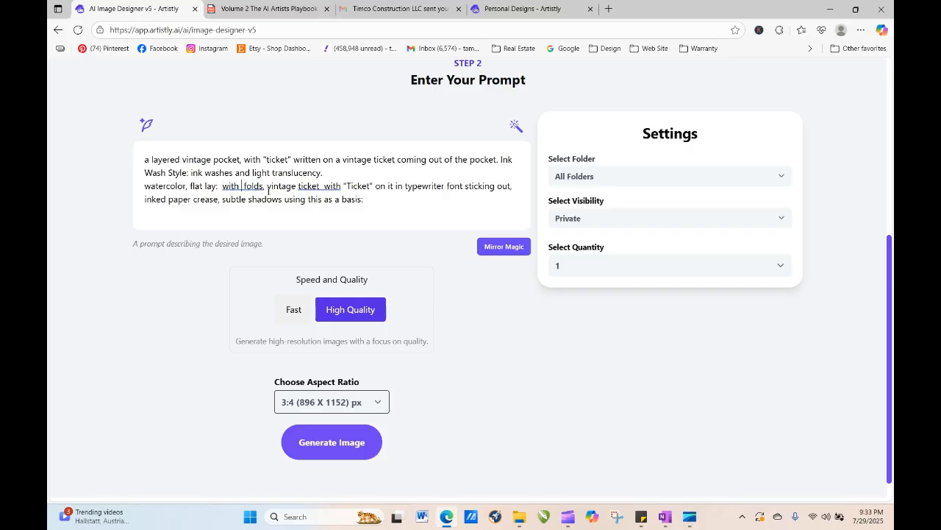
key(BackSpace)
- Remove 'vintage ticket with "Ticket" on it in' and 'sticking out,' from the prompt
drag(264, 187, 400, 190)
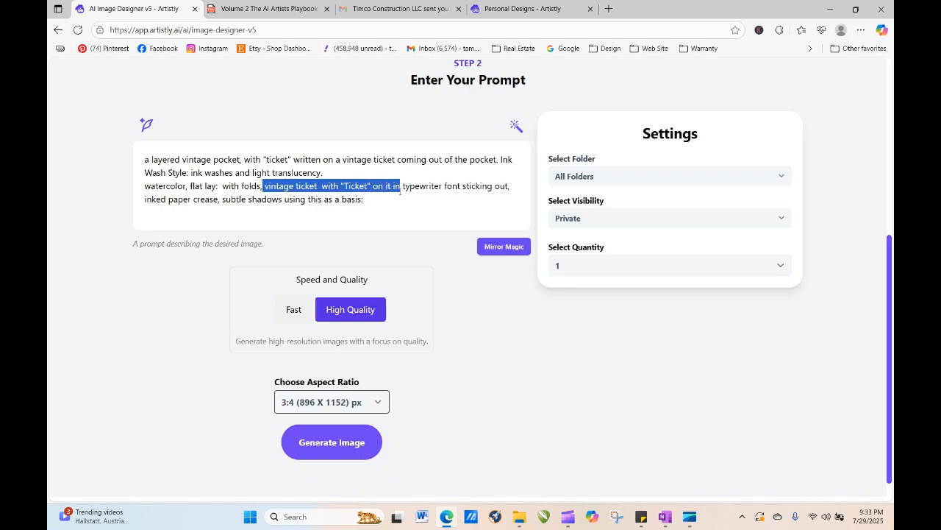
key(BackSpace)
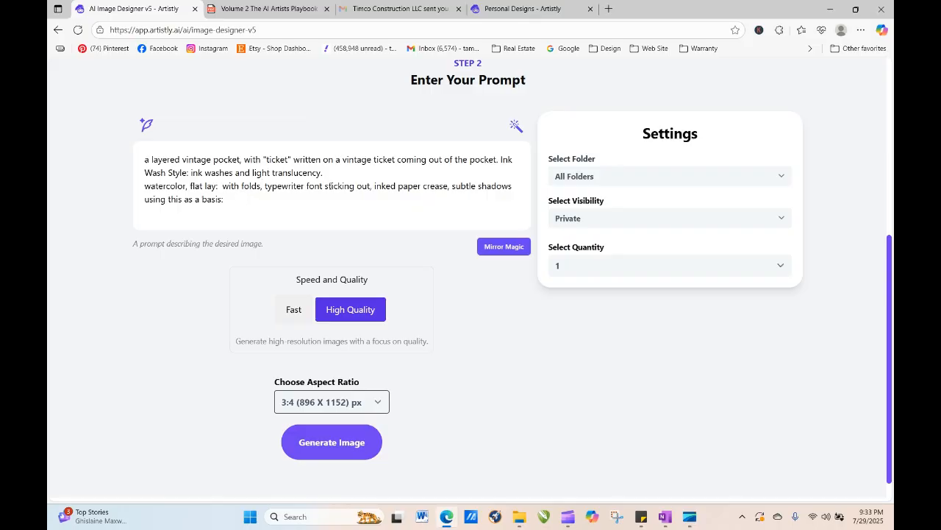
mouse_move(324, 186)
mouse_down()
mouse_move(400, 188)
mouse_move(374, 184)
mouse_up()
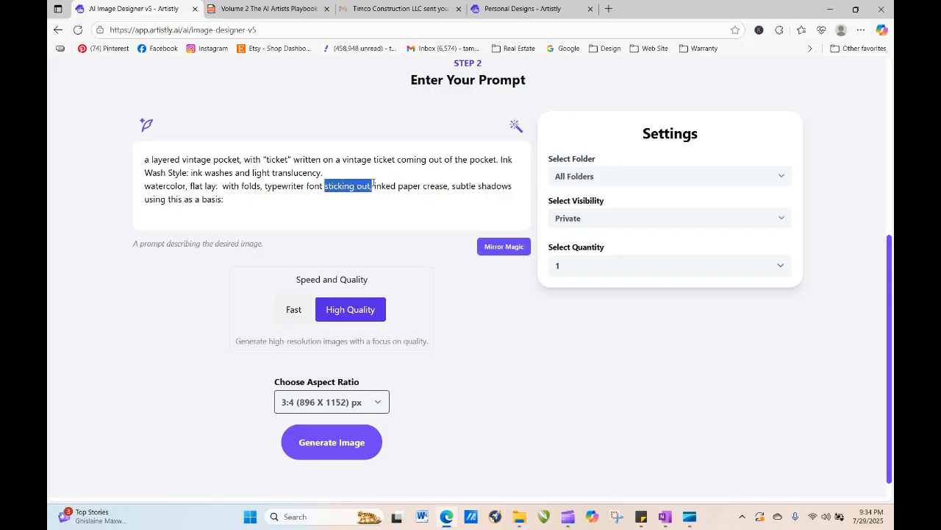
key(BackSpace)
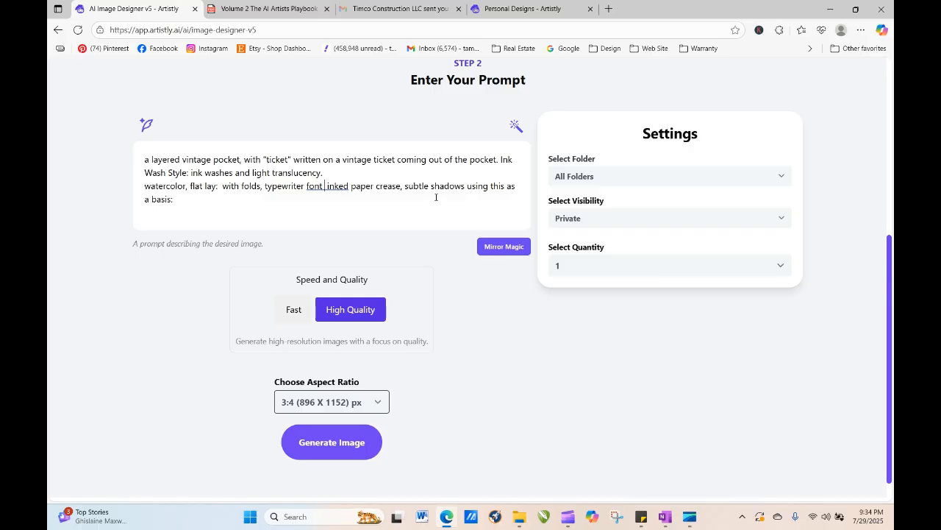
- Generate the image and open the details of the new linen journal page design
click(345, 448)
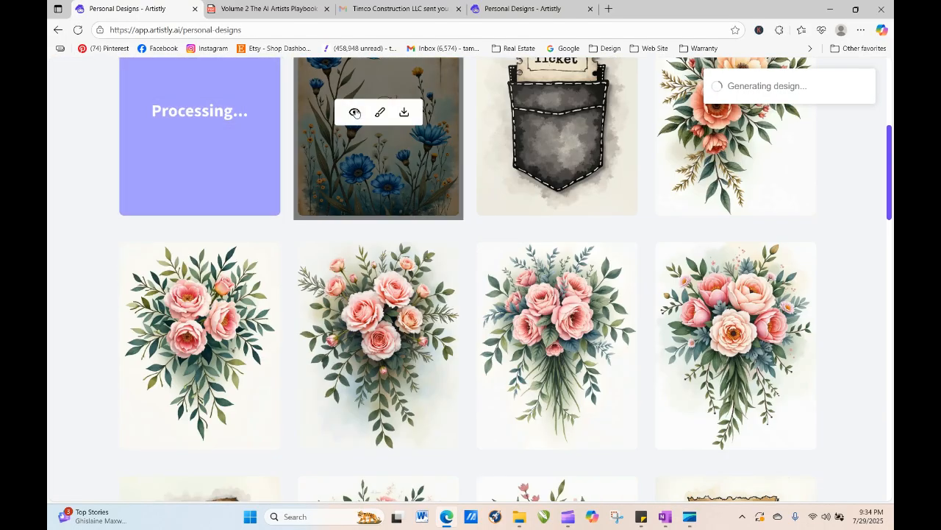
click(355, 112)
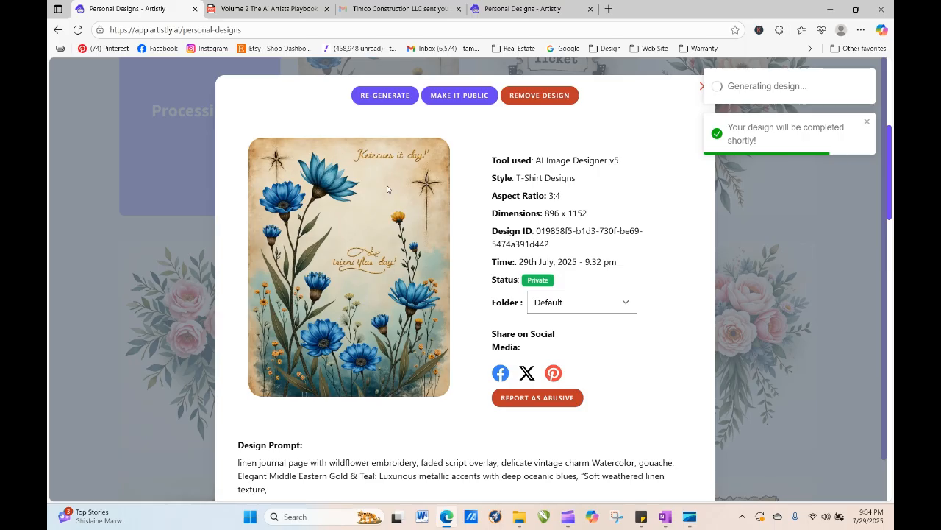
- Regenerate the linen journal page design with a 9:21 (640 x 1536) aspect ratio
click(396, 97)
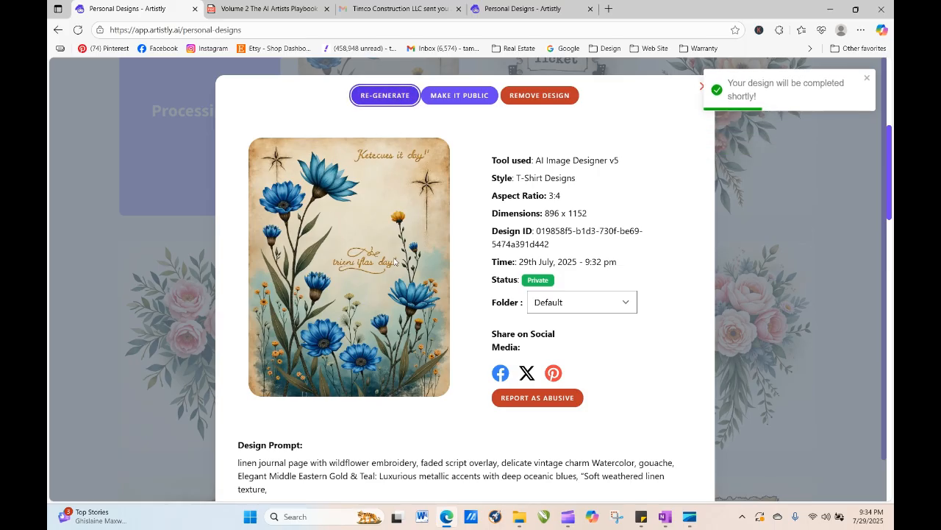
click(344, 403)
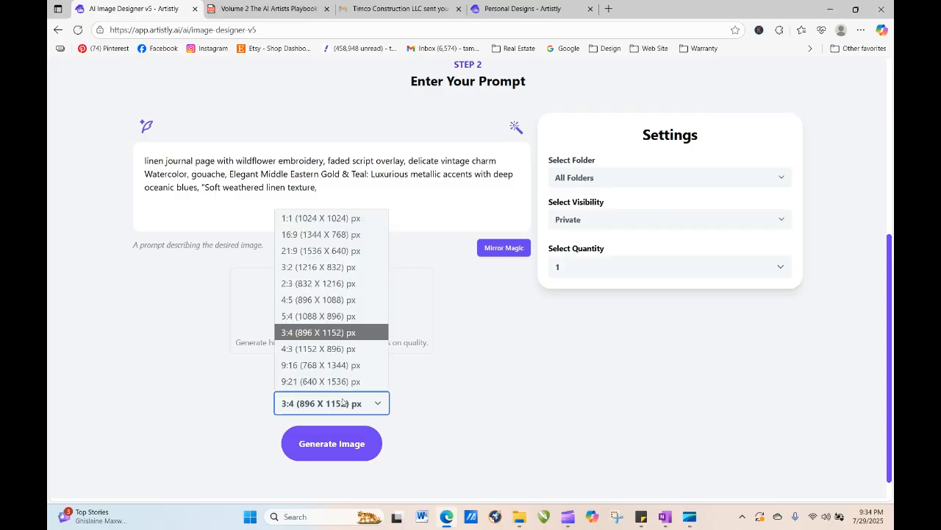
click(311, 382)
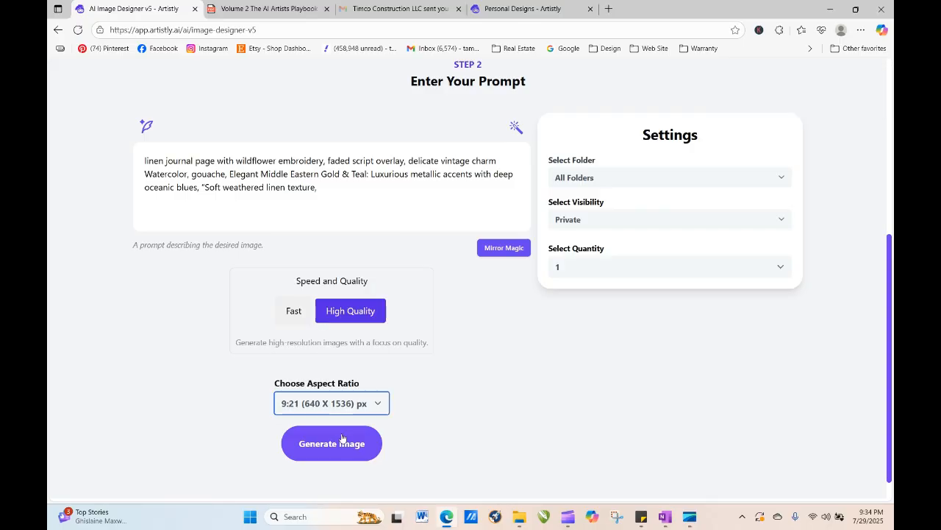
click(343, 441)
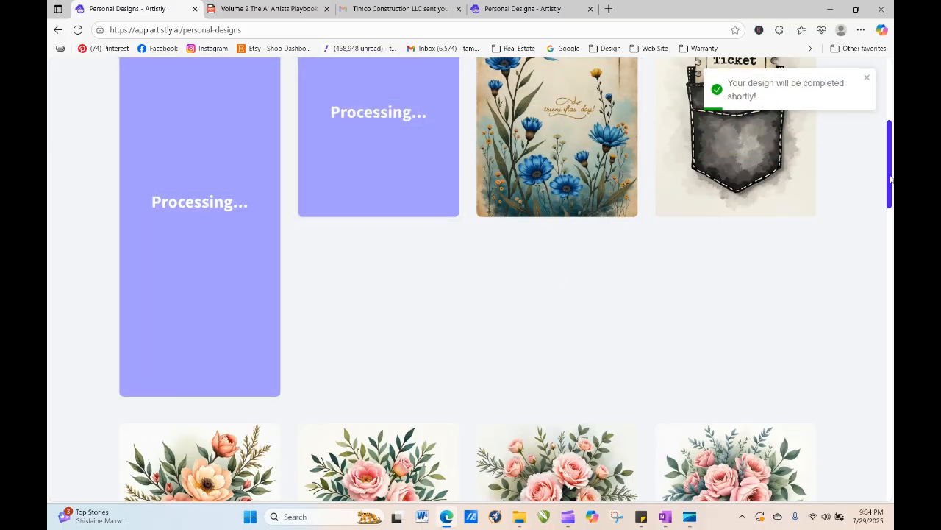
- Refresh the designs page and view the details of the new denim pocket ticket design
drag(890, 176, 890, 153)
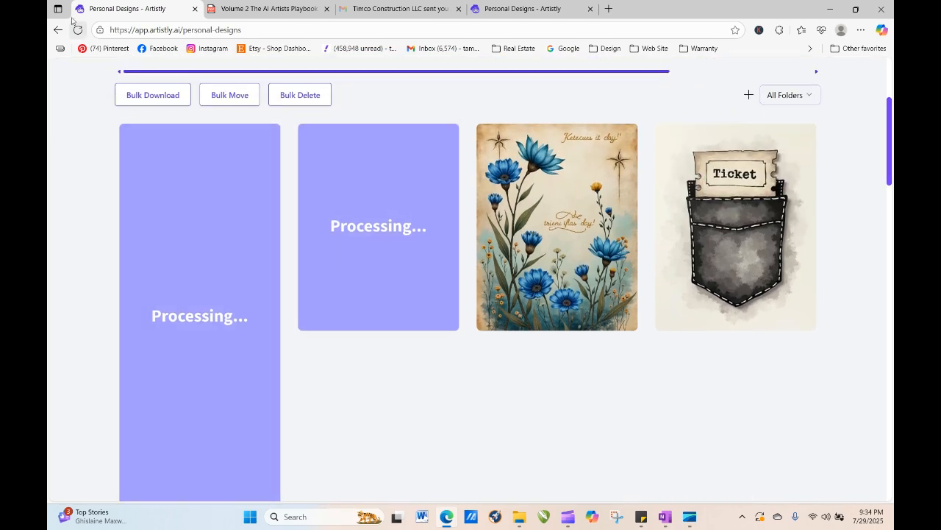
click(78, 29)
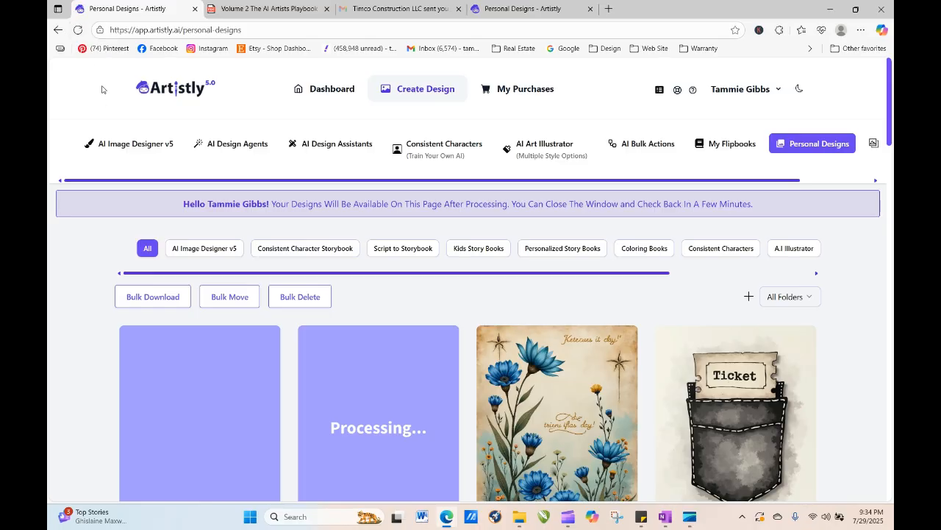
click(81, 31)
click(78, 30)
click(78, 30)
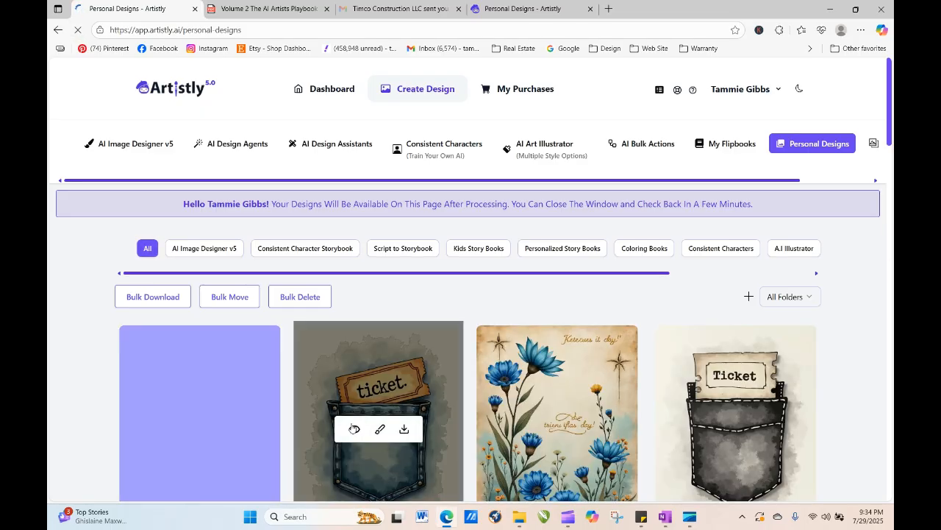
click(356, 430)
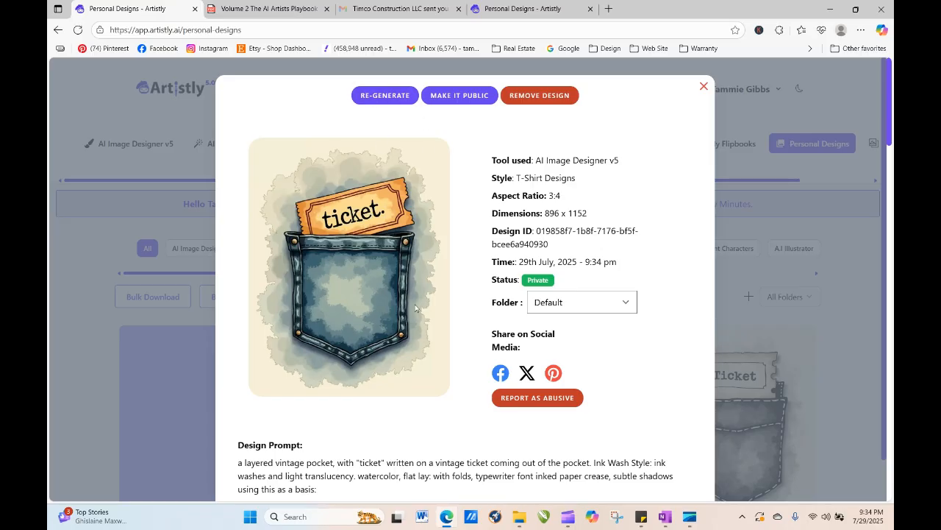
click(704, 86)
- Regenerate the linen journal design, replacing 'page' with 'pocket' in the prompt
click(531, 429)
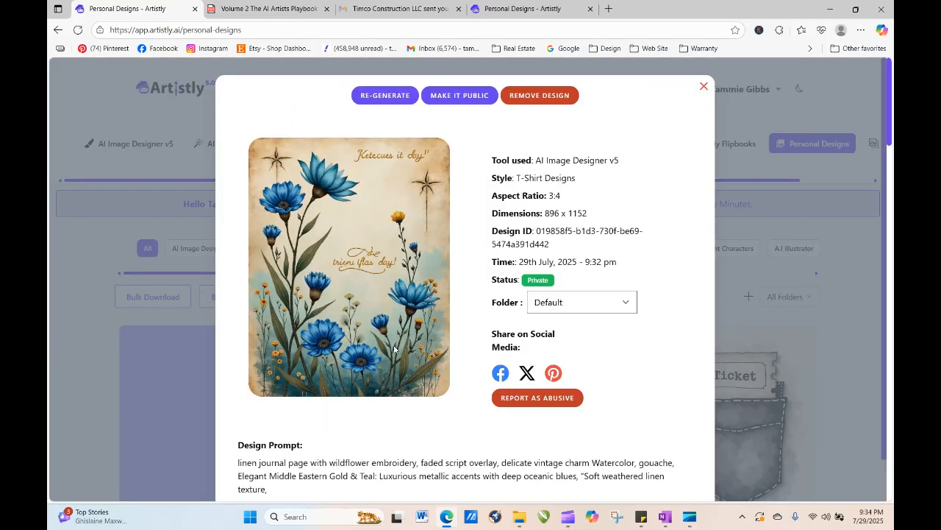
click(378, 96)
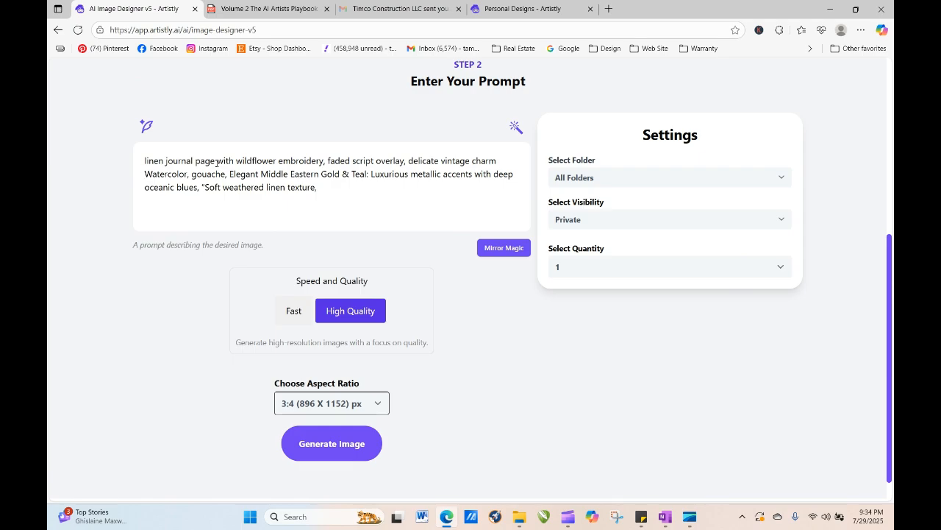
drag(215, 160, 194, 161)
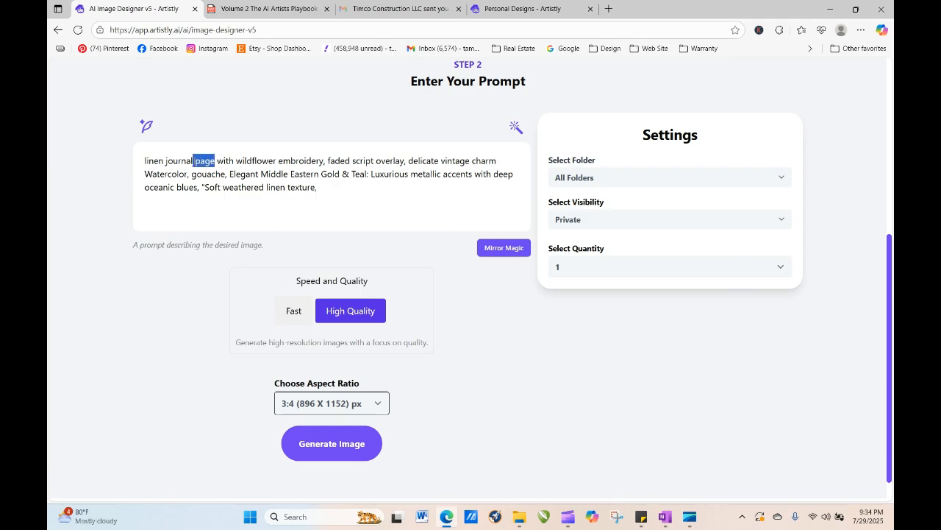
text(pocket)
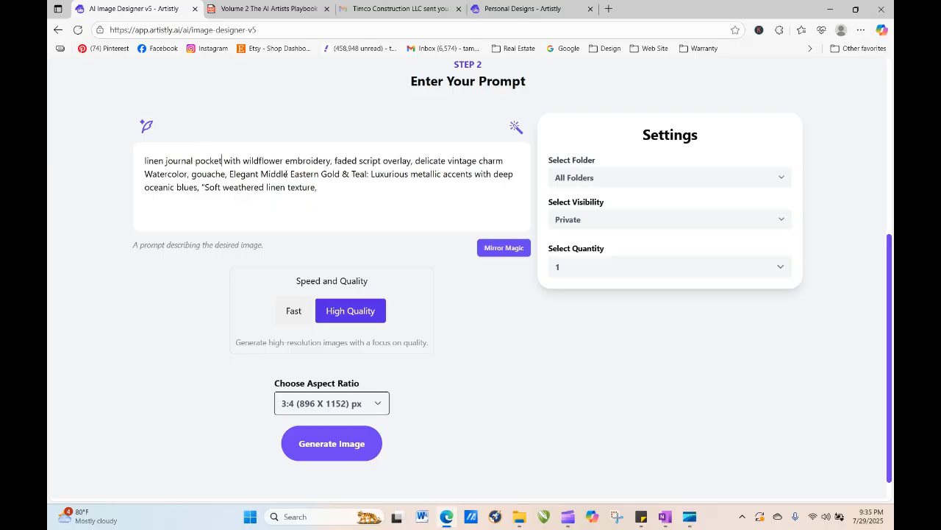
click(340, 442)
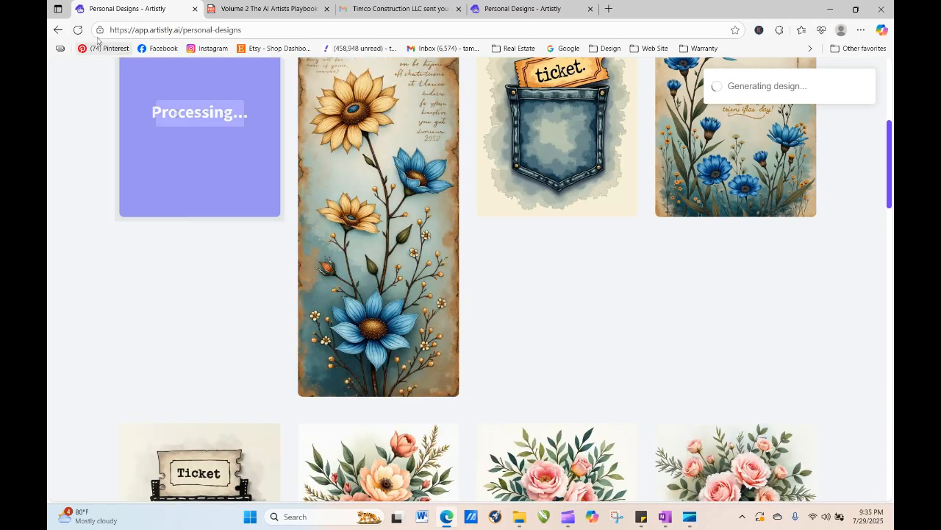
- Regenerate the tall sunflower journal design with a 1:1 (1024 x 1024) aspect ratio
click(354, 204)
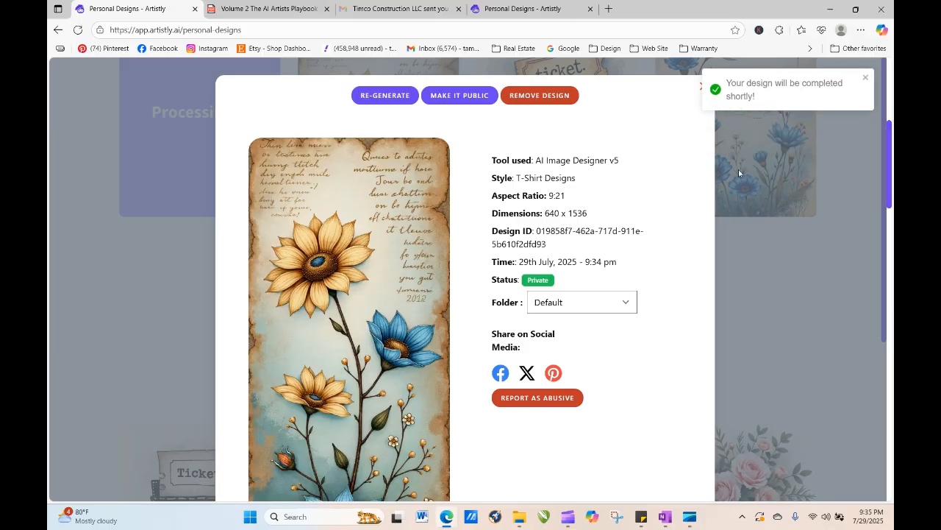
drag(890, 143, 783, 109)
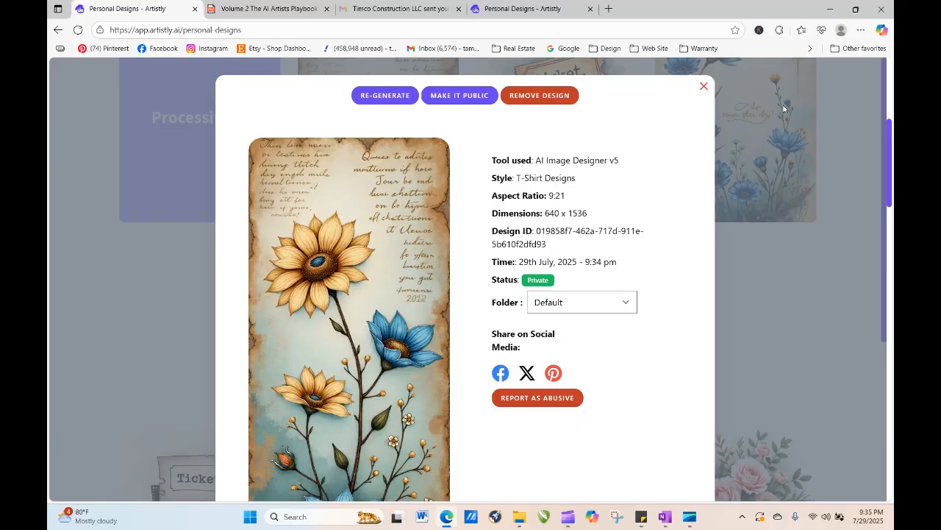
click(386, 96)
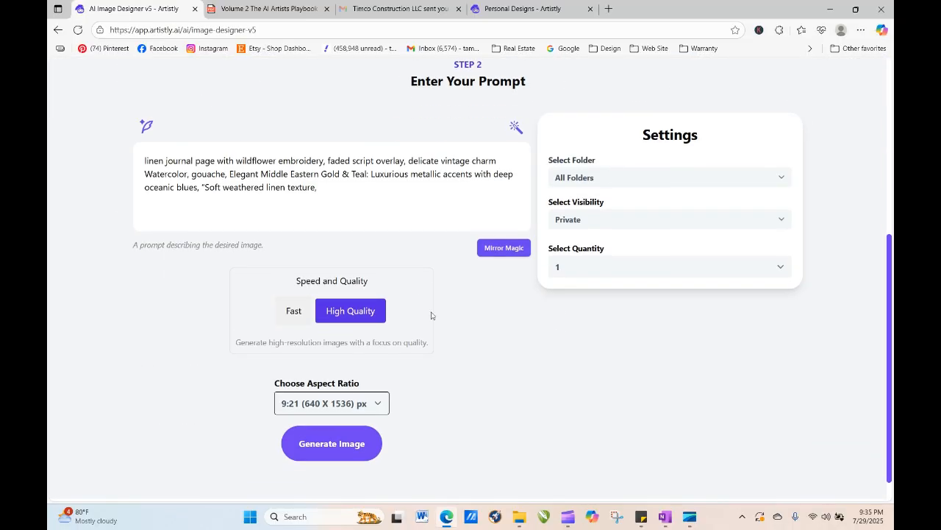
click(359, 415)
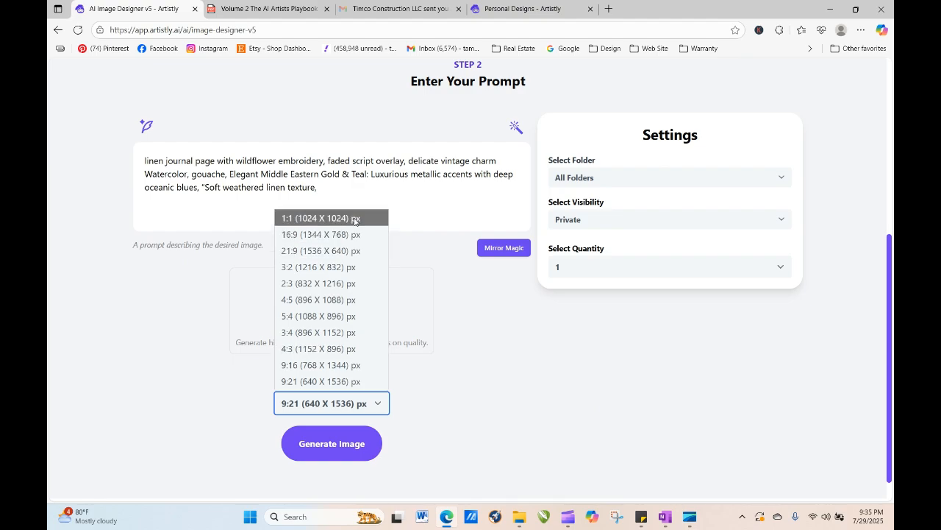
click(321, 218)
click(355, 444)
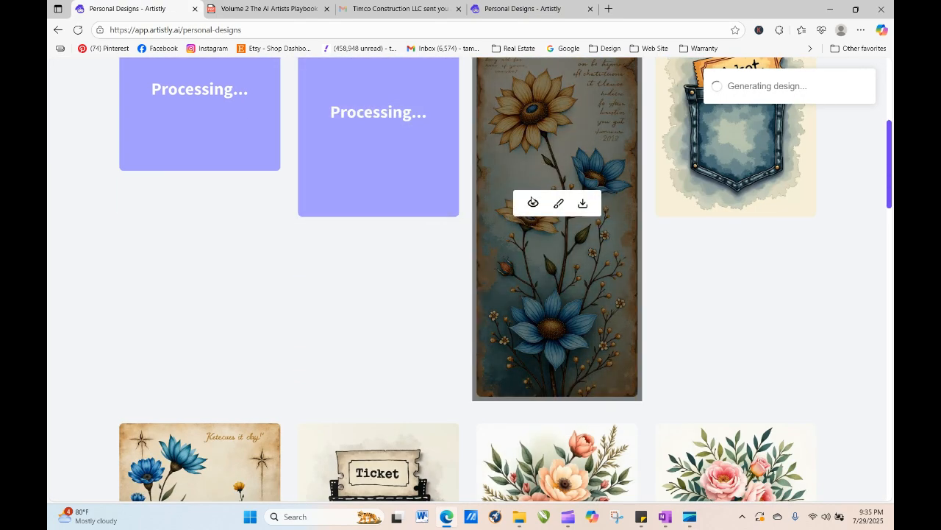
- Regenerate the tall sunflower design again with a 16:9 (1344 x 768) aspect ratio
click(534, 206)
click(385, 95)
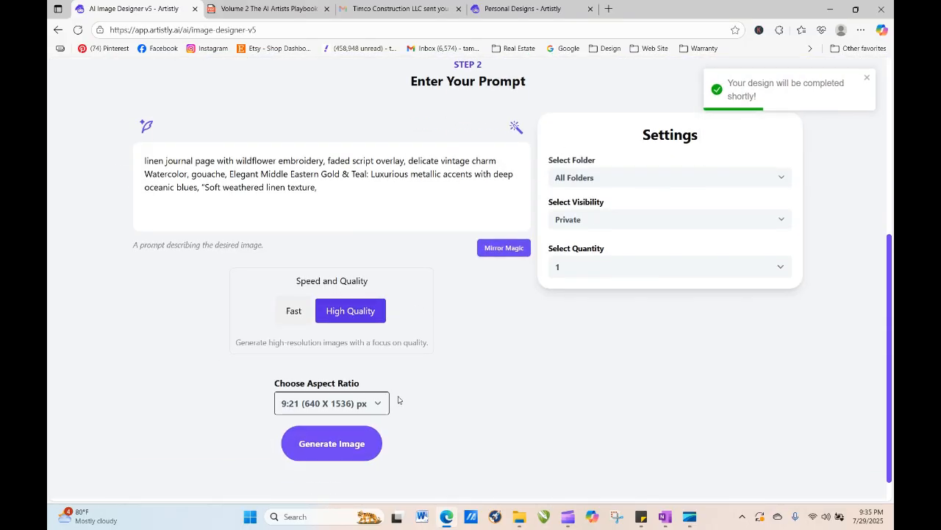
click(379, 404)
click(309, 234)
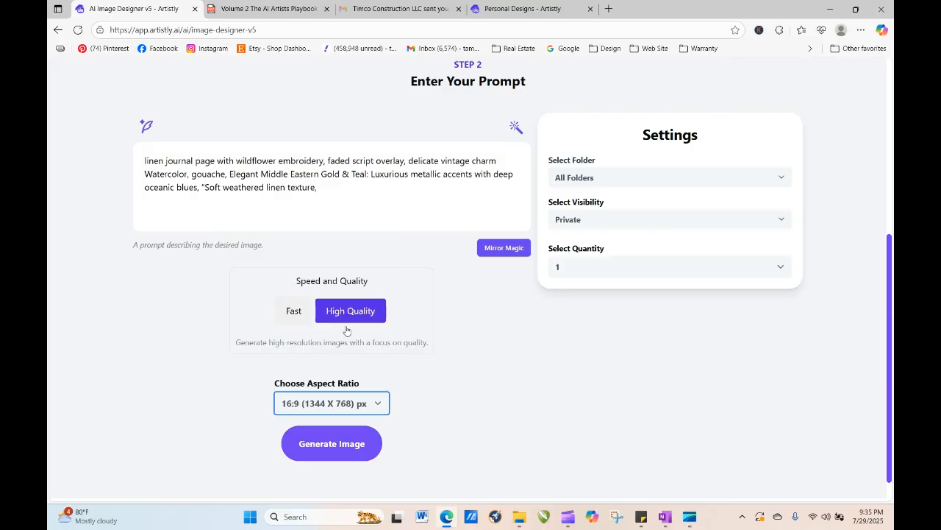
click(351, 441)
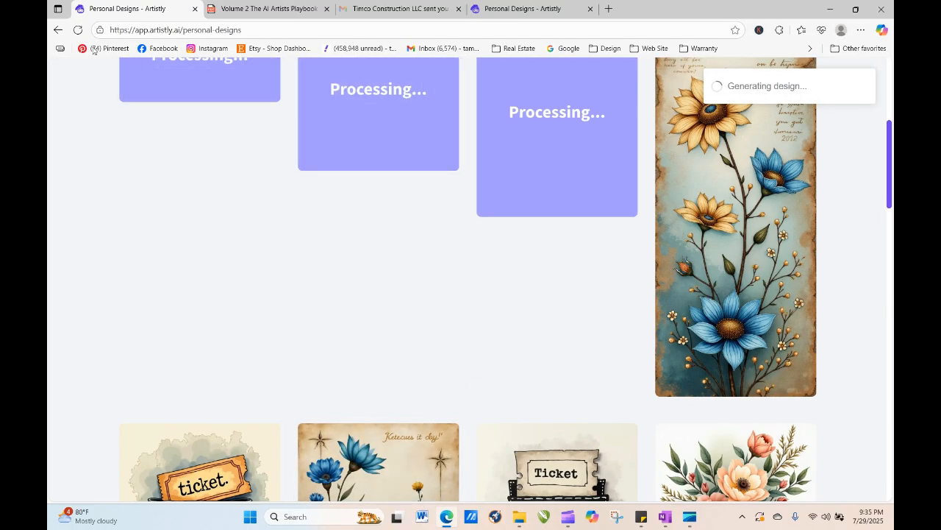
- Refresh the designs page and open the details of the new blue-flowered journal book design
click(78, 30)
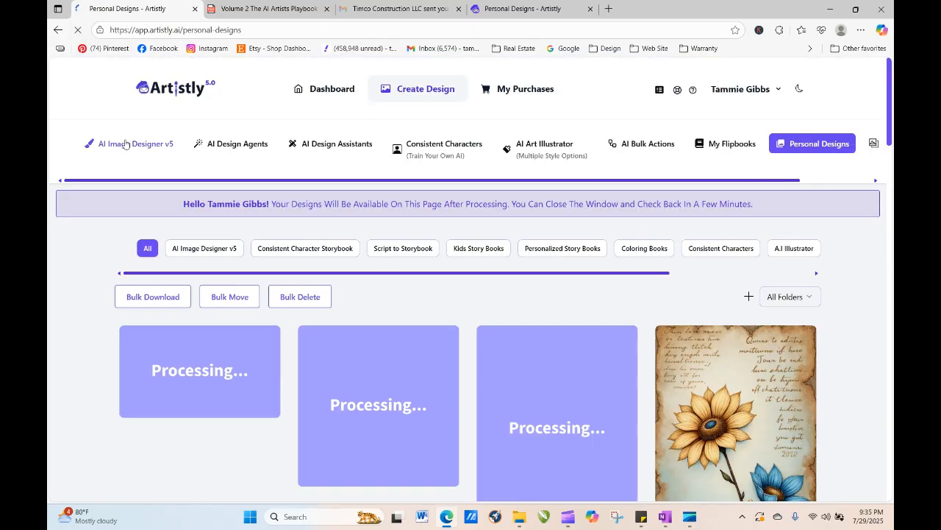
click(77, 31)
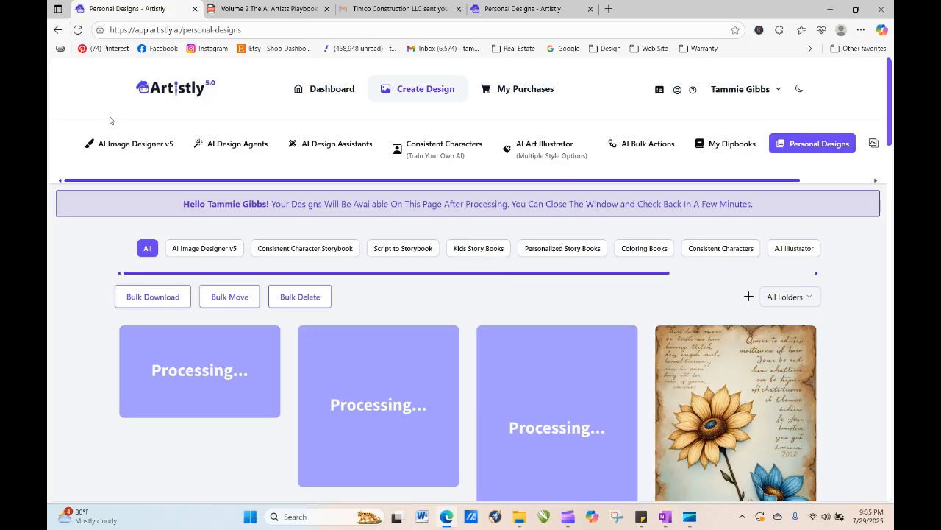
click(78, 31)
click(77, 30)
click(77, 30)
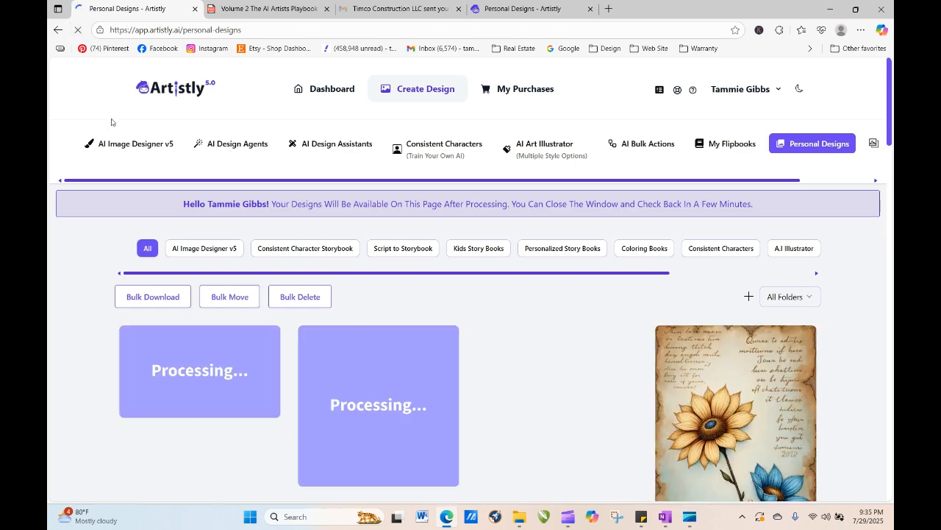
scroll(891, 115, down, 2)
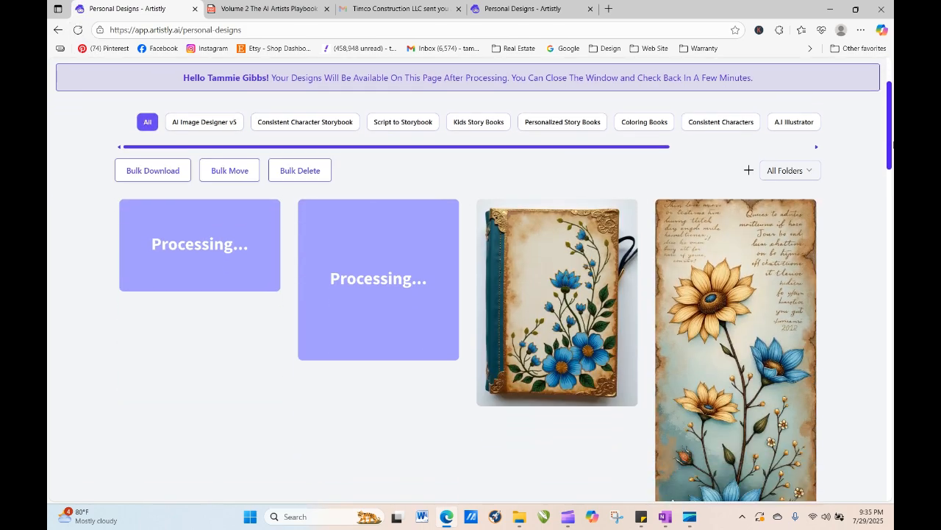
click(536, 276)
double_click(535, 279)
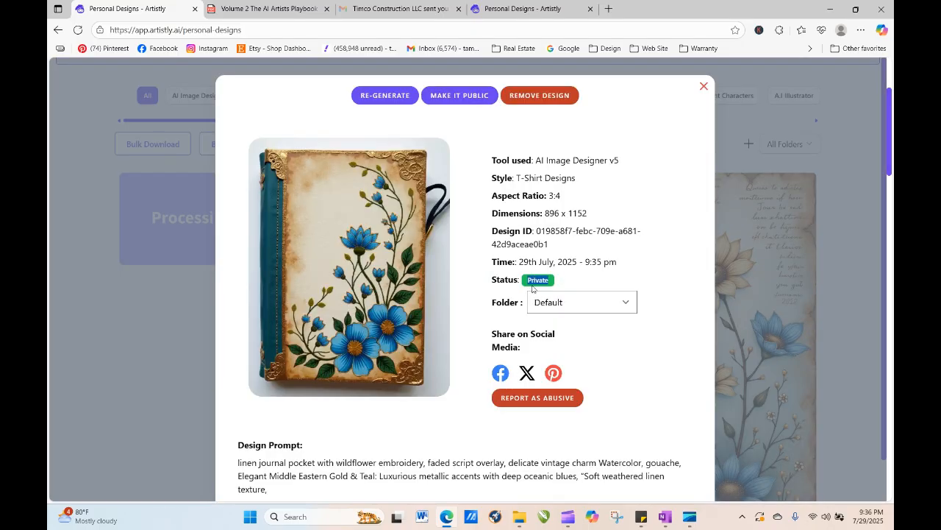
drag(532, 287, 490, 195)
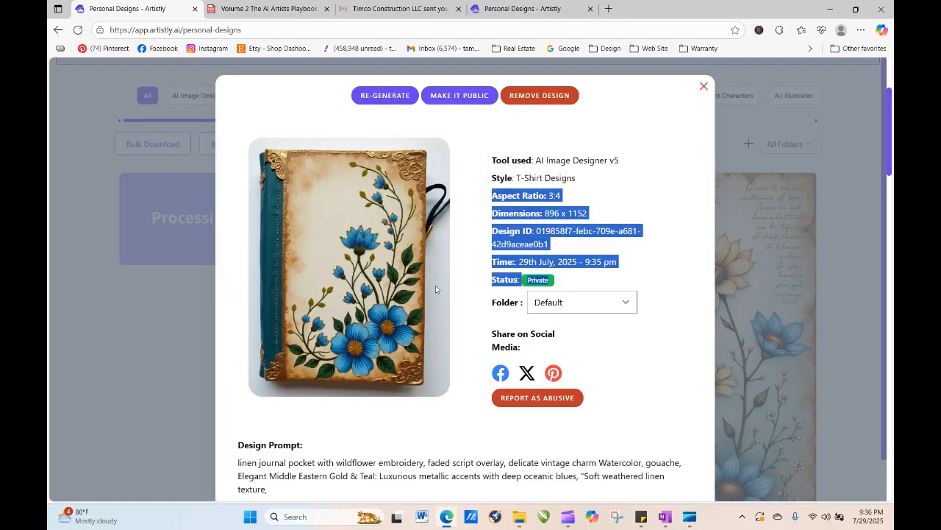
click(665, 135)
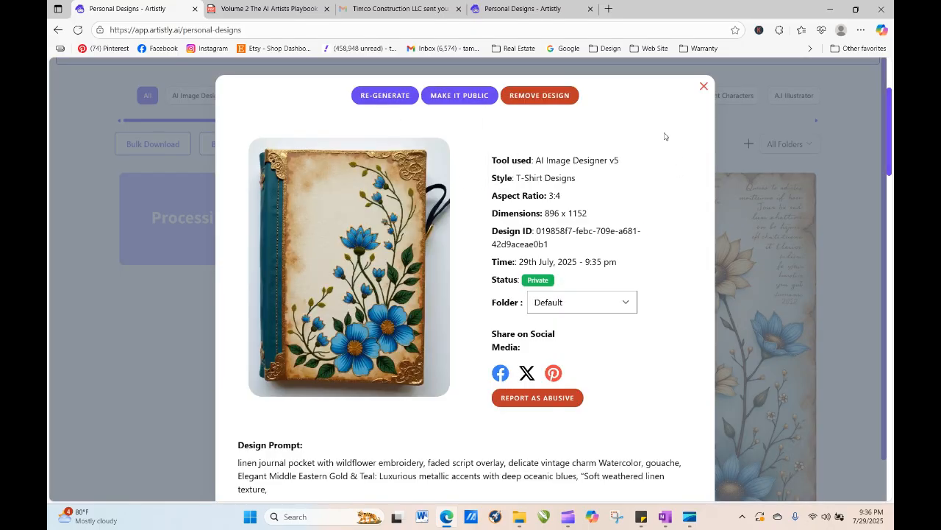
- Regenerate the journal book design, replacing 'journal' with 'printable' in the prompt
click(392, 95)
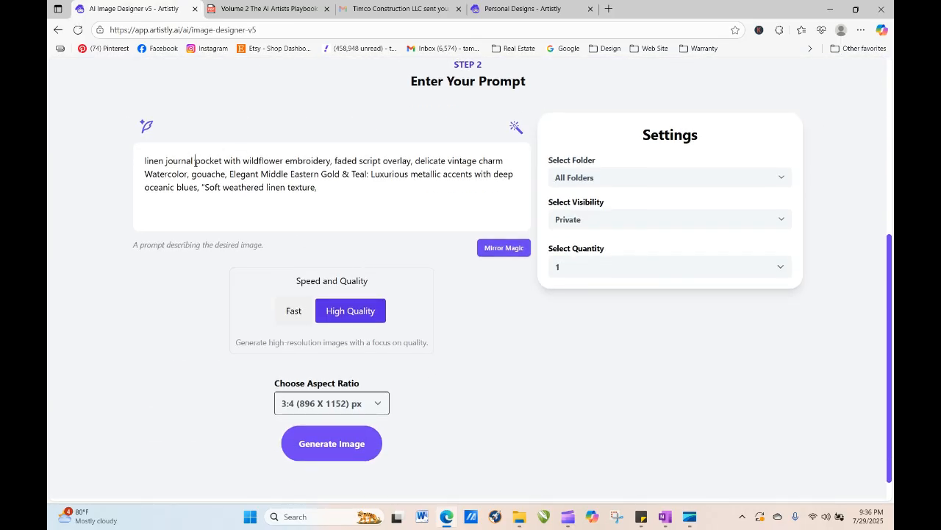
click(196, 163)
key(BackSpace)
key(BackSpace)
key(BackSpace)
key(BackSpace)
key(BackSpace)
key(BackSpace)
key(BackSpace)
key(BackSpace)
key(BackSpace)
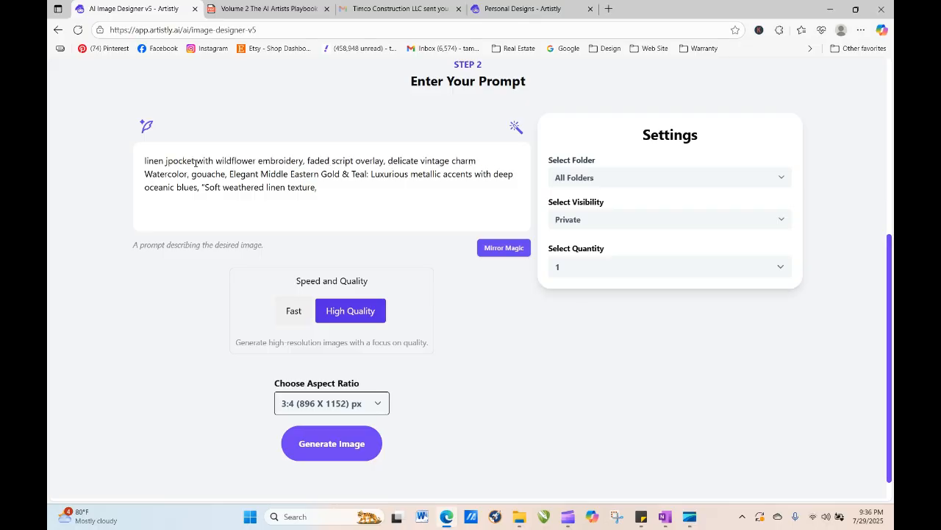
text(printable)
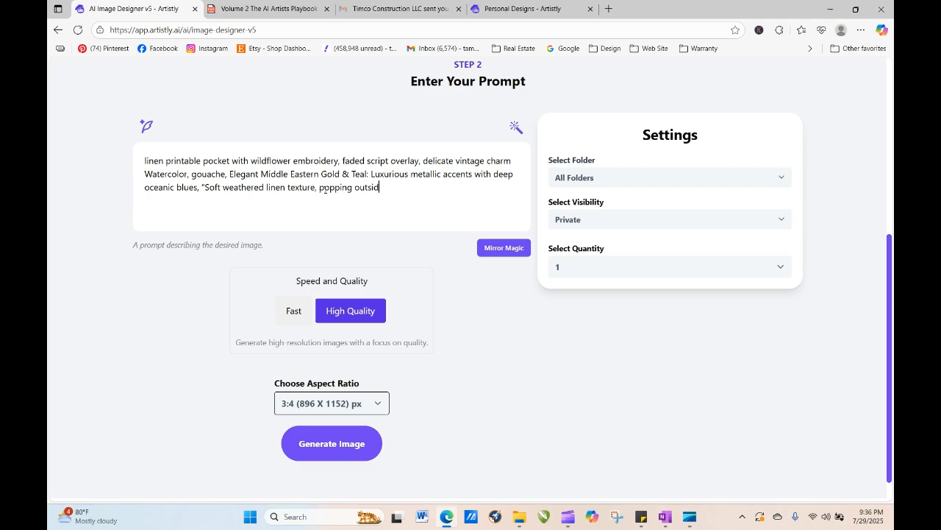
- Append 'popping out of the pocket is a vintage ticket' to the prompt and generate the image
text(the pocket is a vintage ticket stub)
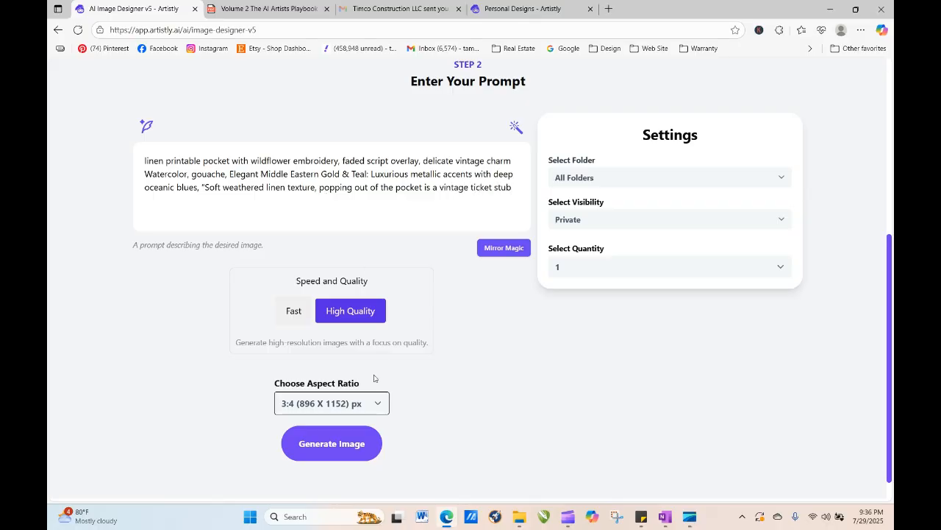
click(346, 442)
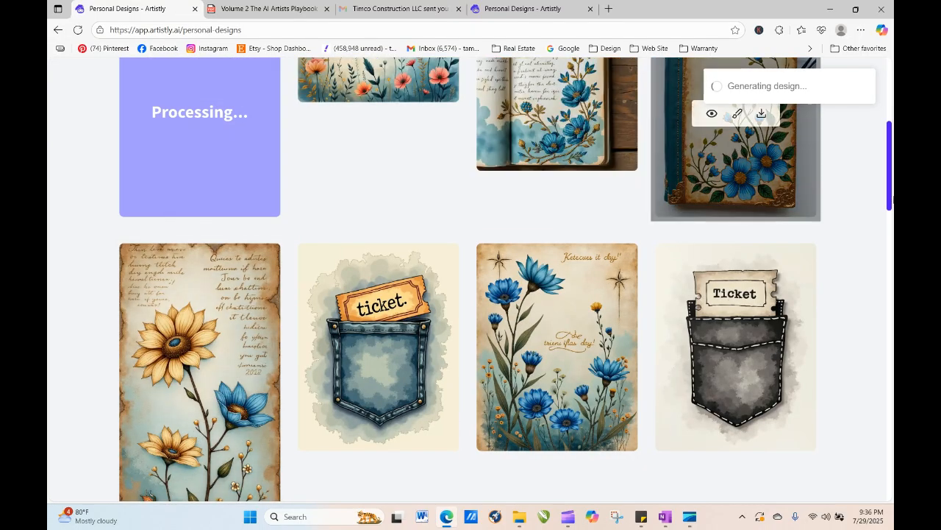
- Open the details of the open-book journal design with blue flowers
scroll(890, 164, up, 2)
scroll(891, 164, up, 1)
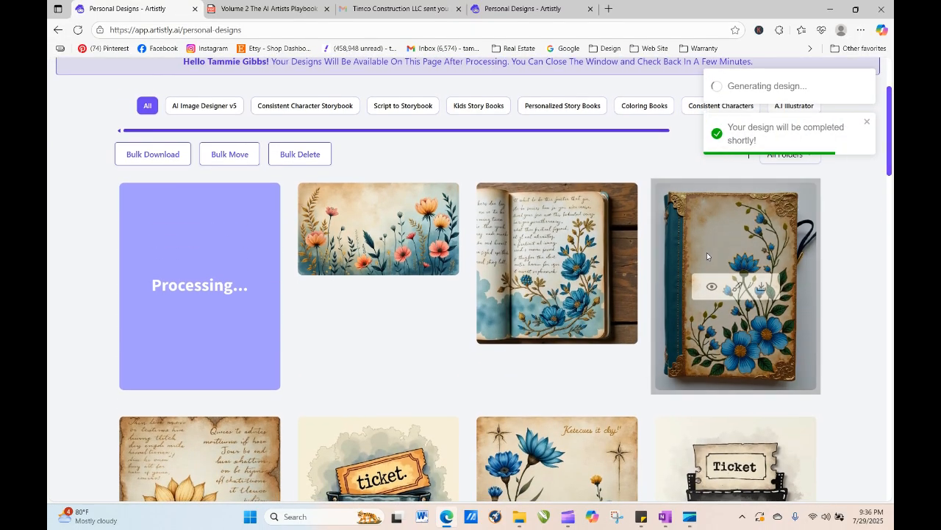
click(533, 263)
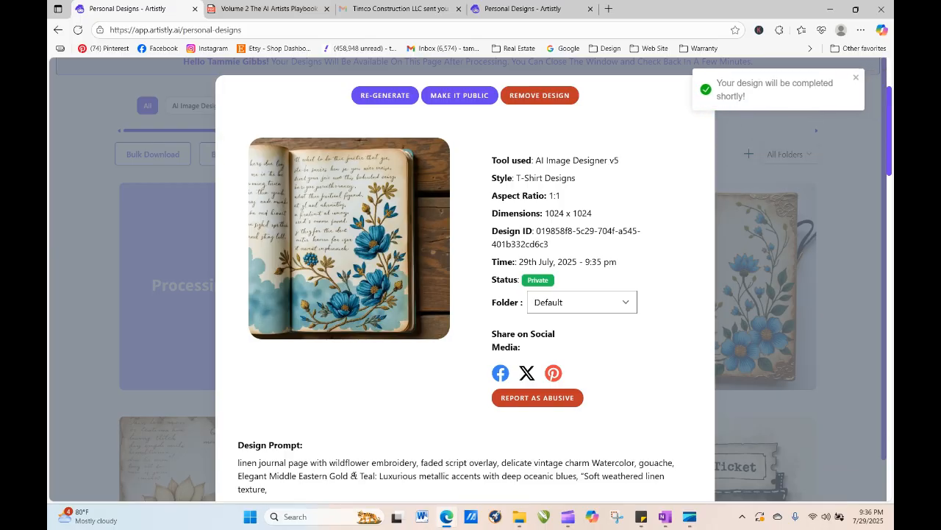
- Regenerate the open-book journal design with its prompt unchanged
click(394, 97)
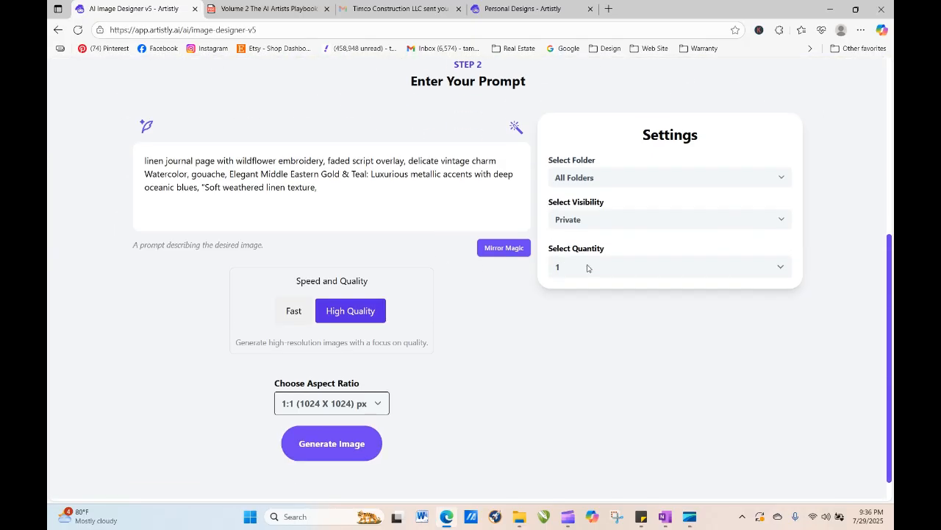
click(346, 453)
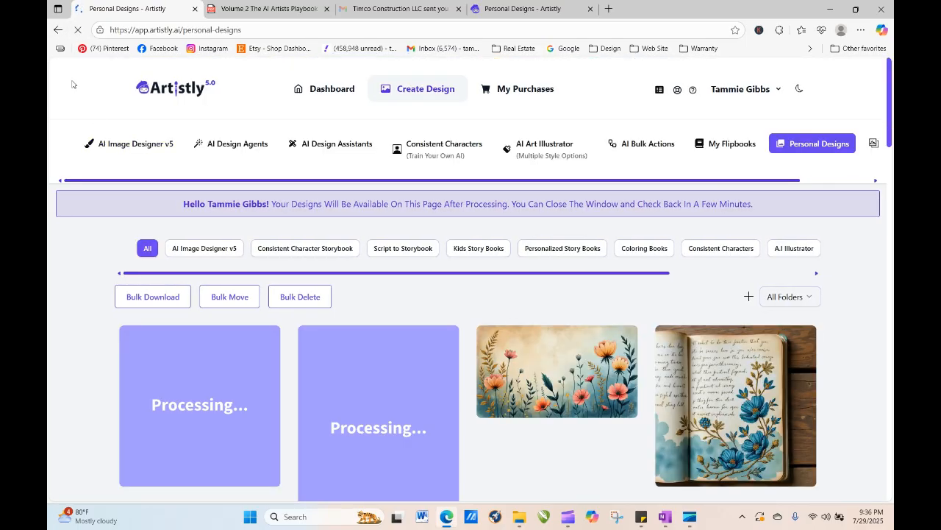
- Inspect the details of the wildflower landscape and processing pocket designs, and refresh the designs page
click(534, 374)
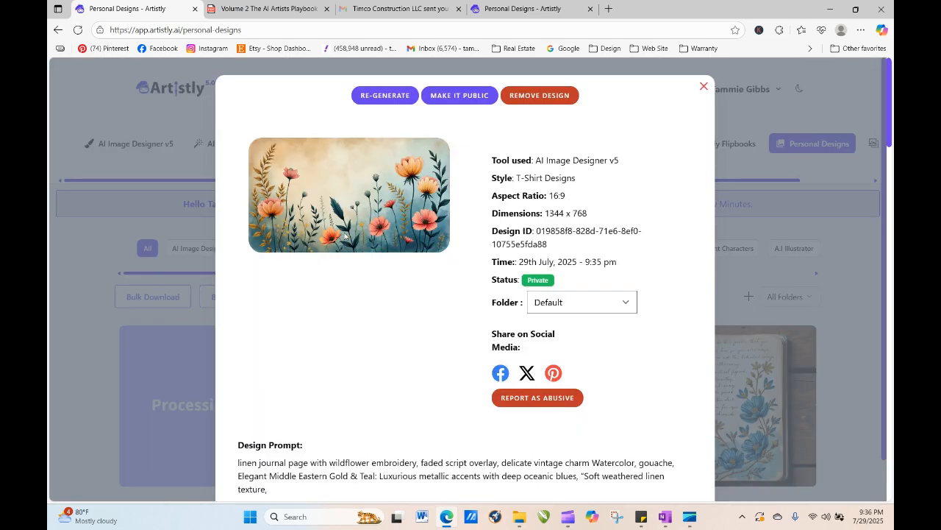
click(703, 87)
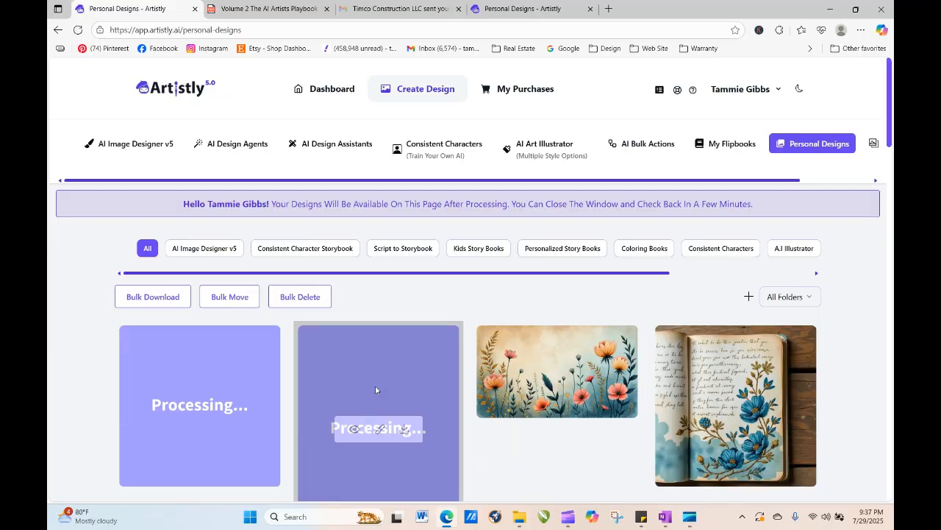
click(354, 432)
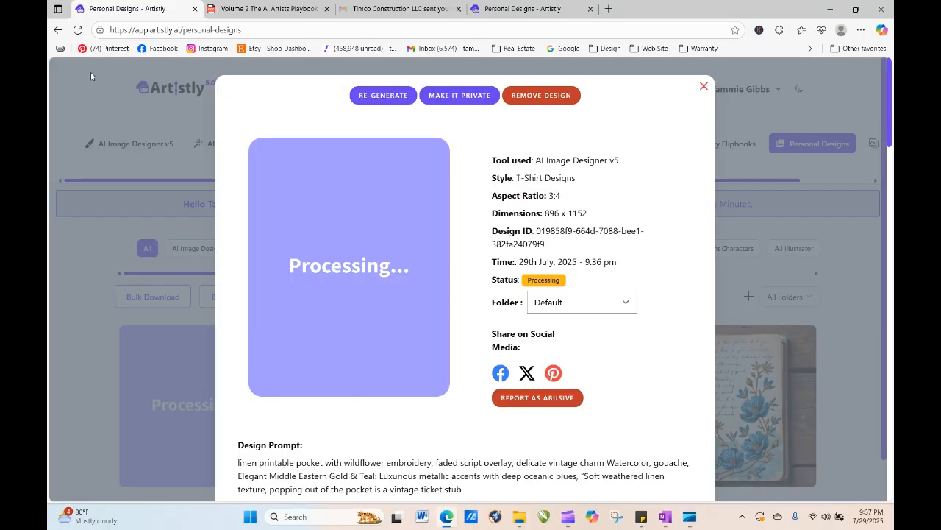
click(76, 30)
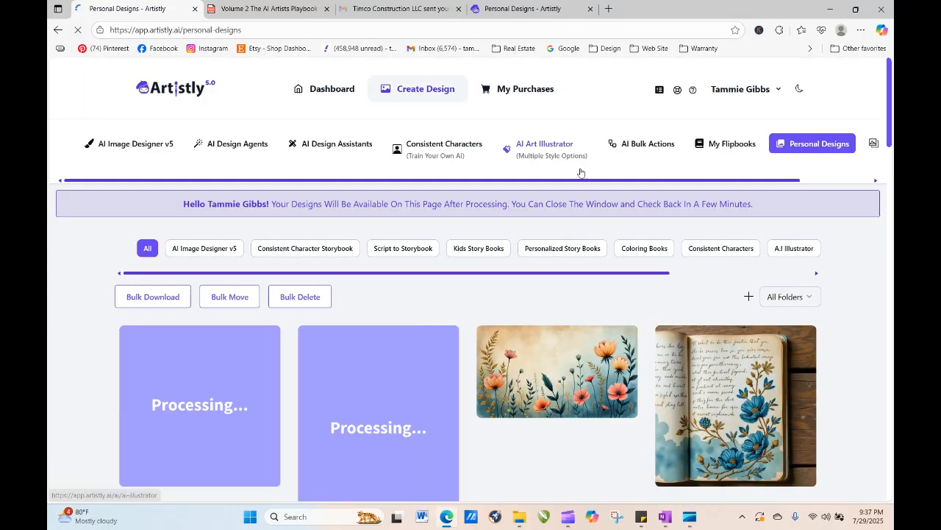
click(78, 31)
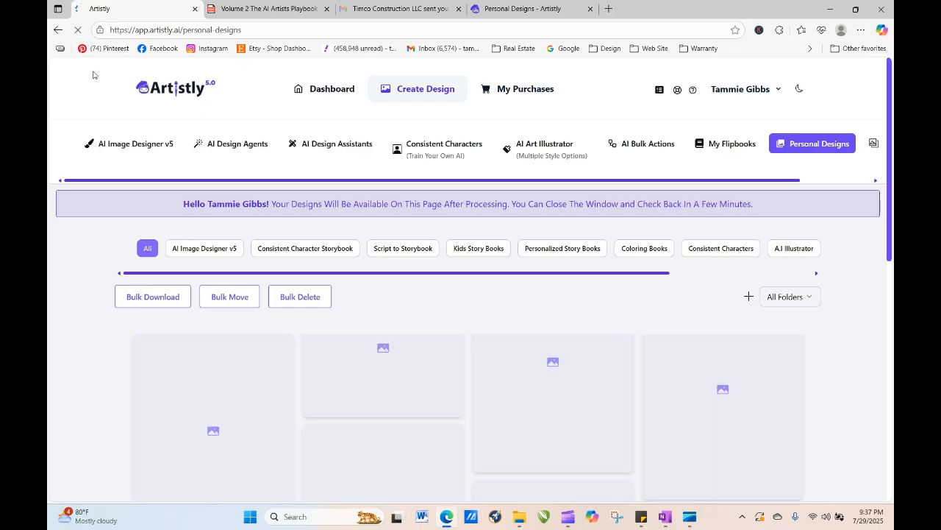
click(78, 30)
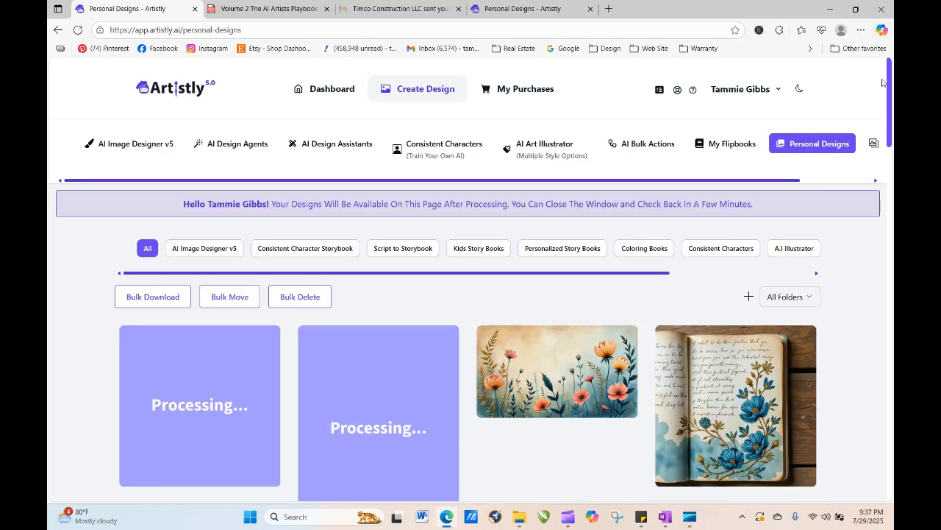
scroll(773, 245, down, 7)
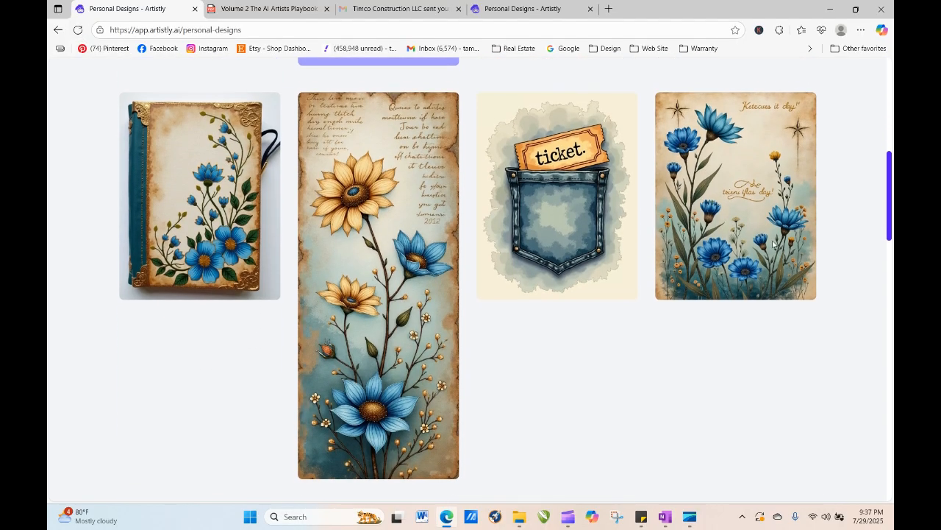
- Regenerate the tall sunflower journal design, replacing 'page' with 'tag' in the prompt
click(353, 286)
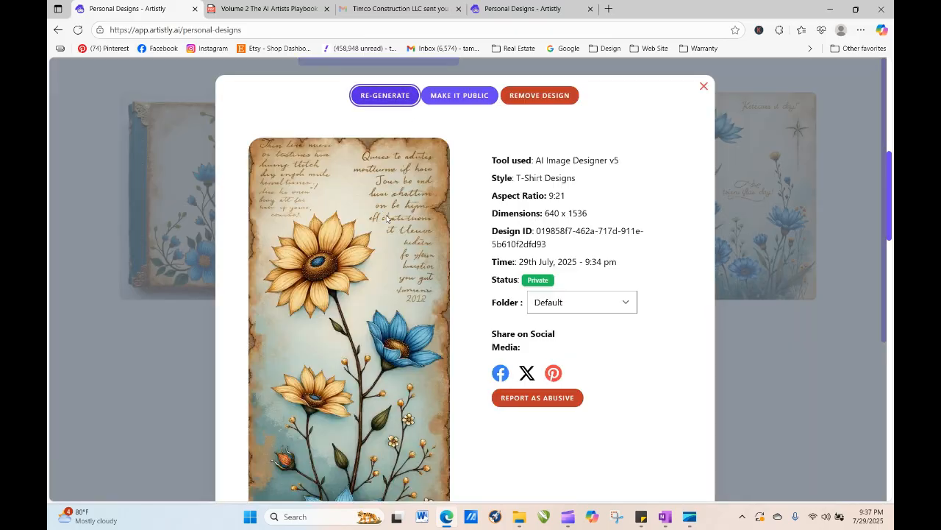
key(Return)
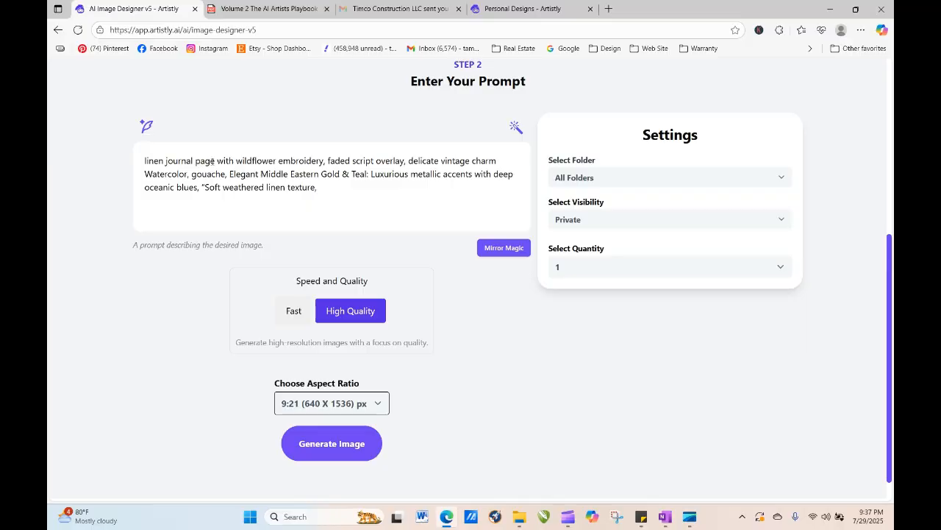
drag(217, 159, 195, 160)
text(tag)
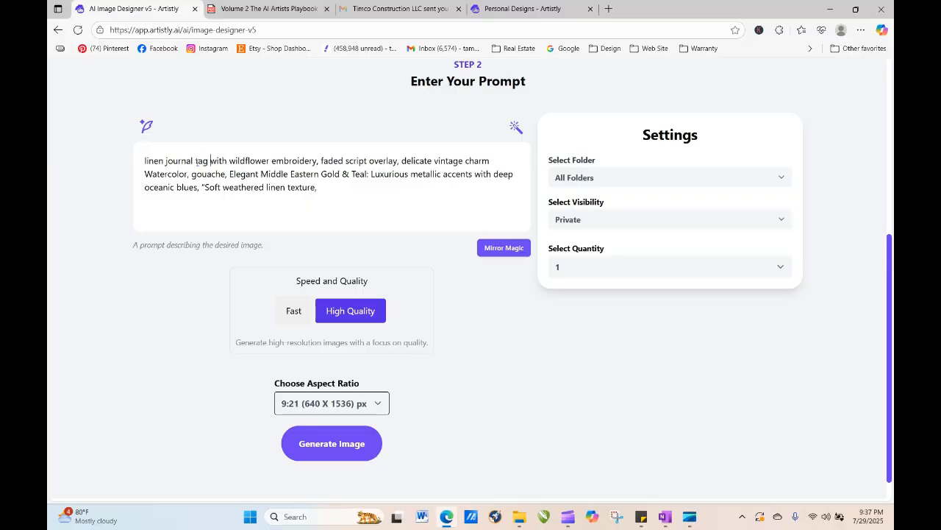
- Set the aspect ratio to 9:16 (768 x 1344) and generate the image
click(363, 403)
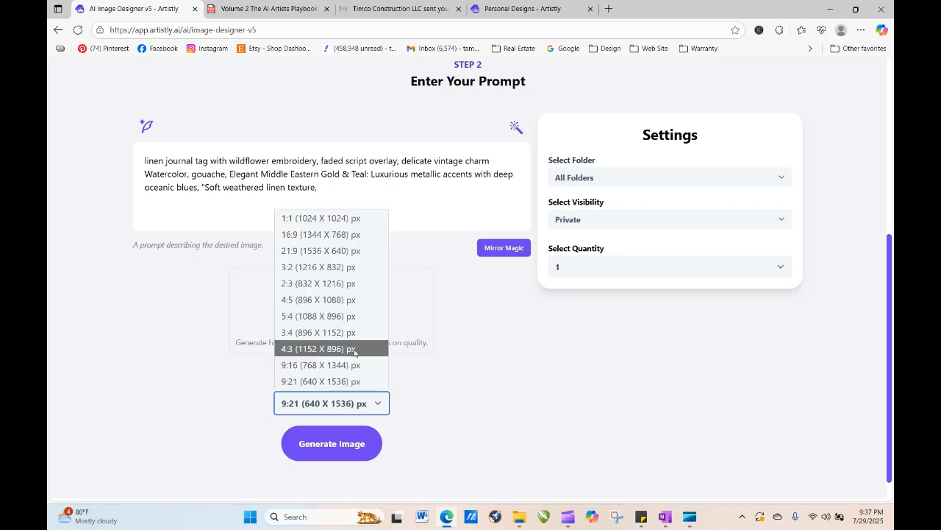
click(354, 337)
click(352, 397)
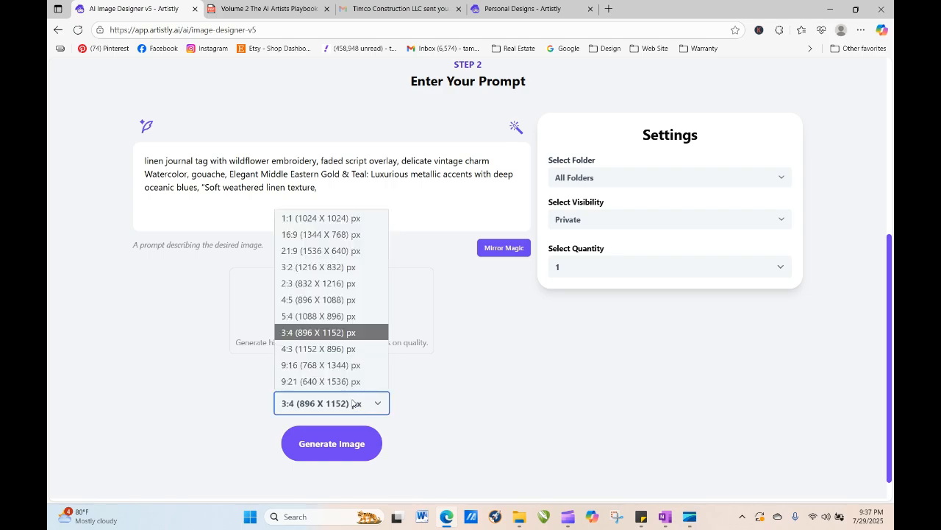
click(345, 365)
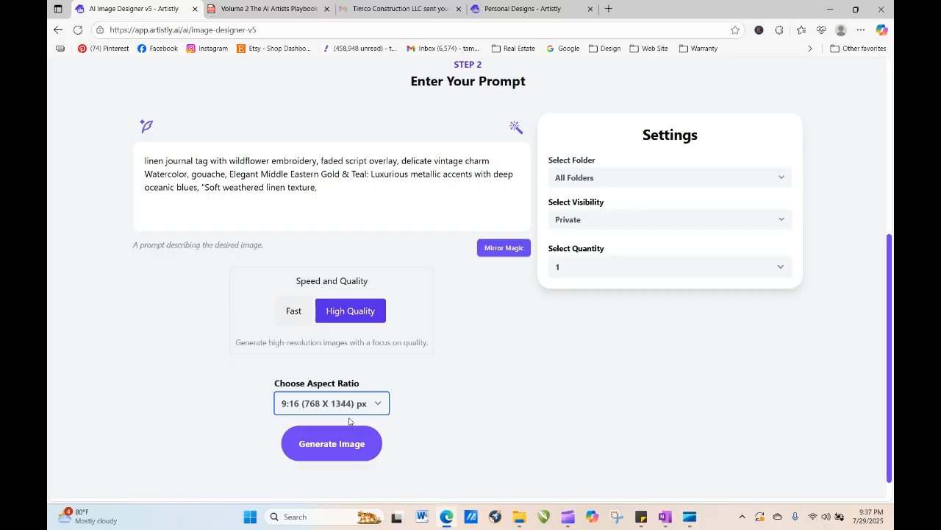
click(347, 444)
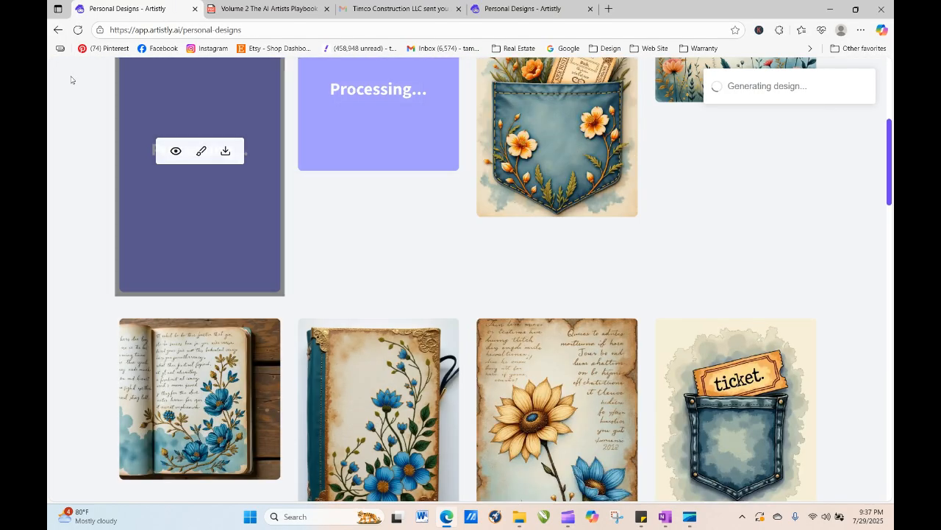
- Check the pocket design's details and refresh the designs page
click(533, 114)
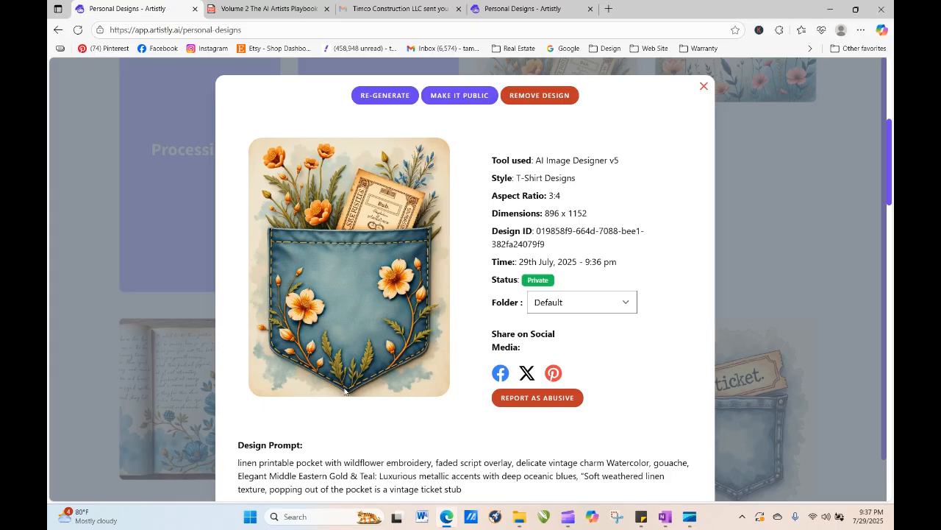
click(704, 89)
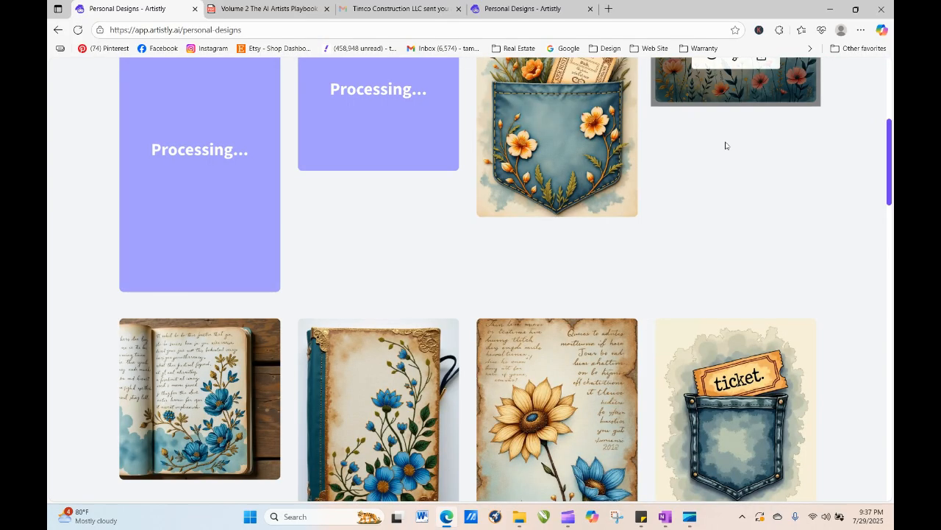
mouse_move(569, 198)
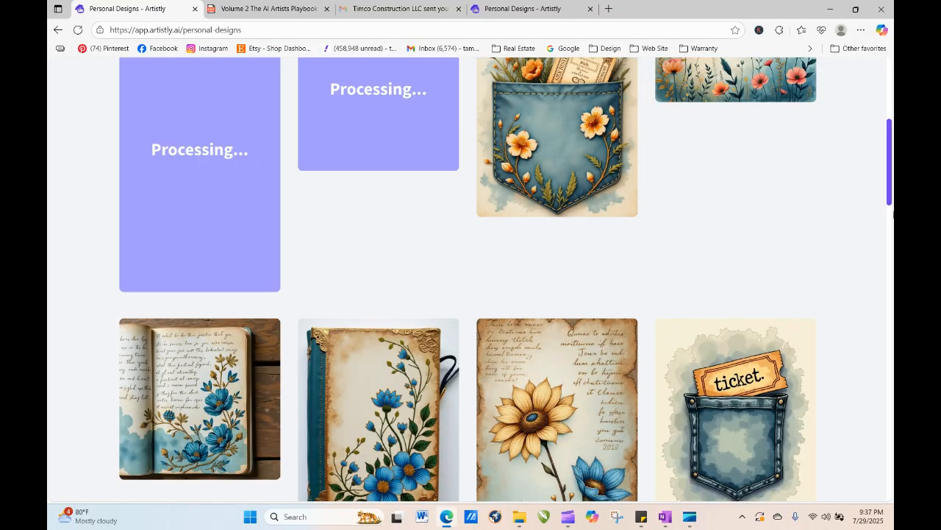
click(76, 30)
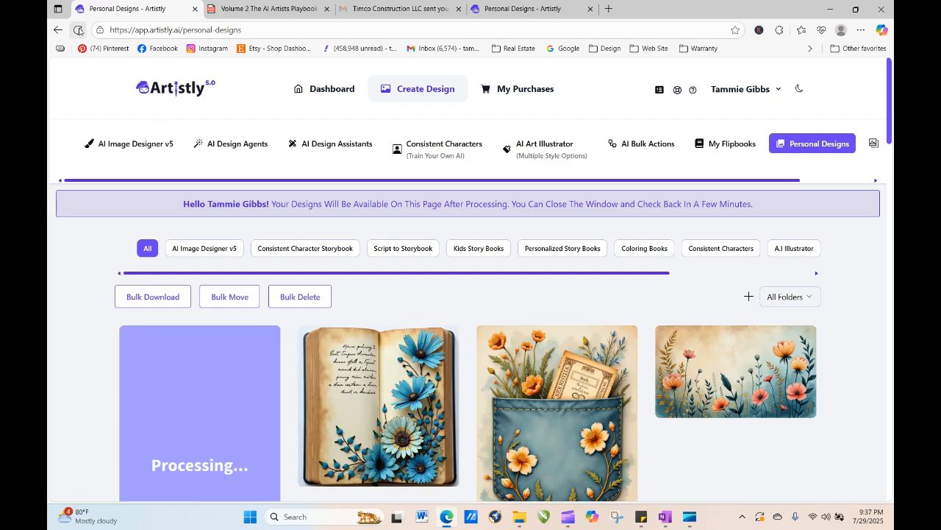
click(78, 30)
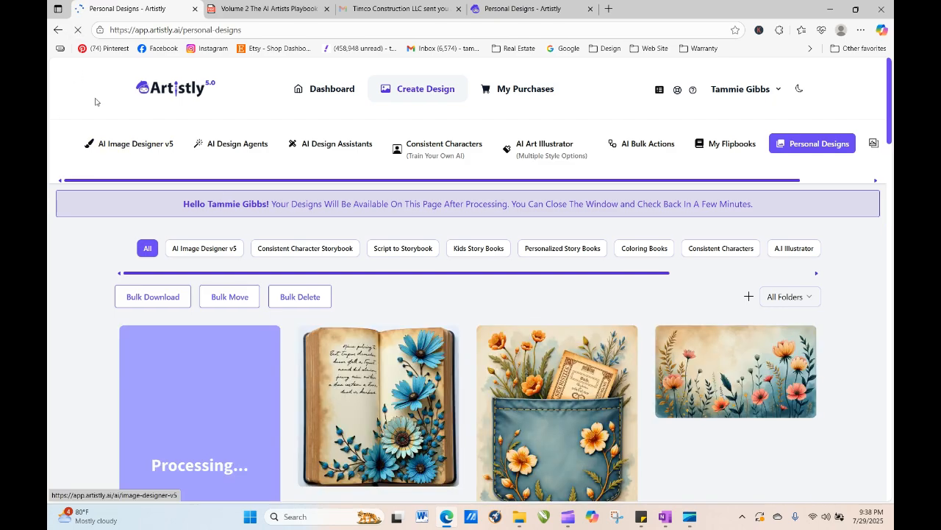
click(77, 31)
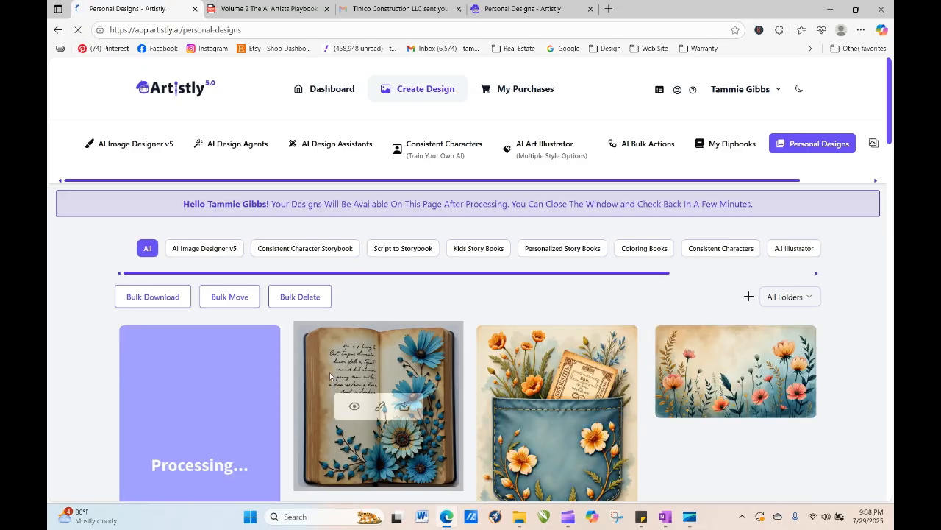
- Regenerate the new open-book design, adding 'flat lay' to the start of the prompt, and generate it
click(353, 406)
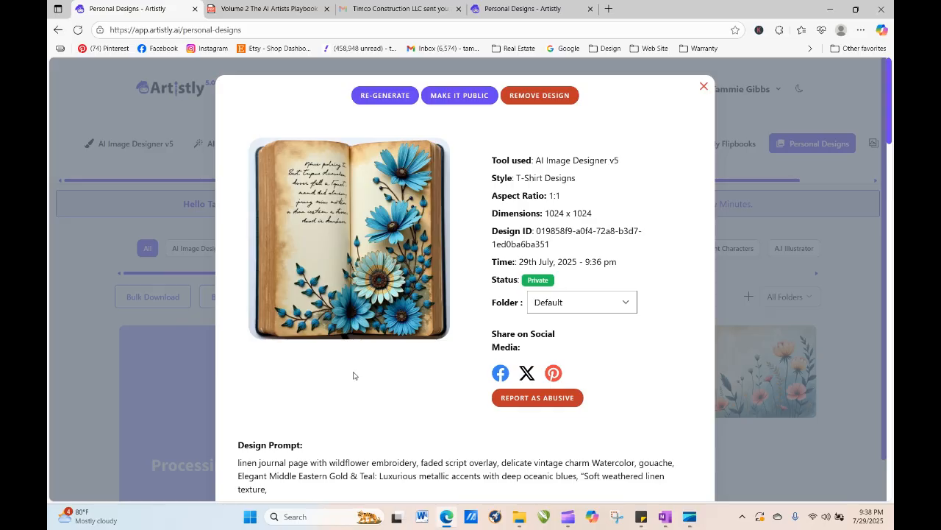
click(393, 96)
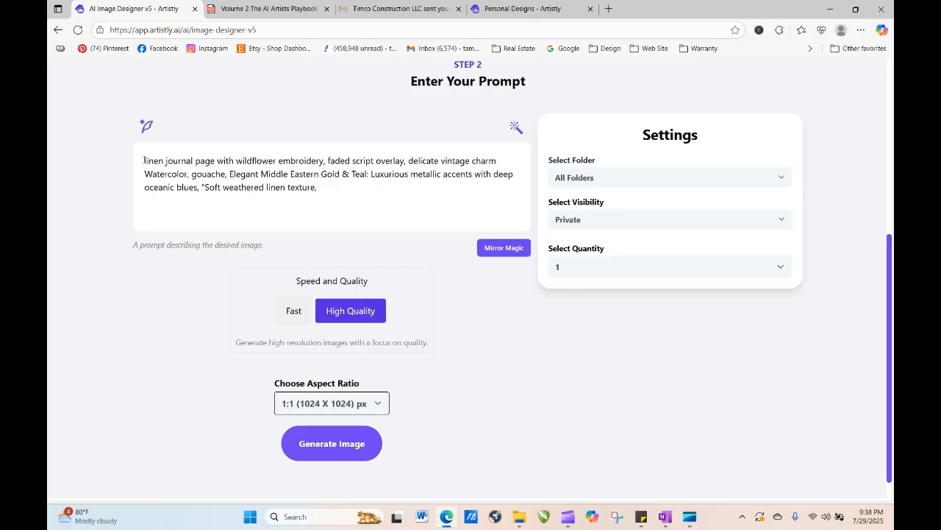
text(flat lay)
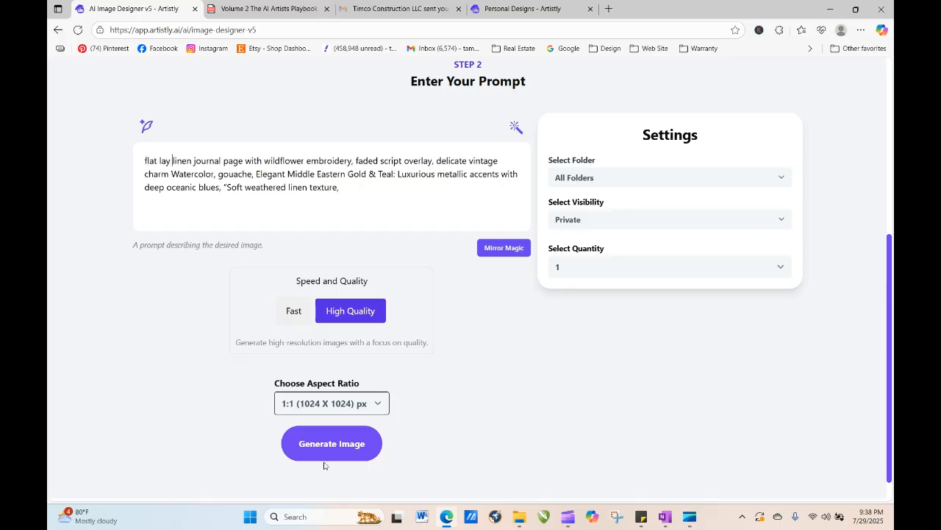
click(332, 439)
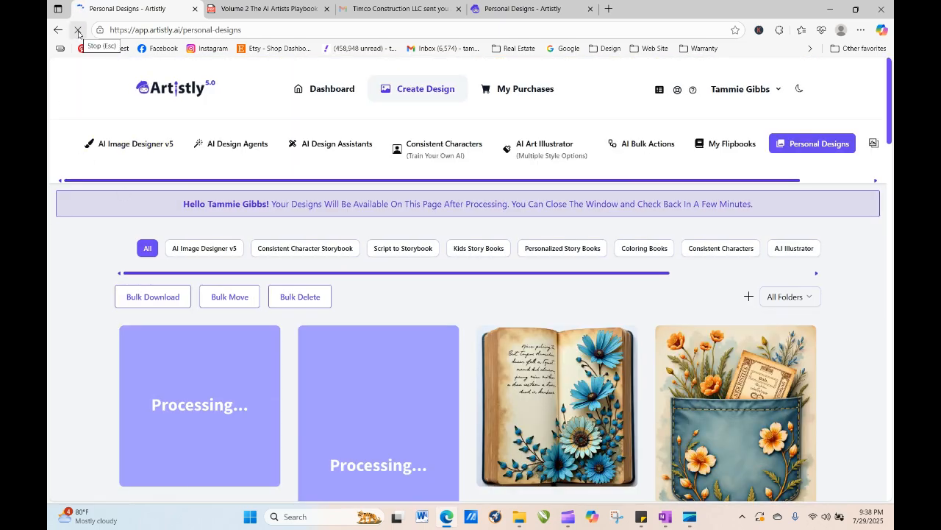
- Regenerate the printable pocket design with the quantity set to 4 images
click(711, 429)
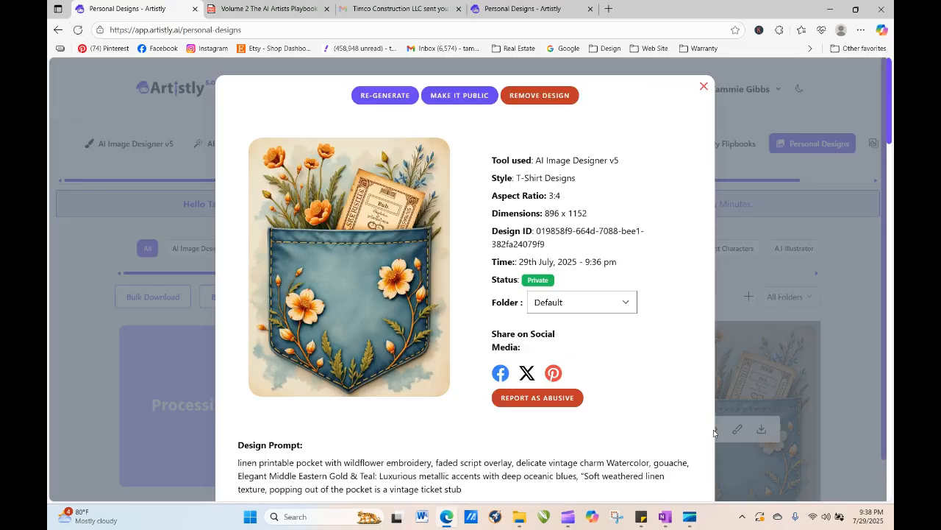
scroll(582, 431, down, 5)
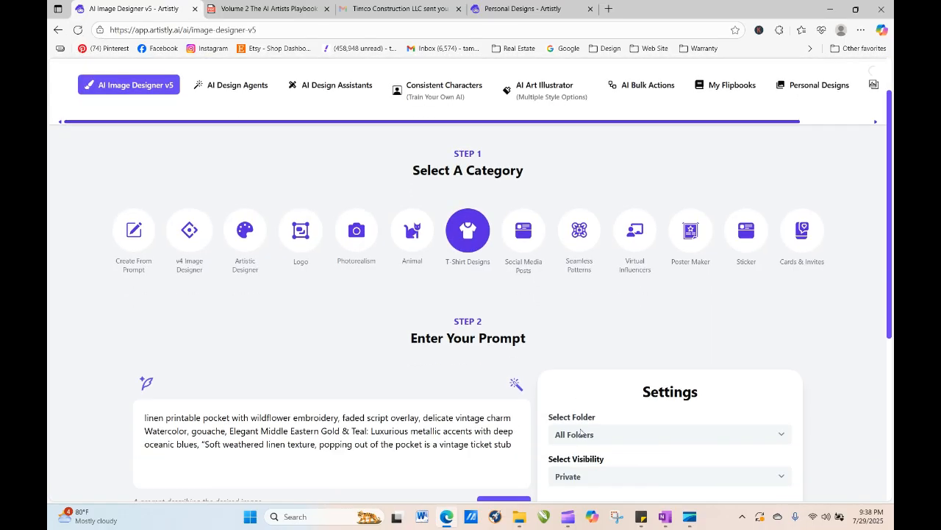
click(584, 272)
click(577, 339)
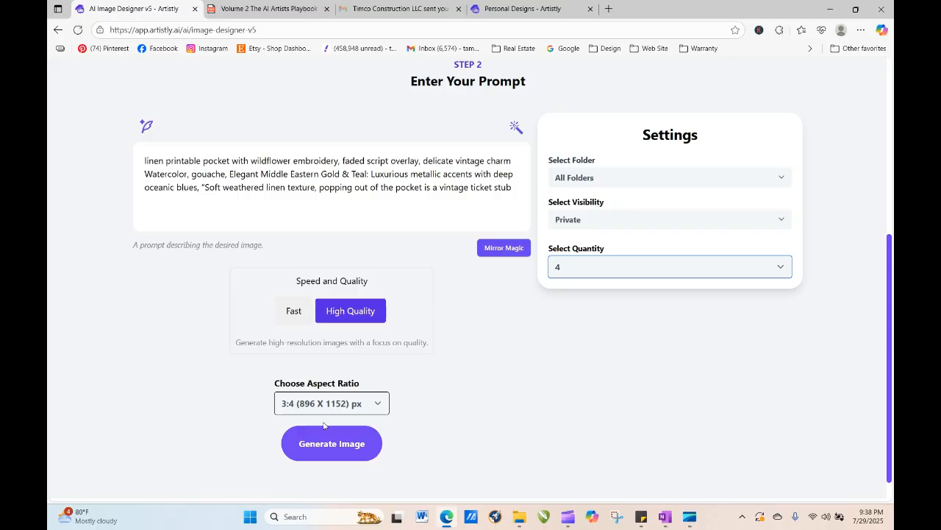
click(315, 449)
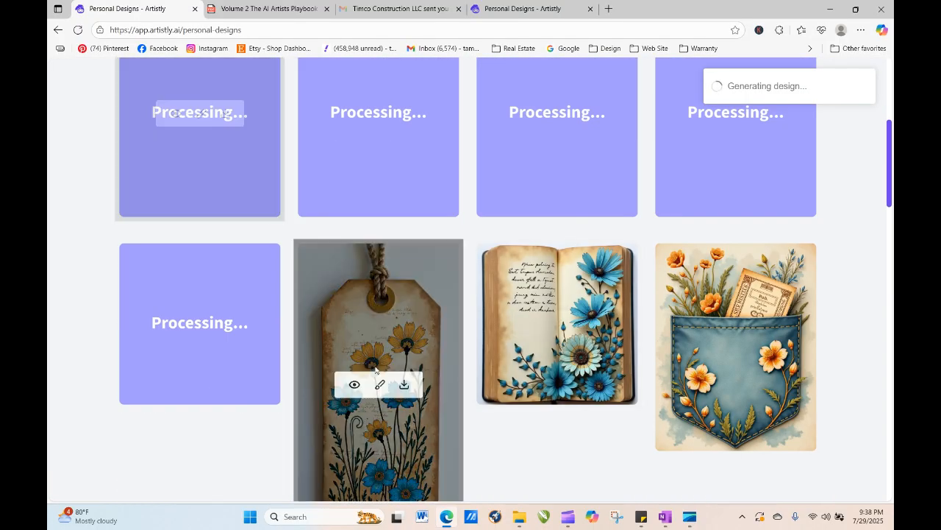
- Regenerate the journal tag design, appending 'without a cord' to the prompt, and generate it
click(352, 388)
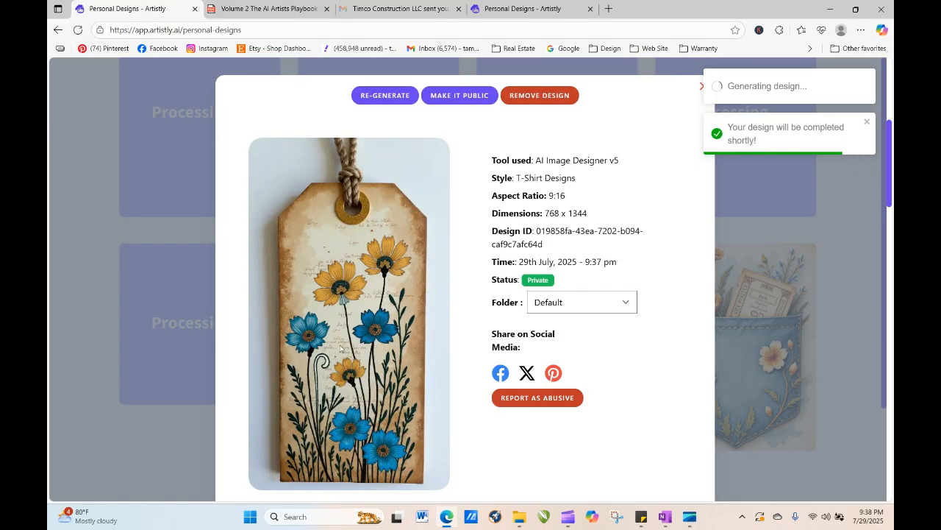
click(385, 95)
scroll(394, 227, down, 5)
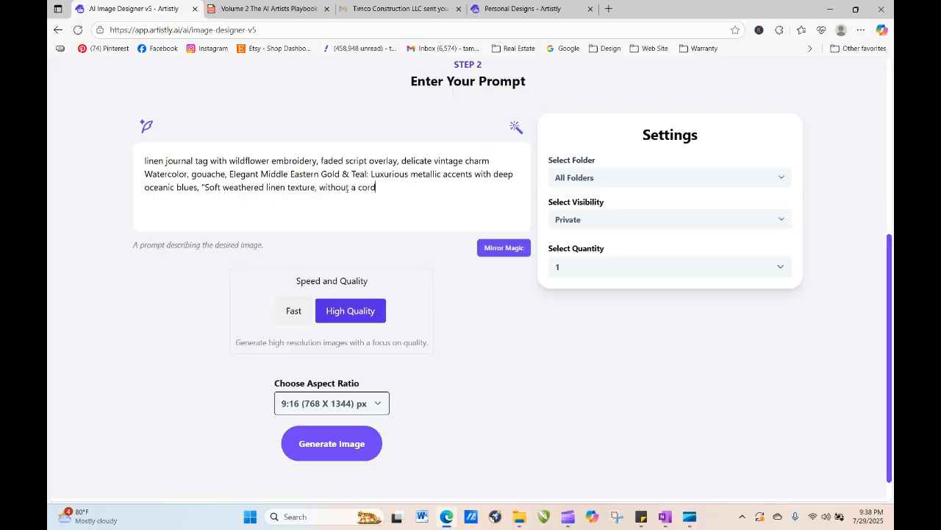
click(353, 444)
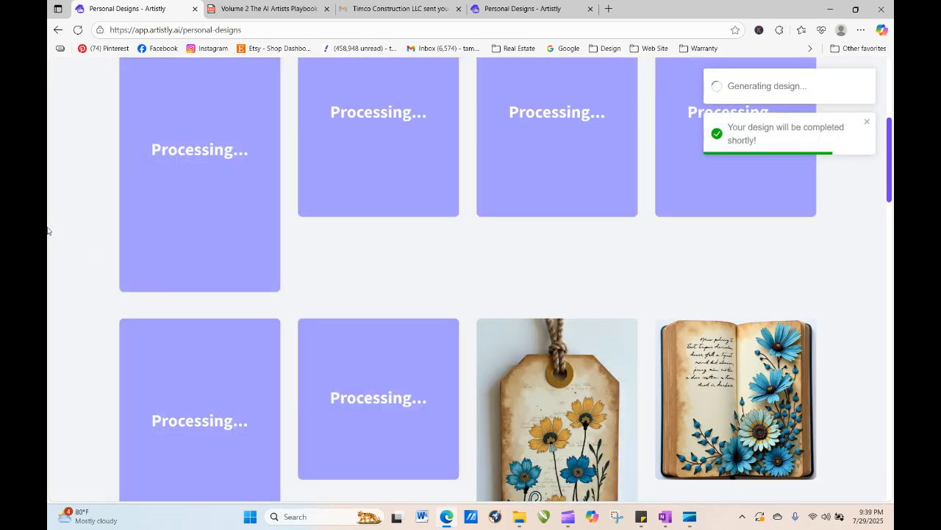
- Refresh the designs page and open the details of the first new flower-filled pocket design
click(78, 29)
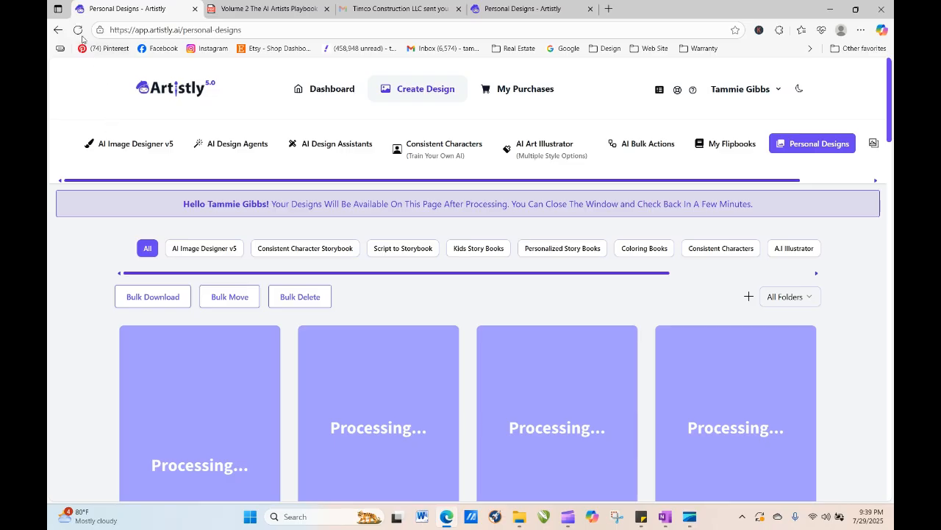
click(78, 30)
click(79, 31)
click(79, 32)
click(77, 30)
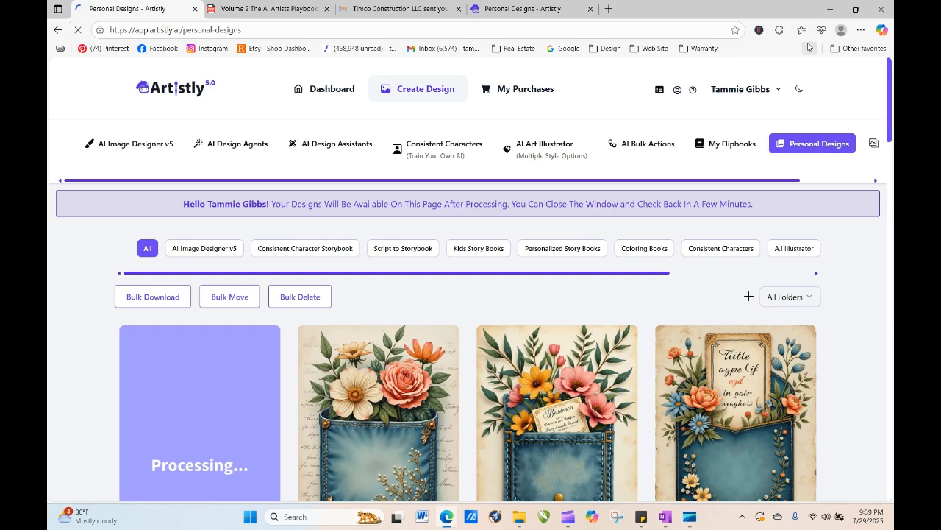
scroll(889, 94, down, 2)
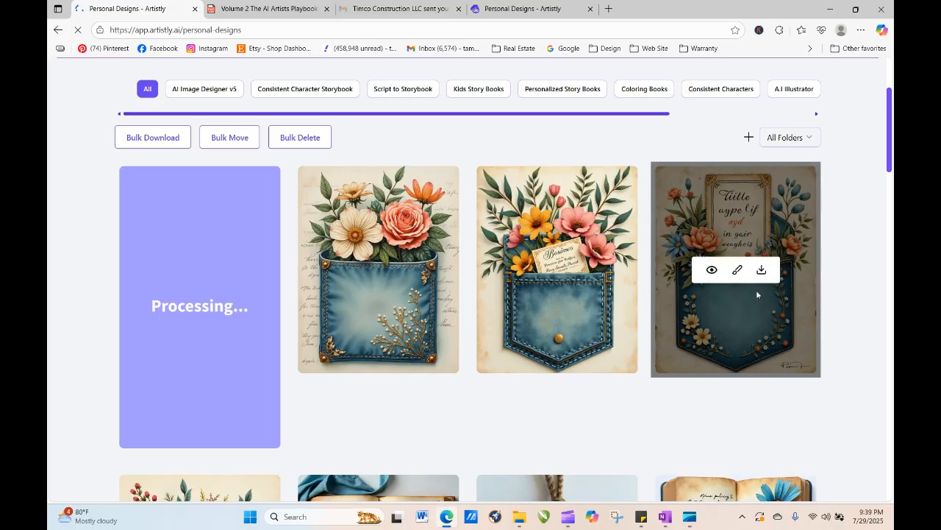
click(355, 270)
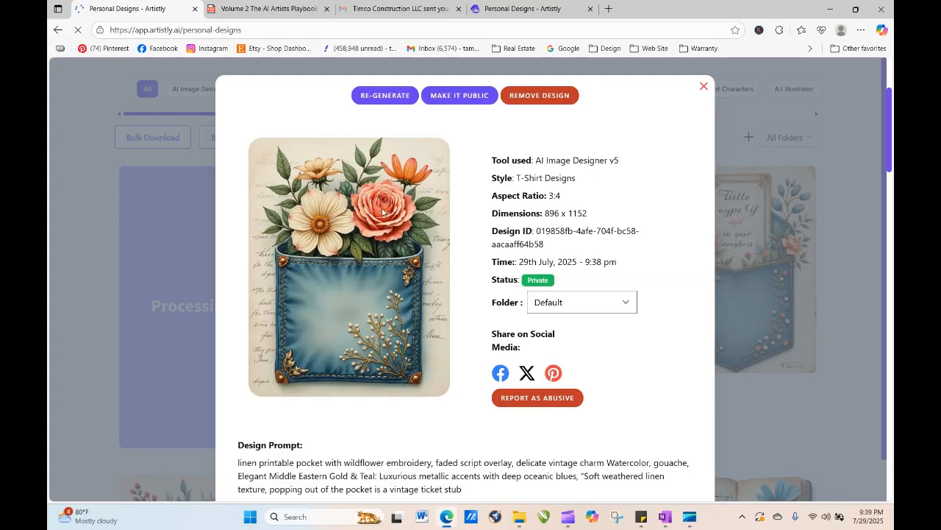
- Regenerate the new journal tag design, adding 'flat lay' to the start of the prompt and changing 'tag' to 'label', and generate it
click(704, 87)
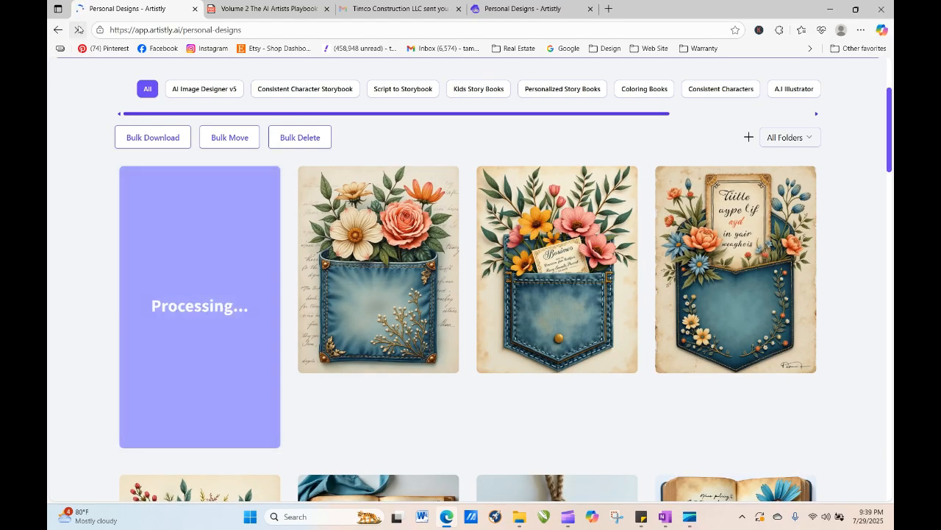
click(78, 29)
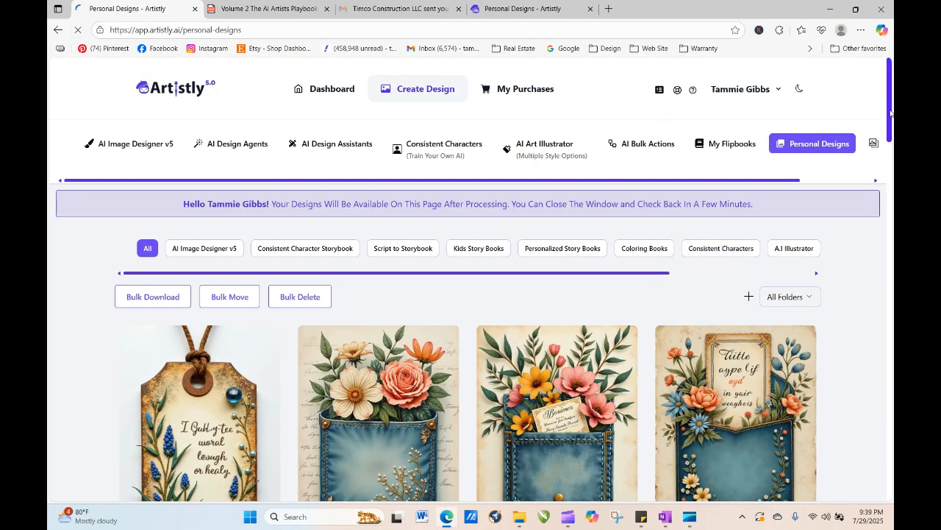
scroll(890, 112, down, 3)
mouse_move(190, 333)
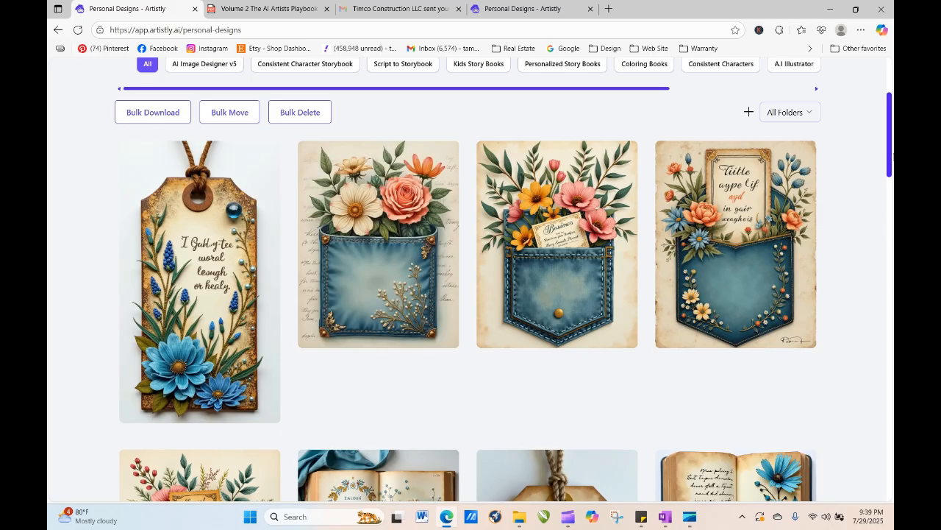
drag(892, 156, 892, 188)
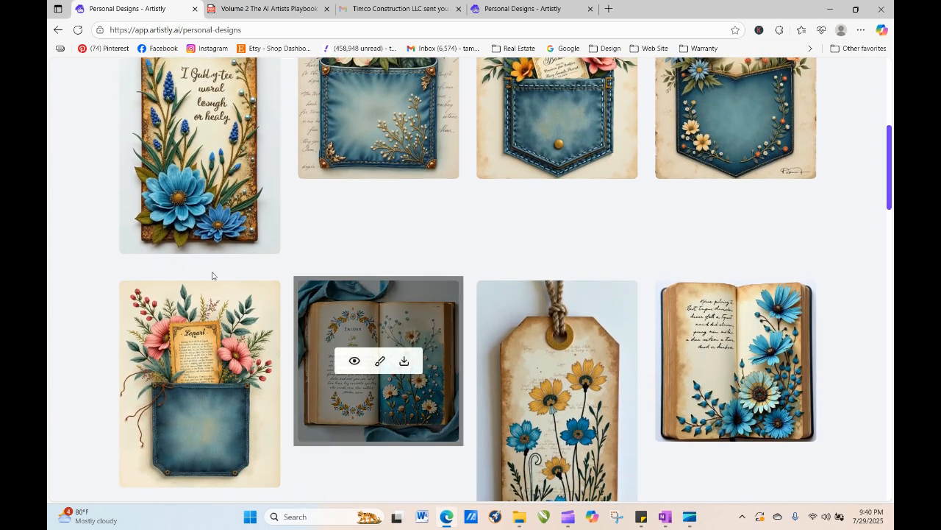
click(175, 113)
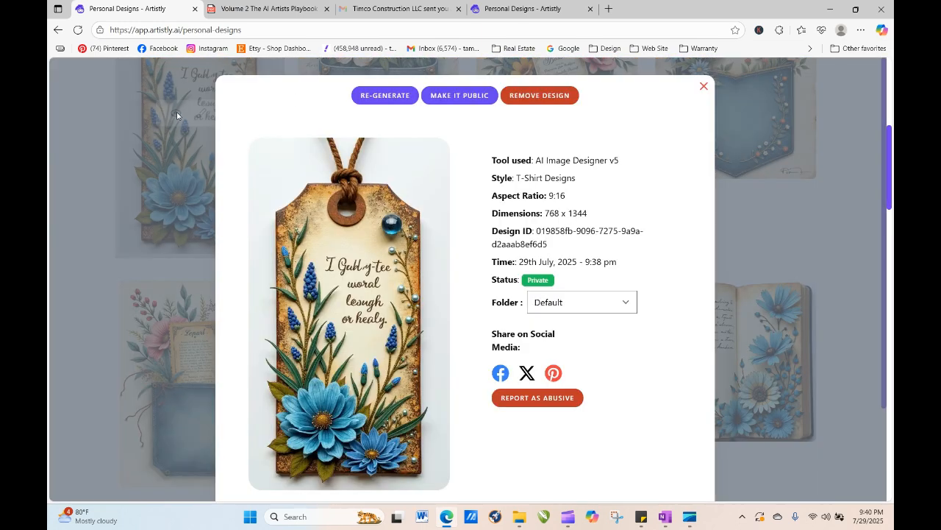
click(369, 101)
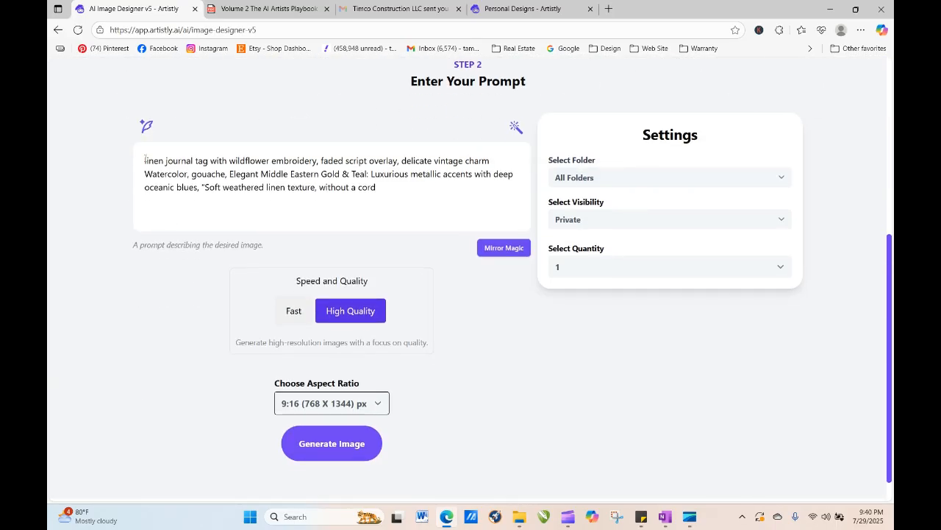
click(145, 160)
text(flat lay )
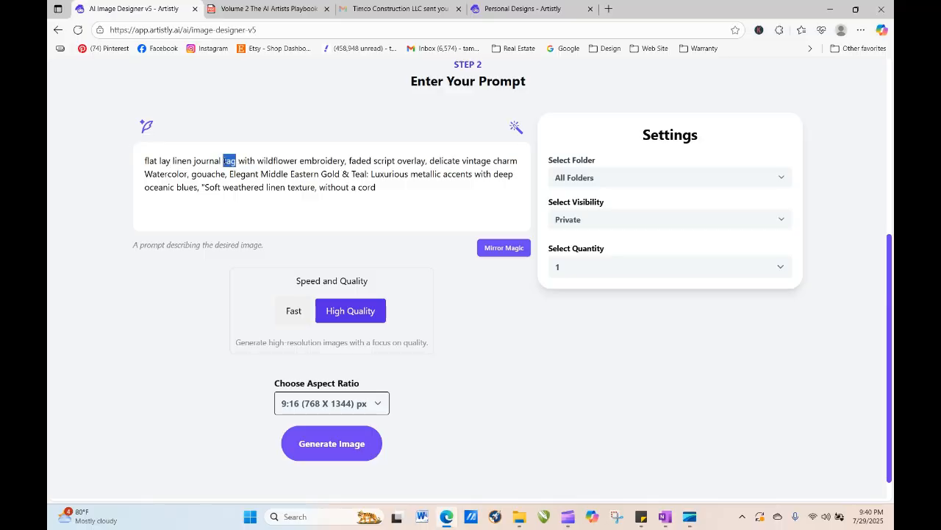
text(linen journal label)
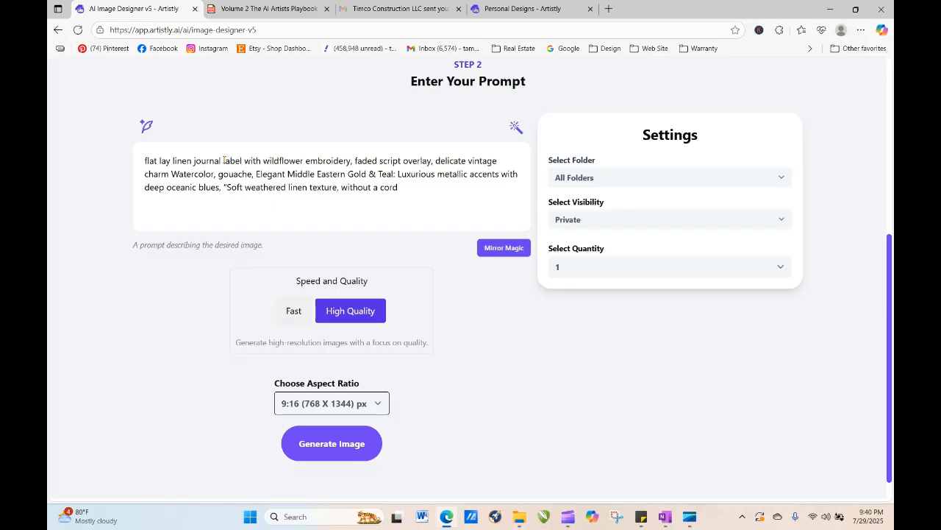
click(358, 451)
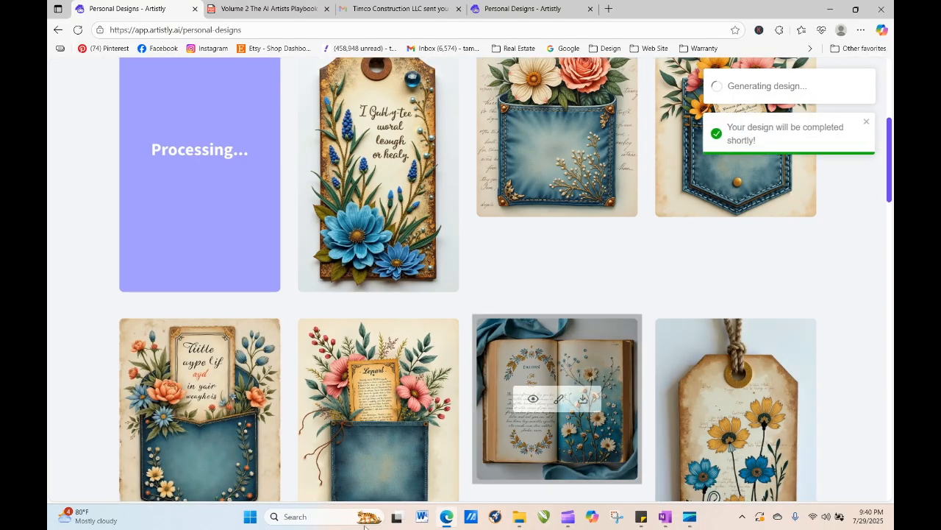
- Regenerate the journal page design with the quantity set to 4 images and generate it
drag(890, 175, 890, 156)
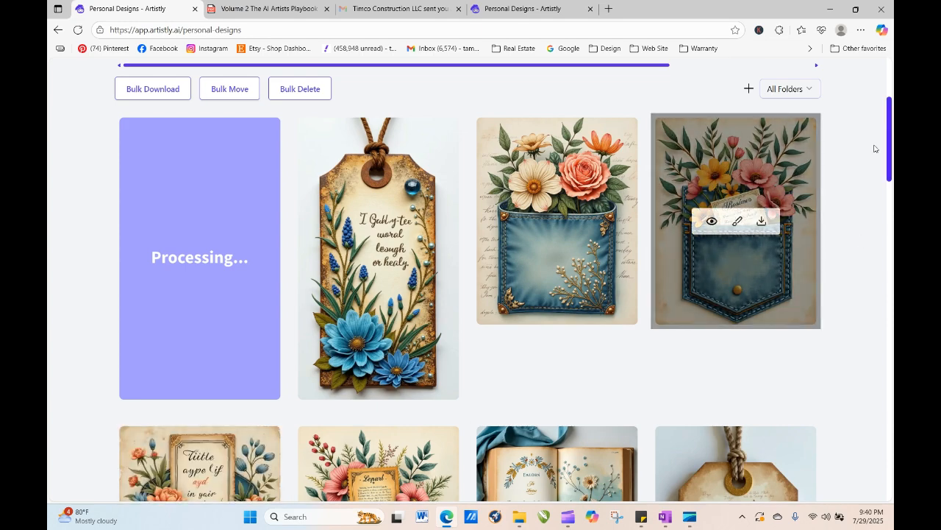
scroll(354, 252, down, 3)
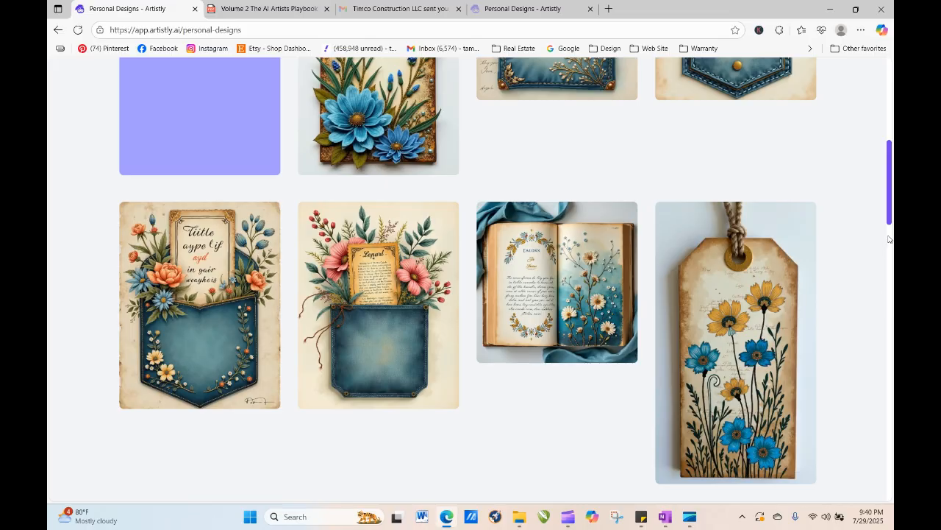
scroll(888, 239, down, 3)
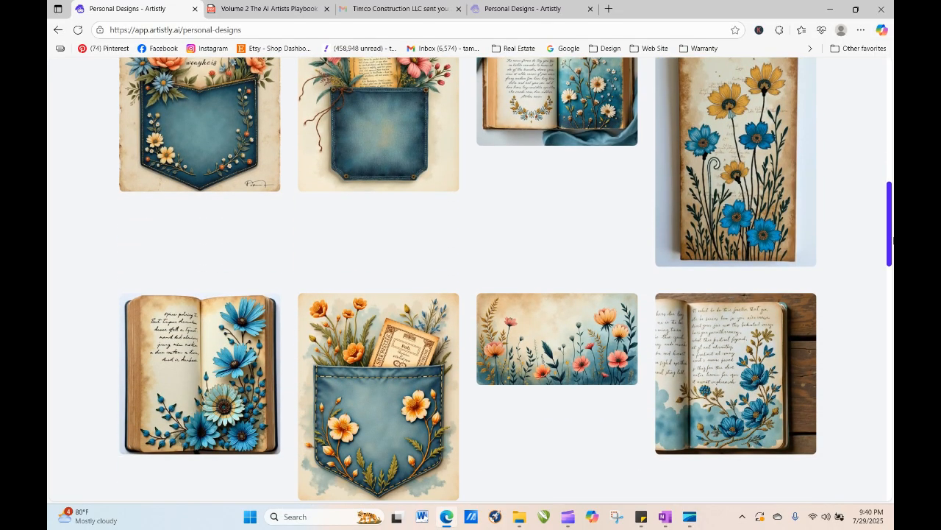
drag(893, 242, 893, 304)
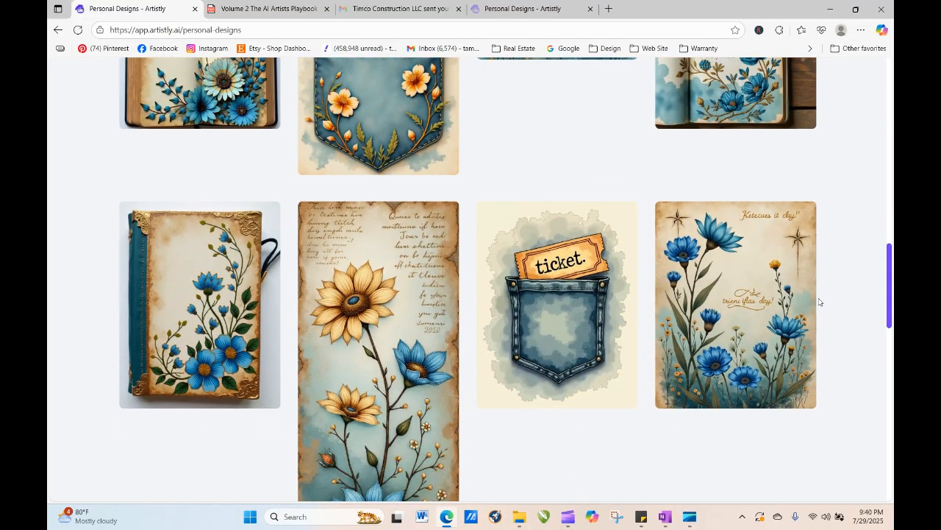
click(707, 307)
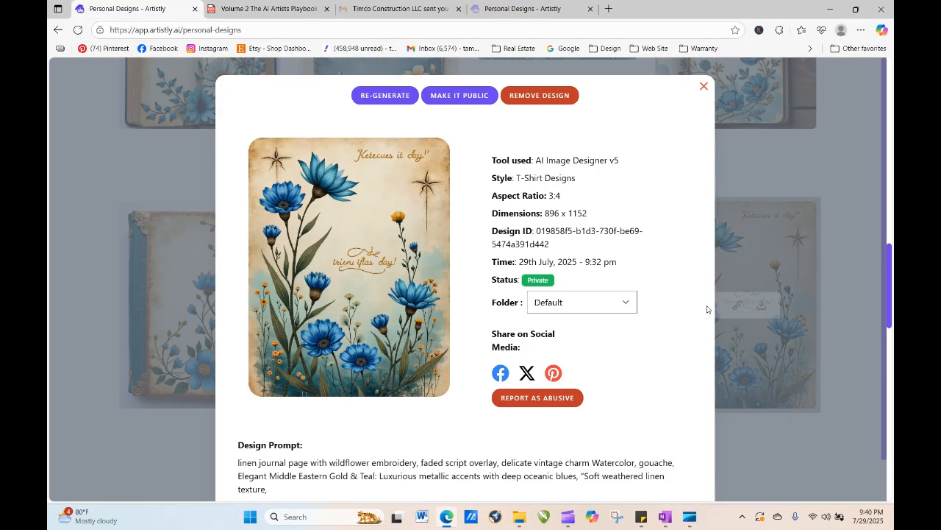
click(358, 103)
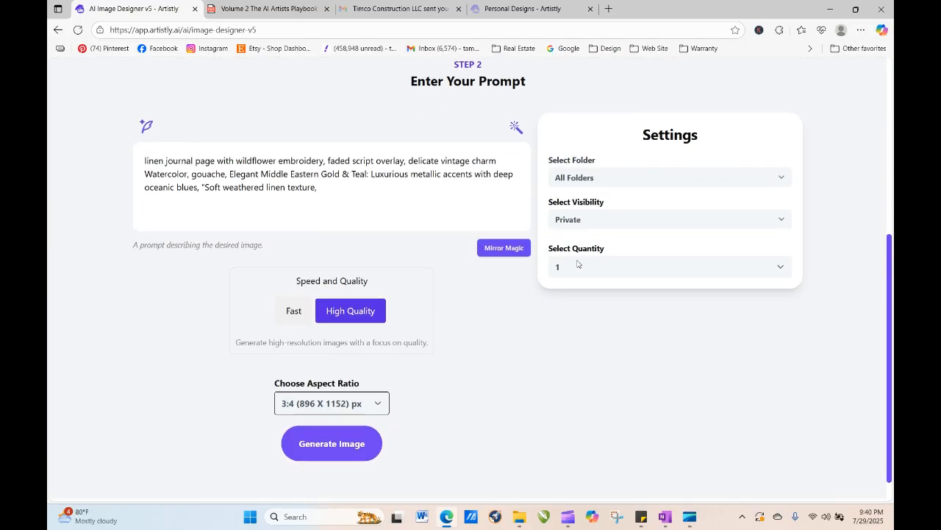
click(578, 264)
click(572, 337)
click(337, 444)
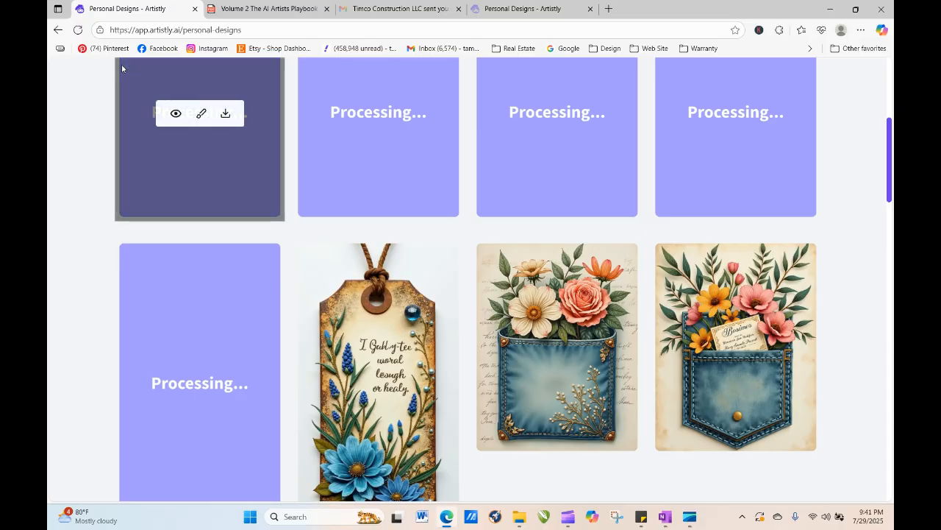
- Refresh the designs page and view the details of the new oval floral frame design
click(78, 29)
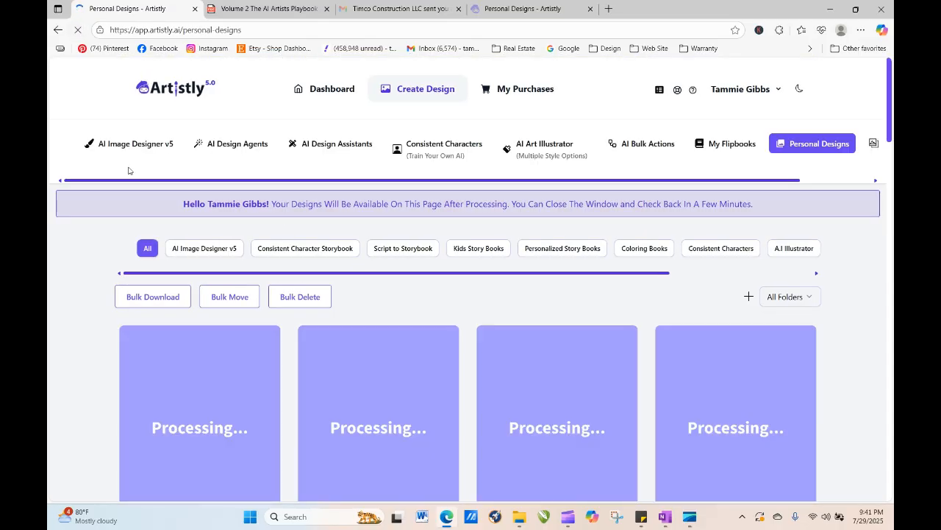
drag(891, 112, 892, 169)
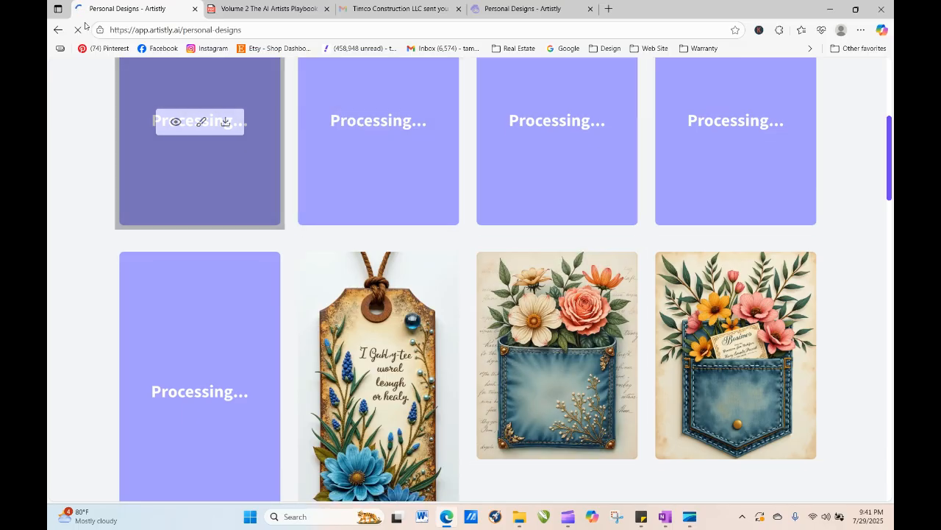
click(79, 33)
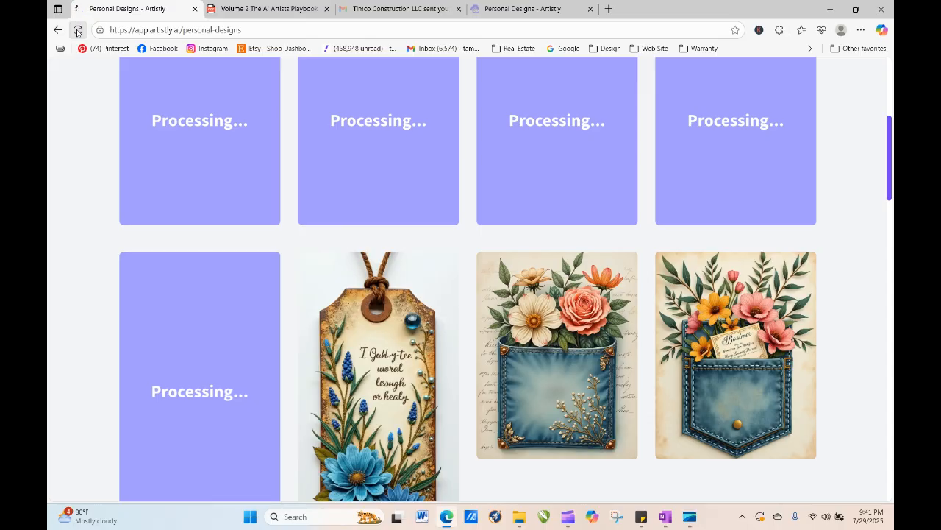
click(78, 33)
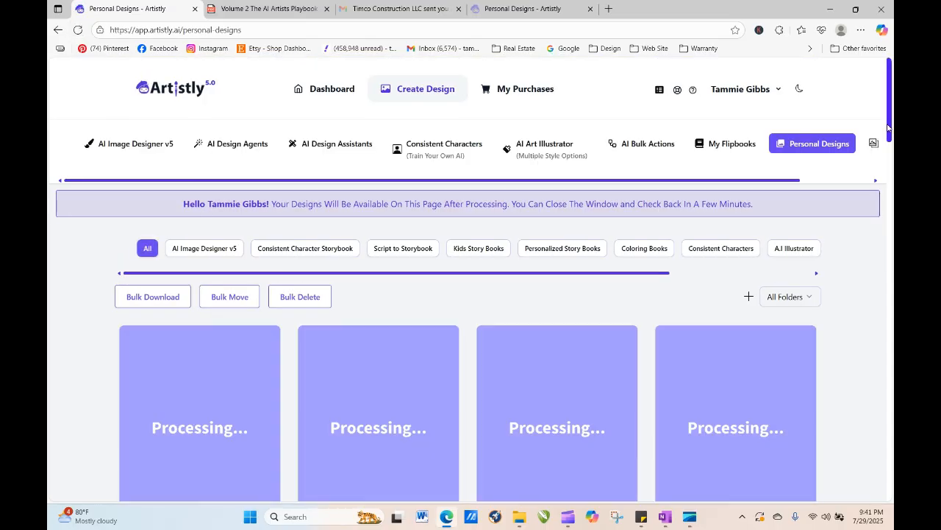
drag(890, 120, 893, 190)
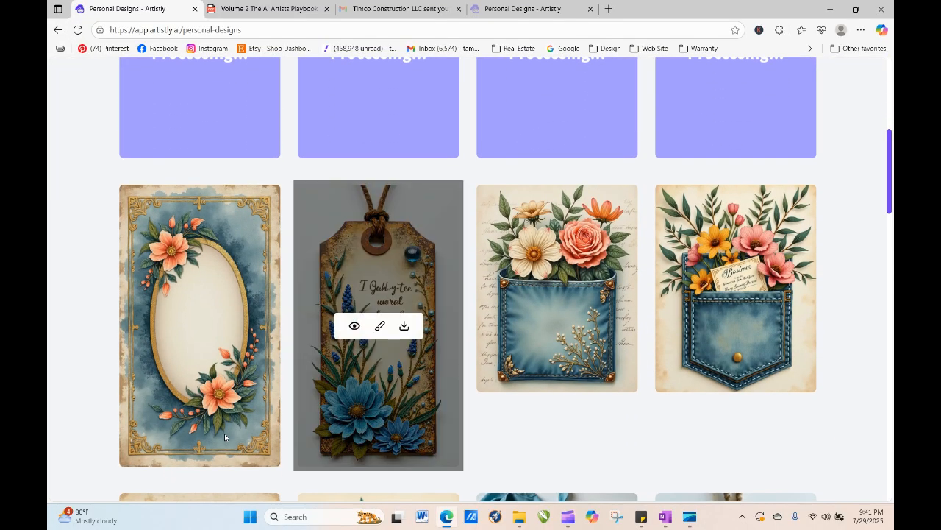
click(176, 326)
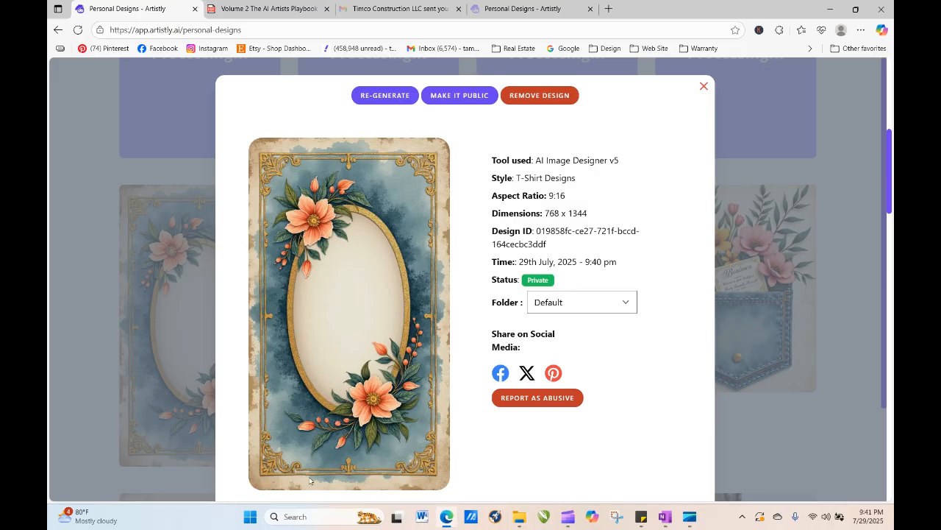
click(704, 87)
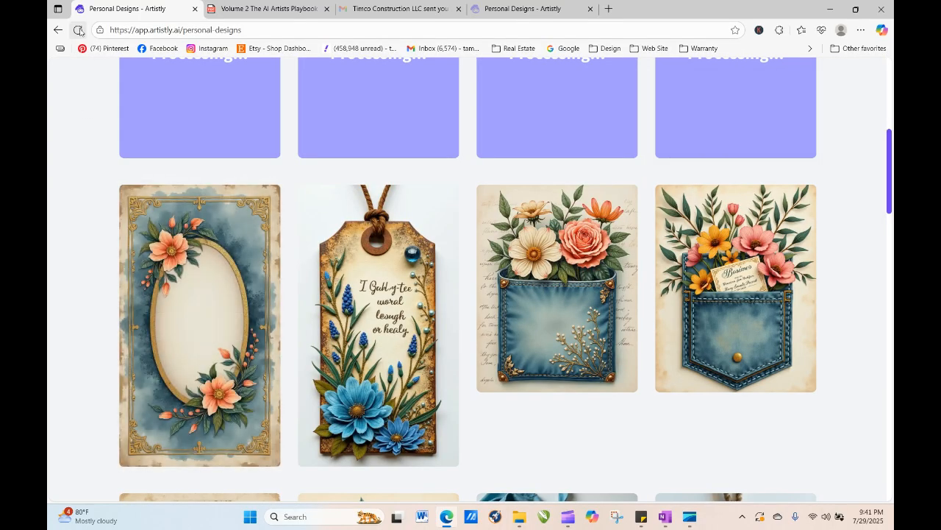
- Refresh the designs page repeatedly and scroll through the newly finished designs
click(78, 30)
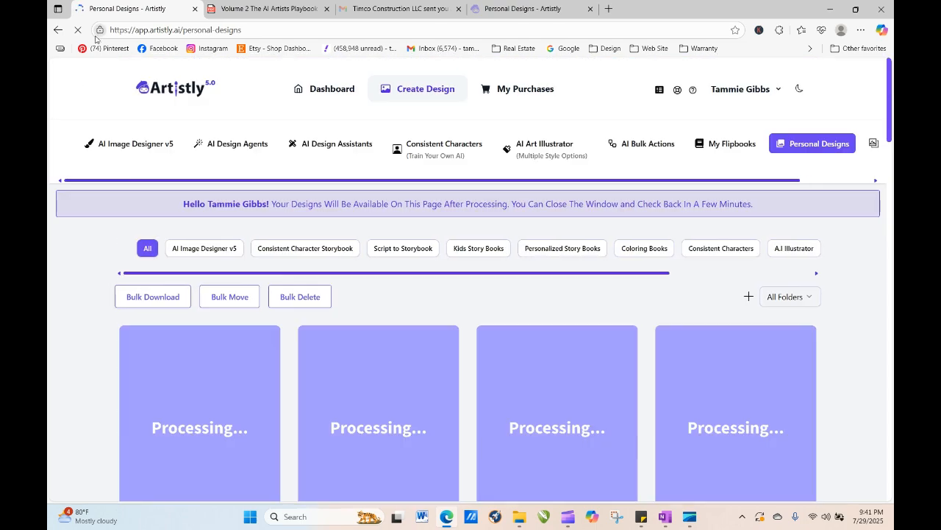
click(79, 29)
click(78, 31)
click(80, 37)
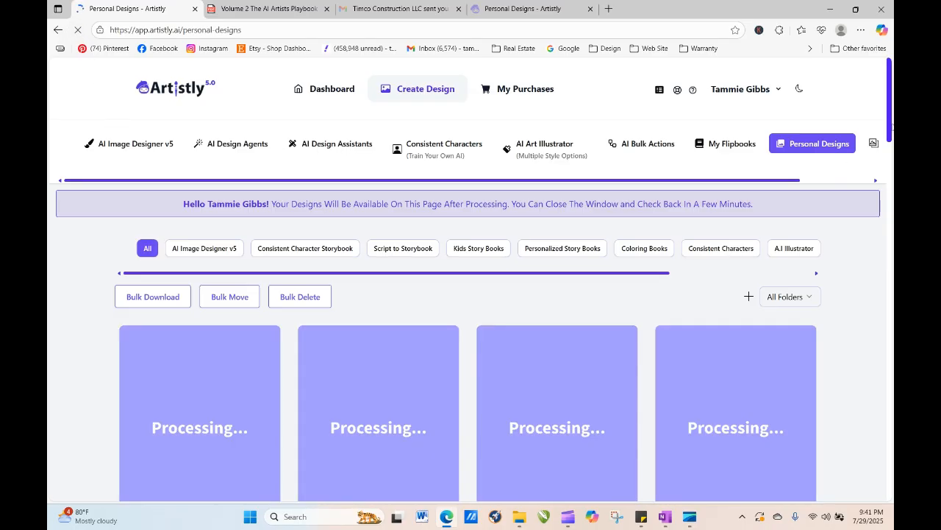
mouse_move(891, 112)
mouse_down()
mouse_move(892, 485)
mouse_move(892, 99)
mouse_up()
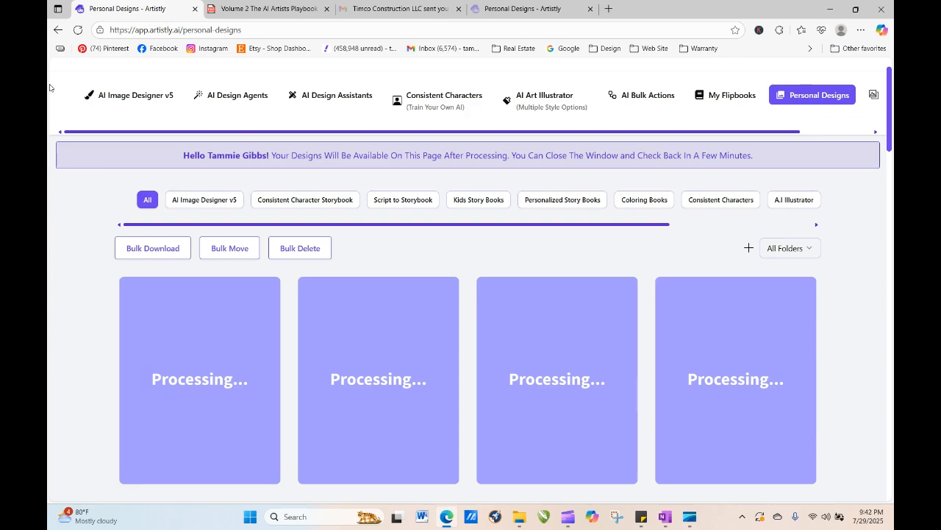
click(77, 29)
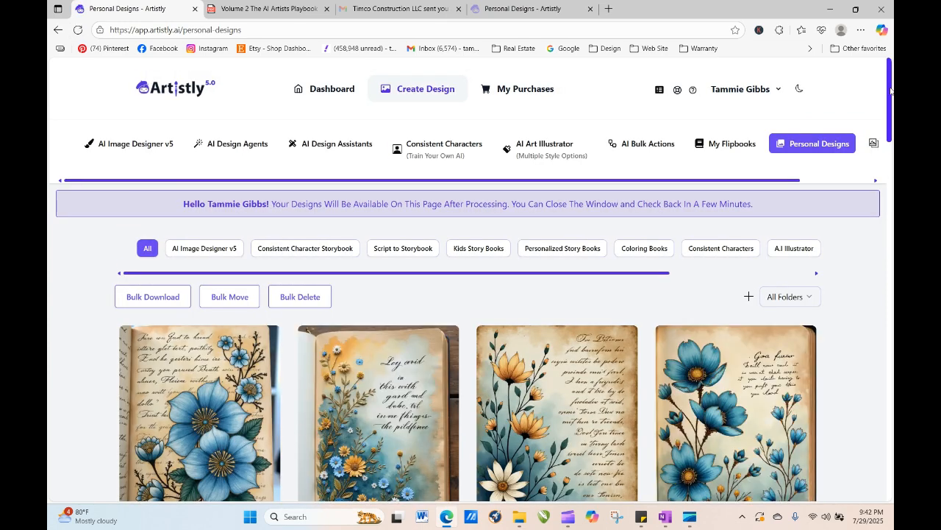
scroll(891, 90, down, 3)
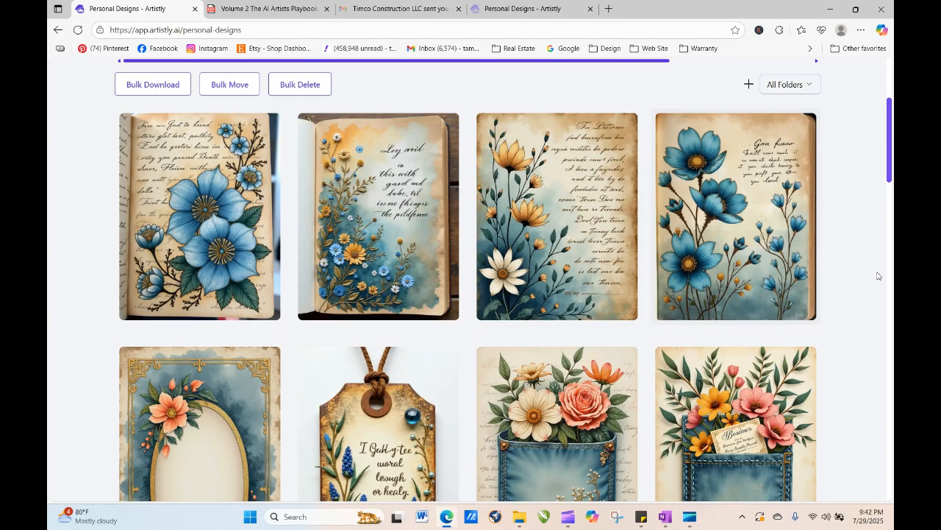
scroll(891, 177, down, 1)
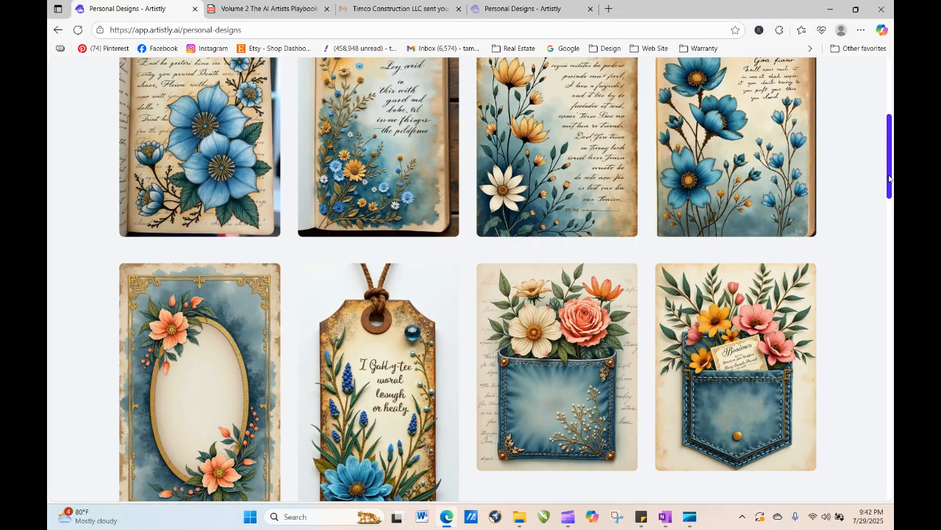
drag(890, 178, 888, 354)
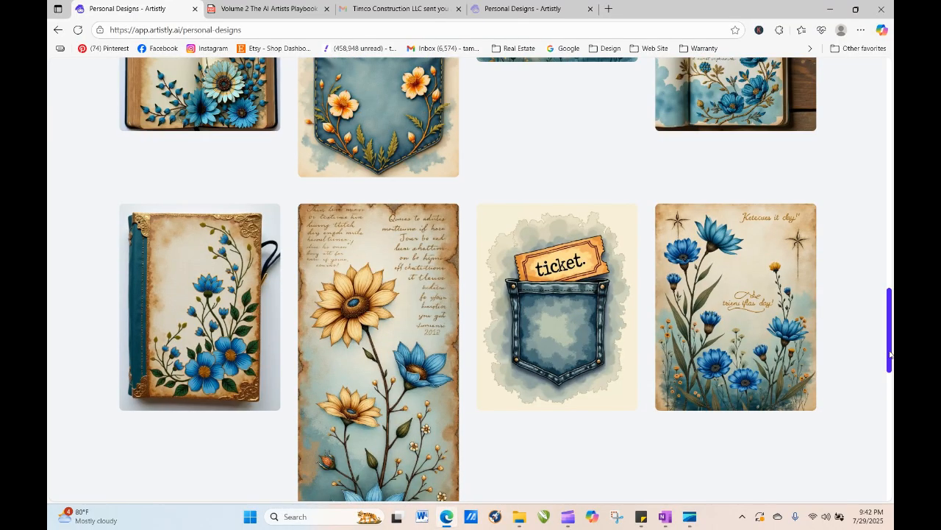
drag(890, 355, 890, 73)
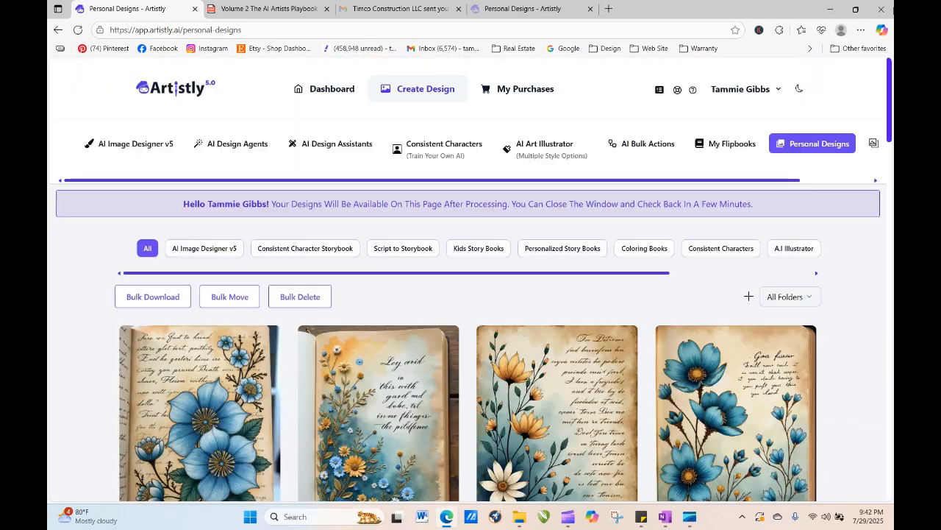
- Filter the personal designs by the Bath Bunnies folder and open the details of a bathing bunny design
click(806, 298)
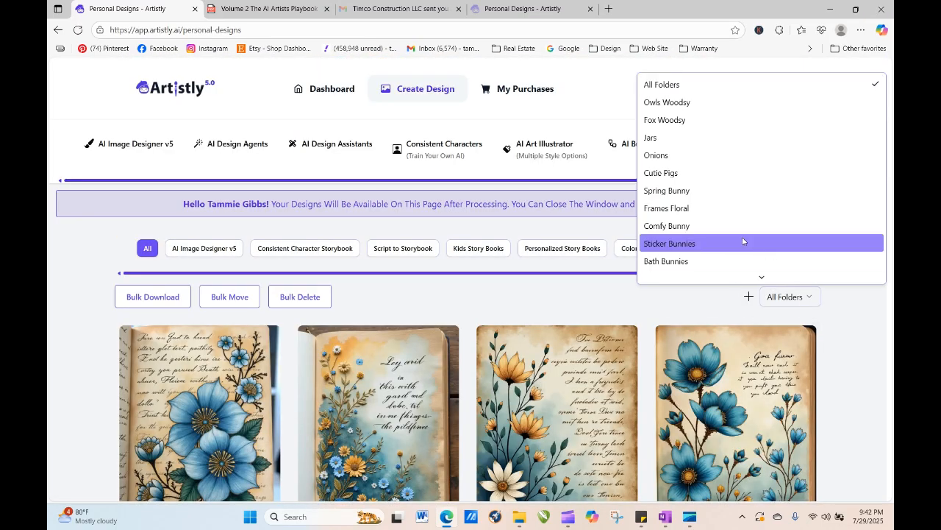
scroll(732, 262, down, 3)
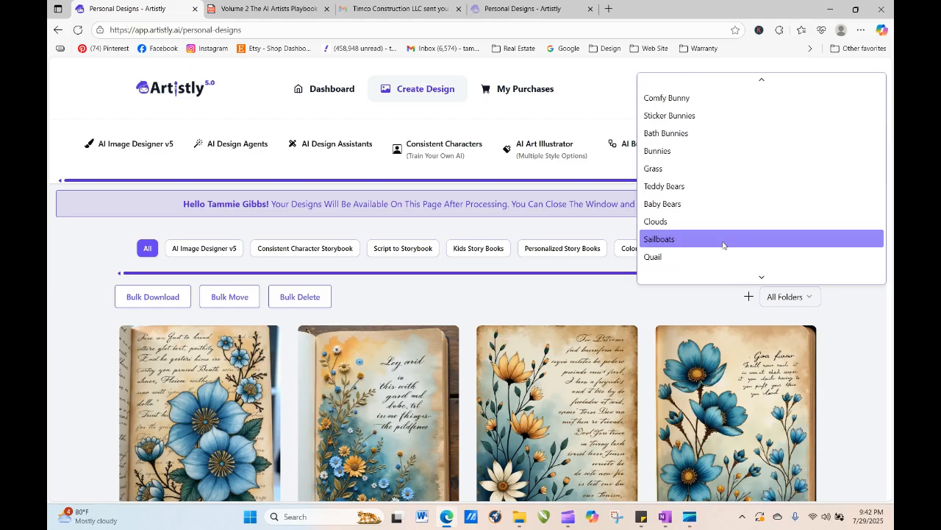
click(696, 133)
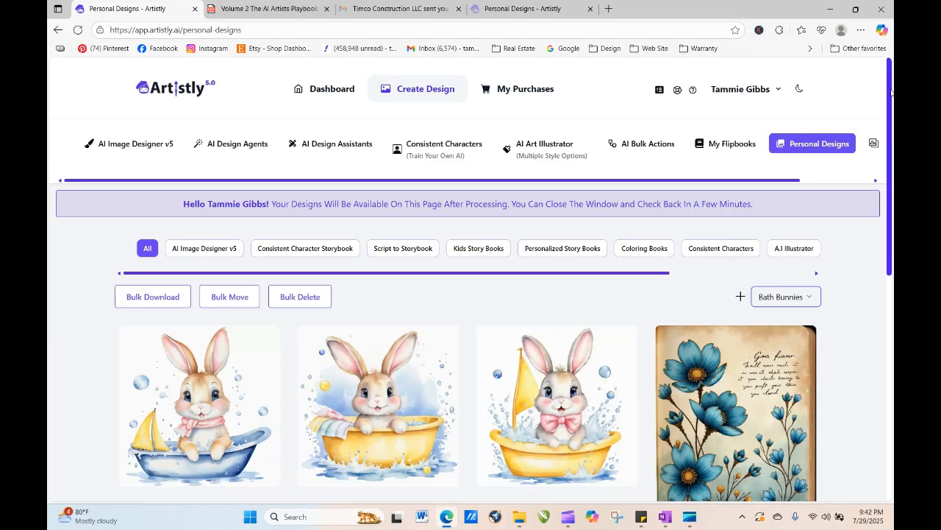
drag(892, 92, 893, 309)
click(534, 209)
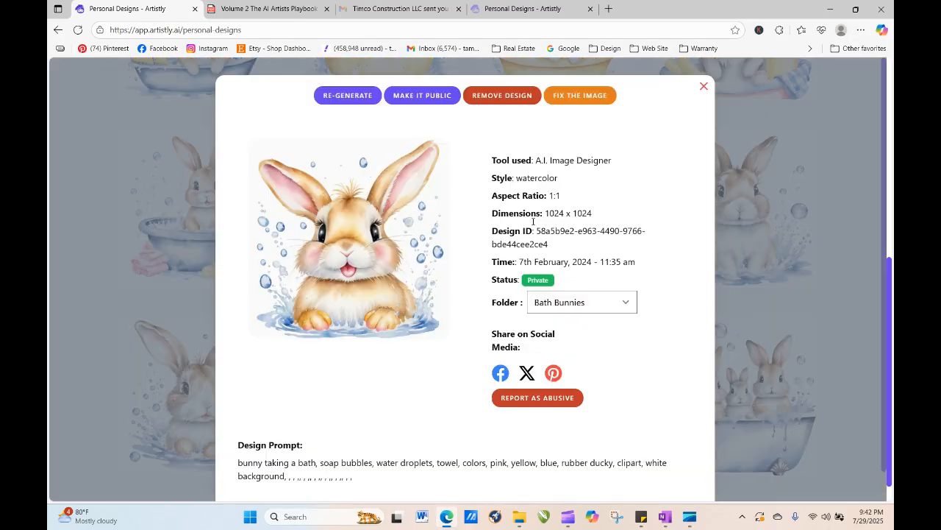
- Copy the bathing bunny design's prompt text and close the design details
drag(258, 466, 287, 476)
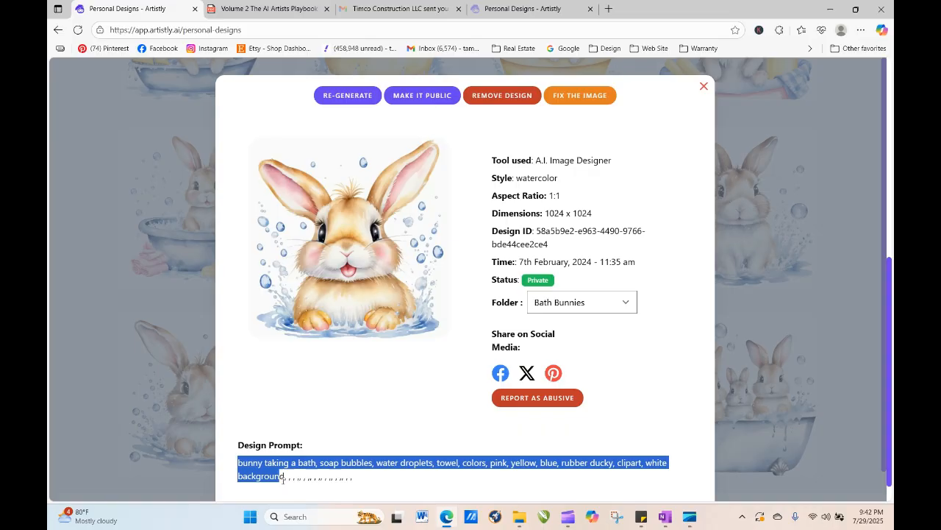
right_click(285, 476)
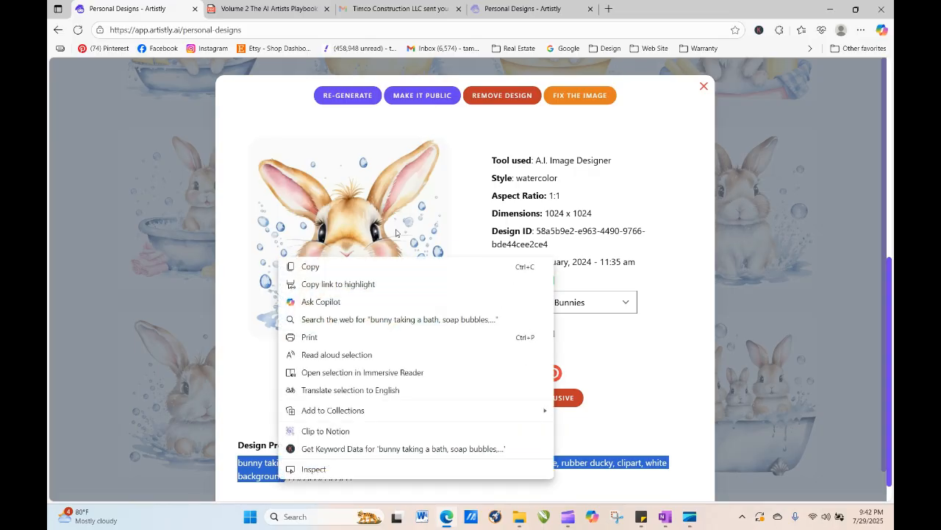
click(348, 268)
click(703, 88)
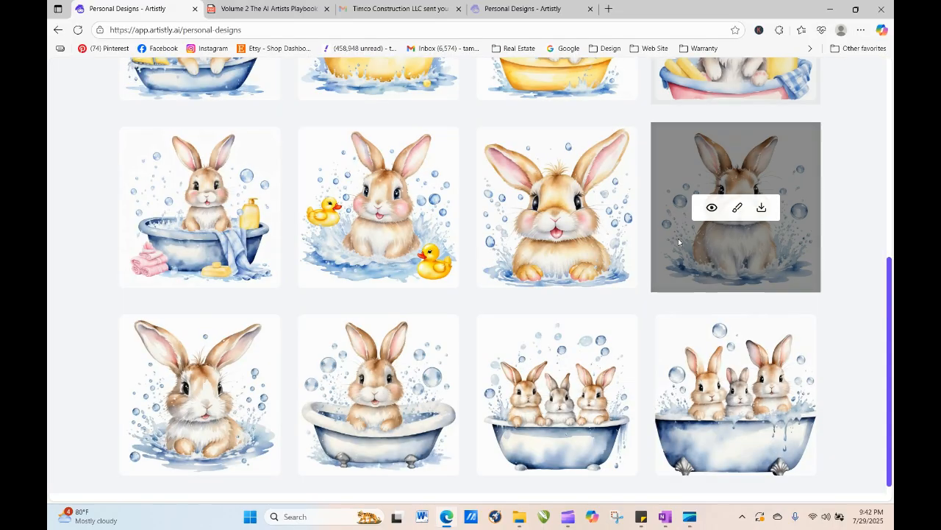
- Open AI Image Designer v5 and pick the SUMMER template from the T-Shirt Designs category
drag(891, 376, 891, 174)
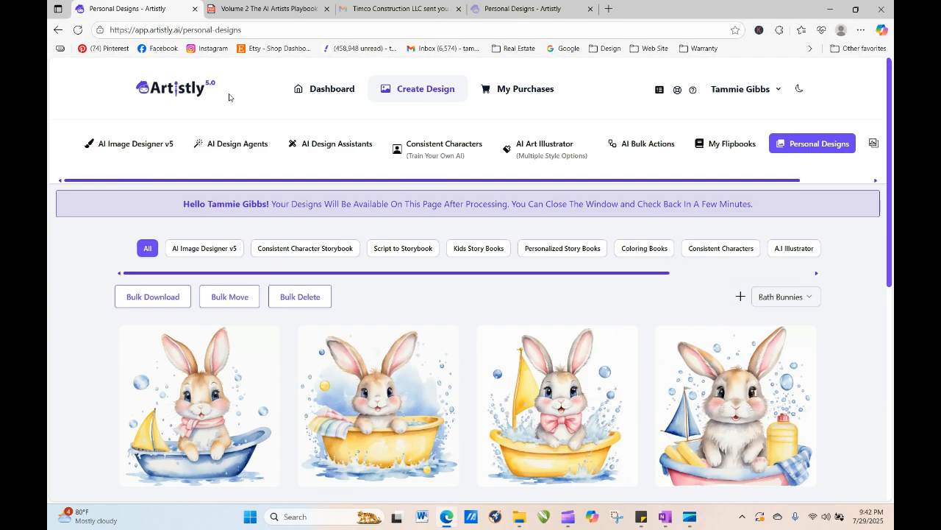
click(128, 144)
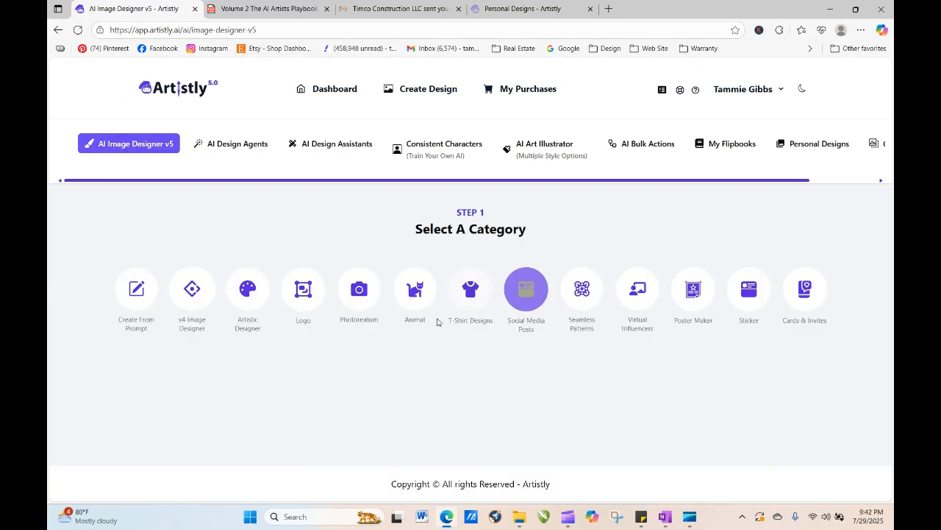
click(479, 286)
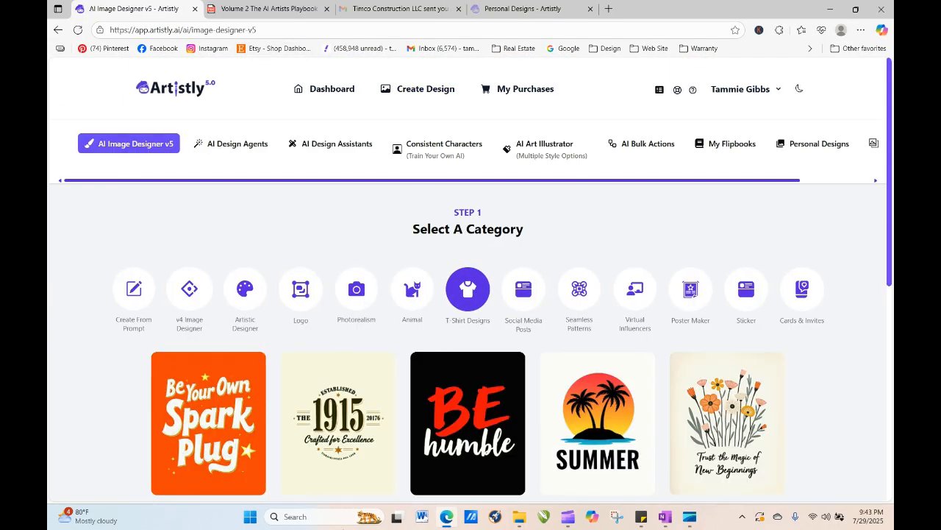
click(586, 418)
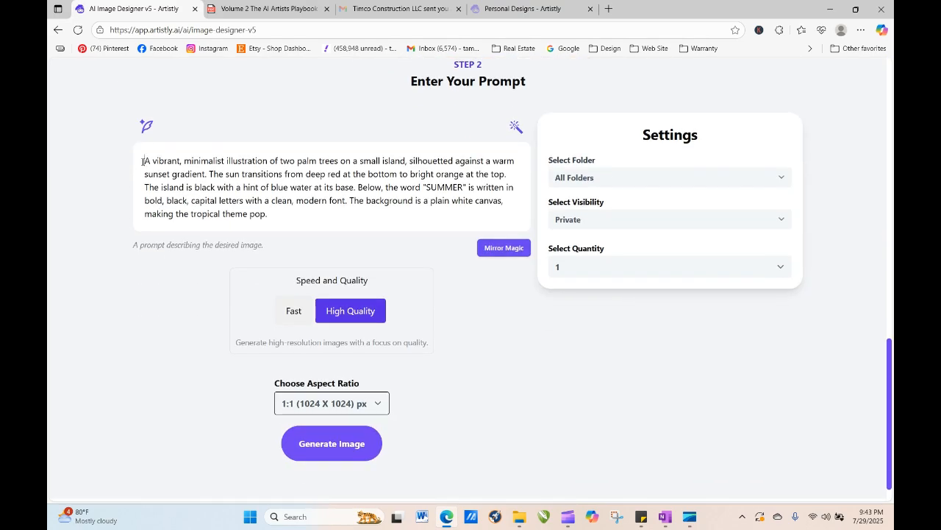
- Replace the template prompt with the copied bunny bath prompt and generate the image
drag(143, 161, 242, 227)
right_click(209, 179)
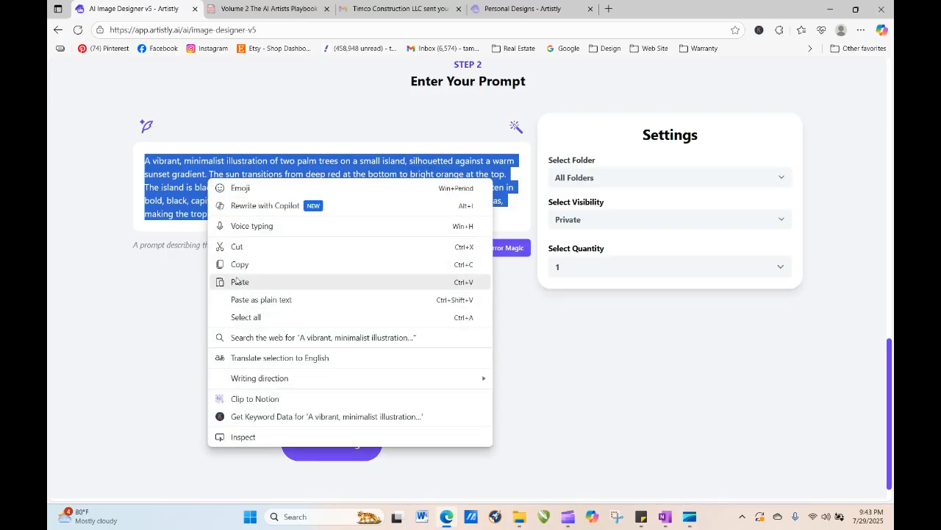
click(237, 281)
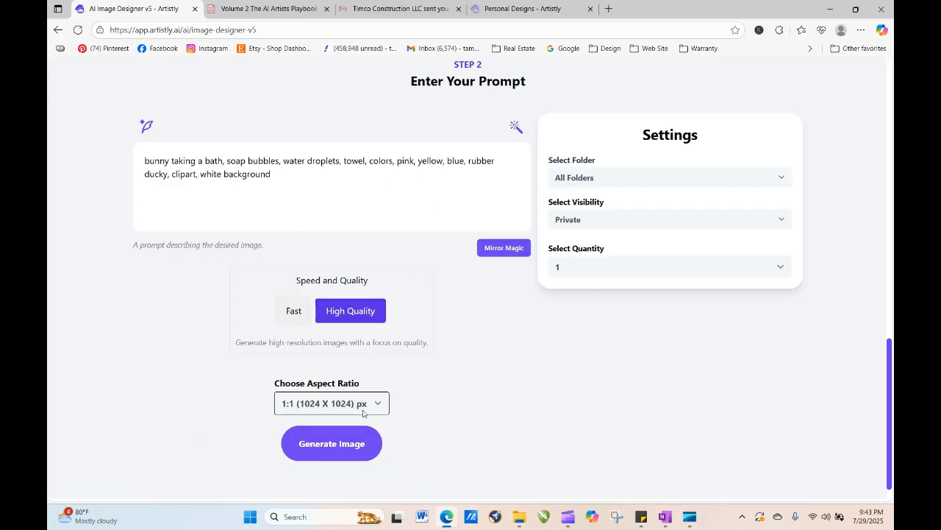
click(354, 444)
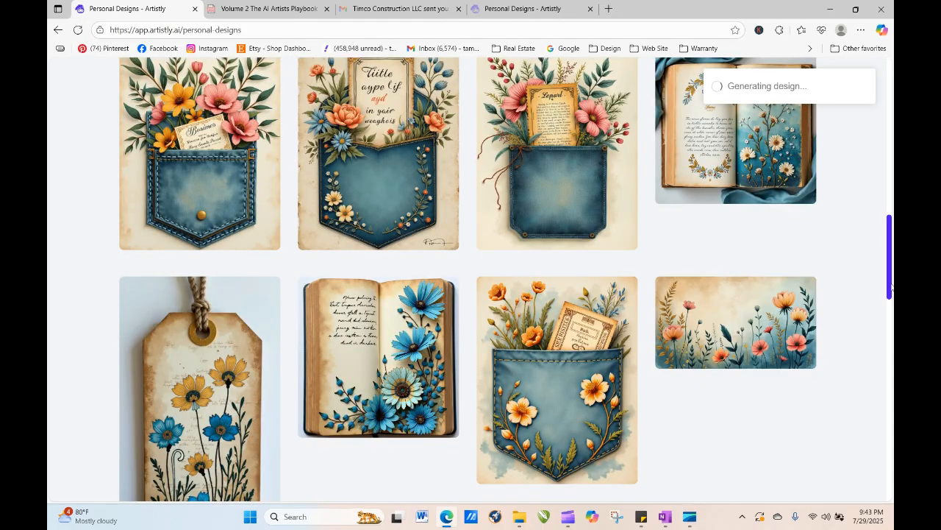
- Refresh the designs page to check on the processing design
drag(889, 292, 889, 150)
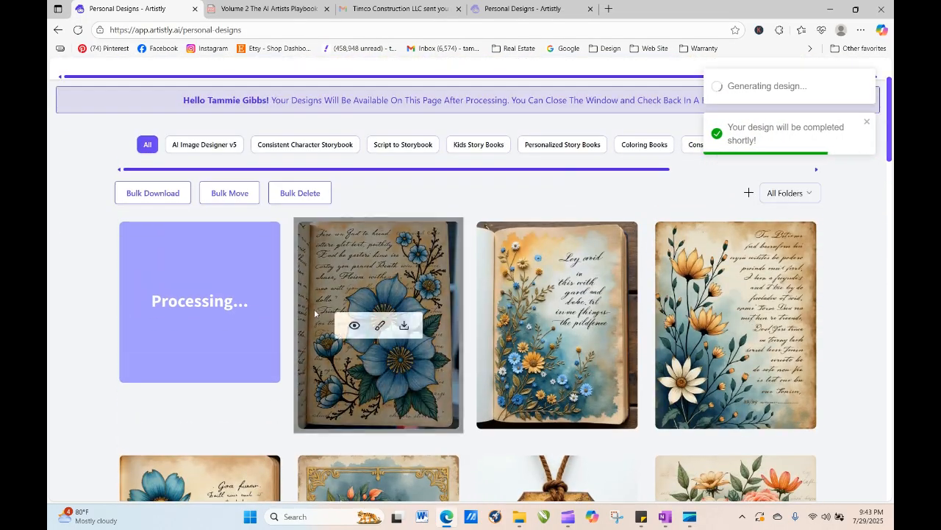
click(78, 30)
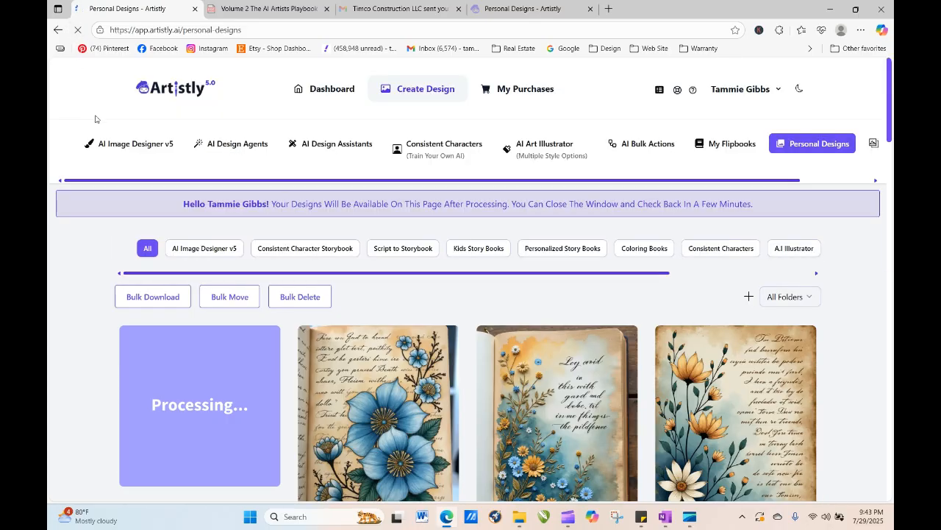
click(77, 30)
click(81, 34)
click(78, 32)
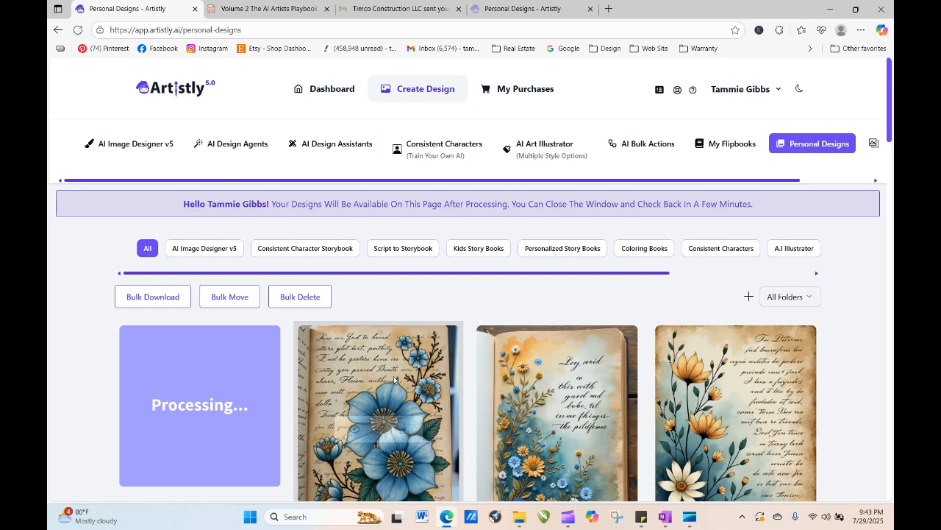
- Regenerate the blue flower journal design, replacing 'journal page' with 'flat lay envelope with visible fold lines', and generate it
mouse_move(407, 447)
click(355, 430)
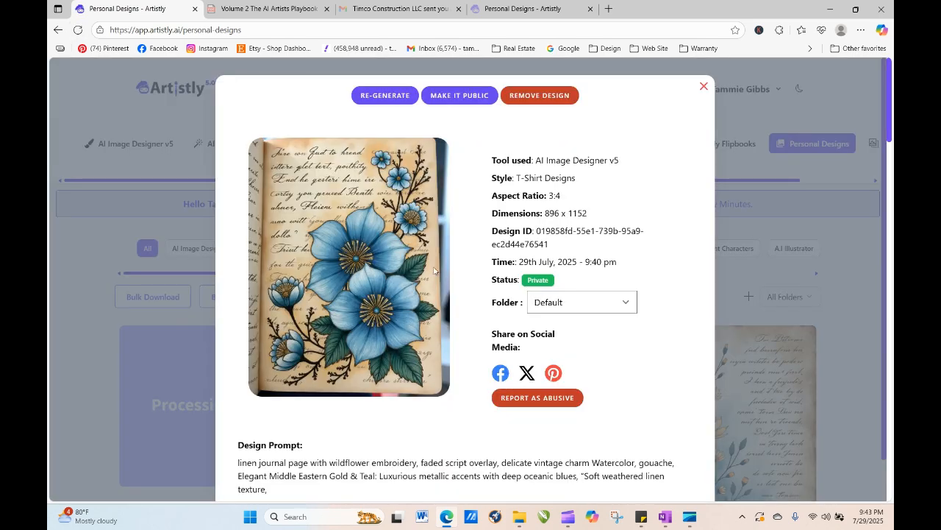
click(398, 96)
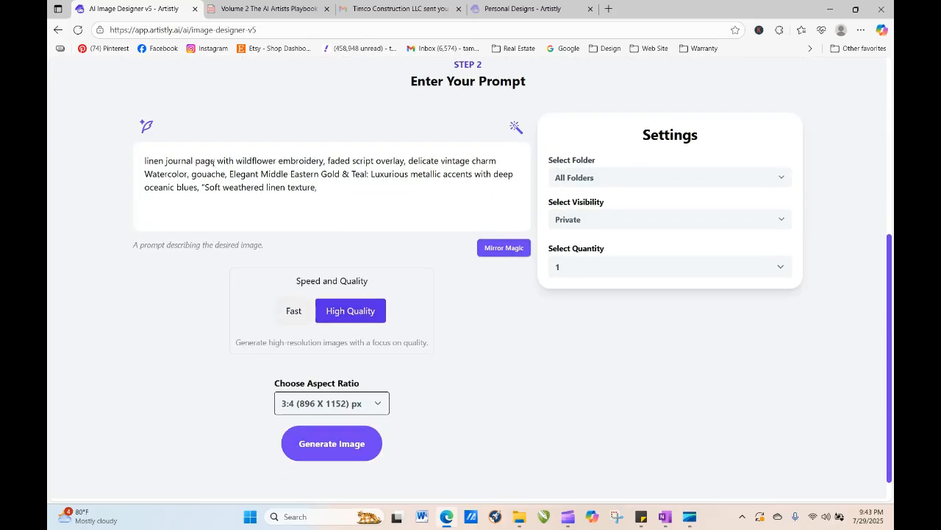
drag(214, 161, 168, 161)
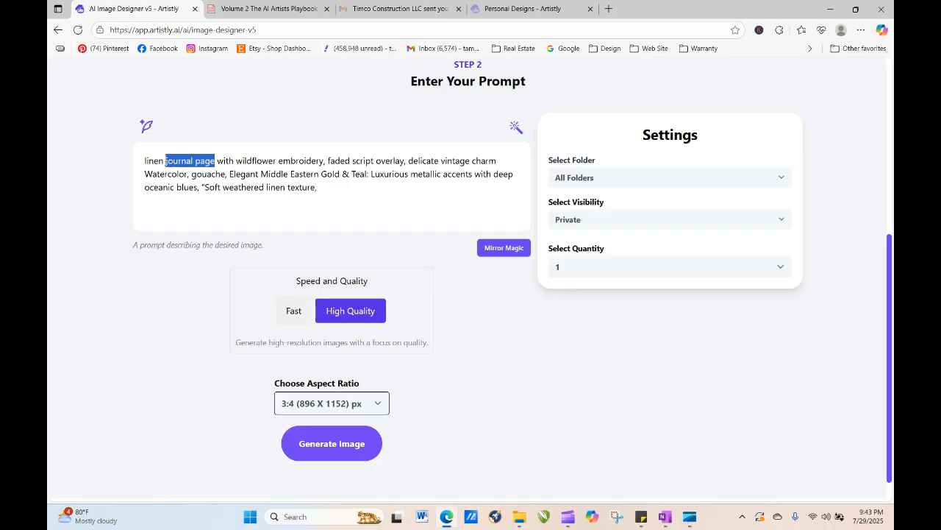
text(flat lay)
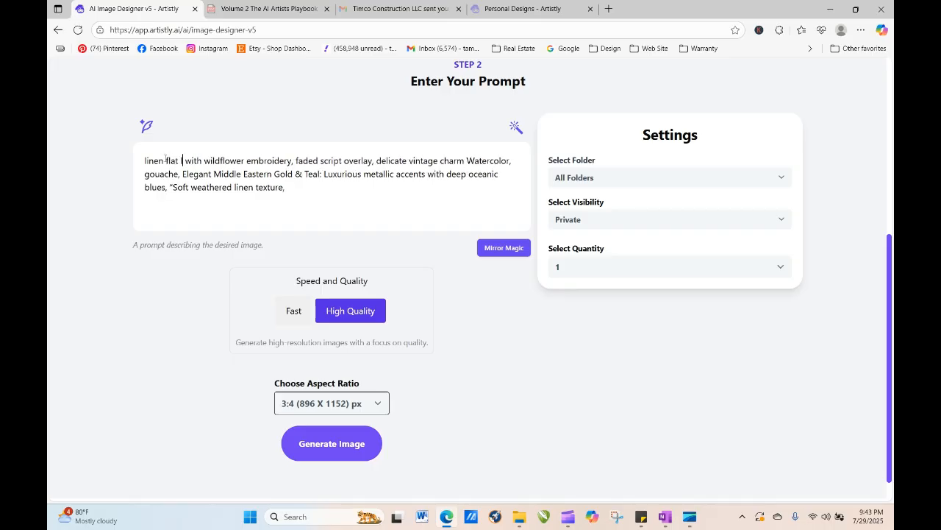
text( envelop)
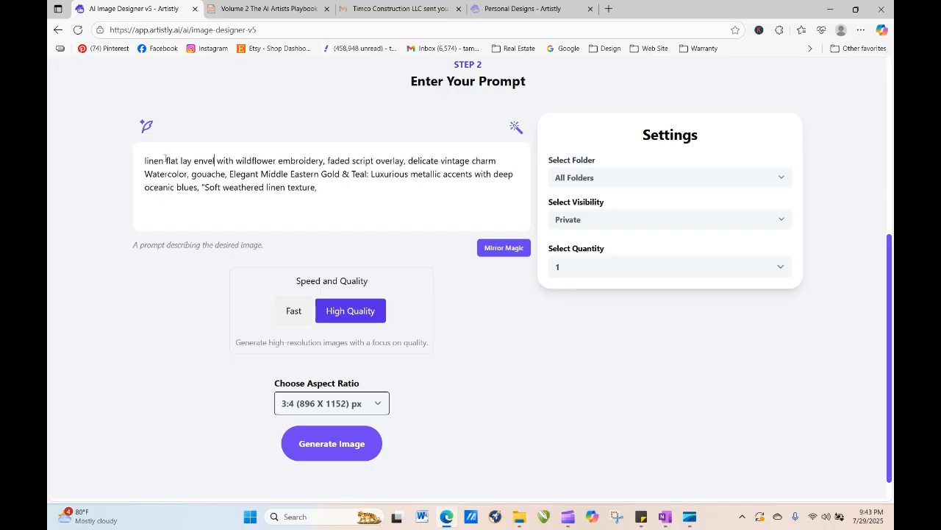
text(e with vi)
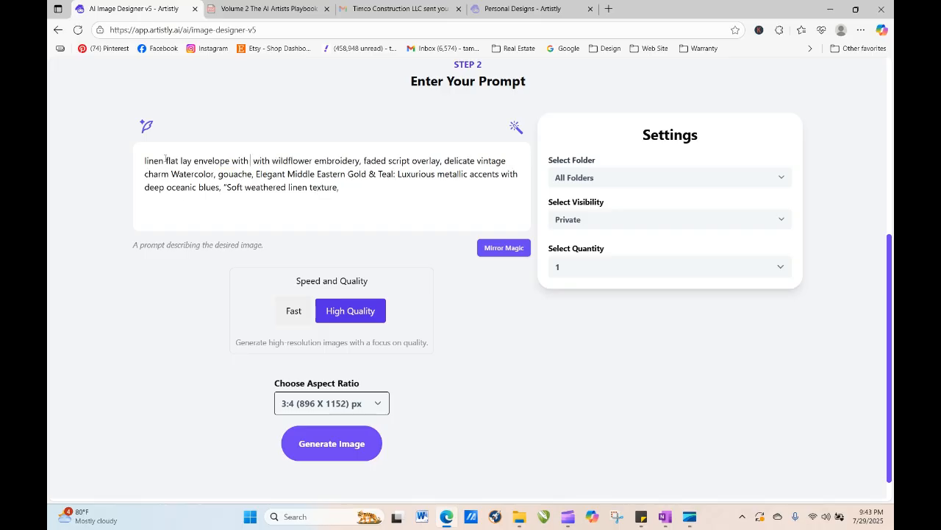
text(sible )
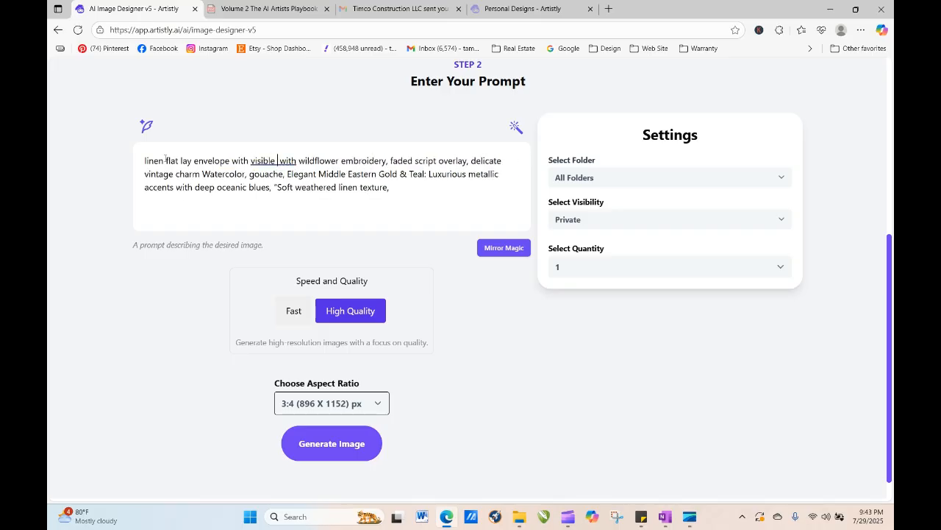
text(fold line)
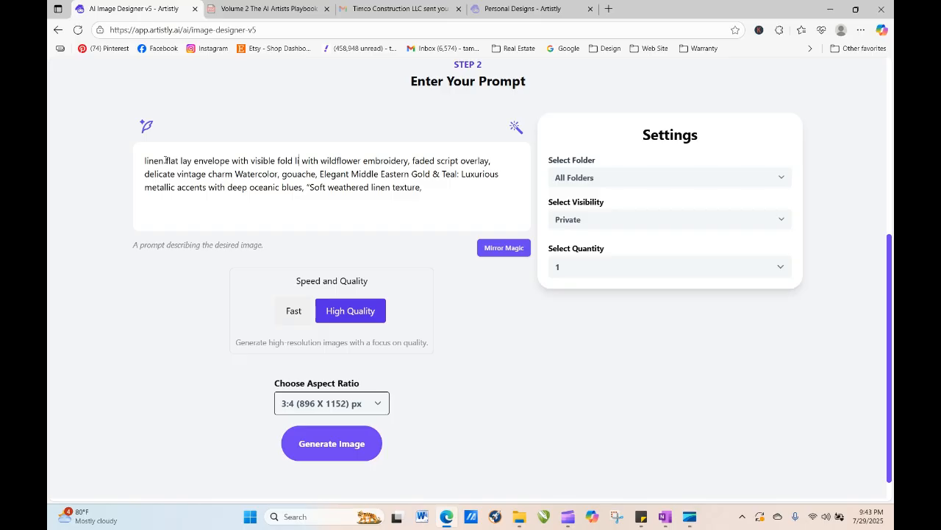
text(s)
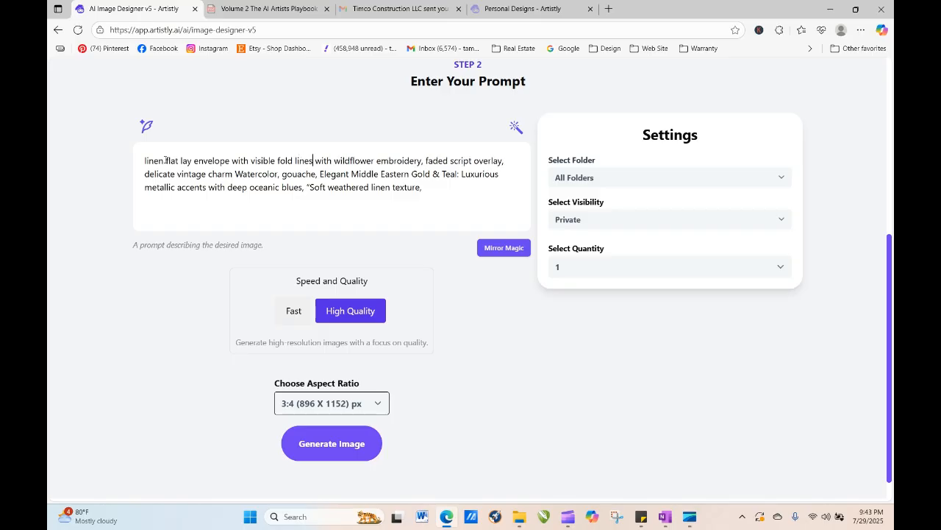
click(328, 445)
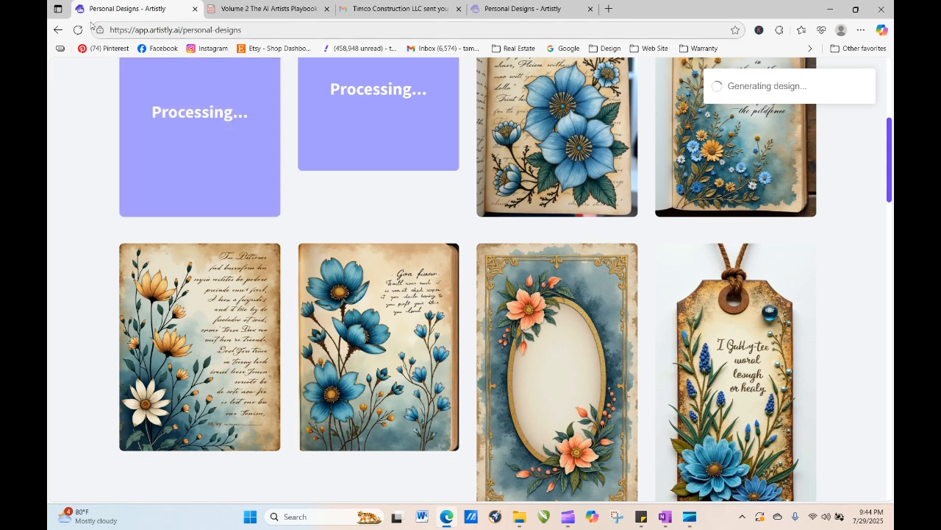
- Refresh the designs page repeatedly while the new designs process
click(77, 29)
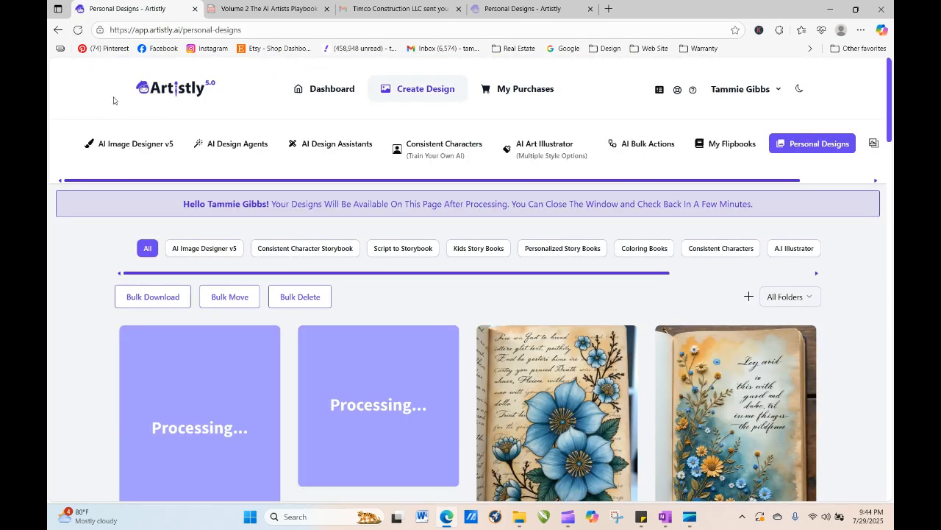
click(77, 29)
click(77, 29)
click(77, 29)
click(77, 30)
click(78, 31)
click(77, 30)
- Filter the personal designs by the Floral 1 folder
click(814, 300)
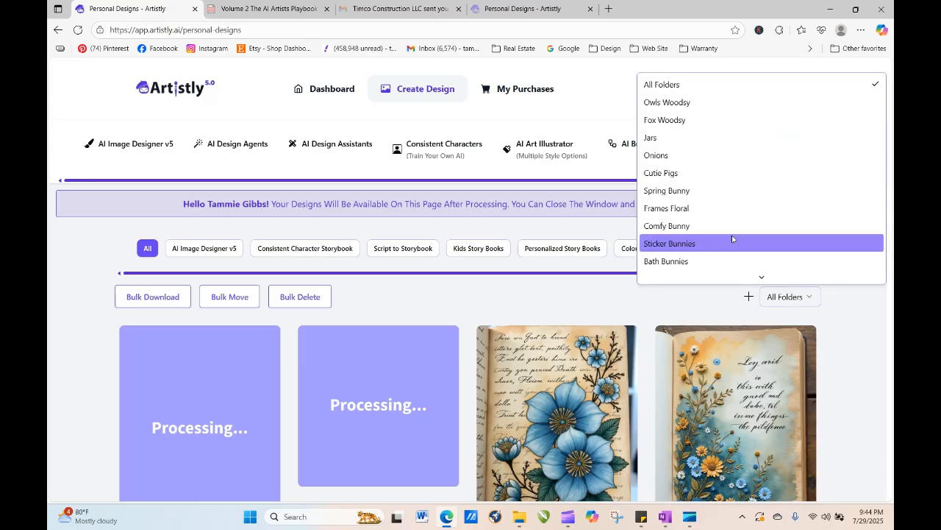
scroll(727, 223, down, 5)
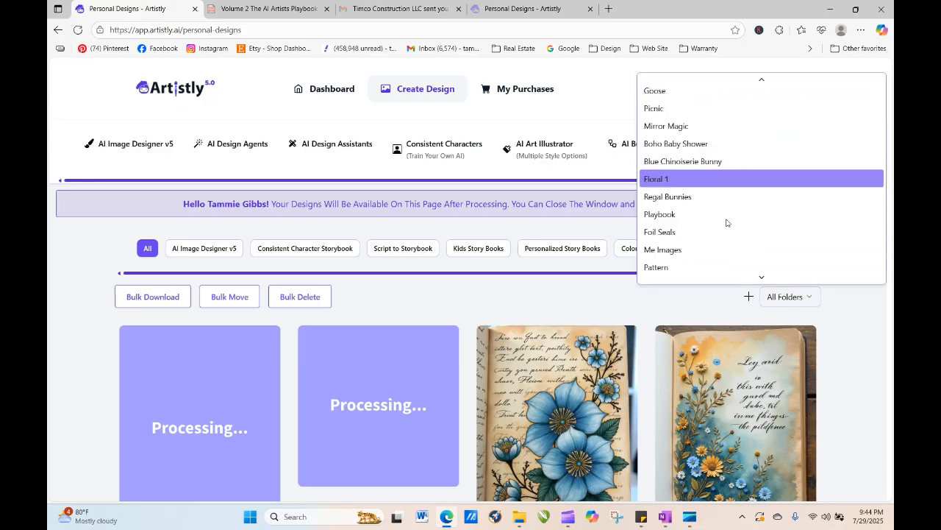
key(Return)
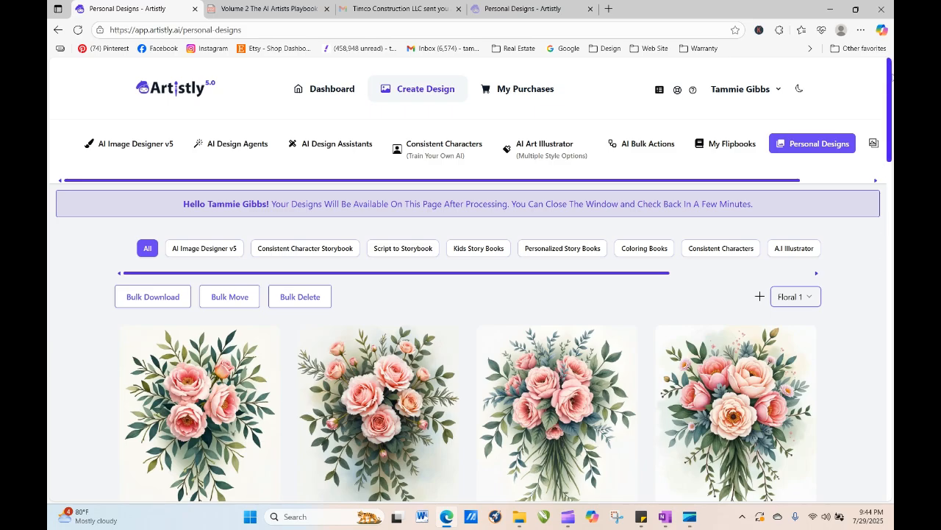
- Scroll through the Floral 1 designs, loading more designs several times
drag(890, 74, 890, 471)
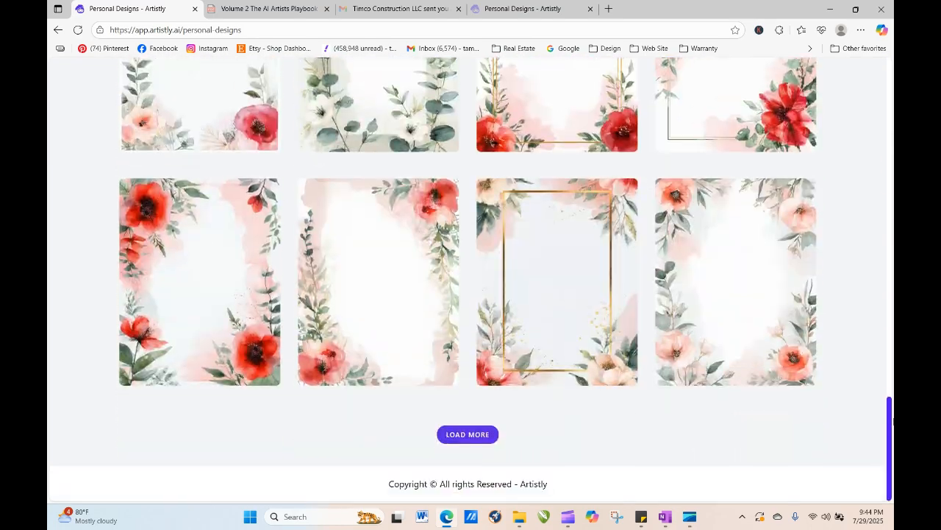
click(462, 433)
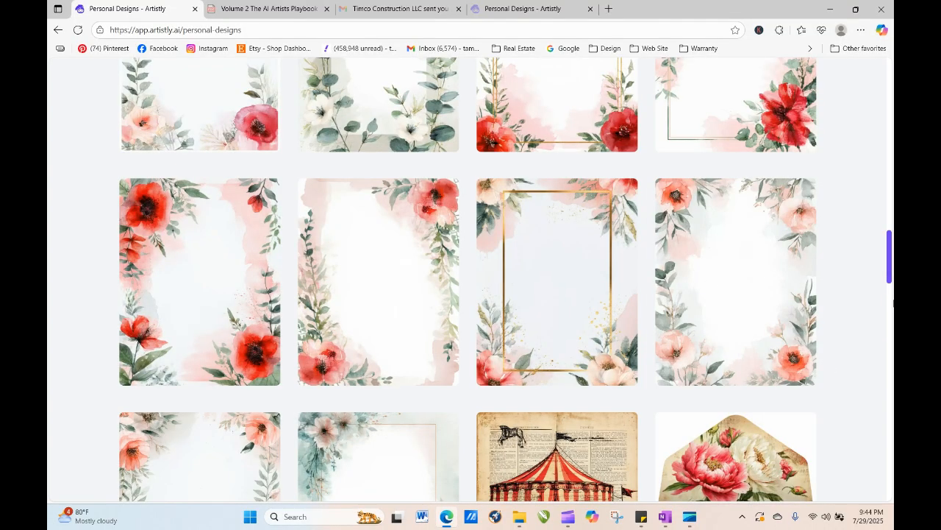
drag(891, 248, 892, 485)
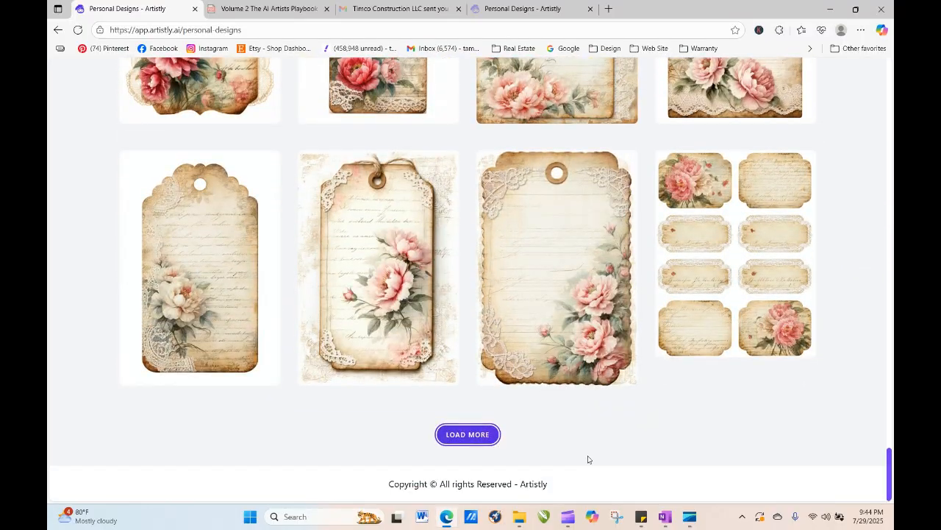
click(478, 436)
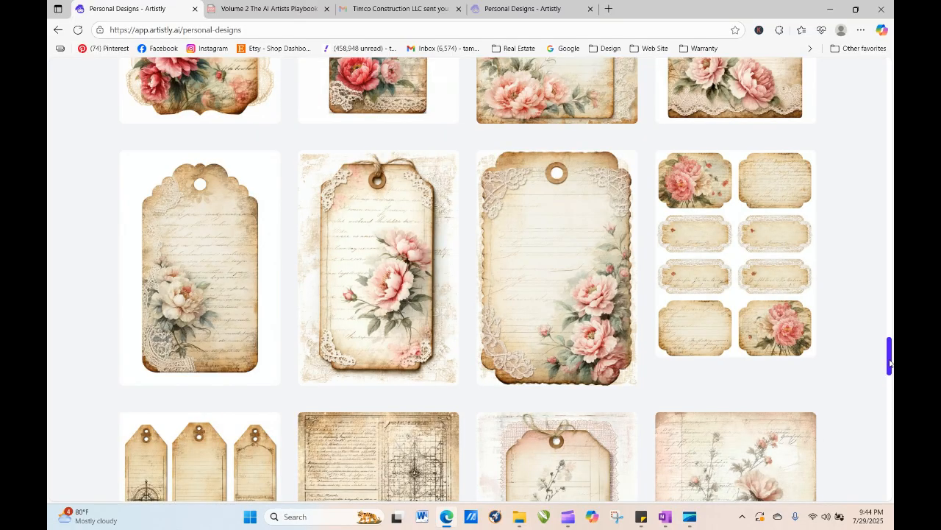
drag(890, 362, 890, 482)
click(468, 434)
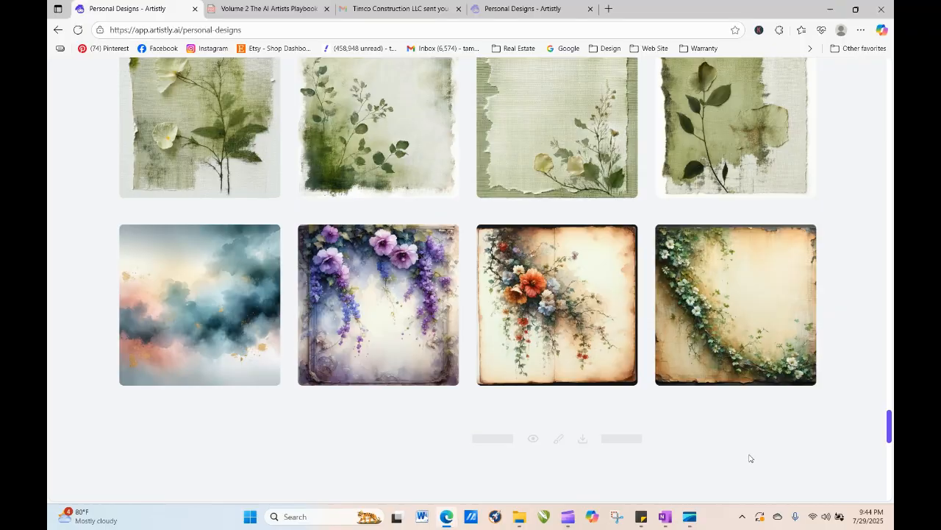
drag(890, 401, 891, 485)
click(478, 433)
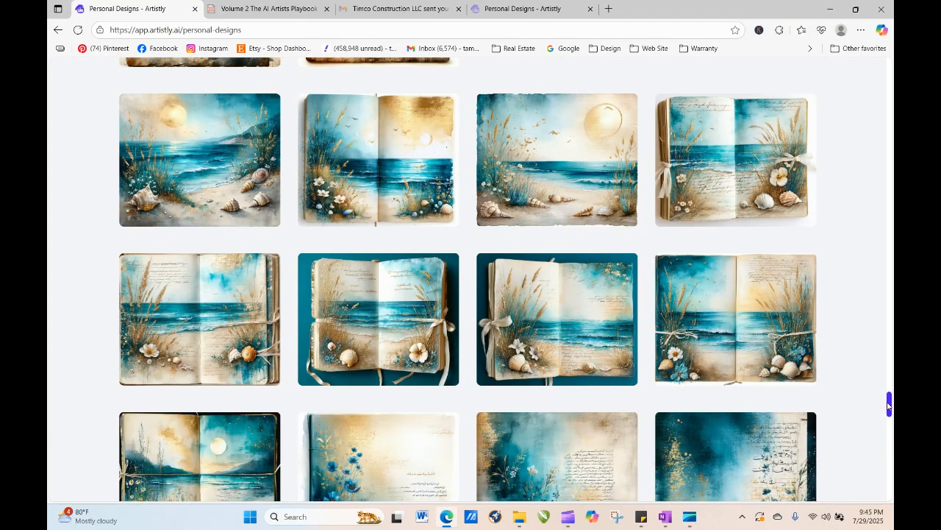
drag(889, 403, 890, 492)
click(464, 433)
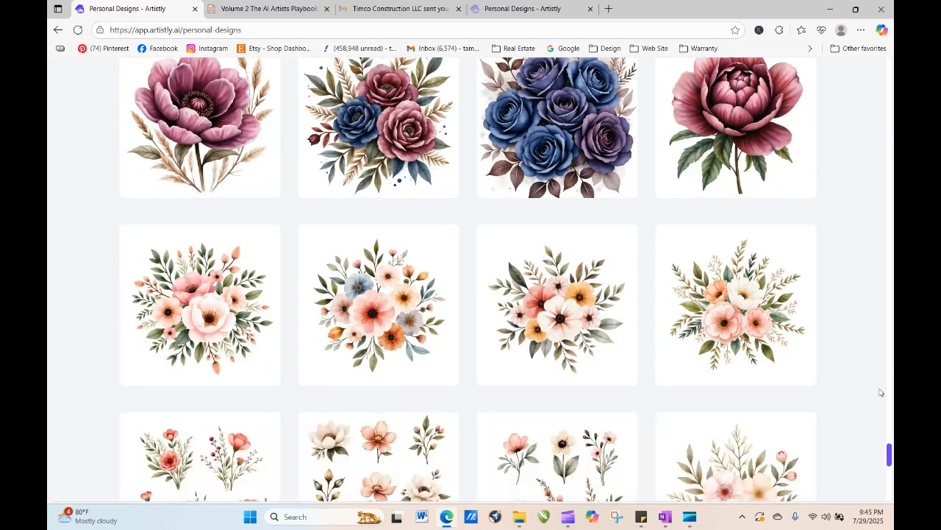
drag(889, 430, 889, 488)
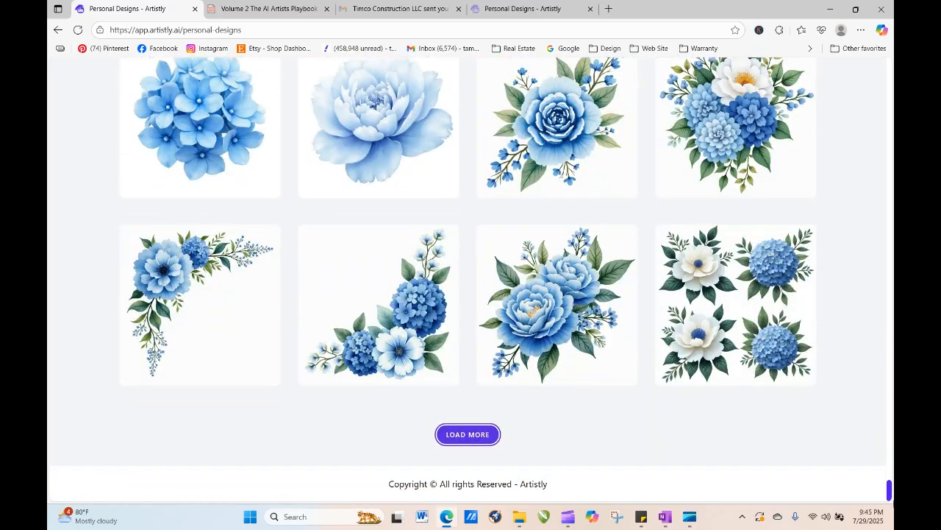
- Load two more batches of Floral 1 designs and scroll to the end of the list
click(476, 437)
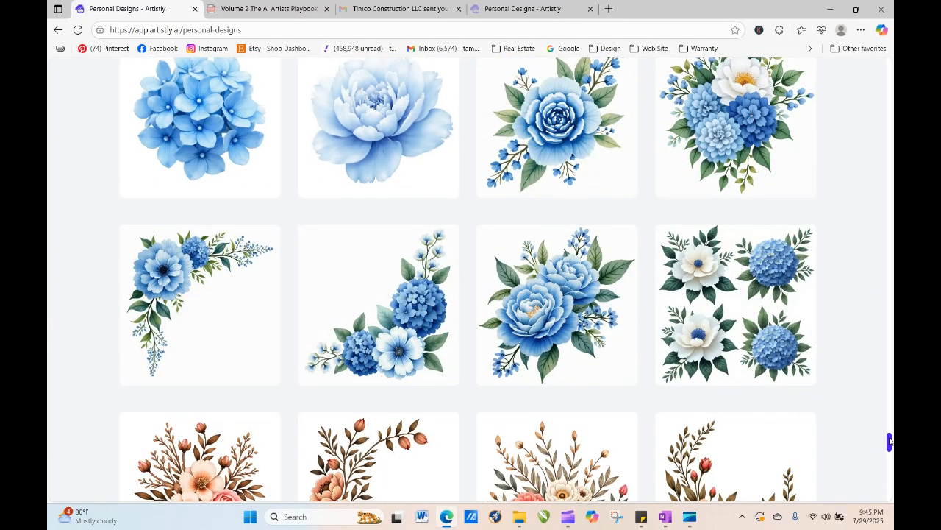
drag(889, 441, 890, 490)
click(463, 435)
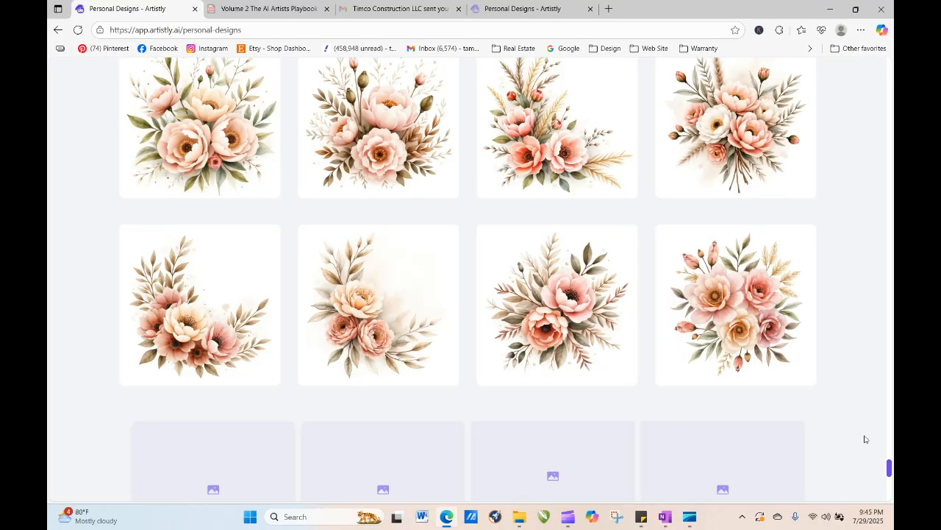
drag(890, 435, 890, 493)
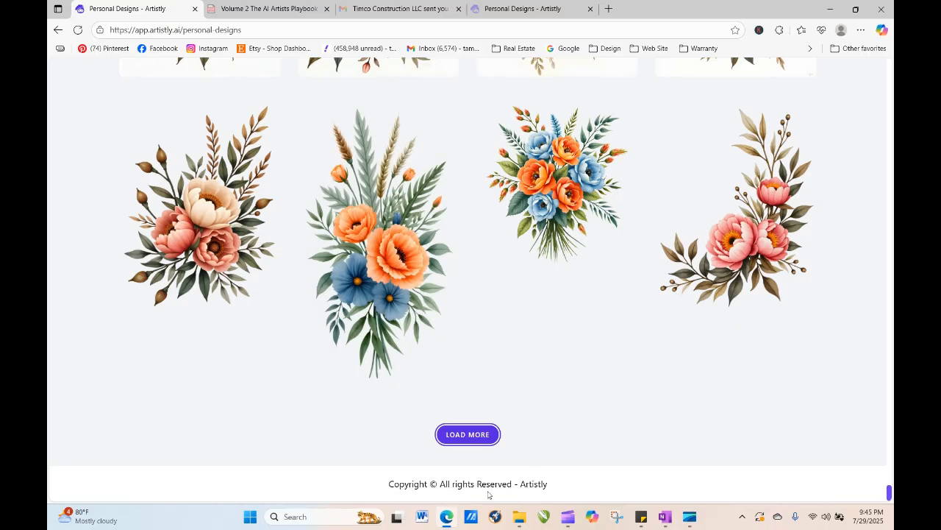
- Open the details of the two bouquet designs with orange and blue flowers to check their prompts
click(353, 247)
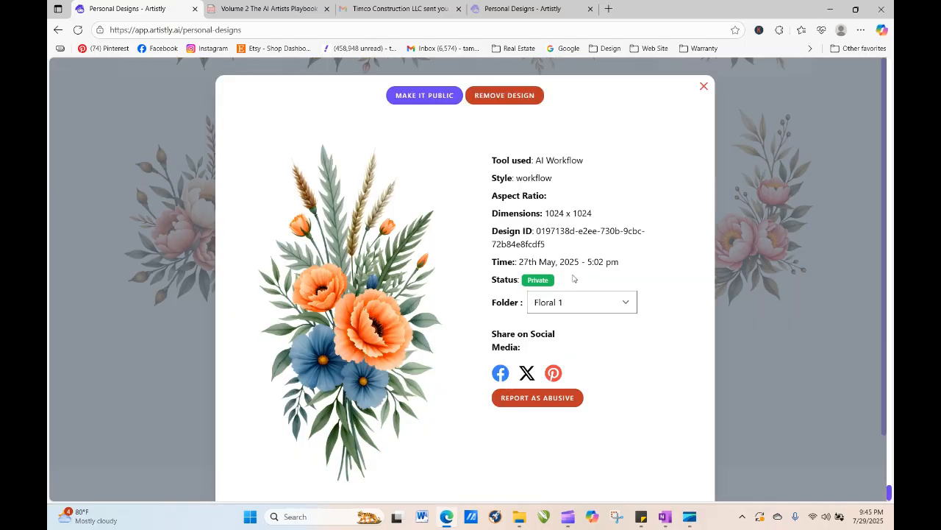
scroll(578, 472, down, 1)
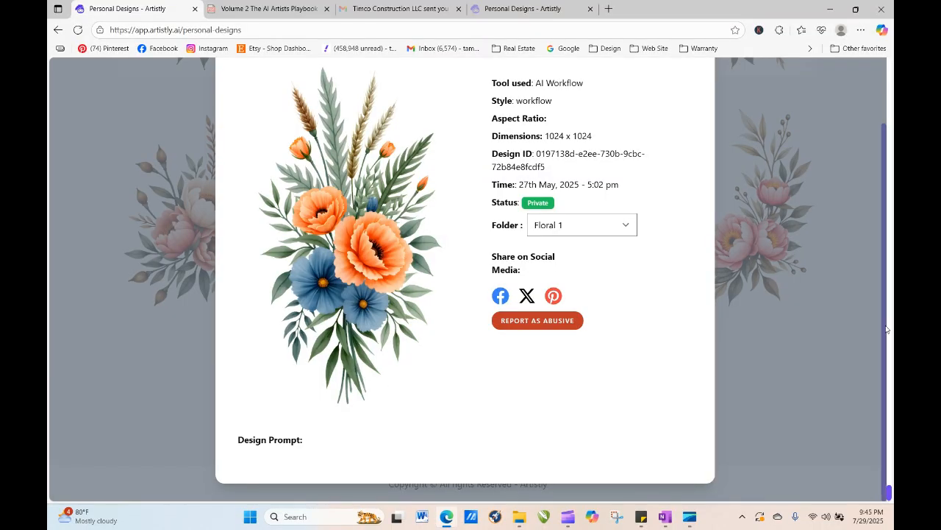
scroll(886, 329, up, 1)
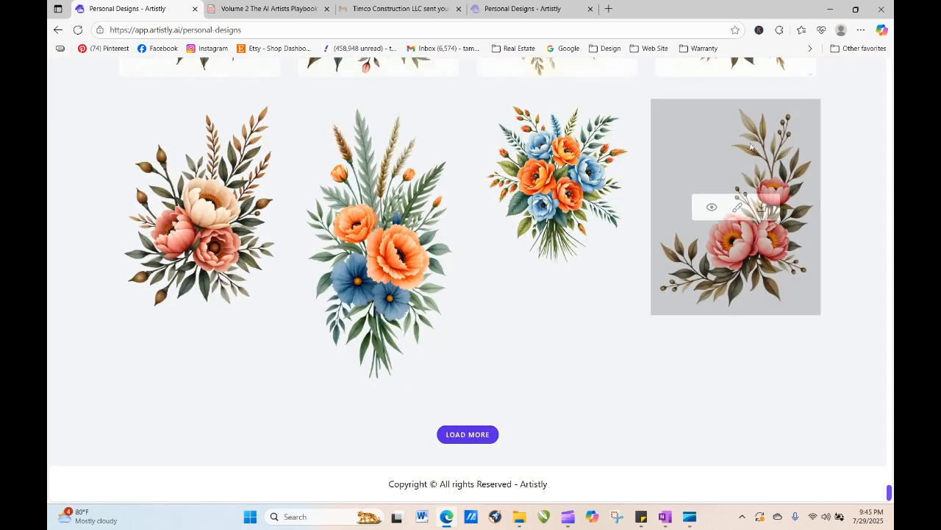
click(704, 85)
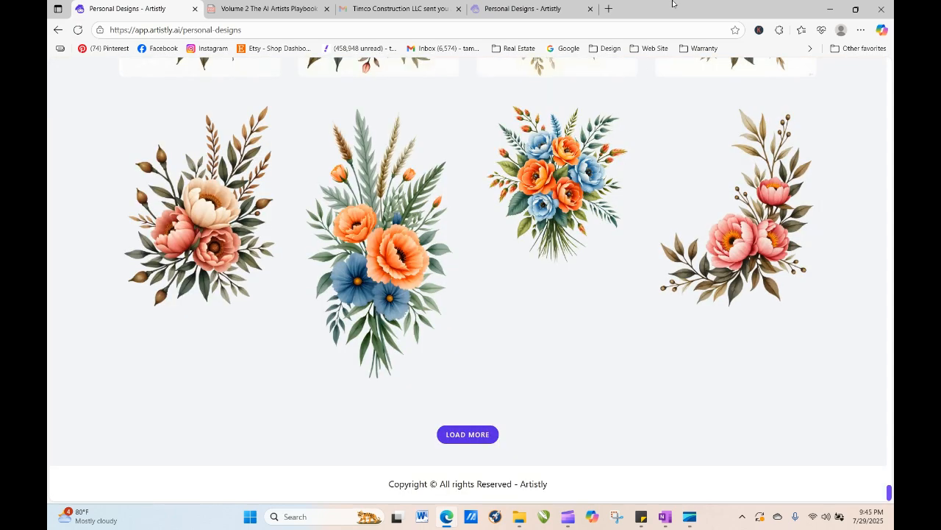
mouse_move(562, 174)
click(532, 185)
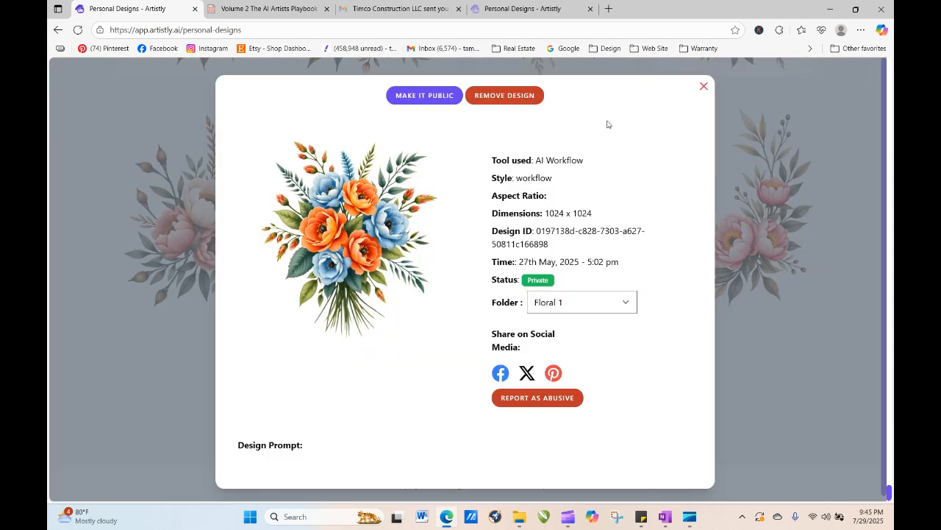
click(704, 86)
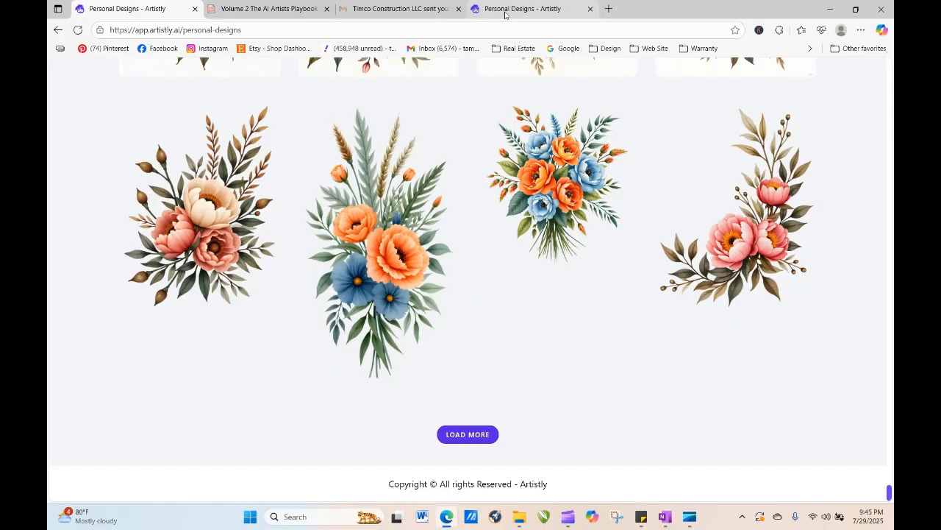
- In the second designs tab, copy the prompt of the deep plum peony design and close its details
click(500, 10)
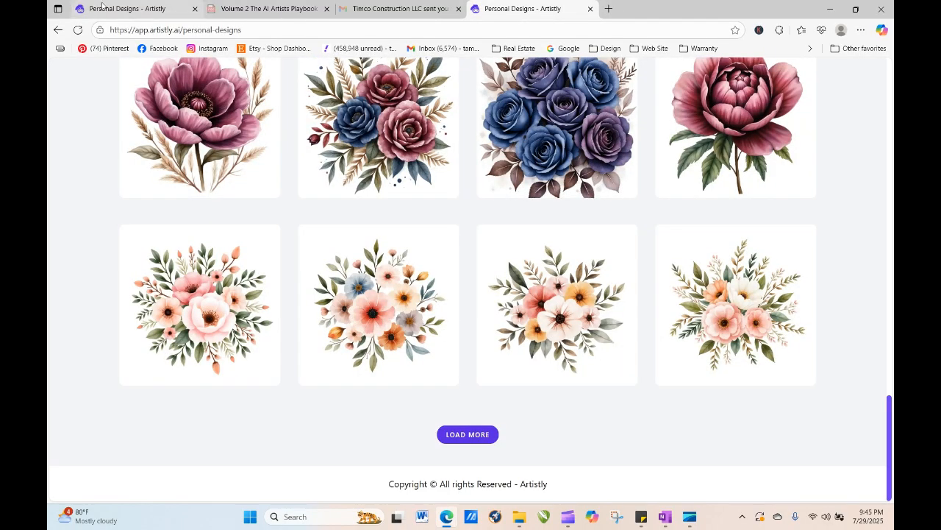
mouse_move(189, 137)
click(176, 118)
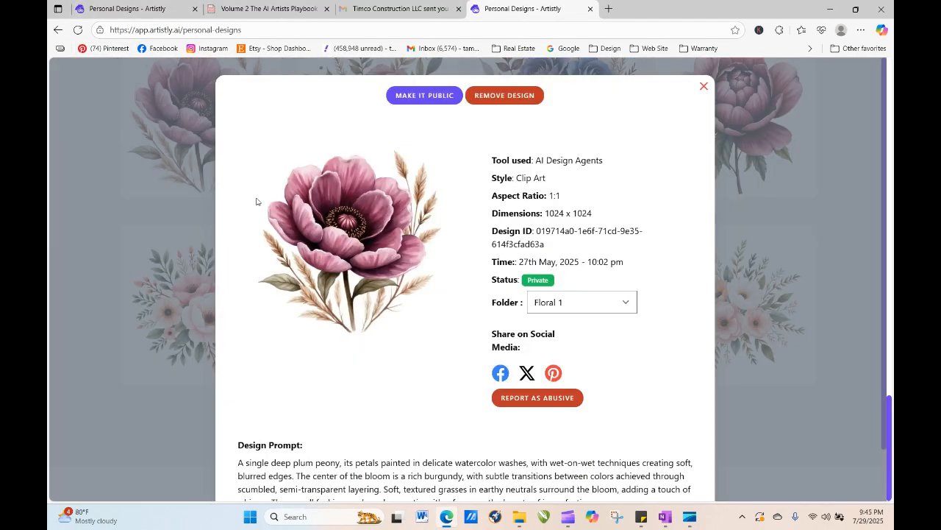
drag(238, 464, 609, 475)
right_click(480, 435)
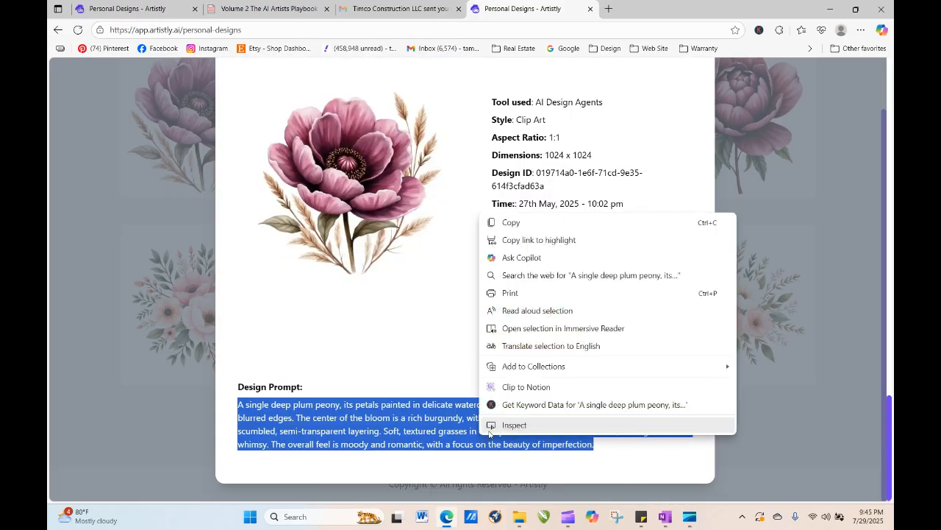
click(520, 221)
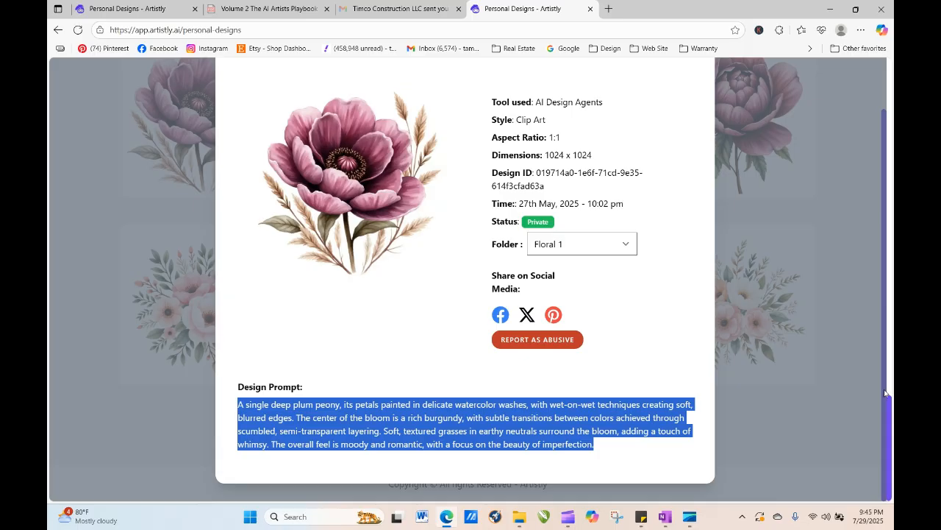
drag(890, 408, 882, 17)
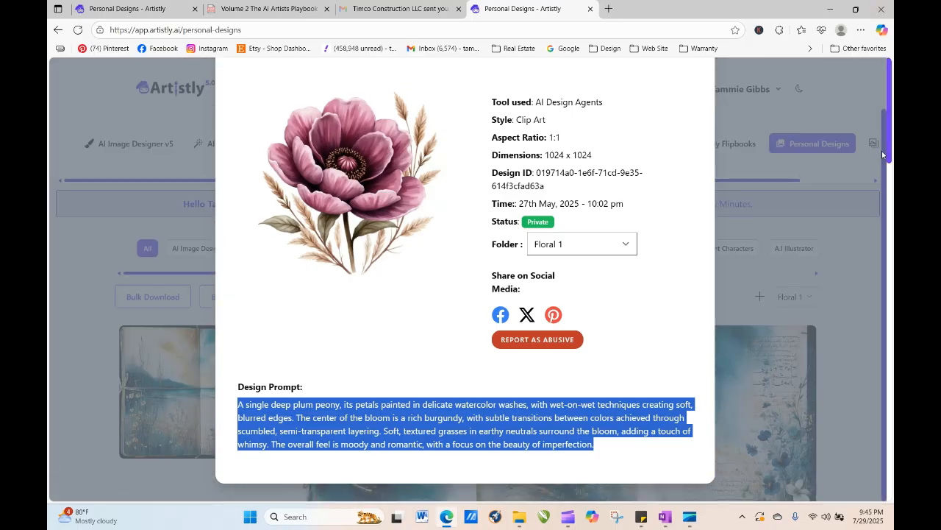
scroll(882, 150, up, 2)
click(704, 89)
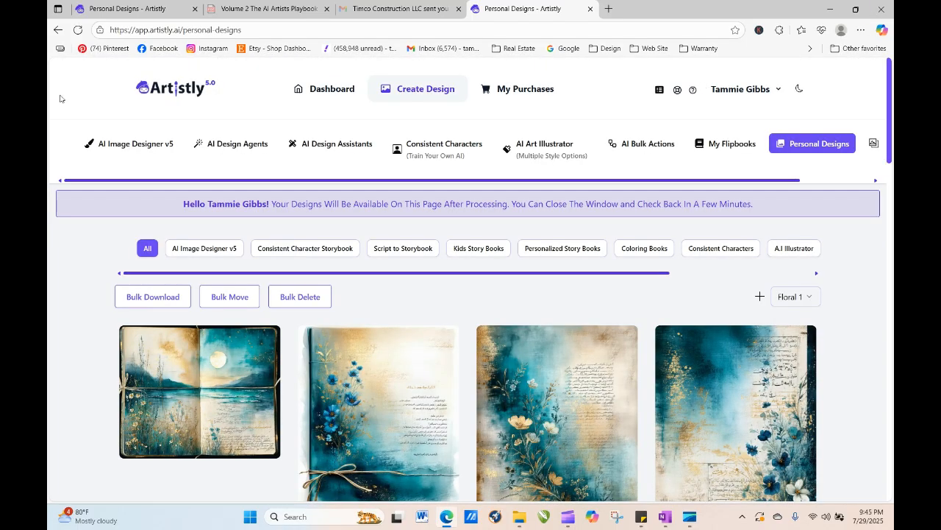
- Refresh the designs page and open the new flat lay envelope design's details
click(77, 30)
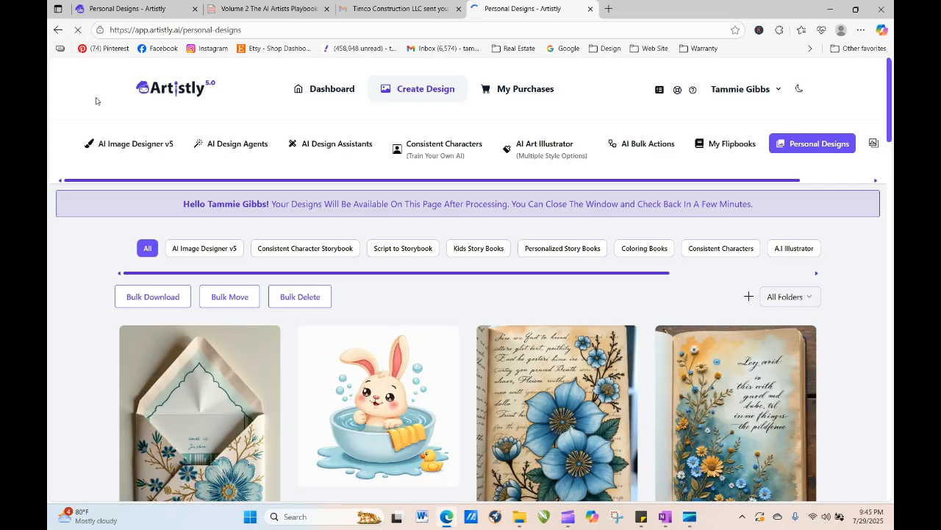
click(175, 431)
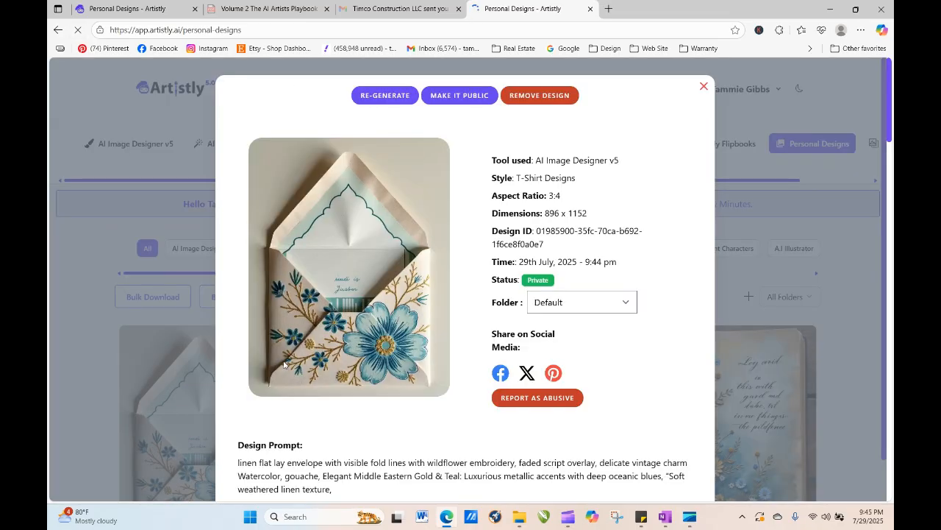
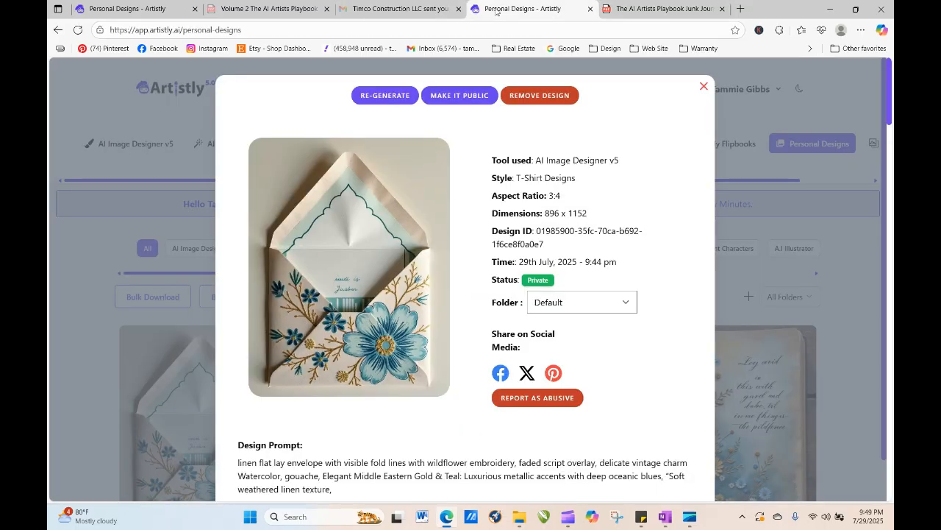
- Reopen the flat lay envelope design's details and regenerate it into the image designer
click(498, 9)
click(703, 86)
mouse_move(184, 452)
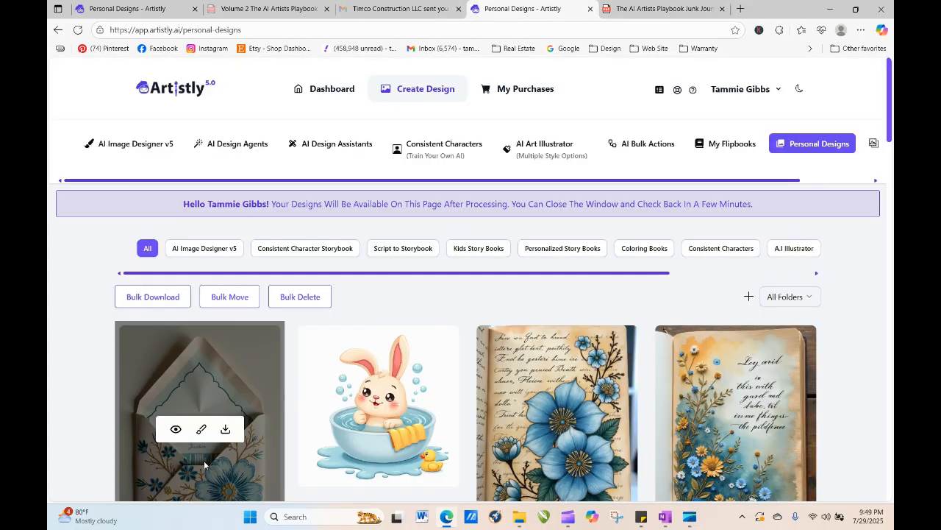
click(176, 430)
click(389, 97)
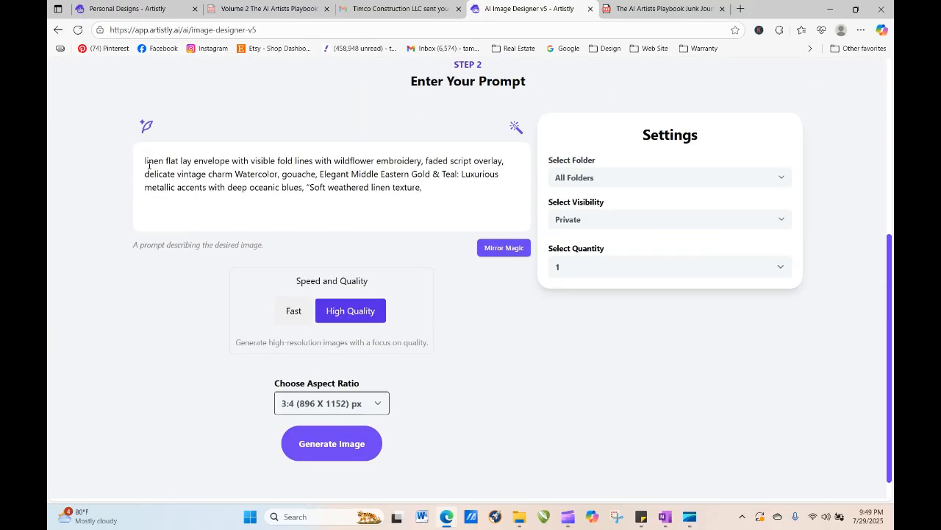
drag(149, 165, 453, 210)
right_click(453, 206)
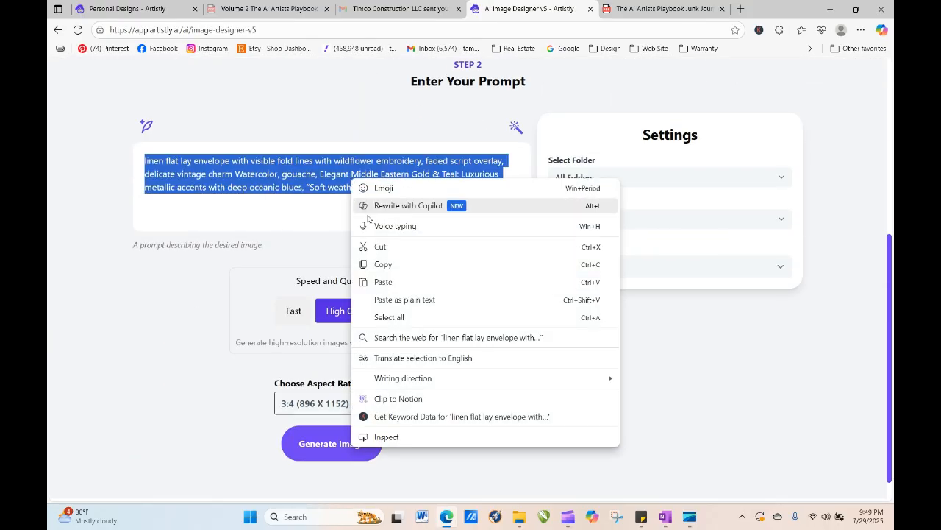
click(492, 281)
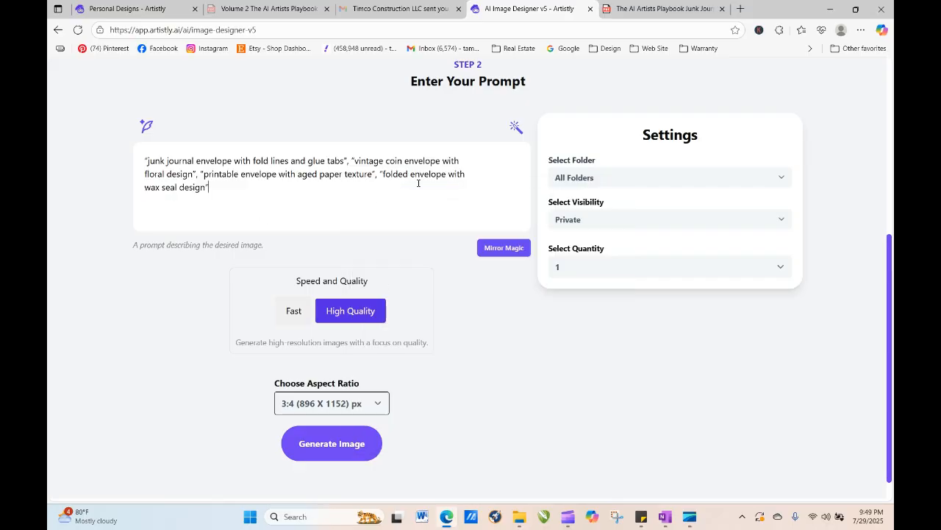
right_click(355, 174)
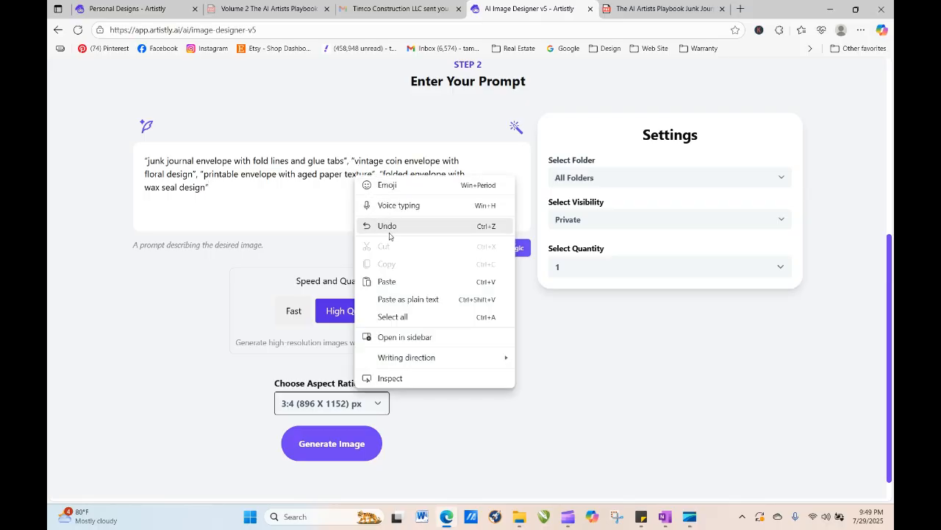
click(391, 226)
click(250, 187)
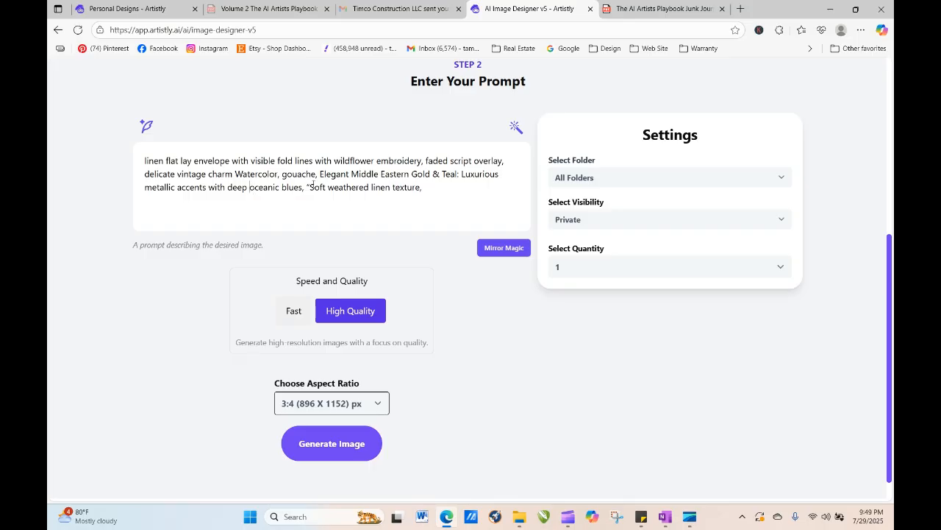
- Paste the envelope phrases at the start of the prompt, keeping only "junk journal envelope with fold lines and glue tabs"
right_click(142, 160)
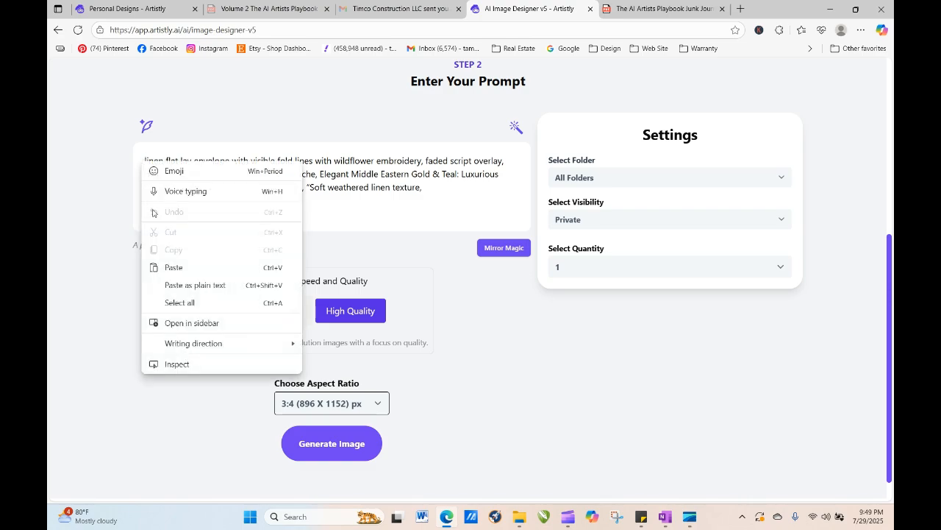
click(171, 267)
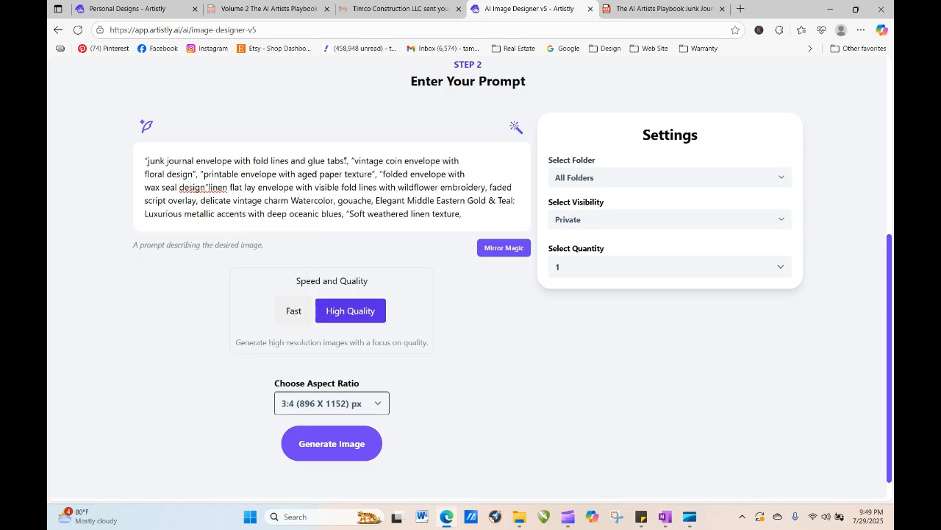
drag(353, 159, 206, 187)
key(BackSpace)
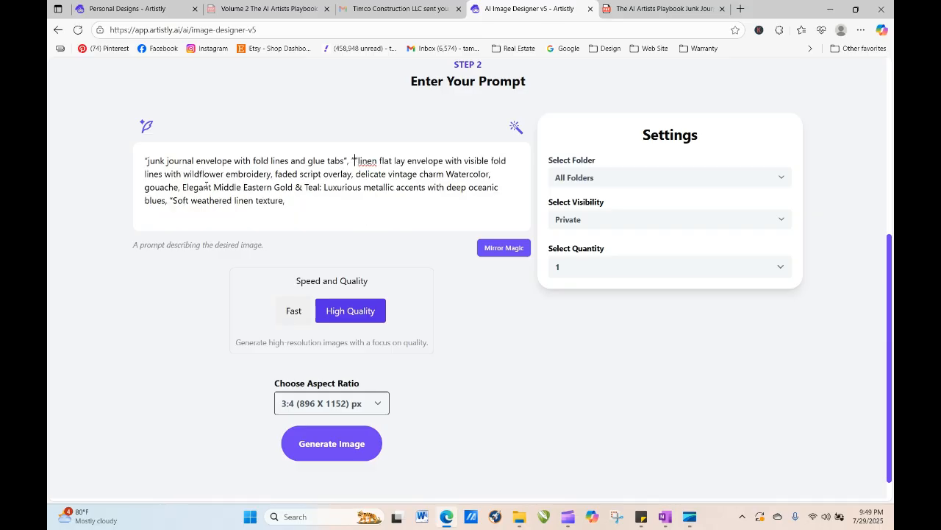
- Remove the stray quotation mark before "linen" in the prompt and generate the image
click(206, 187)
key(BackSpace)
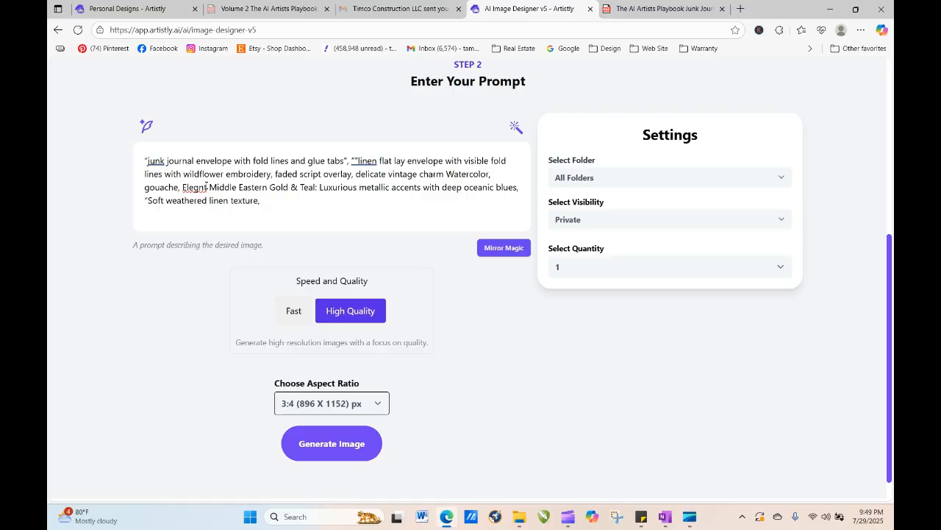
text(a)
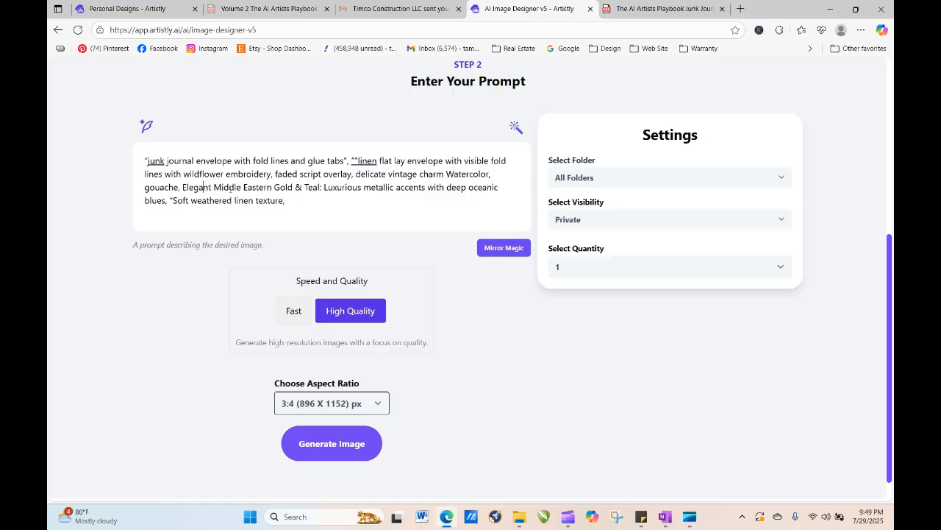
click(359, 161)
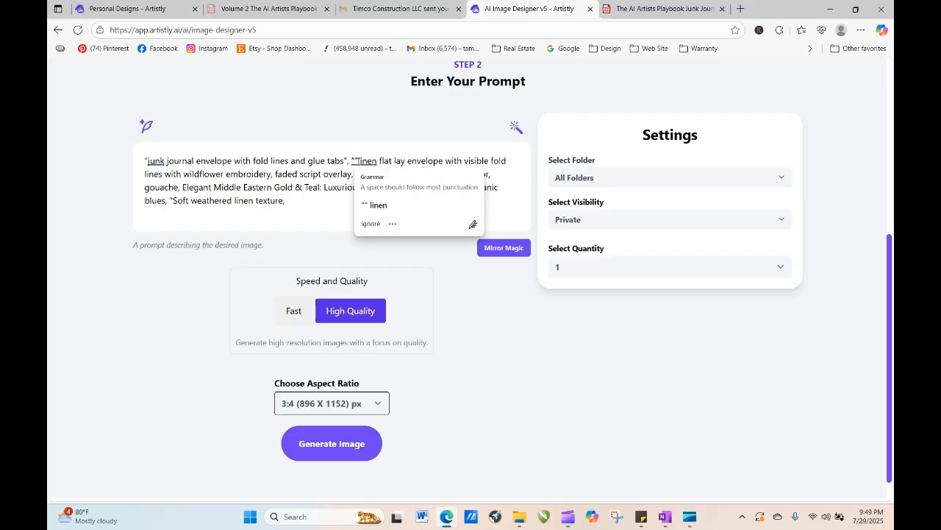
key(BackSpace)
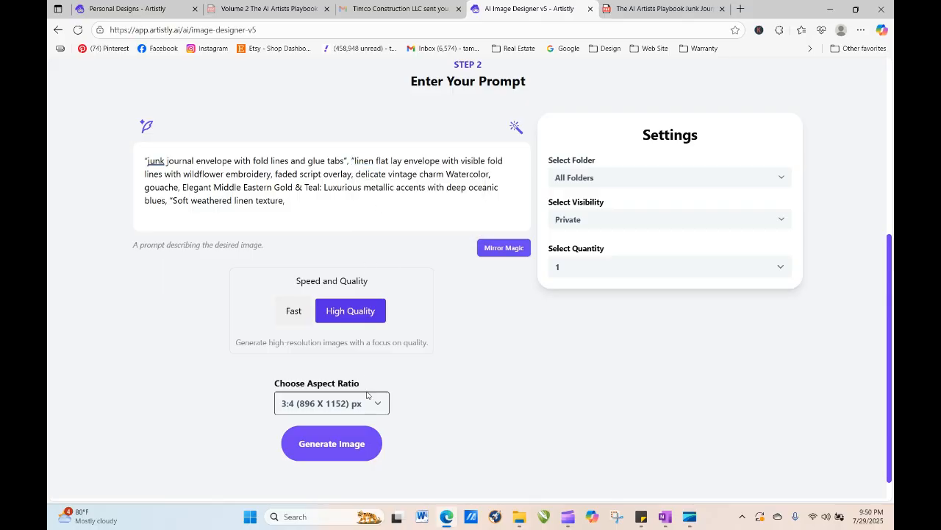
click(355, 446)
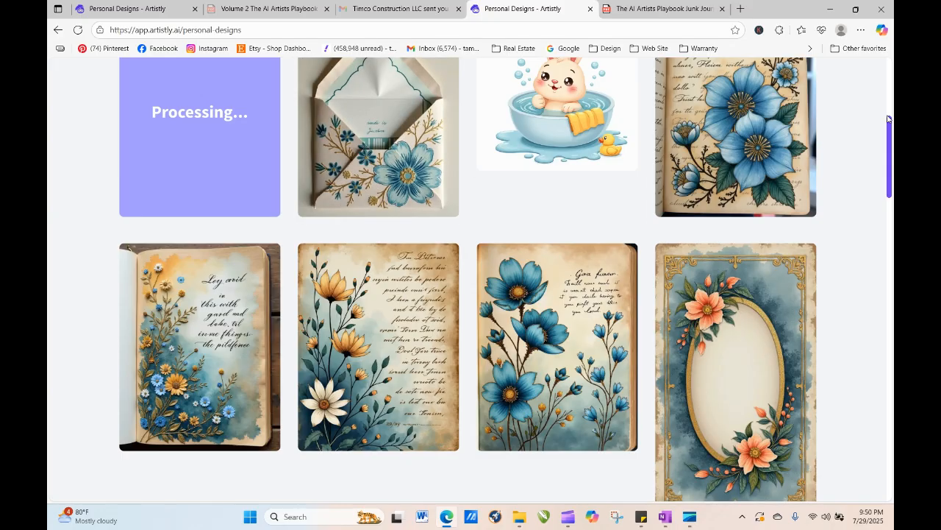
- Open the bunny bath design's details and regenerate it into the image designer
scroll(890, 168, up, 2)
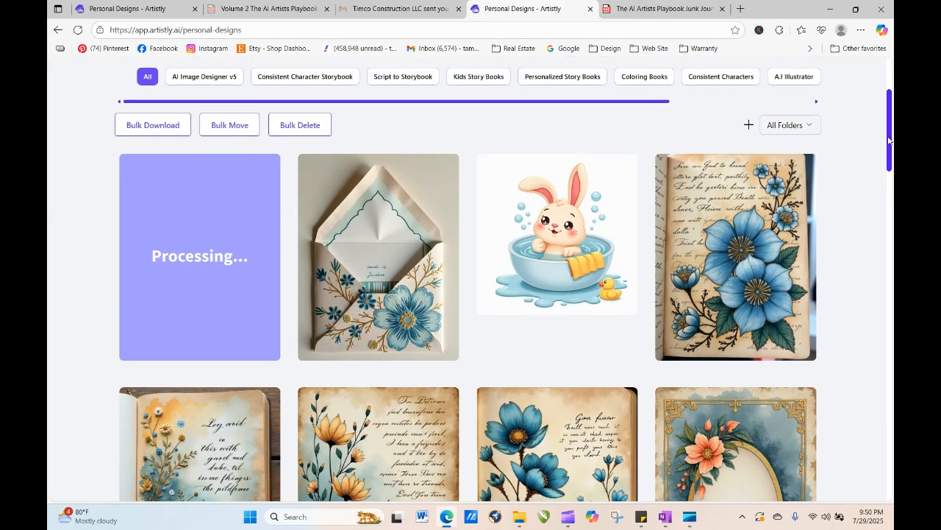
mouse_move(539, 248)
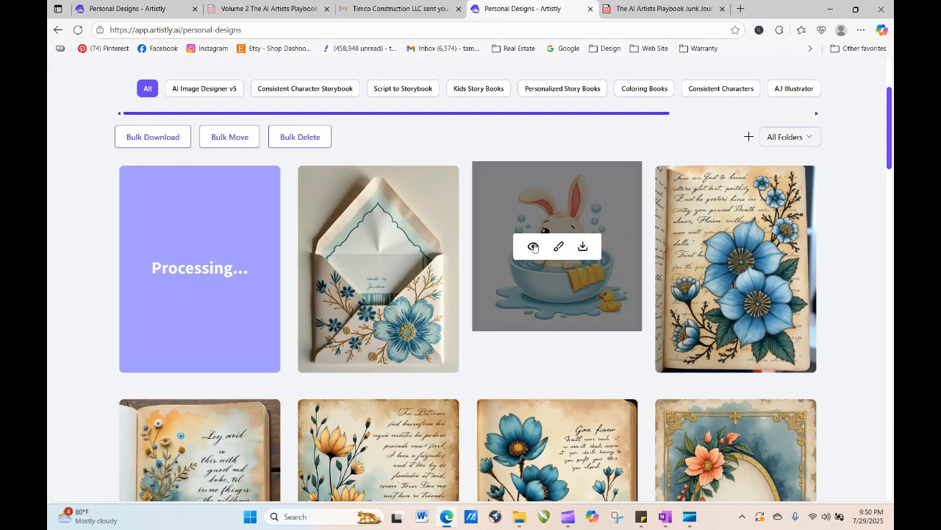
click(536, 247)
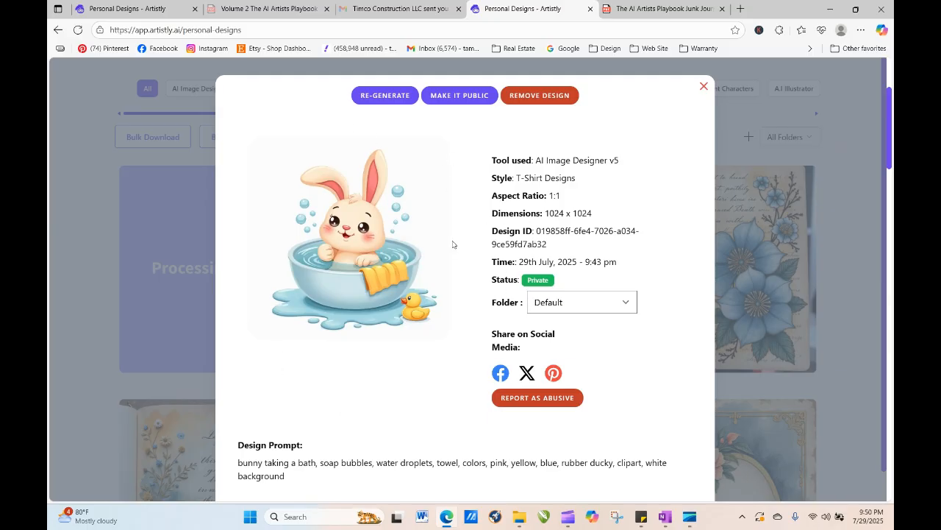
click(384, 95)
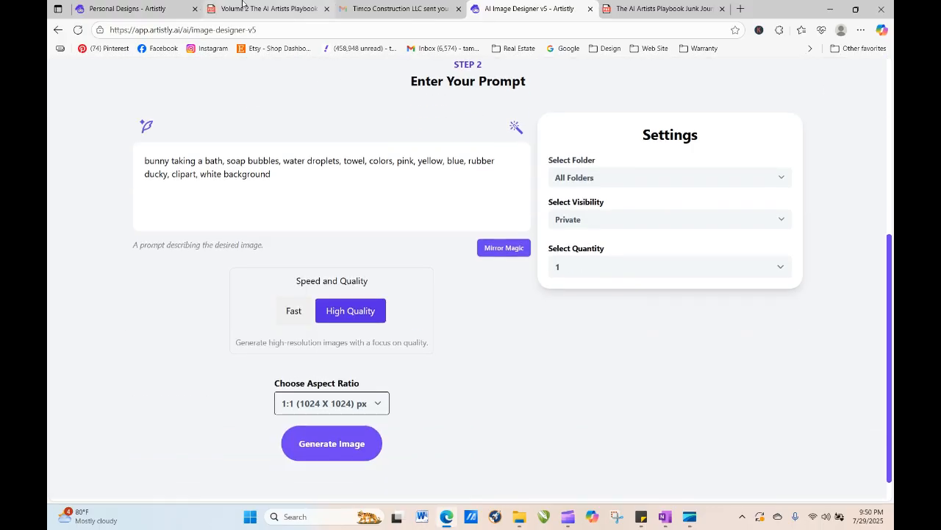
- In the clipart playbook, jump to the Whimsical & Fun Clipart word bank and copy the Children's Book Illustration line
click(244, 8)
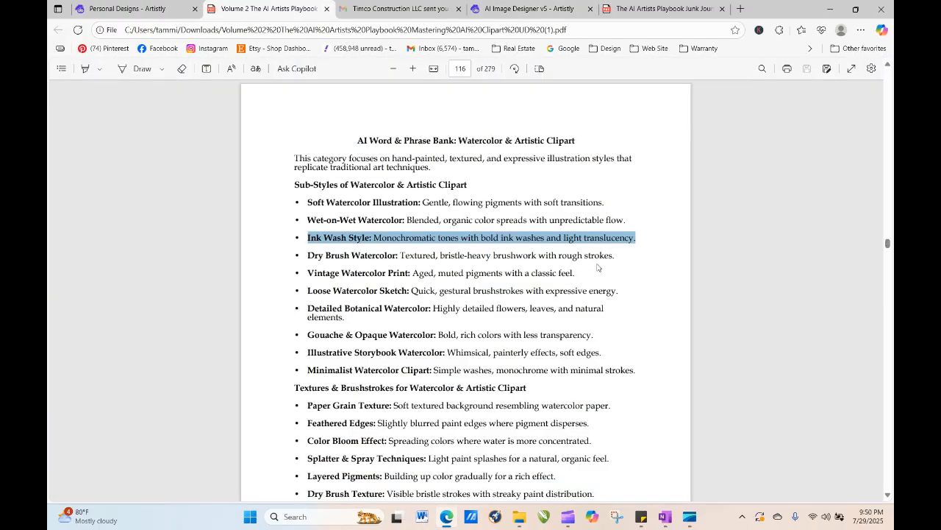
click(460, 69)
text(6)
key(Return)
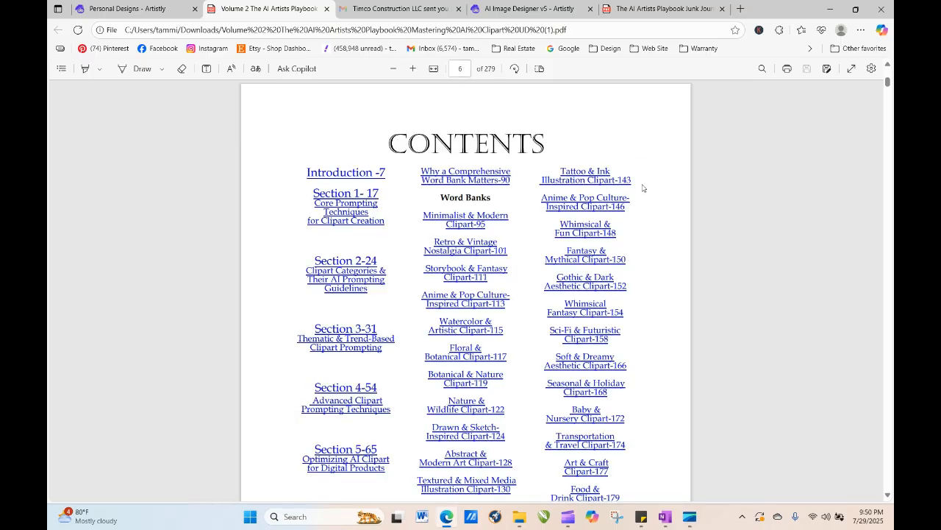
click(589, 231)
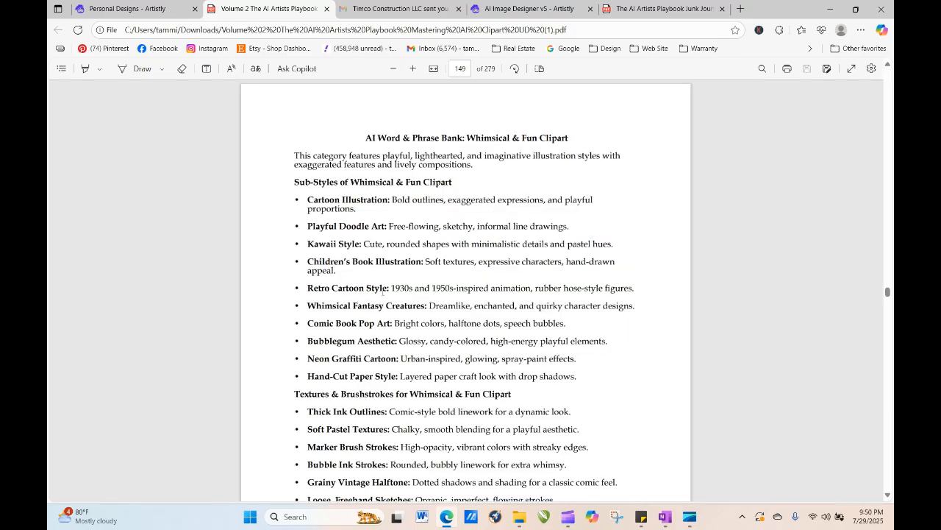
triple_click(309, 262)
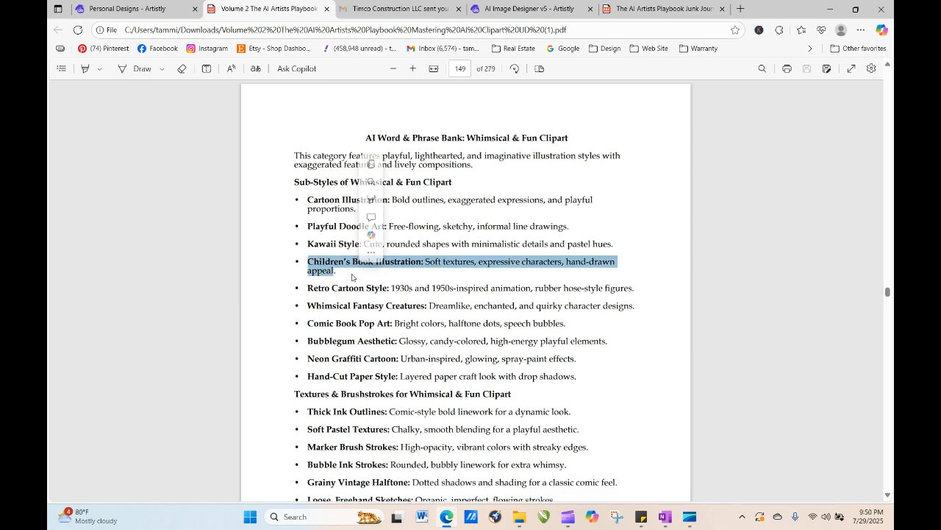
right_click(452, 262)
click(511, 307)
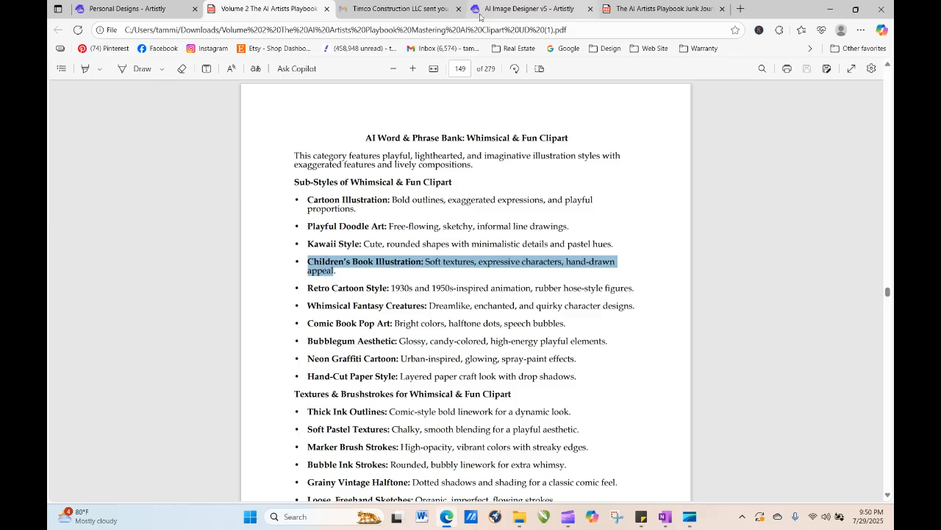
- Paste the Children's Book Illustration phrase at the start of the bunny prompt, separating it from "bunny" with a comma
click(522, 13)
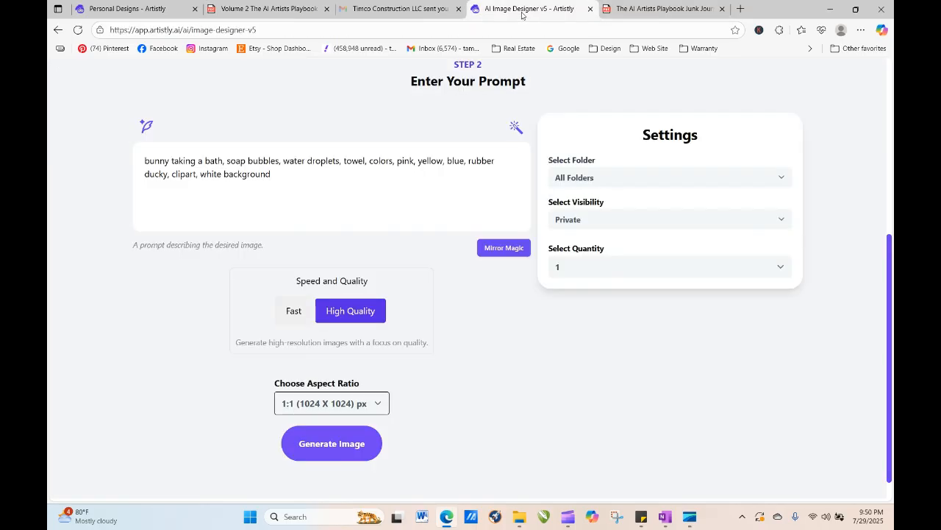
right_click(144, 161)
click(170, 267)
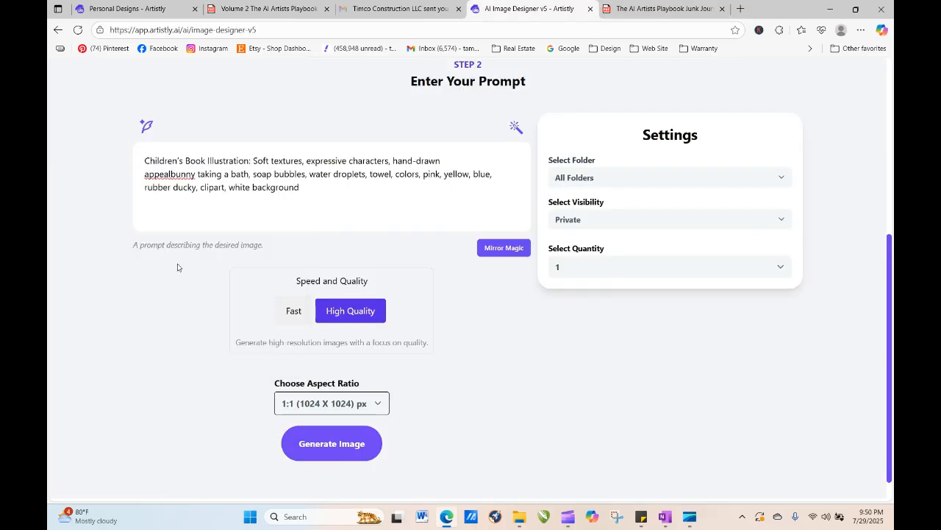
scroll(177, 267, down, 1)
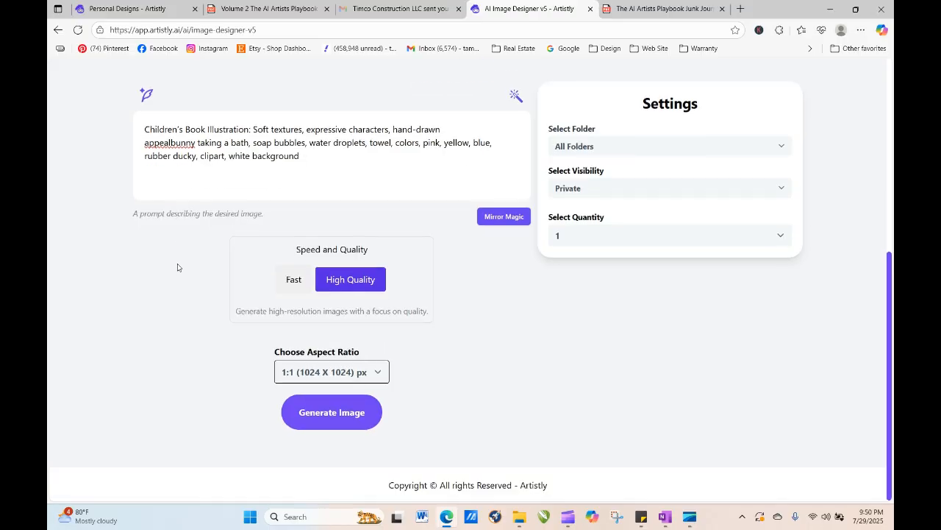
right_click(151, 143)
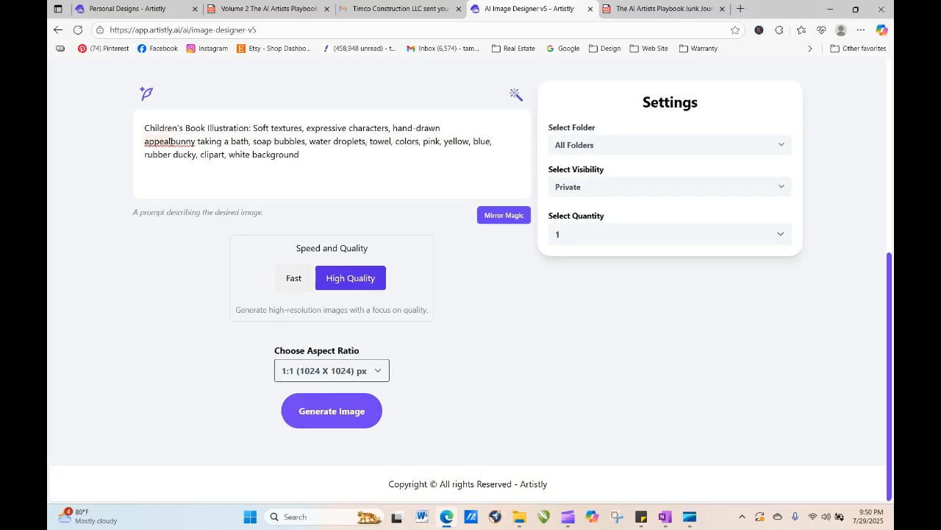
click(177, 183)
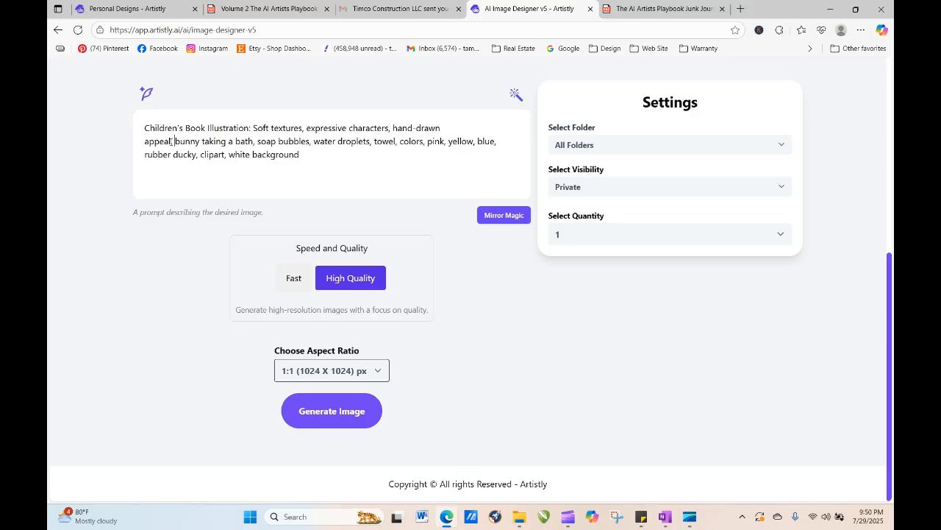
- In the clipart playbook, go to the Watercolor & Artistic Clipart word bank and copy the Illustrative Storybook Watercolor line
click(266, 9)
click(461, 69)
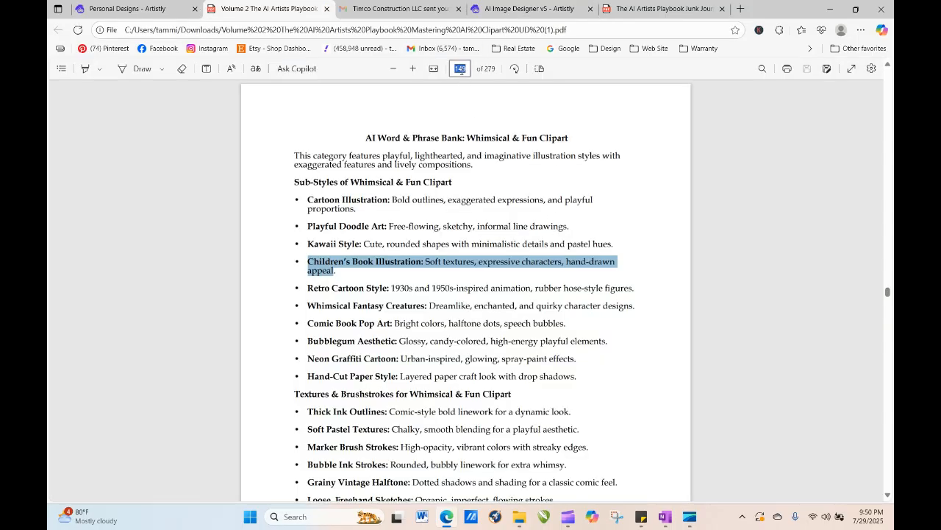
text(6)
key(Return)
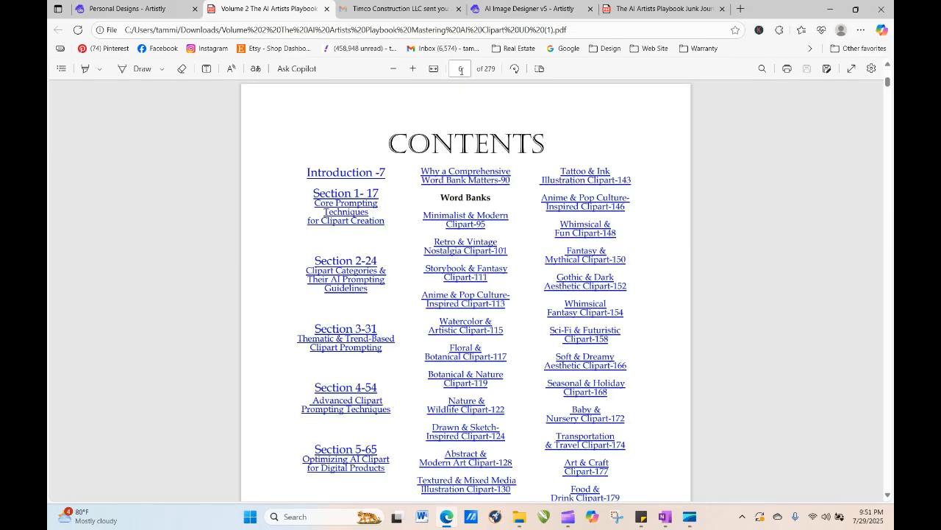
click(479, 328)
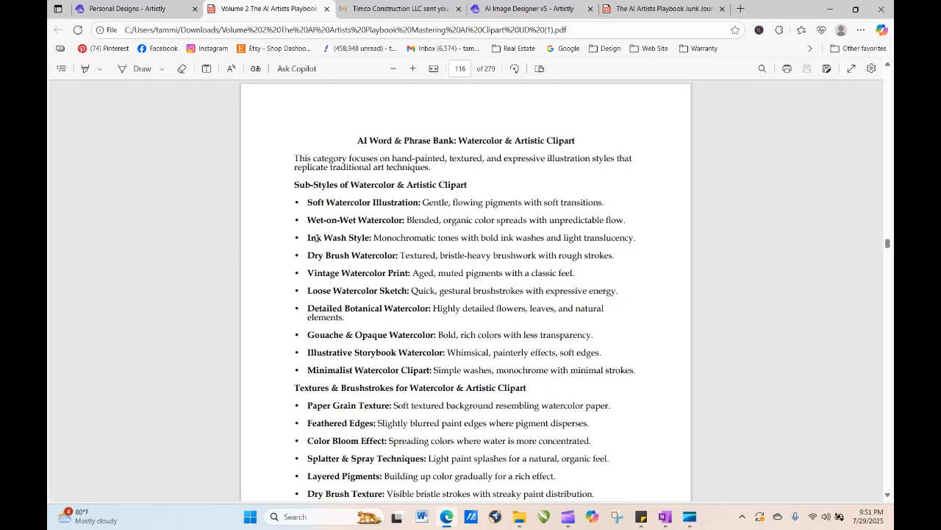
drag(310, 199, 535, 203)
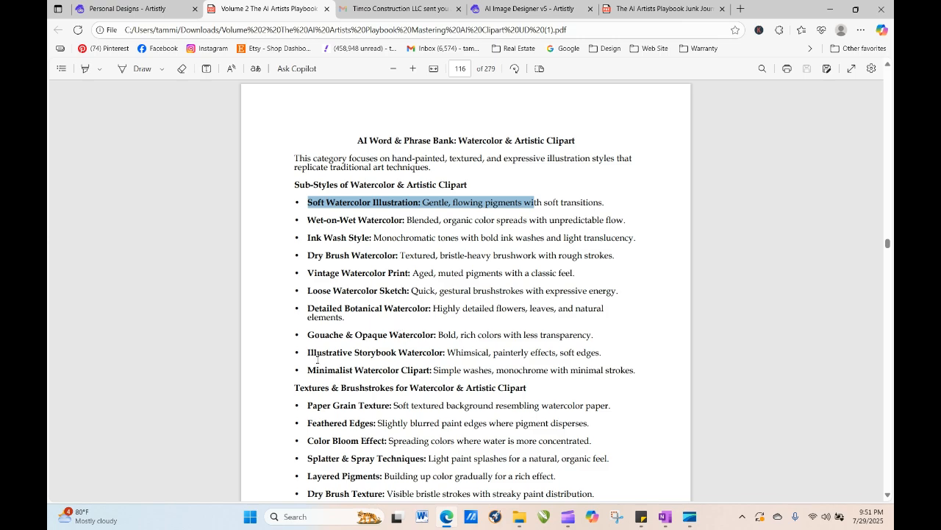
drag(307, 352, 595, 361)
right_click(597, 361)
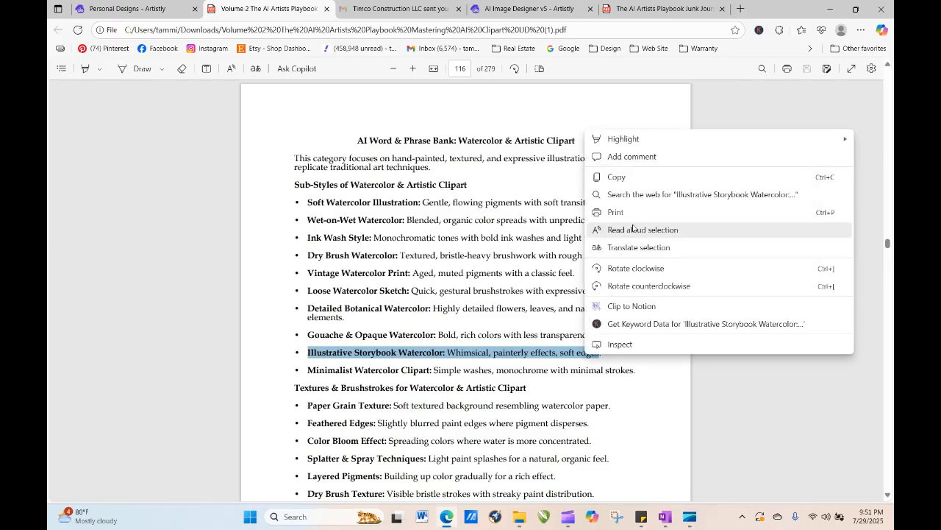
click(635, 181)
click(556, 15)
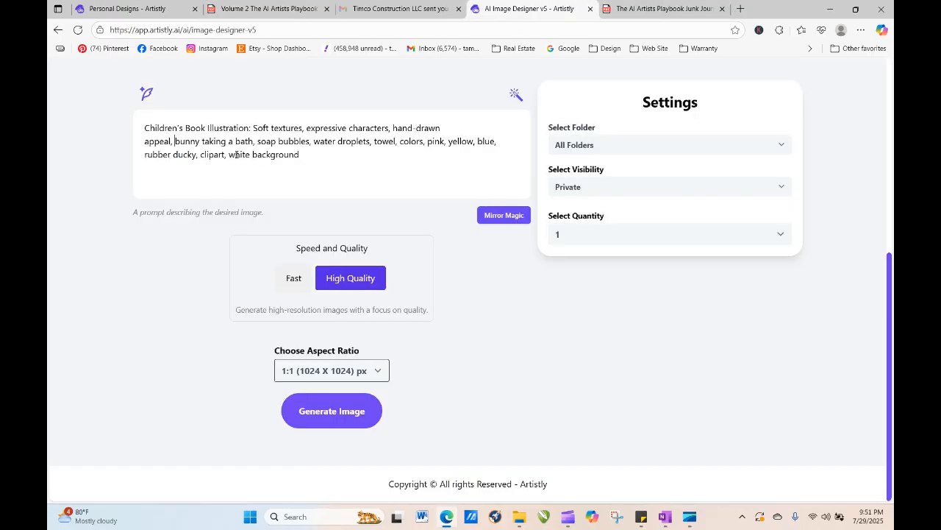
- Paste the Illustrative Storybook Watercolor phrase at the start of the prompt, separating it from the Children's Book phrase with a comma
right_click(144, 127)
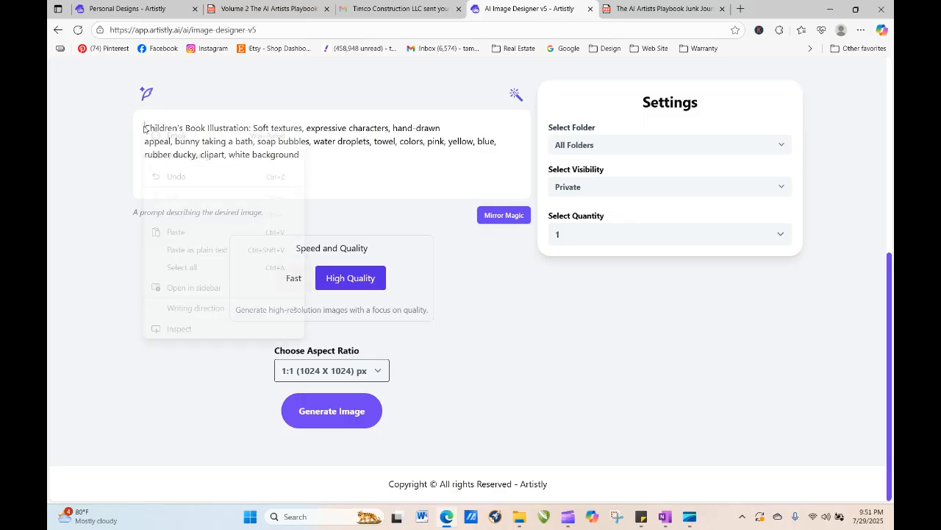
click(177, 236)
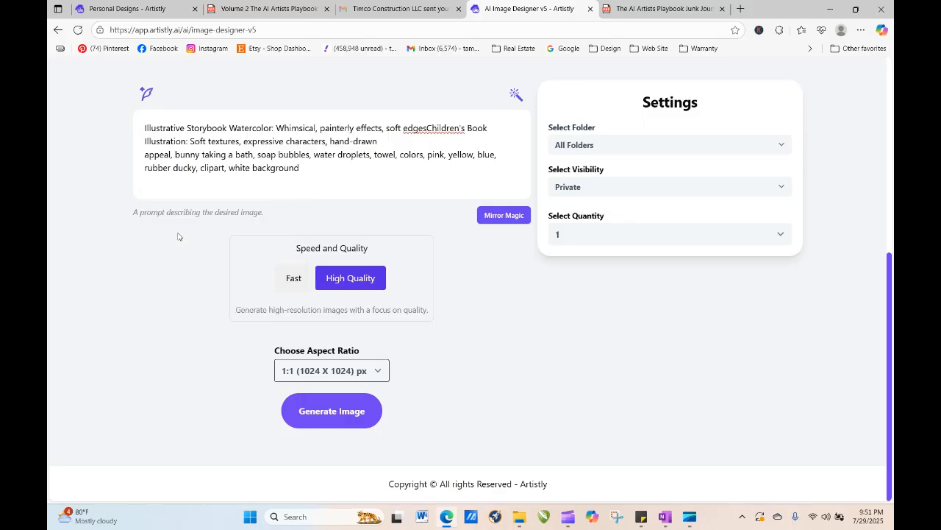
text(,)
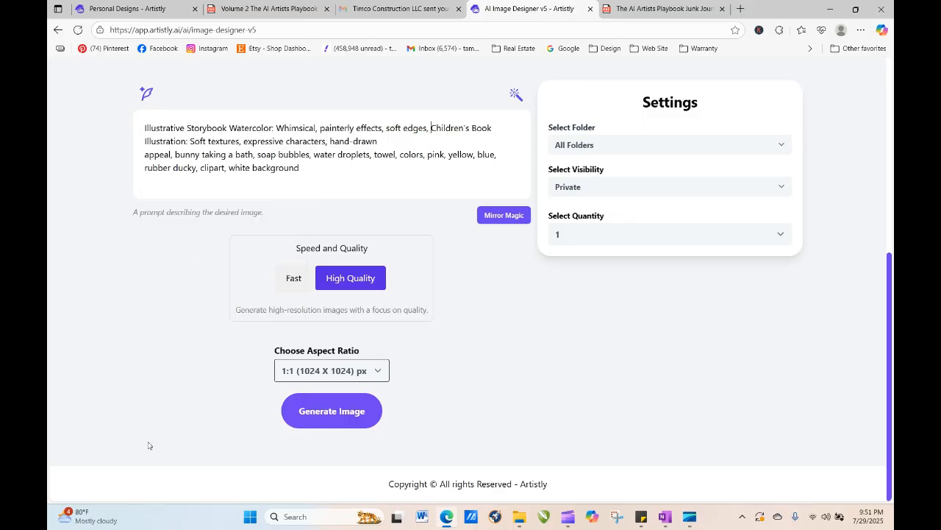
- Generate the image from the combined bunny prompt
click(333, 414)
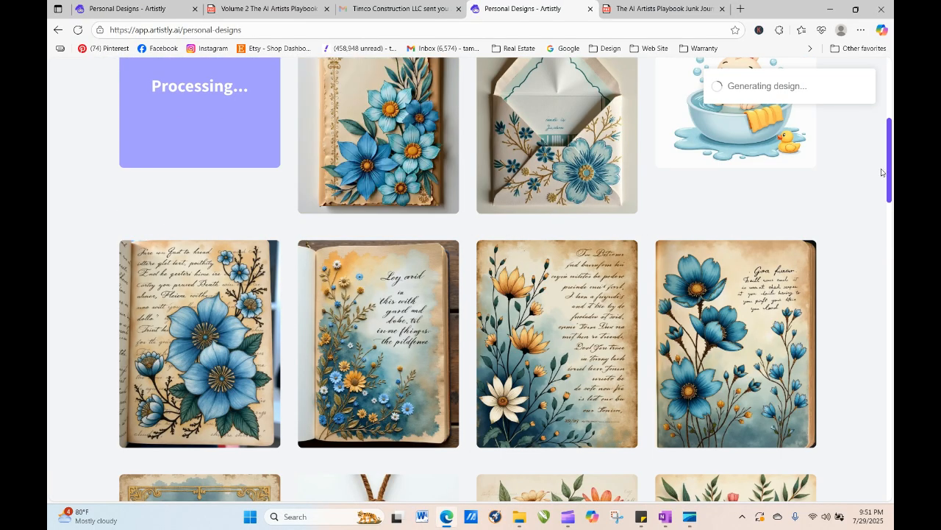
scroll(890, 195, up, 2)
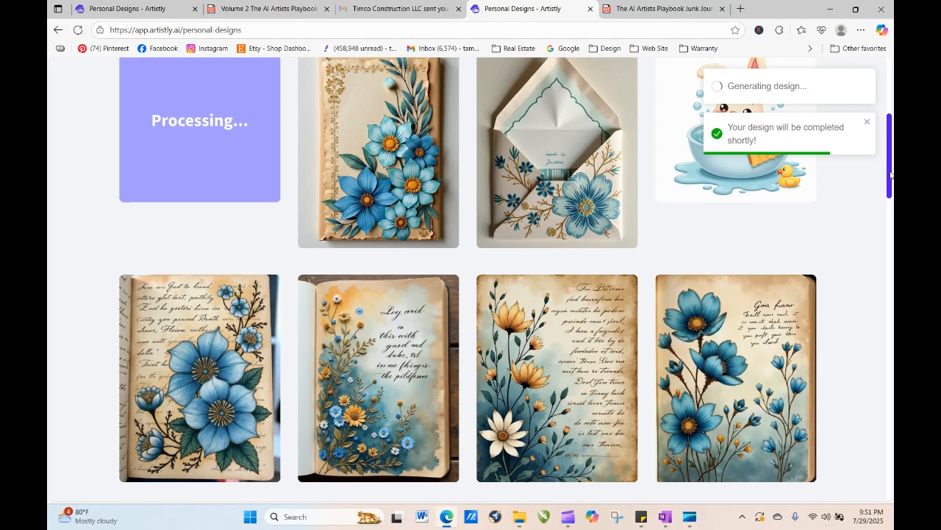
mouse_move(744, 250)
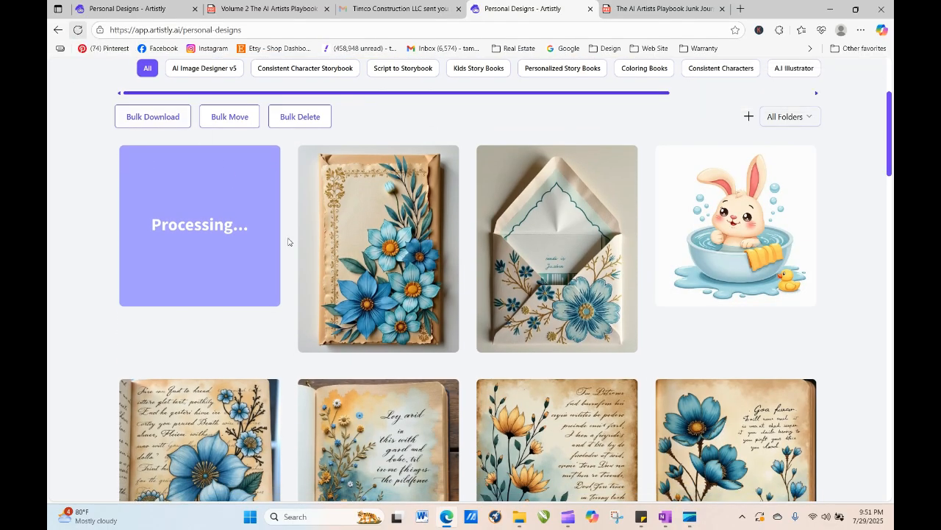
- Open the blue floral card design's details, close them, and reload the personal designs page
click(355, 250)
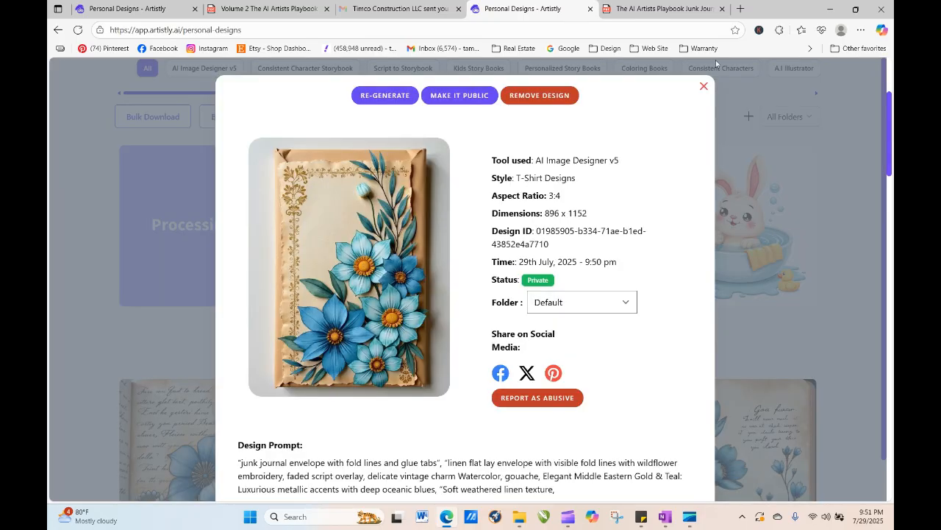
click(704, 87)
mouse_move(534, 304)
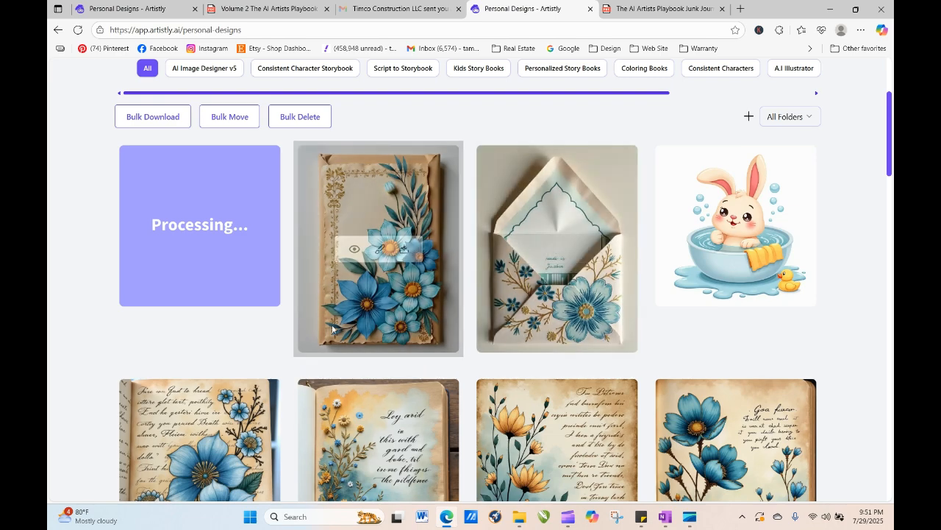
click(78, 30)
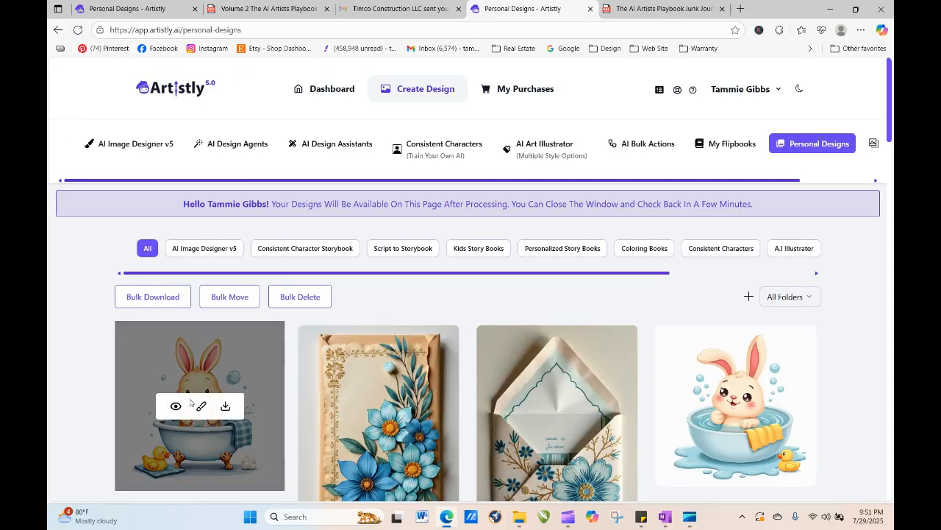
- Regenerate the new bunny design into the image designer and set the quantity to 4
click(178, 406)
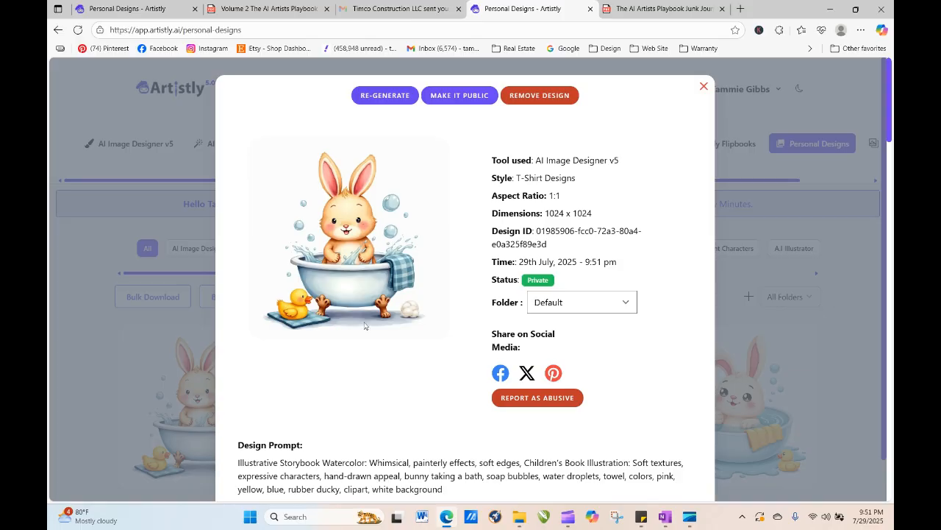
click(384, 95)
click(564, 266)
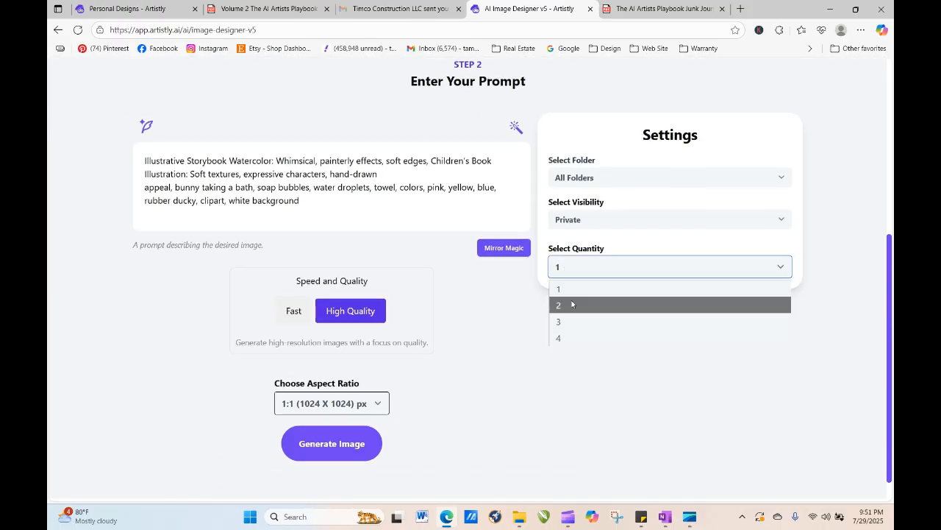
click(574, 338)
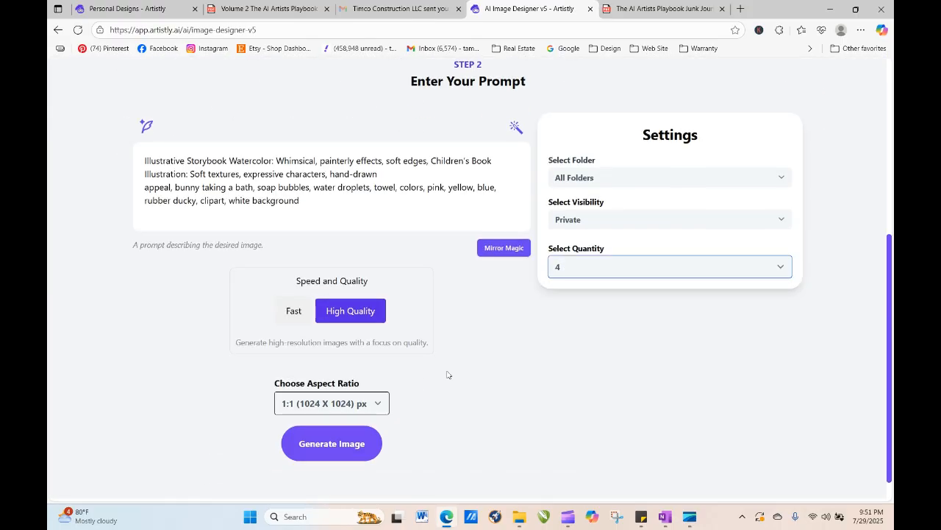
- Set the aspect ratio to 3:4 (896 X 1152) px and generate the images
click(347, 409)
click(339, 339)
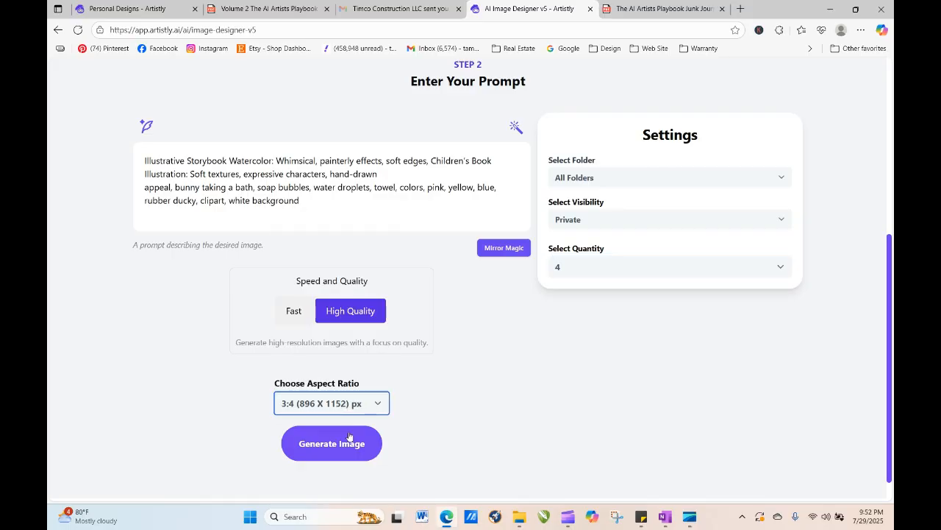
click(351, 441)
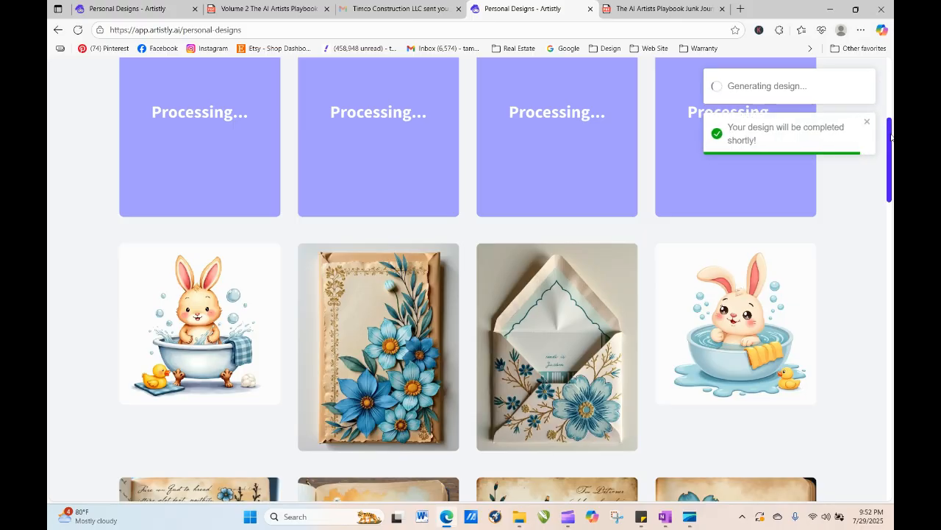
- Reload the personal designs page and review the newly generated bunny images
scroll(891, 163, up, 1)
mouse_move(891, 163)
mouse_down()
mouse_move(891, 153)
mouse_move(892, 161)
mouse_up()
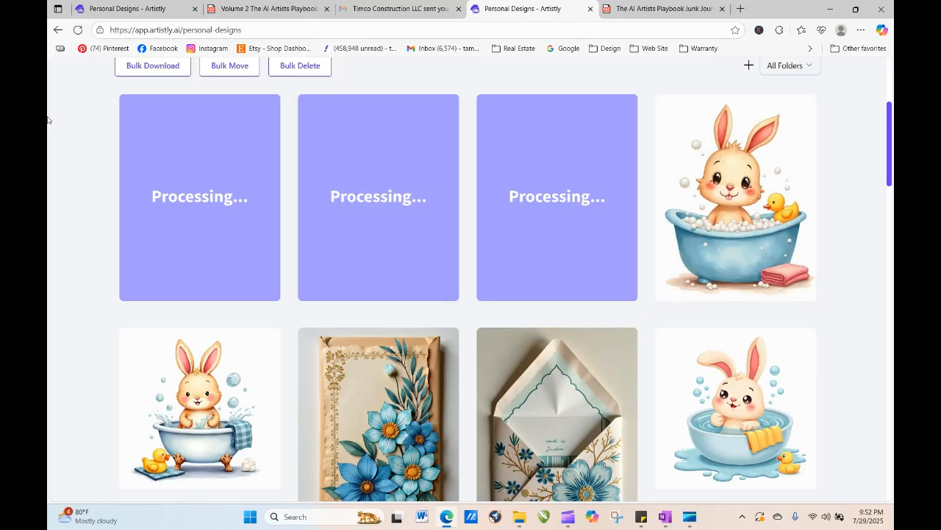
click(77, 29)
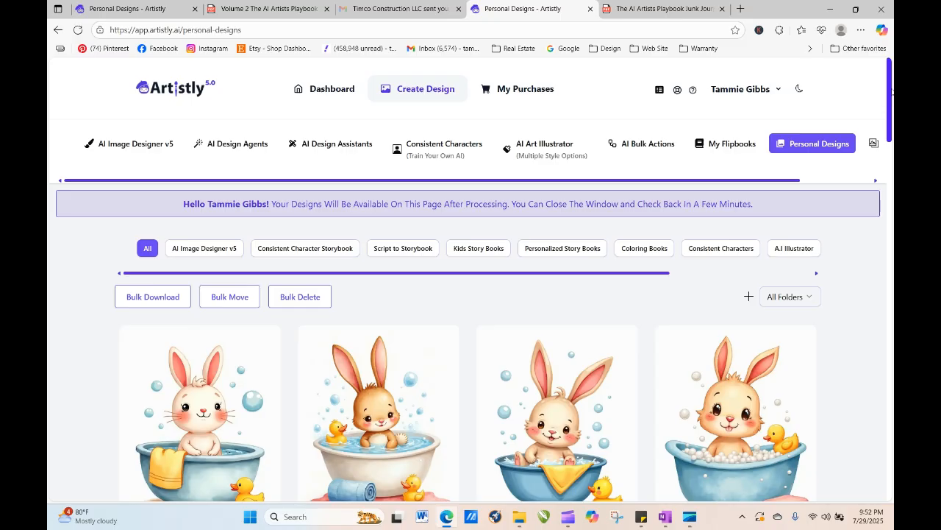
scroll(892, 94, down, 1)
scroll(890, 104, down, 2)
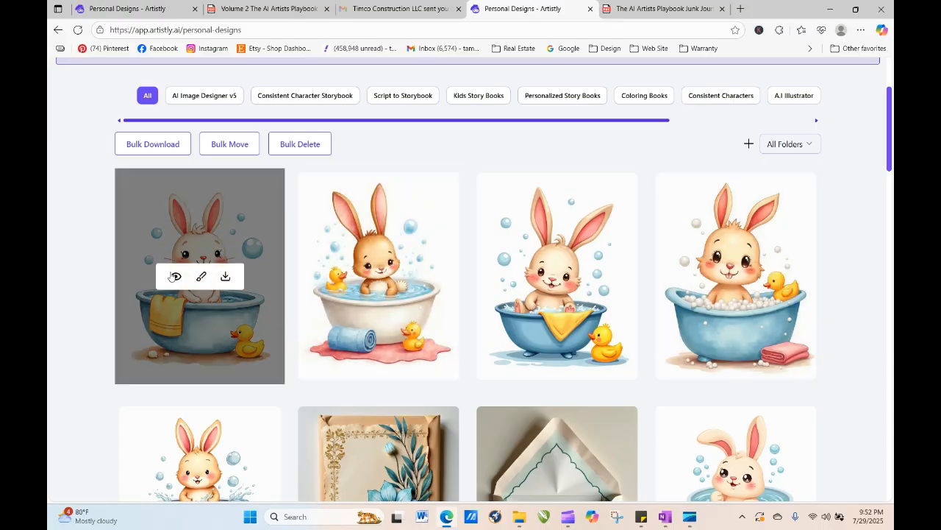
- Open the first new bunny design's details and regenerate it into the image designer
click(175, 276)
click(400, 105)
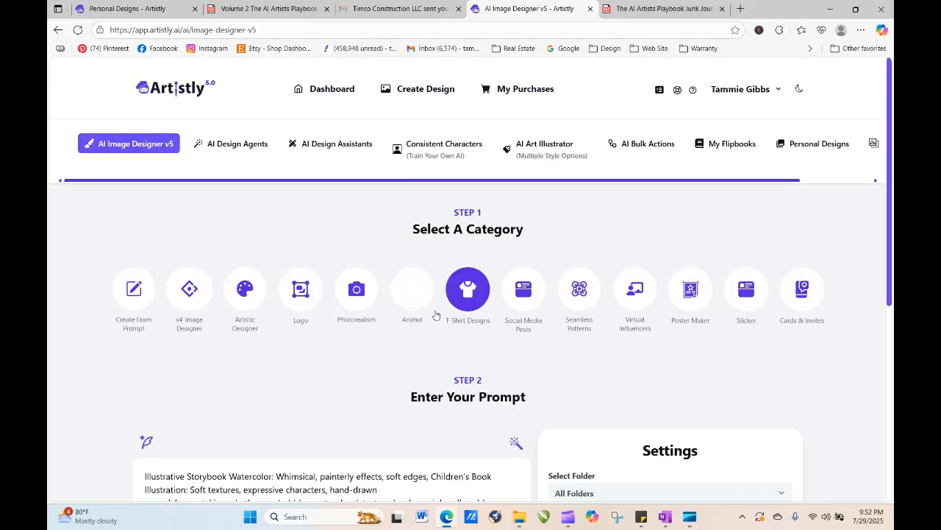
scroll(890, 305, up, 5)
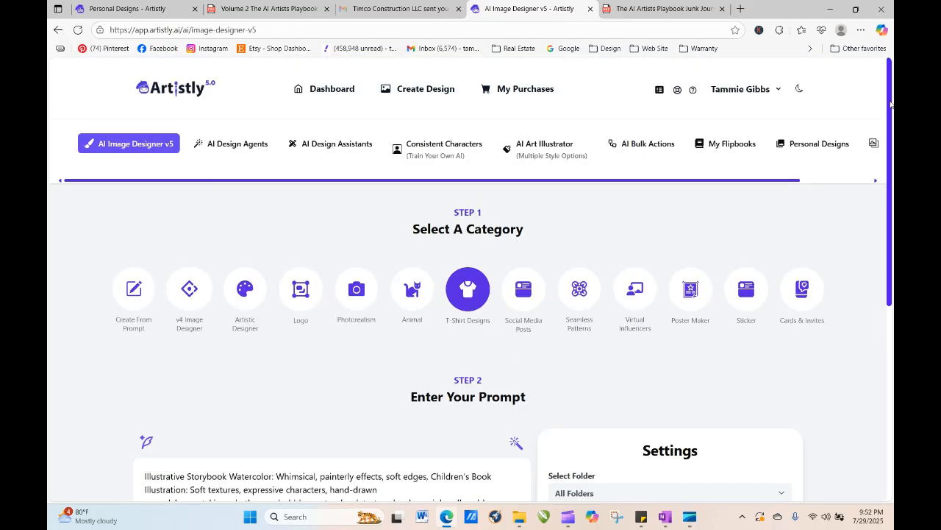
- In the clipart playbook, jump to the Textured & Mixed Media Illustration Clipart word bank and copy the Handmade Fabric & Textile Art line
click(294, 9)
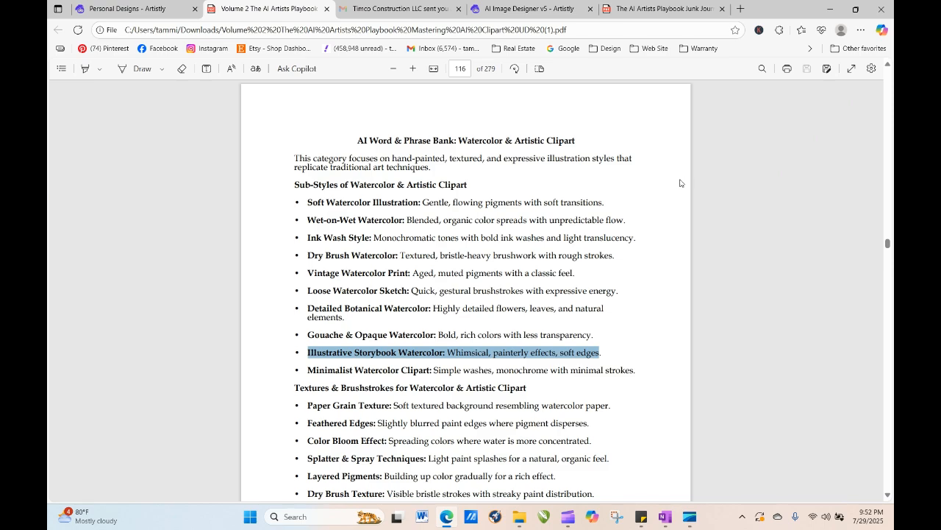
click(461, 68)
key(Return)
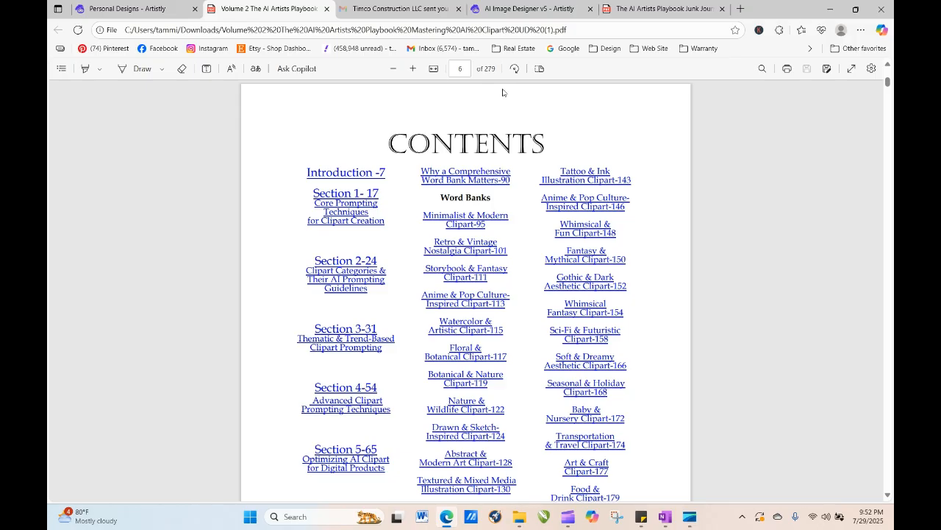
click(460, 486)
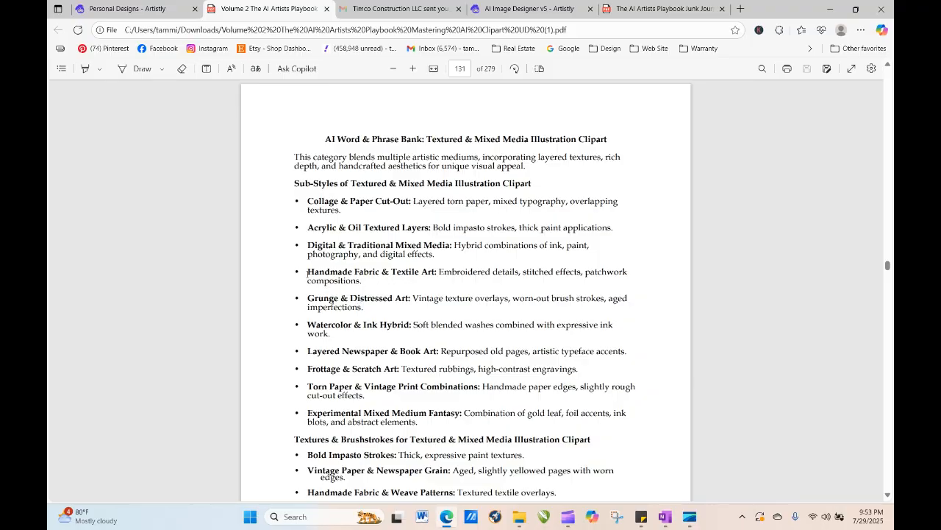
drag(307, 273, 362, 281)
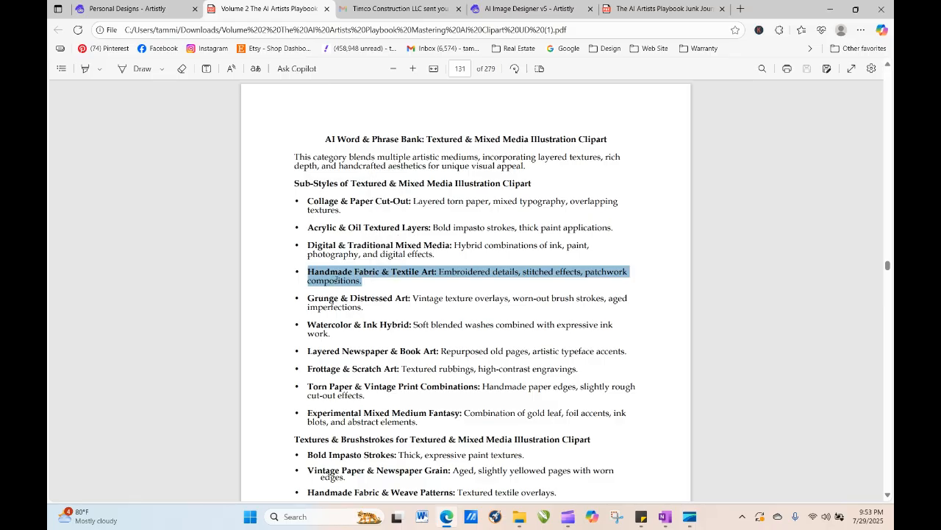
right_click(338, 281)
click(401, 104)
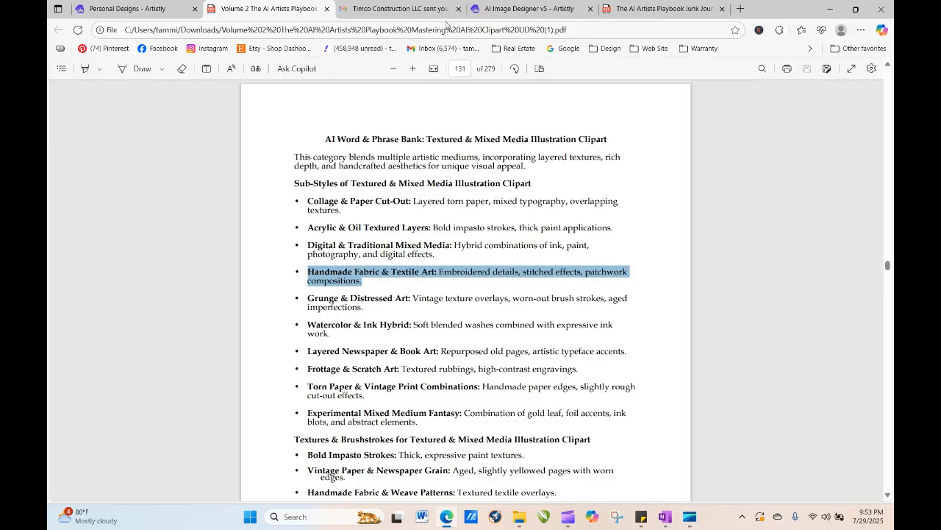
- Paste the Handmade Fabric & Textile Art phrase at the start of the bunny prompt and generate the image
click(489, 11)
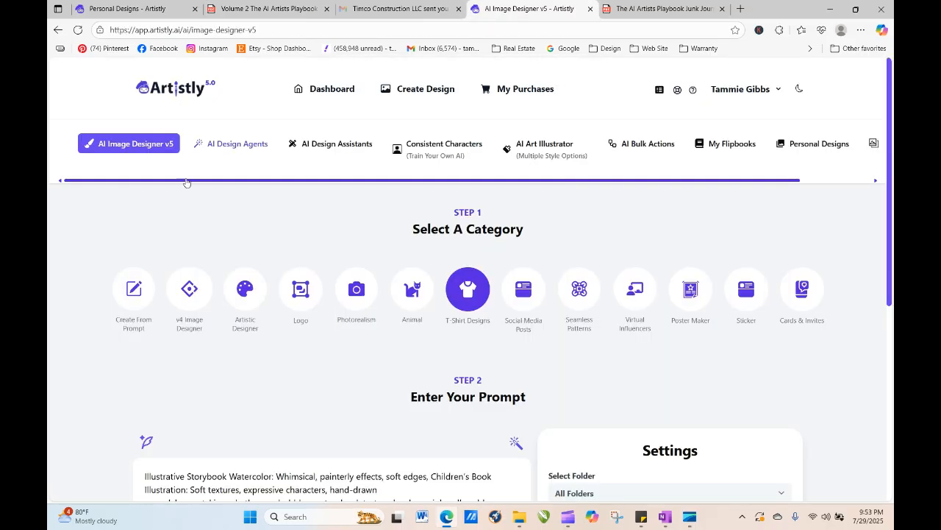
right_click(144, 479)
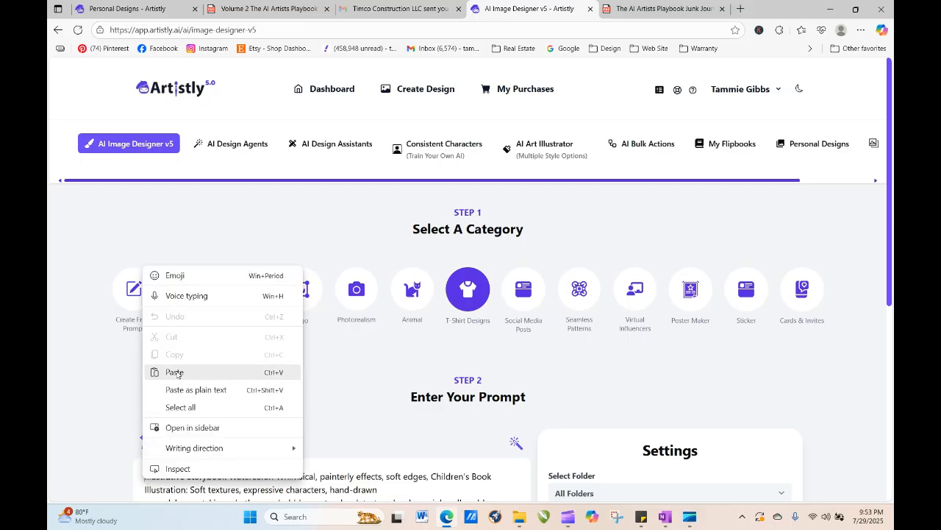
click(179, 371)
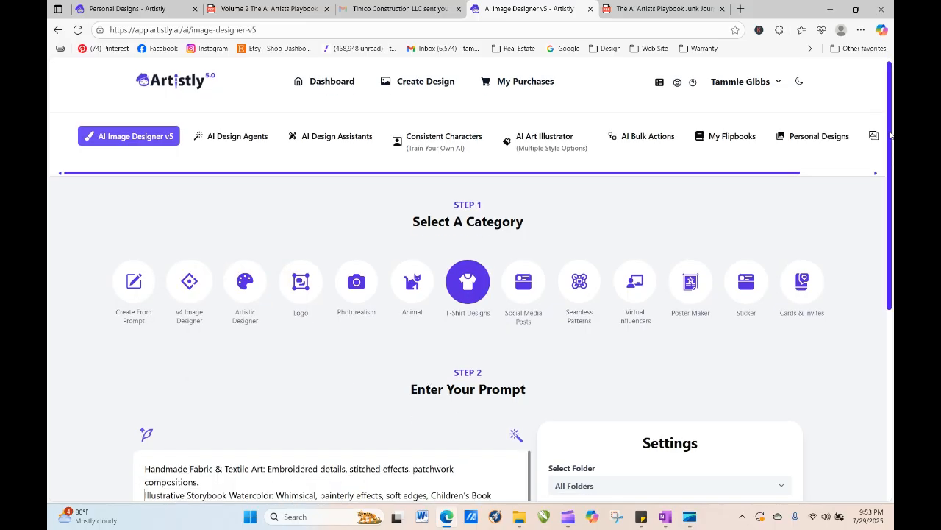
drag(890, 135, 890, 282)
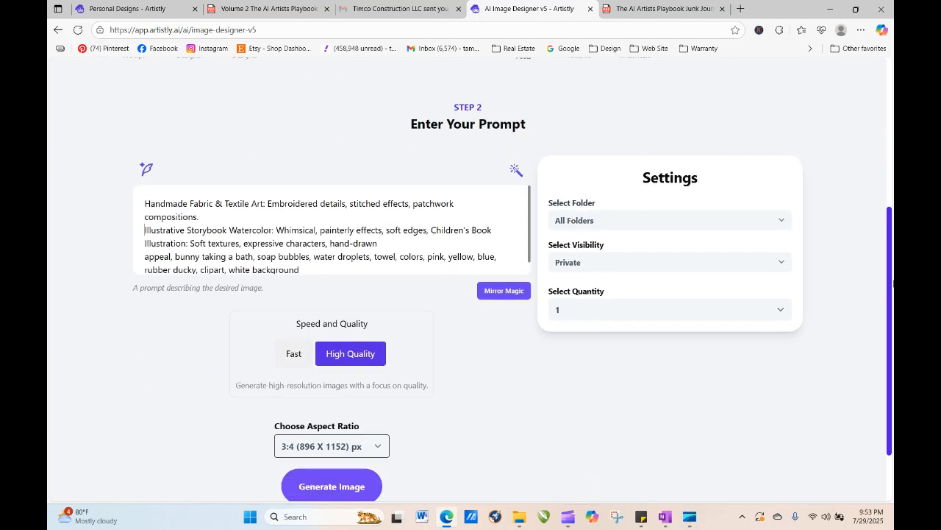
click(330, 486)
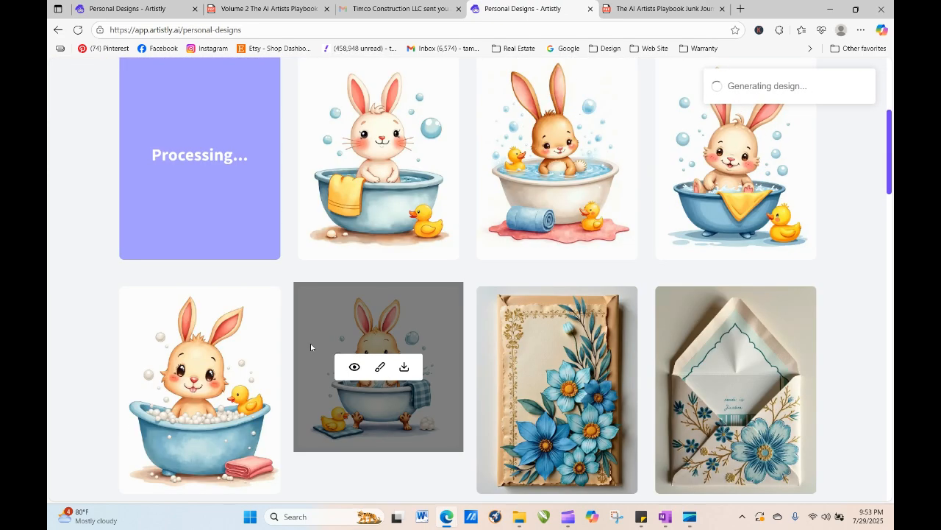
- Reload the personal designs page until the new bunny image finishes processing
click(78, 30)
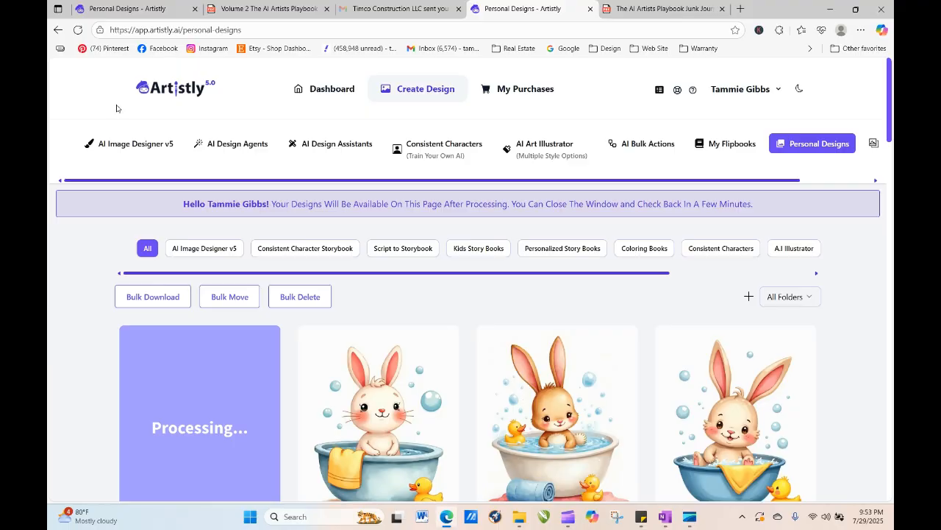
click(77, 30)
click(77, 30)
click(77, 31)
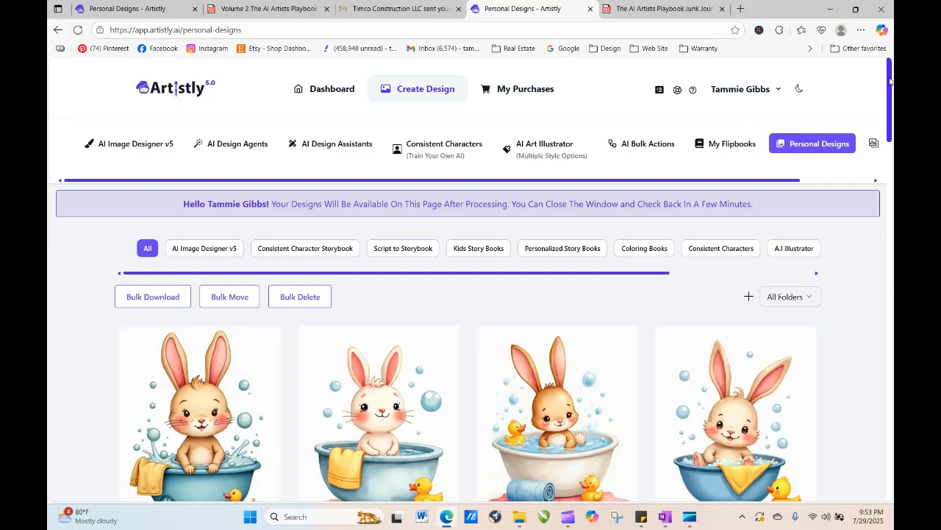
drag(891, 82, 894, 114)
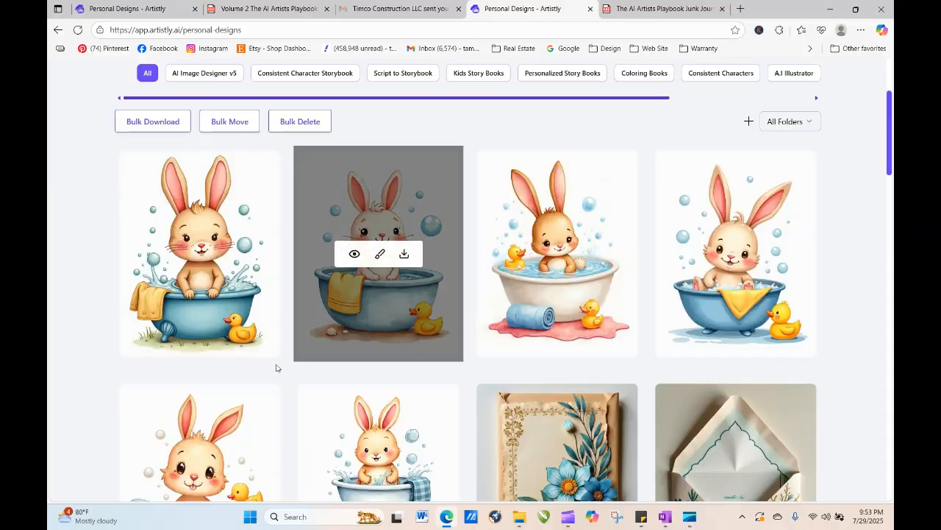
- Open the newest bunny design's details and regenerate it into the image designer
click(176, 254)
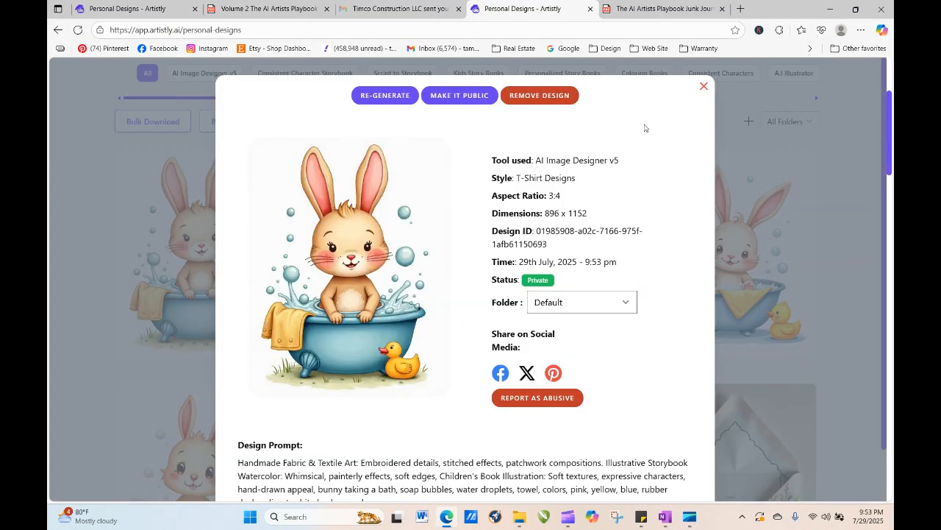
click(704, 86)
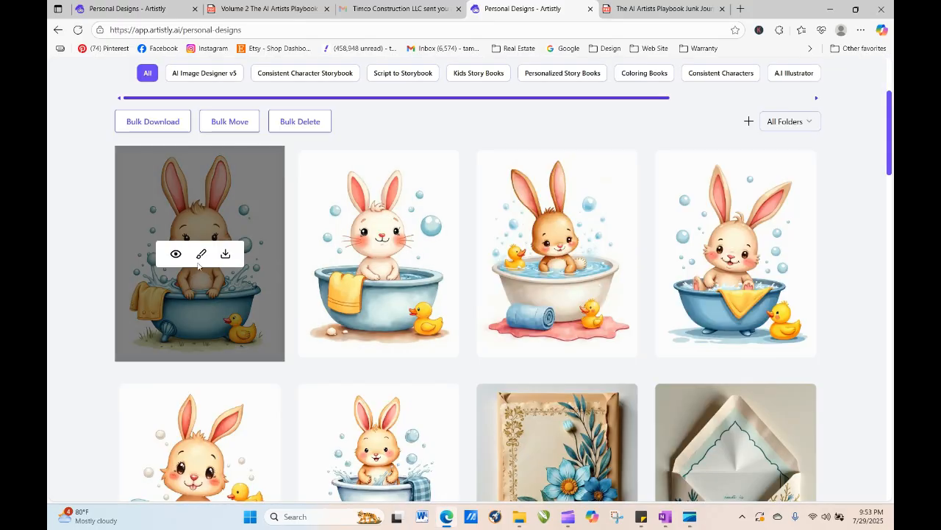
click(176, 256)
click(384, 96)
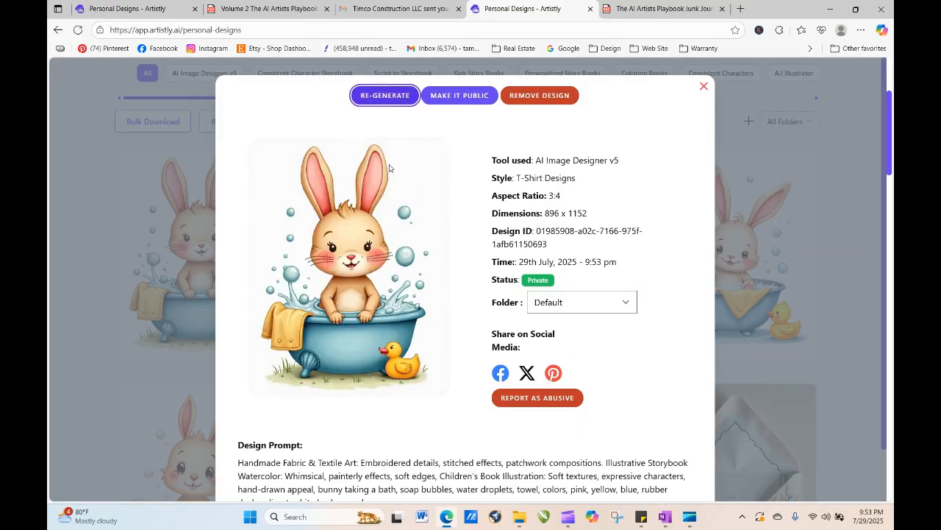
- Insert "a cute bunny with floppy ears" after "appeal," in the bunny prompt and generate the image
scroll(360, 228, down, 3)
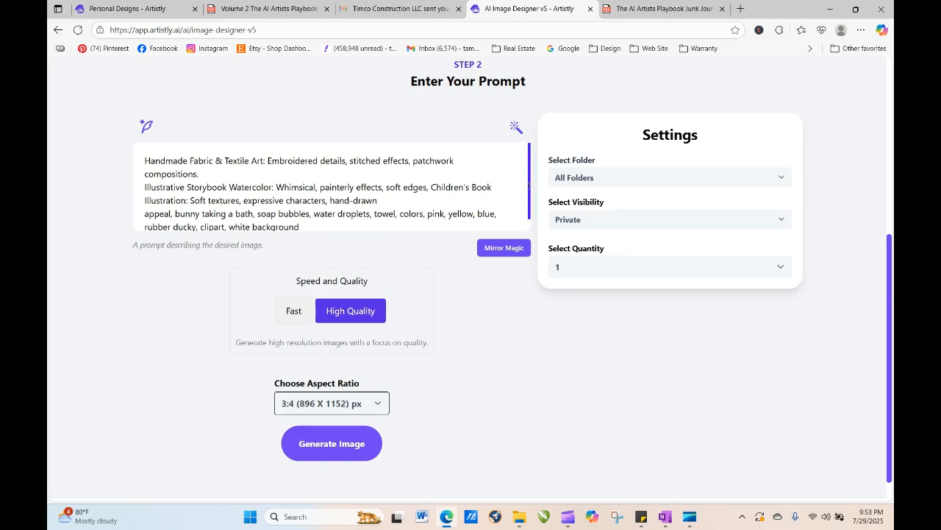
scroll(462, 211, down, 1)
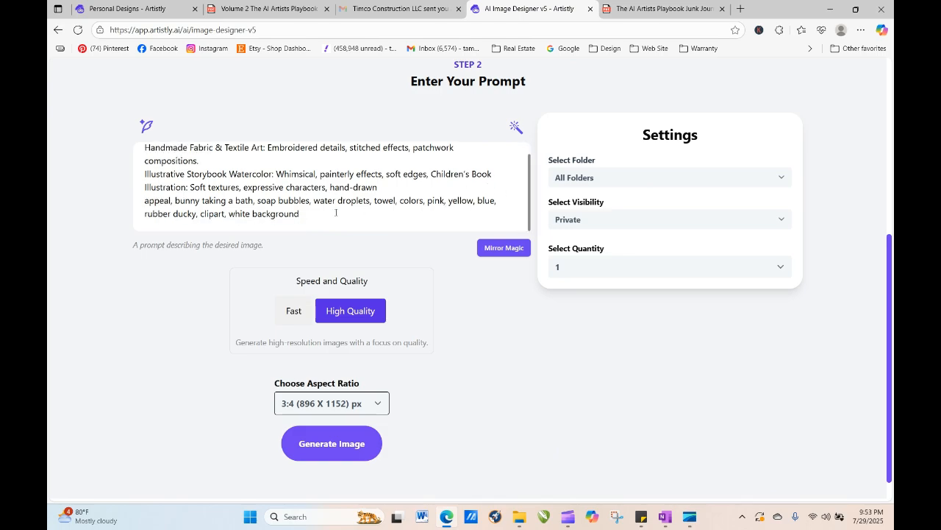
click(172, 200)
text(a c)
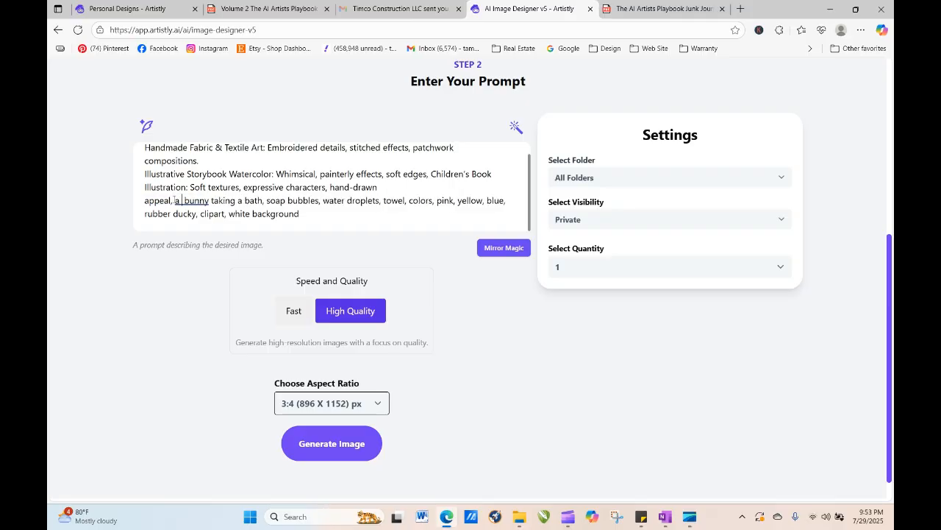
text(ute)
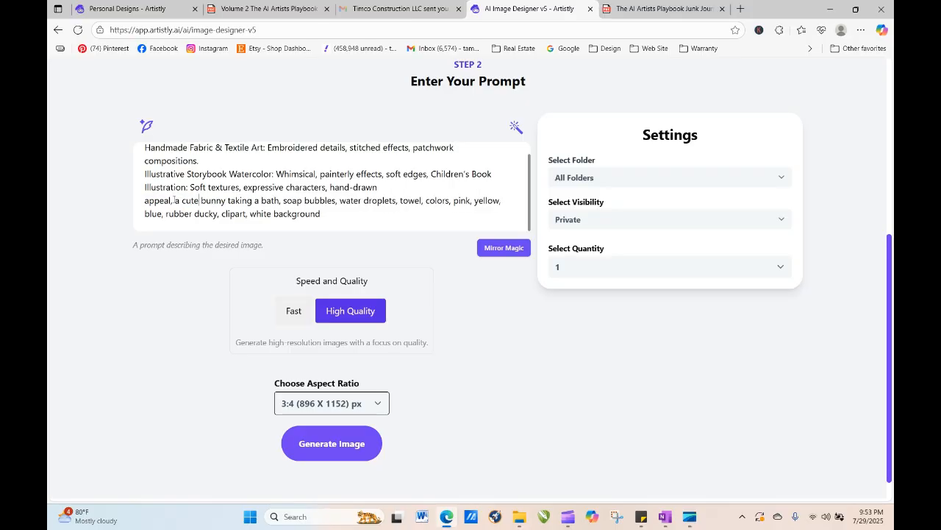
text( bunny with floppy)
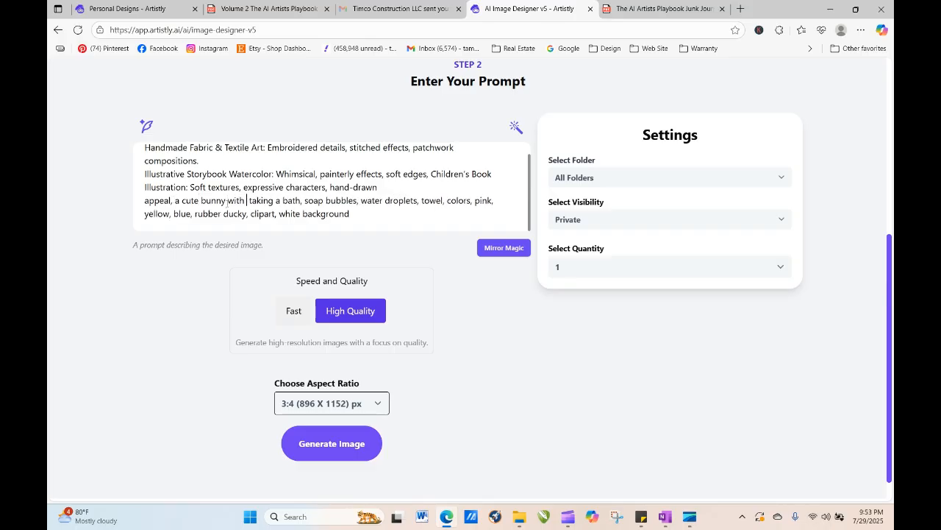
text( ears)
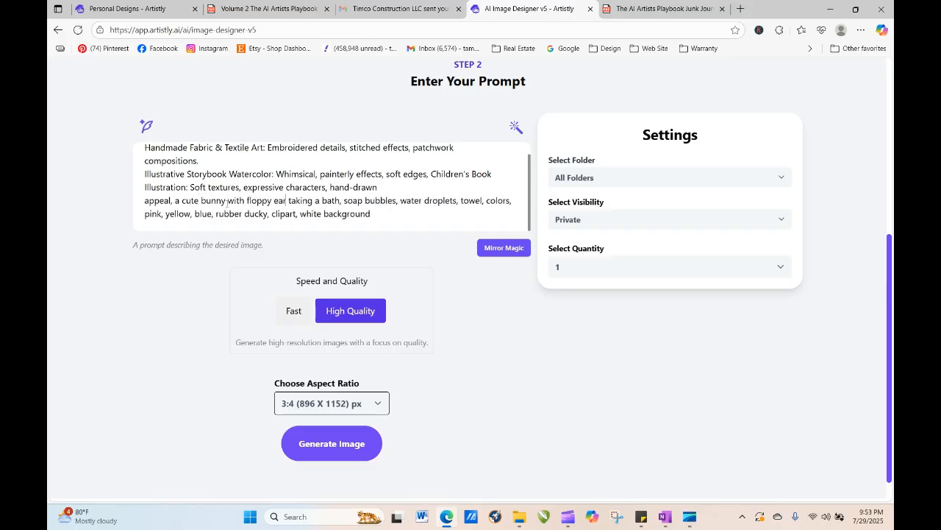
key(BackSpace)
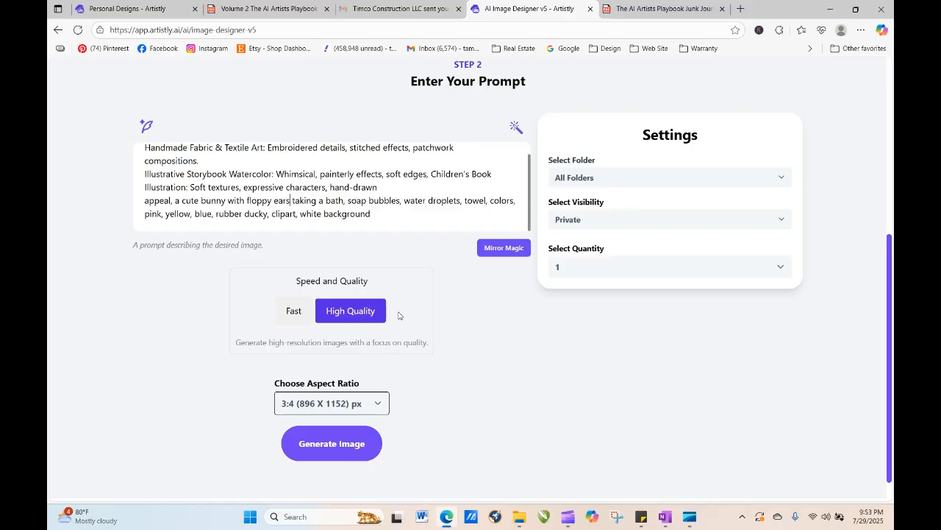
click(366, 458)
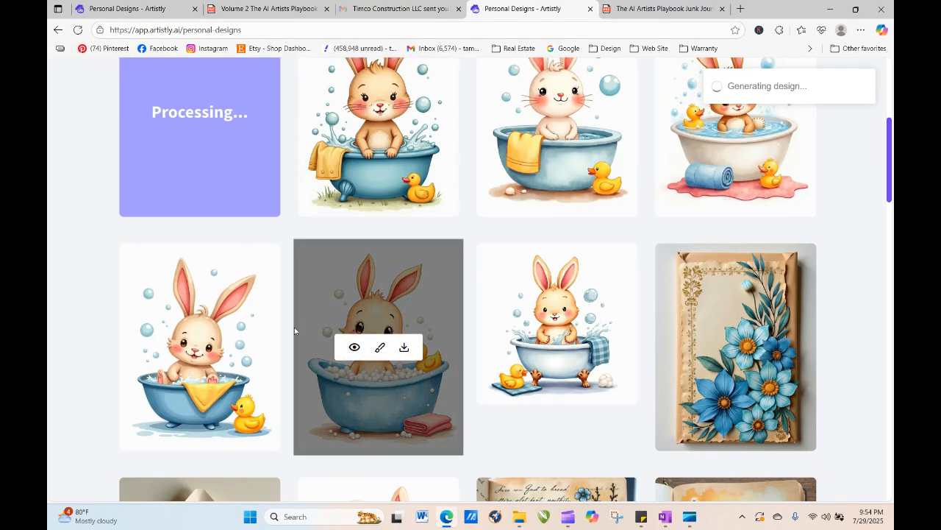
- Reload the personal designs page to check on the new image
scroll(890, 155, up, 3)
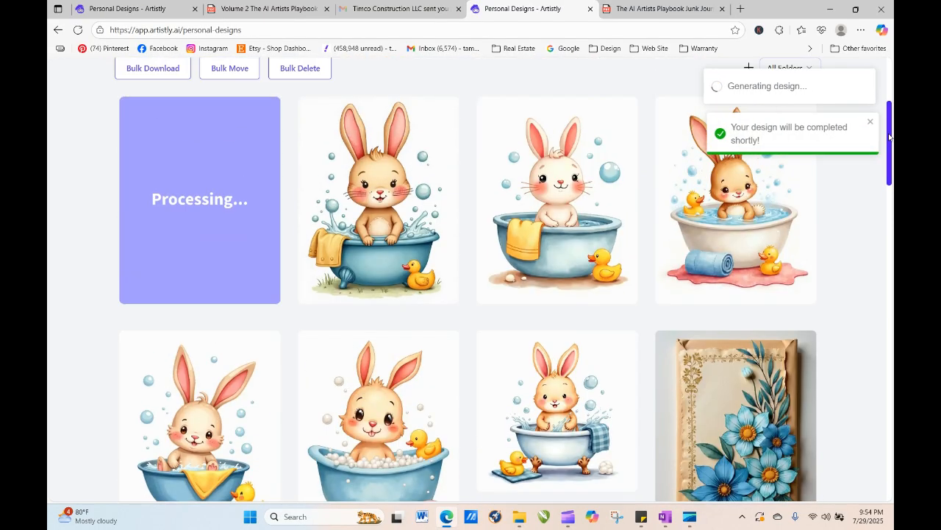
mouse_move(341, 279)
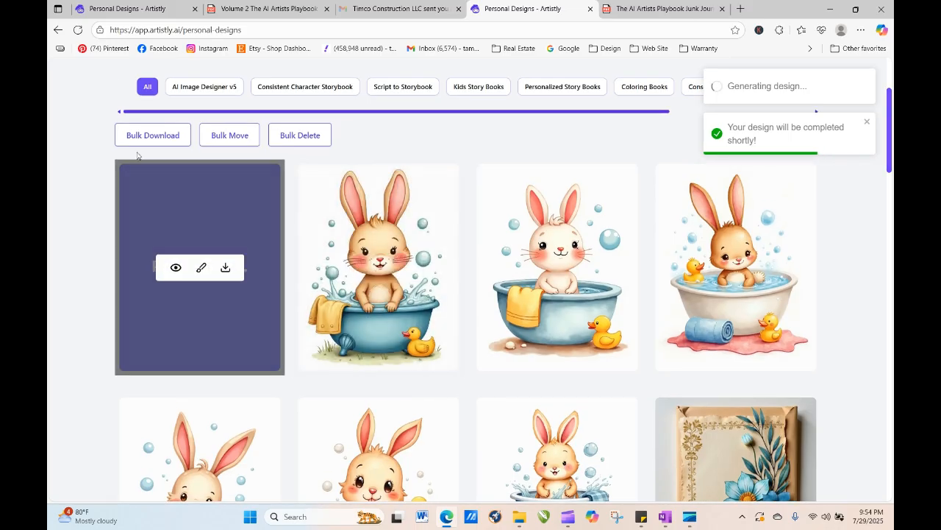
click(77, 30)
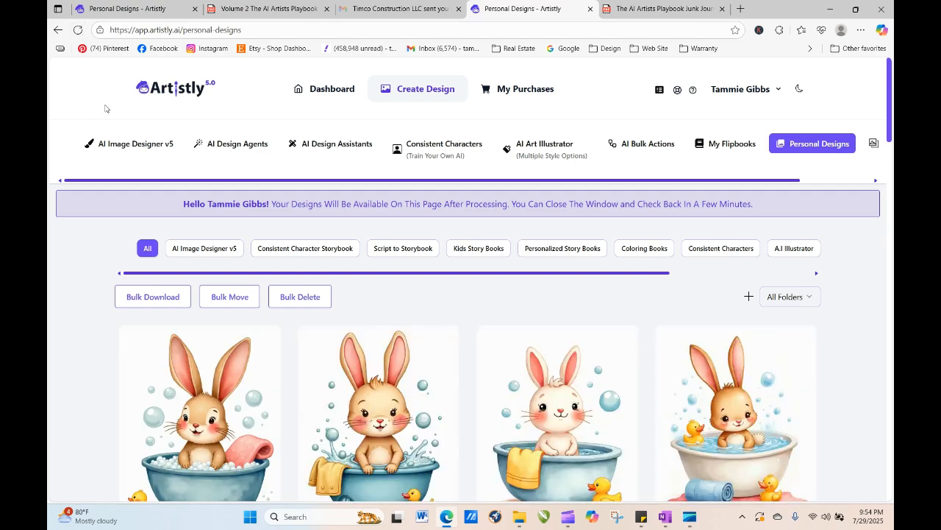
- Open the newest bunny design's details and regenerate it into the image designer
scroll(599, 249, down, 2)
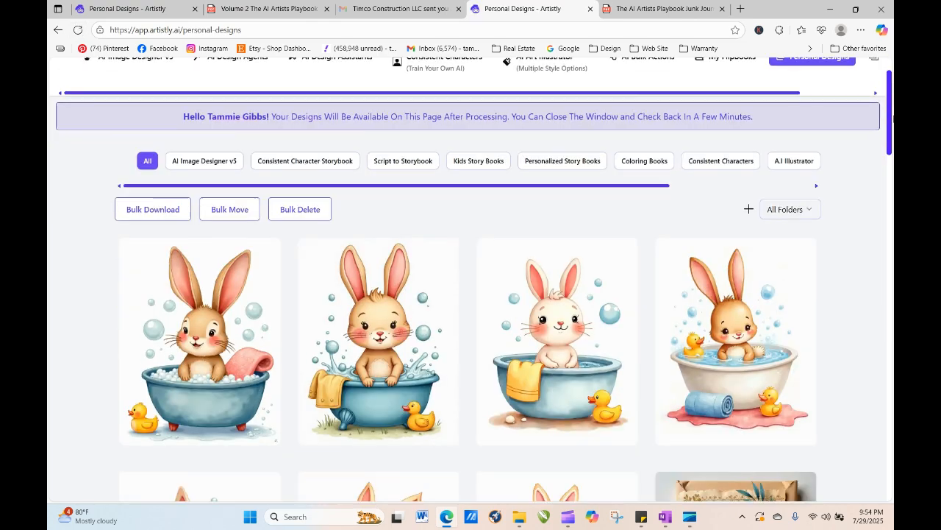
click(175, 278)
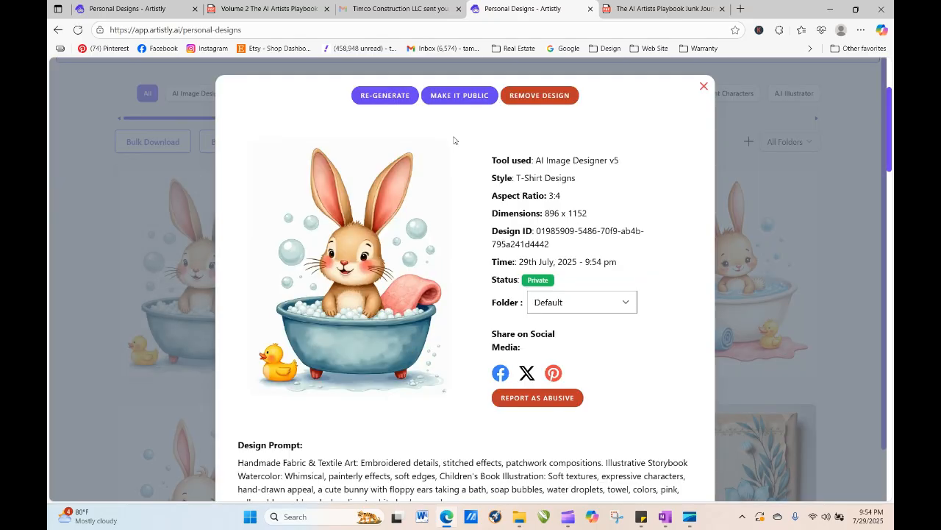
click(398, 95)
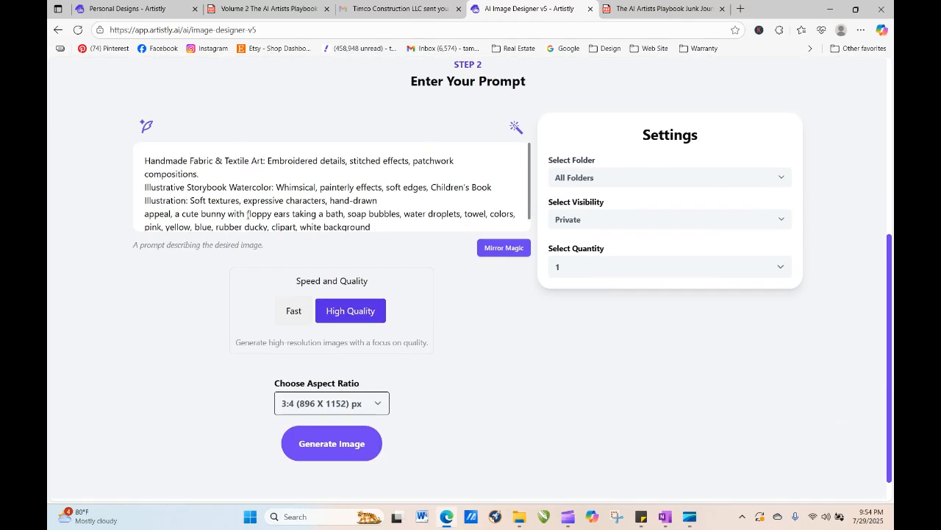
- Replace "floppy ears" with "his ears pointing down" in the prompt and generate the image
drag(248, 213, 292, 217)
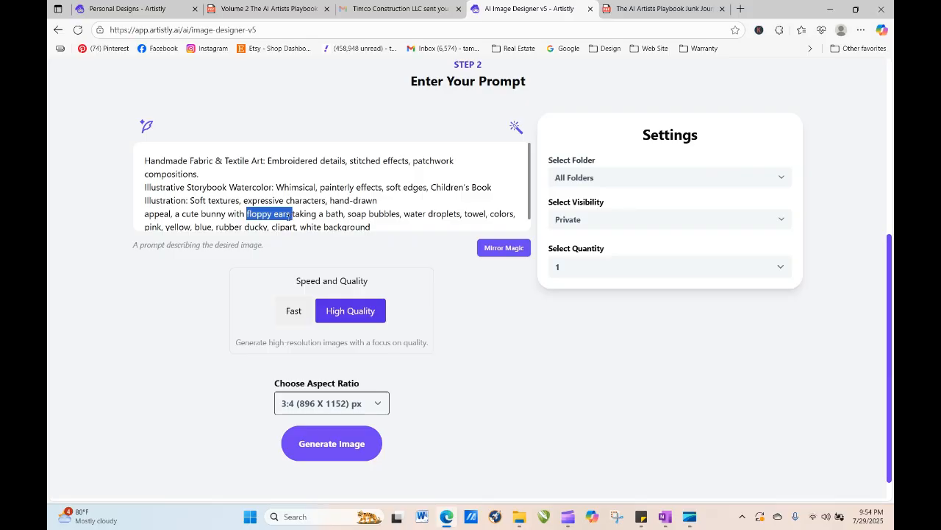
text(his ears)
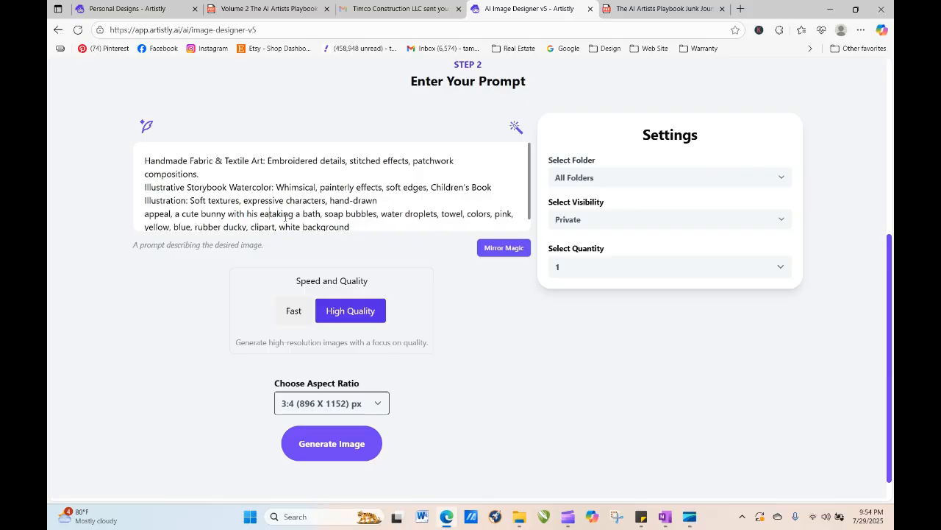
key(Delete)
text(sooin)
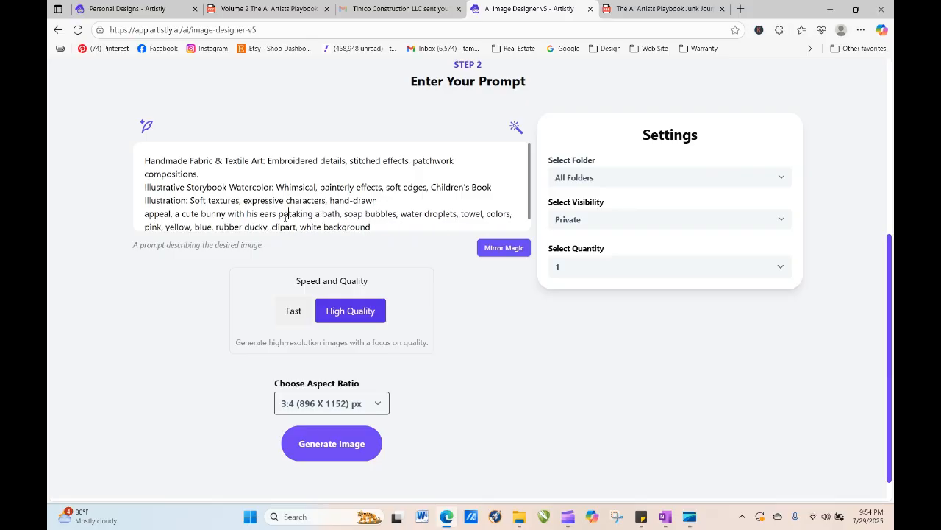
text(ting down)
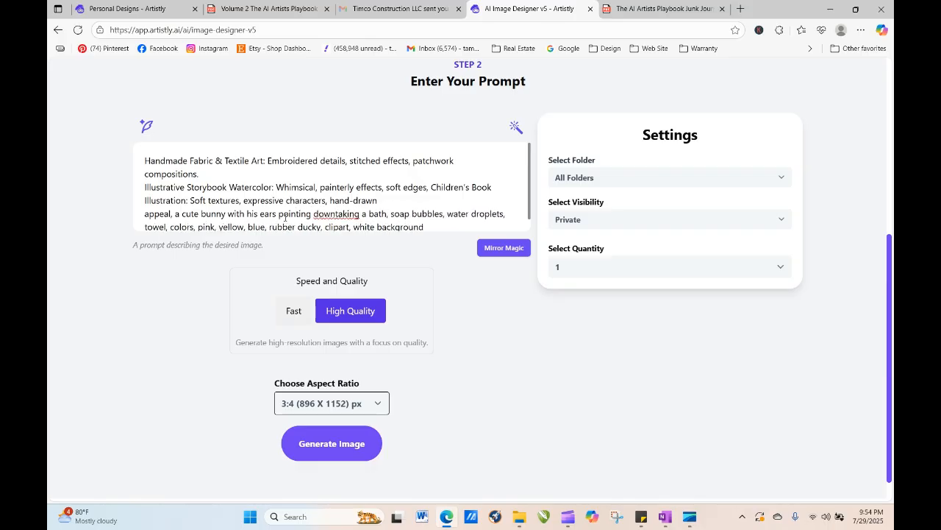
click(336, 450)
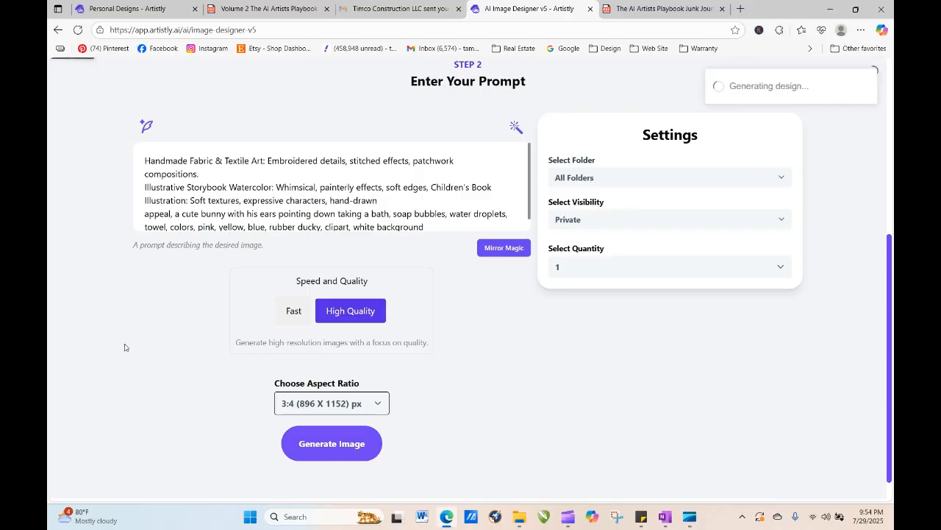
- Reload the personal designs page until the new bunny image finishes processing
click(77, 30)
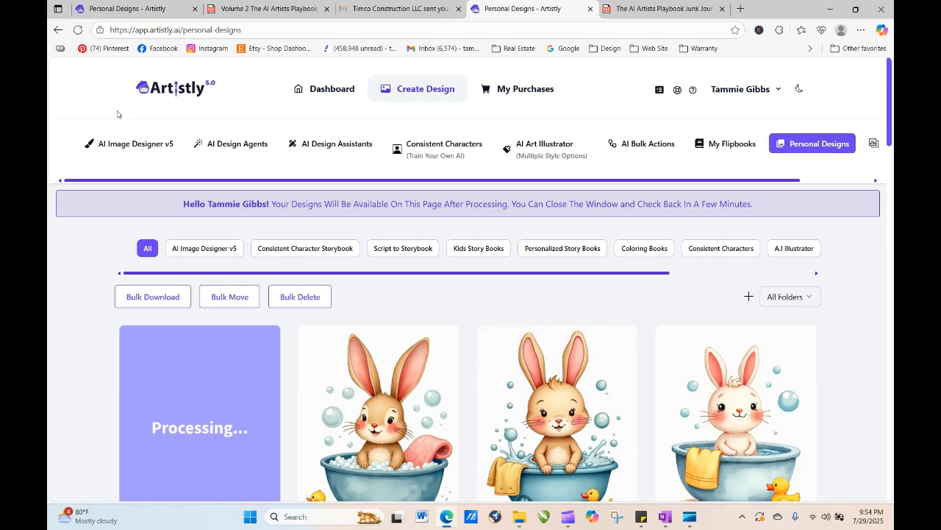
click(77, 30)
click(77, 30)
click(77, 30)
click(79, 32)
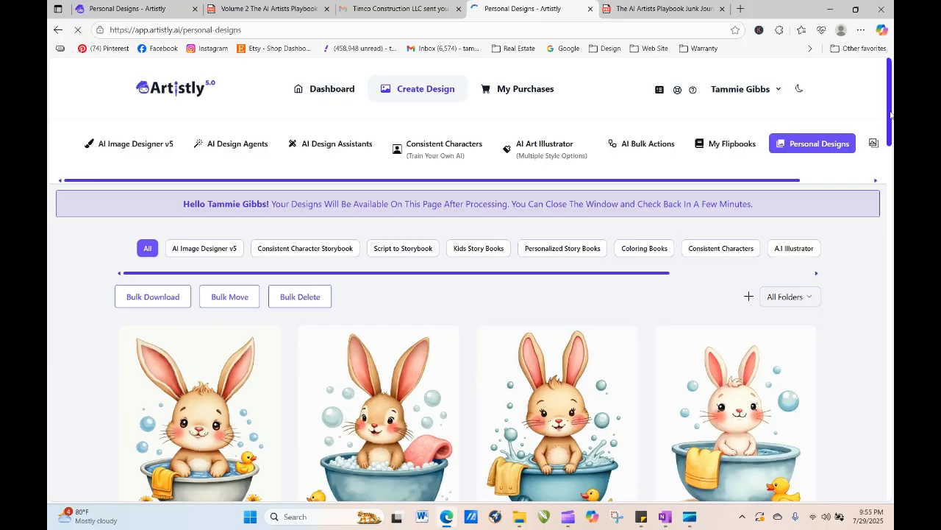
- Open the newest bunny design's details and send it back to the image designer for regeneration
scroll(890, 114, down, 3)
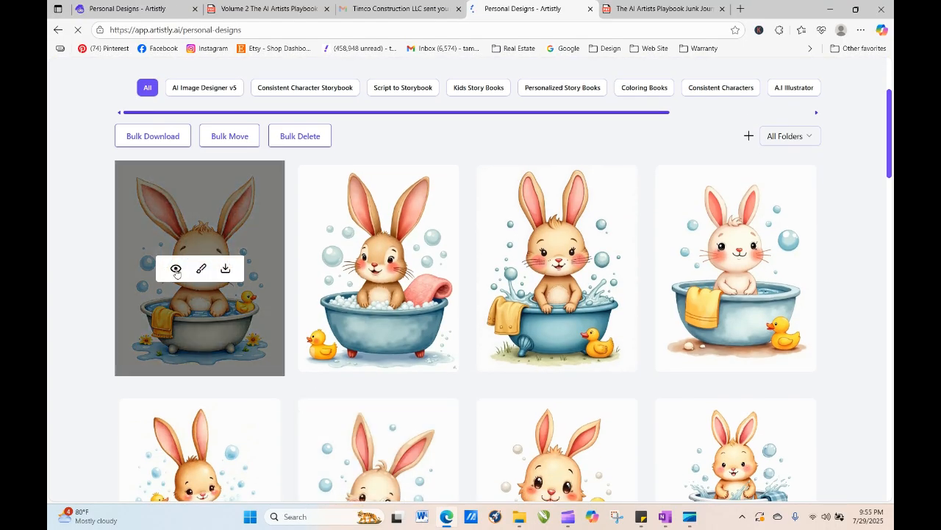
click(176, 270)
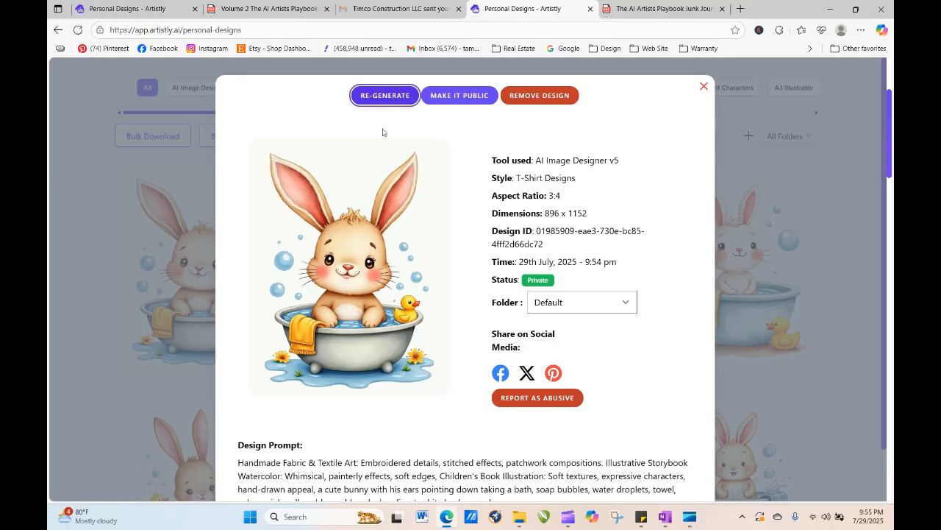
scroll(353, 276, down, 5)
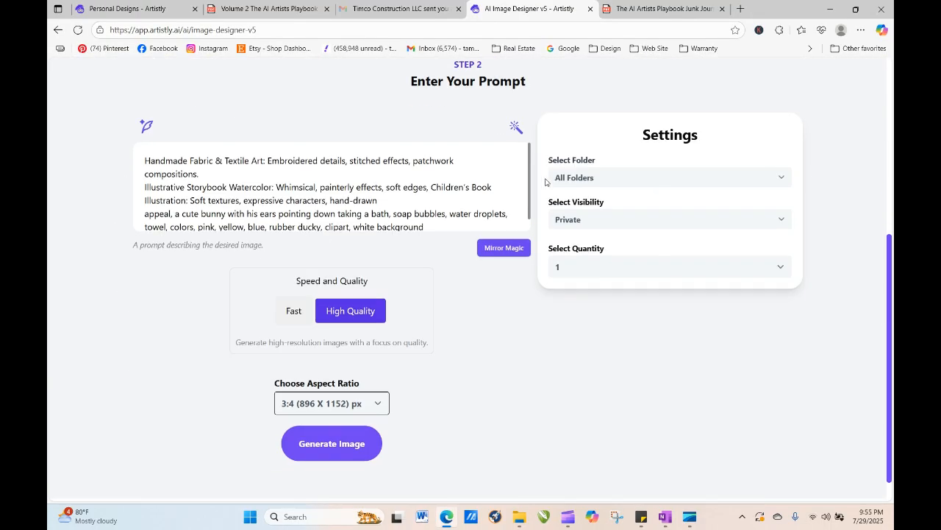
scroll(298, 203, down, 1)
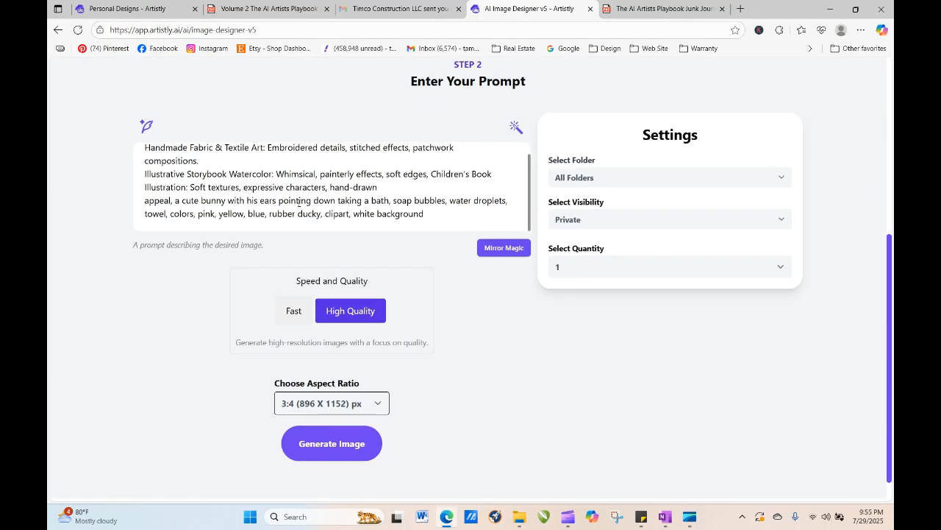
- Move "a cute bunny with his ears pointing down taking a bath," to follow "compositions" in the prompt and generate the image
mouse_move(176, 200)
mouse_down()
mouse_move(468, 197)
mouse_move(500, 200)
mouse_move(501, 213)
mouse_move(475, 200)
mouse_move(506, 200)
mouse_move(431, 213)
mouse_move(257, 200)
mouse_move(161, 213)
mouse_move(394, 191)
mouse_move(490, 200)
mouse_move(379, 190)
mouse_move(385, 200)
mouse_move(221, 163)
mouse_move(234, 163)
mouse_up()
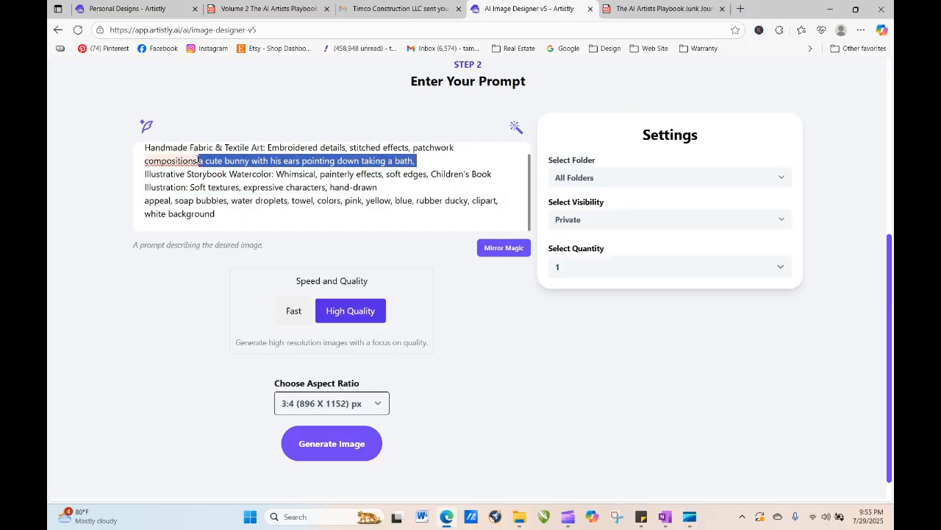
click(198, 160)
click(172, 203)
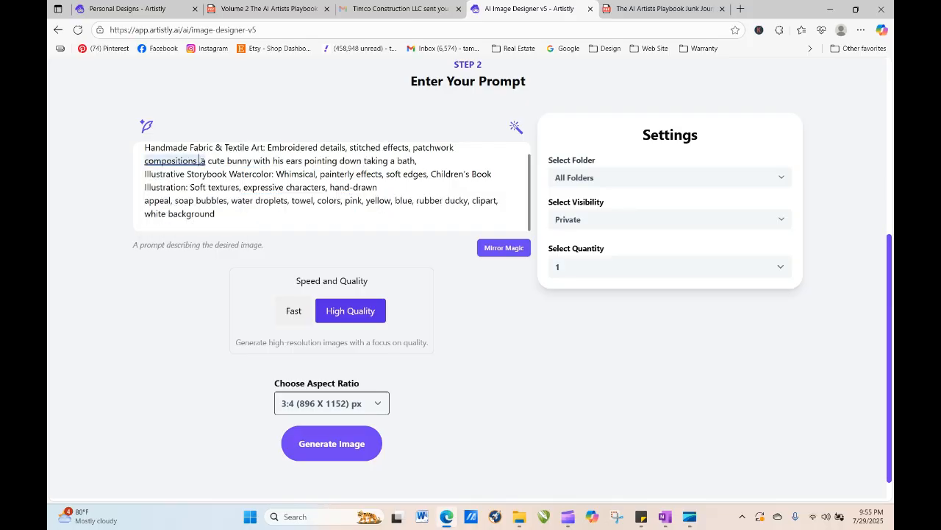
click(200, 160)
click(172, 204)
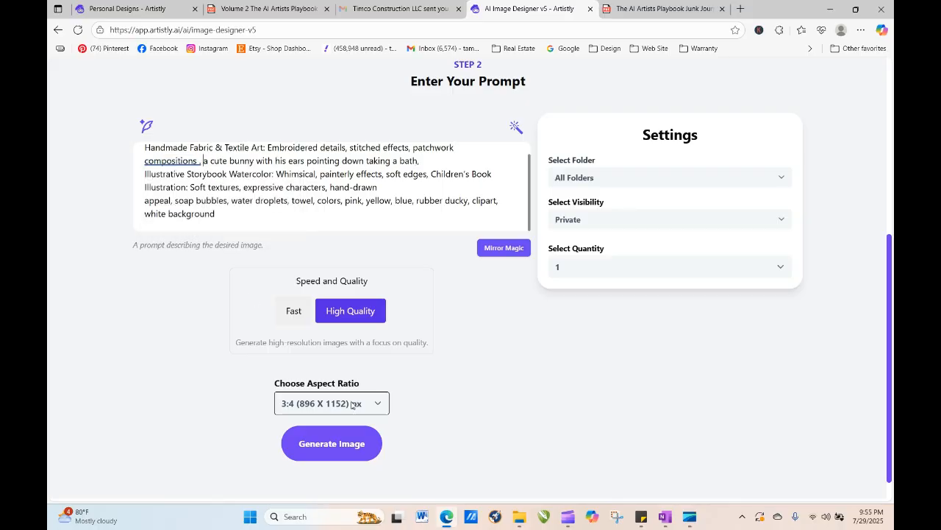
click(359, 442)
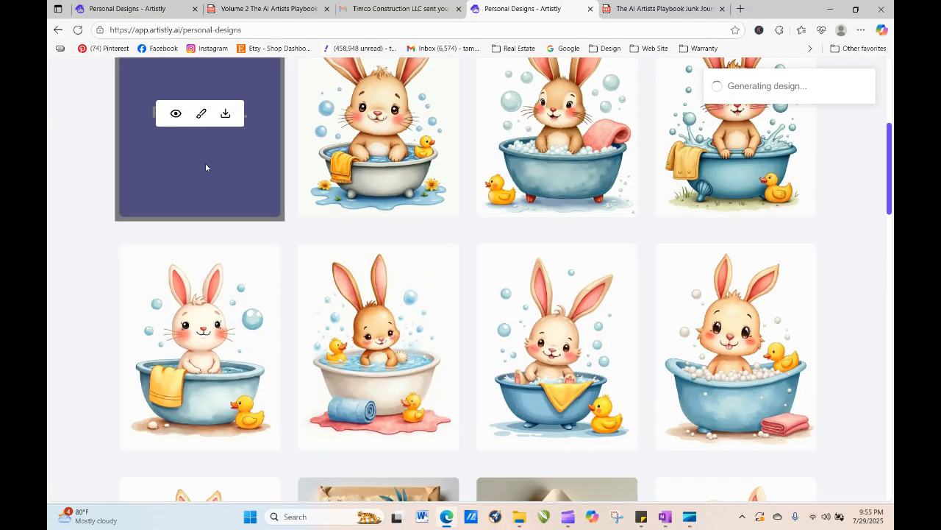
- Reload the personal designs page repeatedly to check the latest image's progress
click(77, 30)
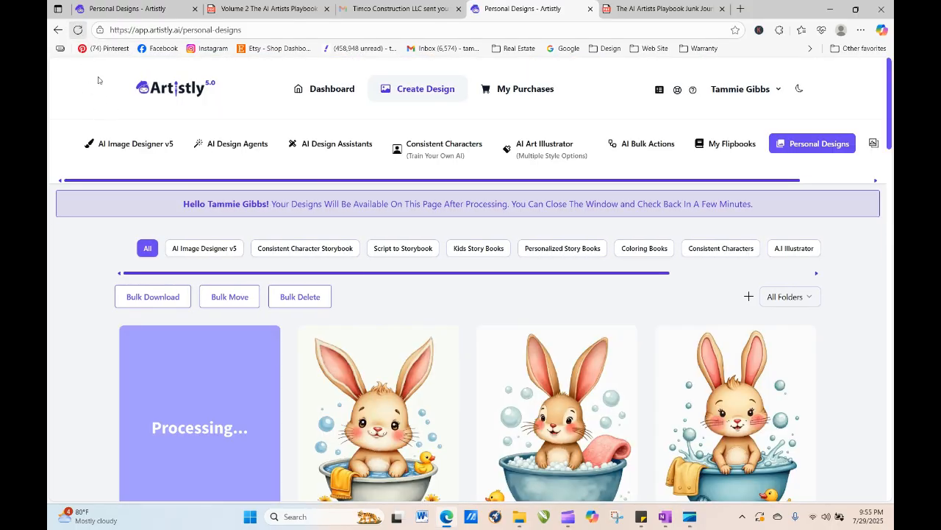
click(77, 30)
click(77, 30)
click(77, 31)
click(77, 30)
click(77, 30)
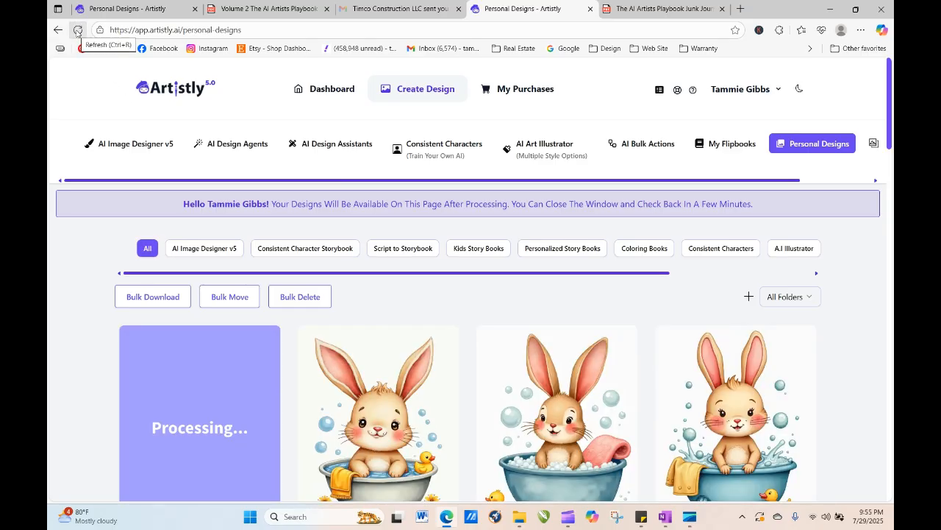
click(78, 30)
- Switch to the clipart playbook PDF and jump to the contents on page 6
click(253, 8)
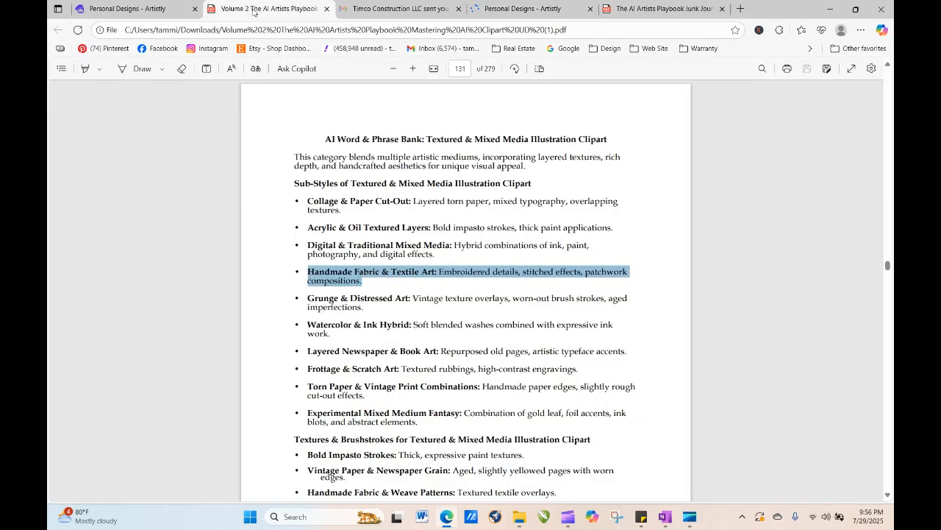
click(461, 68)
text(6)
key(Return)
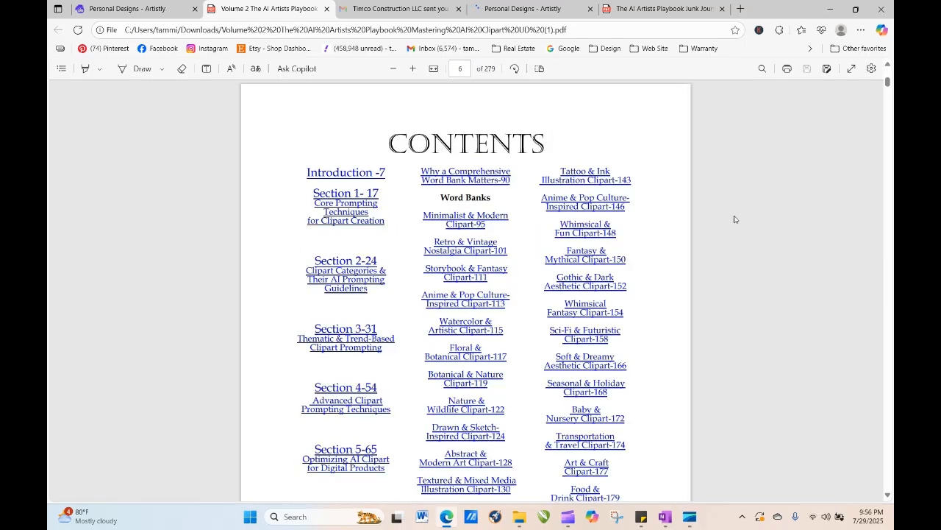
- Jump to the Nature & Wildlife Clipart section of the playbook and copy the Realistic Wildlife Illustration line
click(470, 406)
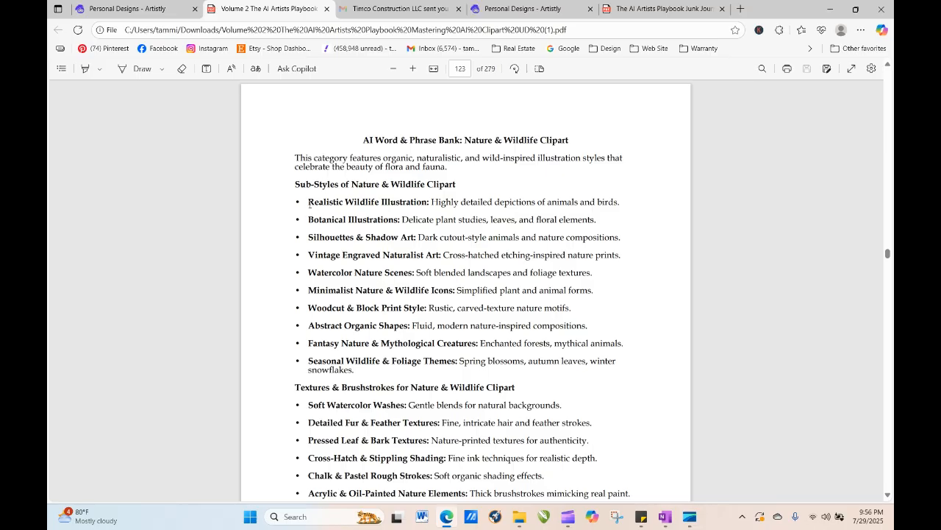
drag(309, 203, 622, 203)
right_click(616, 207)
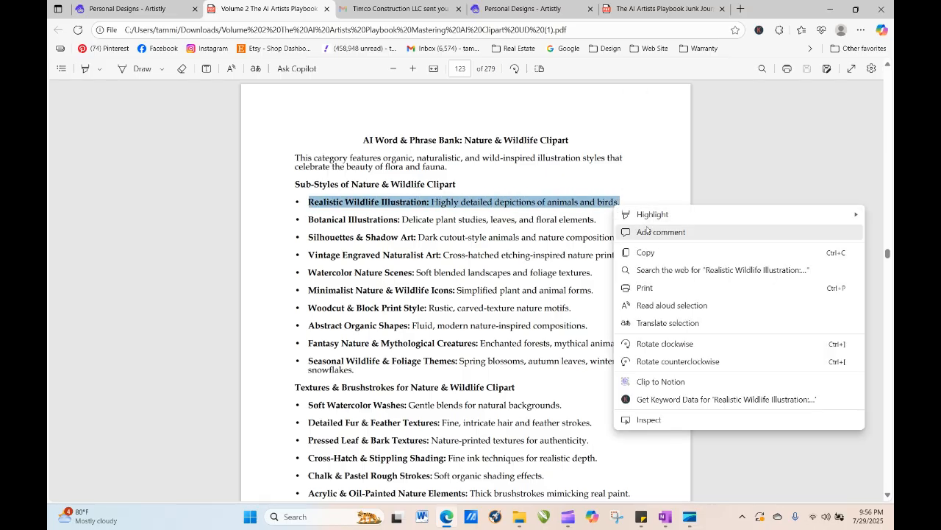
click(652, 253)
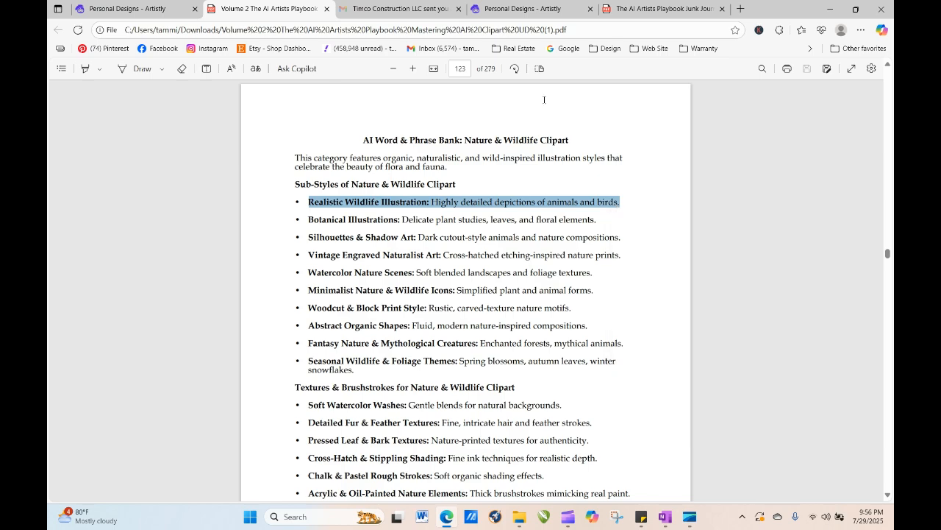
- Return to the personal designs, open the latest bunny design and send it to the image designer for regeneration
click(470, 9)
mouse_move(125, 468)
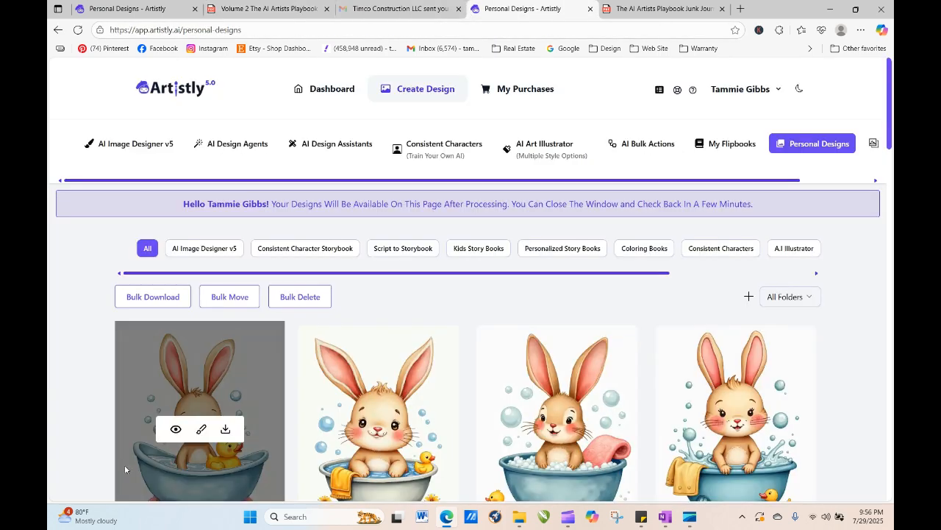
click(174, 429)
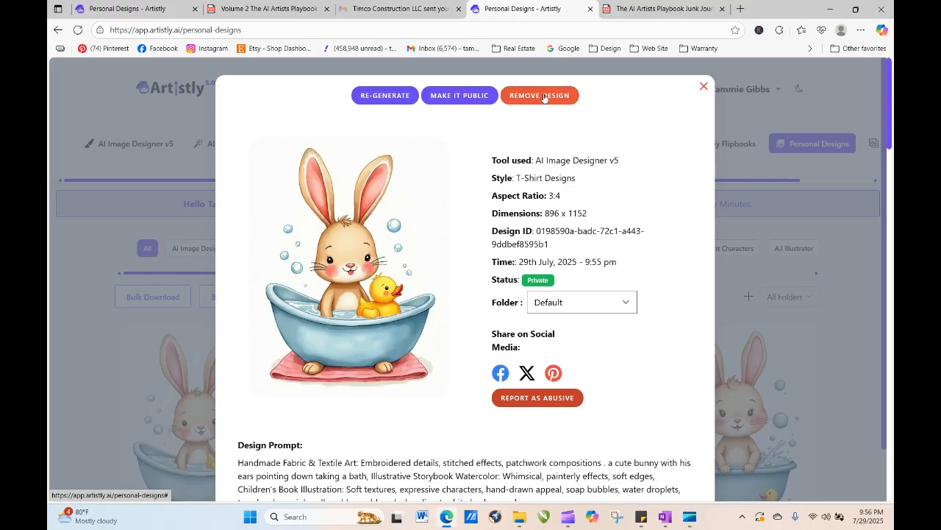
click(401, 97)
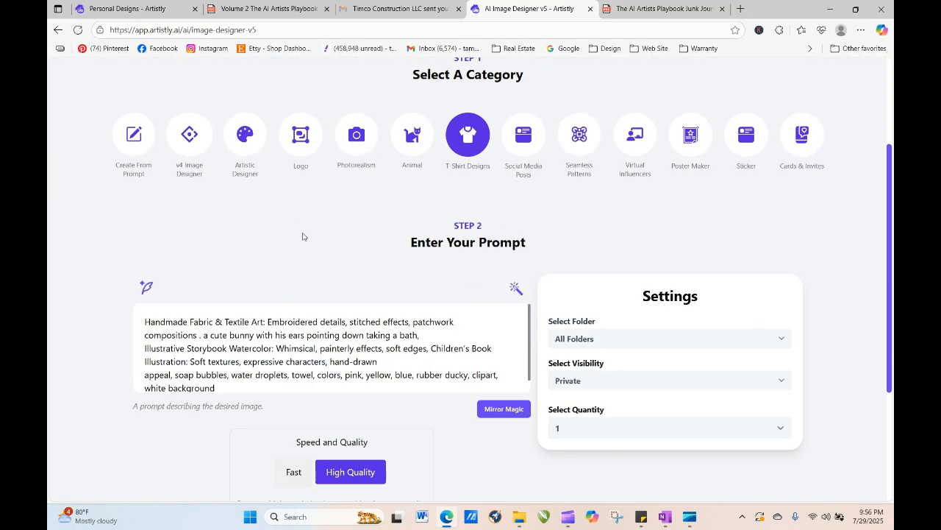
- Delete the Handmade Fabric & Textile Art phrase from the prompt and insert "little" after "a cute"
scroll(304, 237, down, 3)
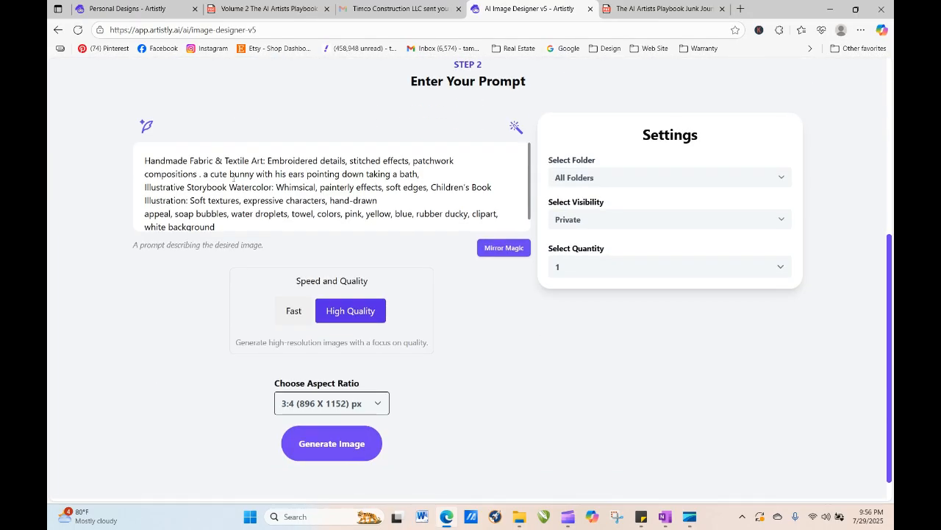
drag(142, 160, 205, 176)
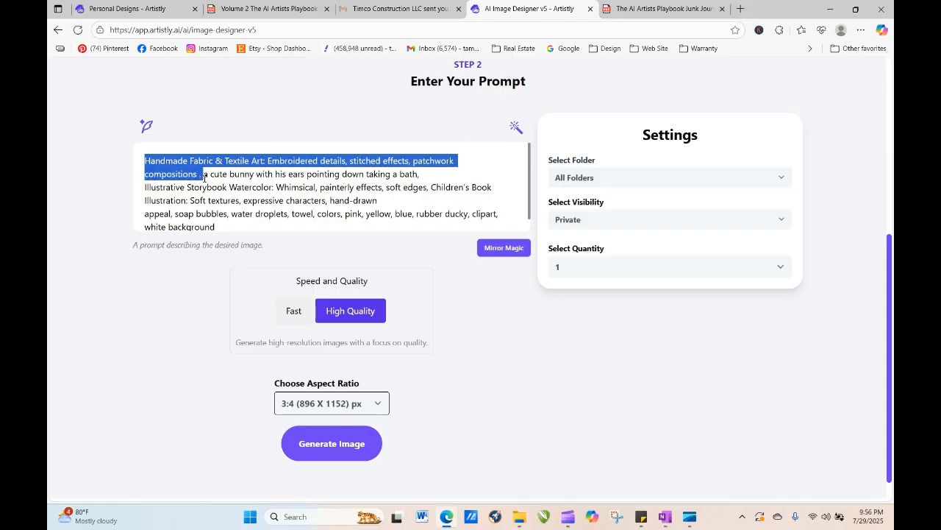
key(BackSpace)
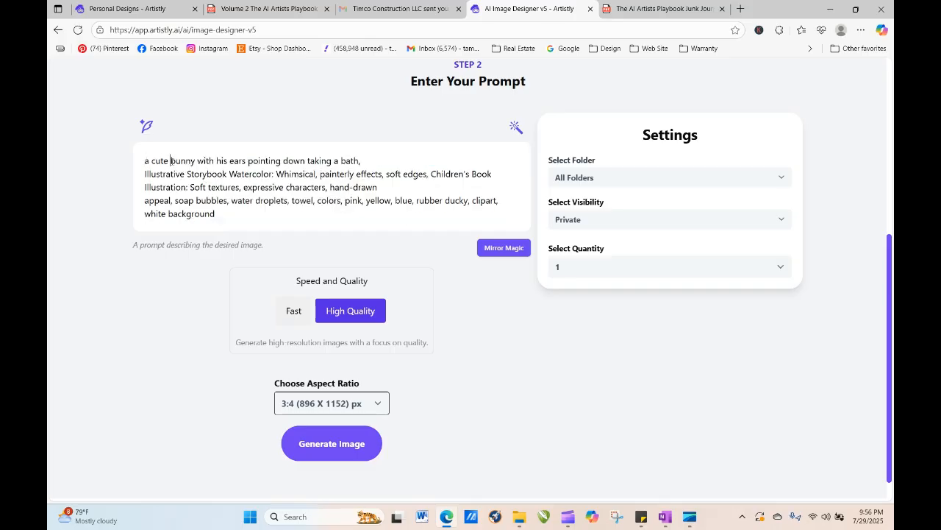
text(littl)
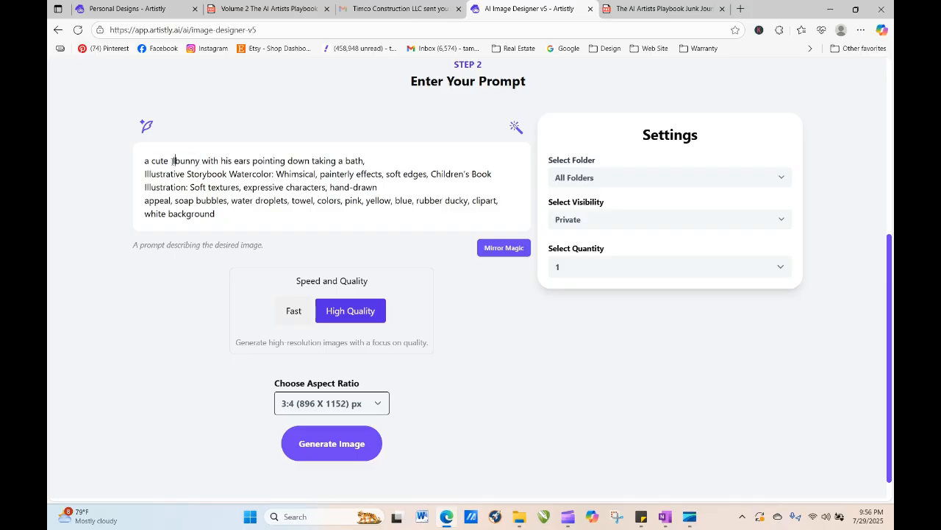
text(e)
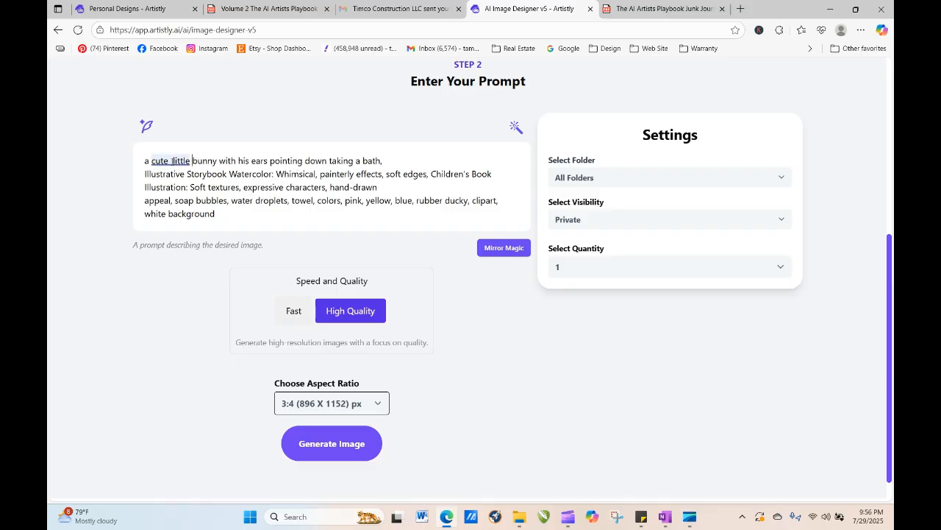
- Paste the Realistic Wildlife Illustration phrase at the start of the prompt and remove "animals and birds" from it
right_click(146, 162)
click(177, 269)
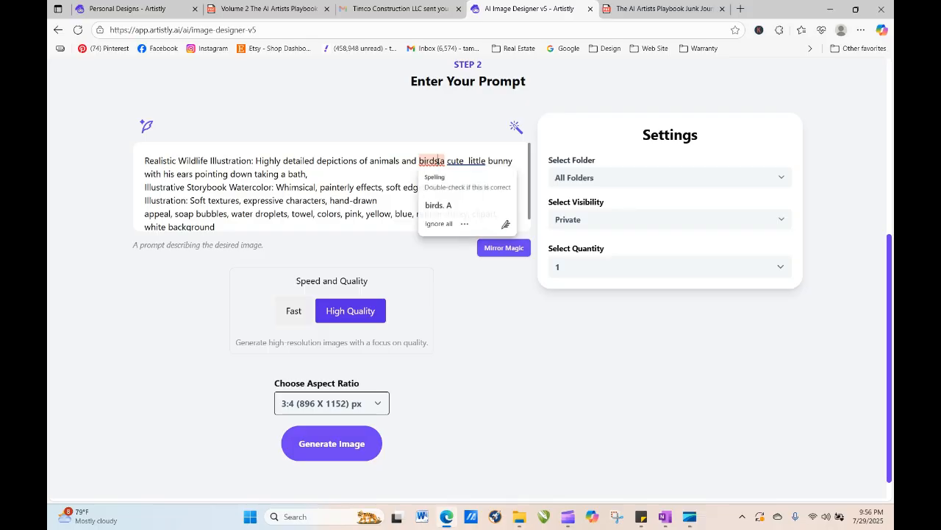
double_click(442, 160)
drag(442, 160, 388, 162)
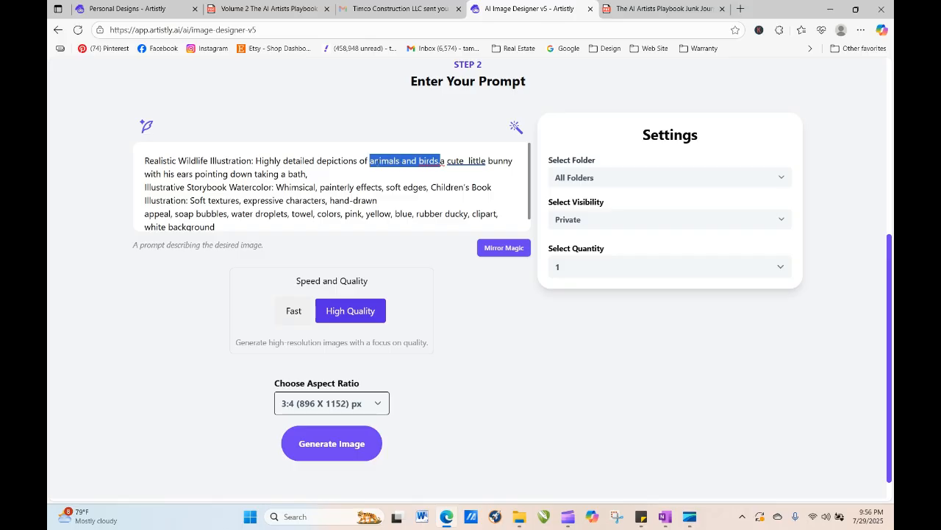
key(BackSpace)
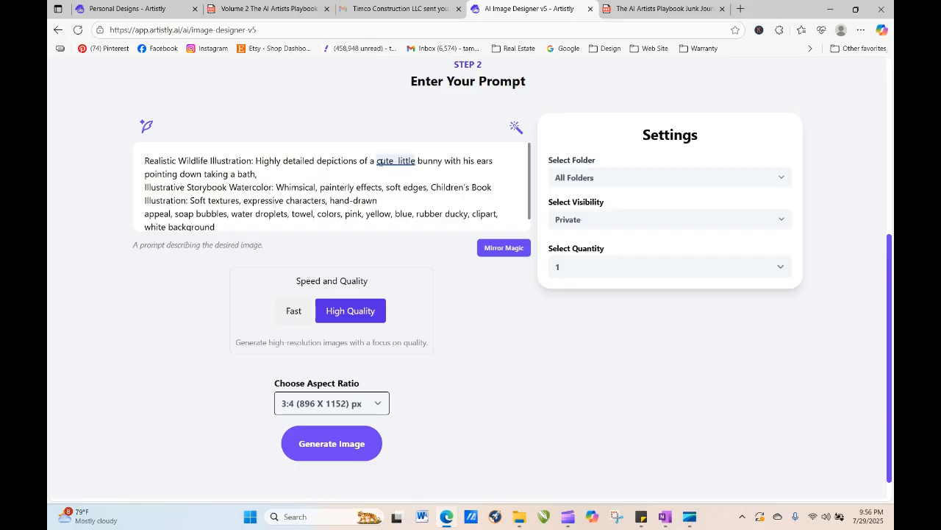
- Accept the spelling suggestion for "cute little" and generate the image
click(398, 168)
click(395, 204)
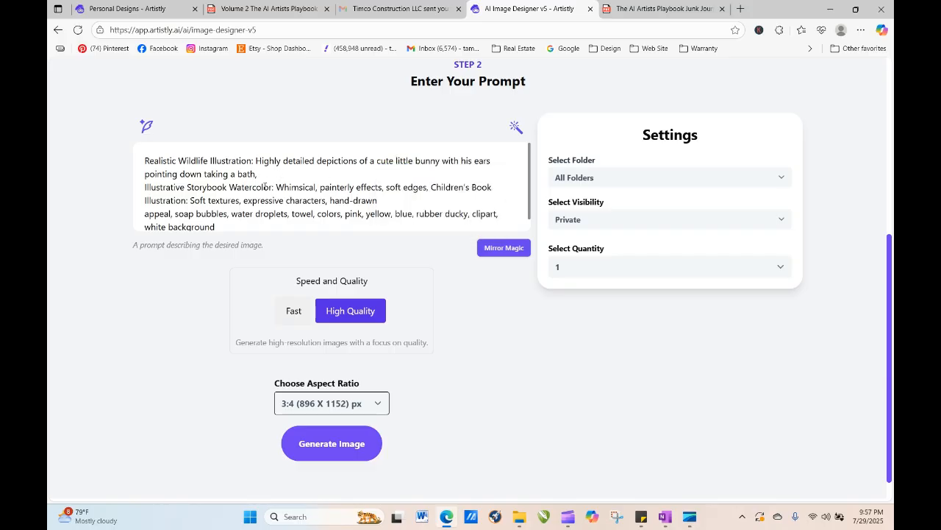
click(353, 446)
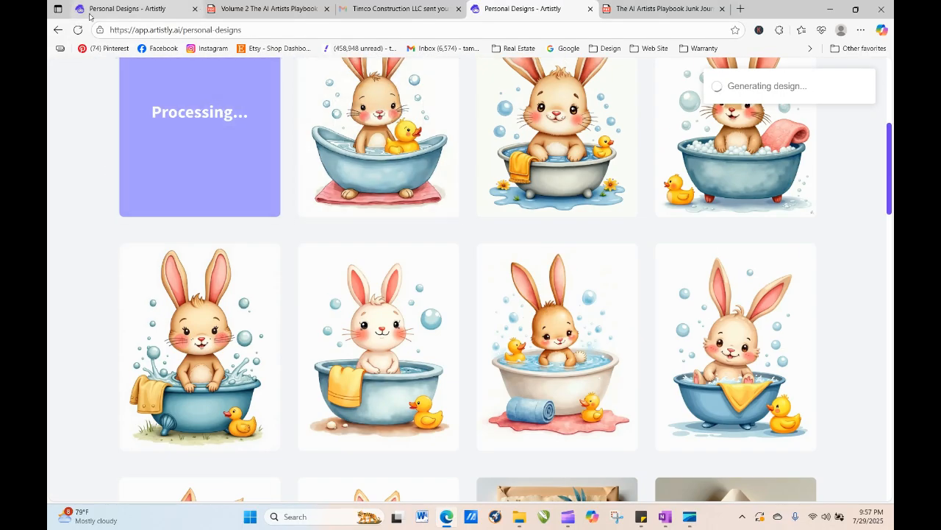
- Reload the personal designs page repeatedly to check the new image's progress
click(77, 32)
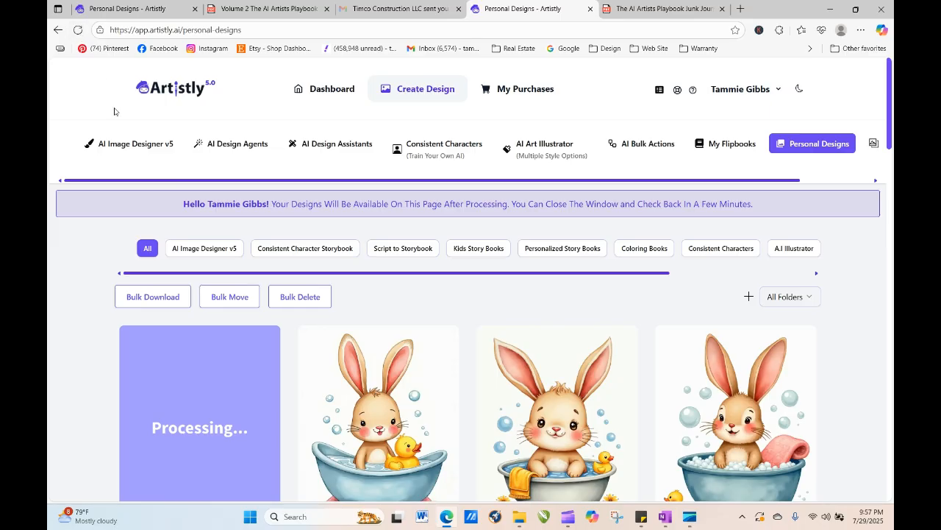
click(78, 30)
click(78, 30)
click(78, 30)
click(78, 31)
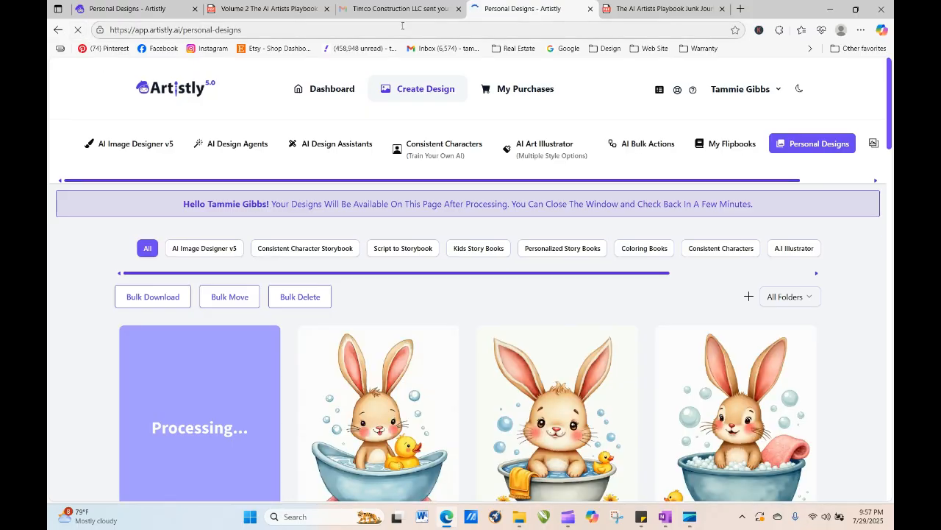
- Load older personal designs to find the cowgirl illustration and send it to the image designer for regeneration
drag(889, 85, 887, 246)
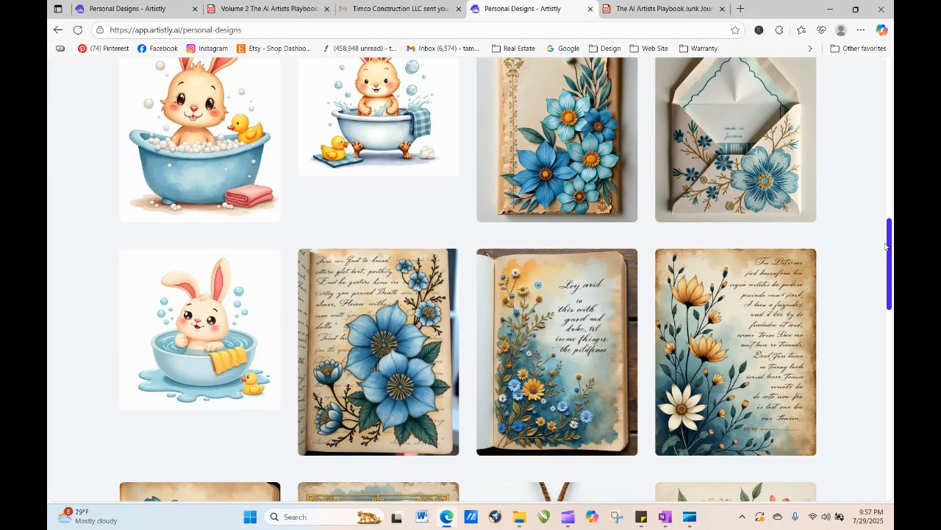
scroll(568, 491, down, 12)
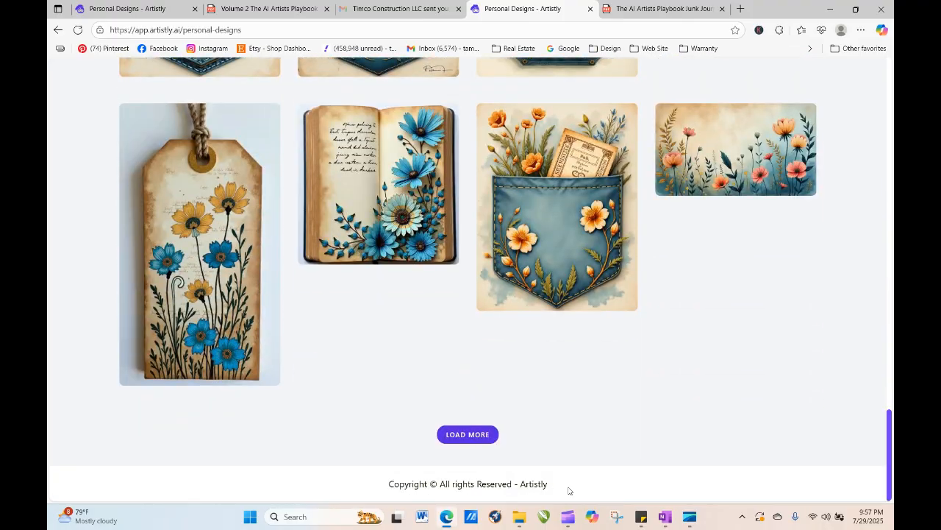
click(492, 439)
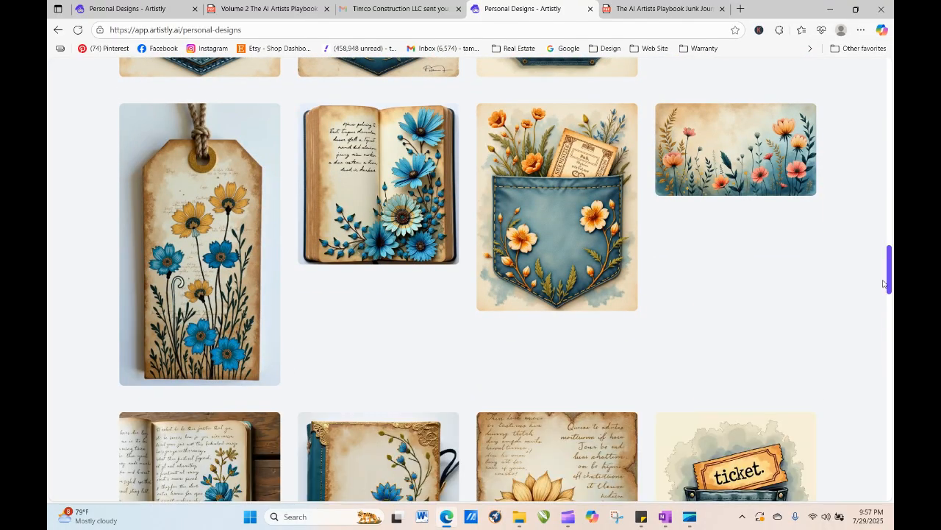
drag(884, 284, 888, 479)
click(478, 437)
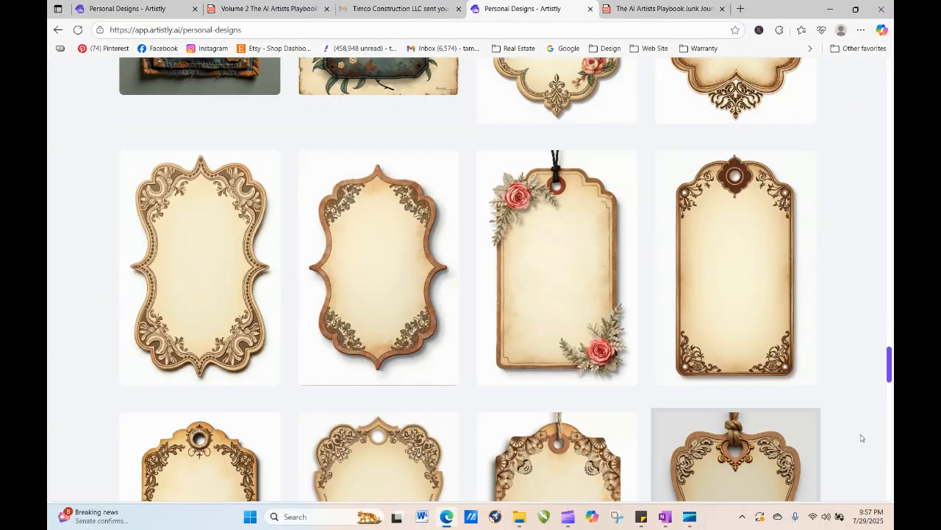
drag(889, 368, 889, 485)
click(480, 437)
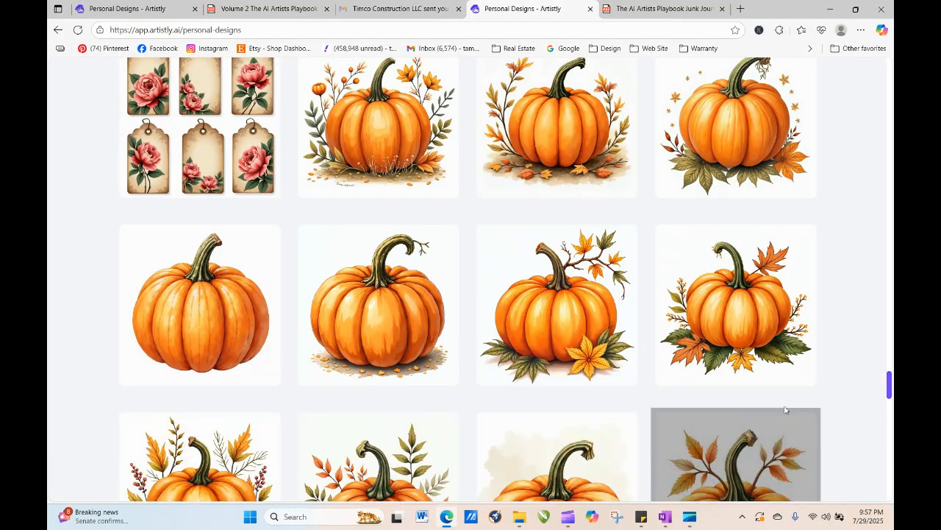
drag(890, 384, 889, 419)
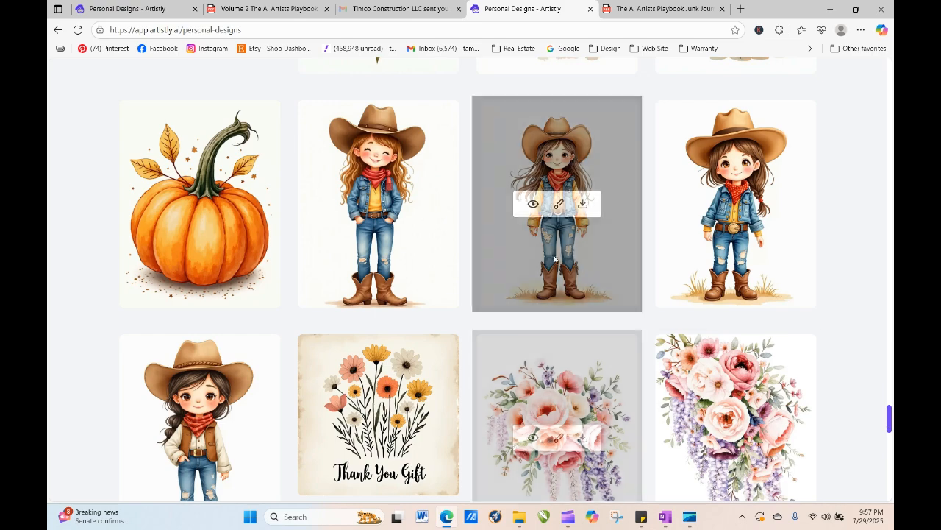
click(357, 205)
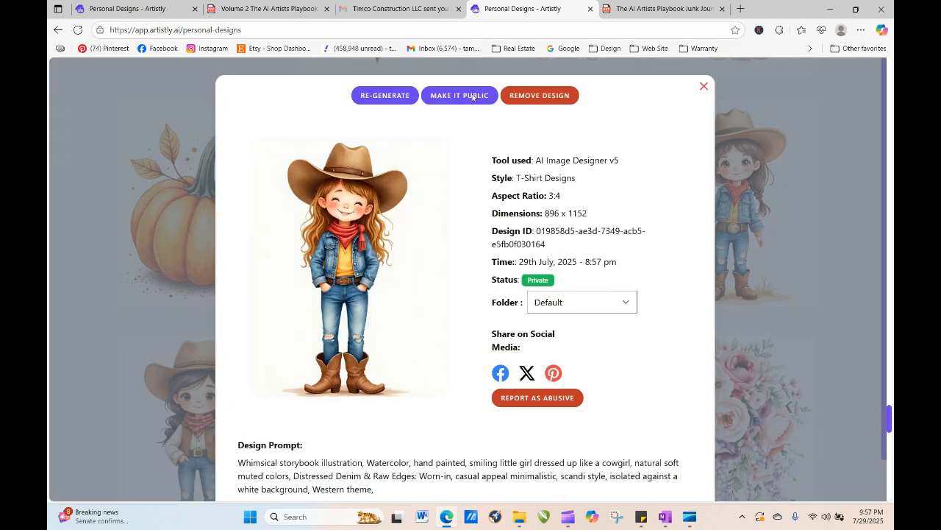
click(372, 96)
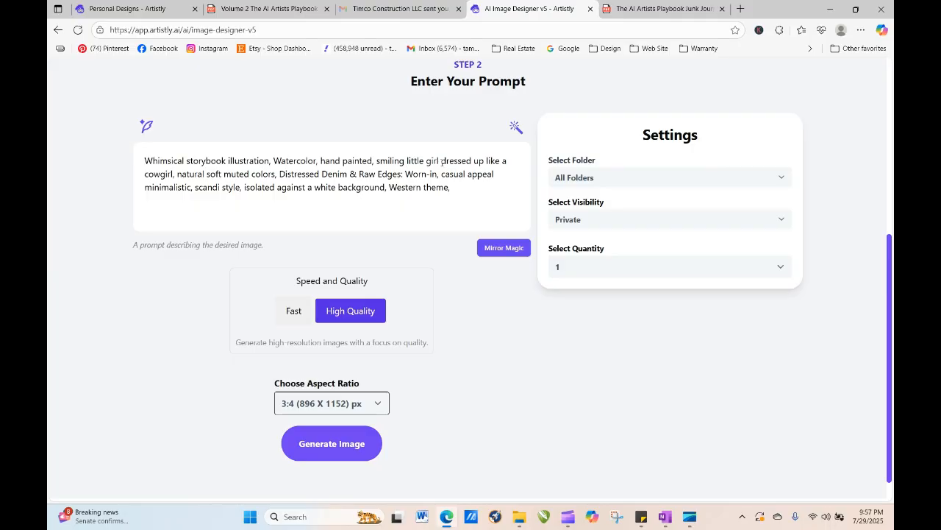
- Replace "girl" with "bunny" in the cowgirl prompt and generate the image
drag(441, 160, 426, 160)
text(bunny)
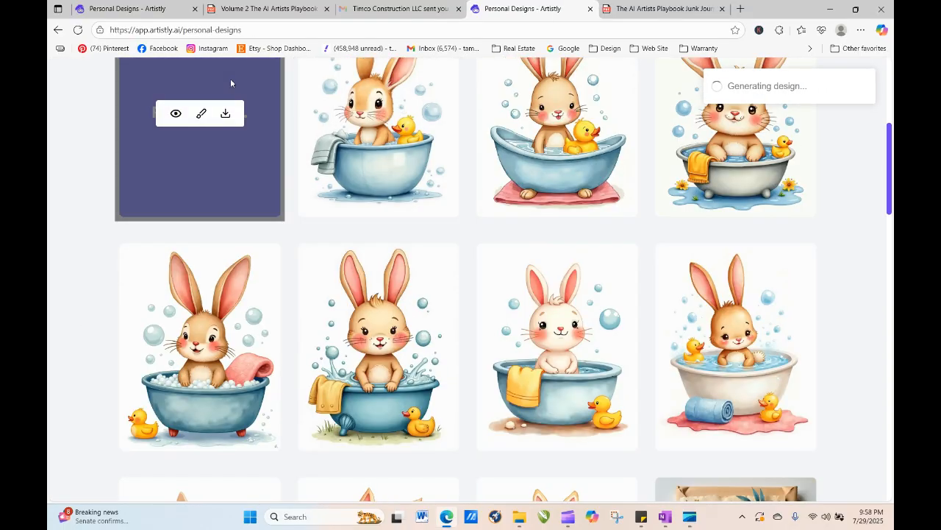
- Open the Realistic Wildlife bunny design and send it back to the image designer for regeneration
click(354, 113)
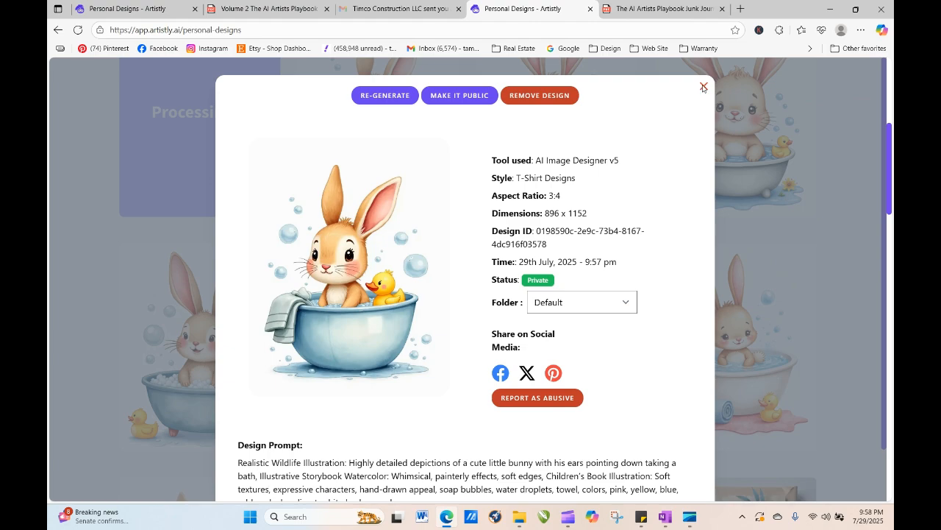
click(385, 95)
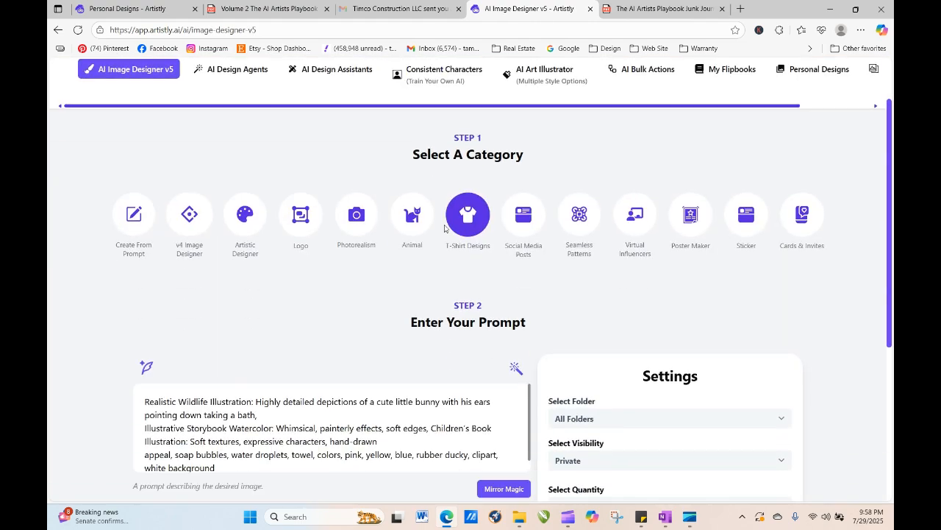
- Remove the Illustrative Storybook Watercolor and Children's Book Illustration phrases, join the prompt into one paragraph, and generate
scroll(357, 200, down, 3)
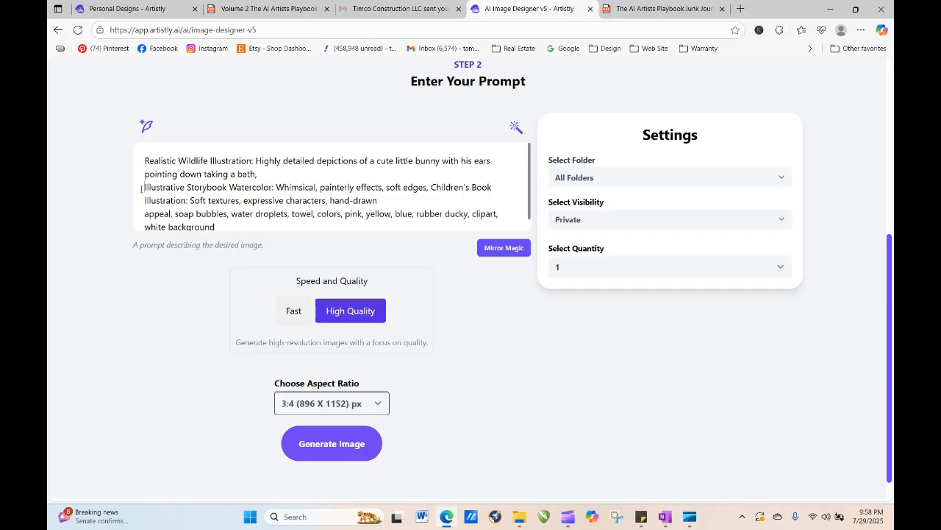
mouse_move(142, 188)
mouse_down()
mouse_move(422, 174)
mouse_move(437, 186)
mouse_move(494, 189)
mouse_move(501, 201)
mouse_move(255, 207)
mouse_move(388, 200)
mouse_move(328, 200)
mouse_up()
key(BackSpace)
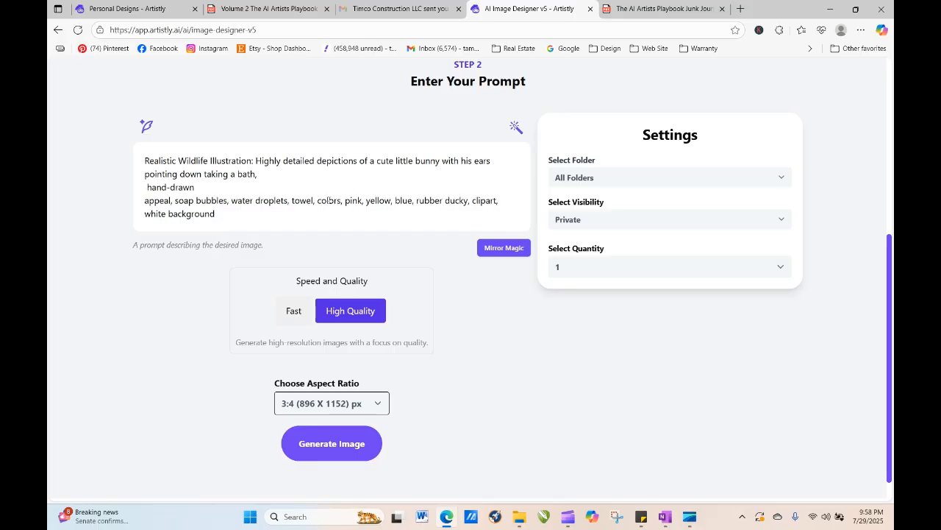
key(BackSpace)
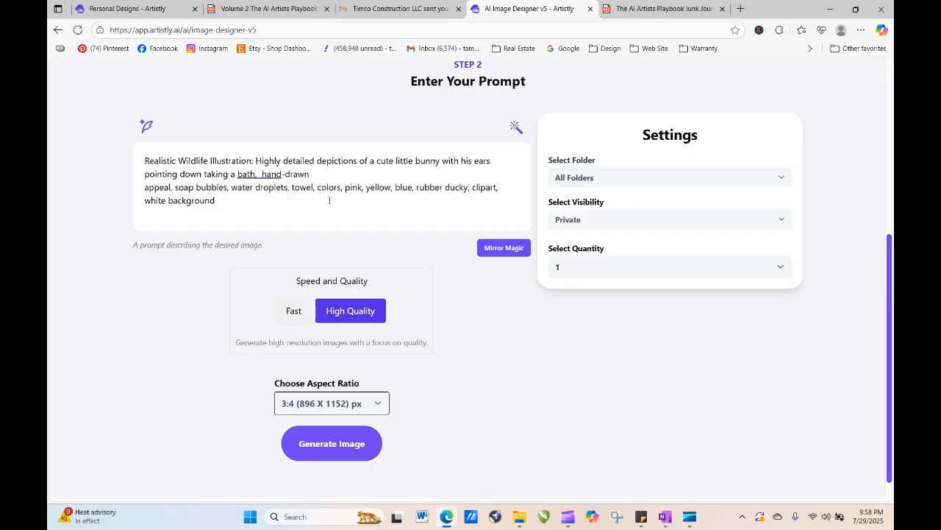
key(BackSpace)
key(Delete)
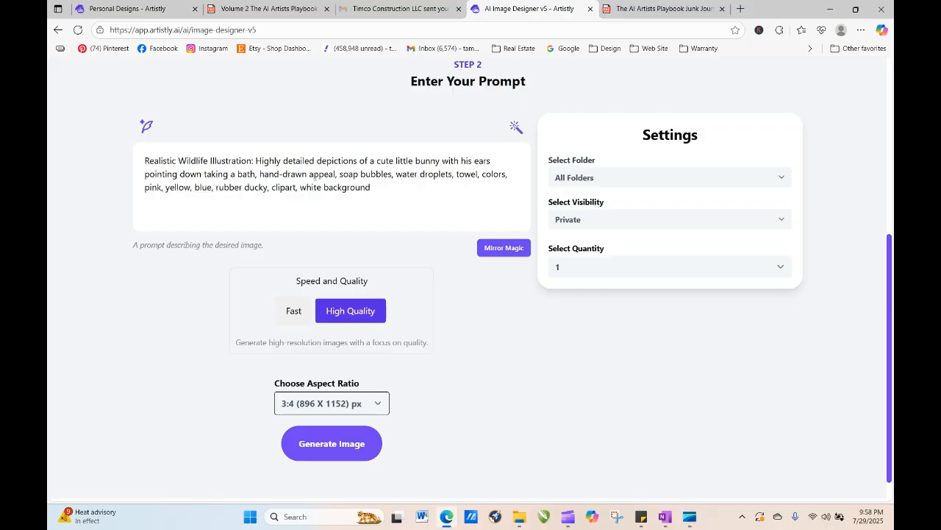
click(351, 450)
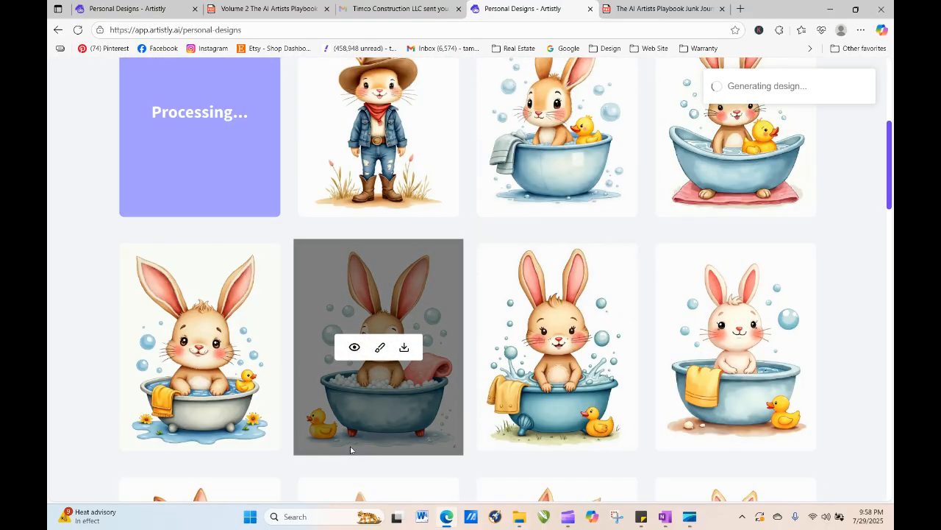
- Open the cowboy bunny design's details
click(354, 111)
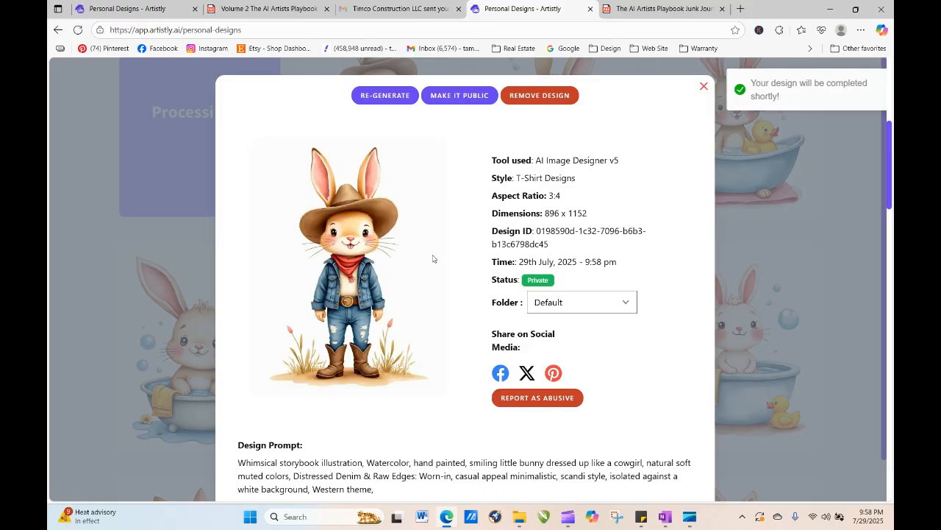
- Regenerate the cowboy bunny design, adding "wearing a denim skirt and pink gingham bandana" after "cowgirl" in the prompt, and generate the image
click(385, 98)
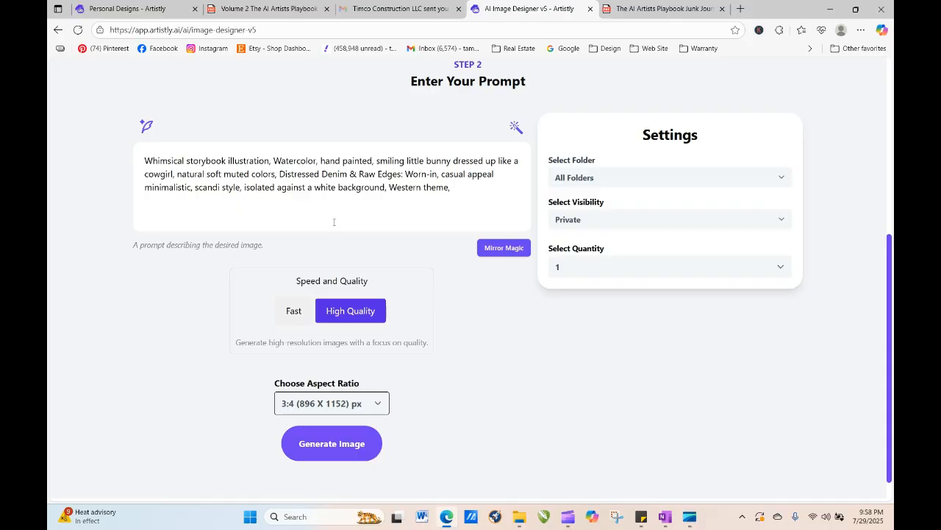
click(333, 220)
click(172, 174)
text(wearing a)
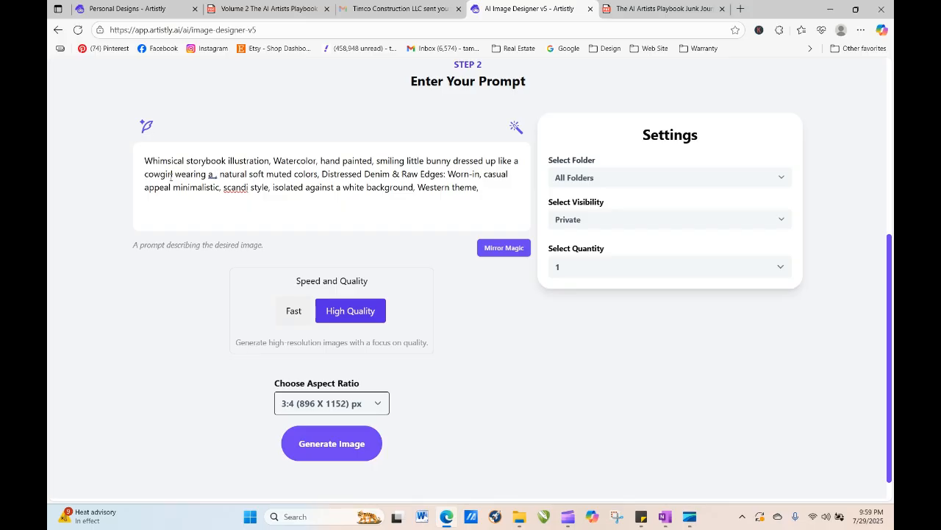
text( deni)
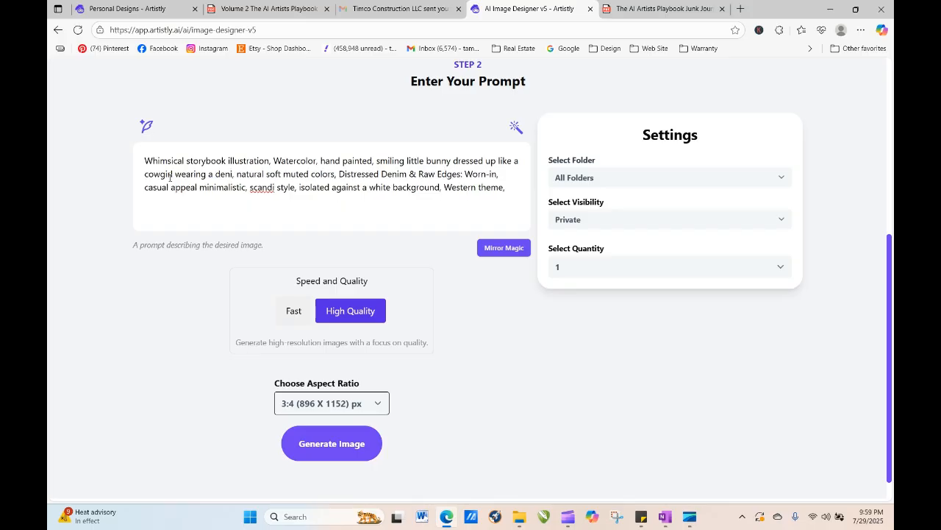
text(m skir)
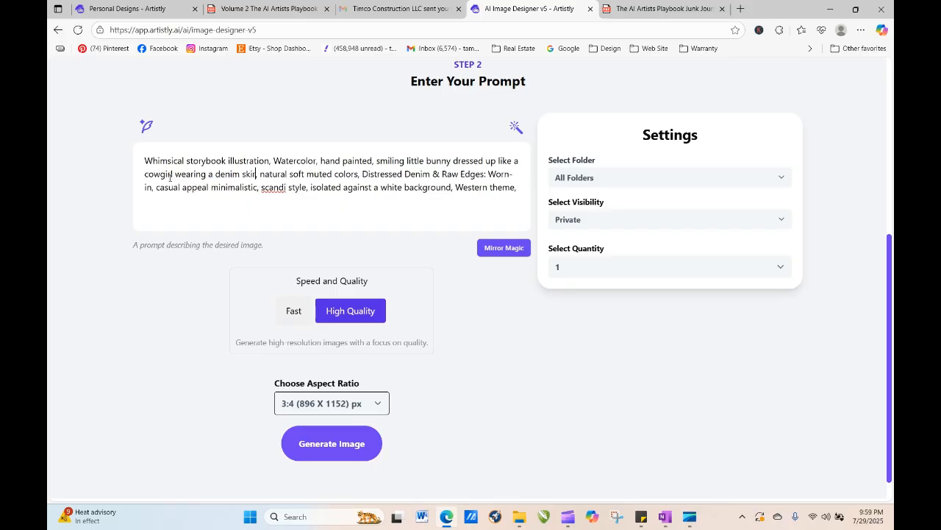
text(t and )
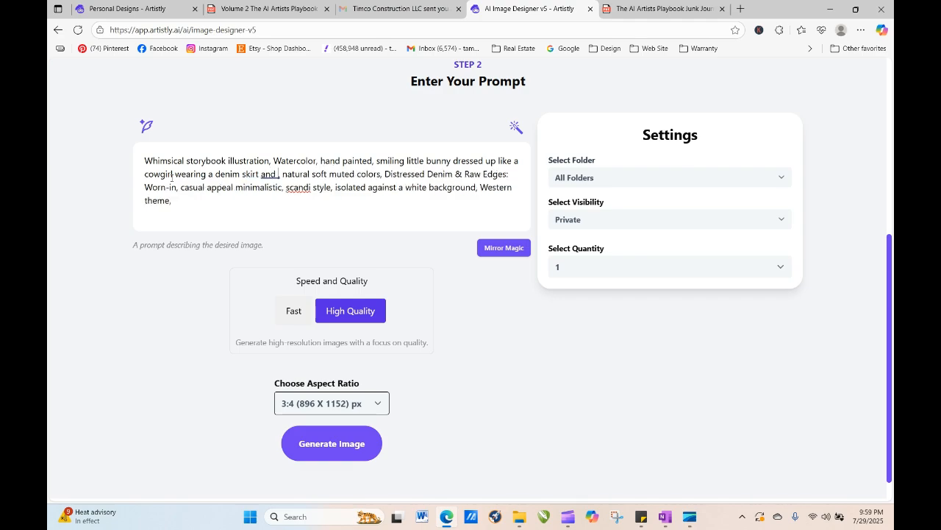
text(pink g)
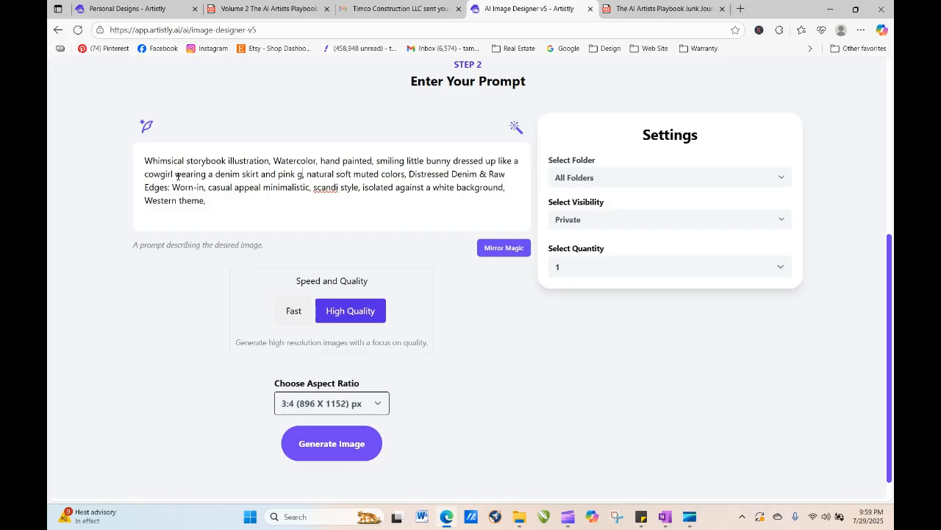
text(ingham)
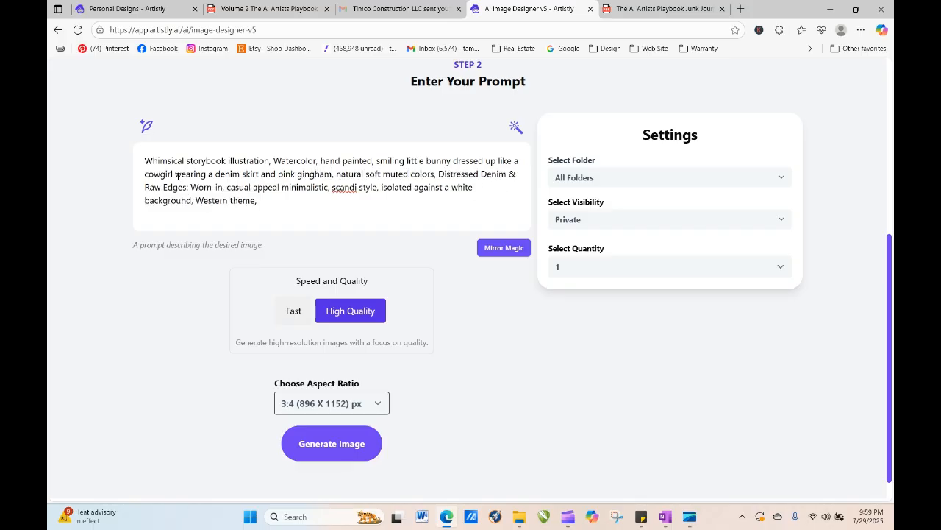
text( bandana)
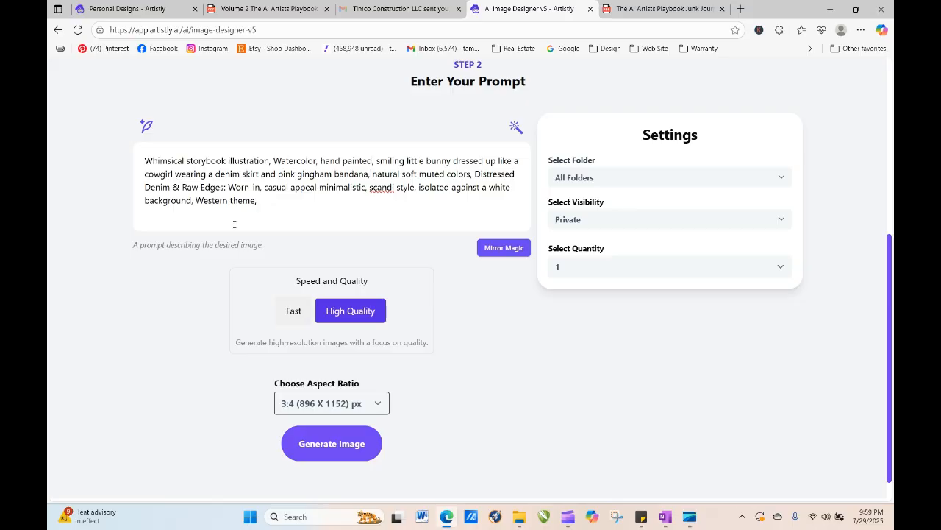
click(324, 450)
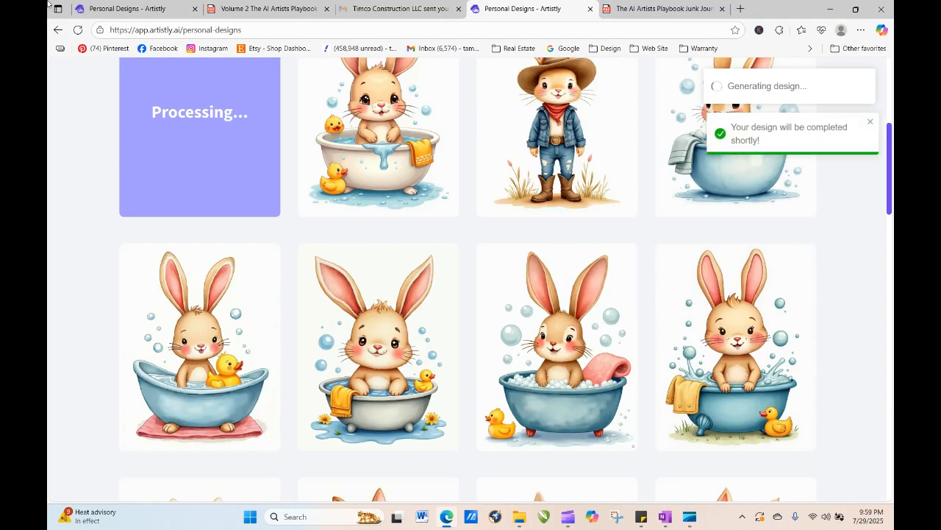
- Reload the Personal Designs page to check on the processing design
click(78, 29)
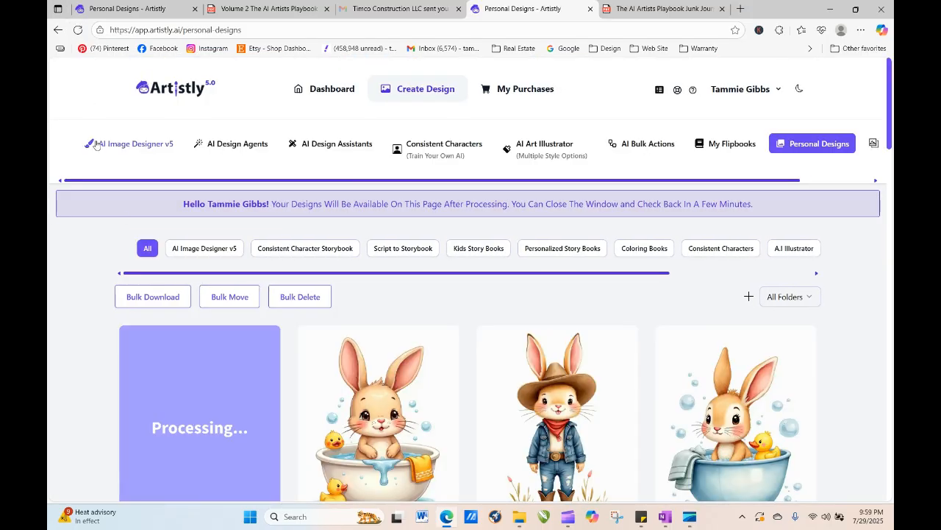
click(77, 29)
click(76, 32)
click(77, 30)
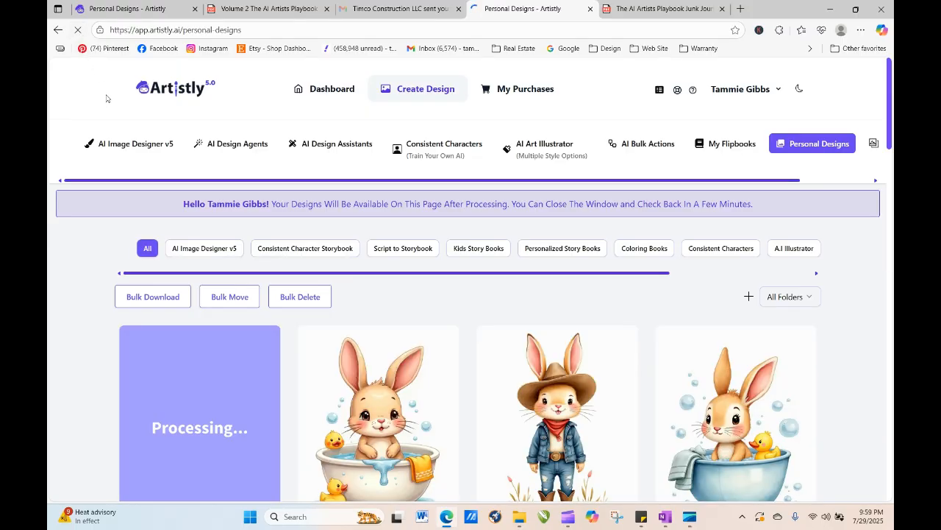
click(76, 30)
click(77, 30)
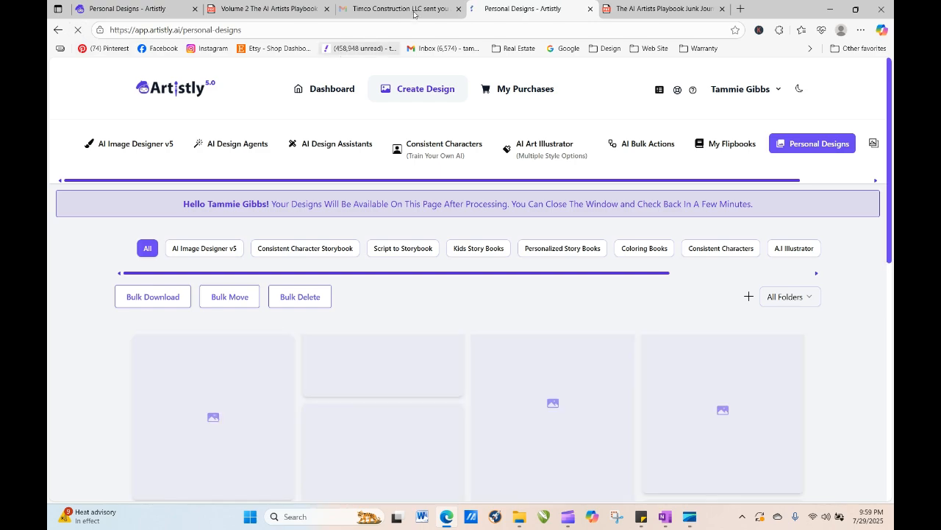
- In the playbook PDF, copy the "Detailed Fur & Feather Textures: Fine, intricate hair and feather strokes." phrase, closing the Timco email tab
click(264, 8)
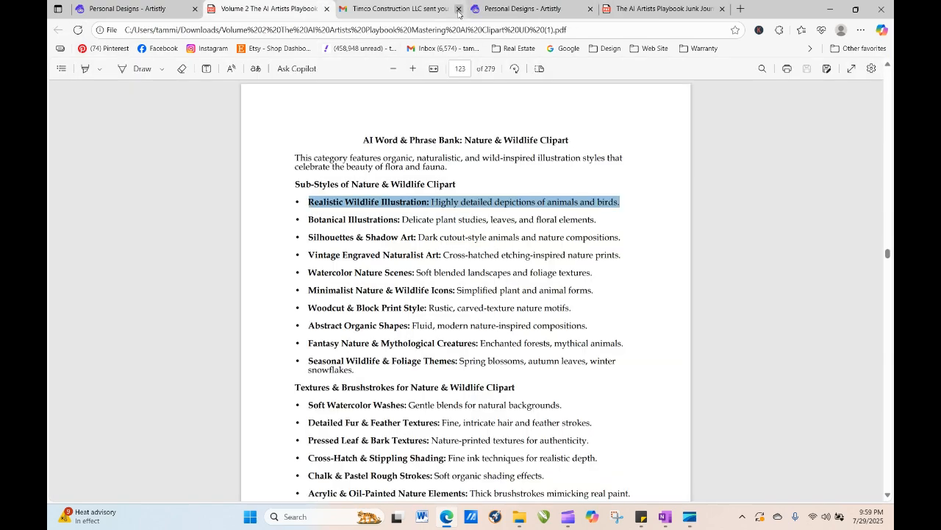
click(459, 9)
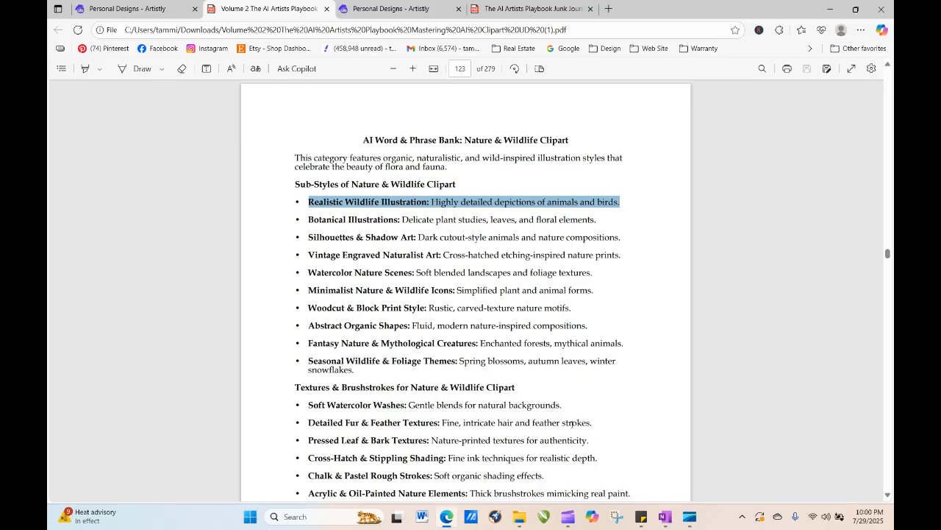
mouse_move(595, 422)
mouse_down()
mouse_move(303, 422)
mouse_move(565, 440)
mouse_move(617, 415)
mouse_up()
click(310, 423)
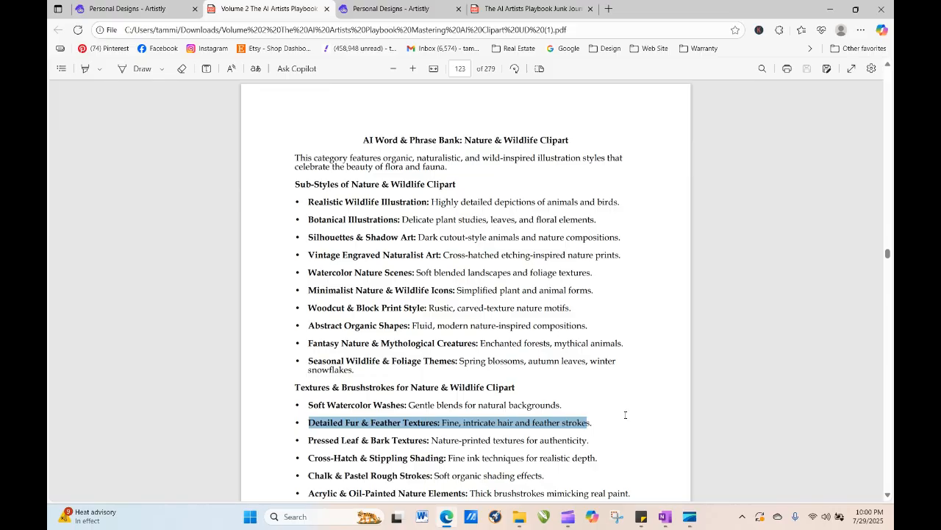
right_click(578, 426)
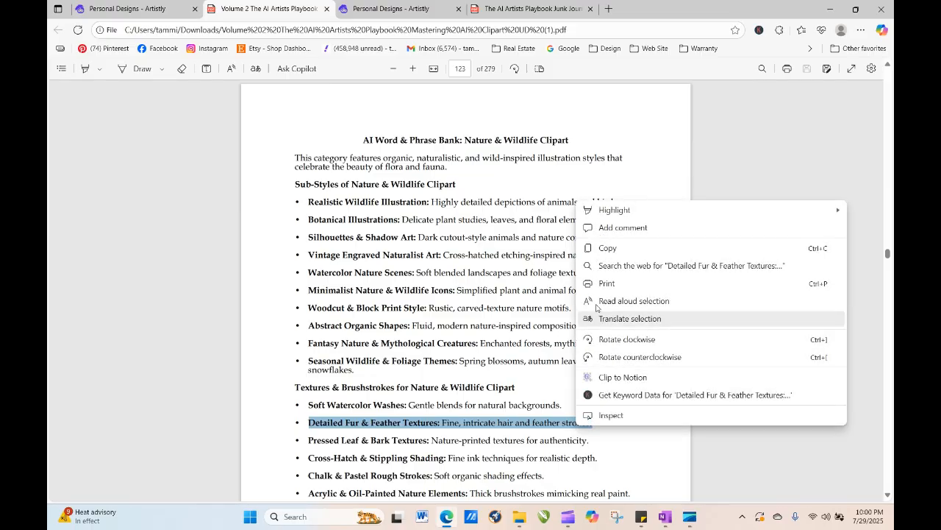
click(616, 249)
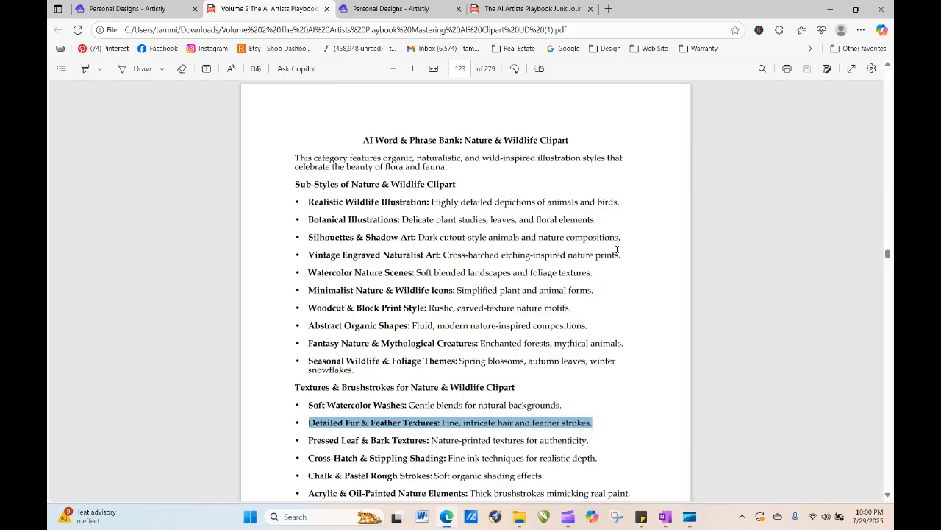
- View the details of the newly generated denim-skirt bunny design
click(391, 8)
click(175, 428)
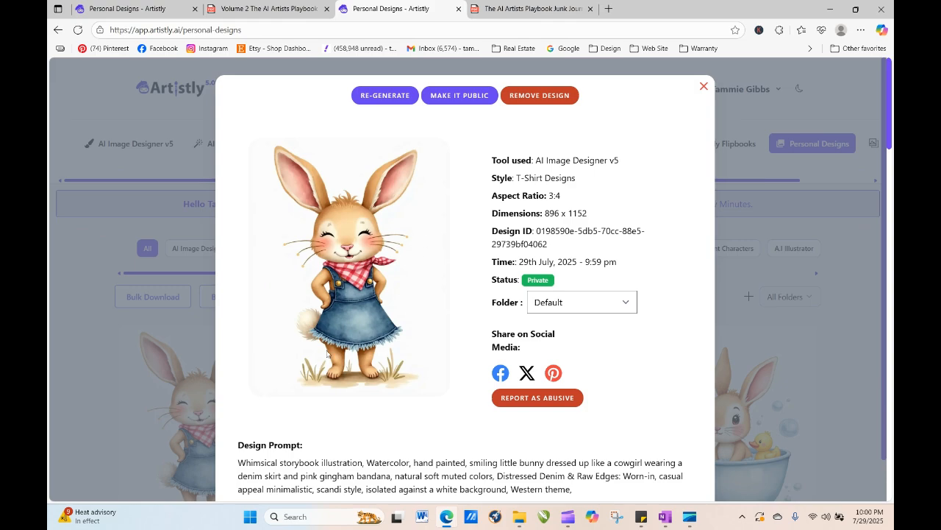
click(703, 88)
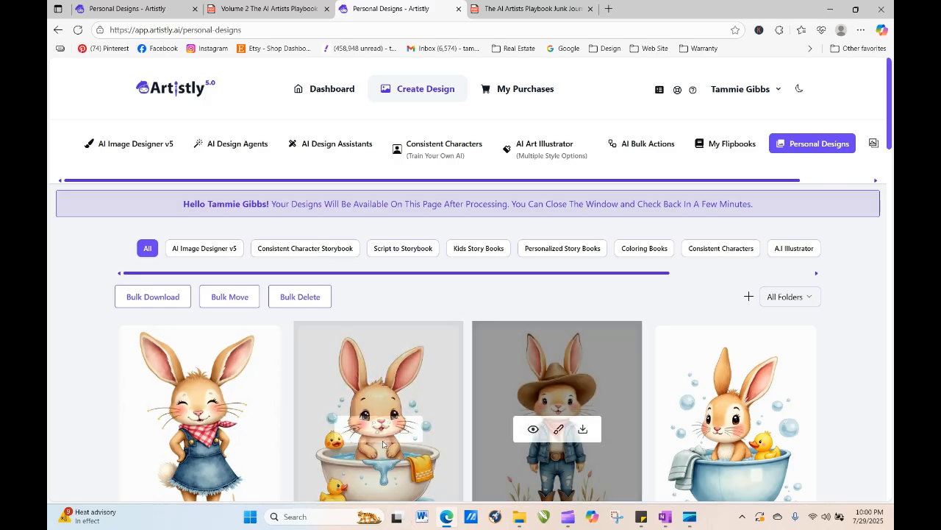
- Open the bath bunny design and send it to the image designer for regeneration
click(351, 427)
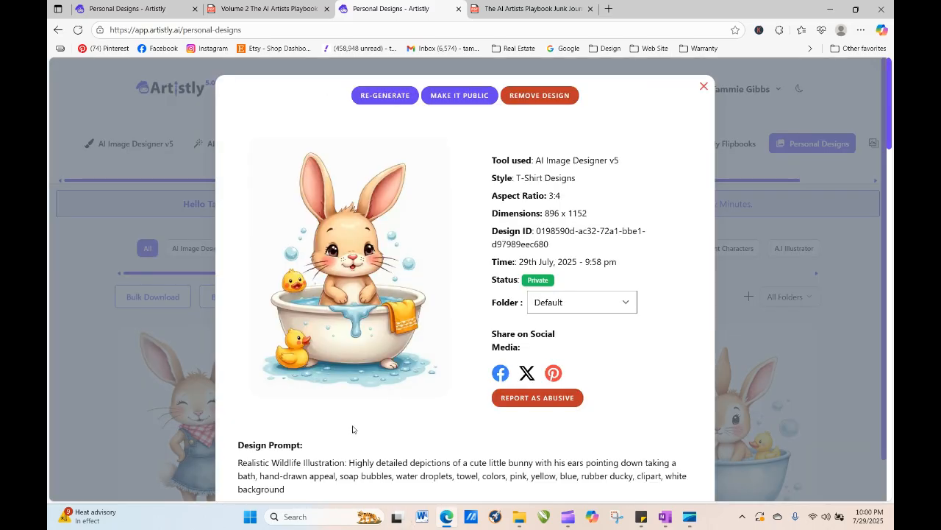
click(373, 95)
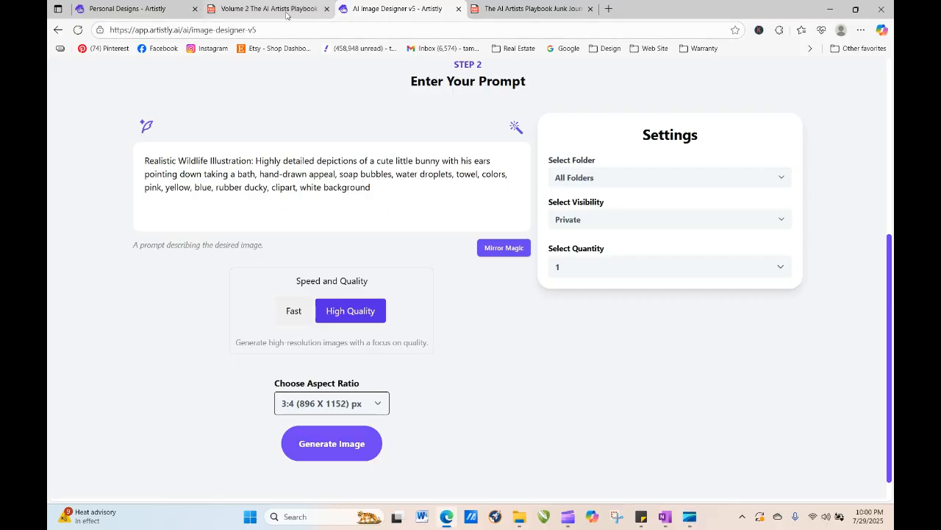
- Reload the Personal Designs page in the first tab and send the denim-skirt bunny design to the image designer for regeneration
click(162, 13)
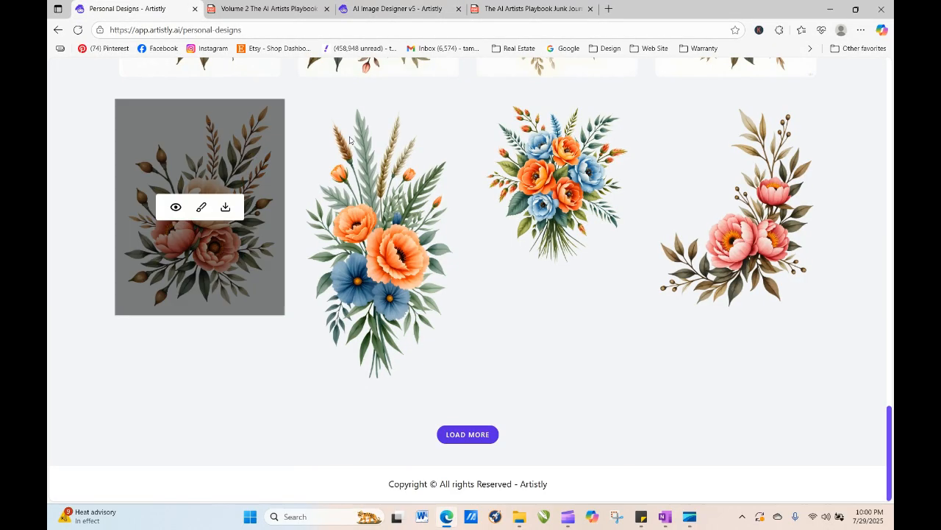
drag(892, 449, 887, 62)
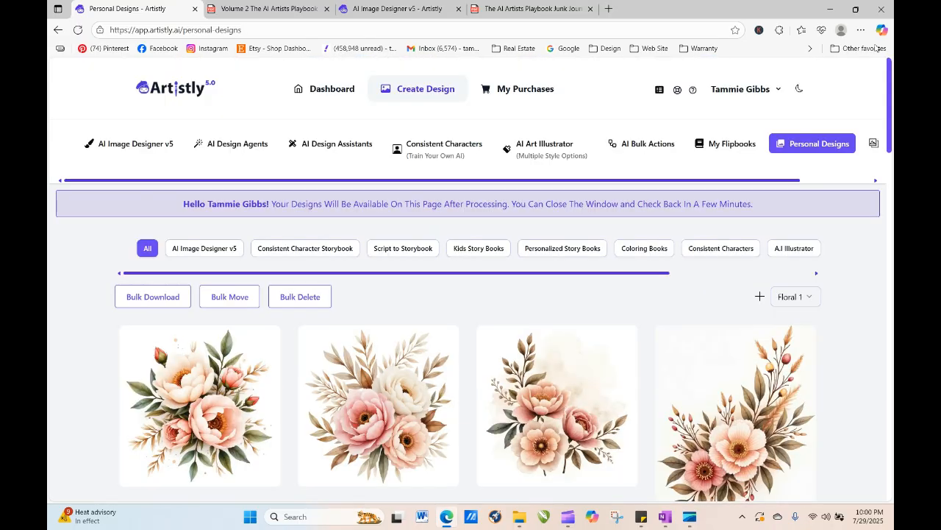
click(875, 49)
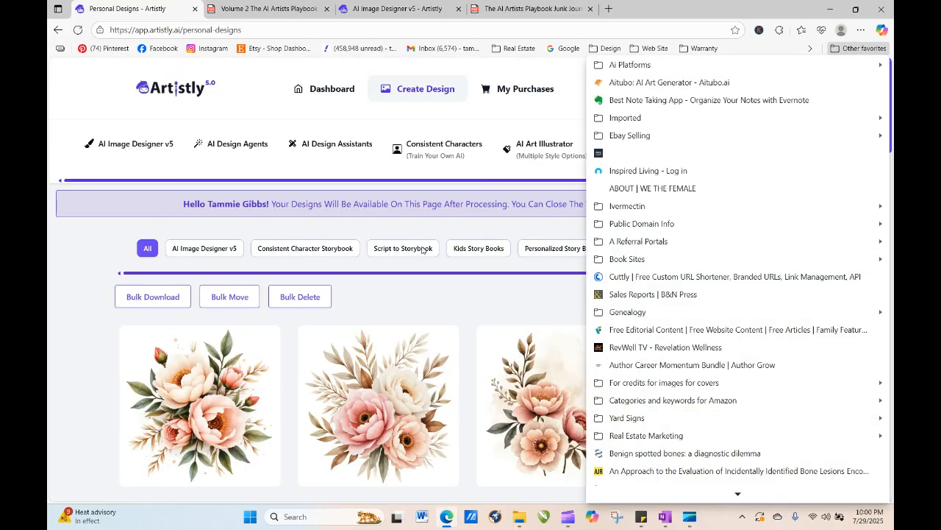
click(78, 30)
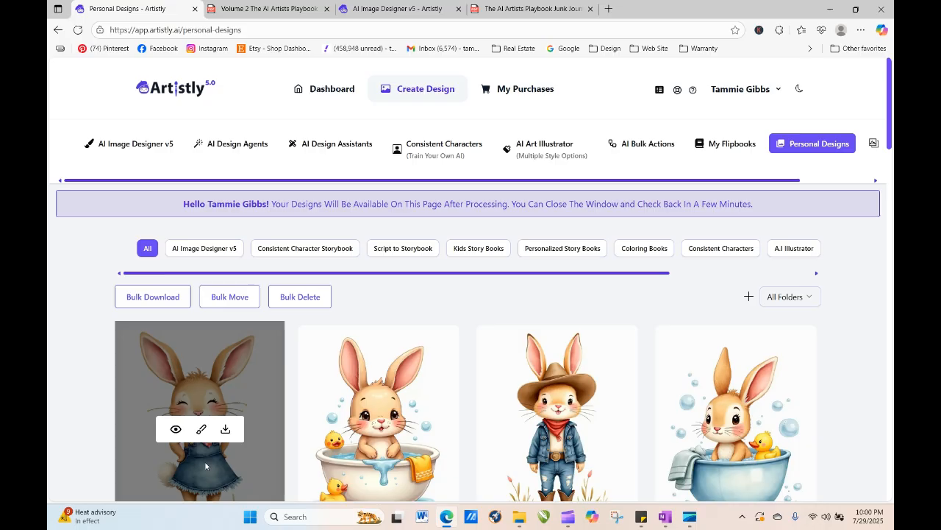
click(176, 429)
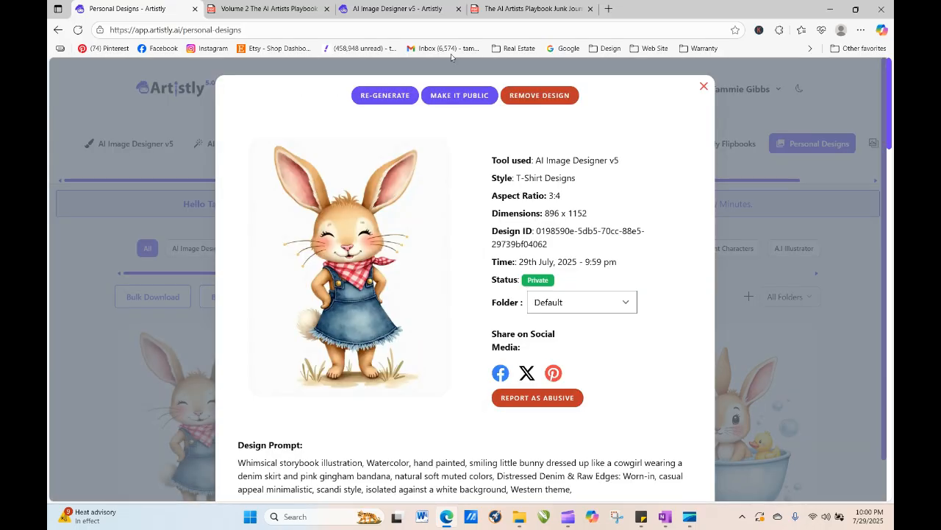
click(384, 95)
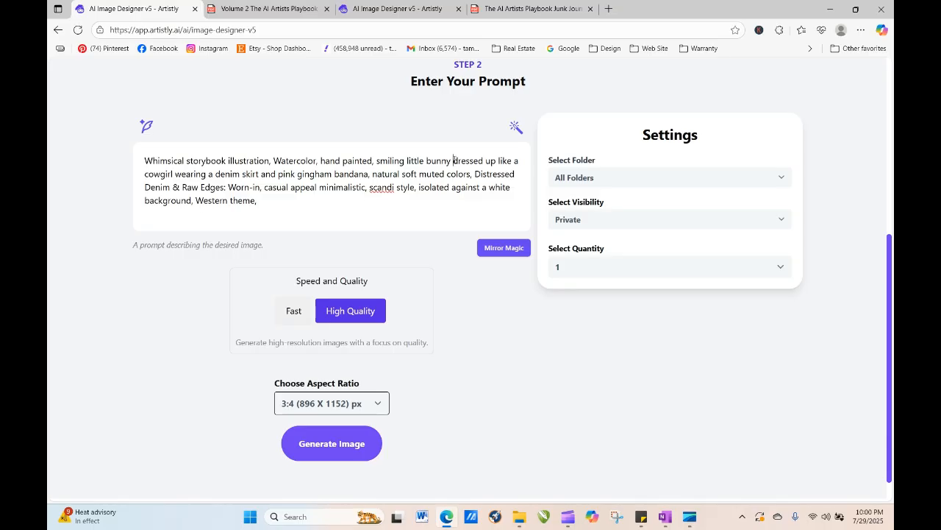
- Replace "dressed up" with "sitting in a tub" in the bunny prompt
drag(454, 161, 497, 160)
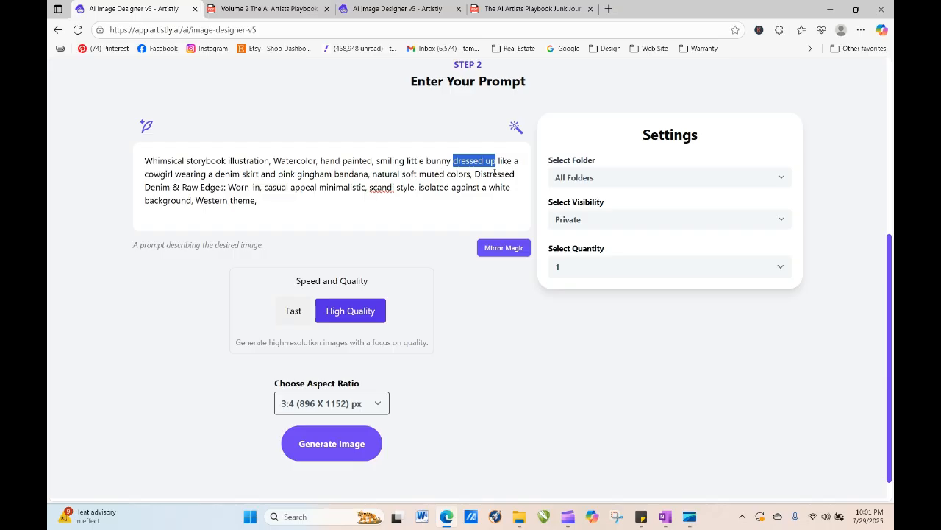
text(sitting )
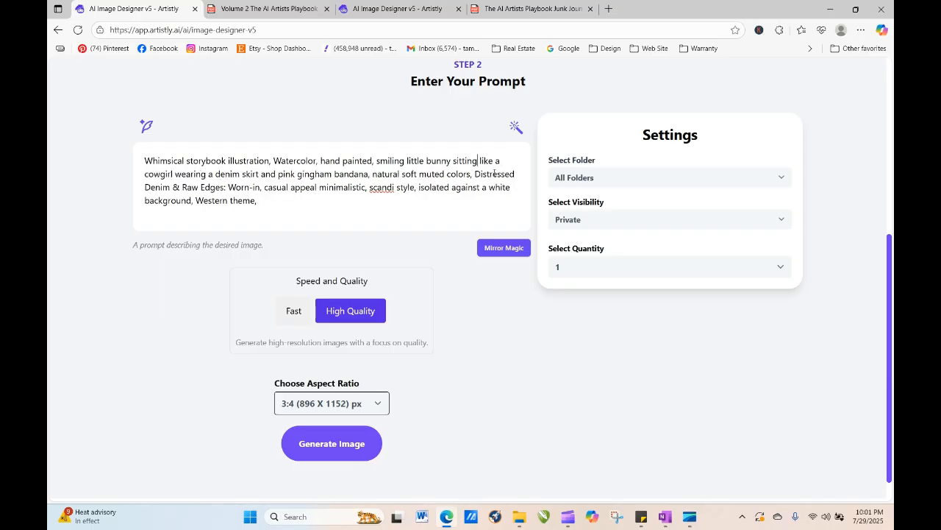
text(in a tub)
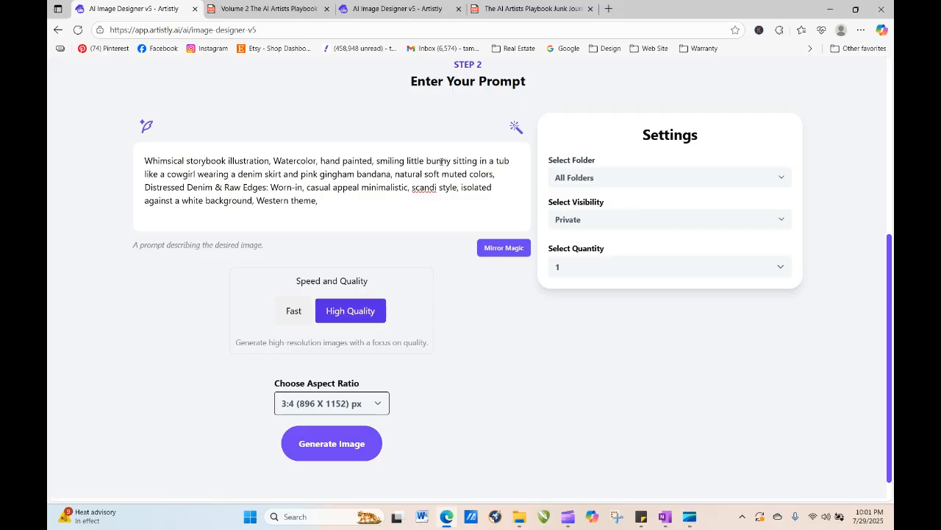
- Replace the cowgirl outfit description with "with a towel turbin" in the bunny prompt and generate the image
drag(142, 173, 390, 173)
text(with it's)
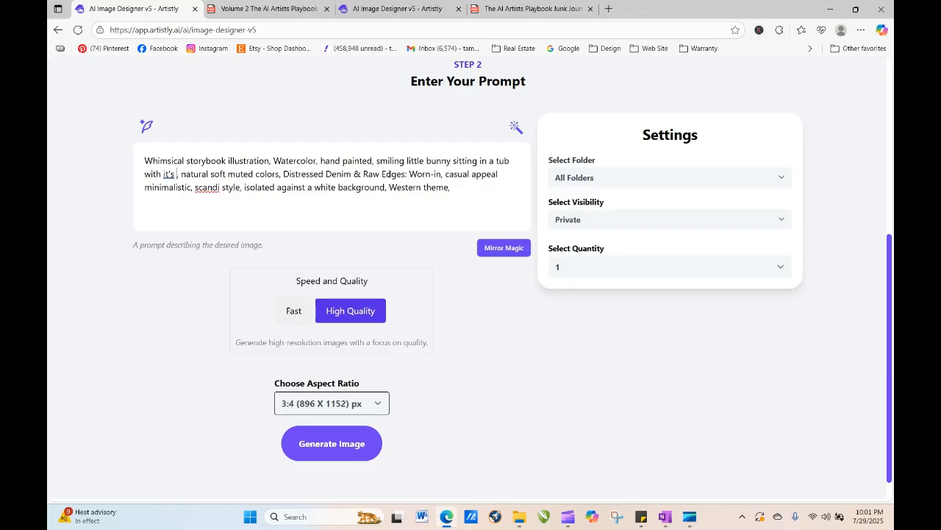
key(BackSpace)
key(BackSpace)
key(BackSpace)
key(BackSpace)
key(BackSpace)
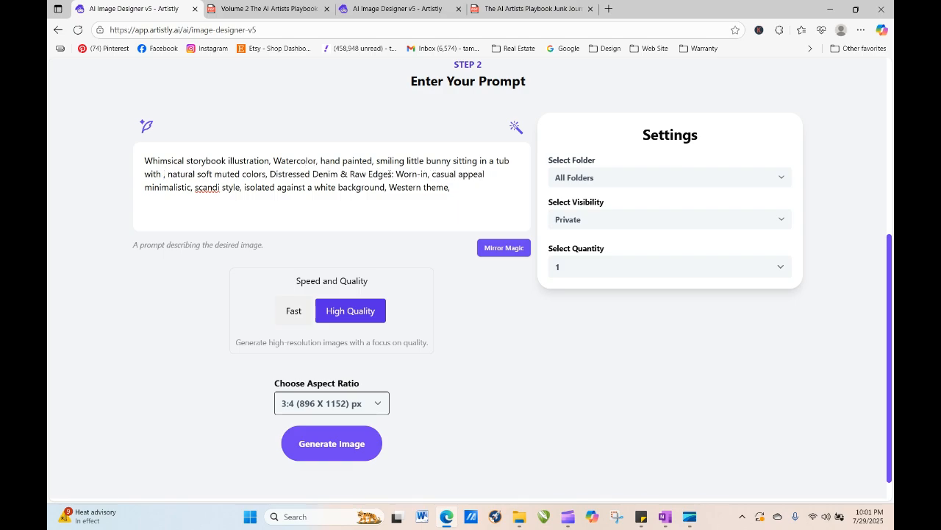
text(a )
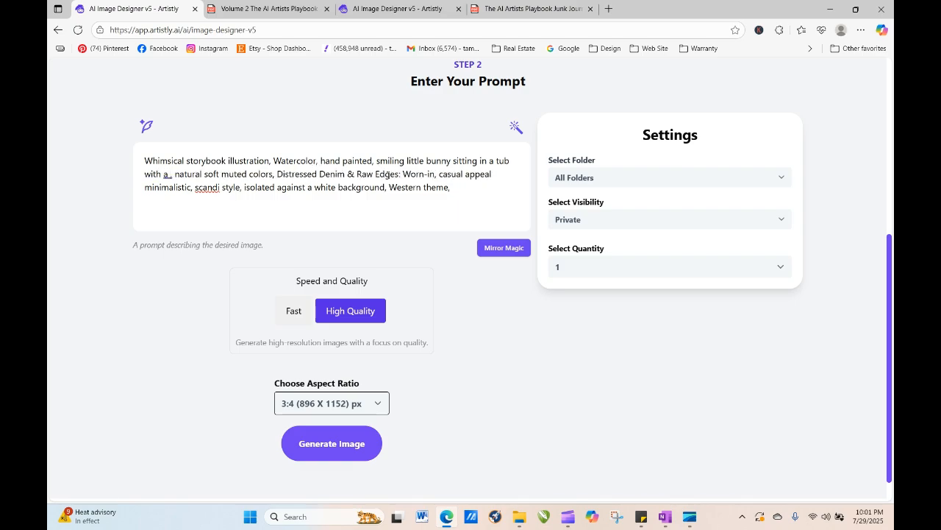
text(towel tu)
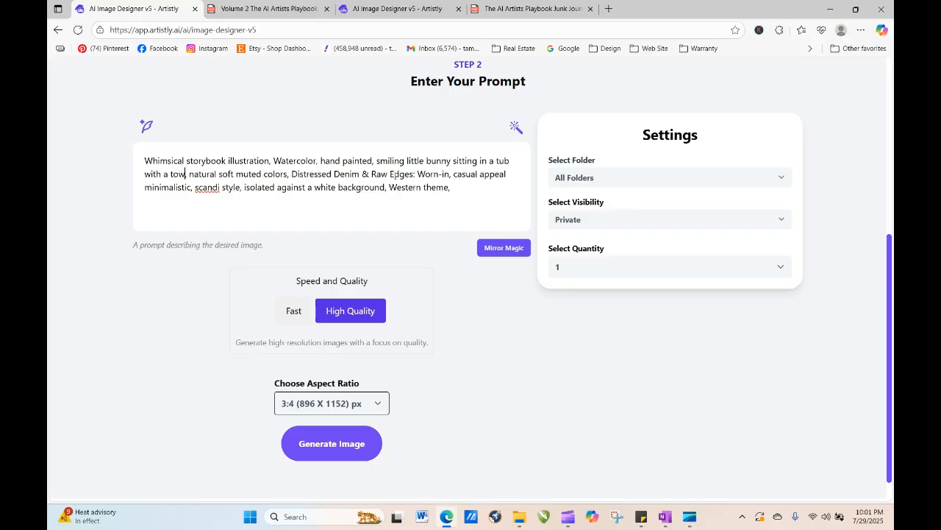
text(rbin,)
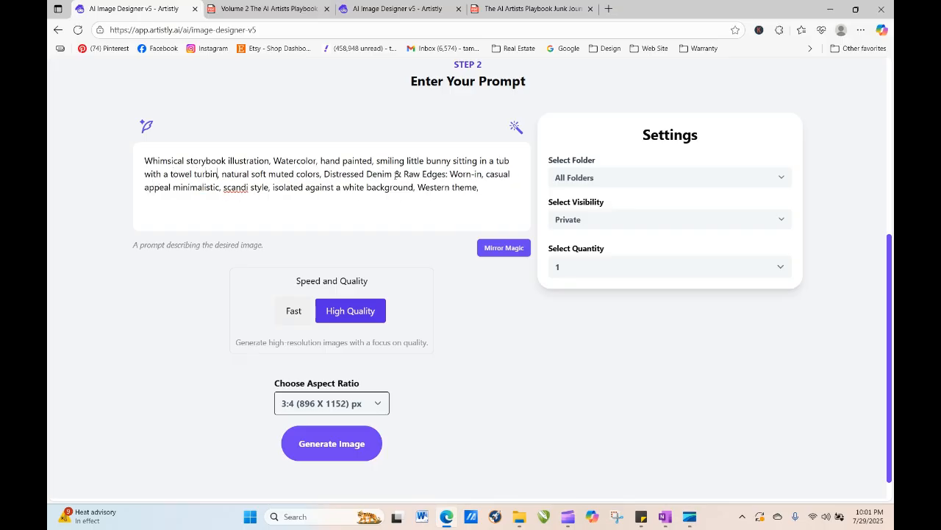
click(340, 445)
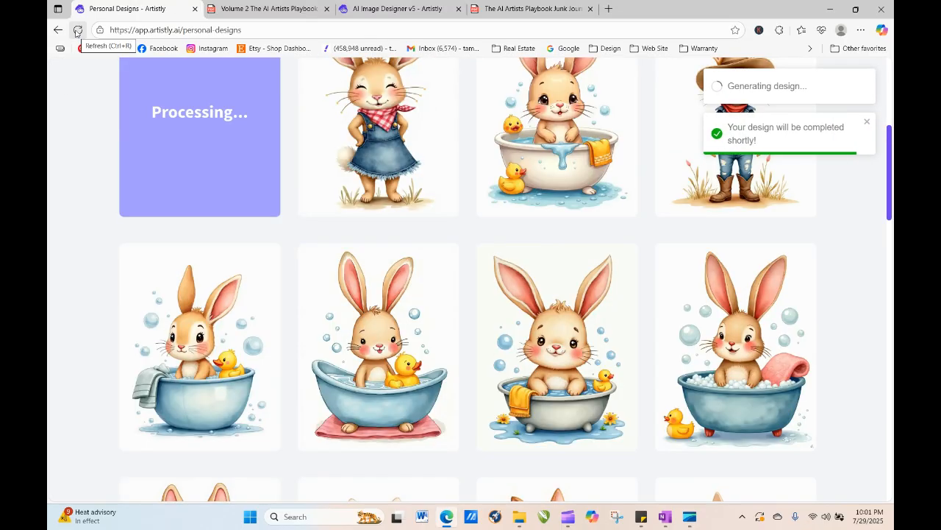
- Reload the Personal Designs page to check on the processing design
click(78, 32)
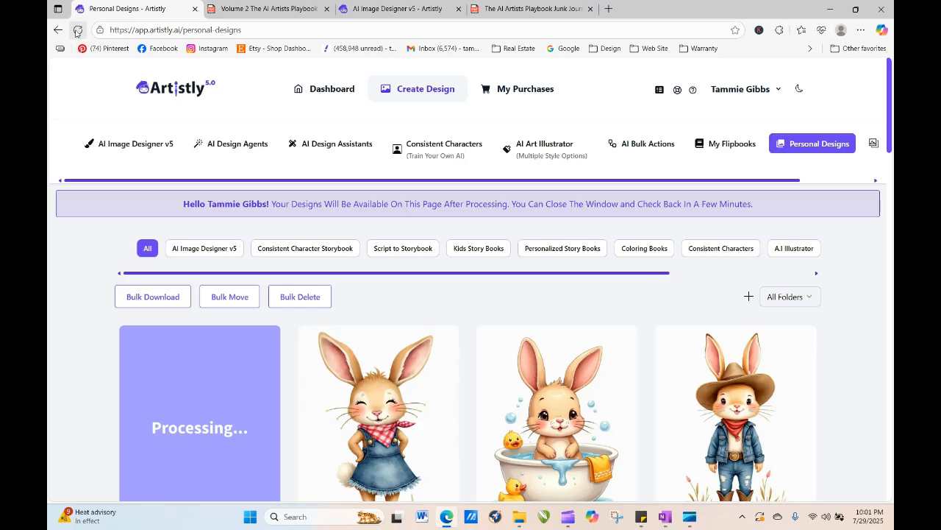
click(78, 32)
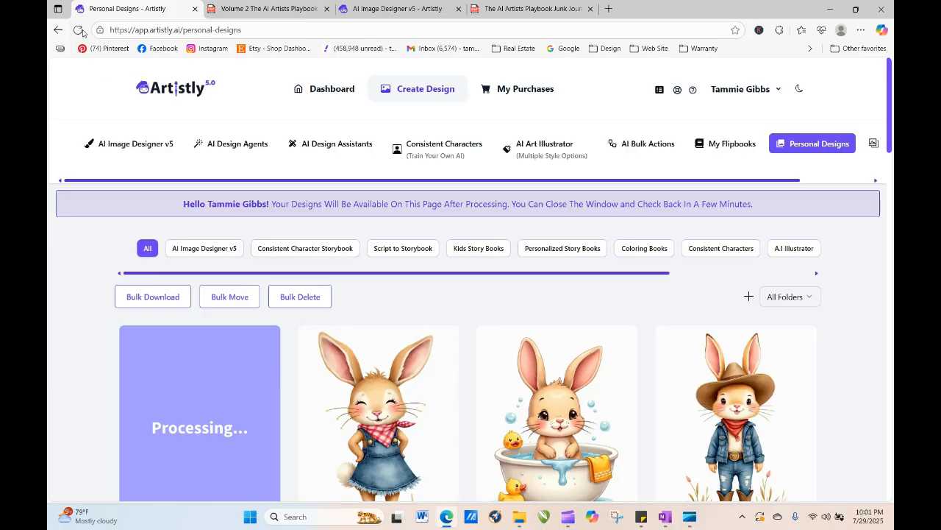
click(79, 31)
click(78, 31)
click(80, 33)
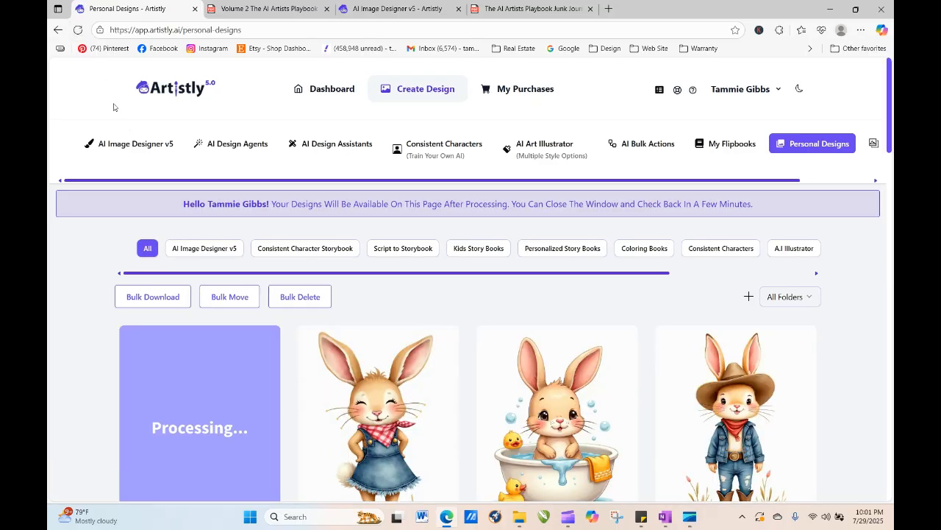
click(78, 31)
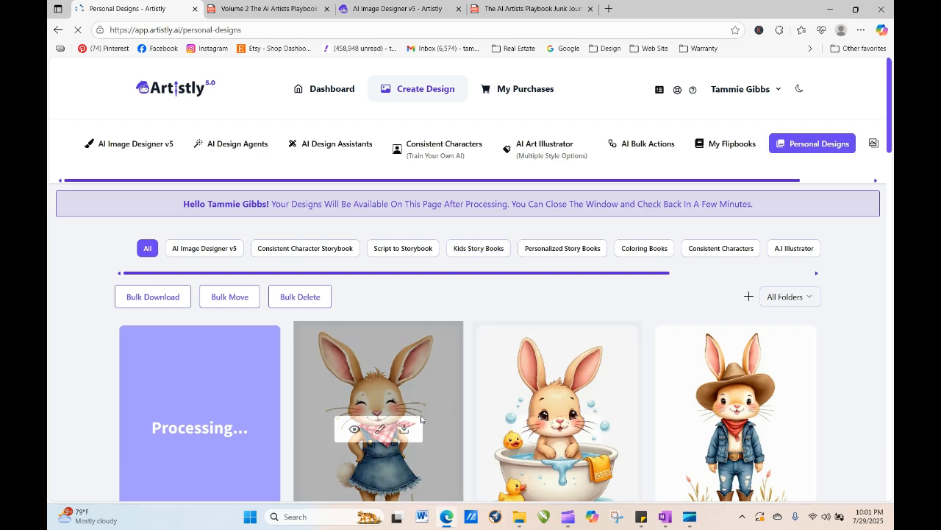
- Regenerate the denim-skirt bunny design with its original prompt at a quantity of 4 images
click(360, 428)
click(409, 97)
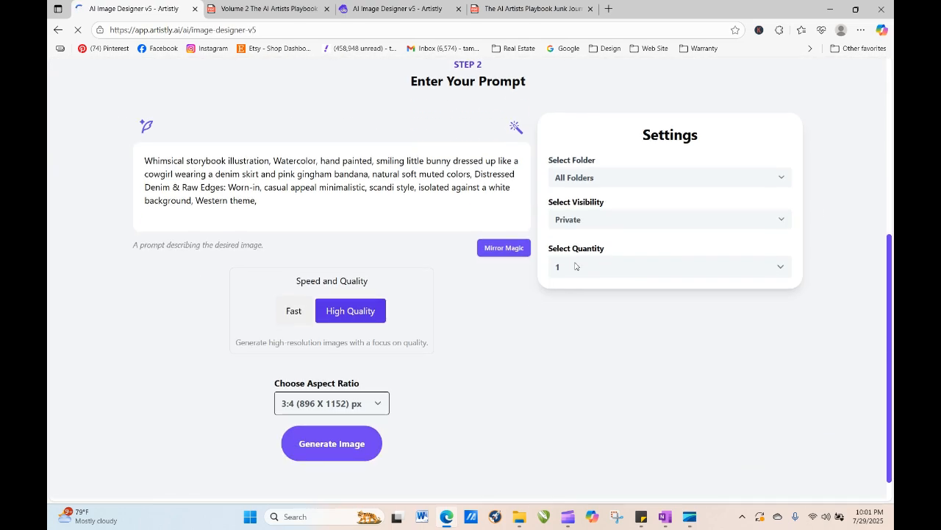
click(575, 267)
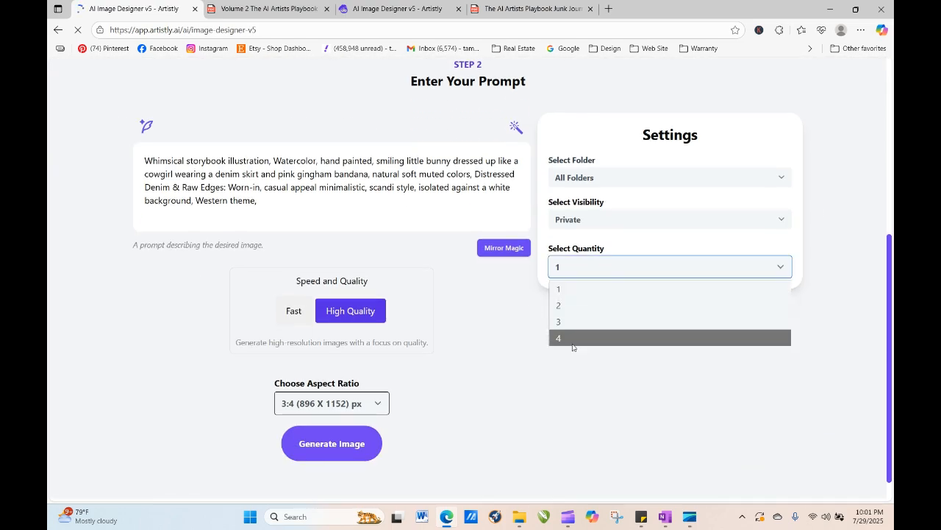
click(574, 338)
click(326, 446)
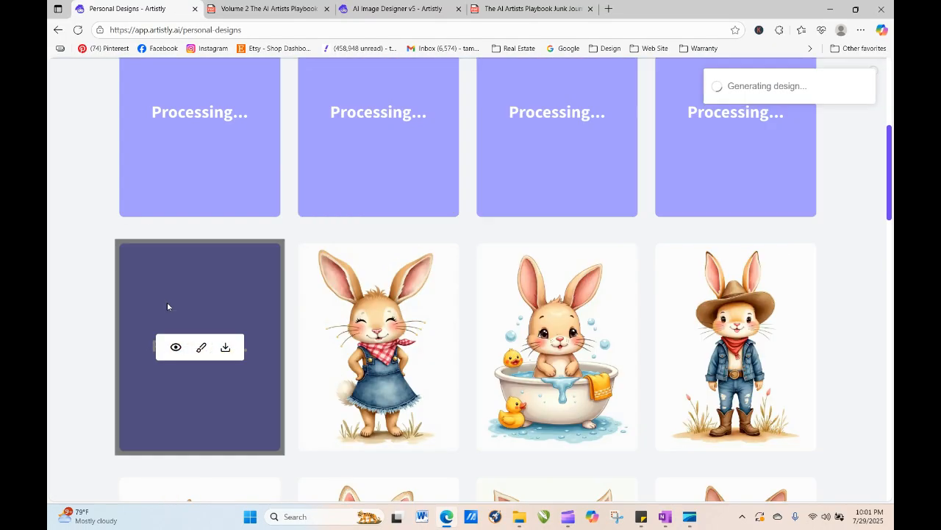
- Reload the Personal Designs page and open the details of the new towel-turbin bath bunny design
click(78, 31)
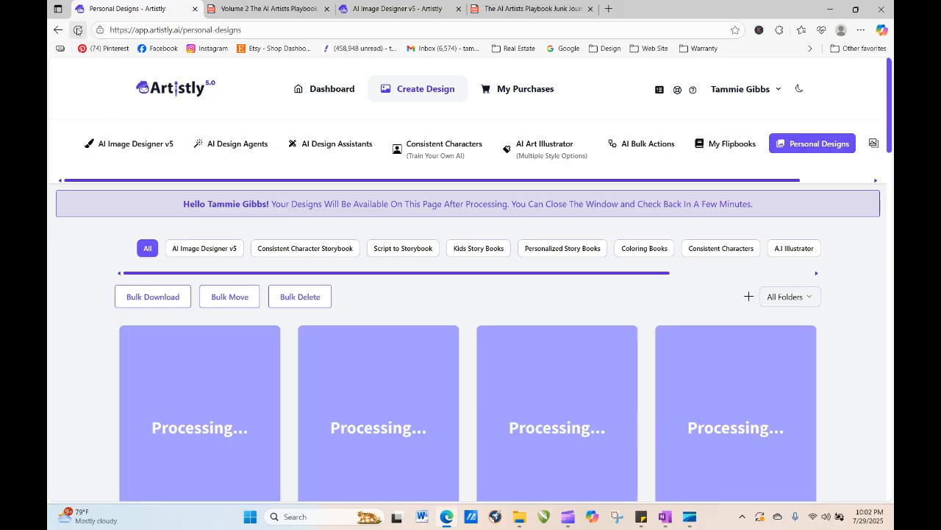
click(78, 31)
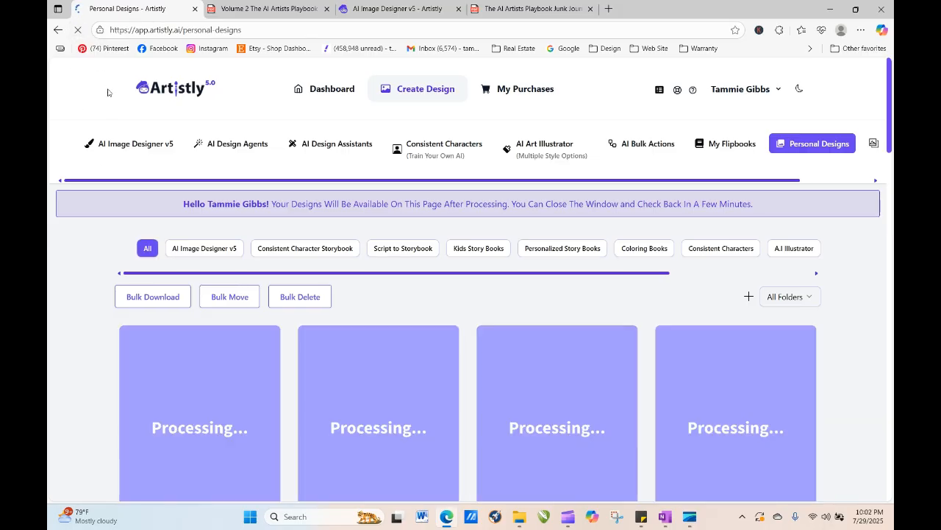
click(78, 31)
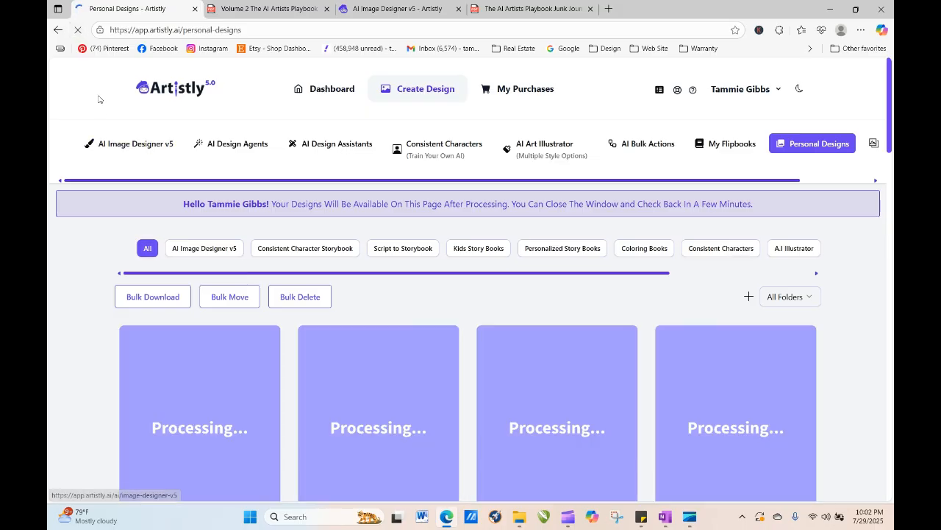
click(78, 32)
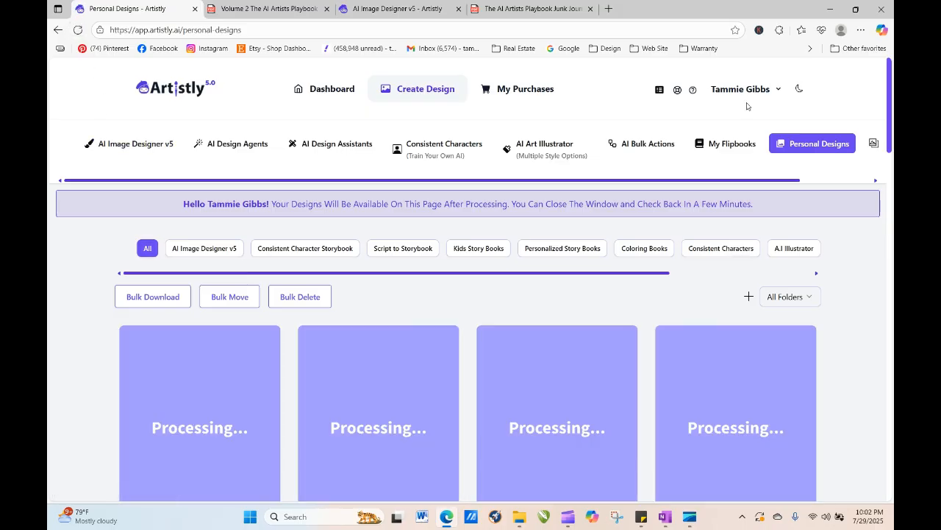
drag(890, 96, 892, 164)
mouse_move(115, 391)
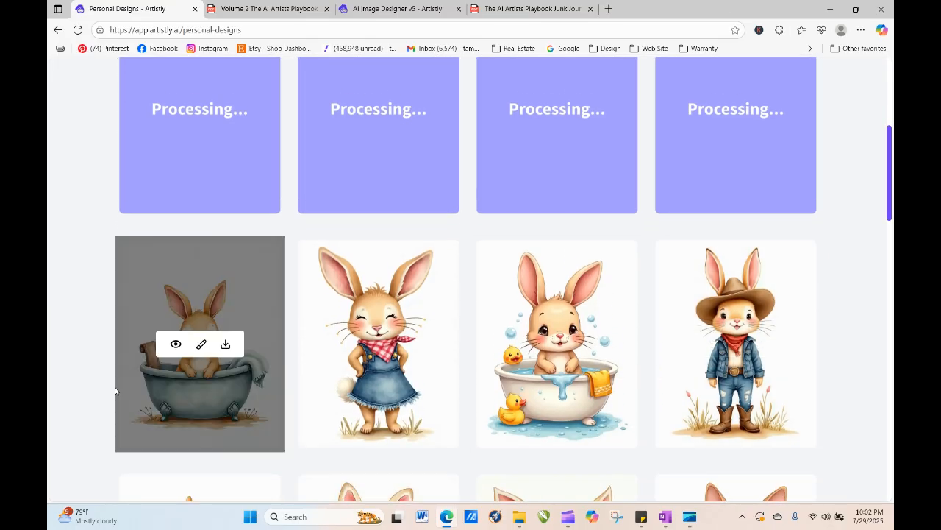
click(176, 344)
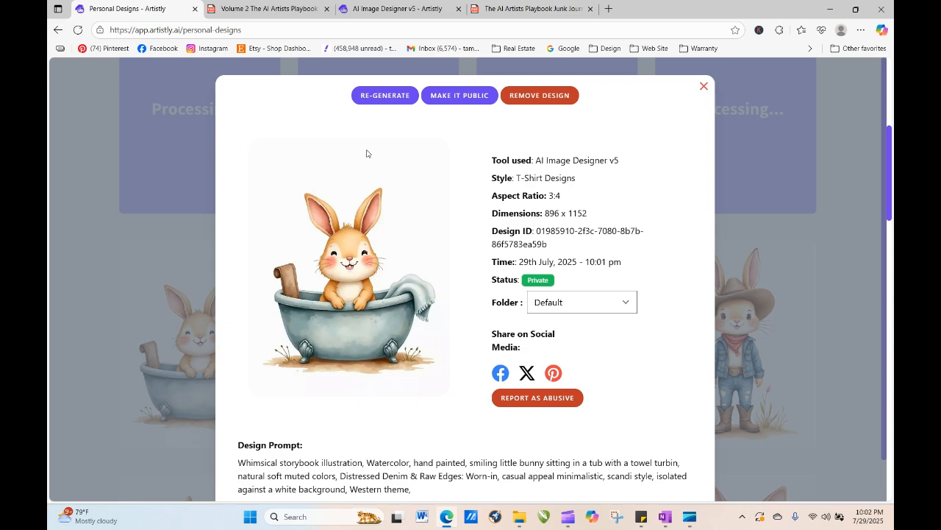
- Regenerate the towel-turbin design, adding "bubbles overflowing," after "towel turbin" in the prompt, and generate the image
click(380, 96)
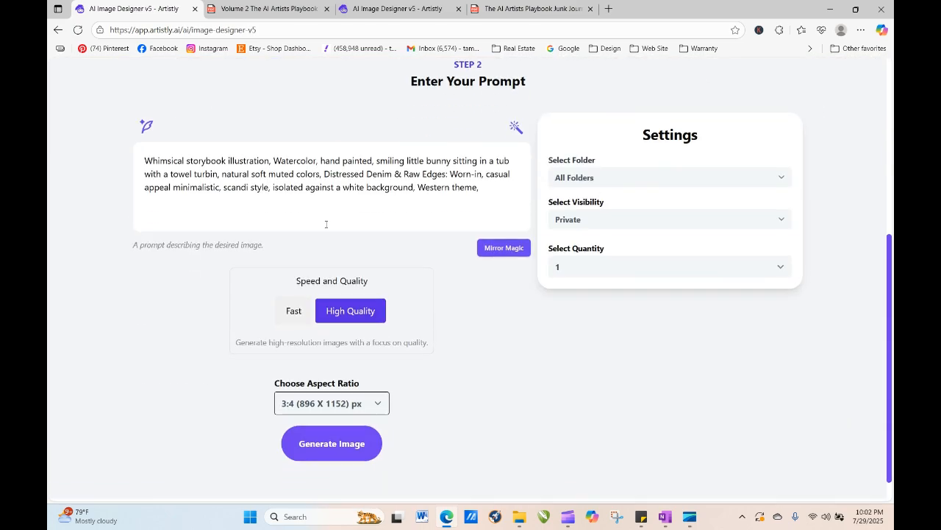
click(221, 174)
text(bubb)
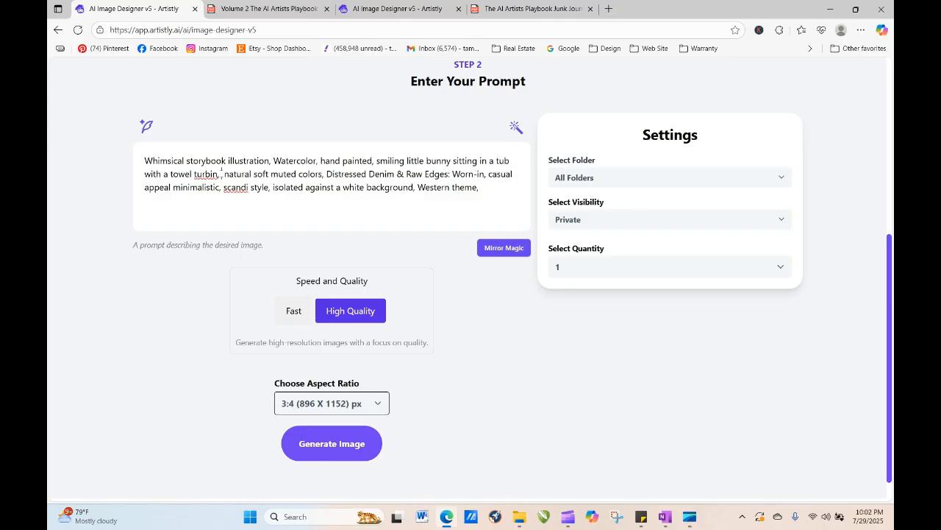
text(les)
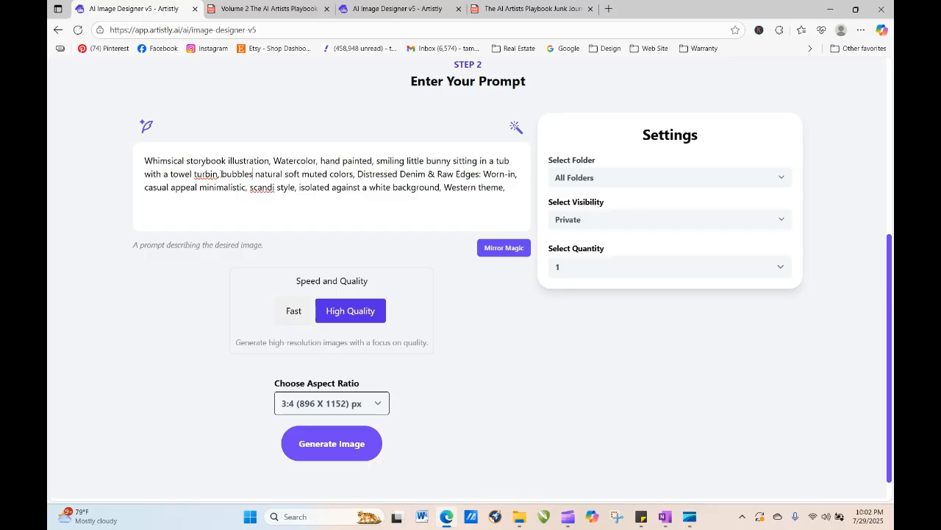
text( overflo)
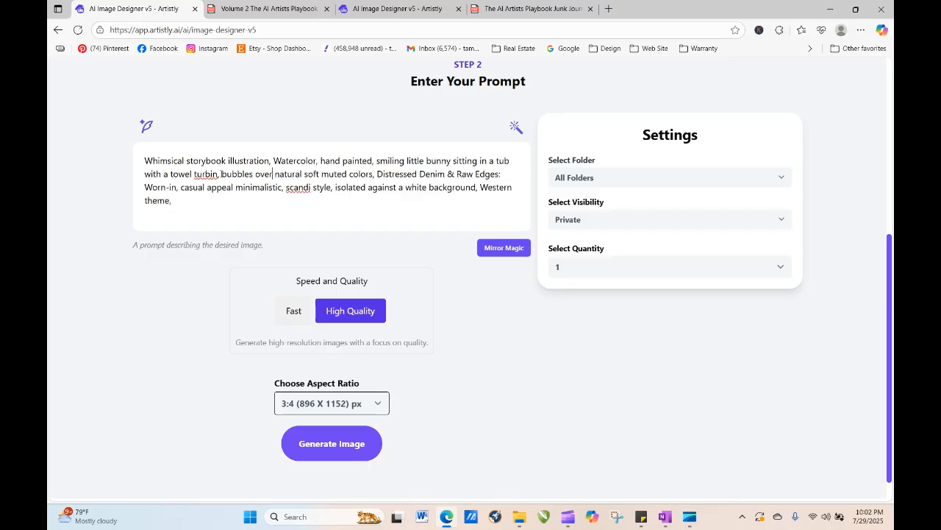
text(wing)
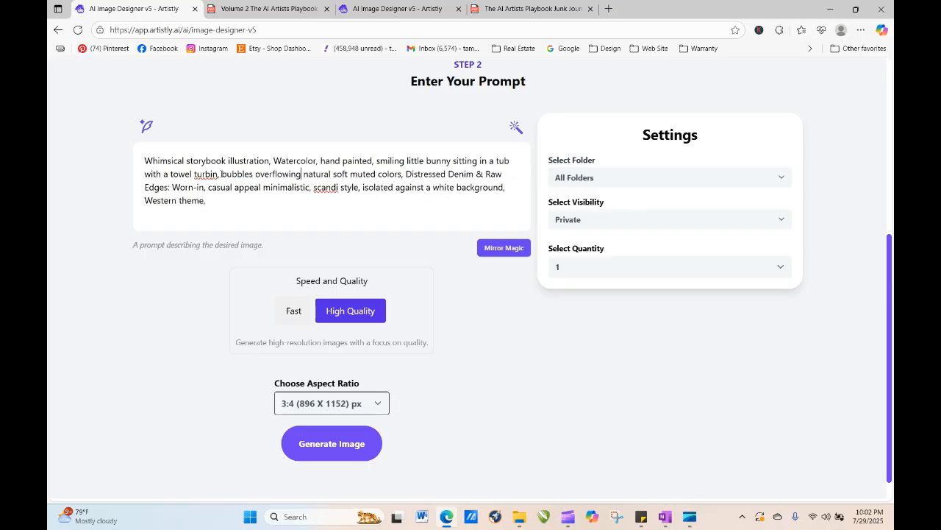
text(,)
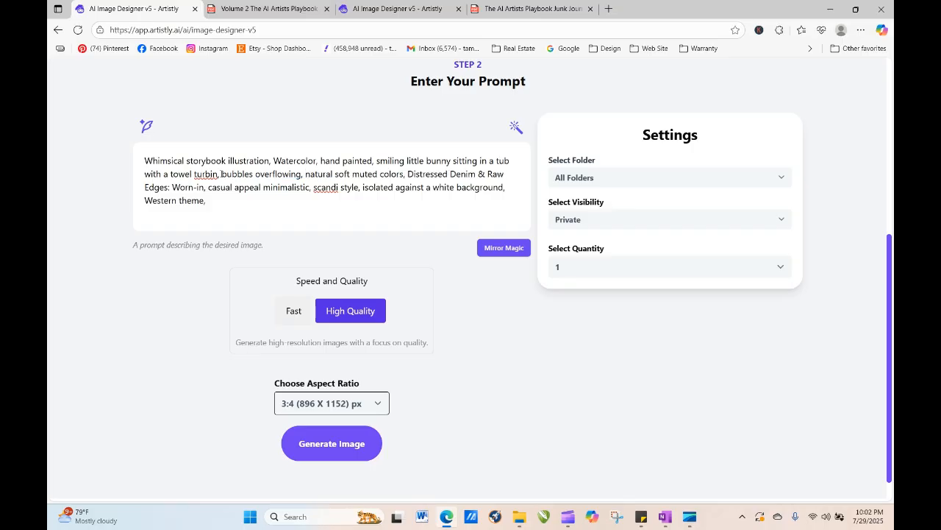
click(331, 450)
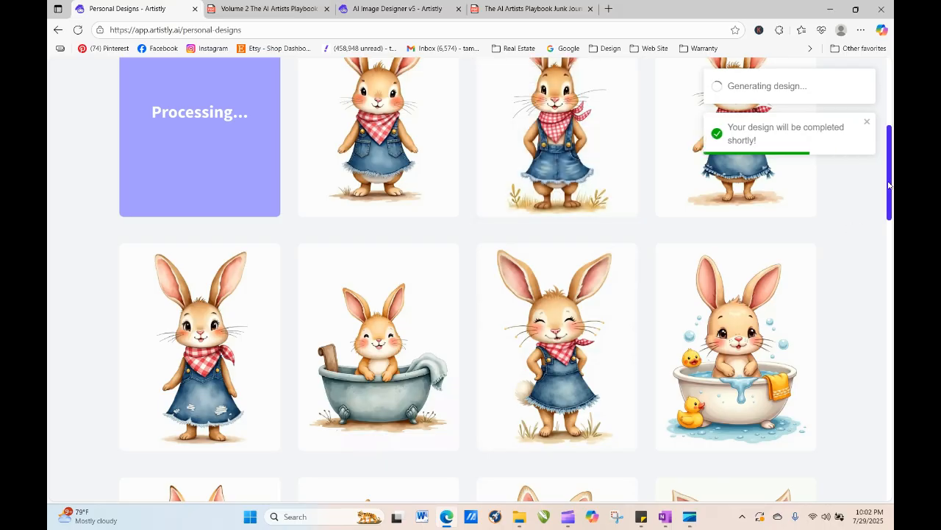
- Reload the Personal Designs page and open the details of the new bubbles bath bunny design
mouse_move(889, 186)
mouse_down()
mouse_move(889, 160)
mouse_move(891, 184)
mouse_up()
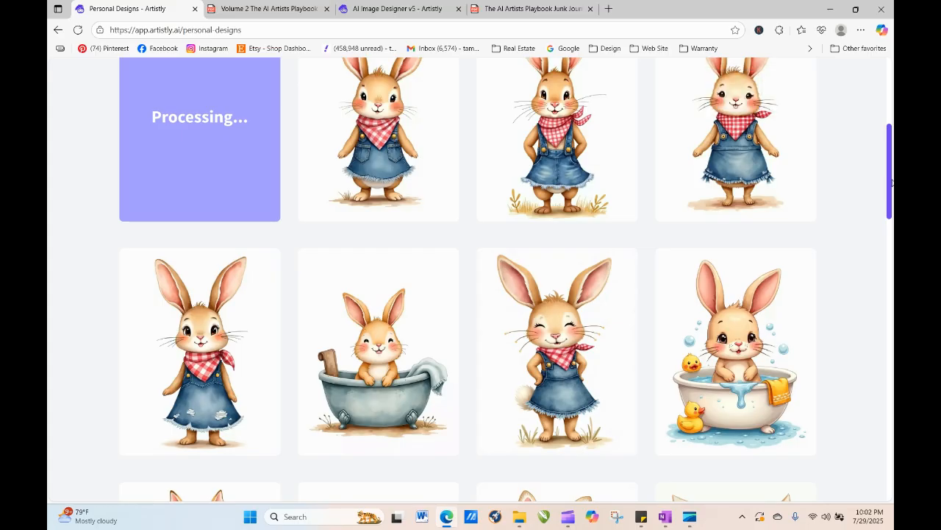
scroll(891, 171, up, 3)
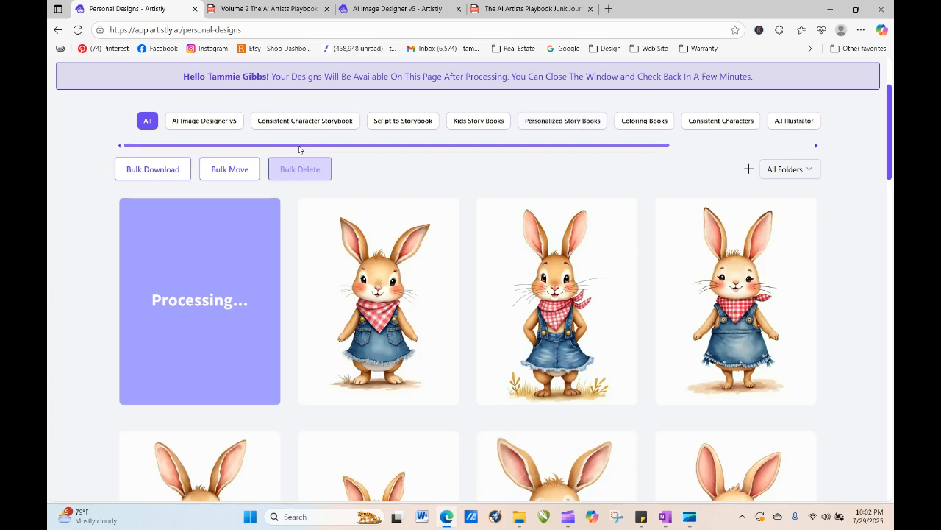
click(78, 31)
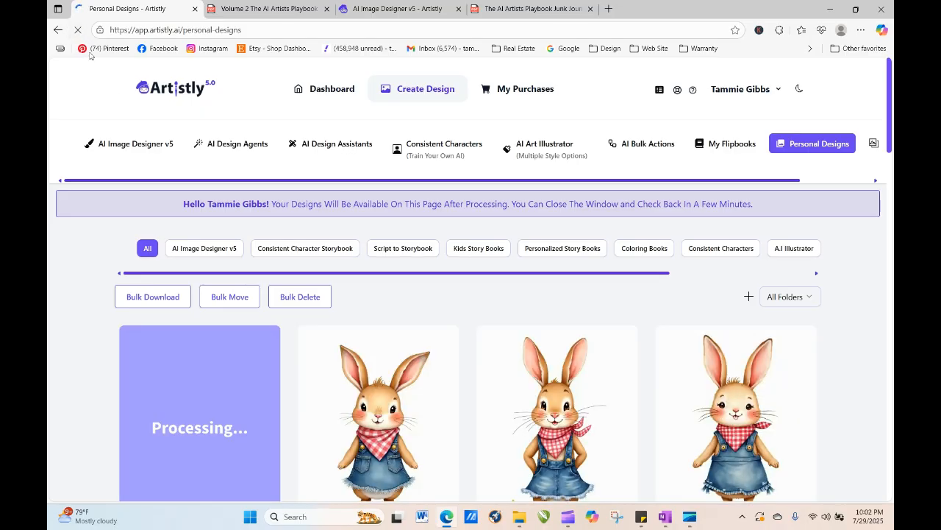
click(76, 33)
click(78, 32)
click(78, 32)
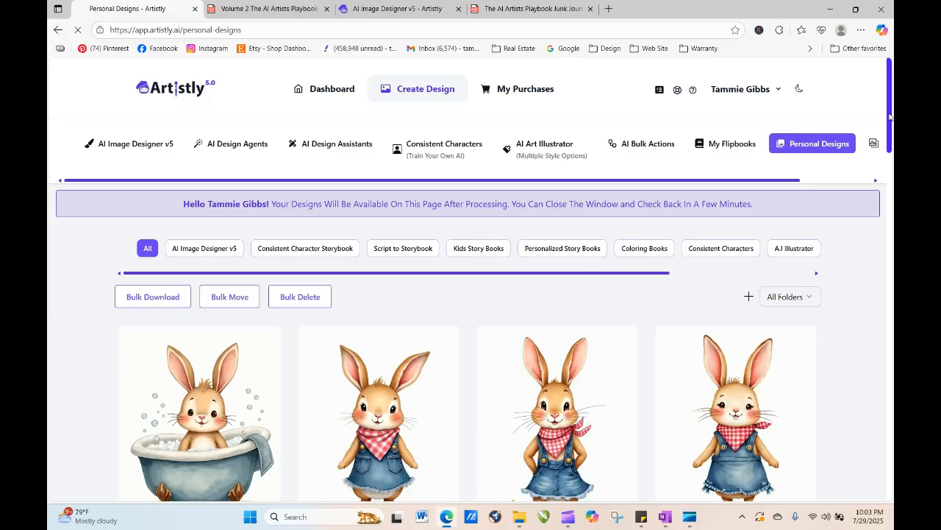
scroll(890, 116, down, 3)
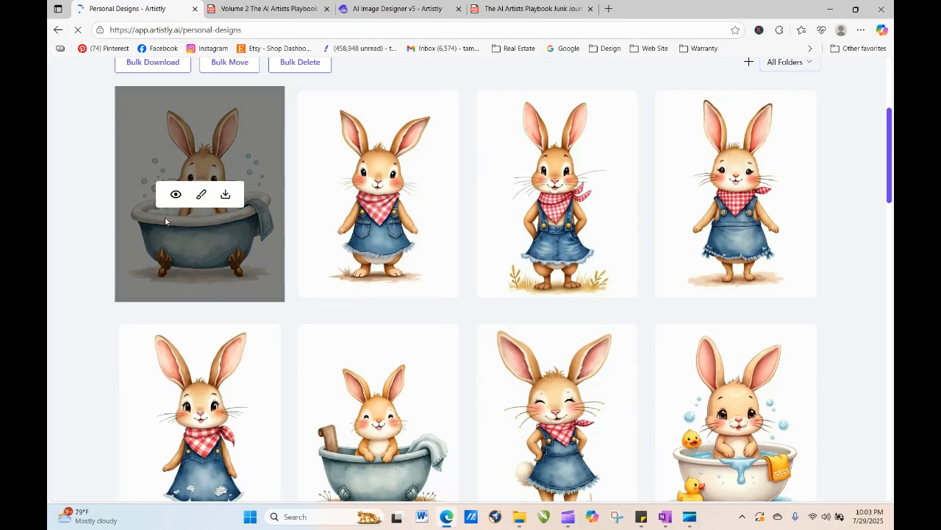
click(177, 193)
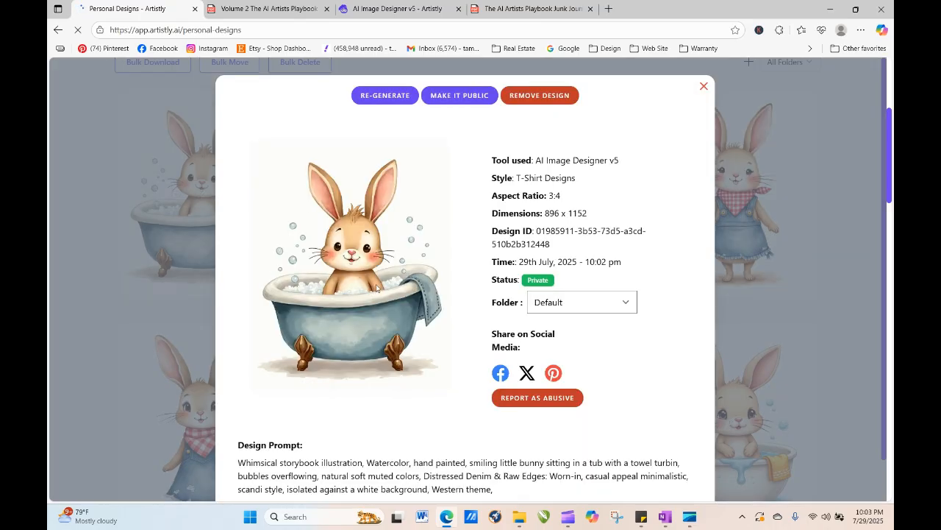
- Send the bubbles design for regeneration and edit its prompt to "a clawfoot tub with a towel wrapped around it's turbin"
click(397, 95)
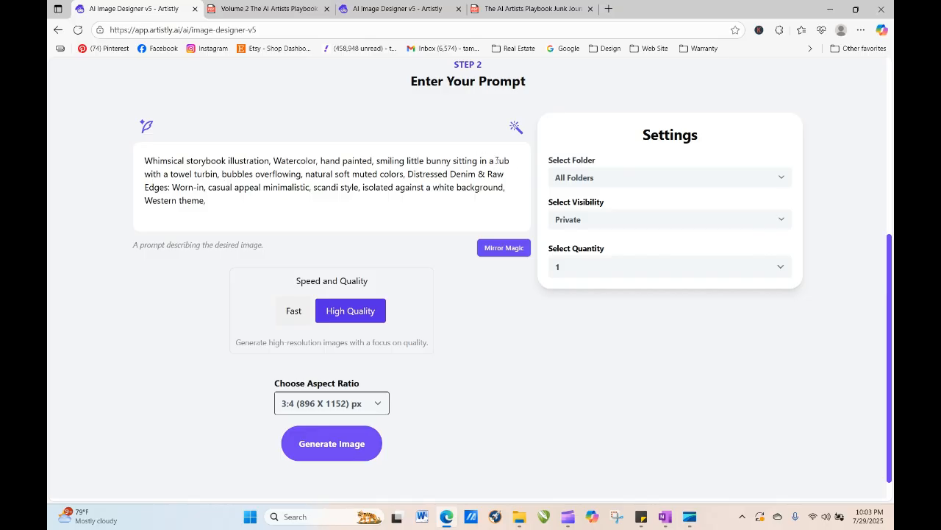
click(498, 160)
text(claw)
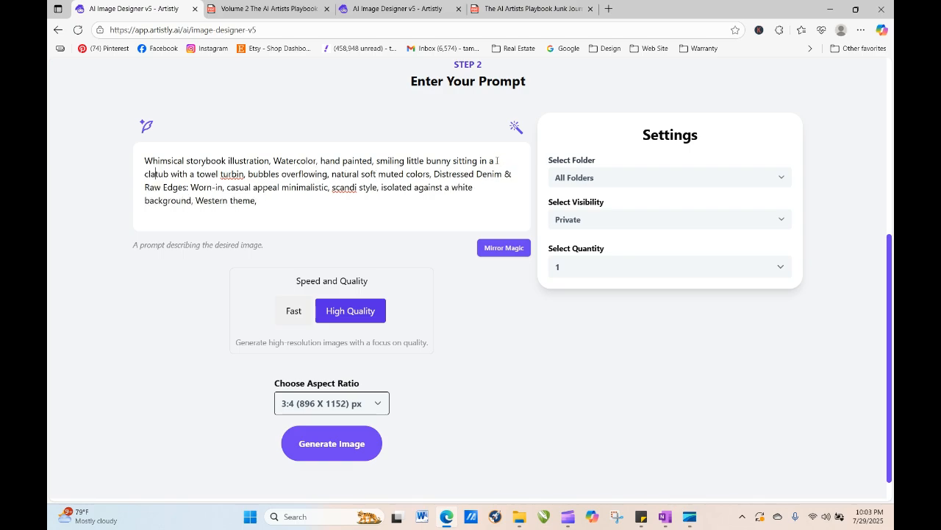
text(foot t)
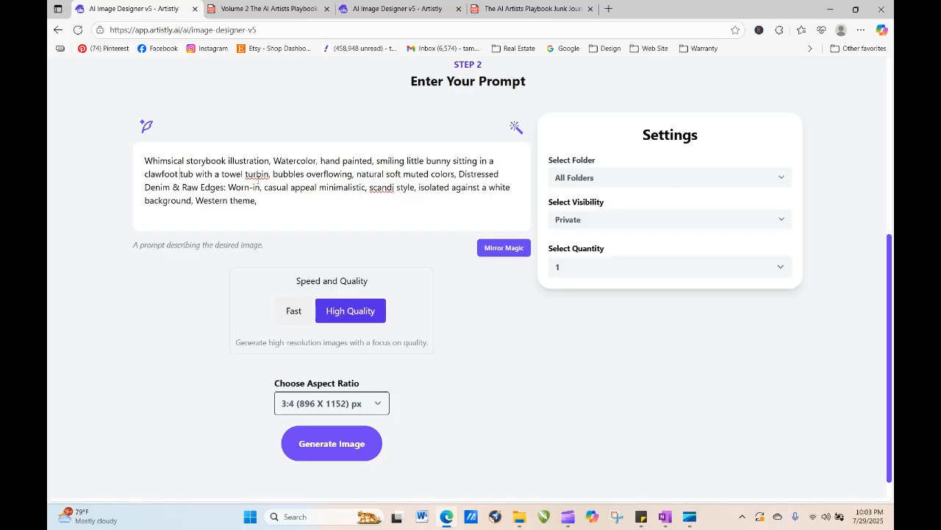
right_click(246, 173)
click(247, 174)
text(wrapped)
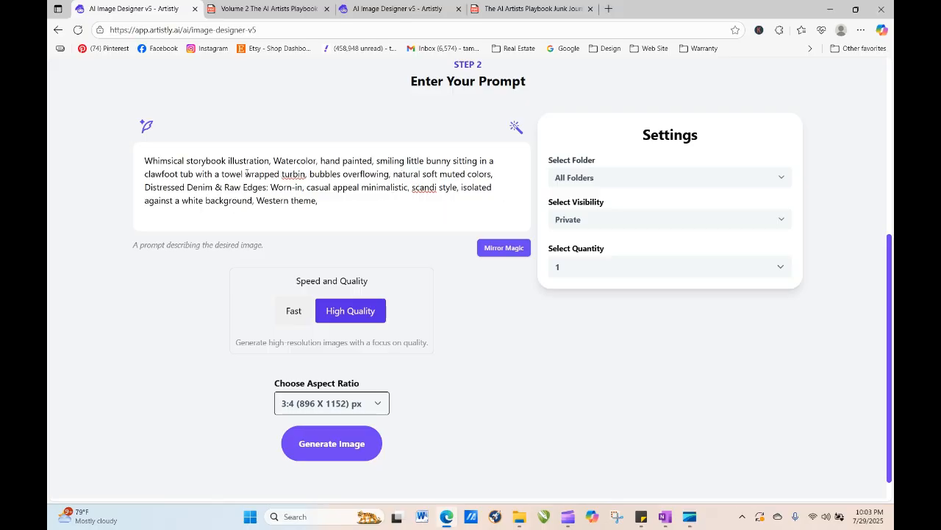
text( around it's )
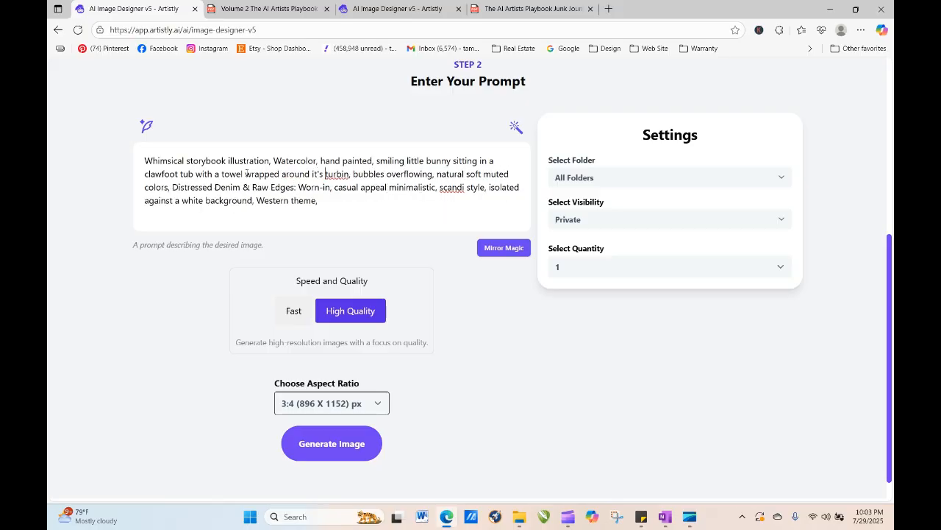
text(ears)
- Replace "turbin" with "ear," in the prompt so the towel wraps around the bunny's ear
key(Delete)
key(Delete)
key(Delete)
key(Delete)
key(Delete)
key(Delete)
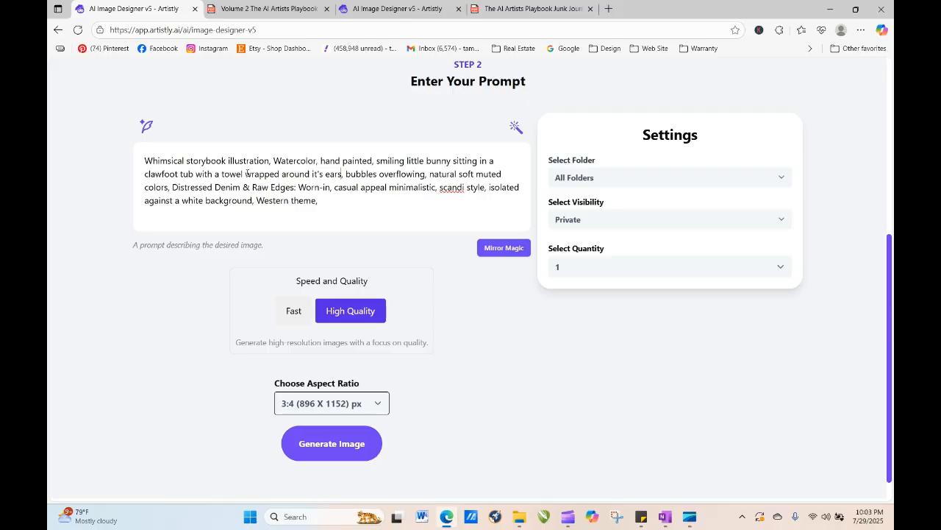
key(Delete)
key(BackSpace)
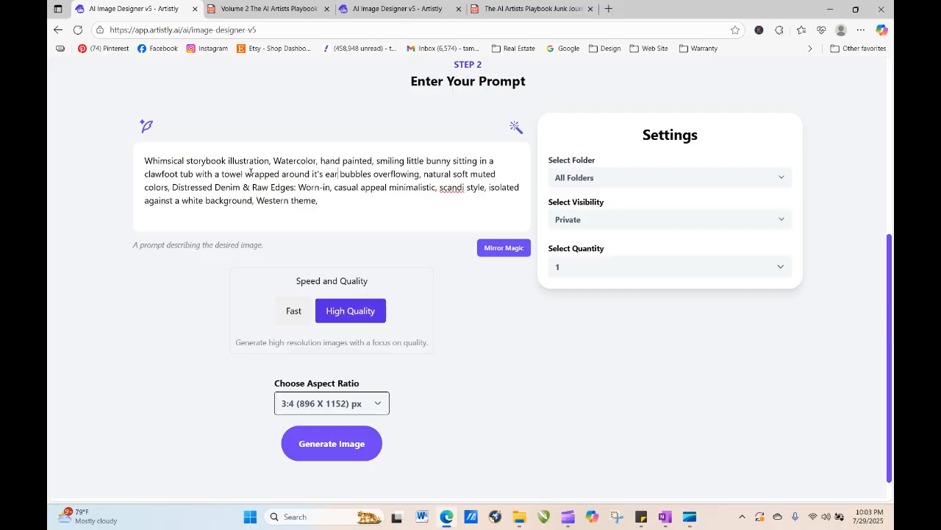
text(,)
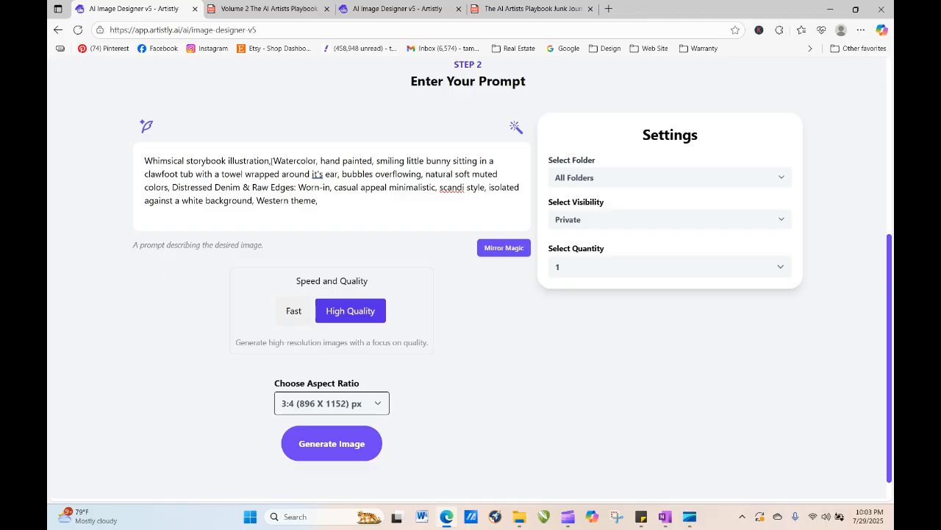
- Insert "Spa Theme," after "Whimsical storybook illustration," in the prompt and generate the image
click(273, 159)
text(Spa Theme)
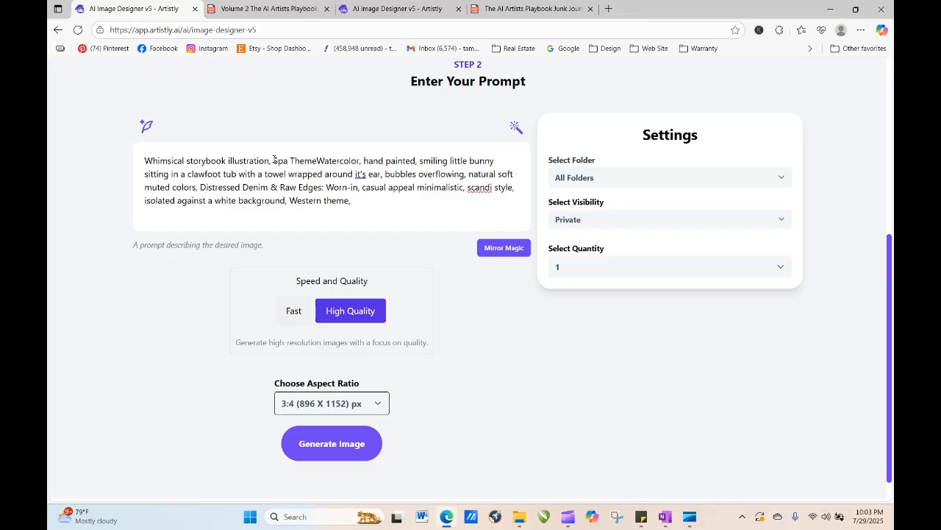
text(<)
key(BackSpace)
text(,)
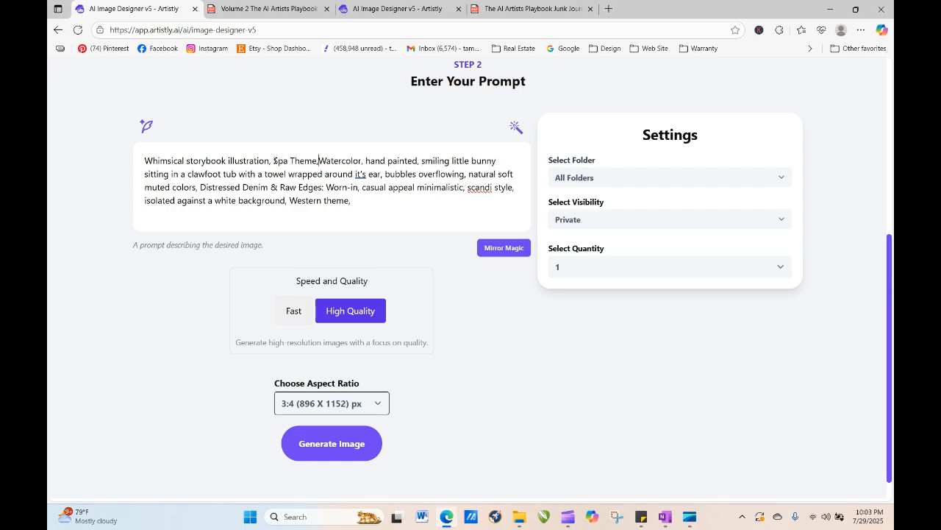
click(331, 455)
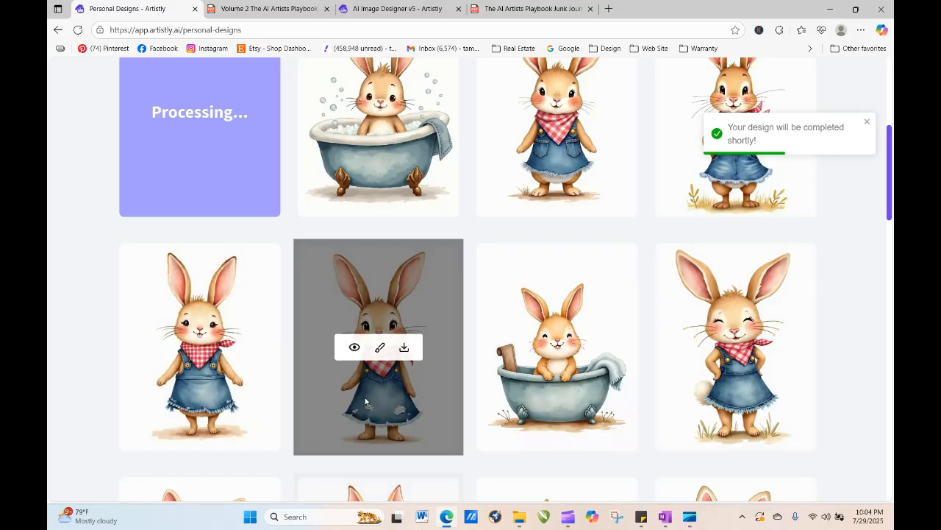
- Reload the Personal Designs page and open the details of the cowgirl bunny design
click(78, 30)
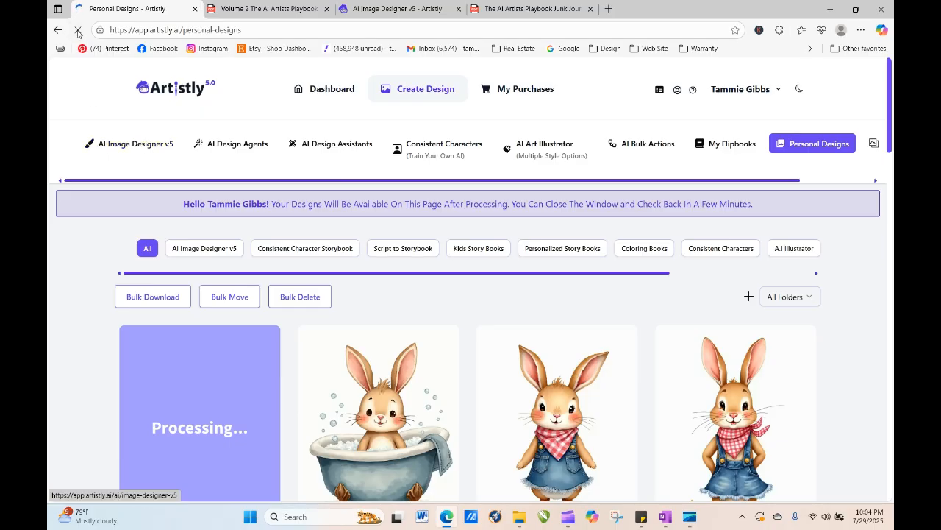
click(77, 29)
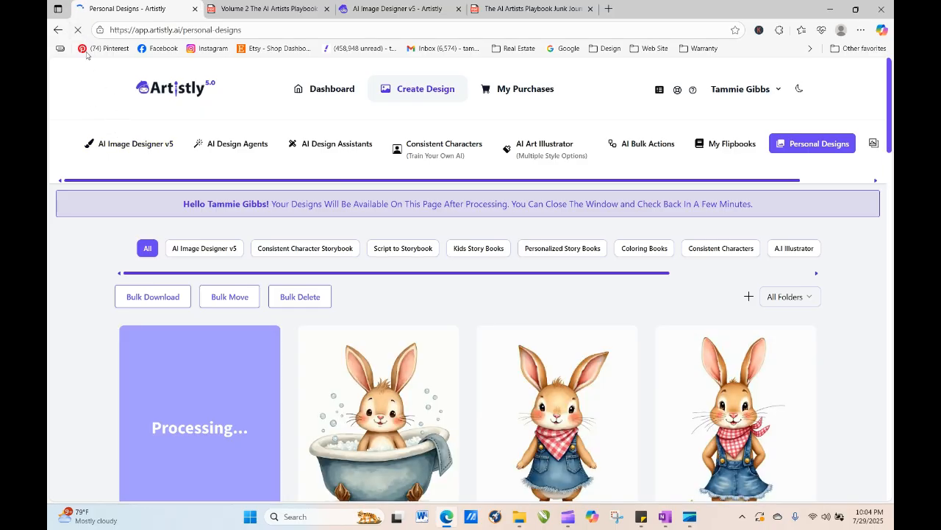
click(78, 31)
click(78, 30)
click(535, 432)
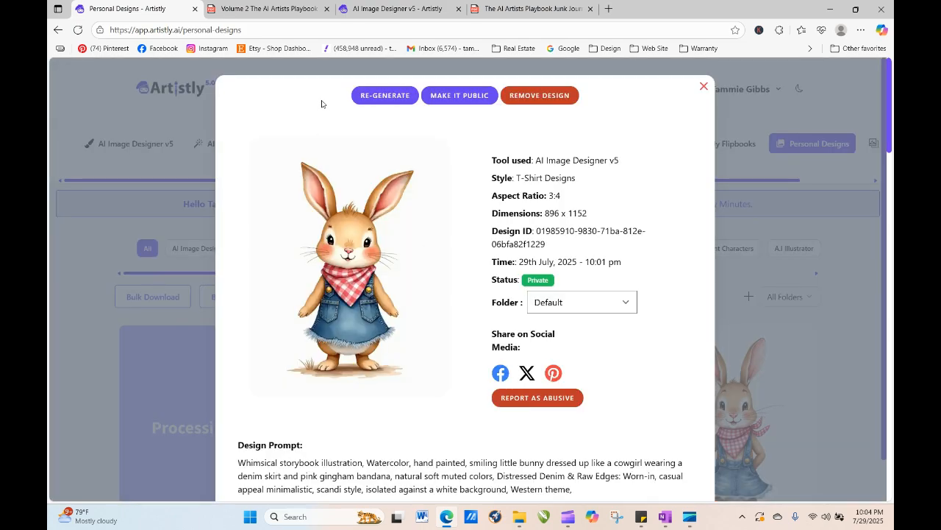
- Send the cowgirl design for regeneration and change "cowgirl" to "cowboy" in its prompt
click(385, 95)
scroll(322, 223, down, 2)
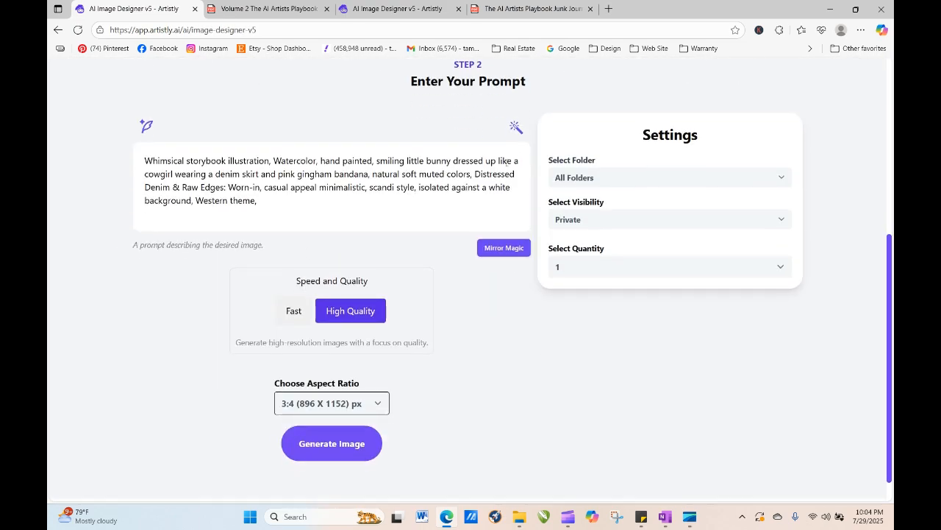
drag(172, 175, 159, 174)
text(bo)
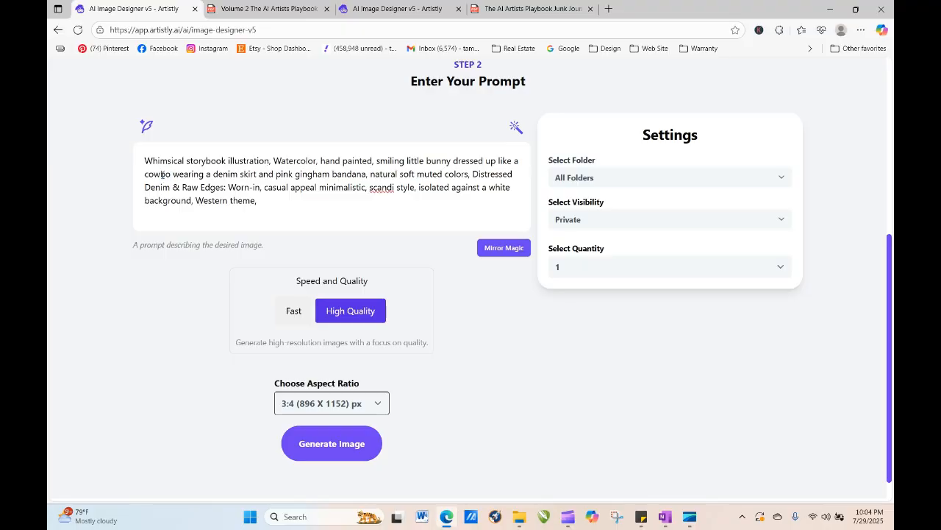
text(y)
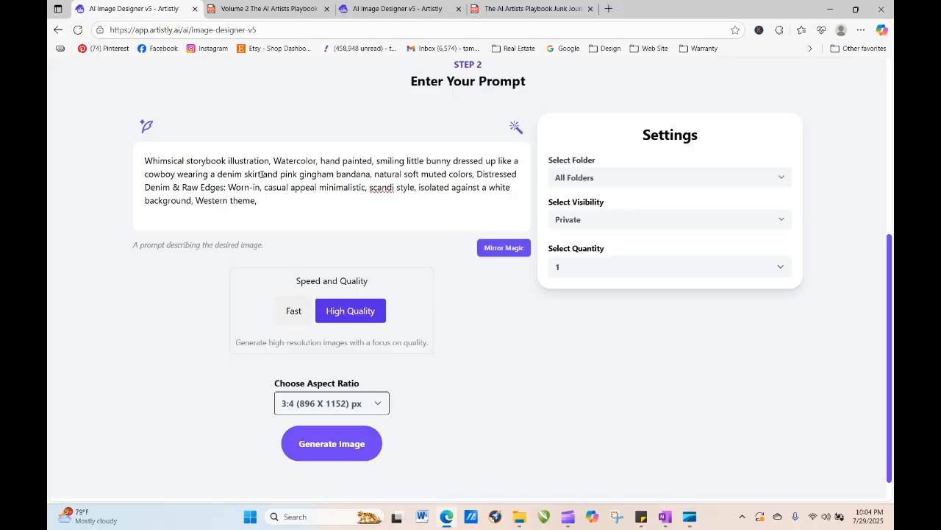
- Change the clothing wording to "denim pants and gingham bandana" in the prompt and generate the image
key(BackSpace)
key(BackSpace)
key(BackSpace)
key(BackSpace)
key(BackSpace)
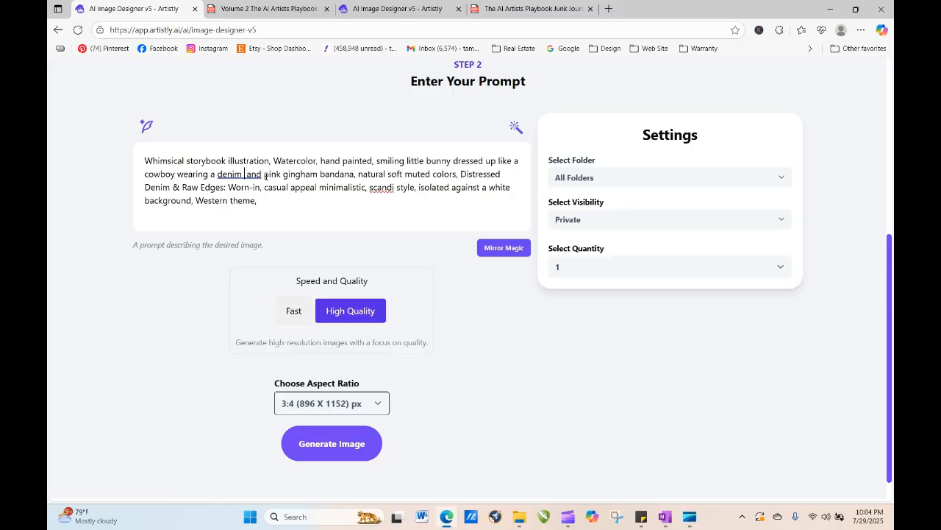
text(pants)
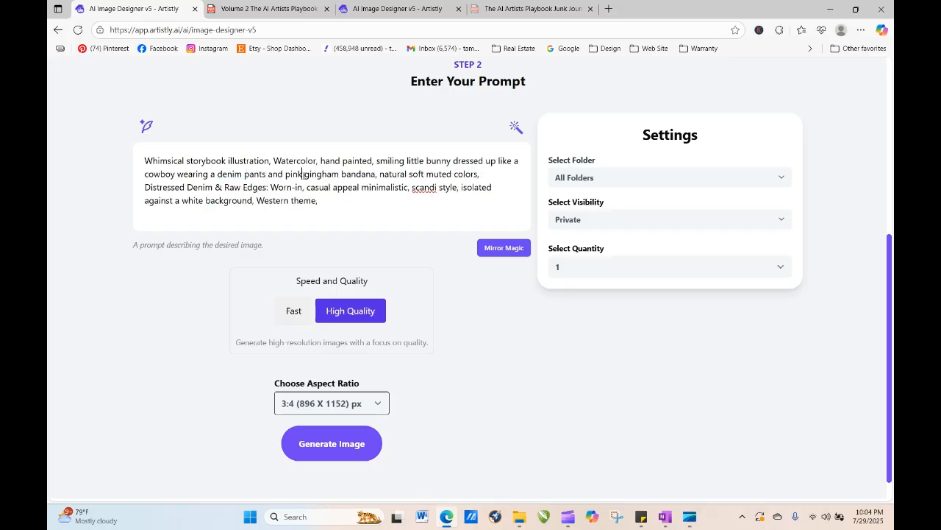
key(BackSpace)
key(BackSpace)
key(BackSpace)
key(BackSpace)
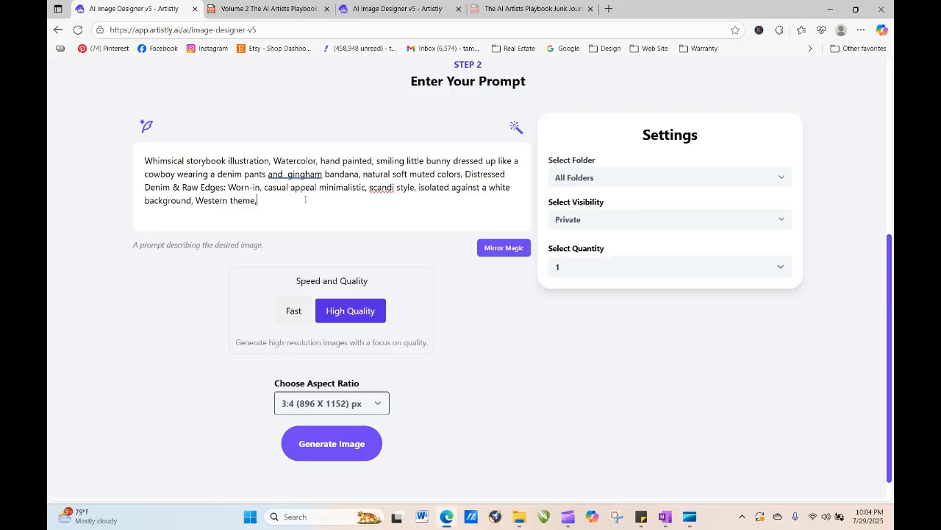
click(330, 445)
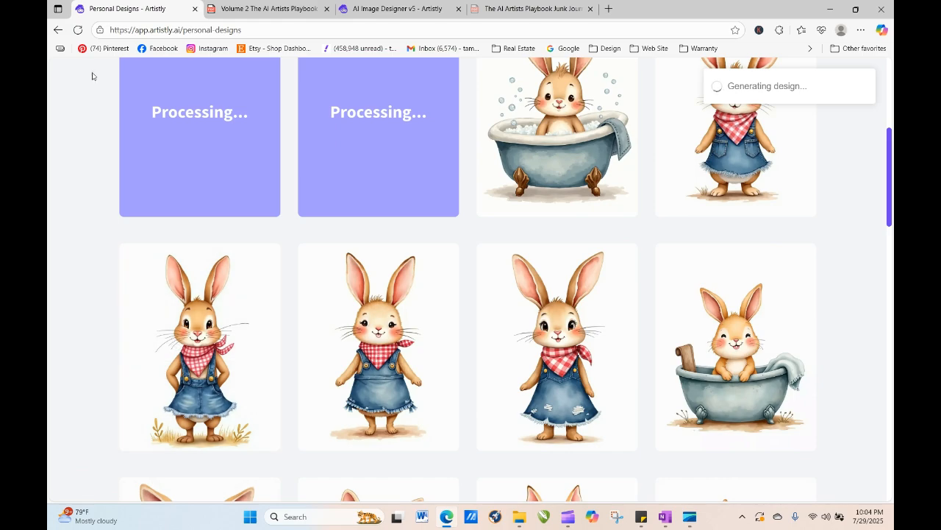
- Reload the Personal Designs page and send the new spa turban bath bunny design for regeneration
click(77, 30)
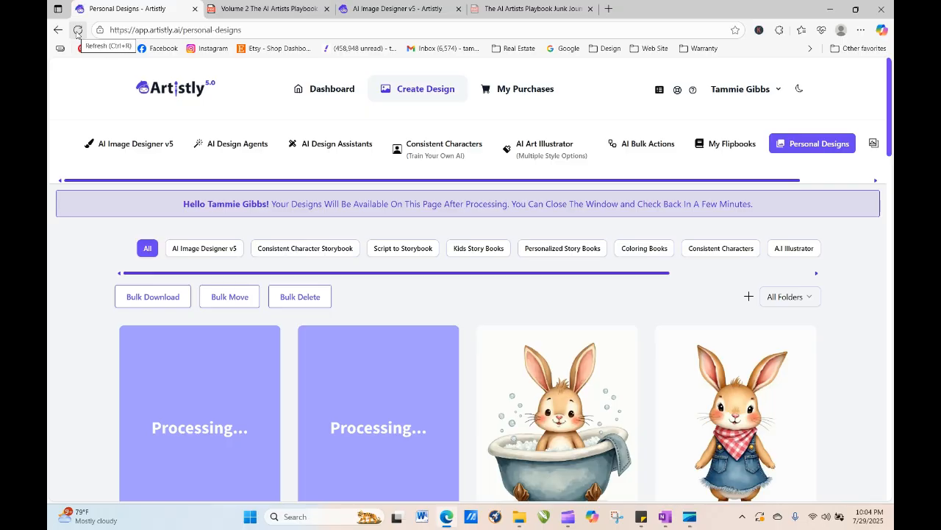
click(78, 31)
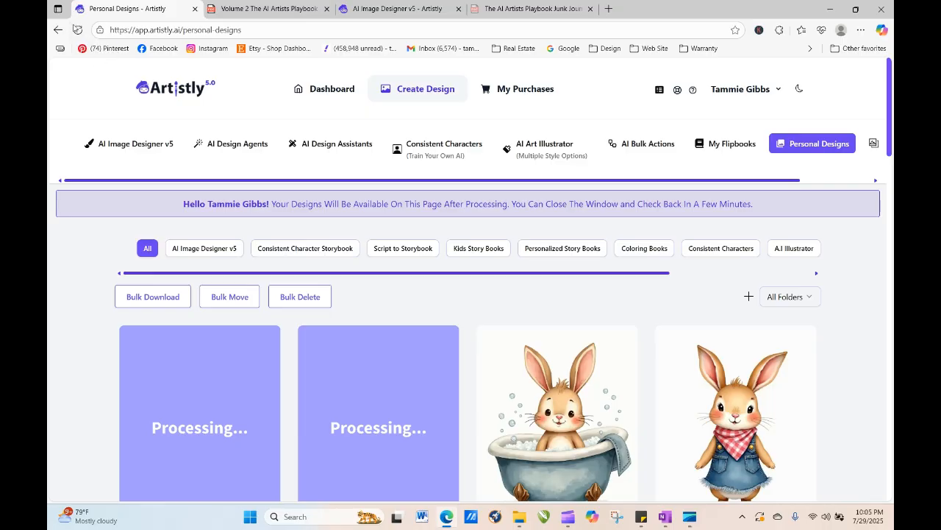
click(77, 30)
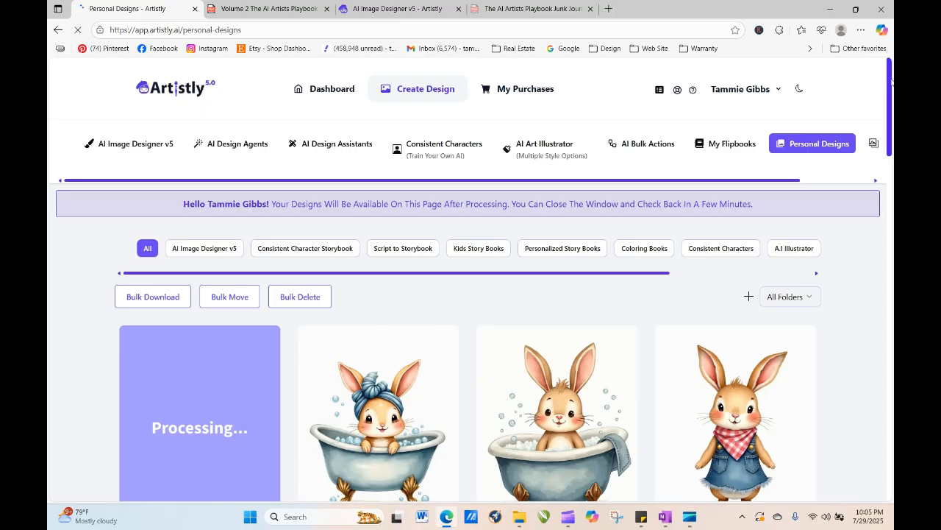
scroll(891, 81, down, 2)
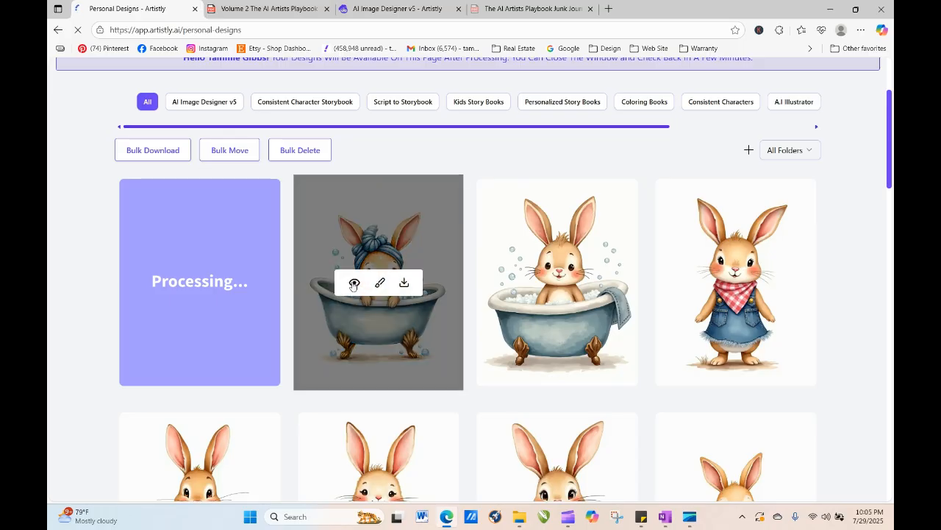
click(353, 283)
click(386, 96)
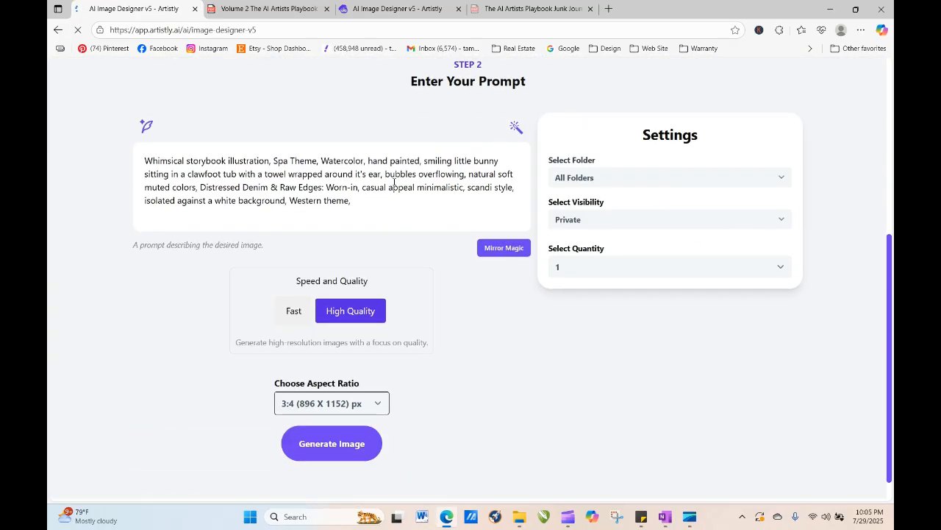
- Insert "giant" before "bubbles overflowing" in the prompt and generate the image
click(386, 175)
text(goant)
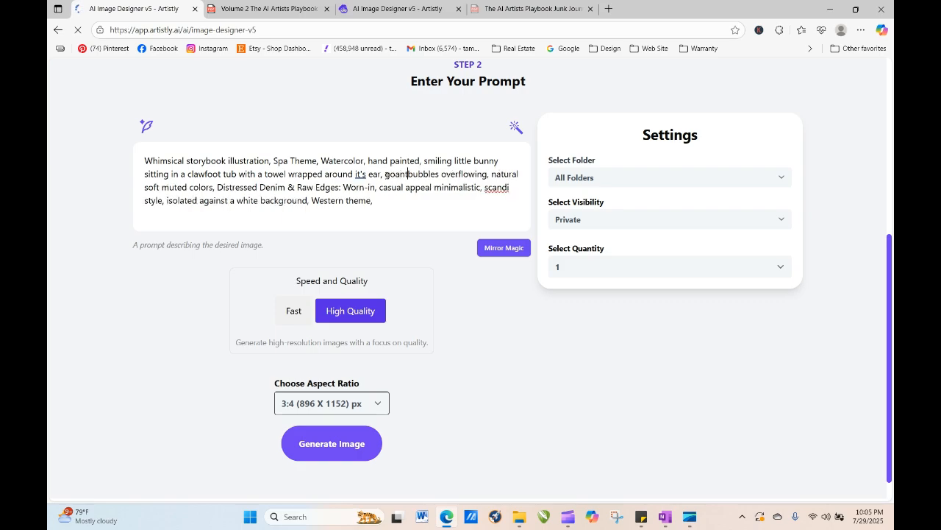
key(BackSpace)
key(BackSpace)
key(BackSpace)
key(BackSpace)
text(iant)
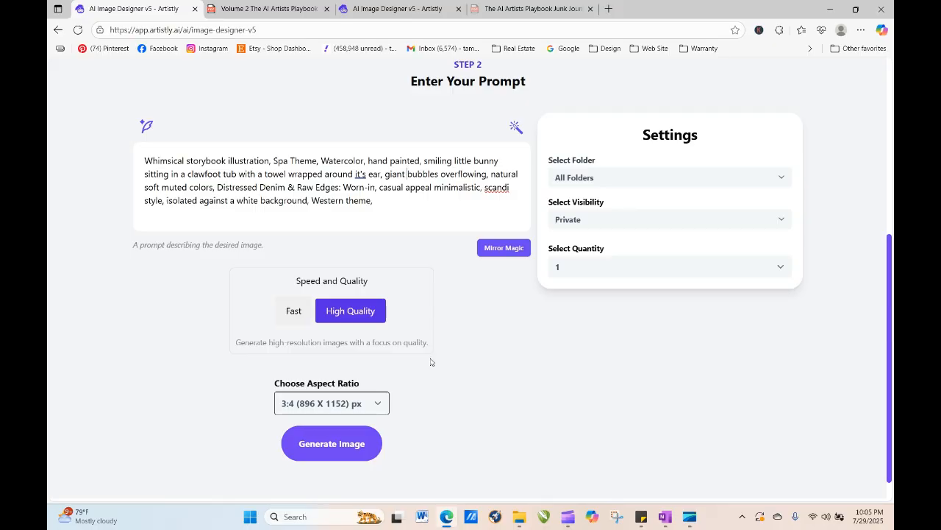
click(350, 446)
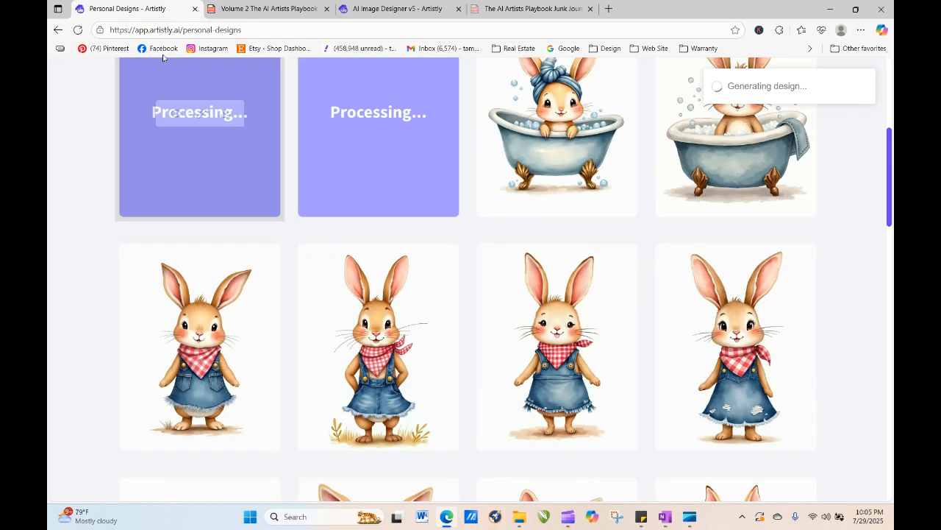
- Reload the Personal Designs page repeatedly to check on the processing designs
click(78, 29)
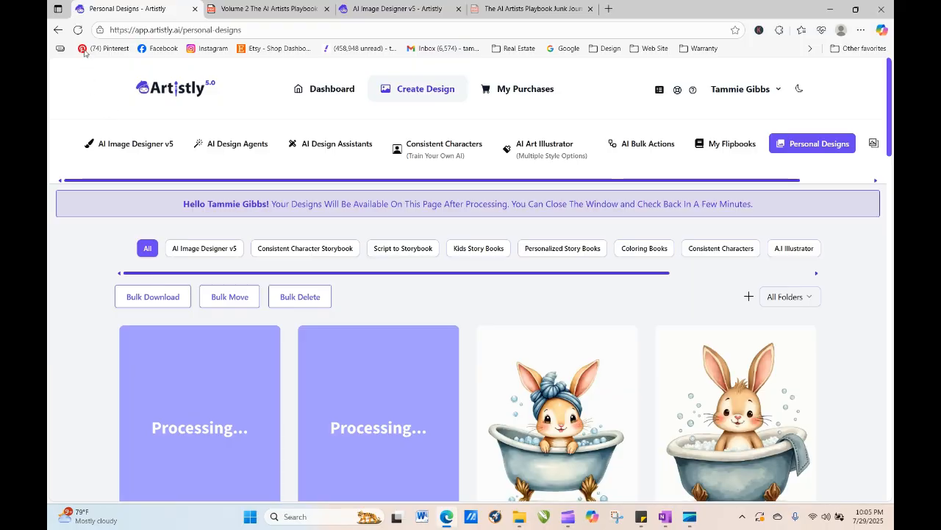
click(78, 29)
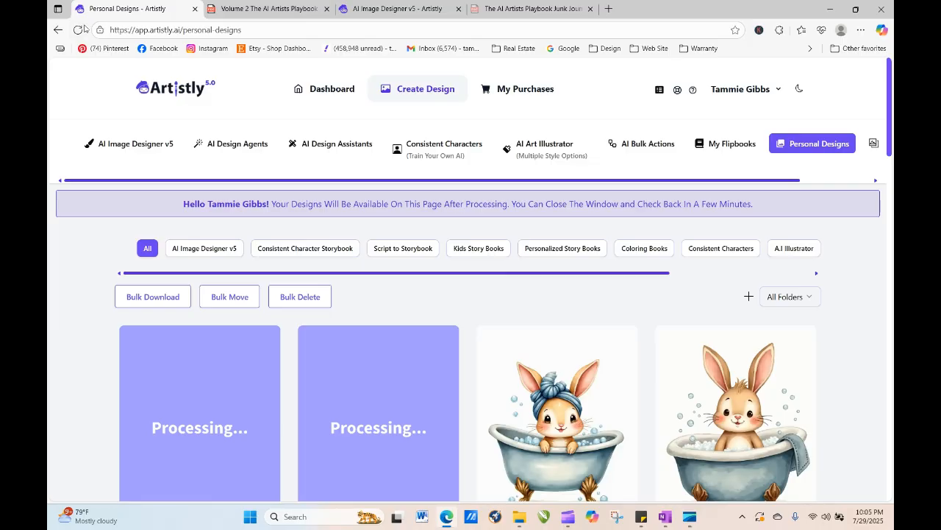
click(81, 30)
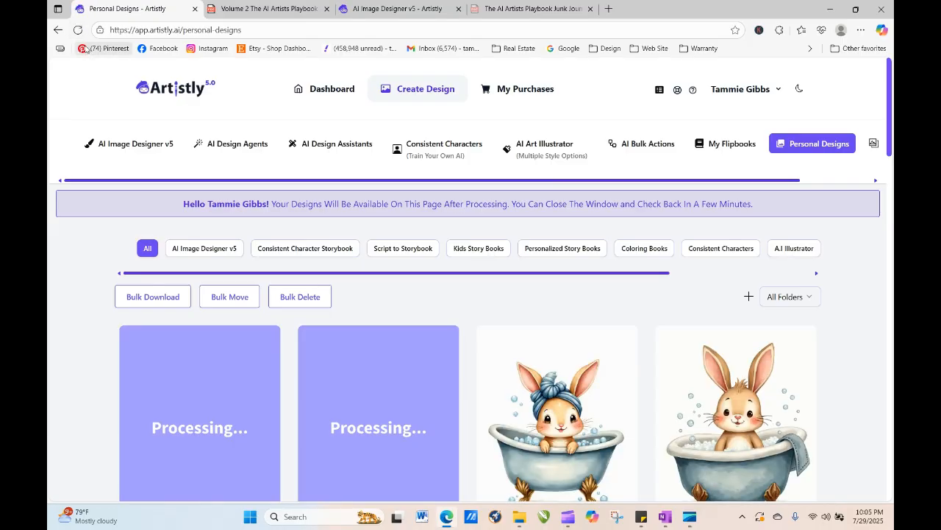
click(78, 30)
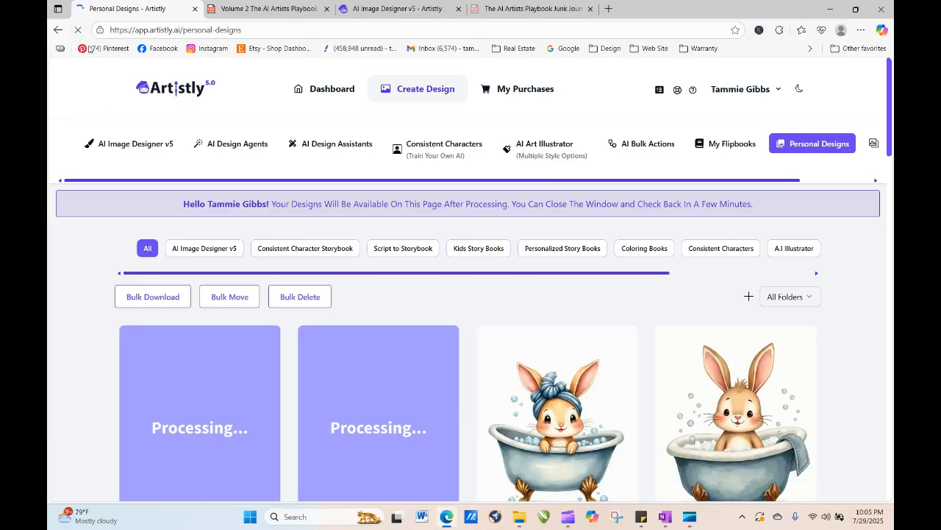
click(78, 30)
click(78, 30)
click(77, 30)
drag(888, 98, 886, 160)
mouse_move(727, 236)
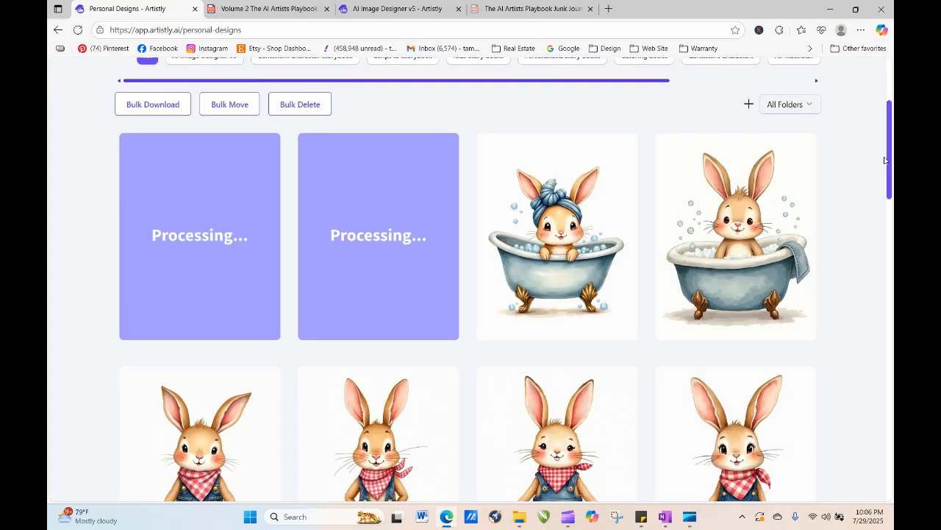
click(79, 31)
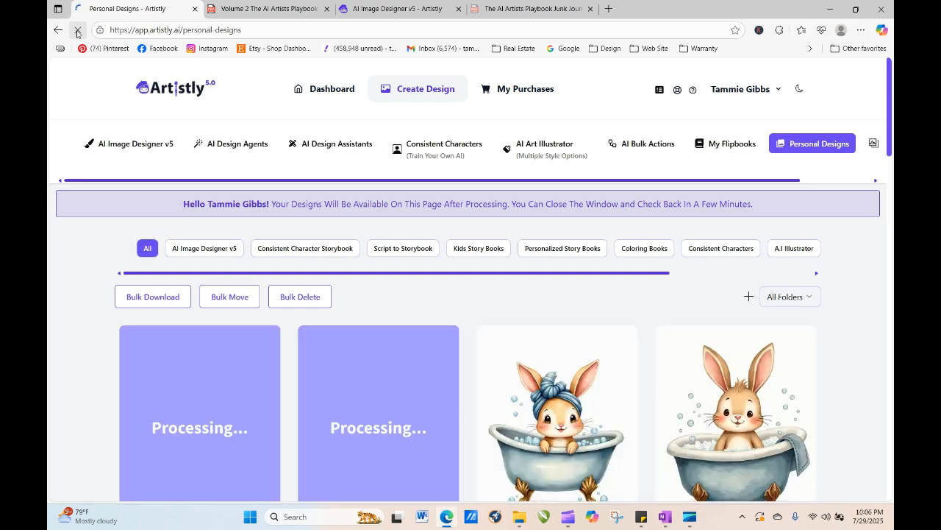
- Regenerate the spa turban bath bunny design with the quantity set to 4 and generate the images
click(531, 429)
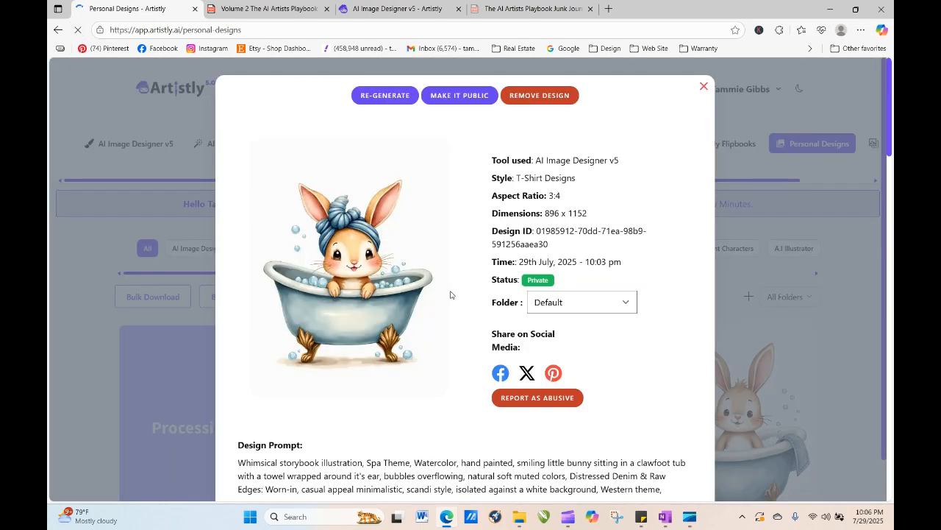
click(389, 96)
scroll(404, 218, down, 4)
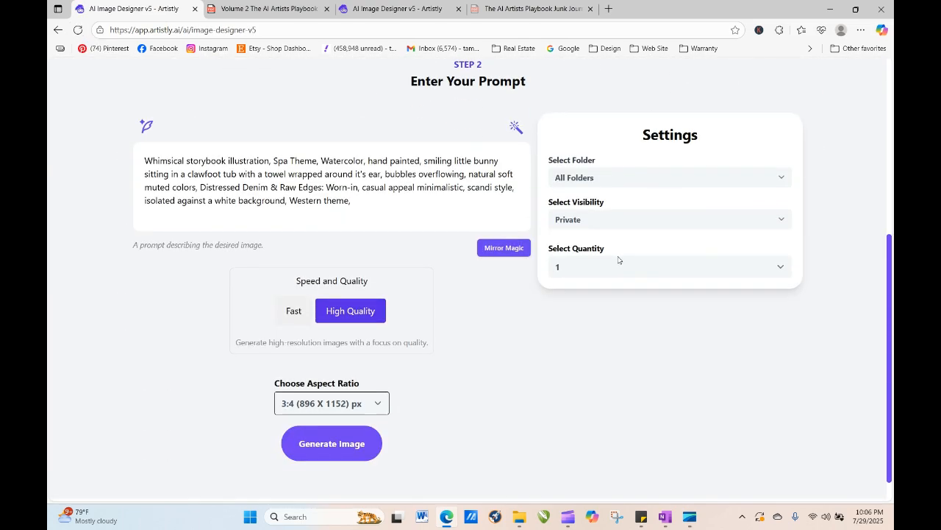
click(618, 262)
click(596, 344)
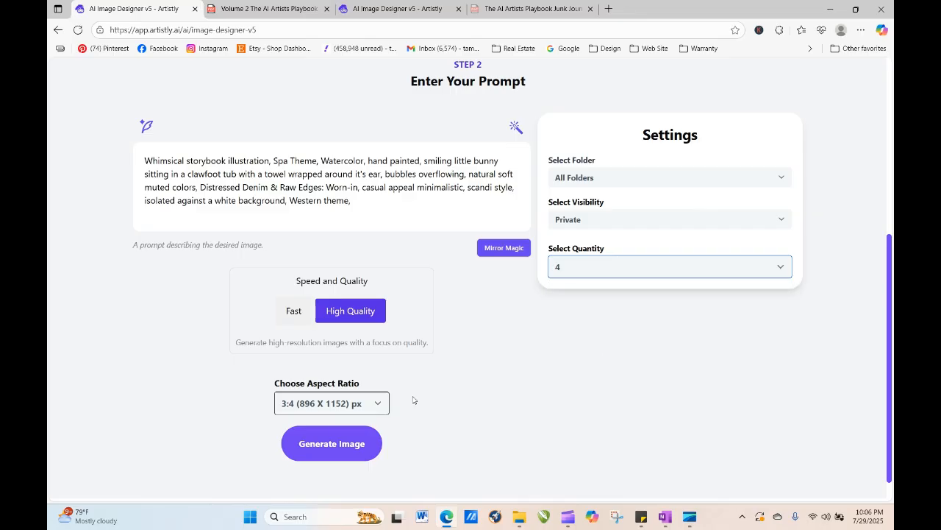
click(331, 440)
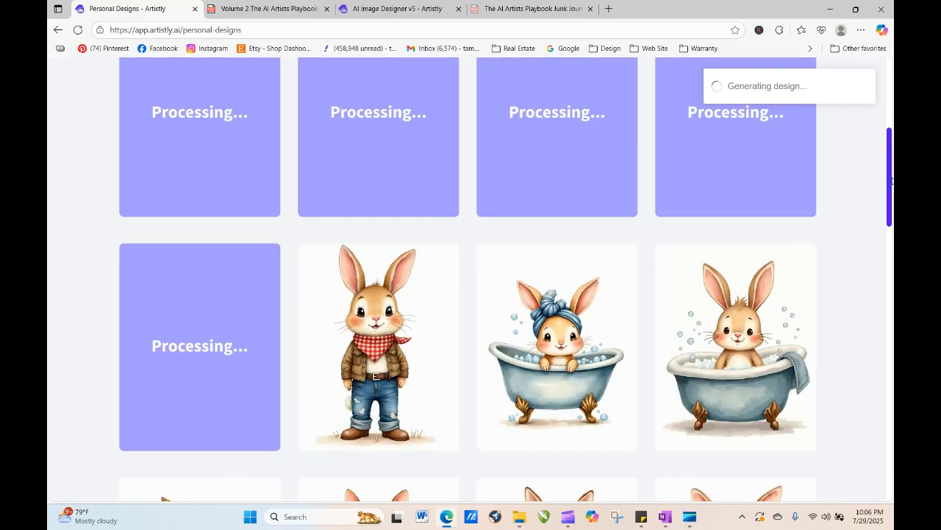
- Open the details of the new cowboy bunny design
click(373, 381)
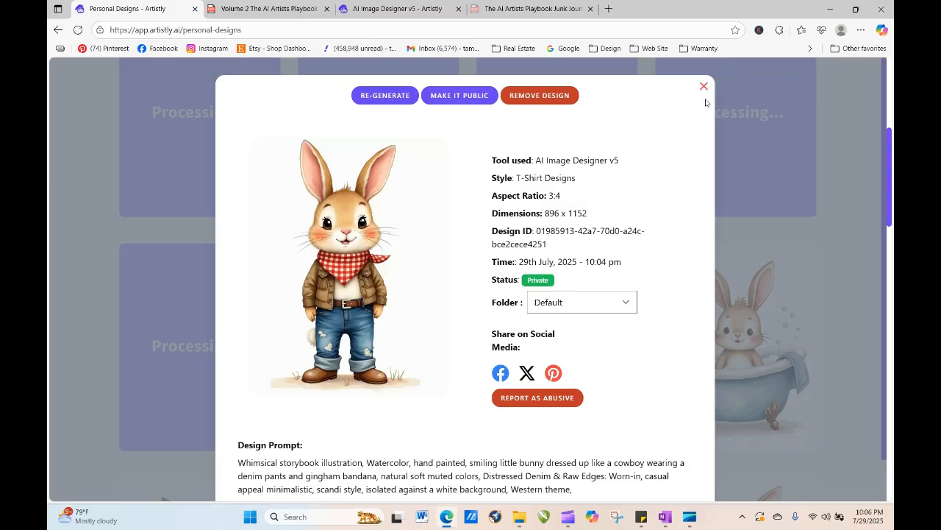
- Close the cowboy bunny details and reload the Personal Designs page to check on the processing designs
click(704, 88)
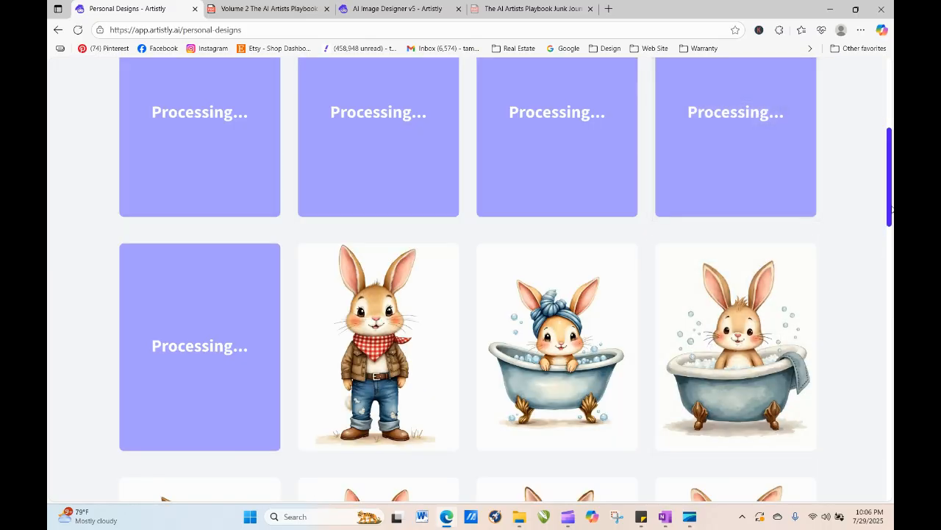
drag(891, 210, 882, 174)
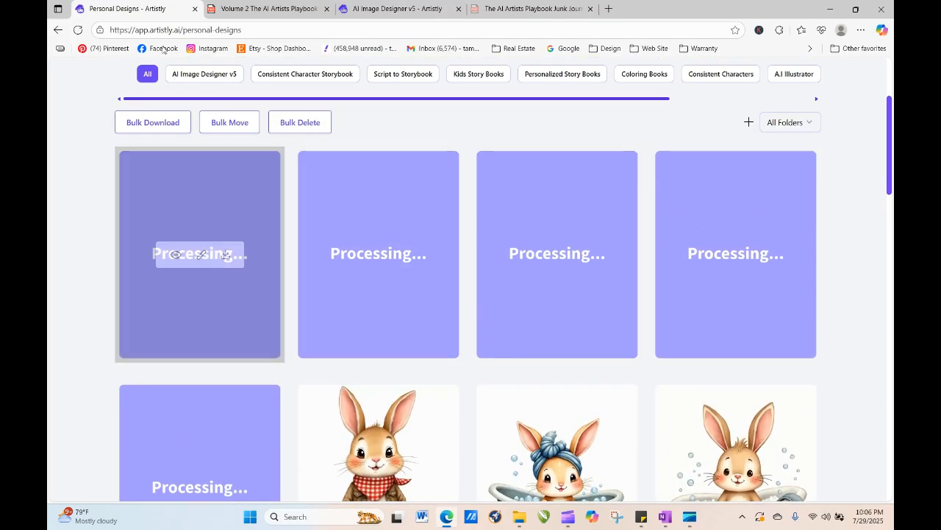
click(77, 29)
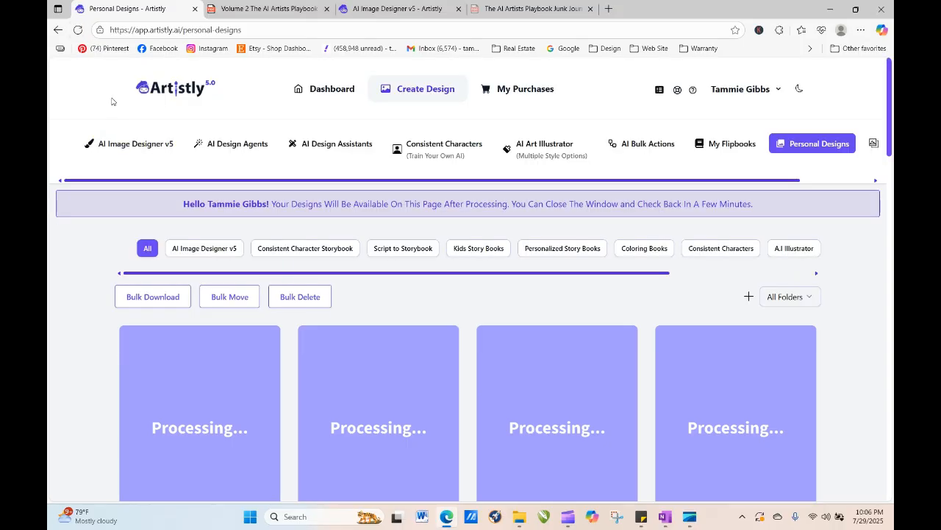
click(77, 30)
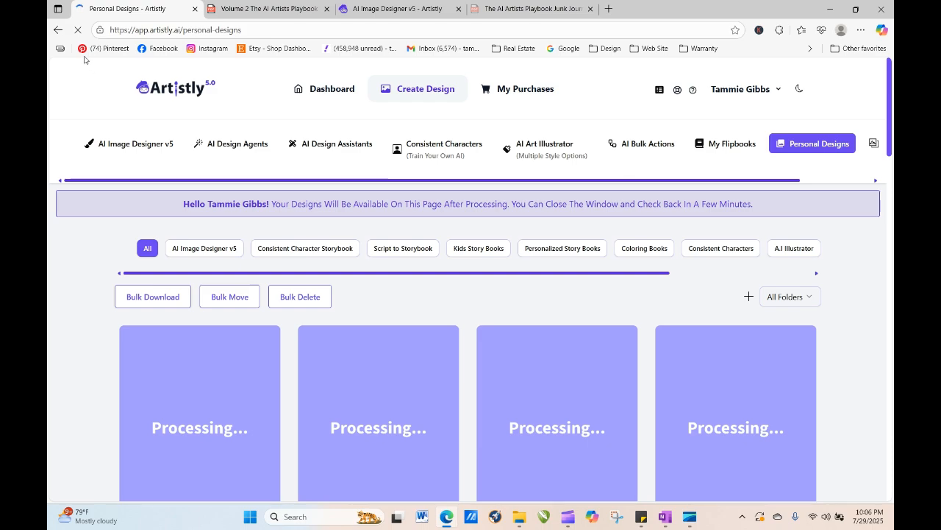
click(77, 29)
click(77, 30)
drag(891, 145, 891, 211)
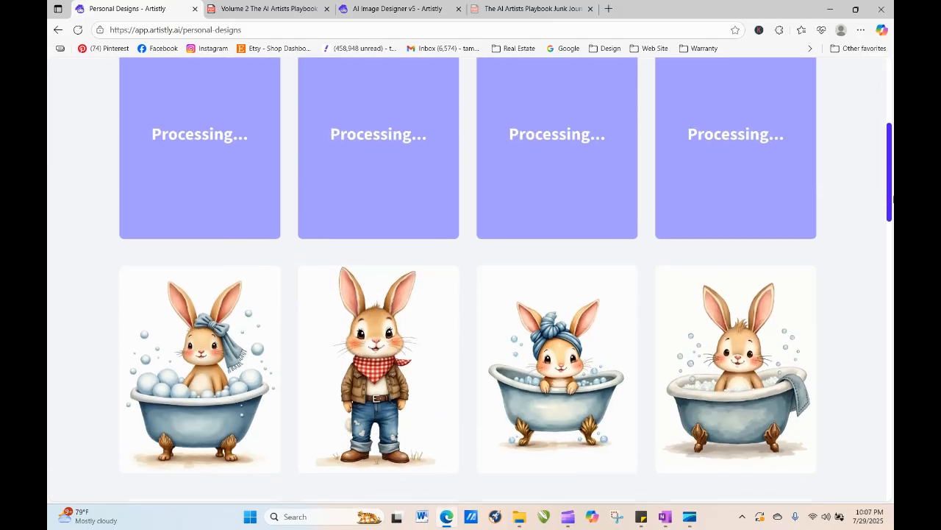
- View the details of the bow-wearing bath bunny design, close them and reload the page
click(175, 373)
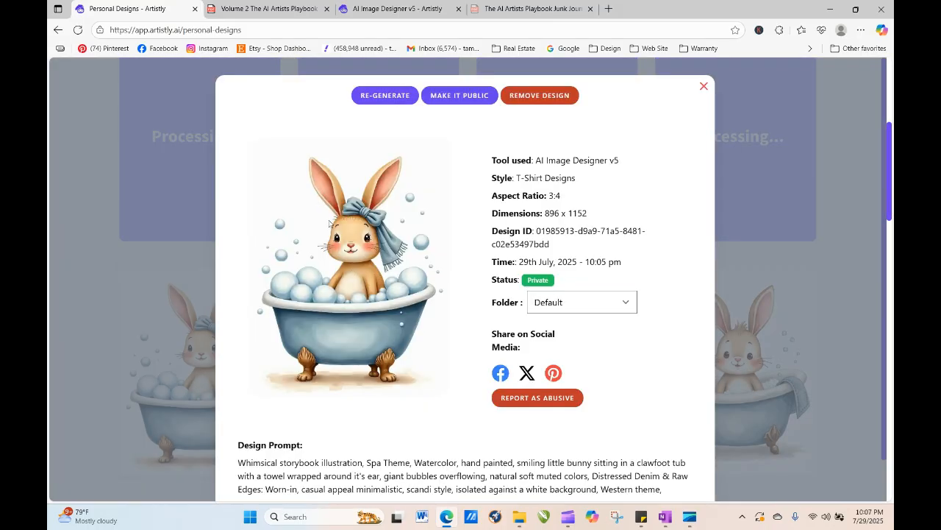
click(703, 88)
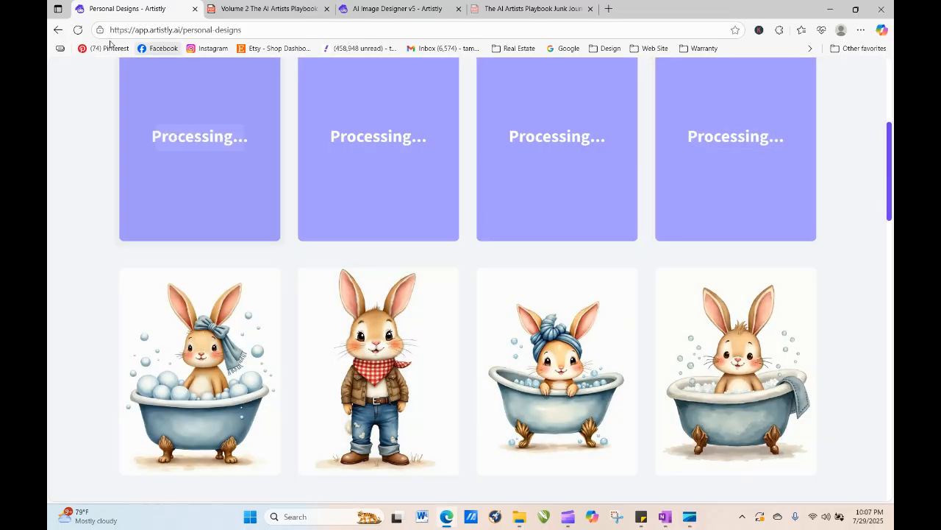
click(78, 30)
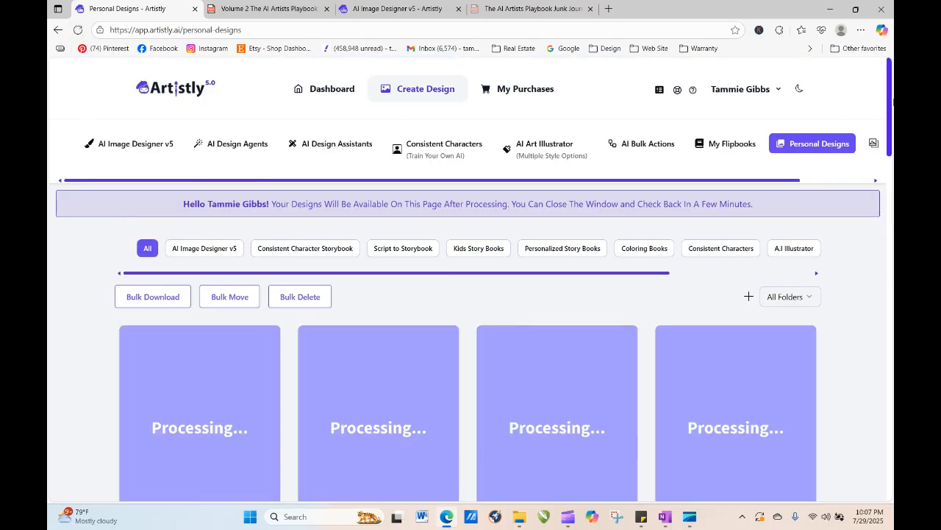
drag(892, 99, 892, 157)
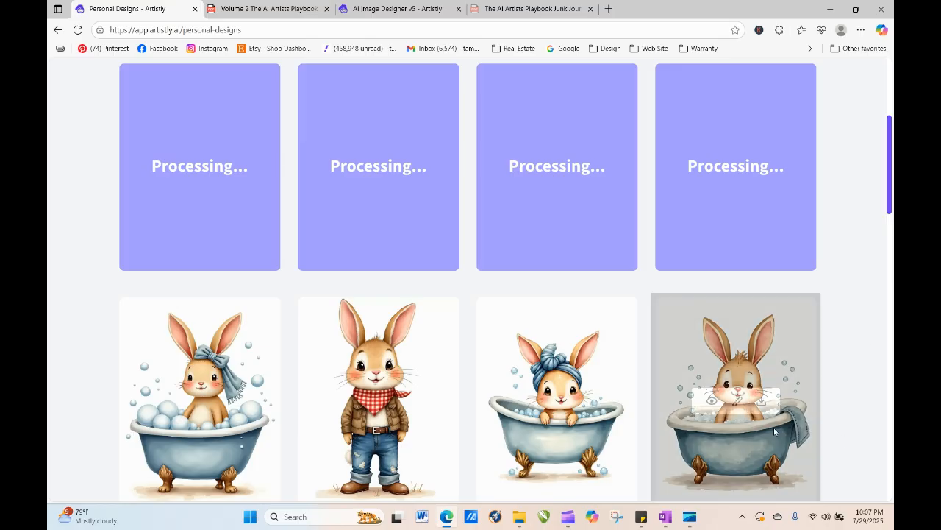
- Open the turban bath bunny design's details and copy its full design prompt
mouse_move(551, 431)
click(533, 403)
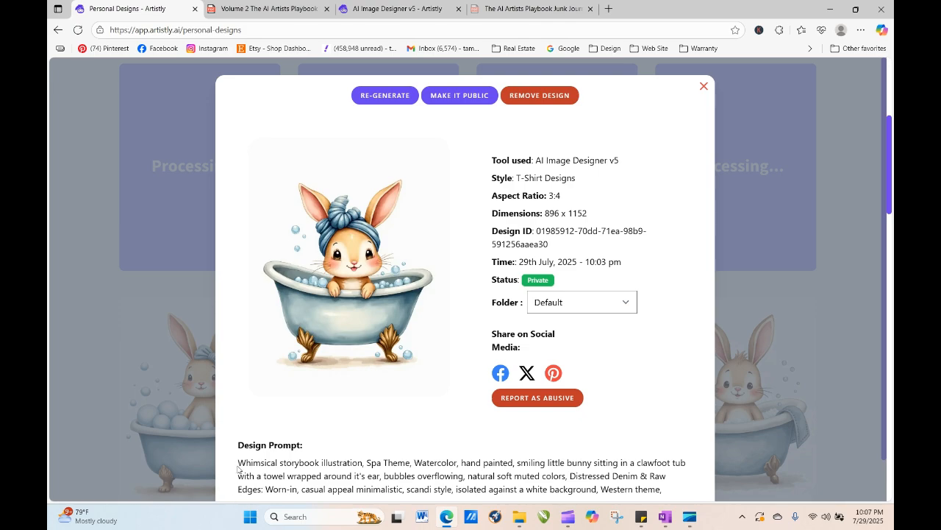
drag(239, 464, 666, 449)
right_click(571, 429)
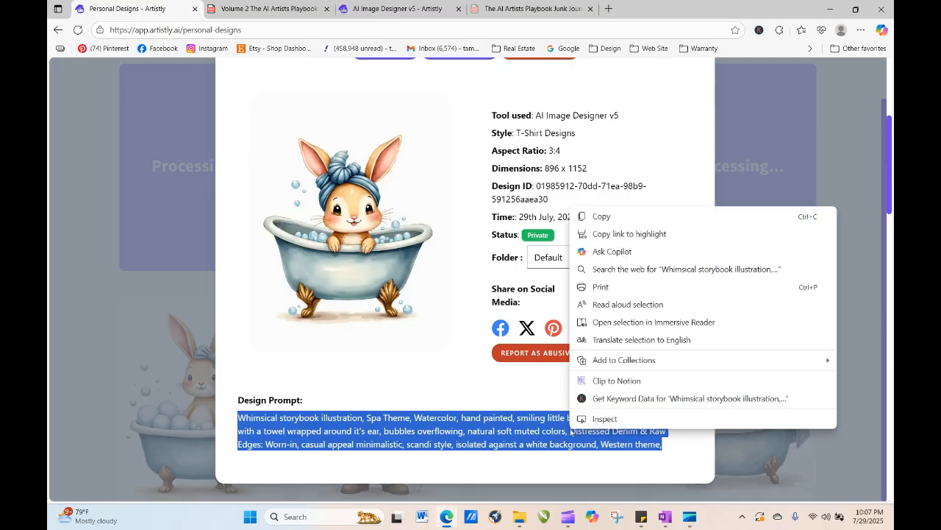
click(631, 216)
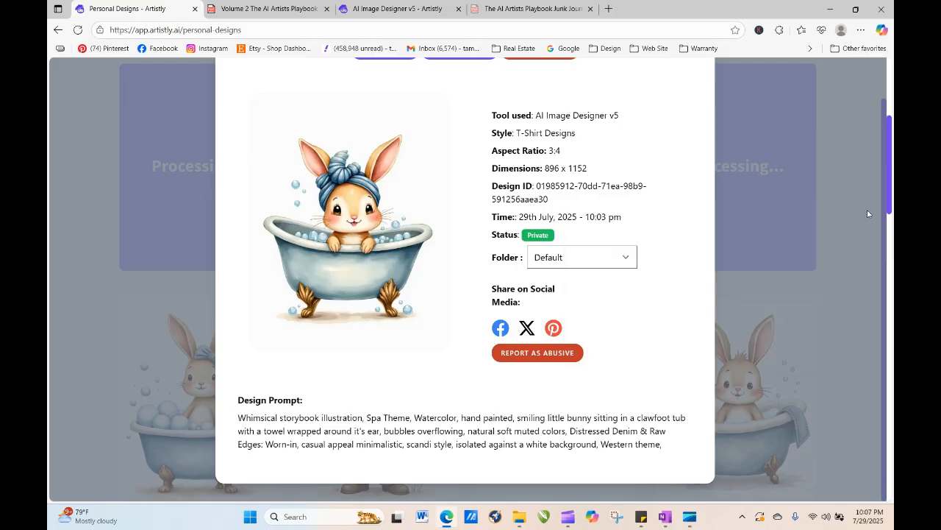
- Close the turban bunny details and refresh the designs page to review the newly finished images
scroll(884, 146, up, 1)
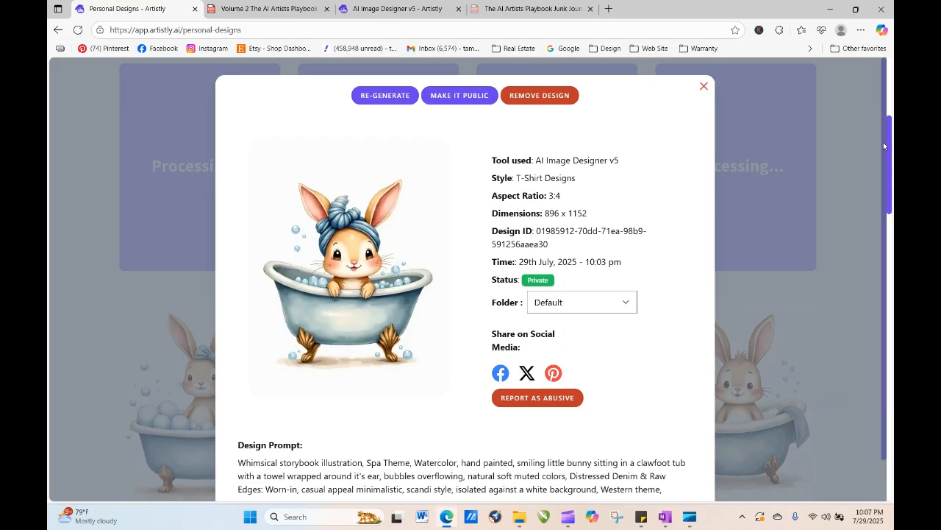
click(704, 88)
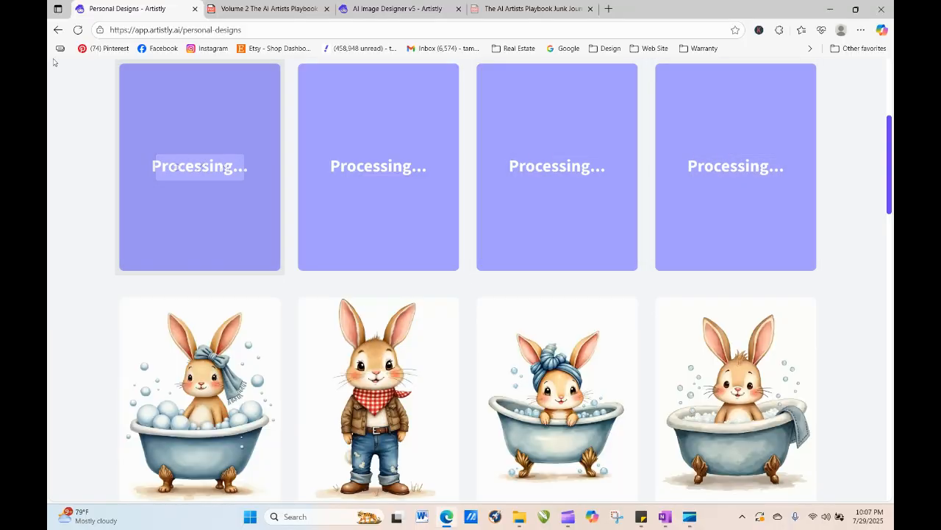
click(77, 29)
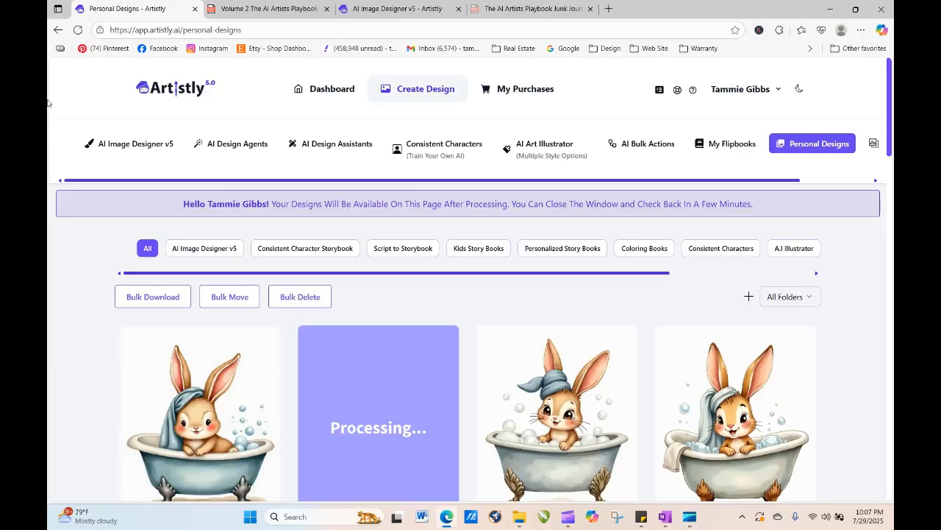
click(78, 30)
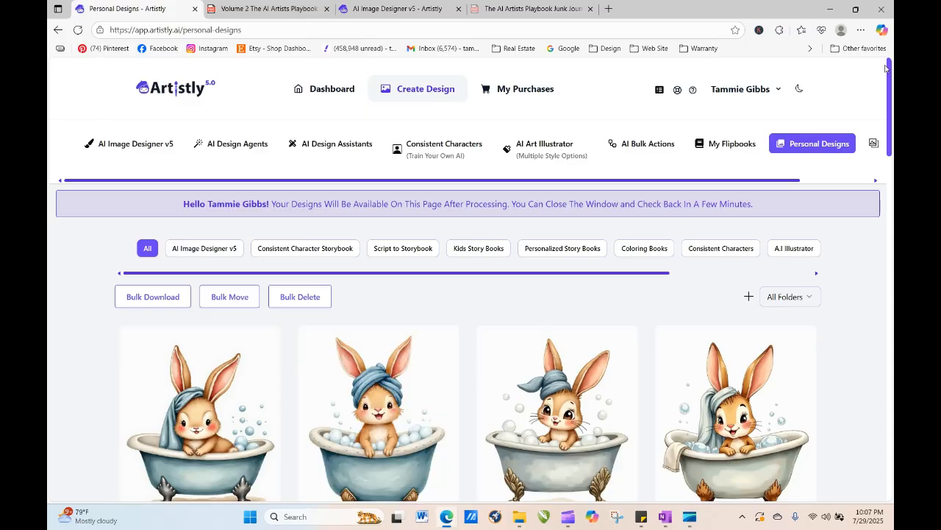
scroll(887, 81, down, 3)
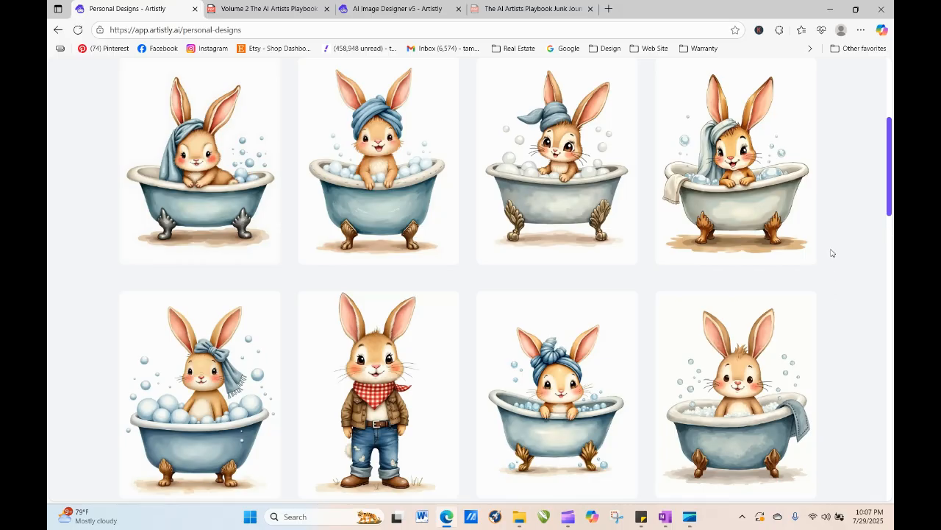
scroll(890, 197, up, 3)
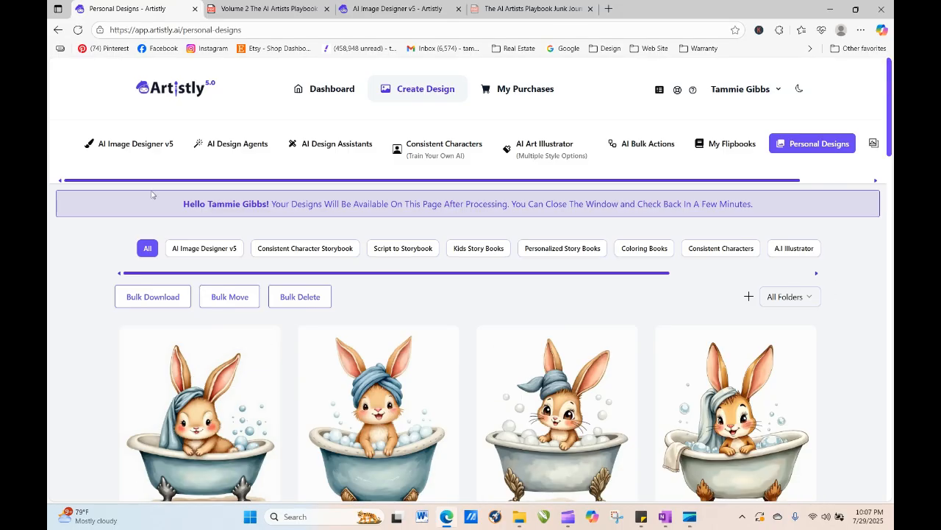
- Open the v4 Image Designer and paste the copied bath bunny prompt into the prompt box
click(154, 145)
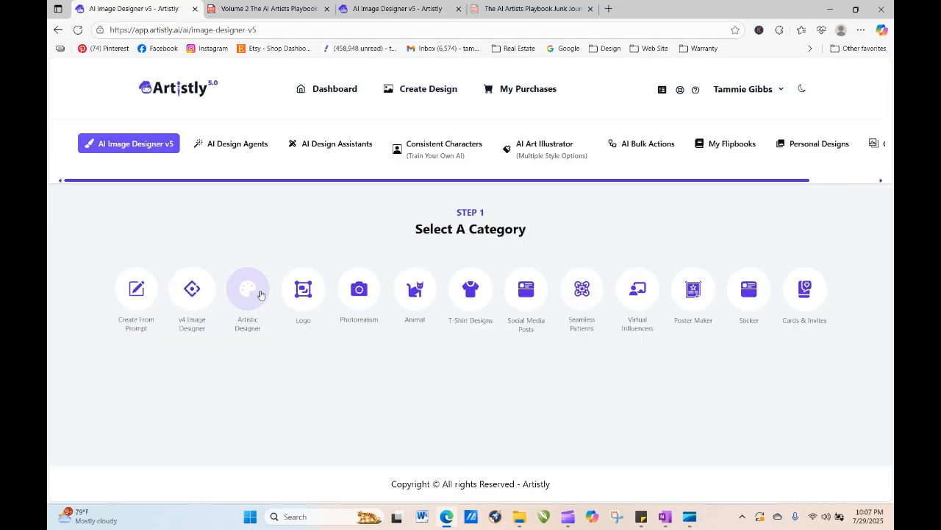
click(186, 289)
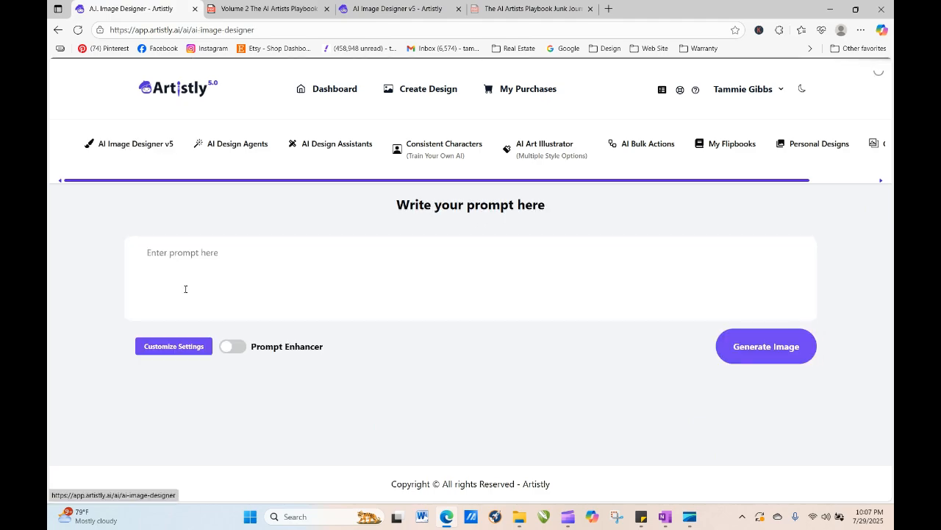
right_click(182, 270)
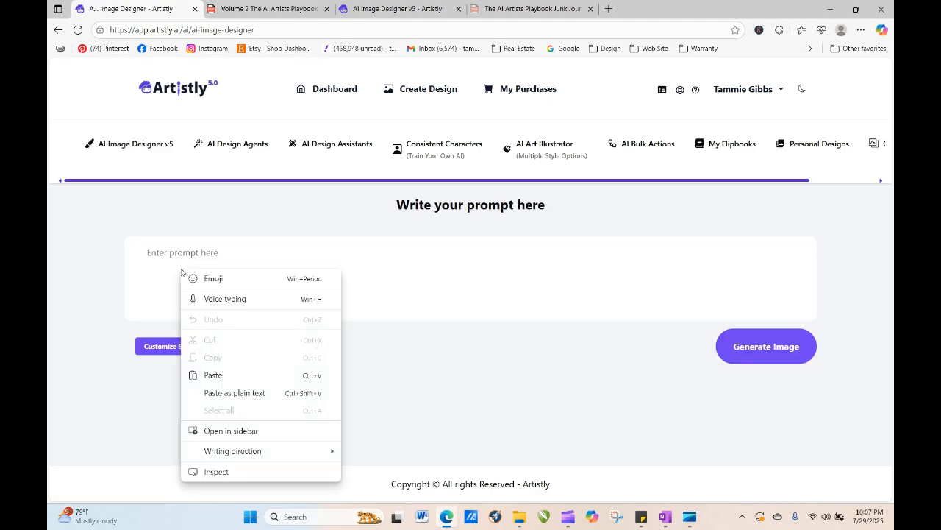
click(212, 375)
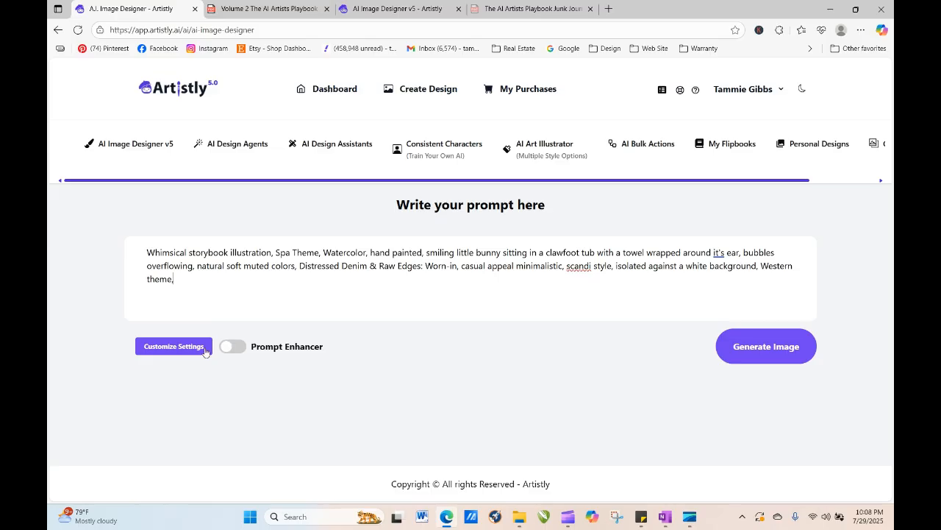
- Customize the settings with the style set to Artistic and generate the image
click(174, 346)
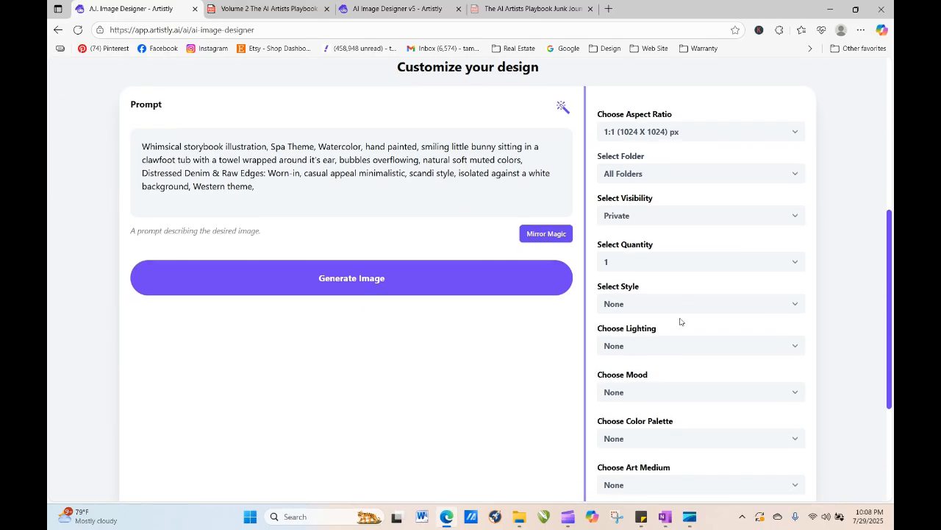
click(654, 304)
click(654, 354)
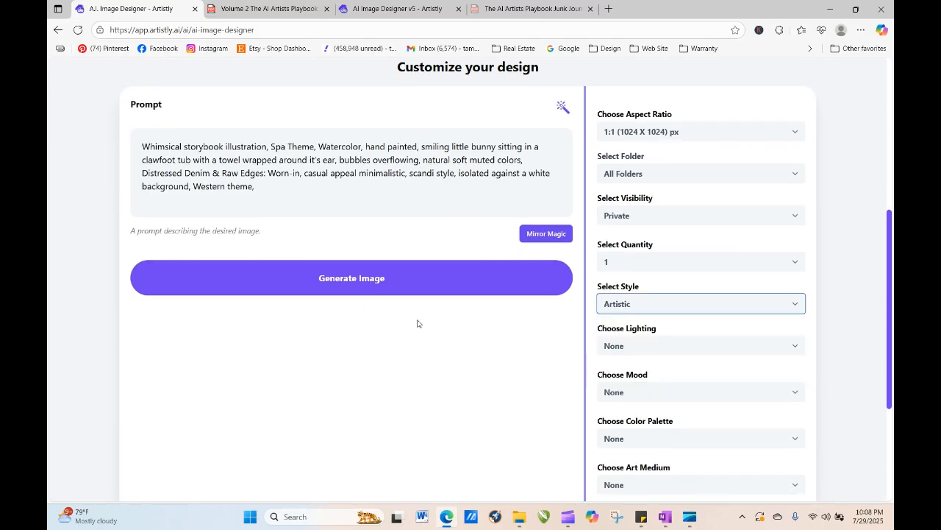
click(396, 282)
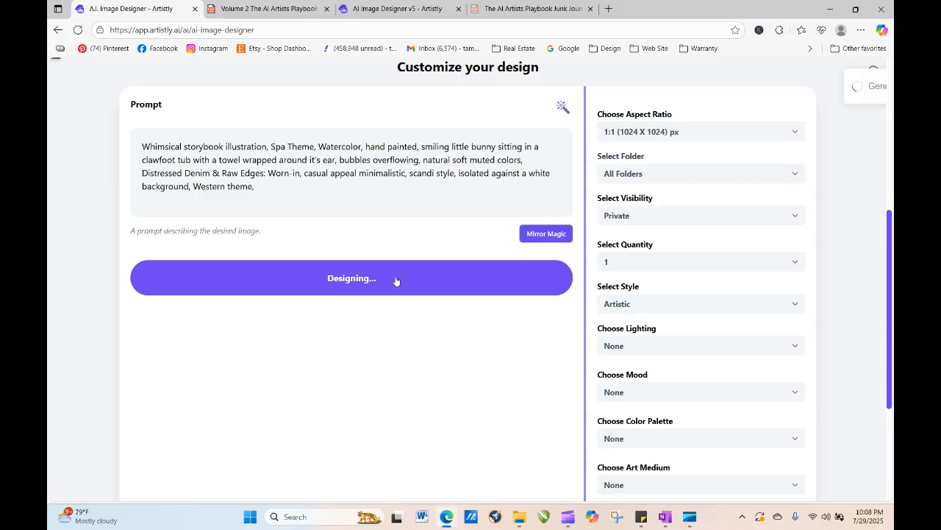
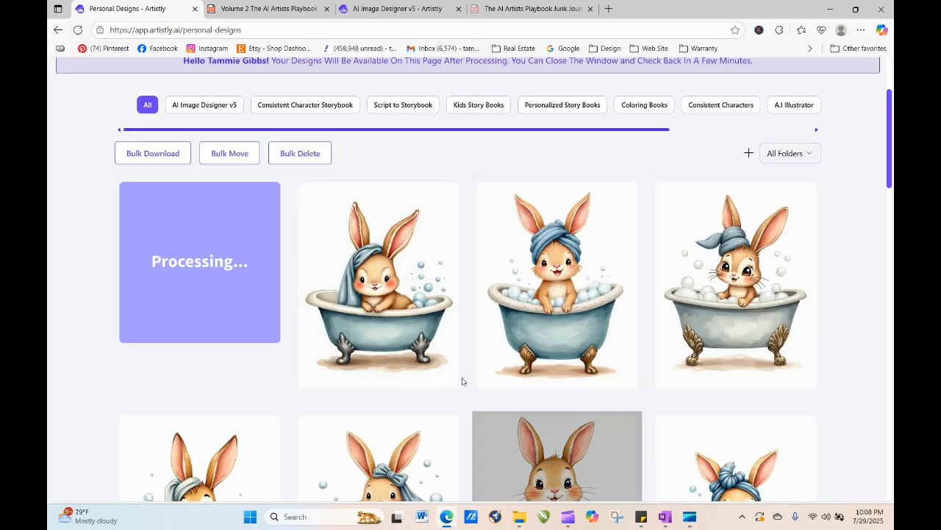
- Reload the Personal Designs page to check on the processing design
click(78, 30)
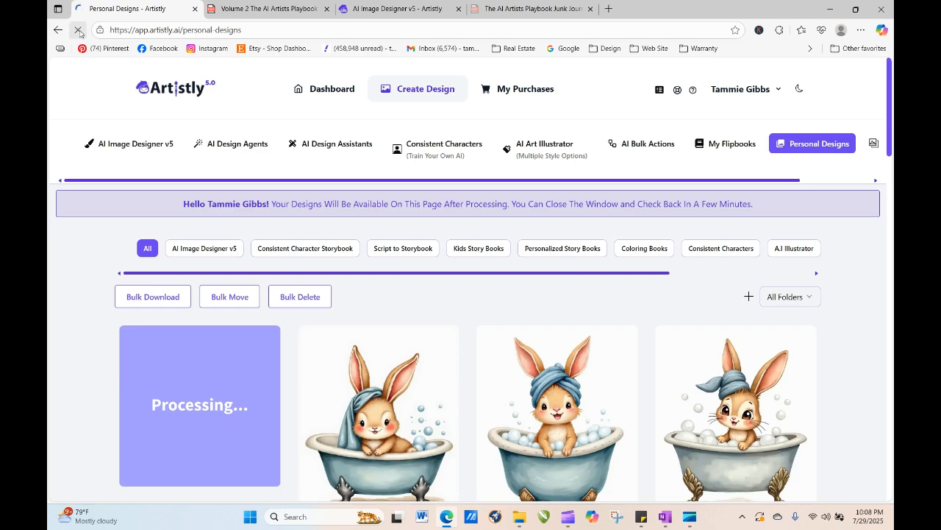
click(78, 31)
click(78, 30)
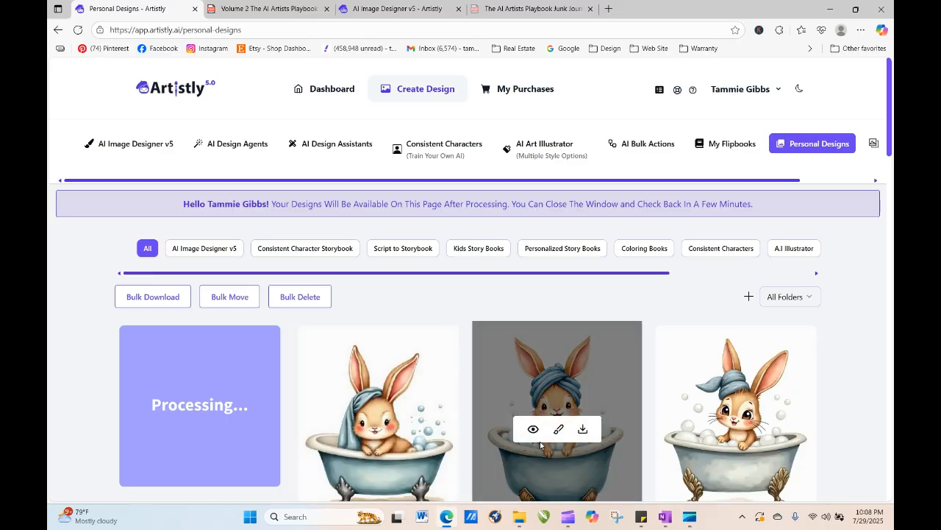
- Open the turban bunny design's details and copy its full design prompt
click(534, 430)
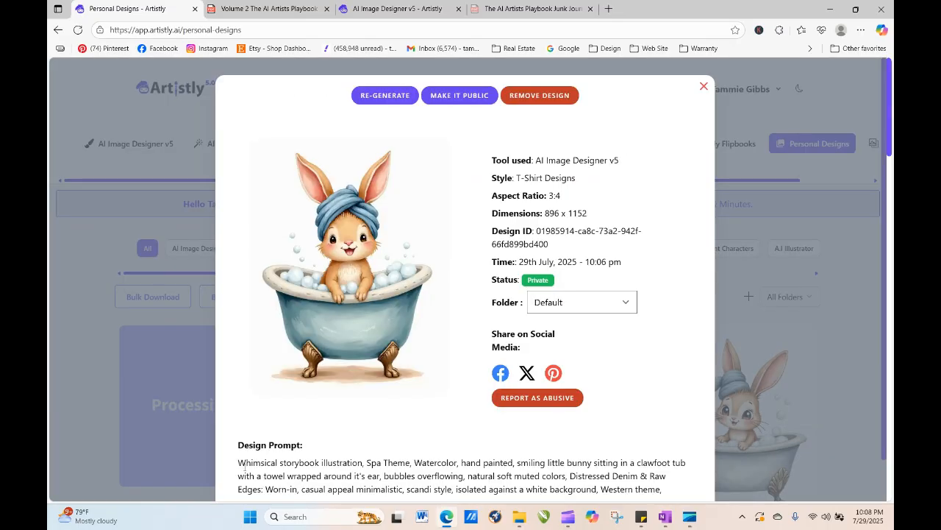
drag(256, 468, 683, 448)
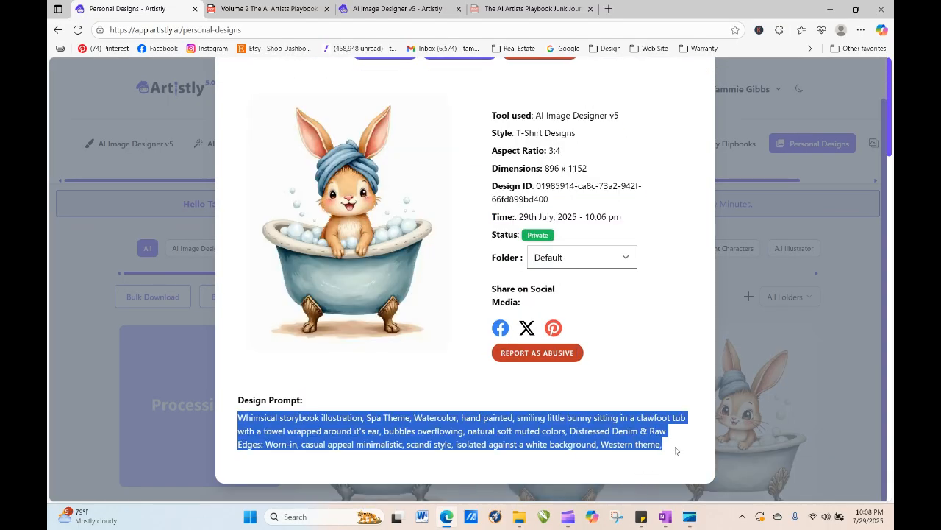
right_click(608, 428)
click(668, 213)
click(857, 257)
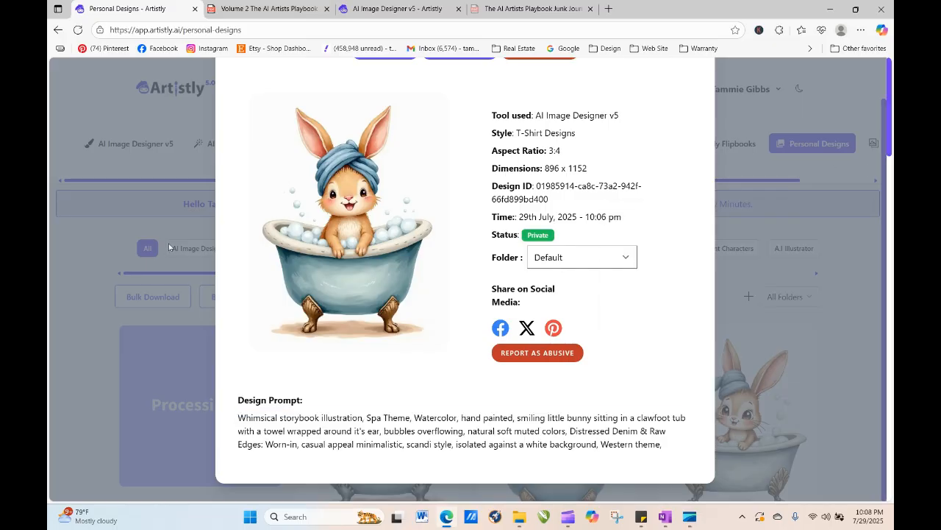
- Open the A.I. Image Designer and paste the copied bunny prompt into the prompt box
click(78, 29)
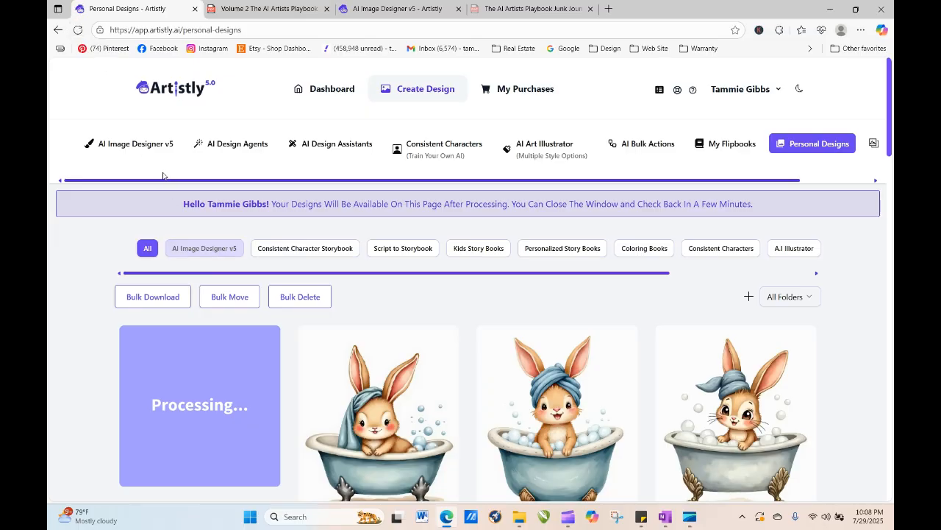
click(161, 146)
click(192, 287)
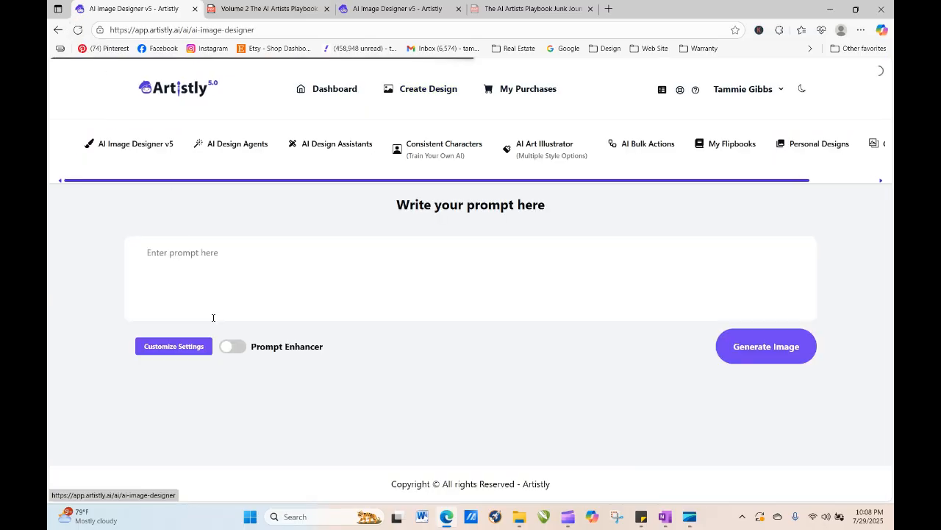
right_click(204, 243)
click(233, 349)
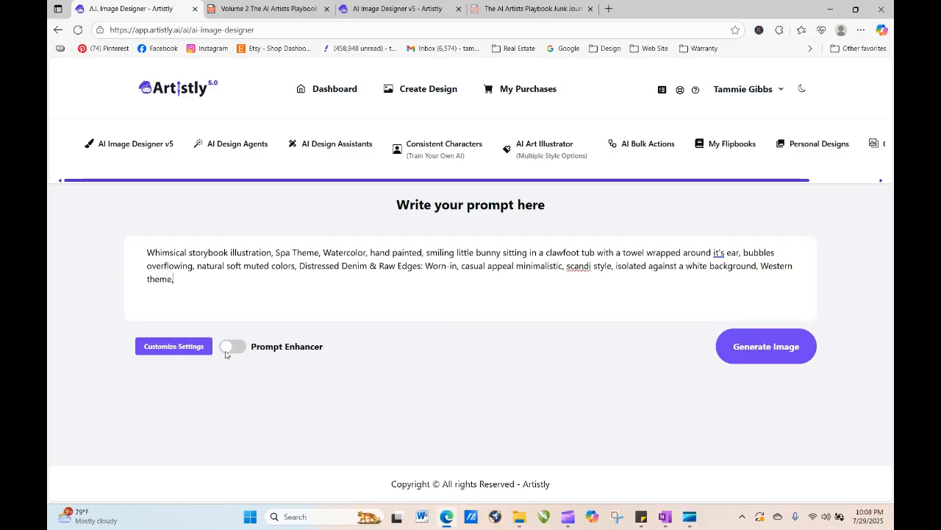
- Customize the settings with the Artistic style and generate the image
click(192, 349)
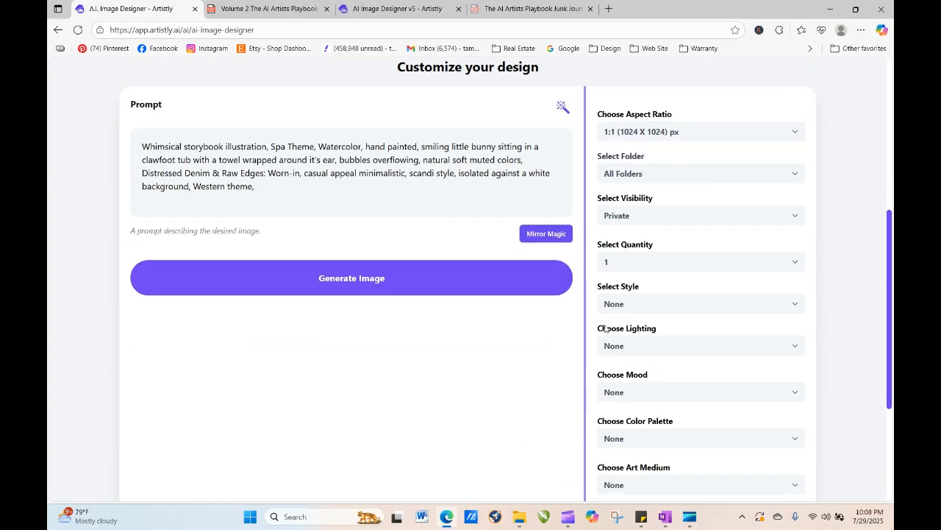
click(614, 307)
click(620, 353)
click(439, 287)
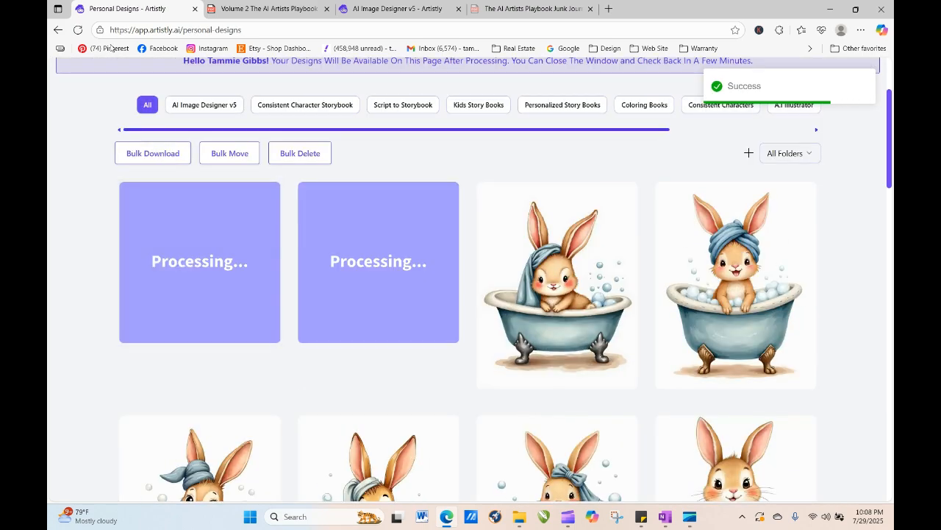
- Reload the designs page and open the newly generated white-tub bunny design's details
click(78, 29)
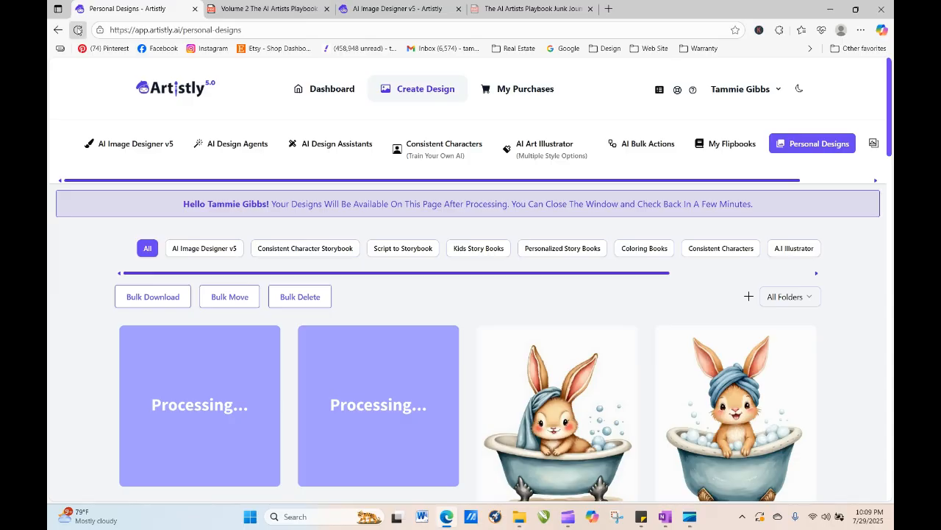
click(77, 30)
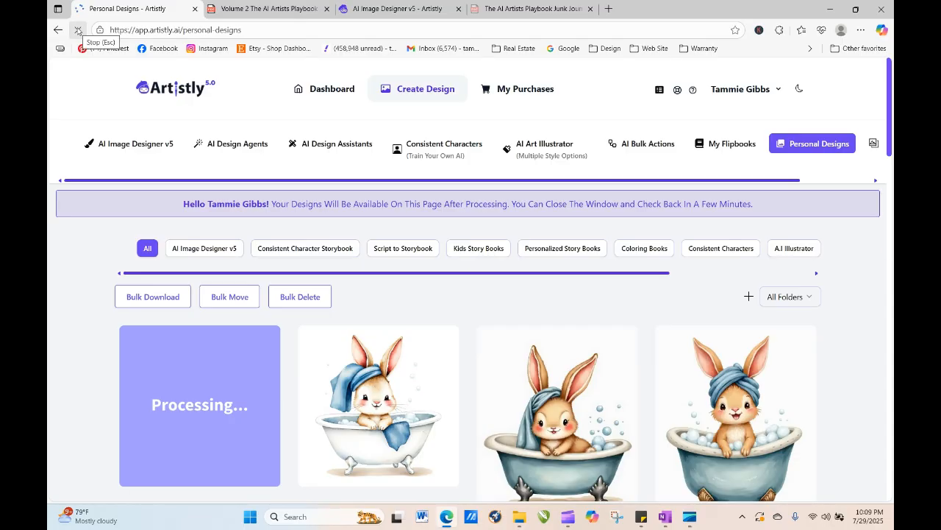
click(356, 405)
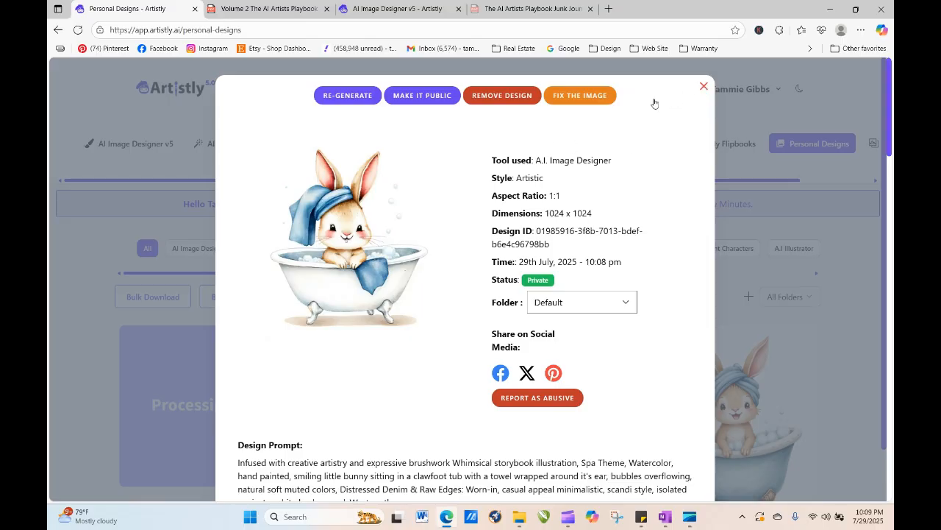
- Re-generate that design with the Artistic style and a quantity of 4
click(348, 95)
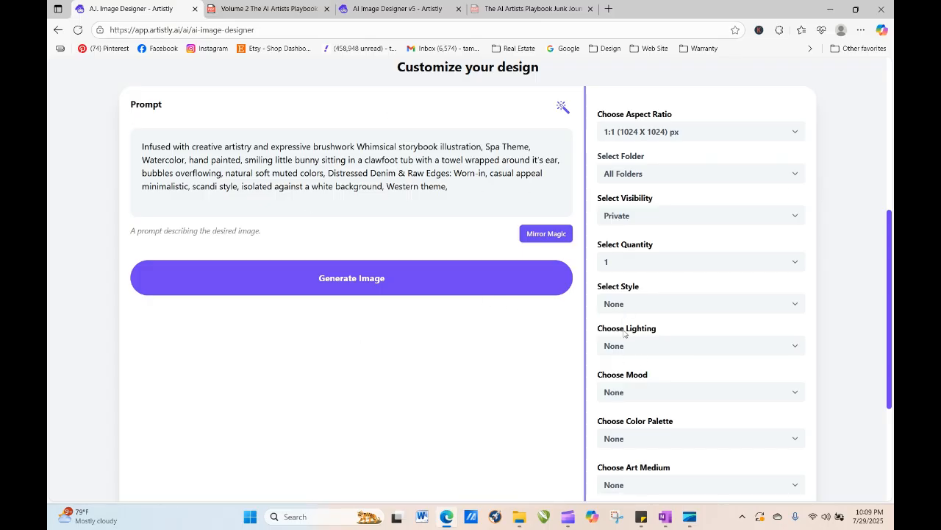
click(641, 308)
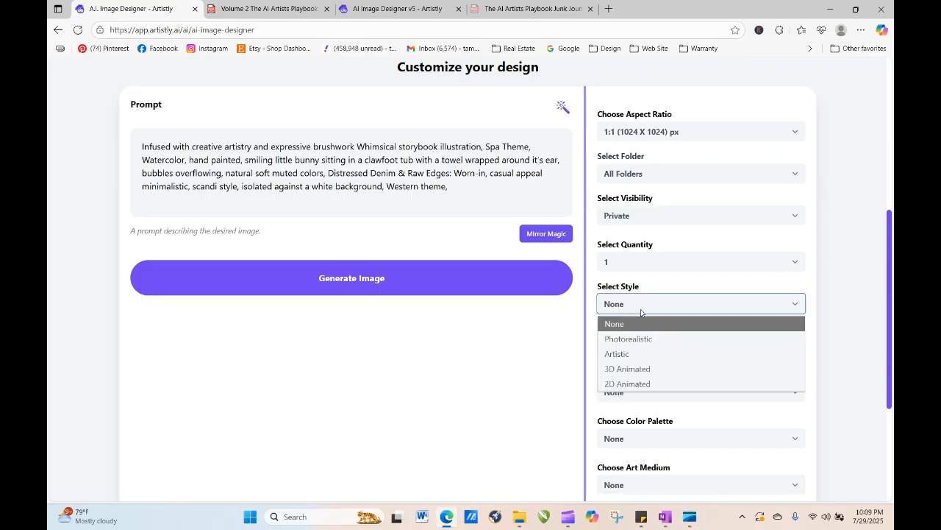
click(630, 356)
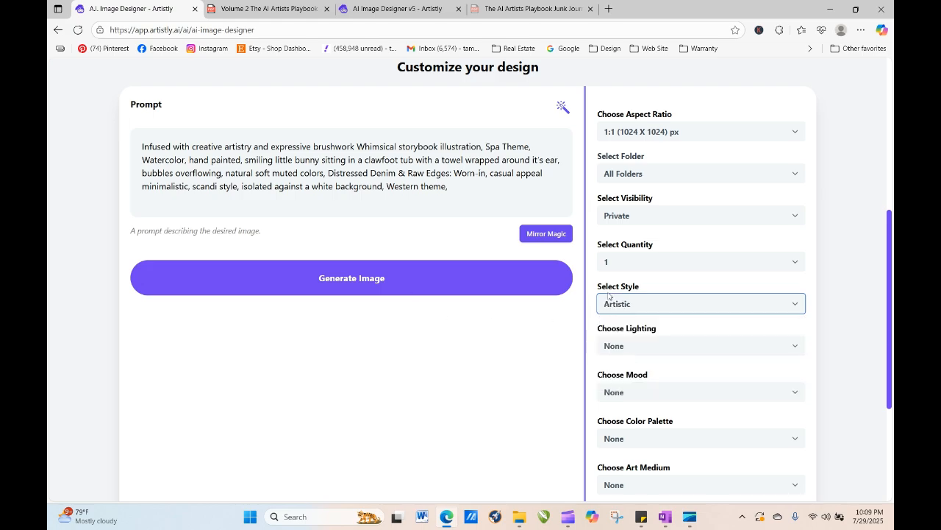
click(641, 263)
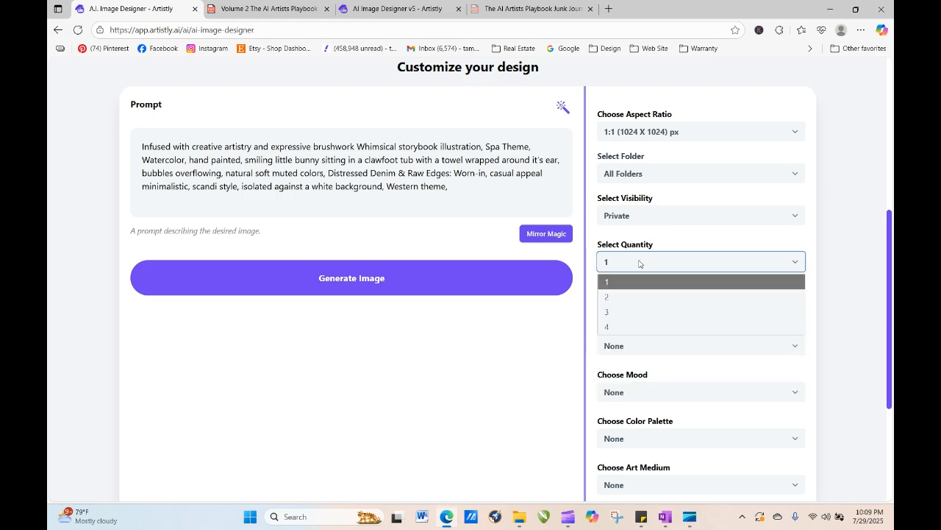
click(636, 328)
click(369, 290)
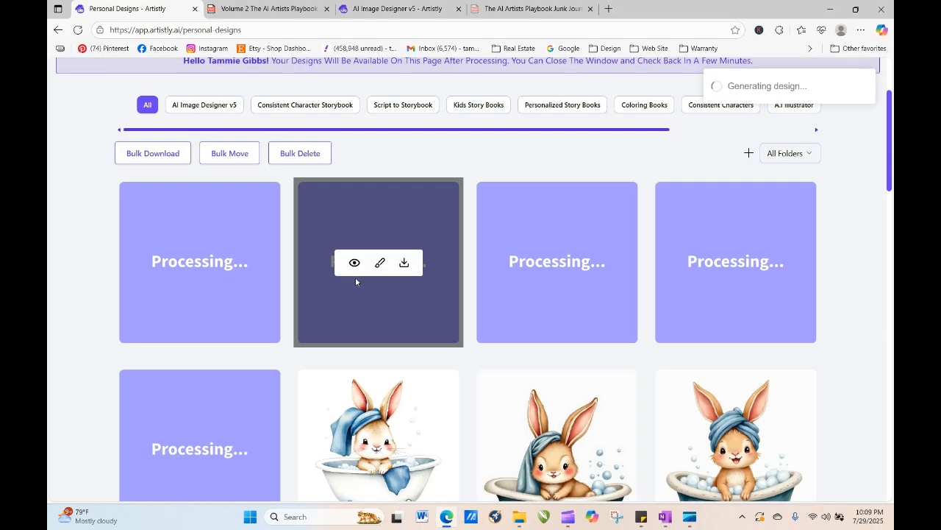
- Reload and scroll the Personal Designs page repeatedly to check on the processing designs
click(77, 30)
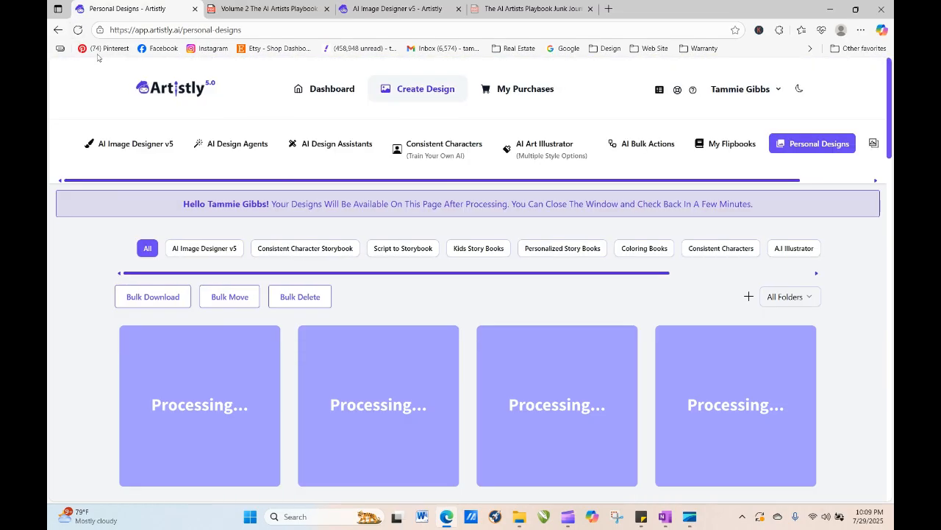
click(78, 31)
drag(889, 103, 888, 160)
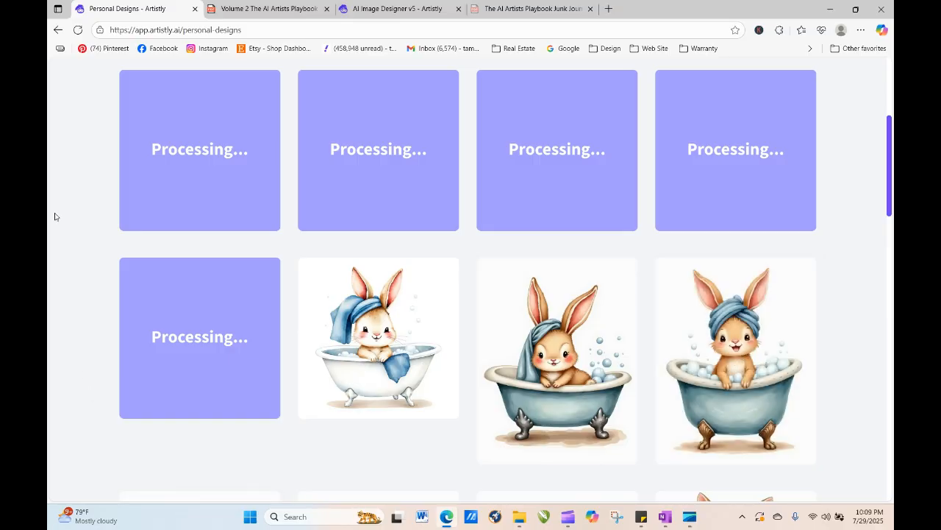
click(77, 29)
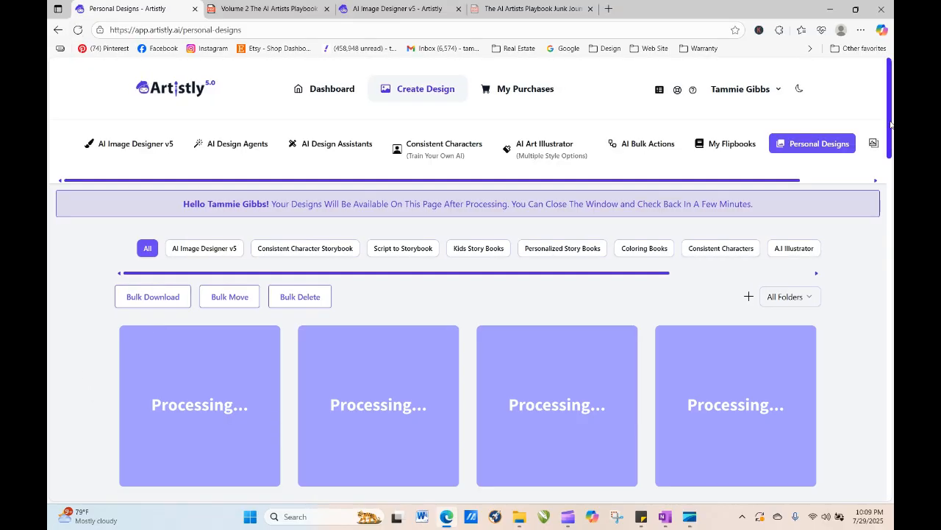
scroll(890, 124, down, 5)
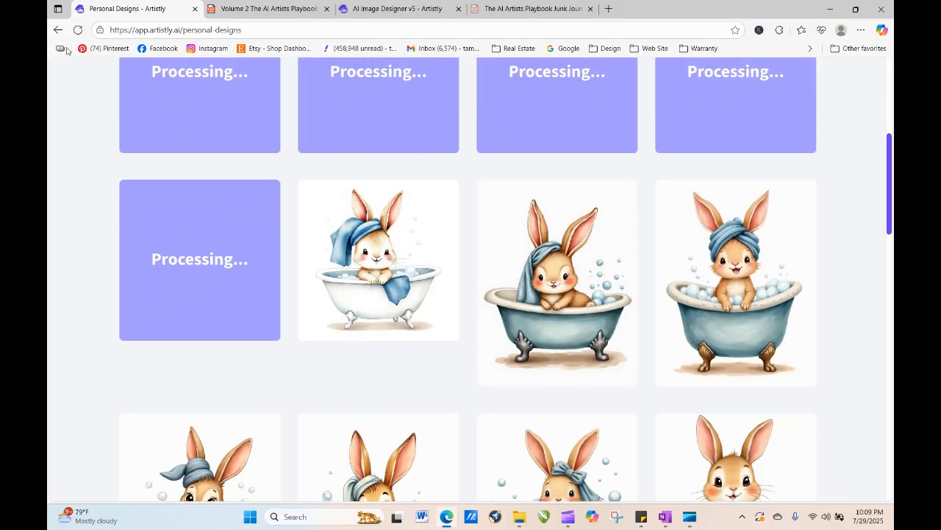
click(77, 29)
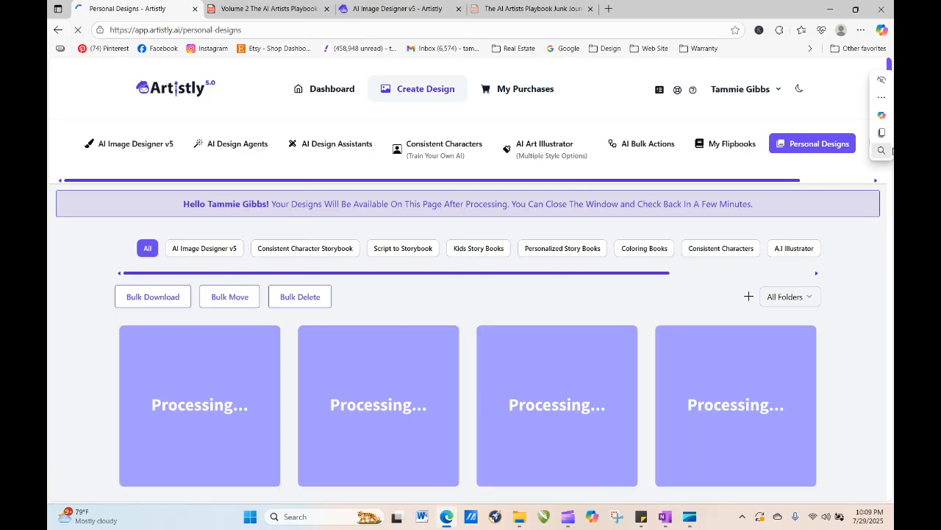
click(886, 152)
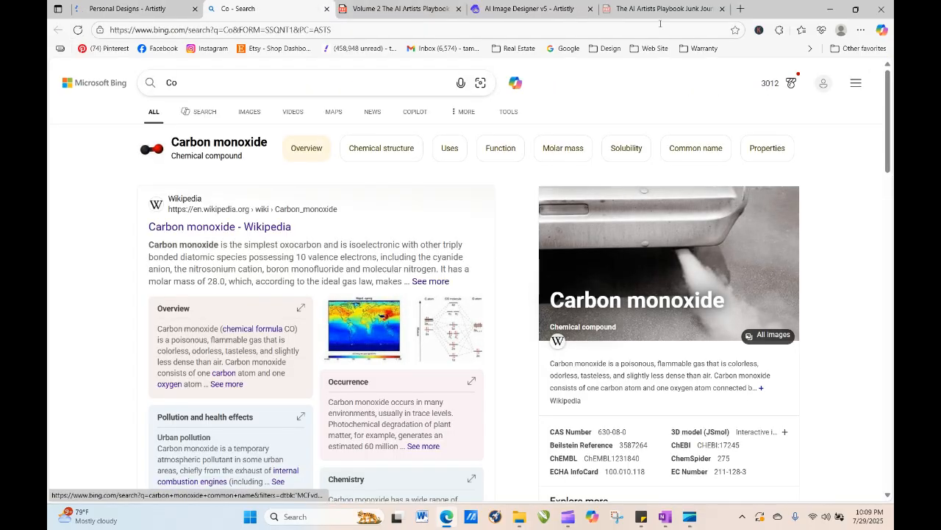
click(326, 9)
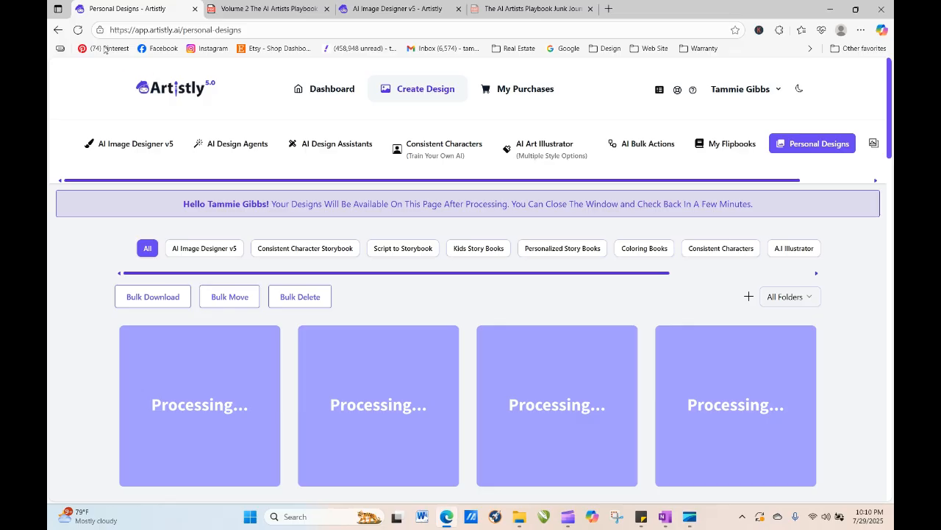
click(77, 30)
drag(891, 115, 892, 164)
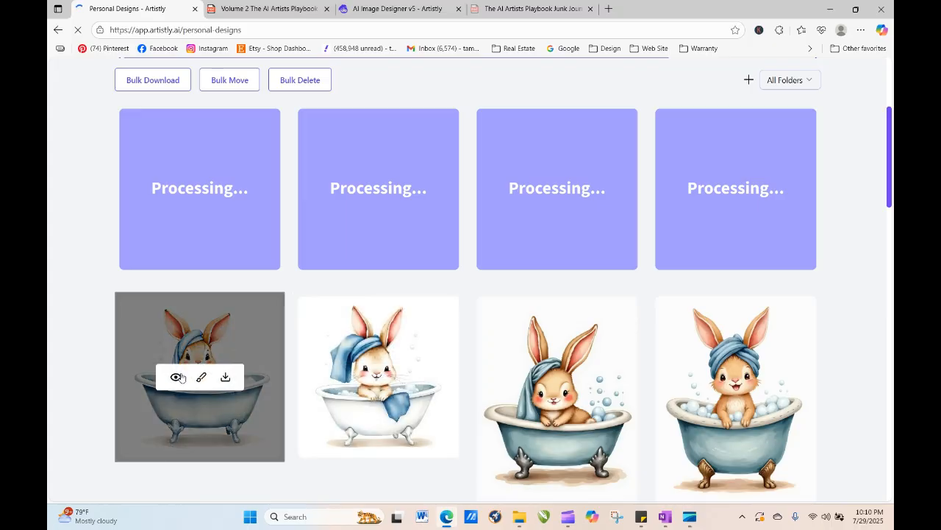
- Inspect the details of the finished bunny designs, closing each preview after viewing it
click(177, 377)
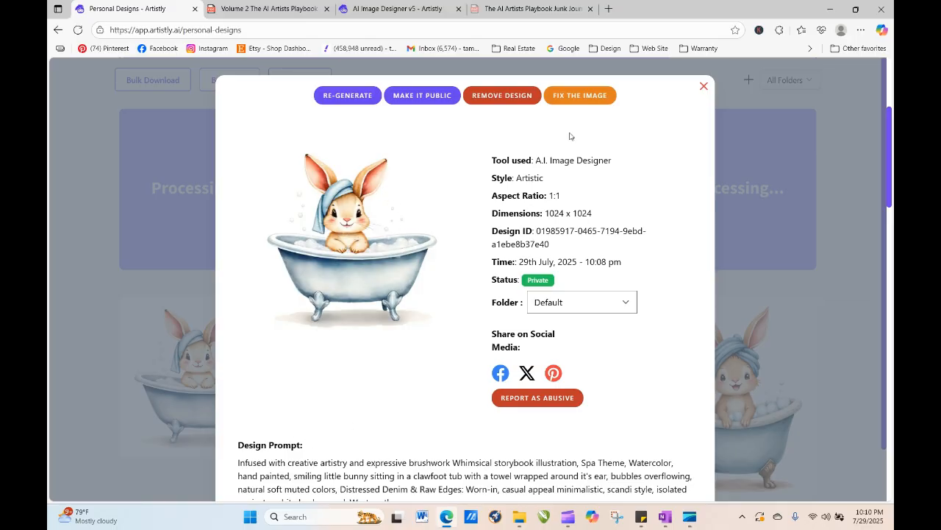
click(704, 88)
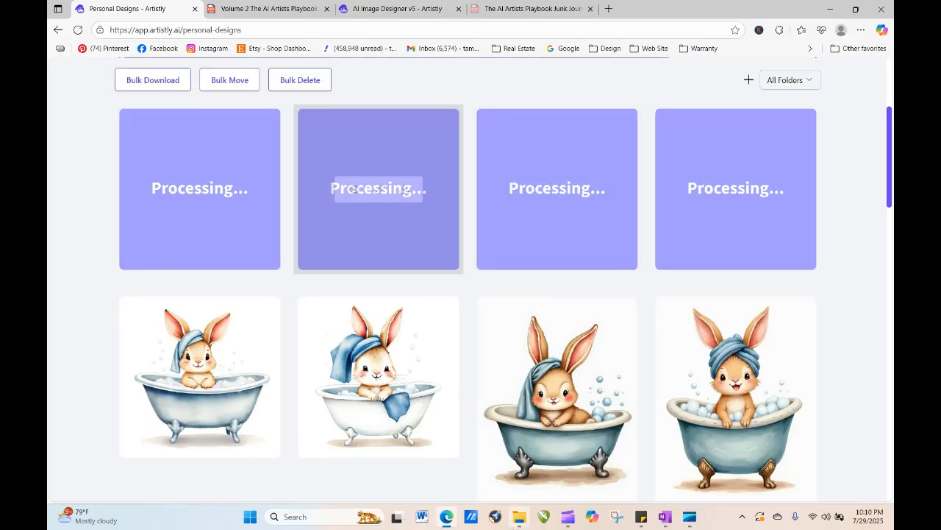
mouse_move(725, 470)
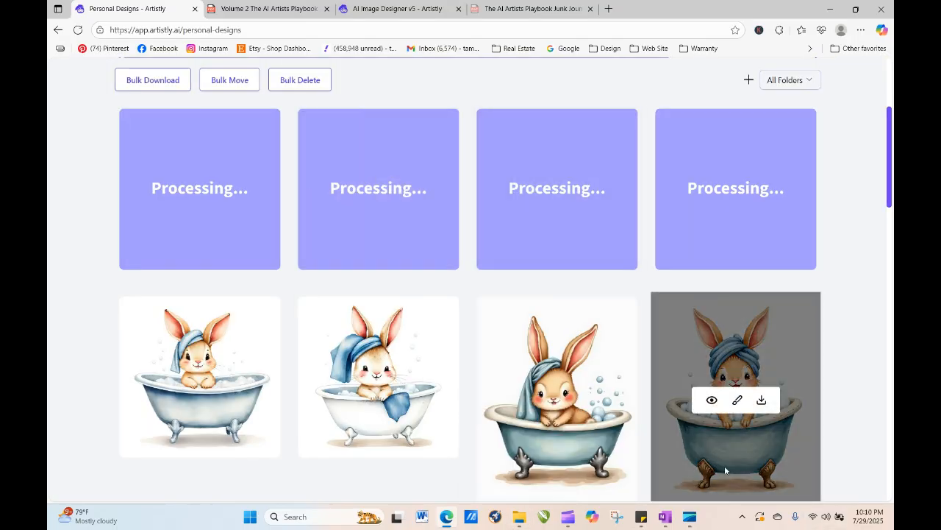
click(712, 401)
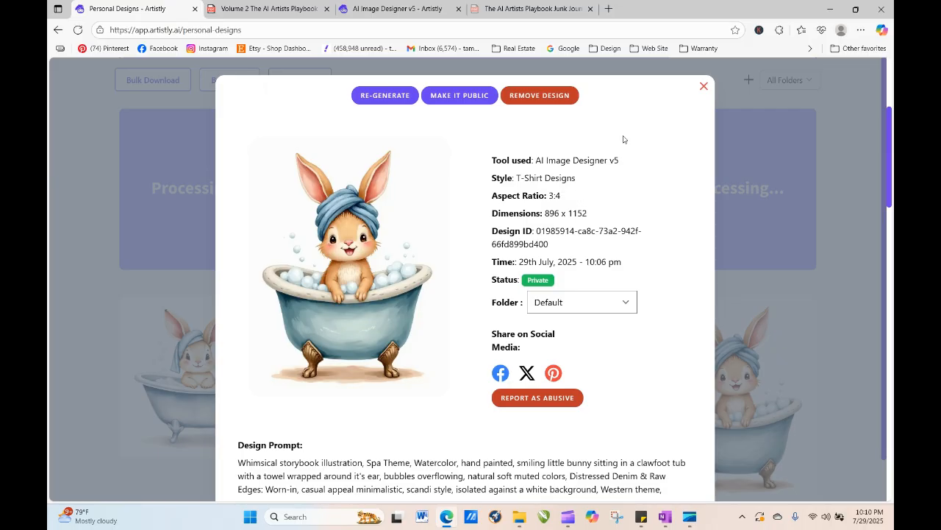
click(704, 87)
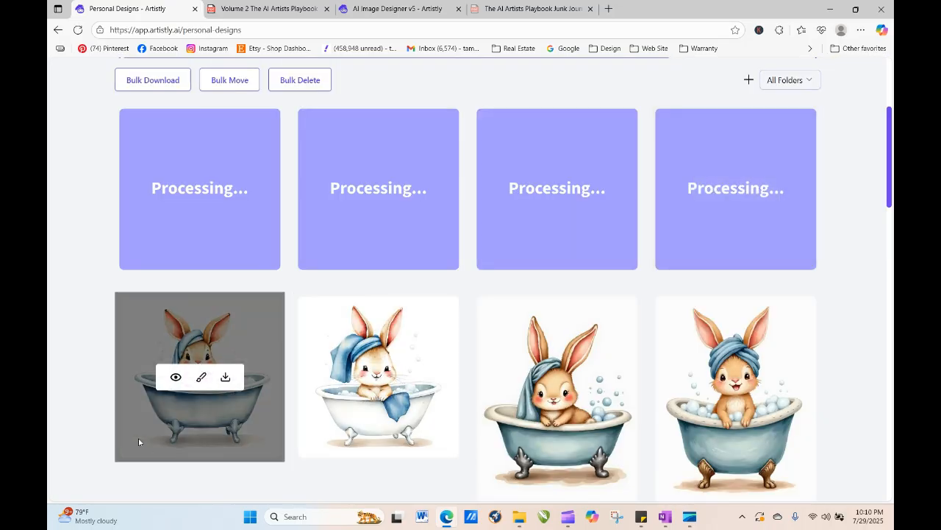
click(175, 378)
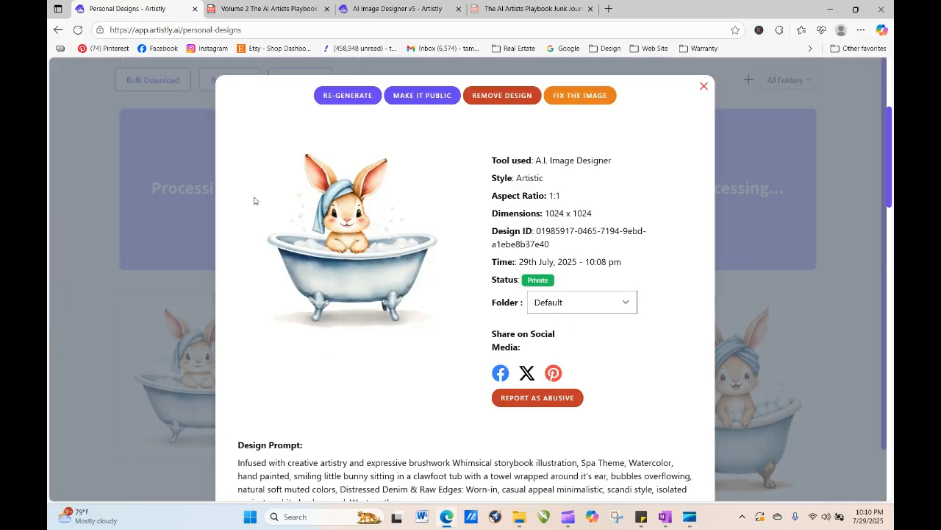
click(704, 87)
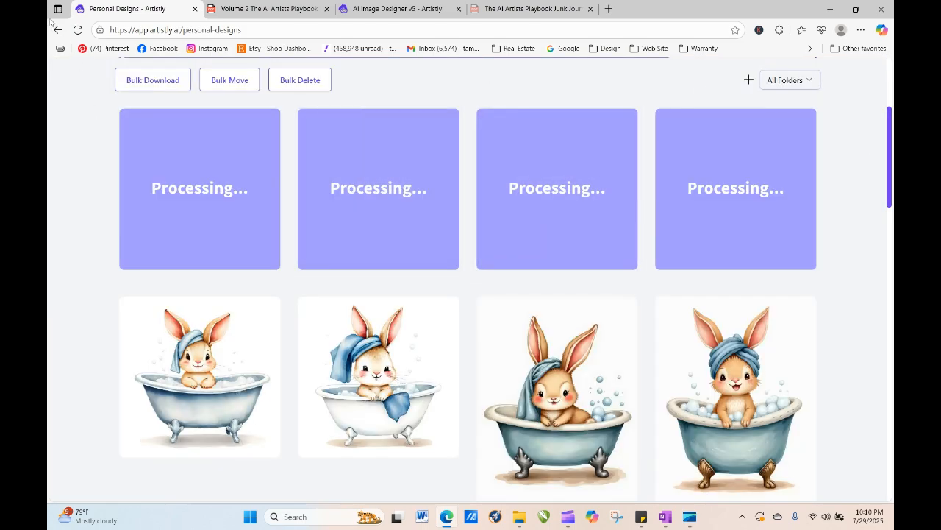
- Generate a new Artistic Designer image in AI Image Designer v5 by pasting the copied bunny prompt
click(77, 29)
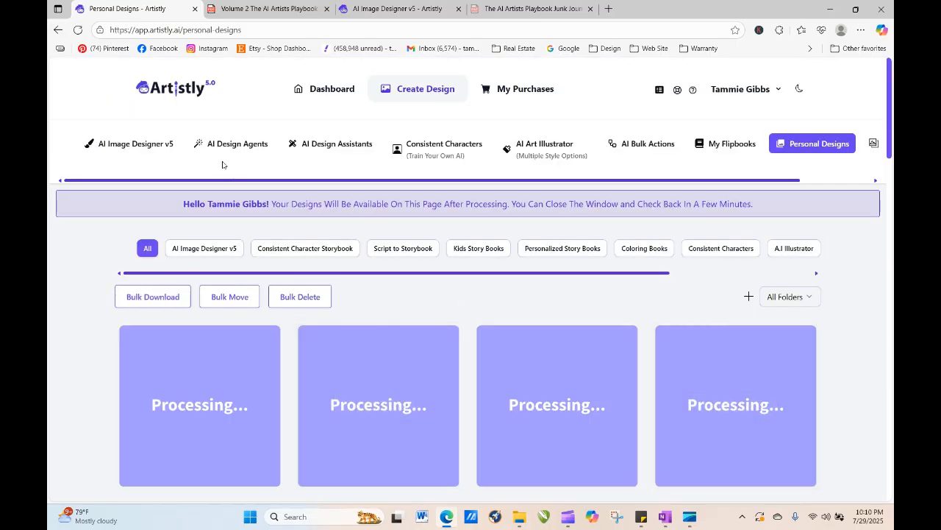
click(159, 145)
click(237, 301)
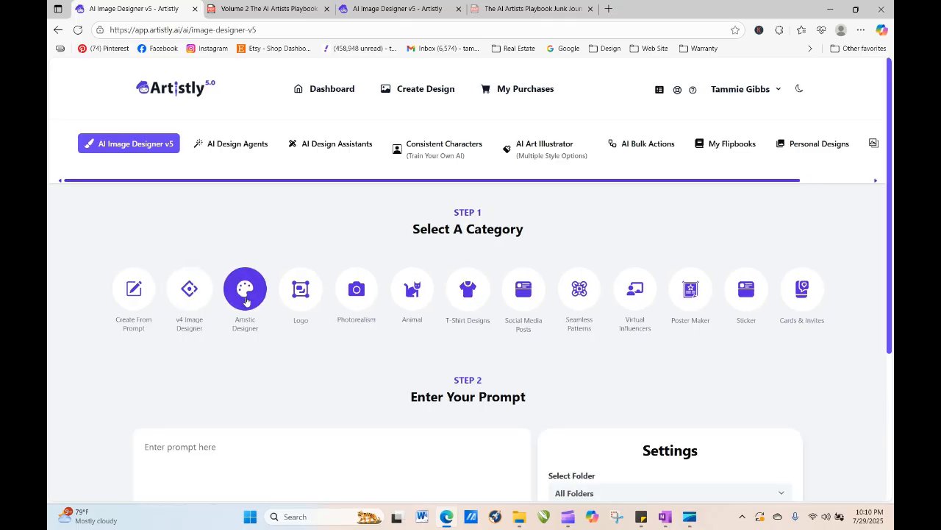
right_click(186, 234)
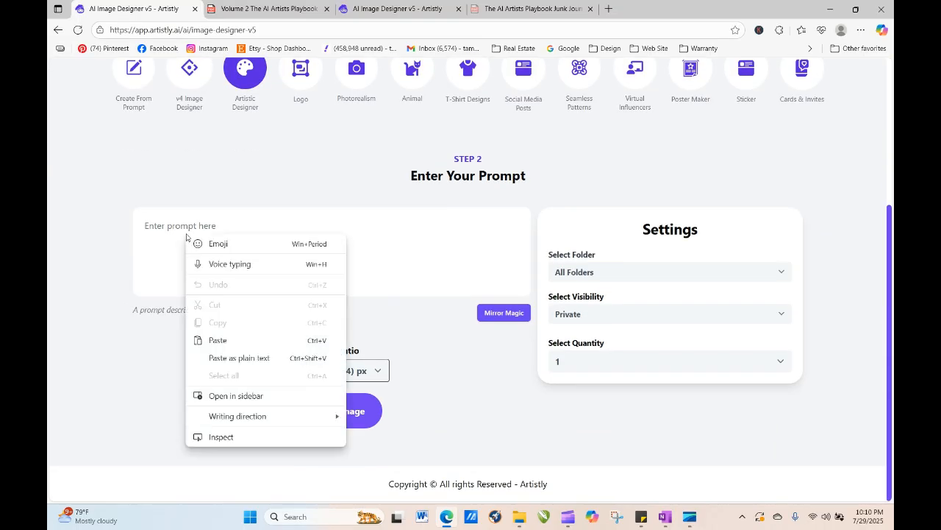
click(240, 340)
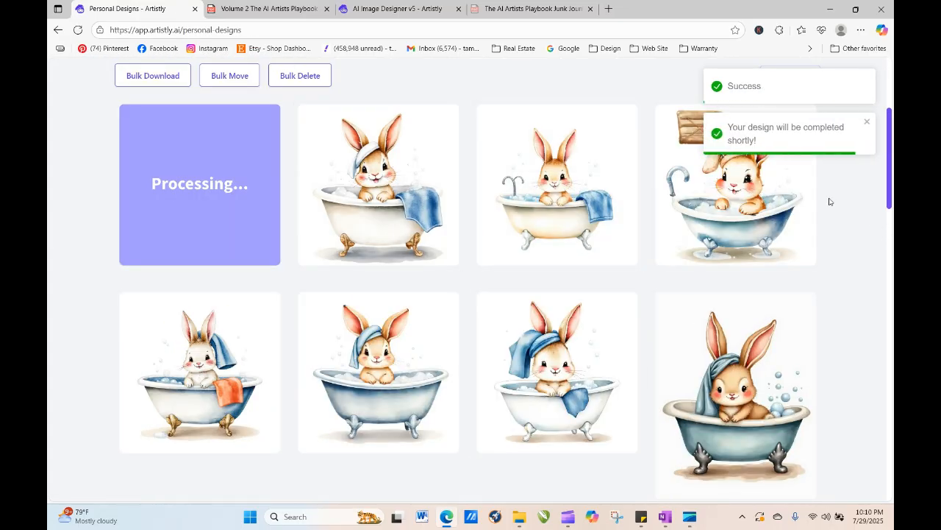
mouse_move(502, 198)
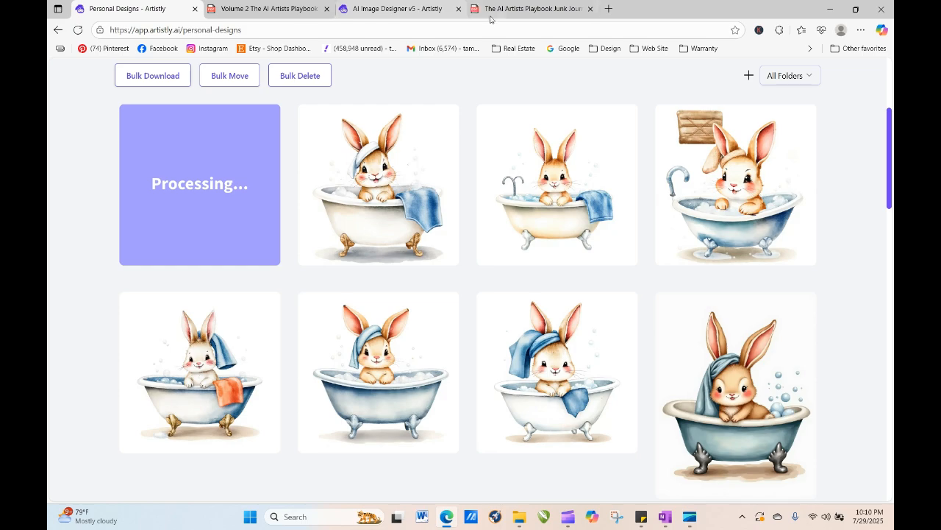
- Generate an image with AI Art Illustrator by pasting the same copied prompt
drag(891, 141, 889, 39)
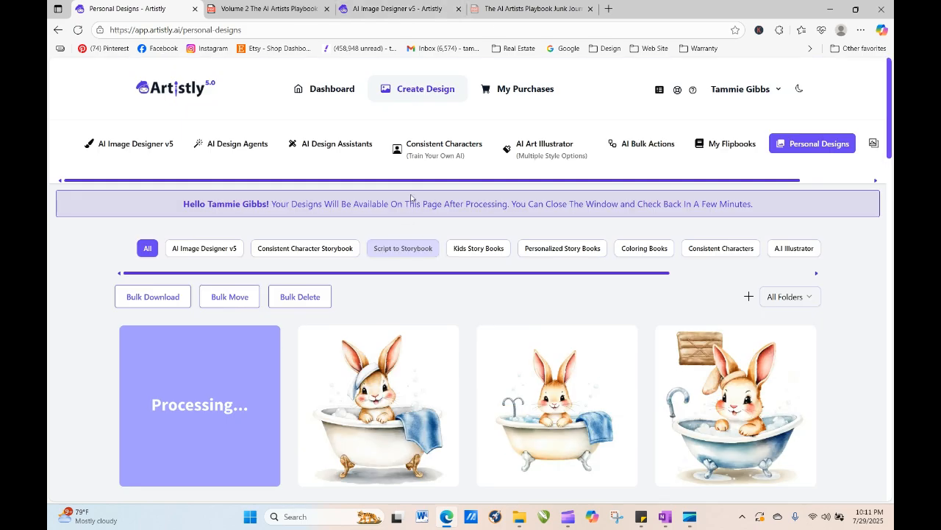
click(527, 156)
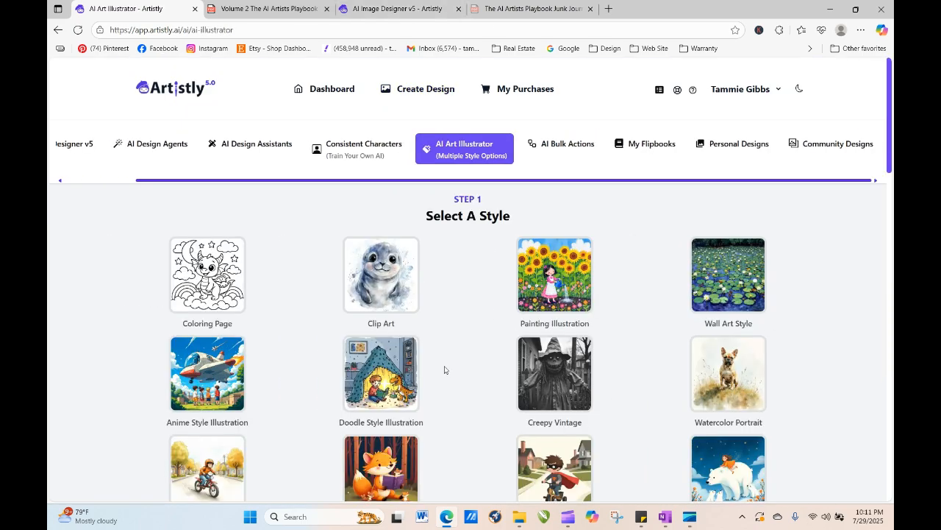
scroll(286, 316, down, 15)
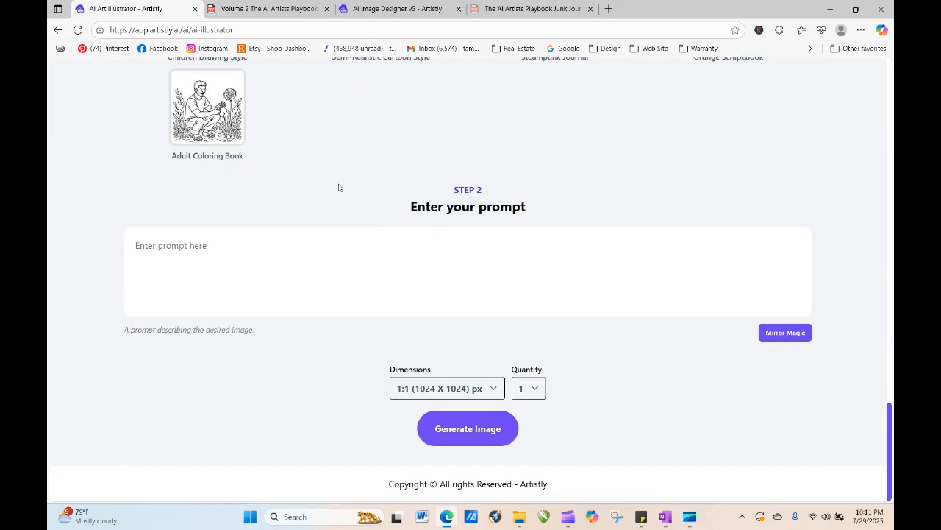
right_click(237, 234)
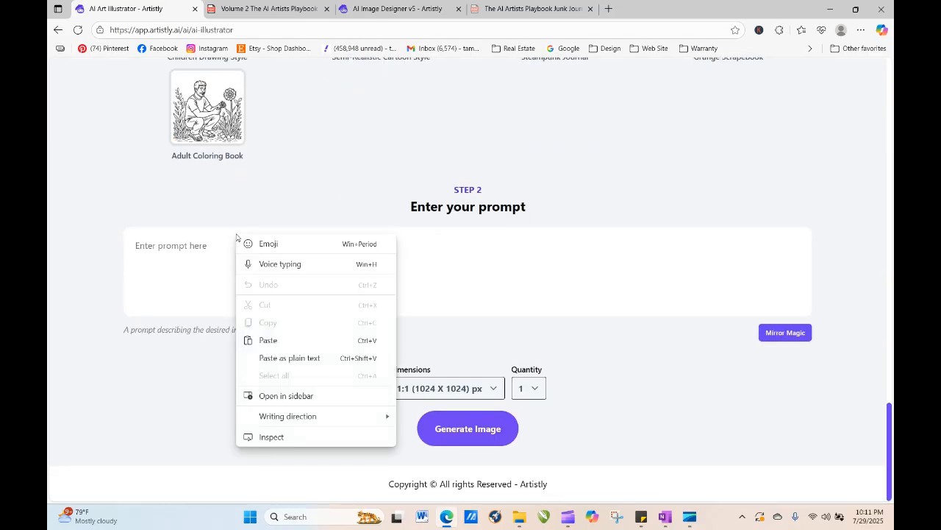
click(271, 338)
click(492, 458)
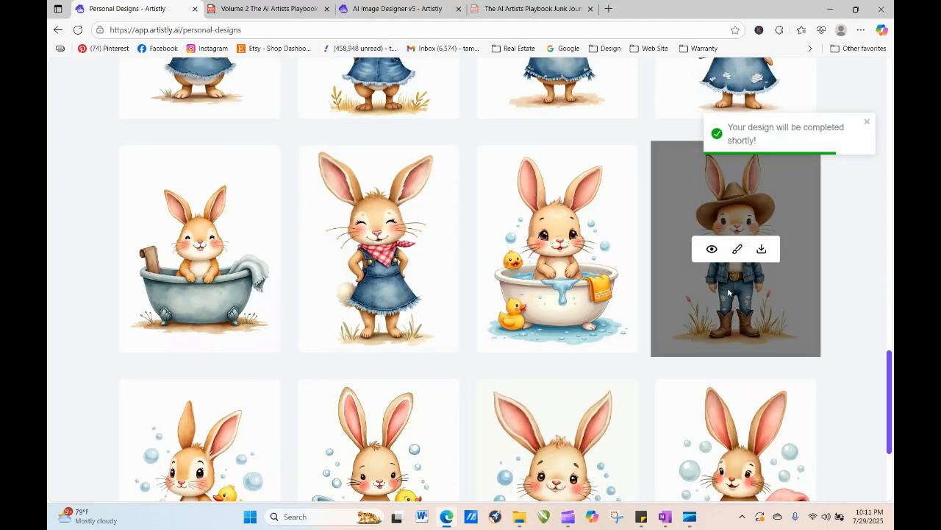
- Copy the design prompt from the cowgirl bunny design's details and close the preview
click(712, 249)
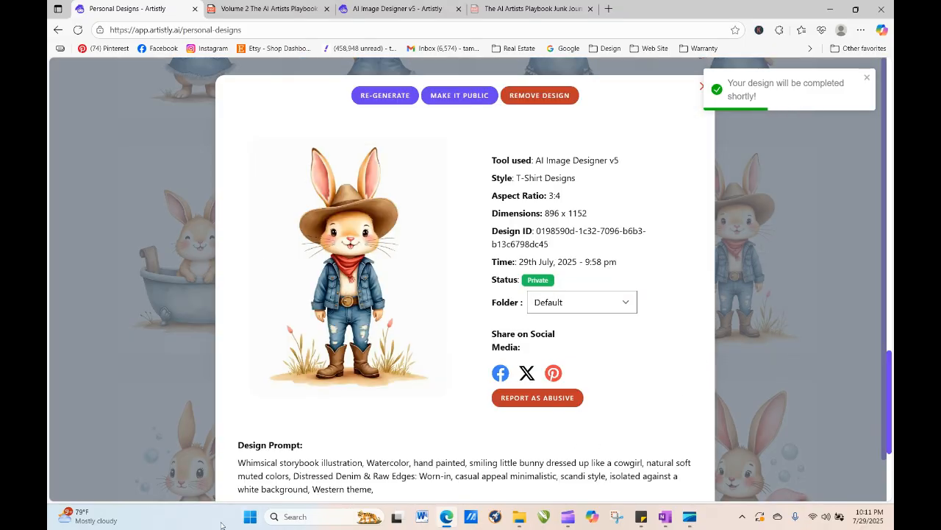
drag(235, 463, 384, 490)
key(ctrl+c)
right_click(303, 477)
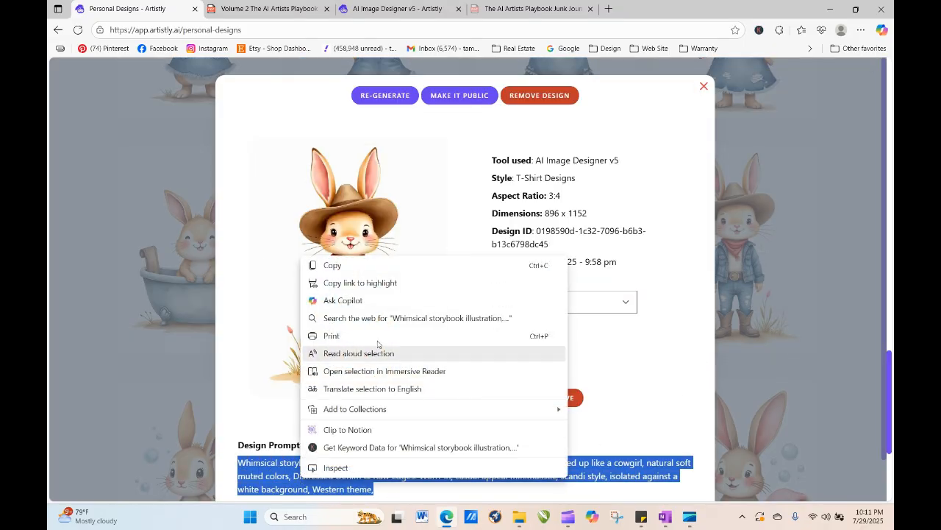
click(373, 268)
click(703, 88)
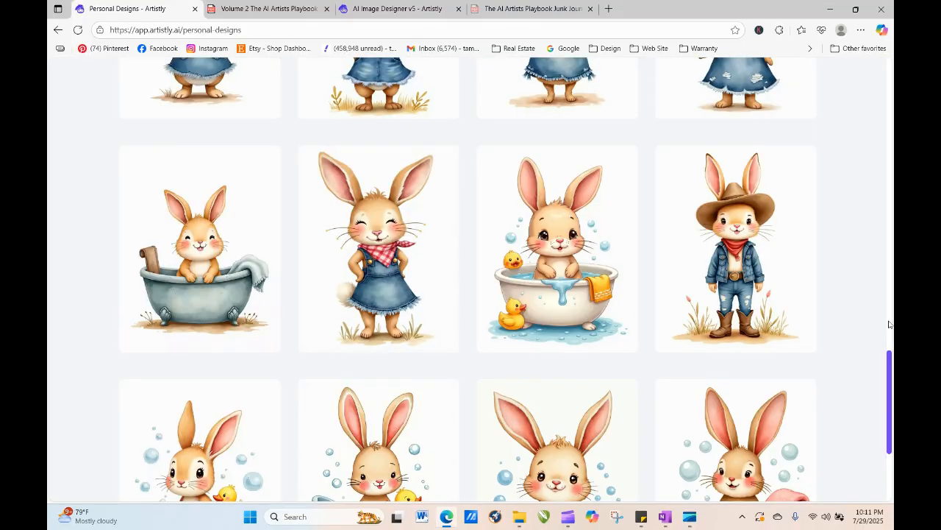
- Generate another Artistic Designer image in AI Image Designer v5 from the pasted cowgirl bunny prompt
drag(888, 398, 889, 103)
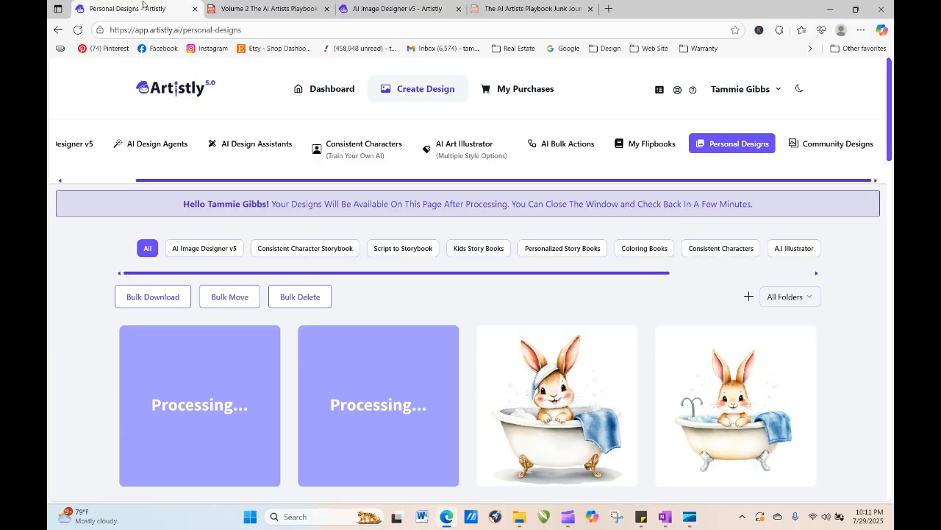
click(78, 30)
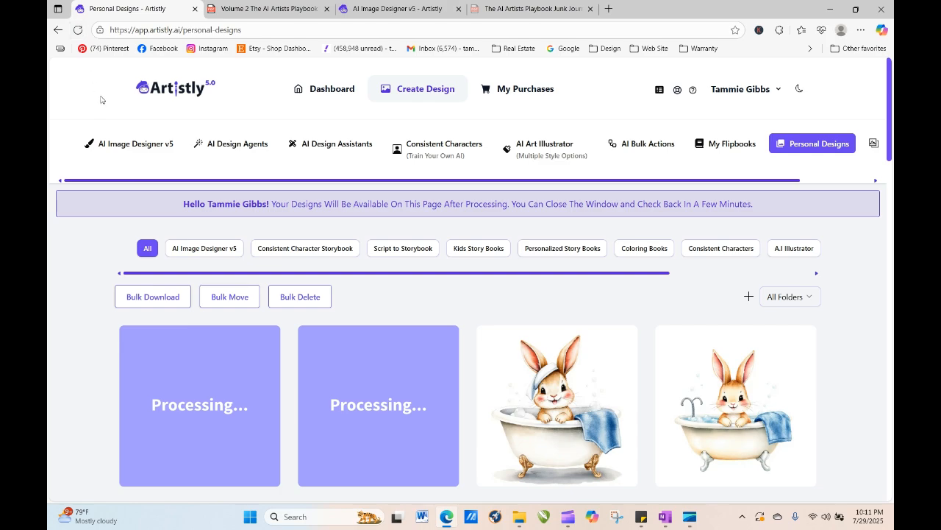
click(78, 30)
click(131, 149)
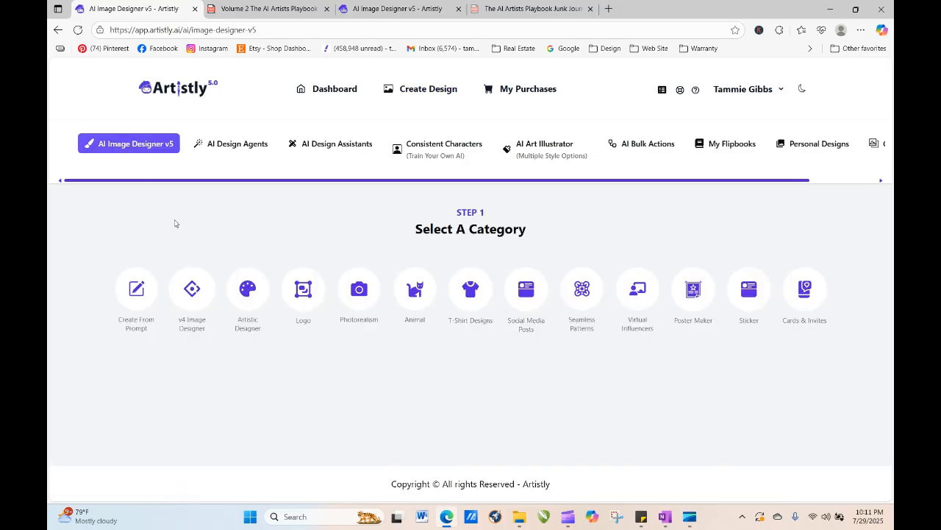
click(248, 289)
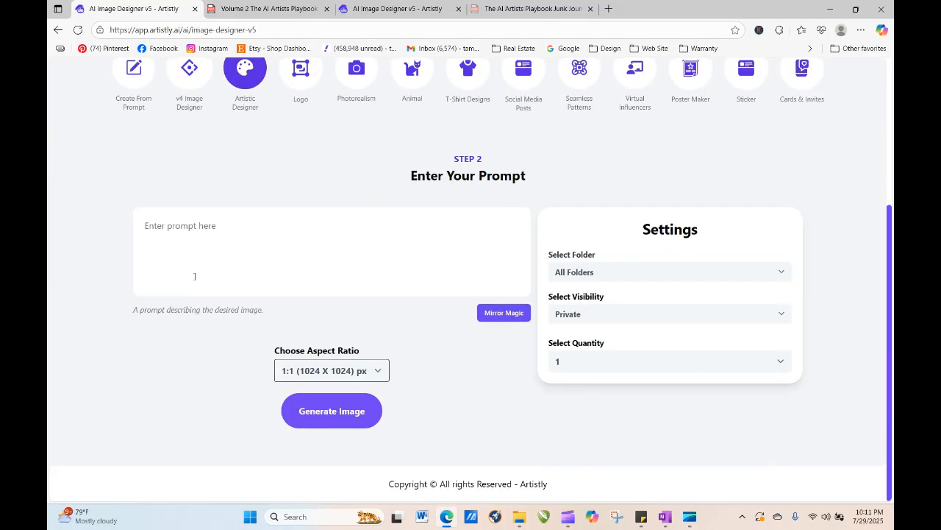
right_click(190, 257)
click(230, 361)
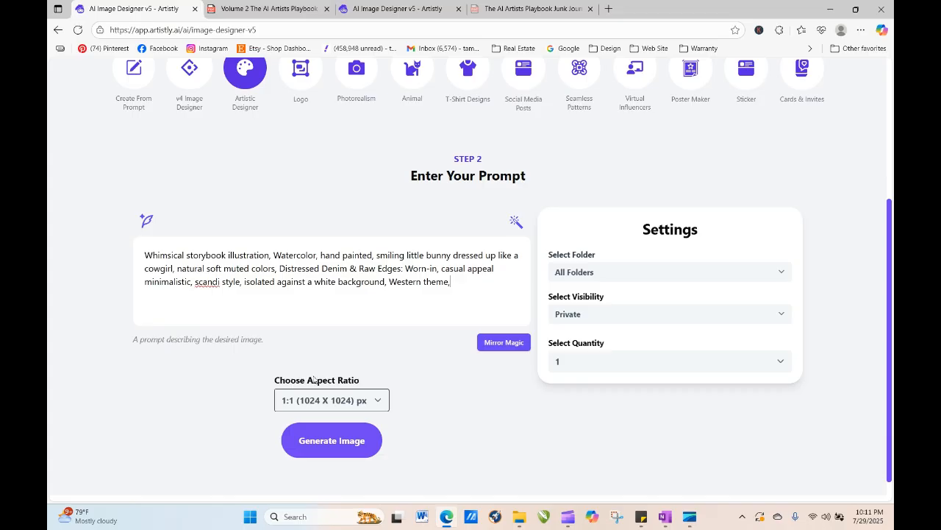
click(331, 441)
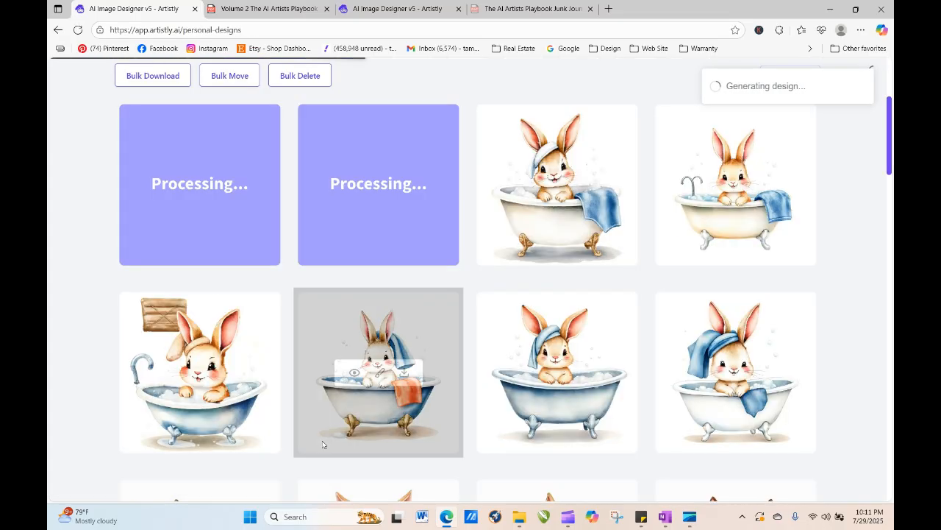
- Reload the Personal Designs page repeatedly to check on the processing designs
click(77, 30)
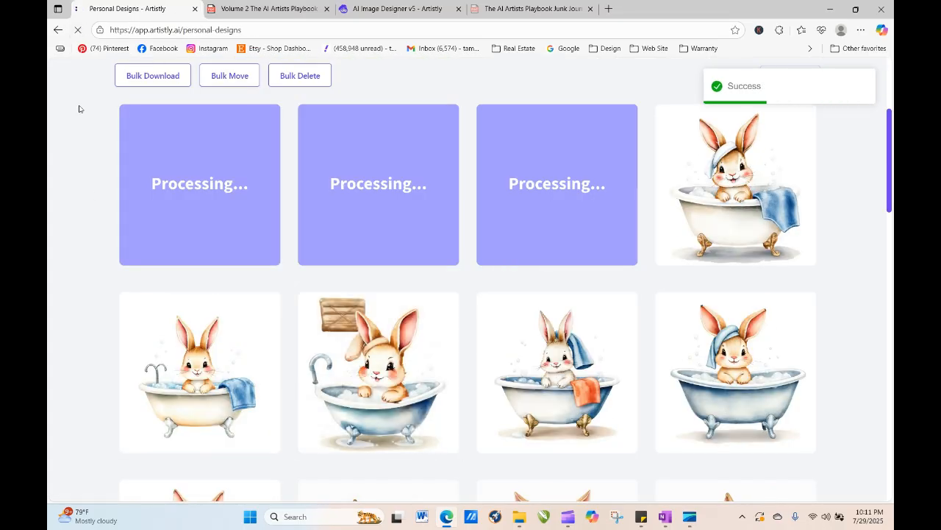
click(77, 30)
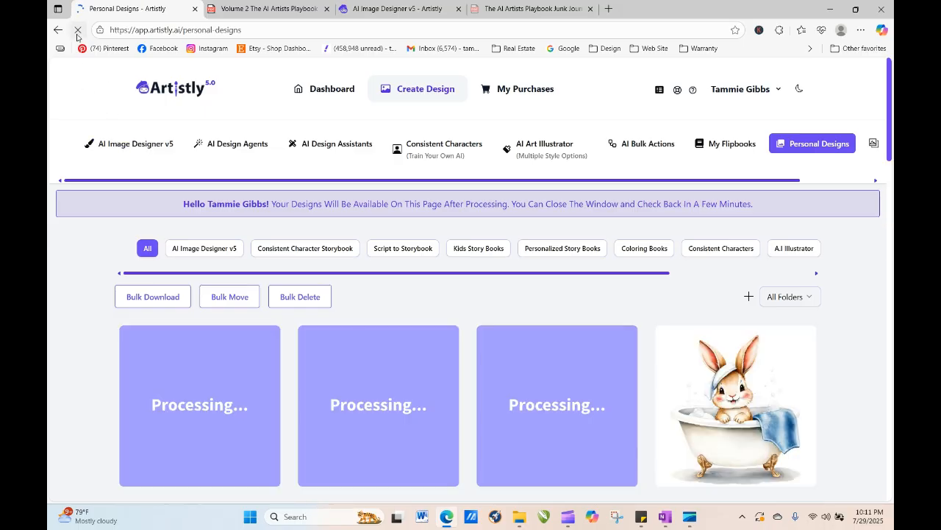
click(78, 34)
click(81, 30)
click(80, 31)
click(78, 30)
click(76, 30)
- Switch to the other Artistly tab, open Personal Designs there and reload it
click(417, 10)
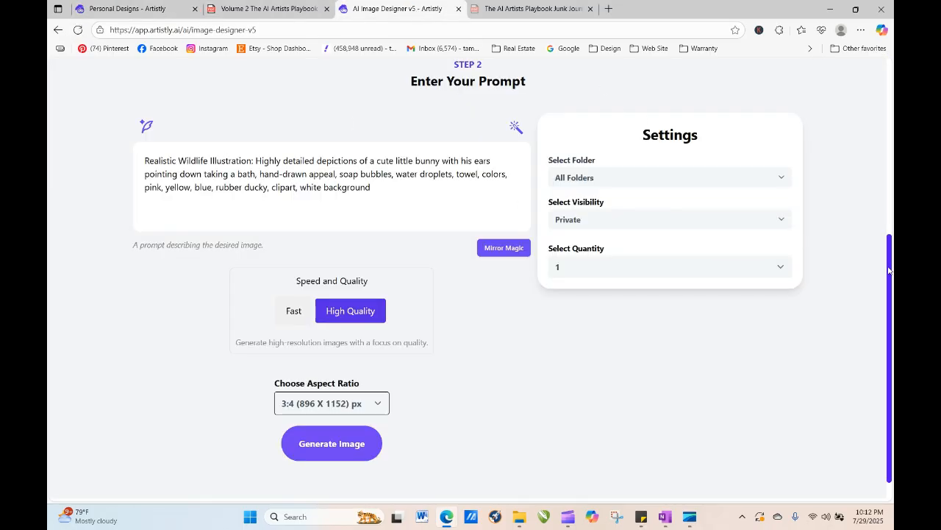
drag(890, 266, 880, 66)
click(790, 146)
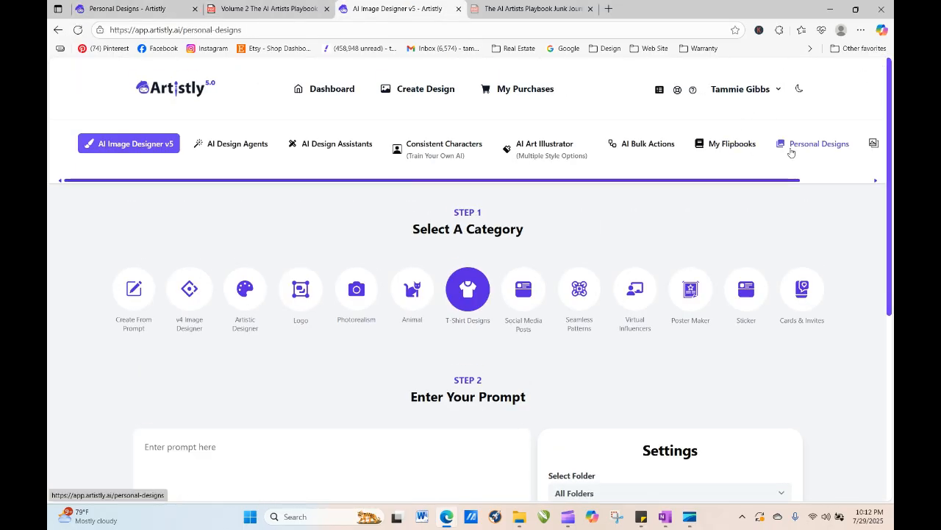
click(78, 30)
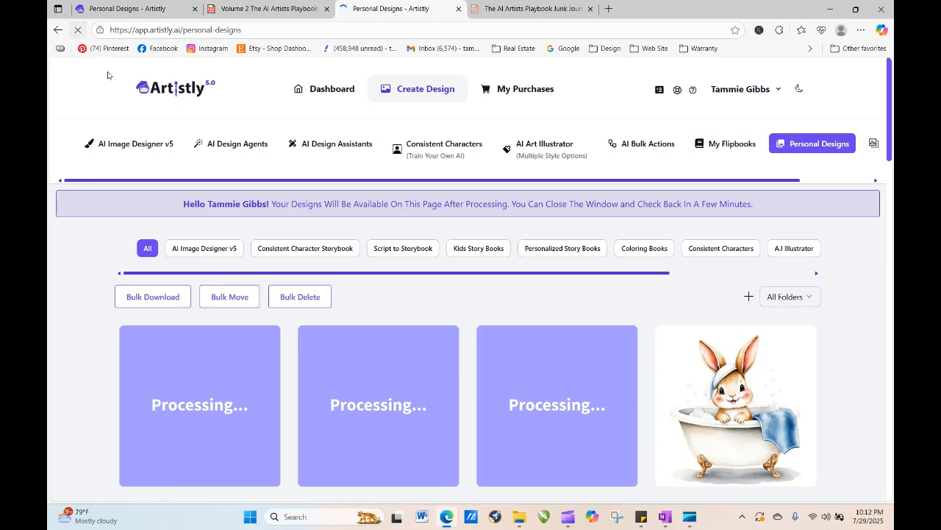
click(78, 30)
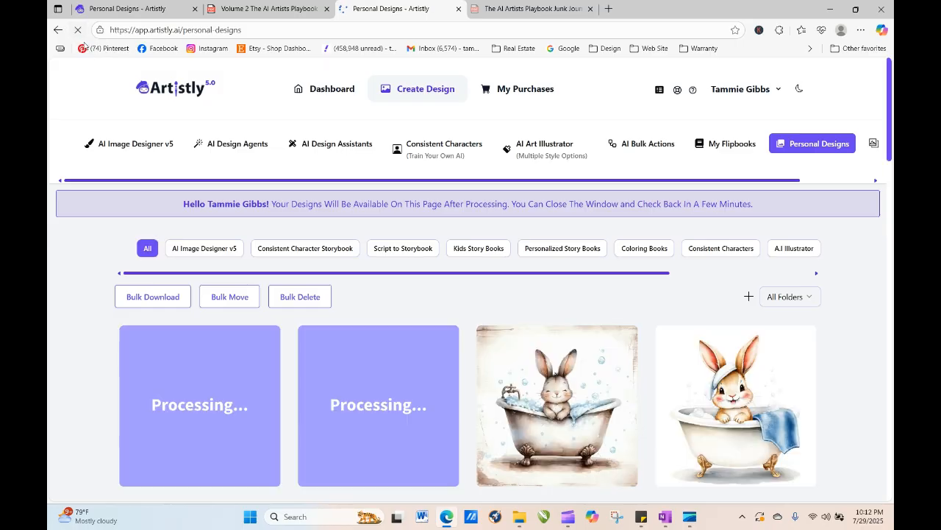
- Inspect the details of the newly finished bunny-in-tub designs, closing each preview after viewing it
mouse_move(534, 434)
click(533, 406)
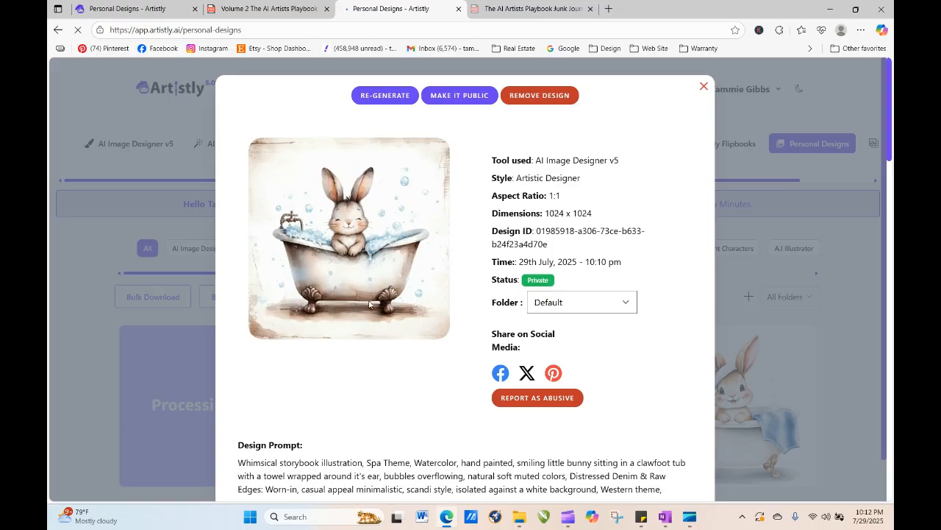
click(704, 87)
mouse_move(359, 422)
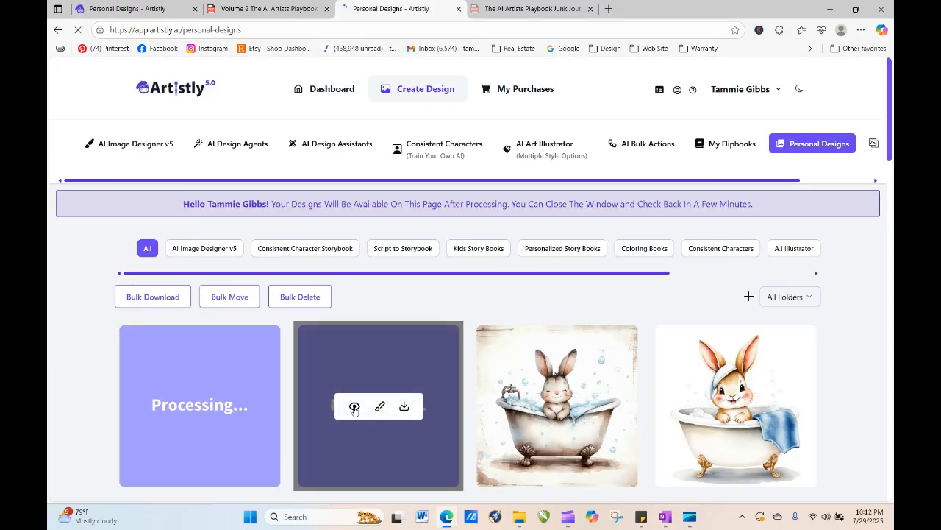
click(533, 407)
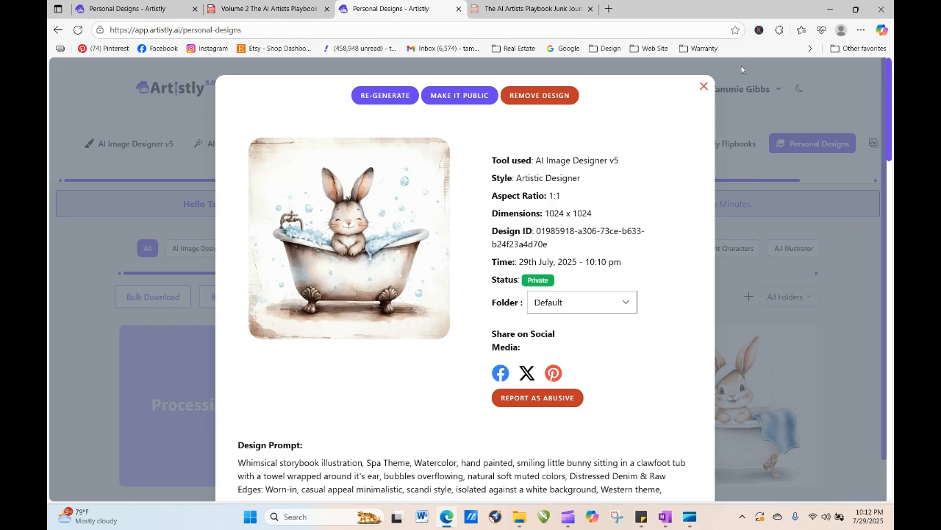
click(704, 87)
mouse_move(373, 425)
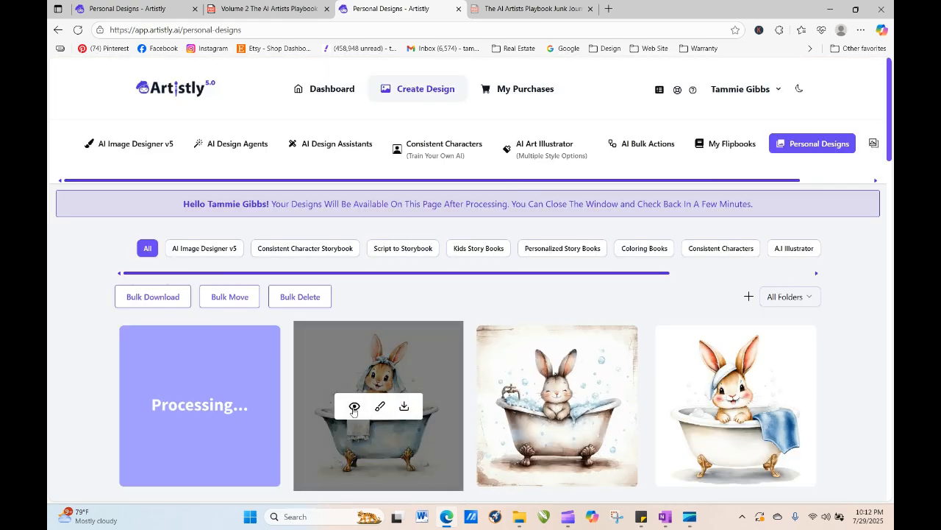
click(354, 408)
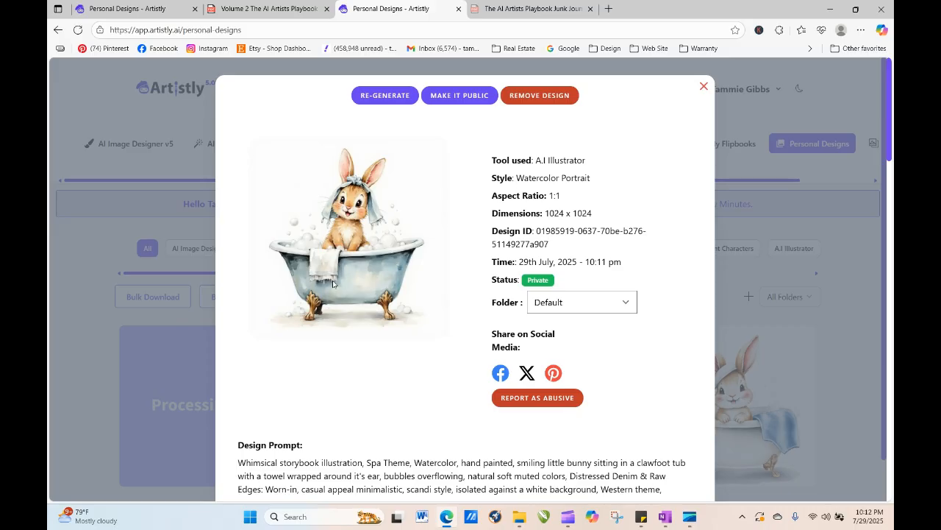
click(703, 89)
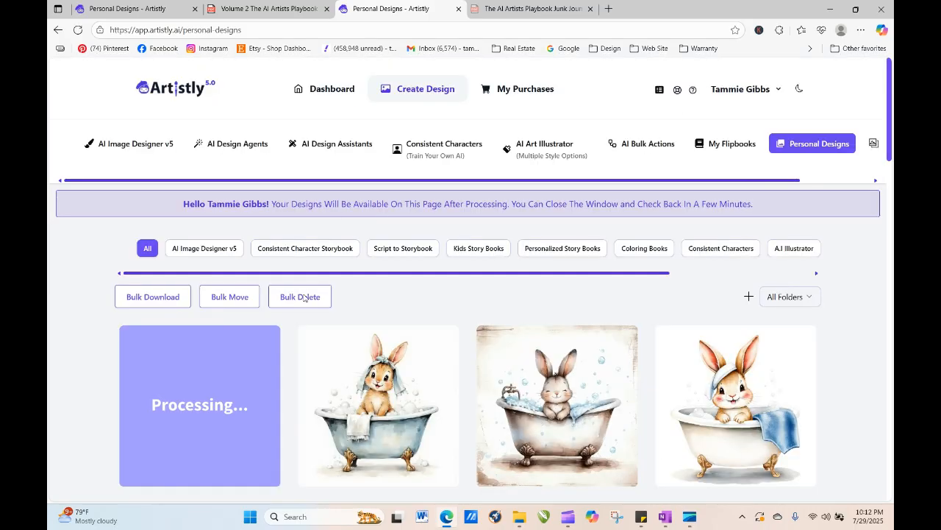
- Reload the designs page several times and reopen the watercolor portrait bunny design's details
mouse_move(176, 410)
click(78, 30)
click(78, 29)
click(78, 30)
click(78, 29)
click(78, 30)
click(78, 30)
click(78, 31)
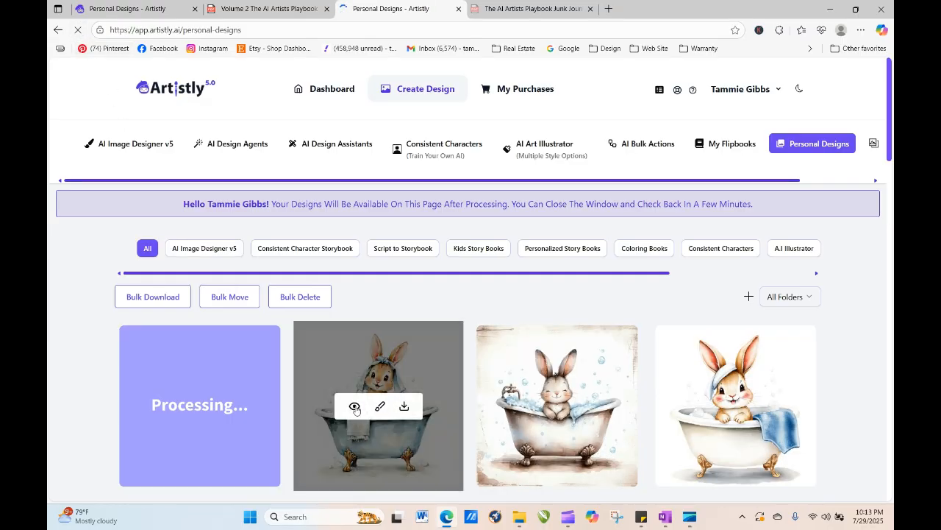
click(358, 409)
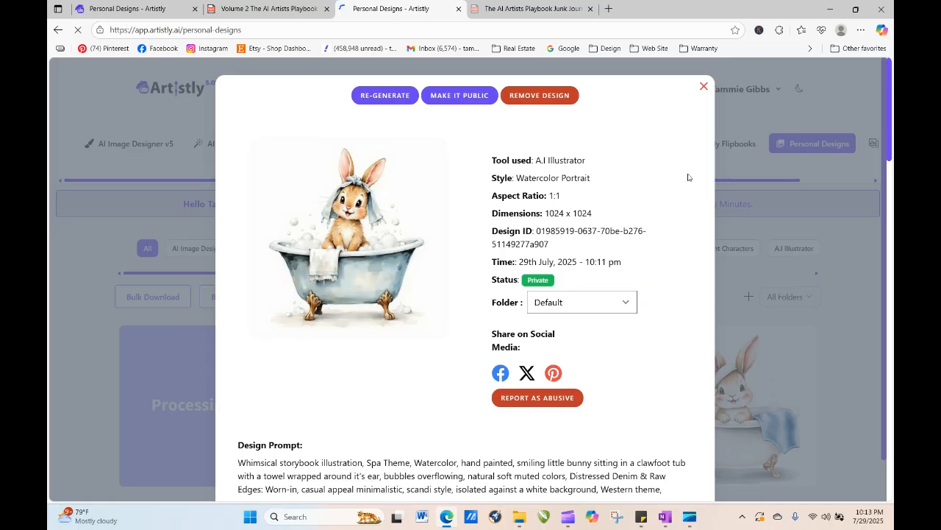
click(703, 88)
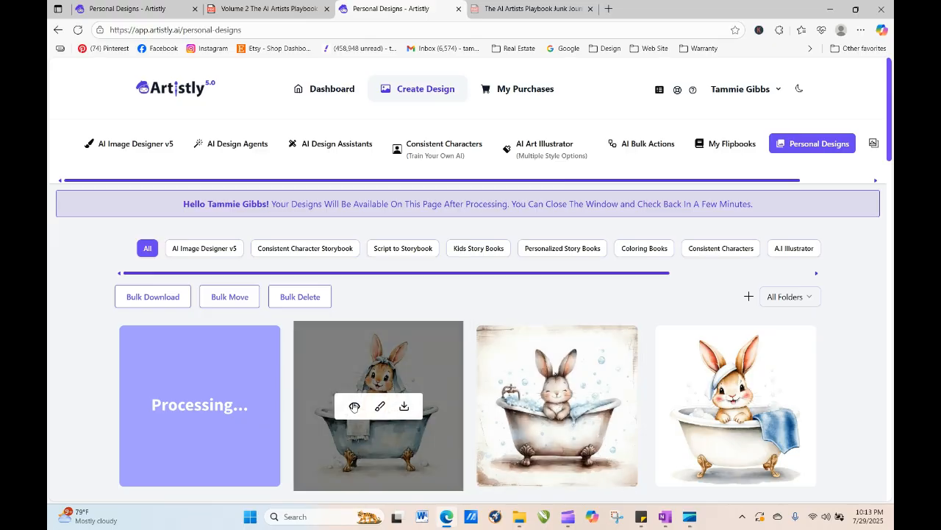
- Return to the AI Illustrator with the bunny-in-tub prompt, change the image quantity, and generate the images
click(355, 406)
key(alt+Left)
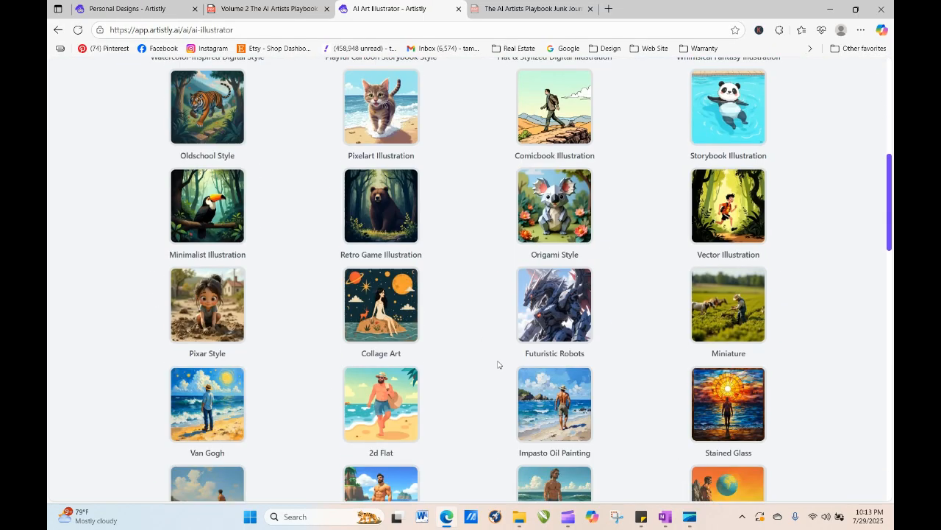
scroll(556, 437, down, 15)
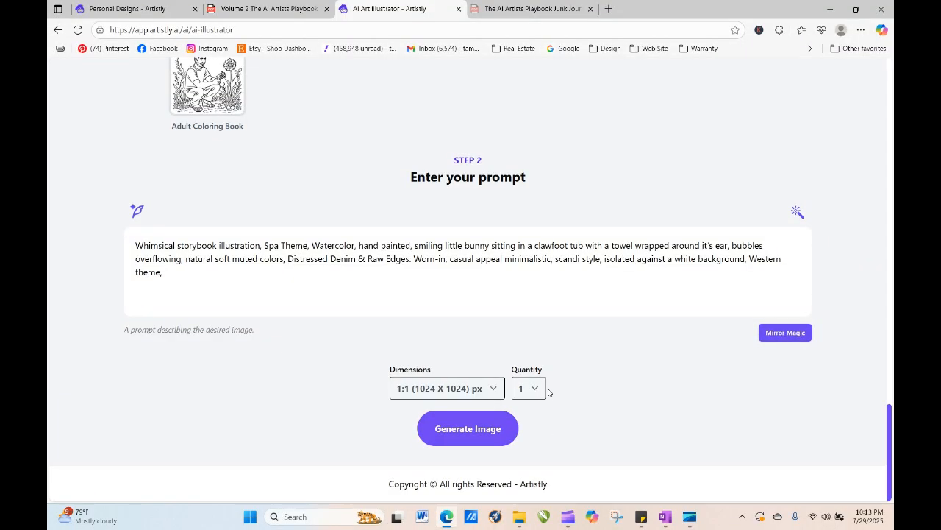
click(532, 387)
click(537, 458)
click(483, 439)
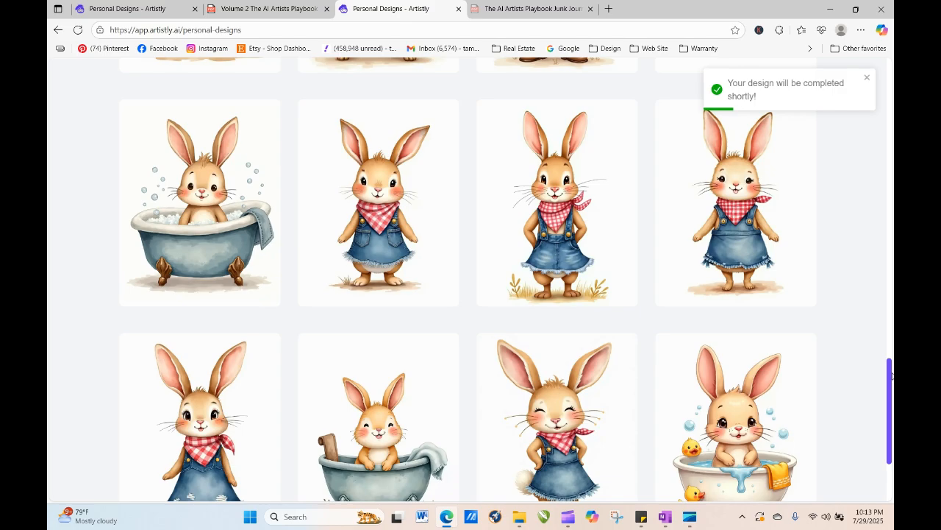
- Open the cowgirl bunny design's details in Personal Designs and close the preview
drag(890, 379, 891, 122)
scroll(892, 122, down, 2)
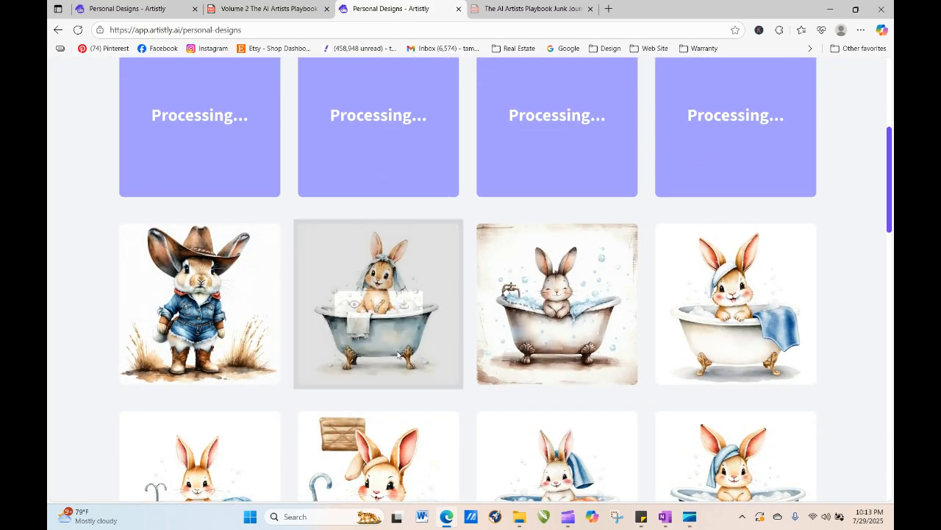
click(175, 304)
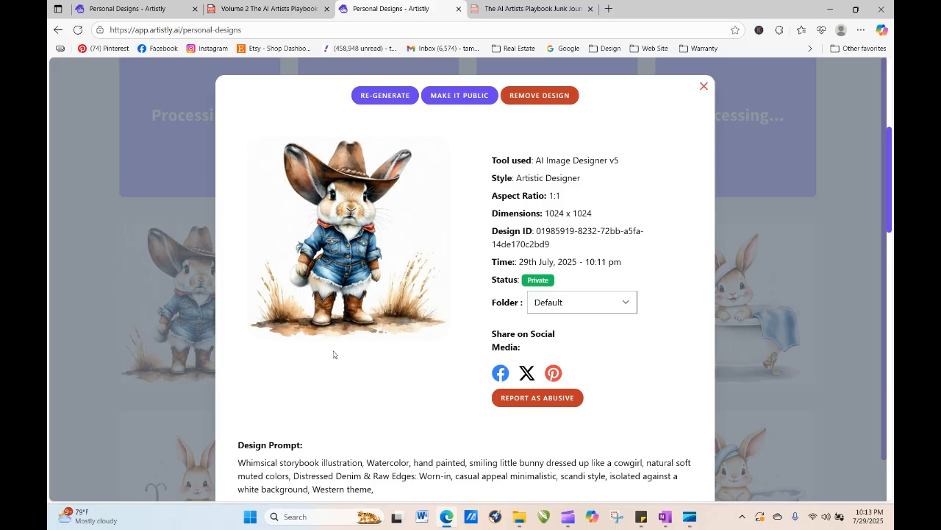
click(703, 87)
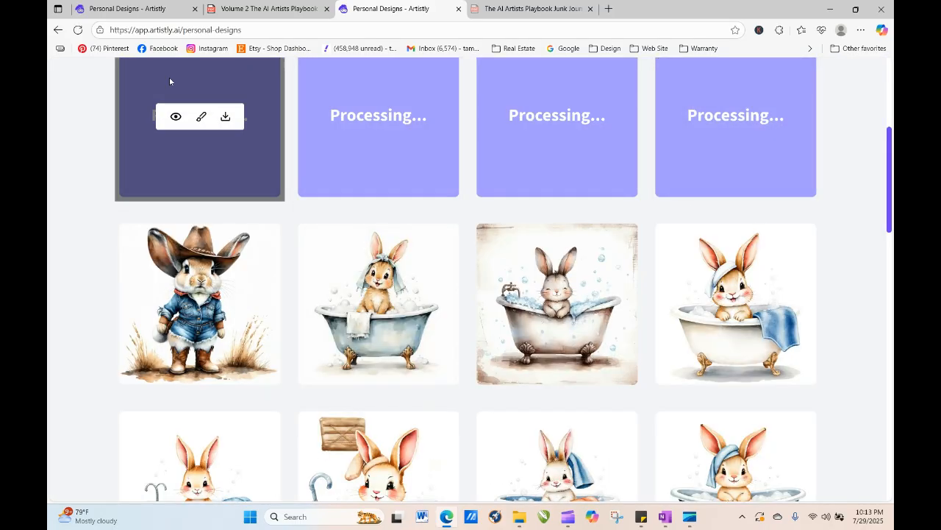
- Reload the Personal Designs page repeatedly and scroll to check on the processing designs
click(78, 30)
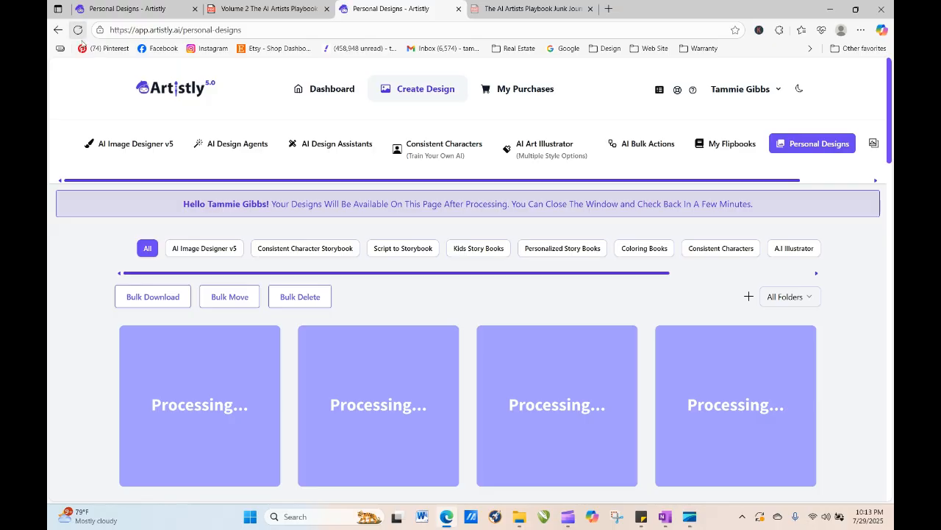
click(78, 31)
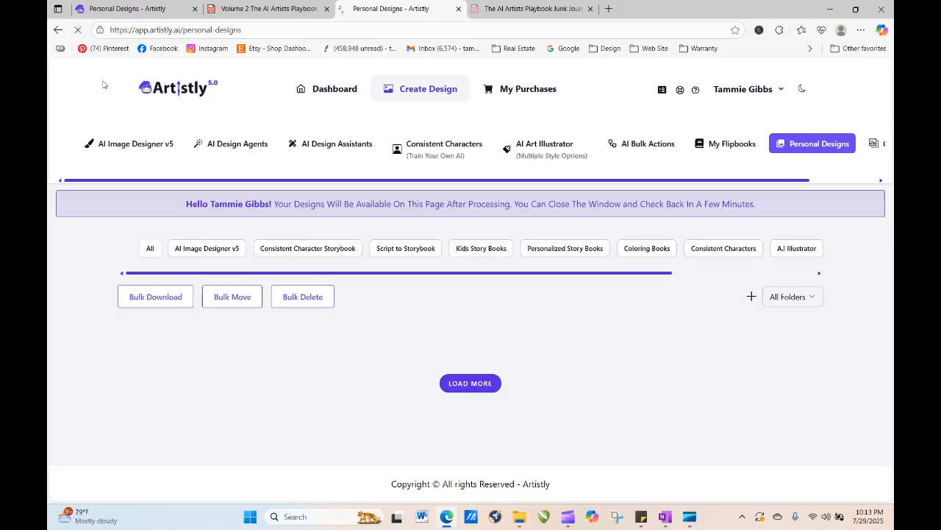
click(78, 31)
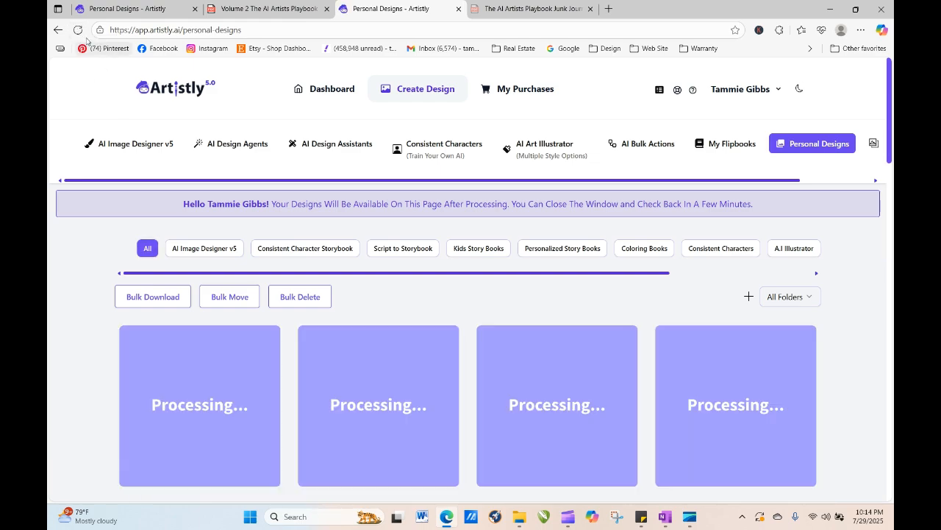
click(78, 30)
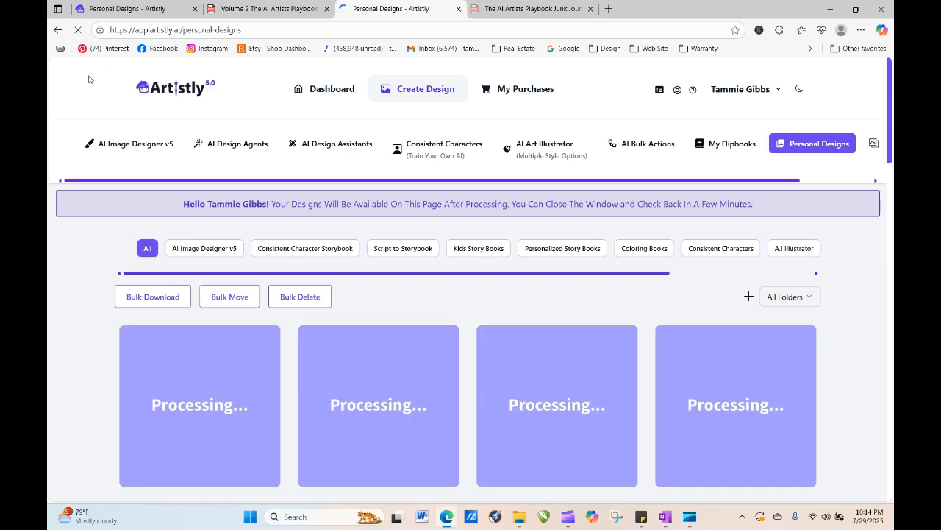
click(77, 30)
click(78, 31)
click(78, 30)
drag(890, 153, 890, 236)
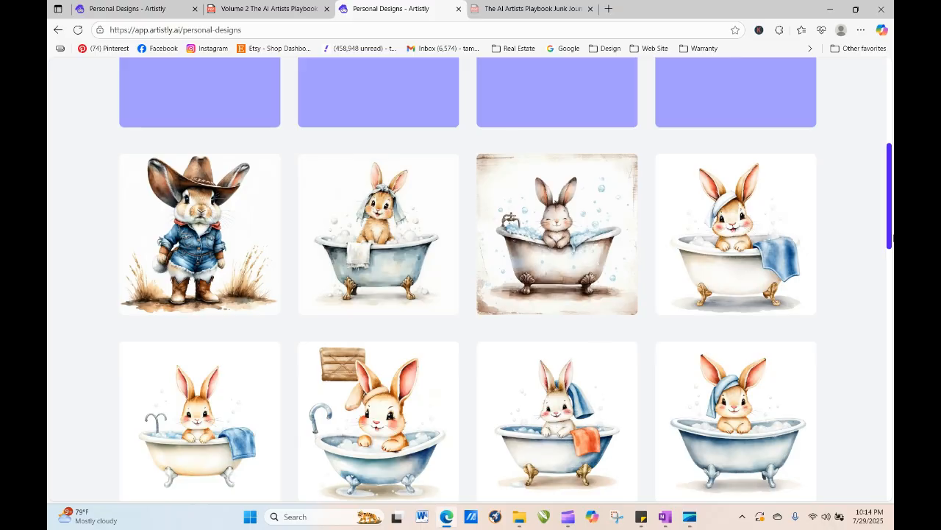
- Re-generate the towel-on-ear watercolor bunny design, changing 'in a clawfoot tub' to 'among large bubbles' before generating
mouse_move(309, 272)
click(355, 234)
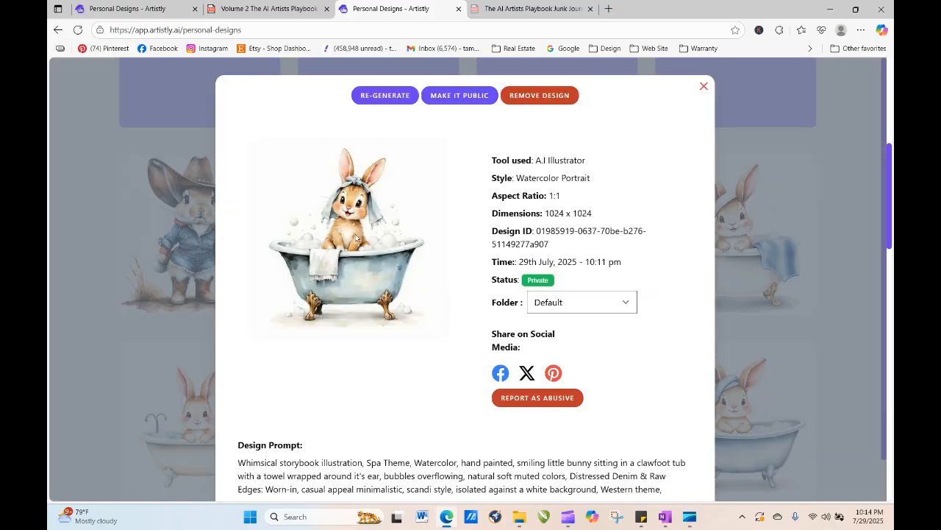
click(404, 96)
scroll(404, 96, down, 2)
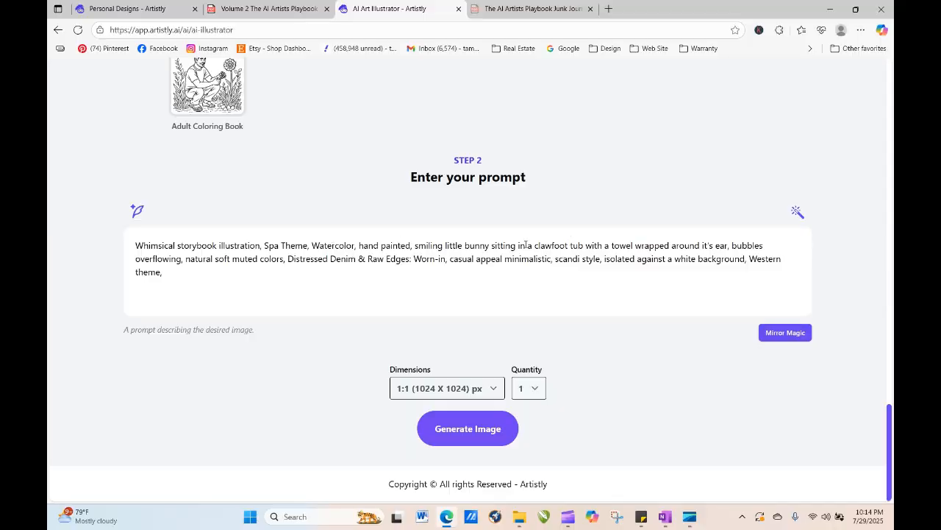
drag(517, 246, 579, 246)
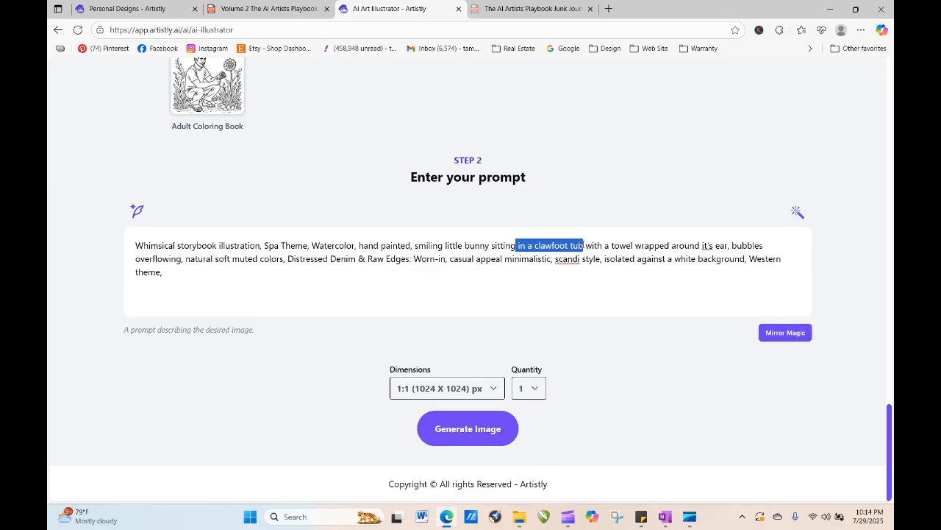
text(among )
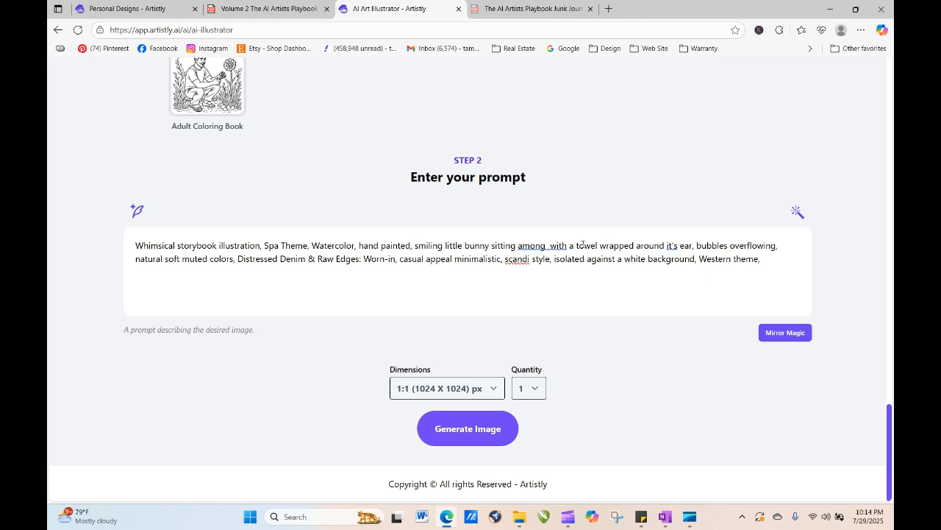
text(large)
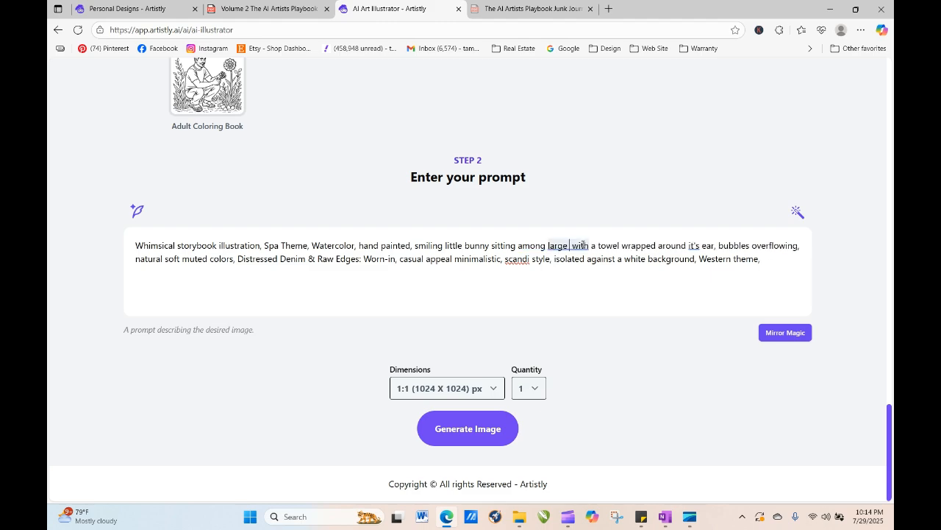
text( bubbles)
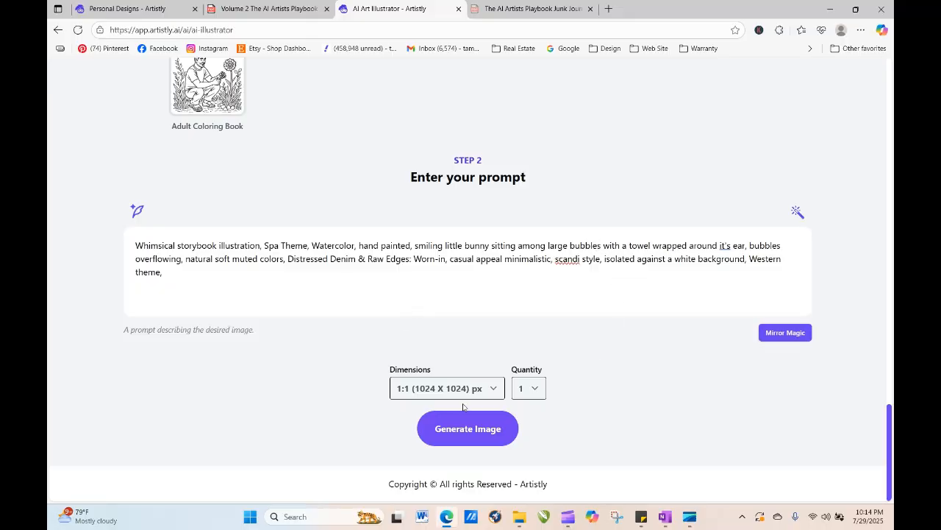
click(472, 432)
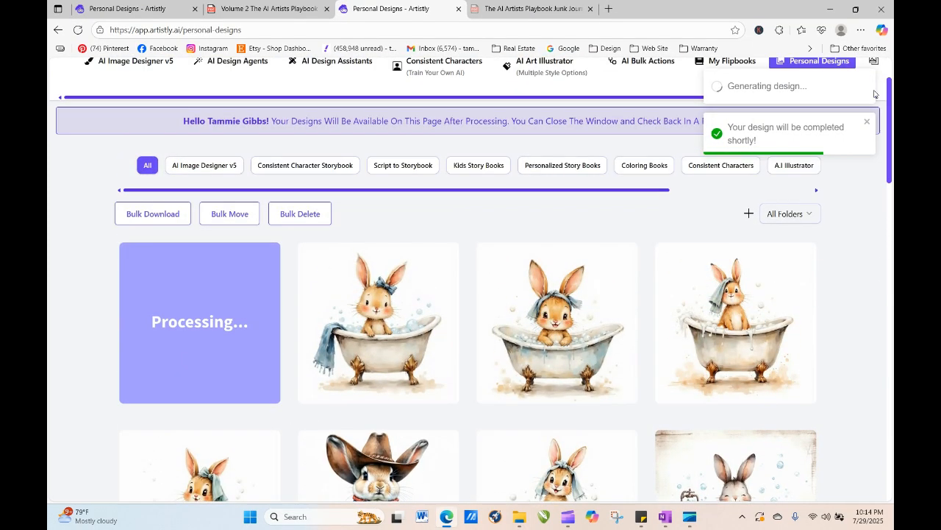
- Re-generate the newest bunny-in-tub design, replacing the tub and towel text with 'a patch of flowers,' in the prompt
click(355, 323)
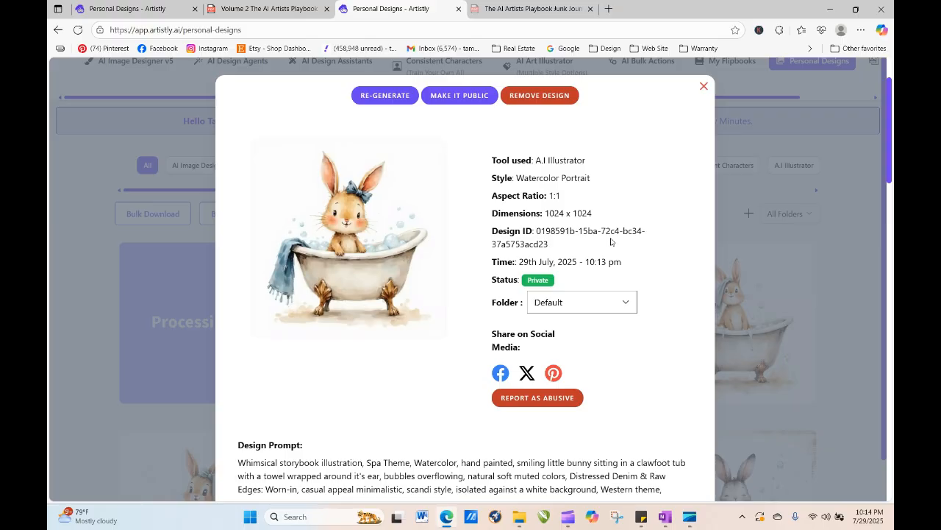
click(385, 95)
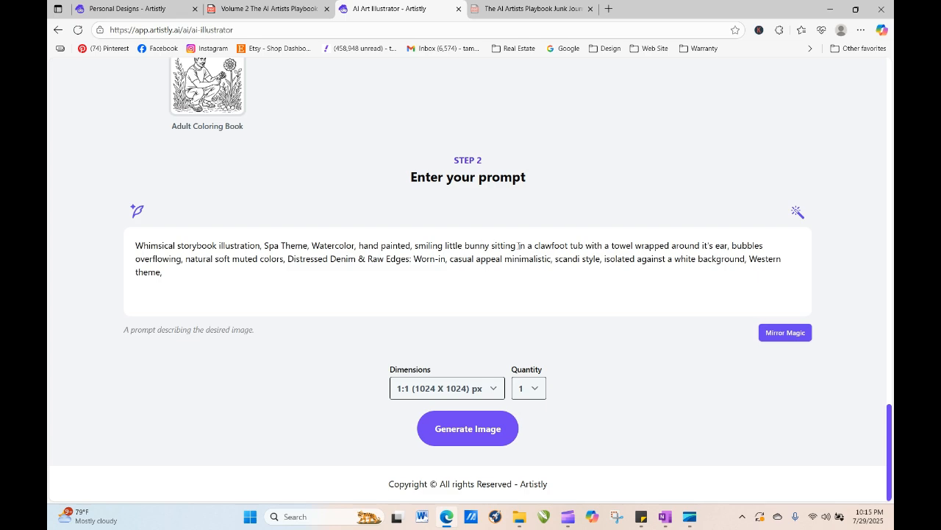
drag(536, 244, 769, 231)
key(BackSpace)
text(p)
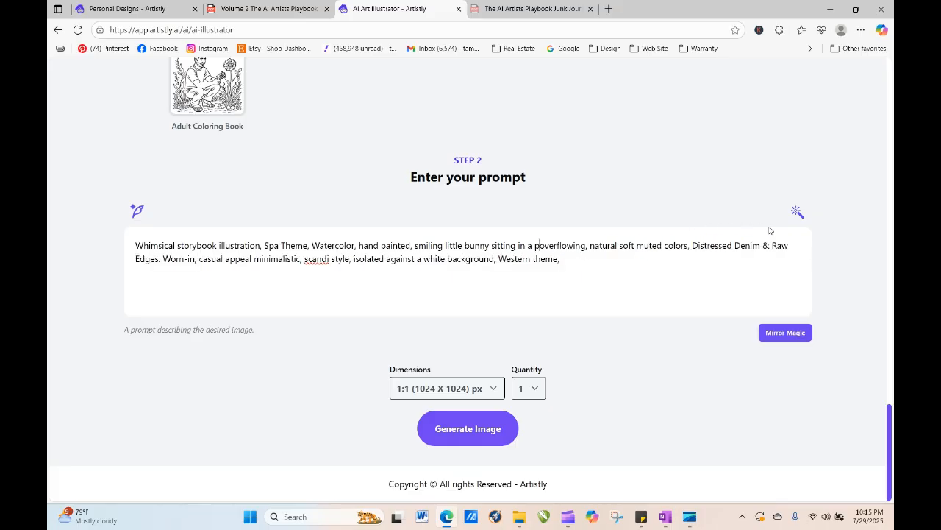
text(atch of f)
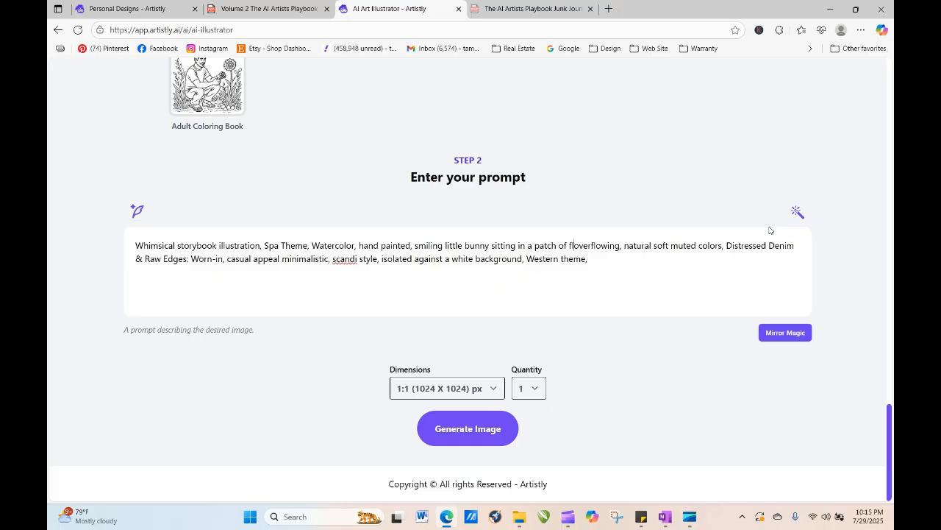
text(lowers)
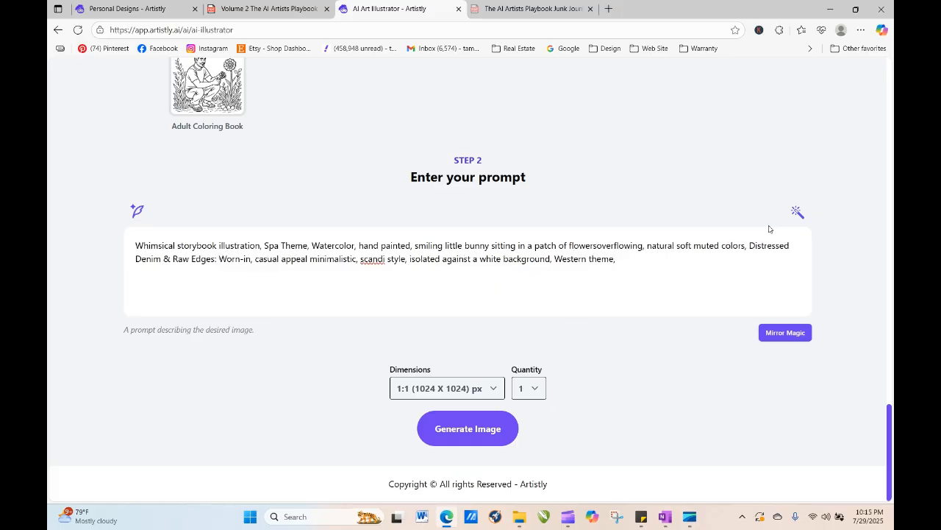
text(,)
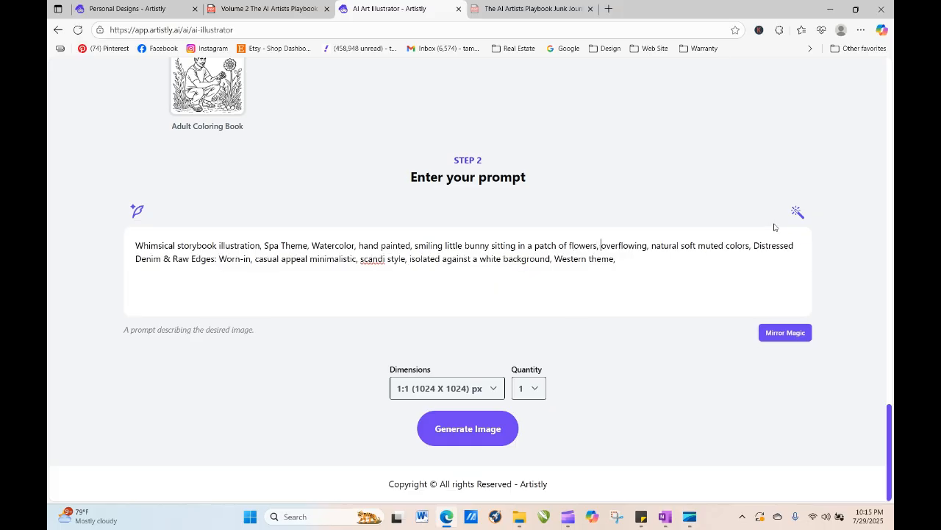
- Delete the leftover 'overflowing' text after the flowers phrase and generate the image
key(Delete)
key(Delete)
key(Delete)
key(Delete)
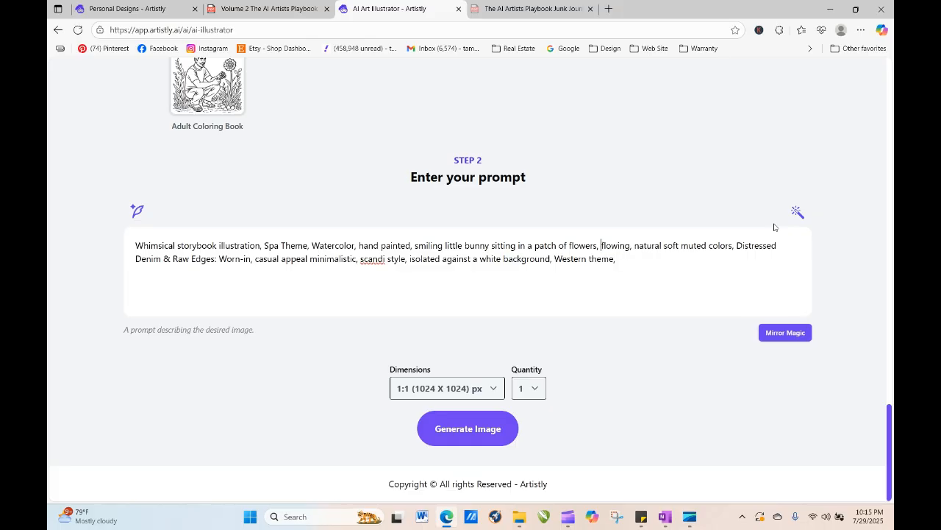
key(Delete)
key(Delete)
key(Delete)
key(Delete)
key(Delete)
key(Delete)
key(Delete)
key(Delete)
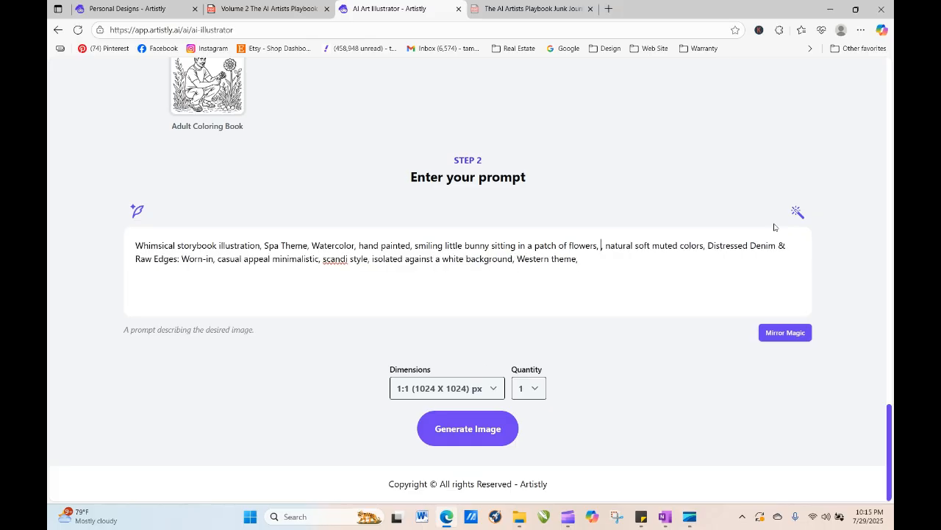
key(Delete)
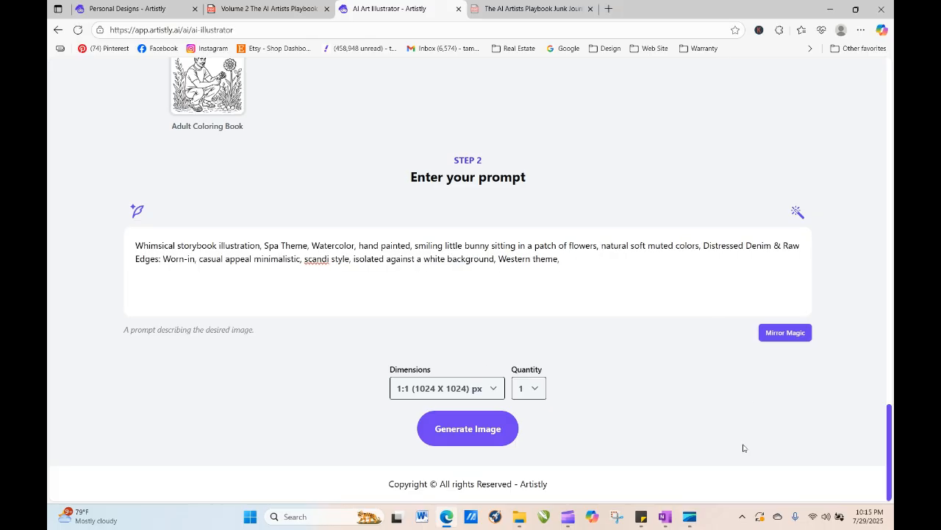
click(481, 429)
- Scroll through Personal Designs and reload the page to check on the new designs
mouse_move(238, 165)
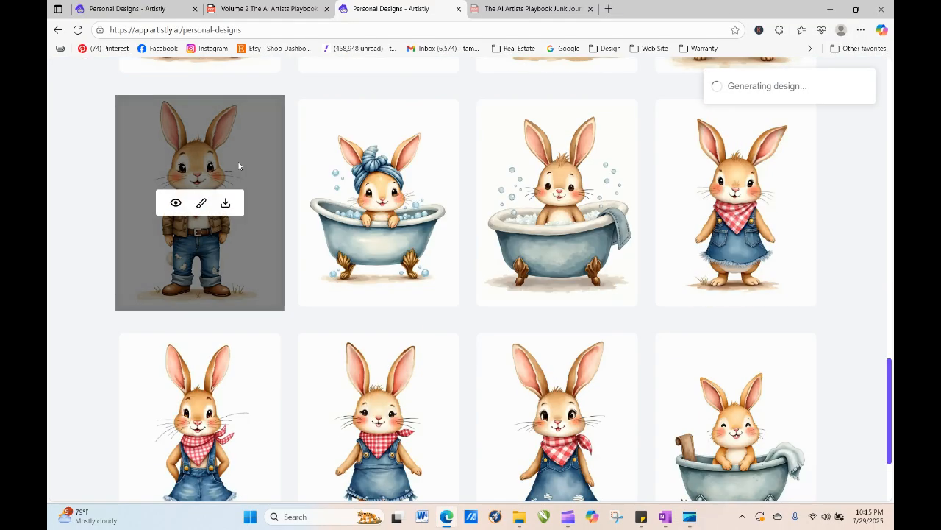
drag(889, 375, 888, 119)
mouse_move(561, 234)
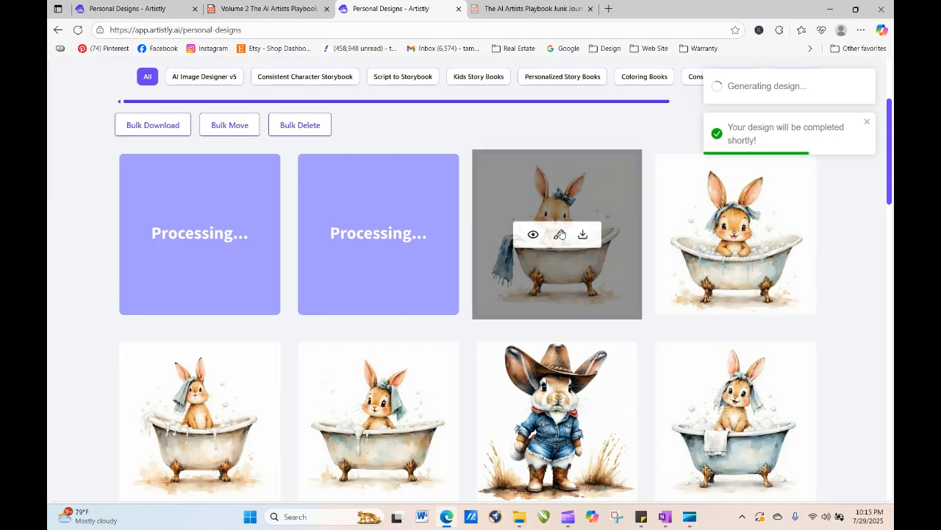
mouse_move(736, 183)
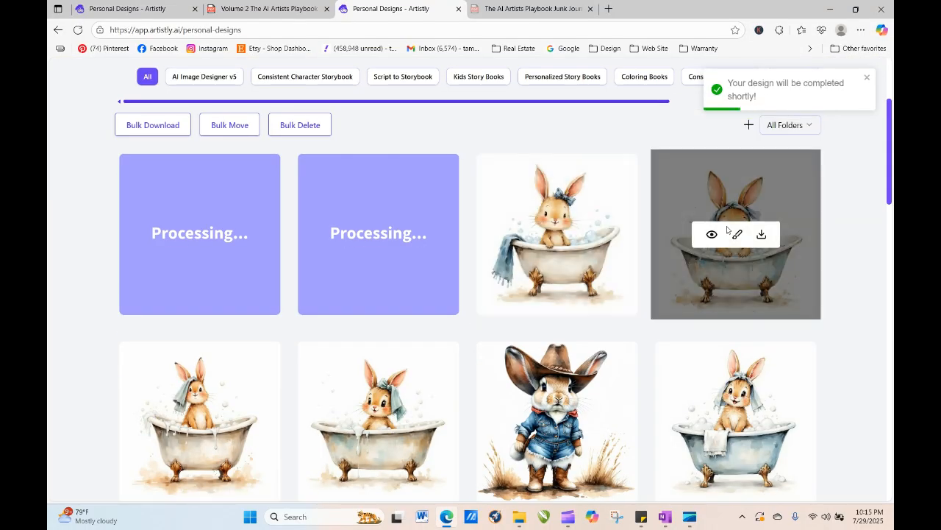
mouse_move(194, 236)
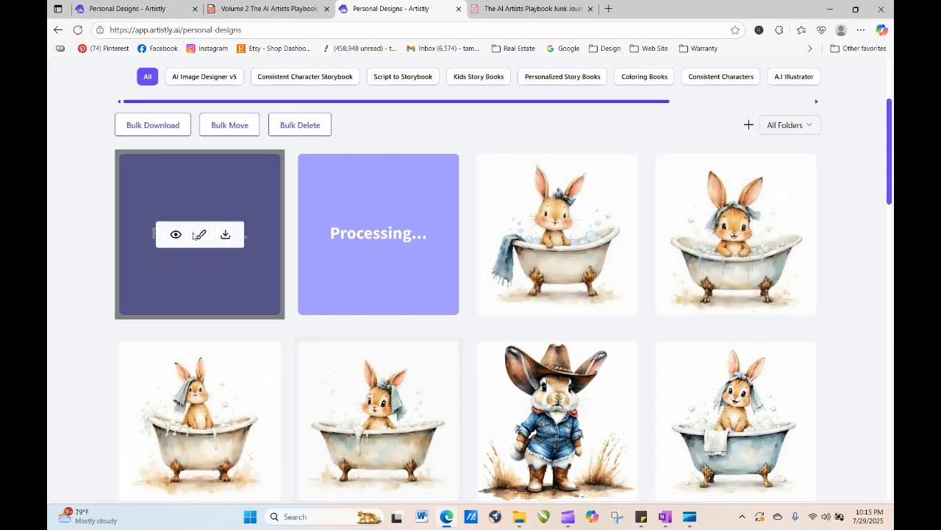
click(77, 30)
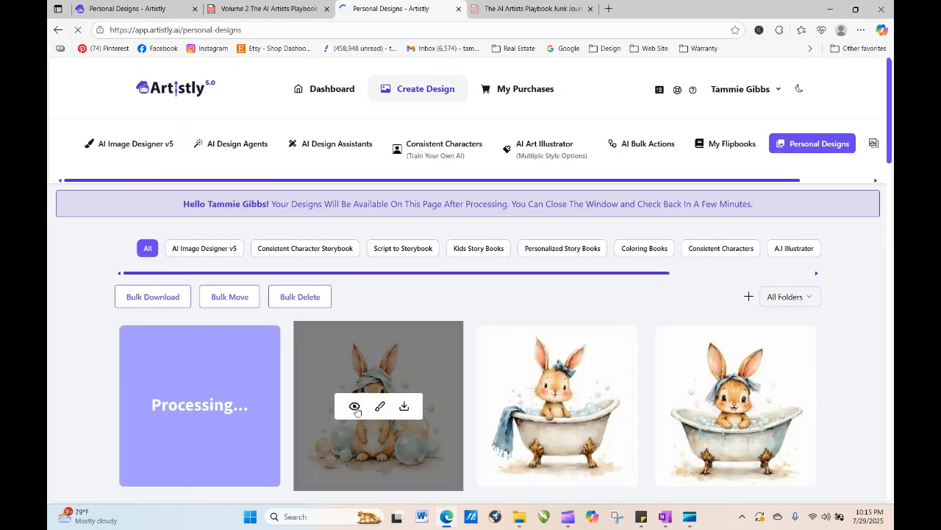
click(356, 409)
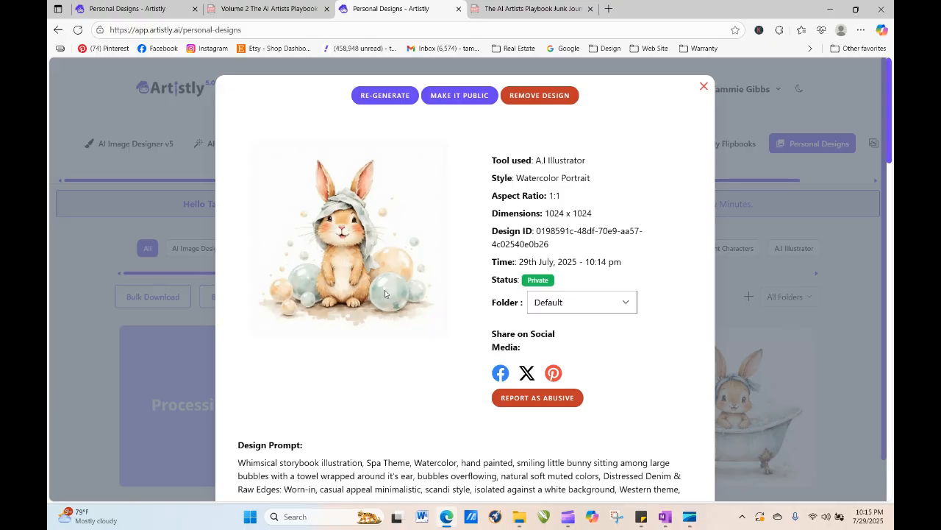
click(369, 95)
scroll(853, 249, down, 5)
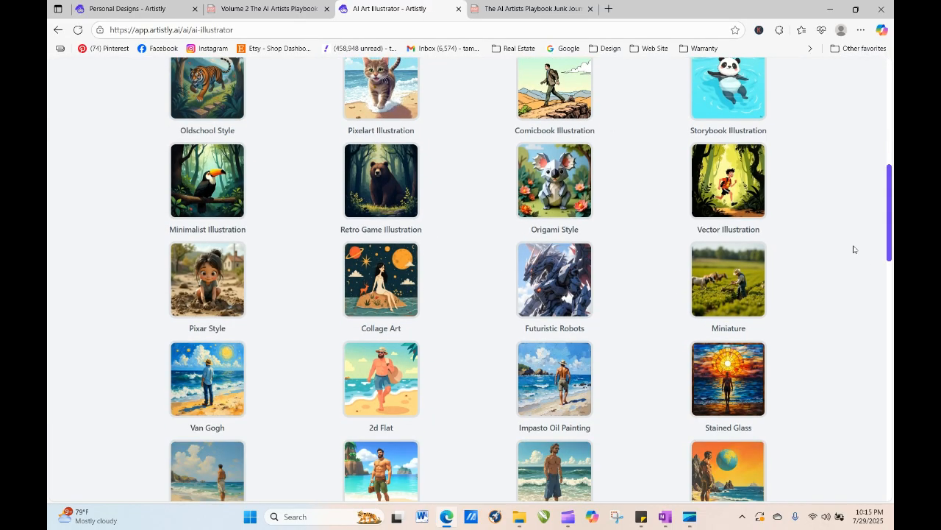
scroll(893, 253, down, 10)
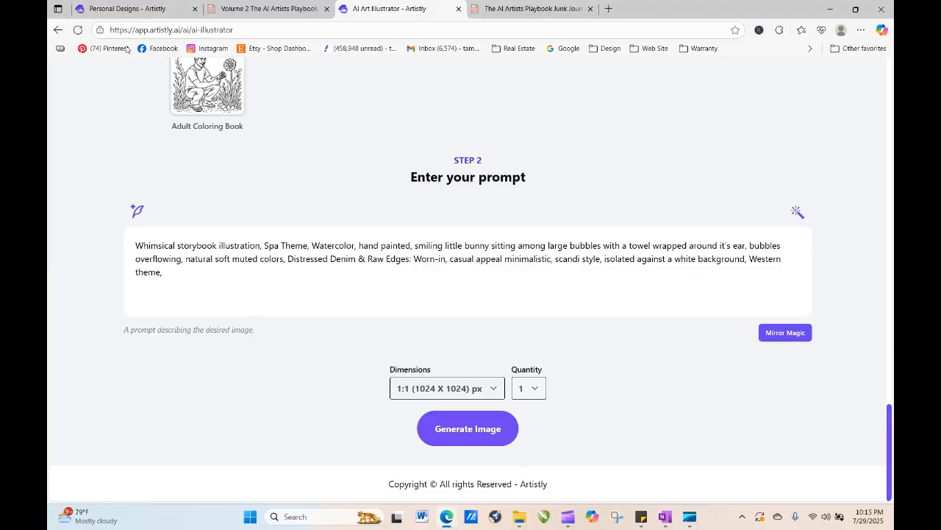
scroll(891, 381, up, 15)
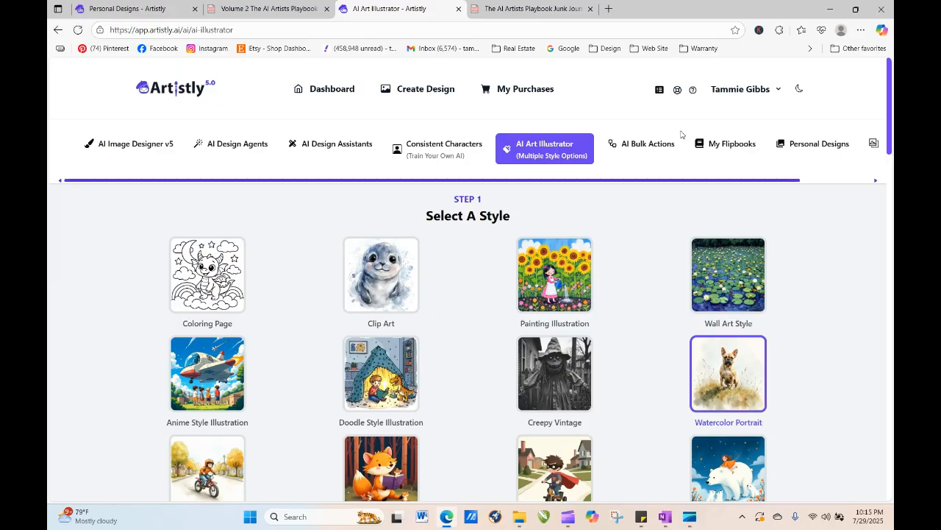
click(833, 144)
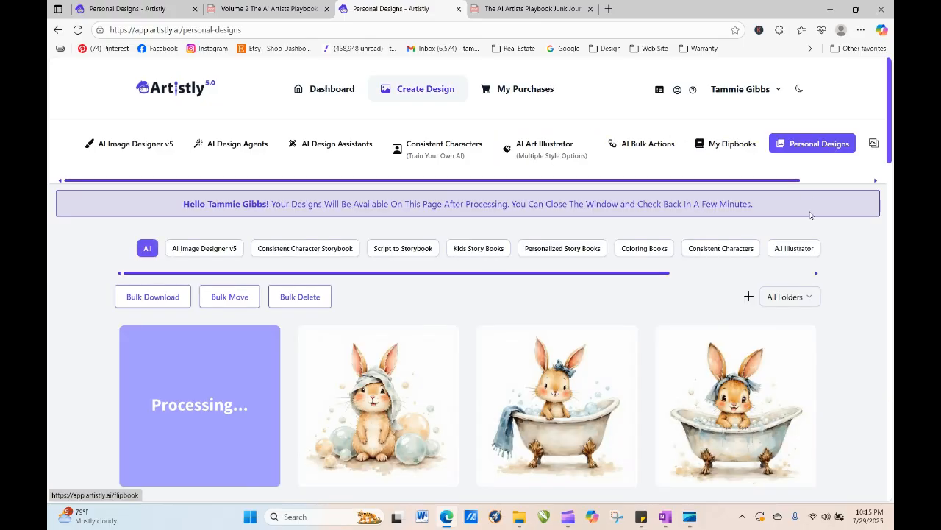
- Reload the Personal Designs page to check on the processing design
click(78, 30)
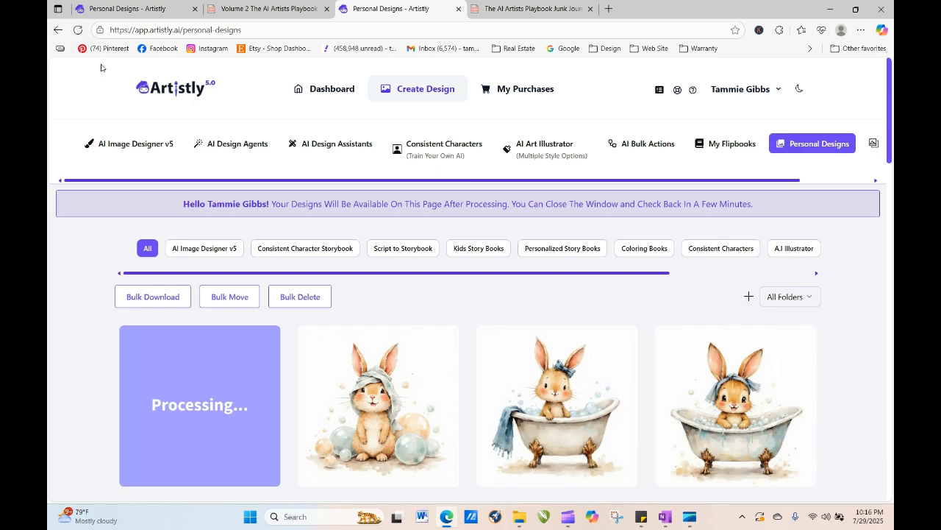
click(77, 29)
click(78, 30)
click(78, 31)
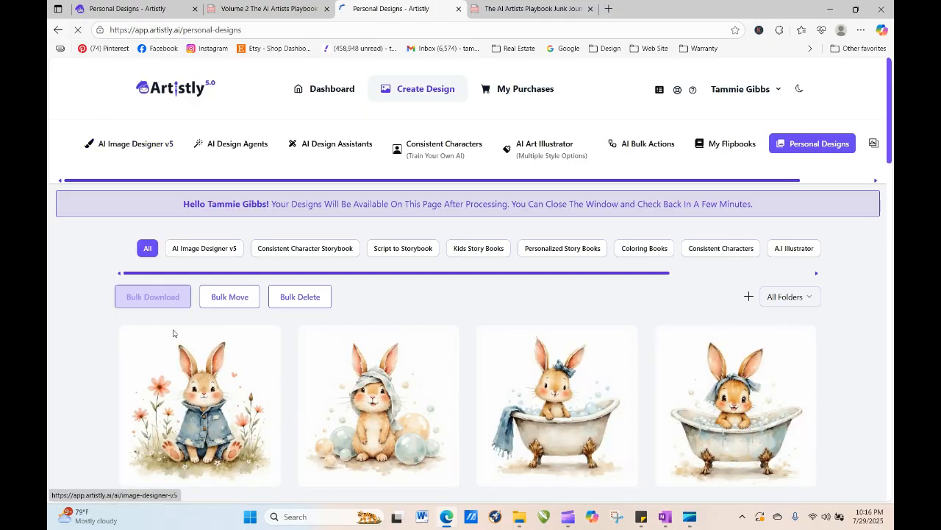
- Re-generate the bunny in a patch of flowers design with the quantity set to 4
click(176, 406)
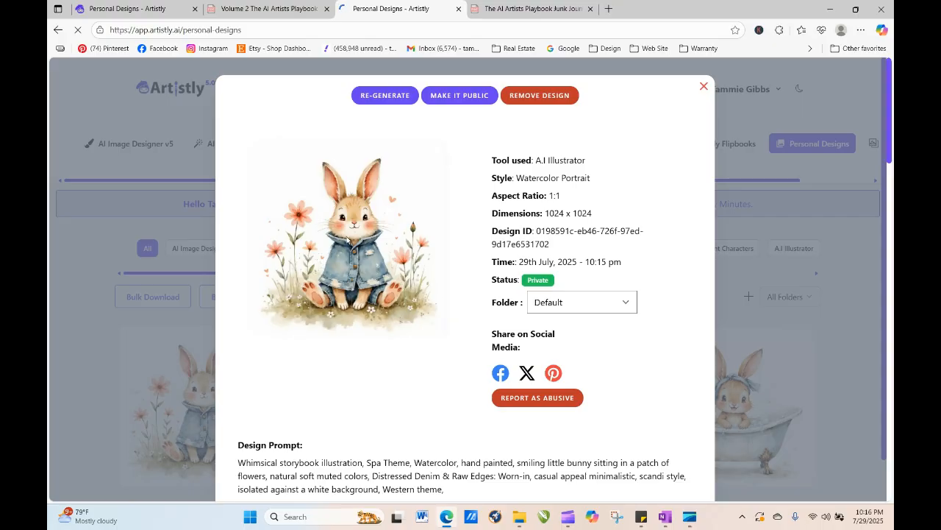
click(394, 96)
scroll(593, 353, down, 5)
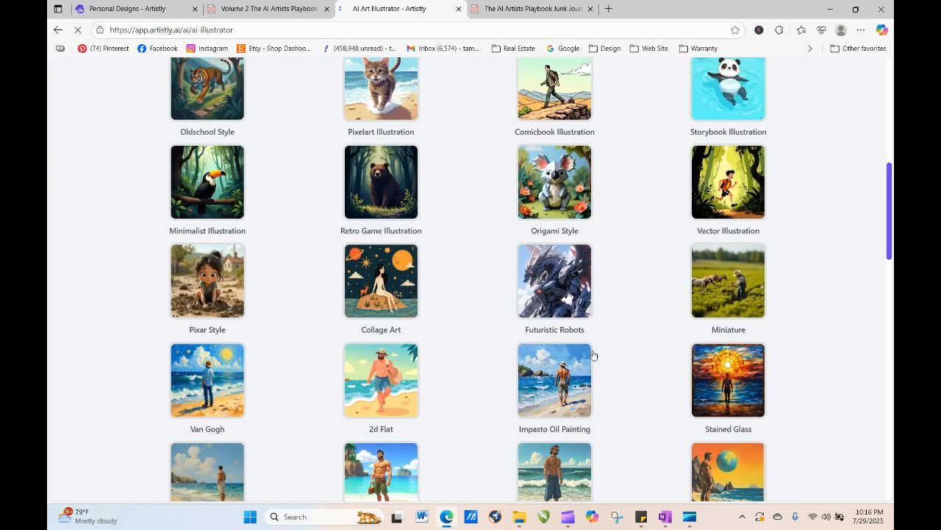
scroll(604, 391, down, 10)
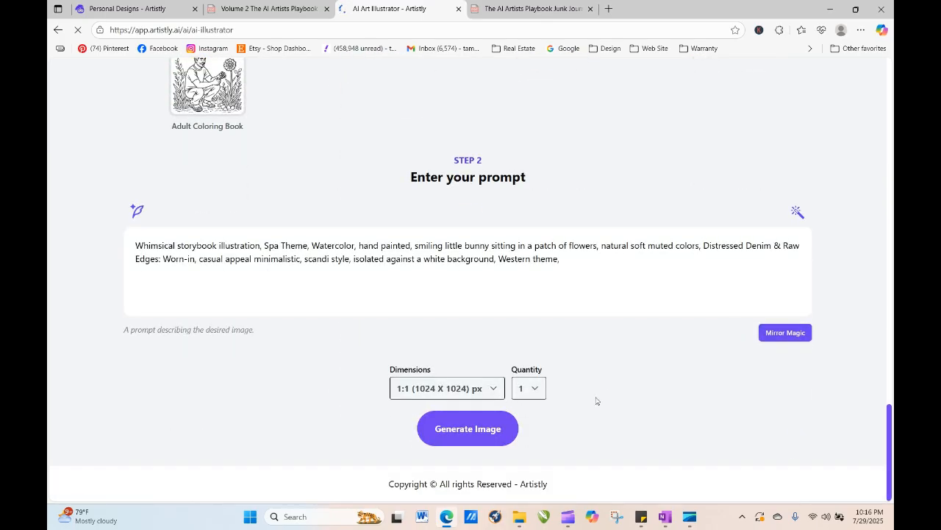
click(537, 392)
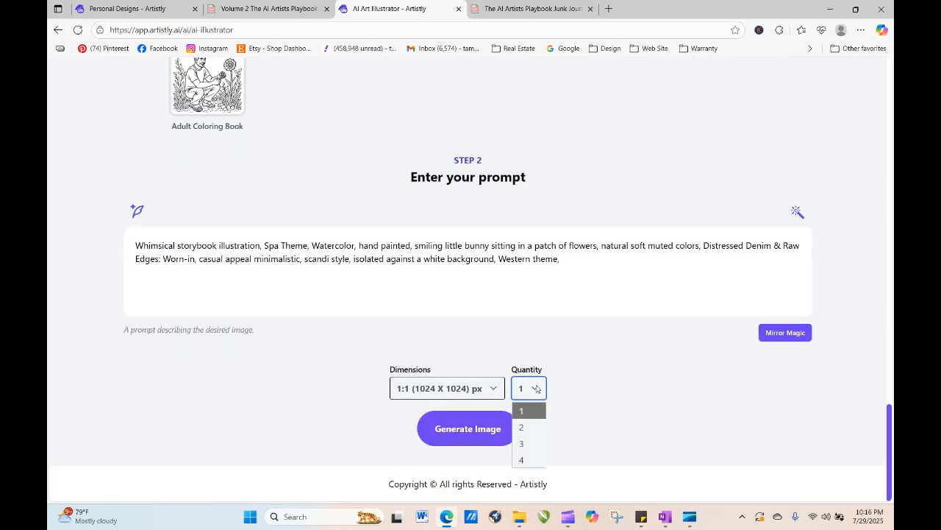
click(524, 456)
click(493, 434)
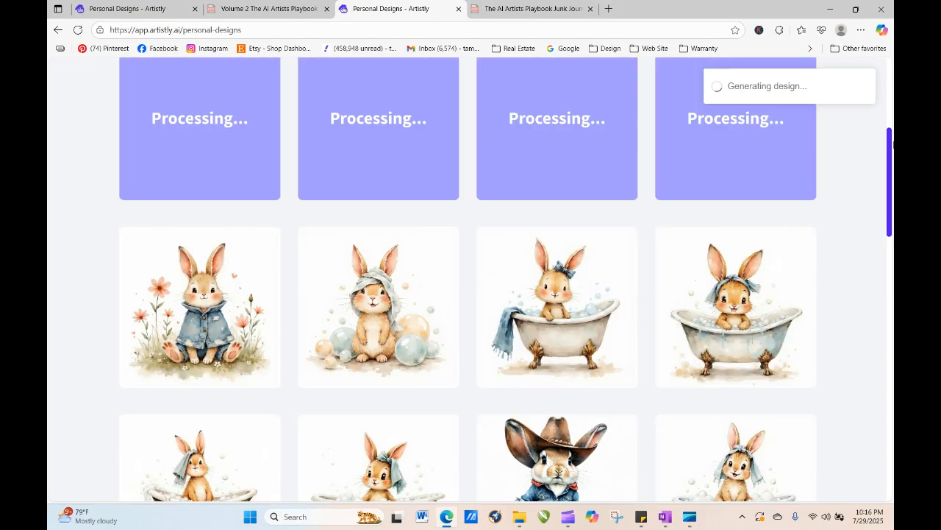
- Re-generate the bunny among large bubbles design with the quantity set to 4
mouse_move(892, 145)
mouse_down()
mouse_move(892, 93)
mouse_move(892, 140)
mouse_up()
mouse_move(207, 337)
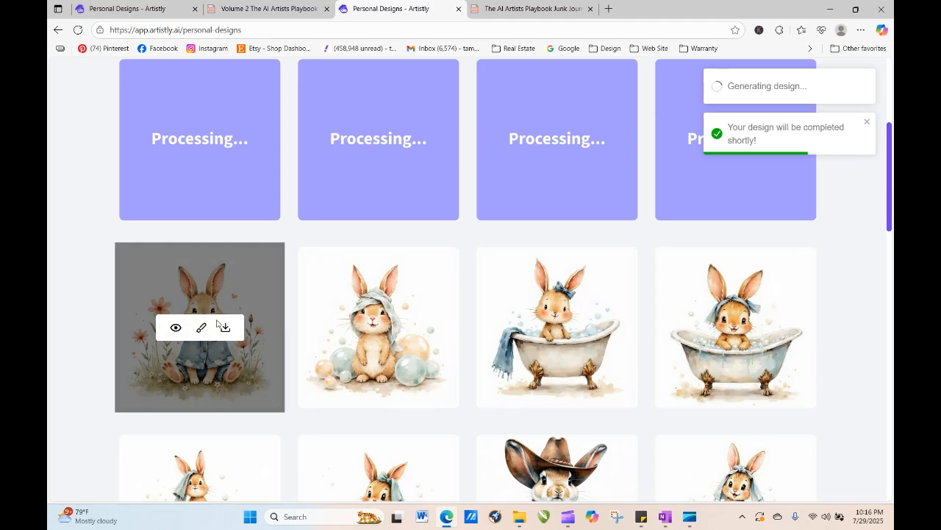
click(355, 328)
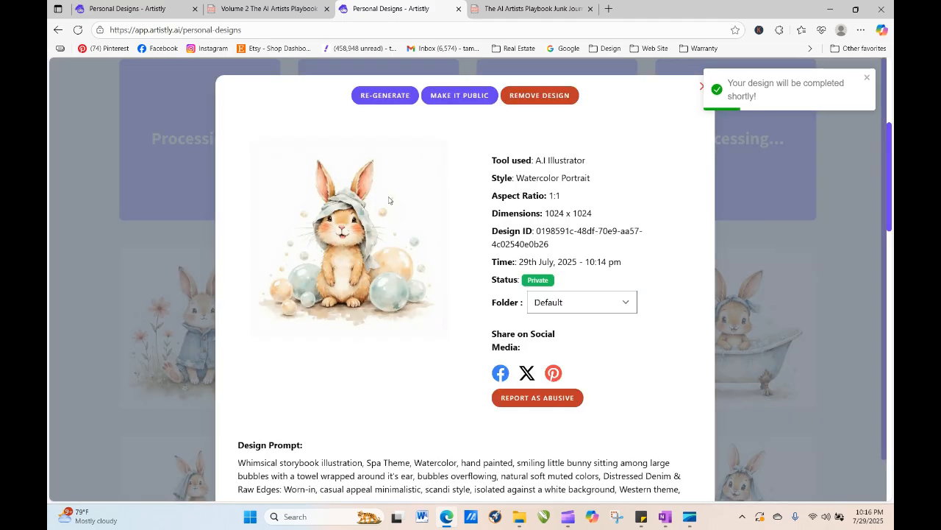
click(386, 95)
scroll(420, 318, down, 3)
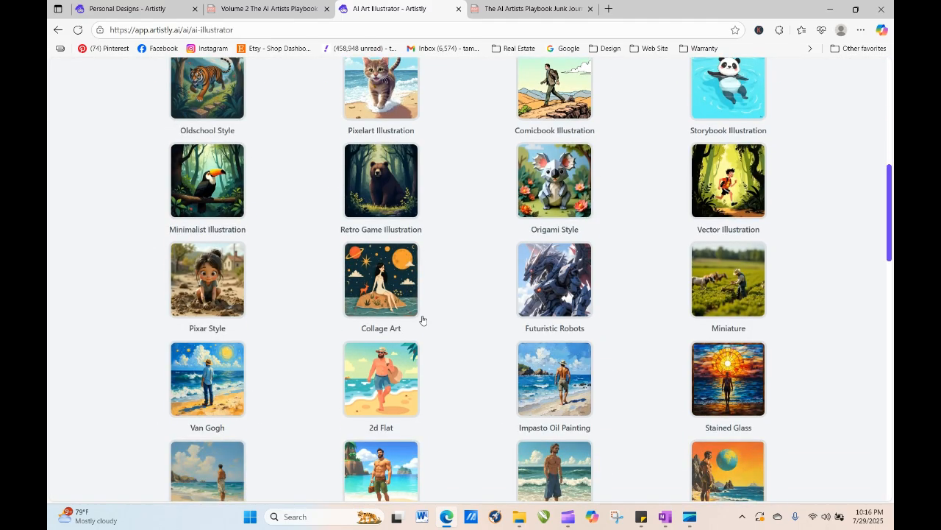
scroll(685, 446, down, 10)
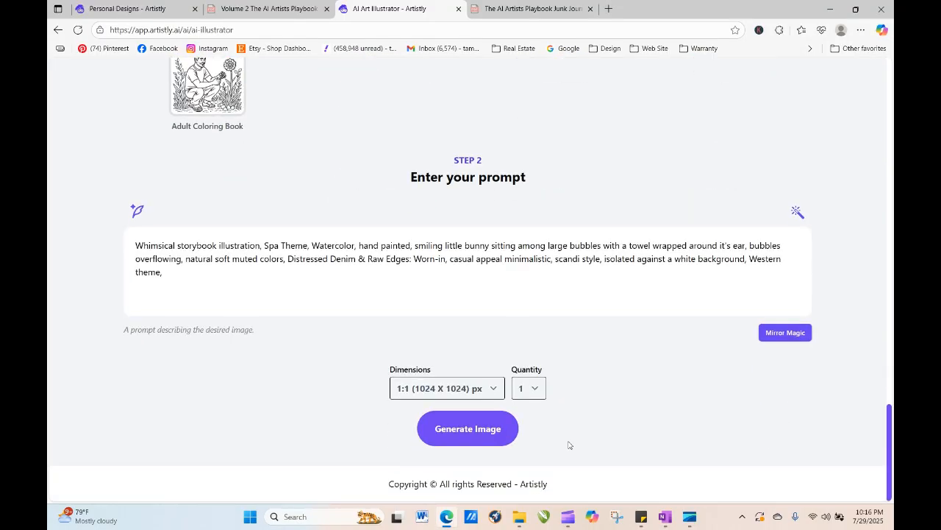
click(542, 392)
click(539, 464)
click(467, 429)
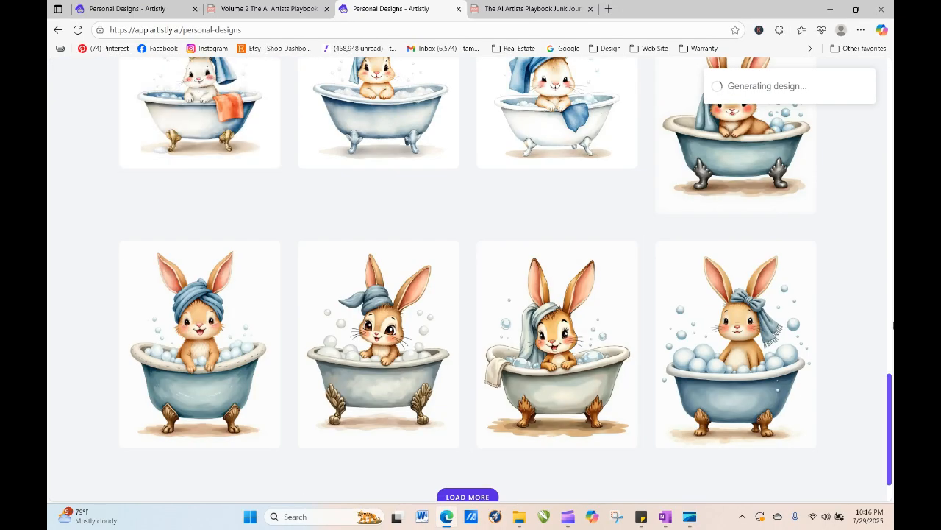
- Reload Personal Designs and scroll through the newly generated bubble and flower bunny variations
drag(889, 379, 873, 112)
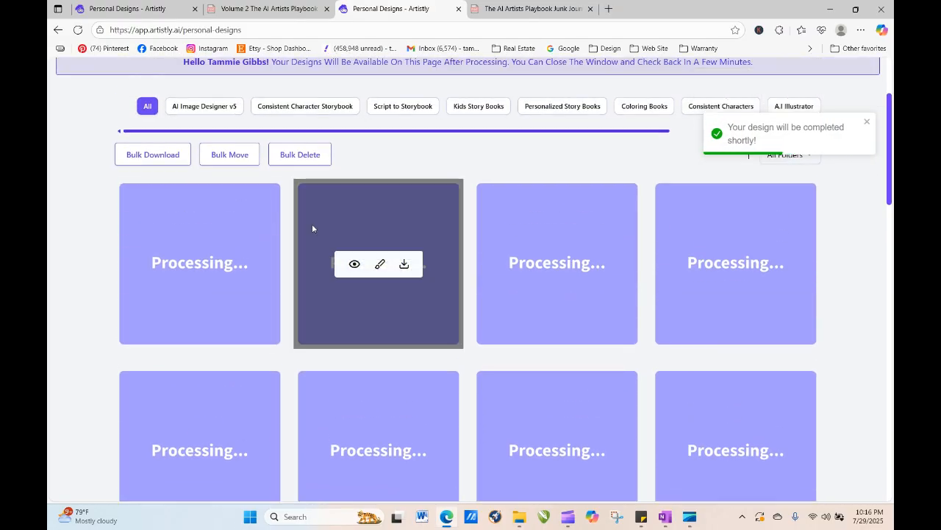
click(78, 31)
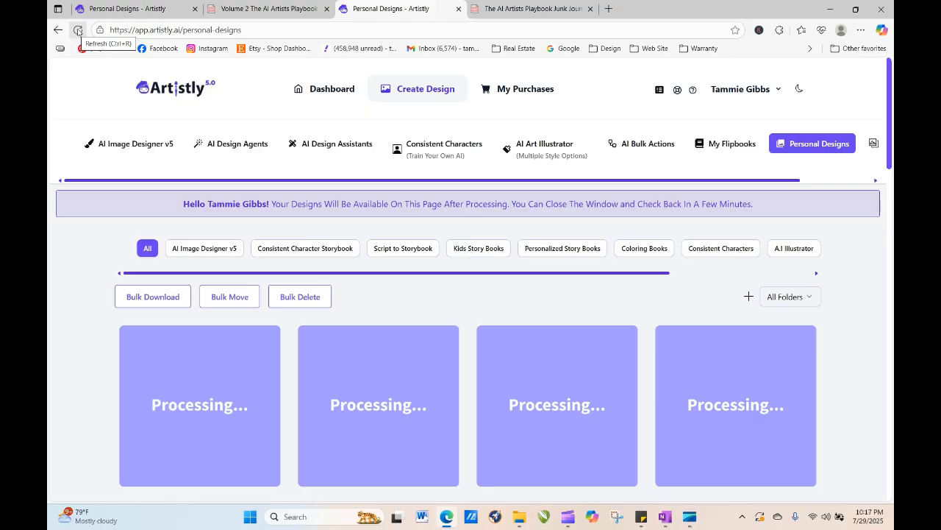
click(78, 30)
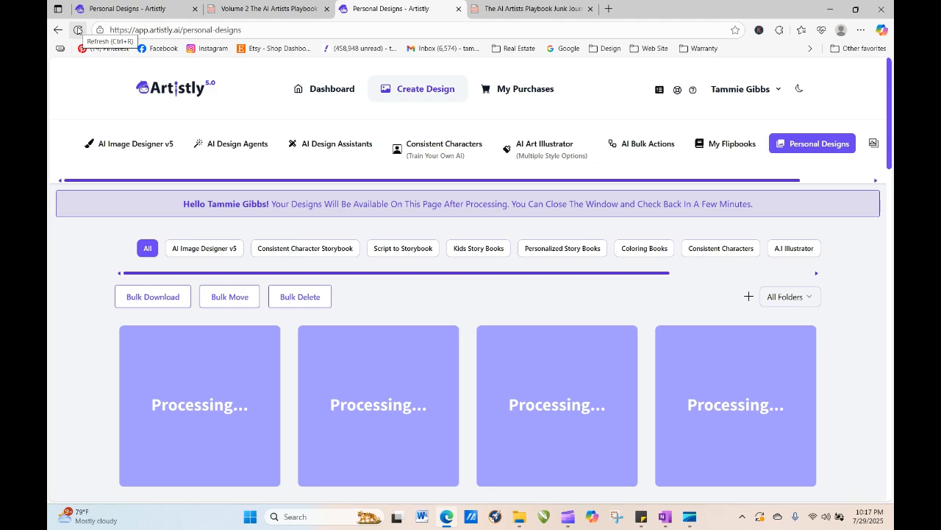
click(78, 30)
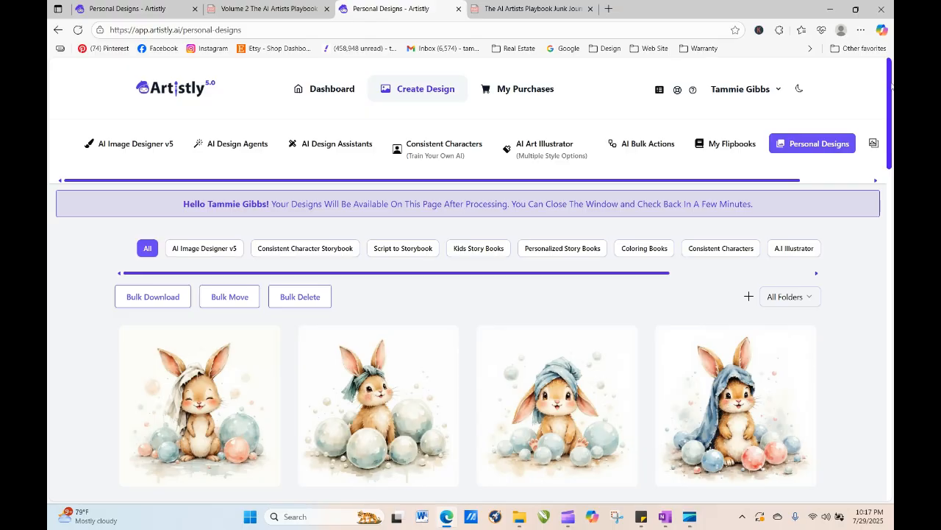
scroll(891, 87, down, 3)
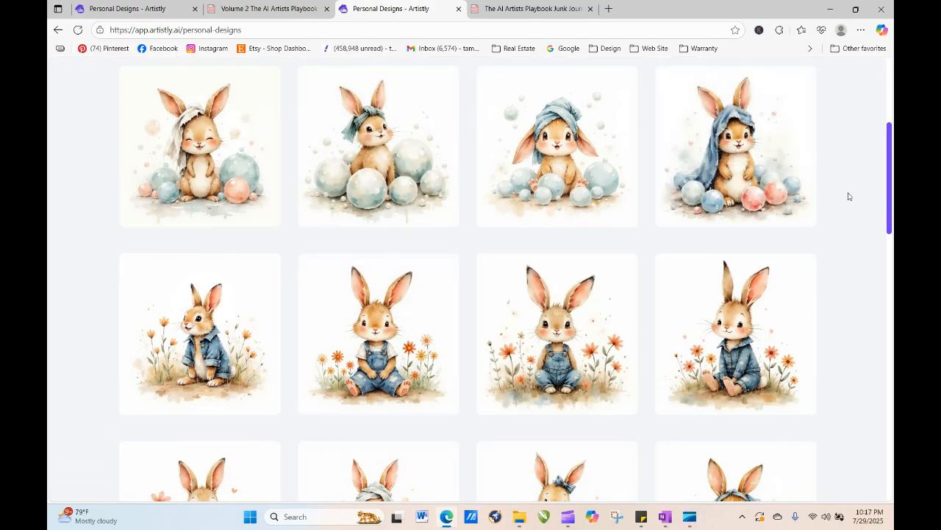
drag(891, 187, 891, 190)
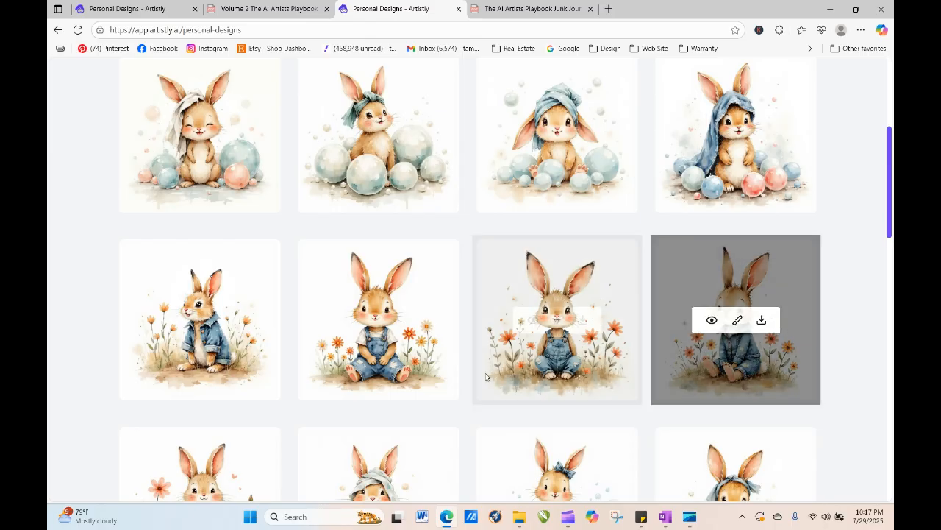
- Re-generate the overalls bunny among flowers, adding 'holding a bouquet of balloons' after 'flowers' in the prompt, and generate
click(353, 322)
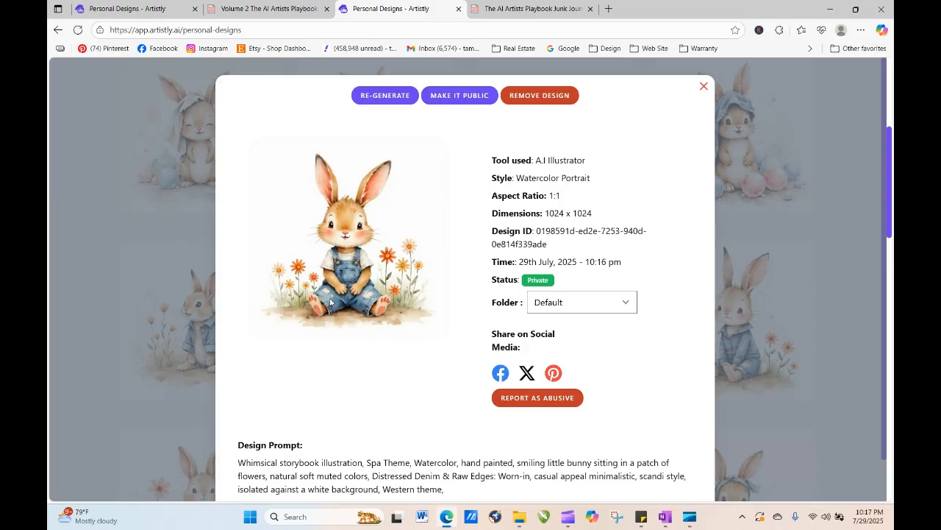
click(368, 96)
scroll(377, 283, down, 5)
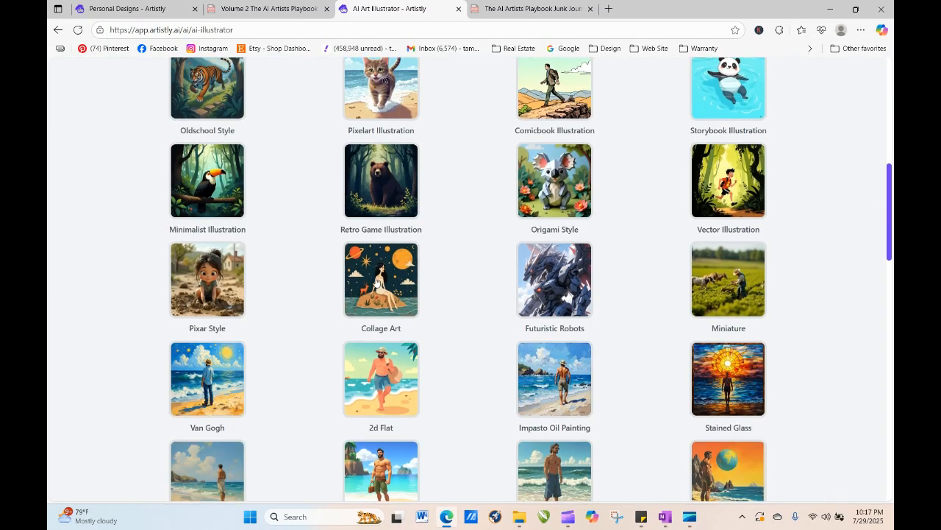
scroll(421, 363, down, 10)
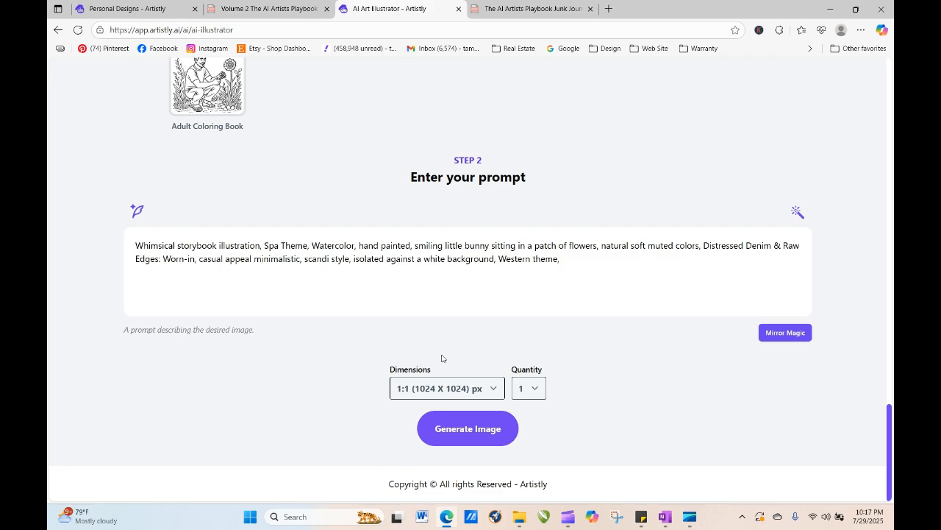
click(597, 246)
text(holding a bou)
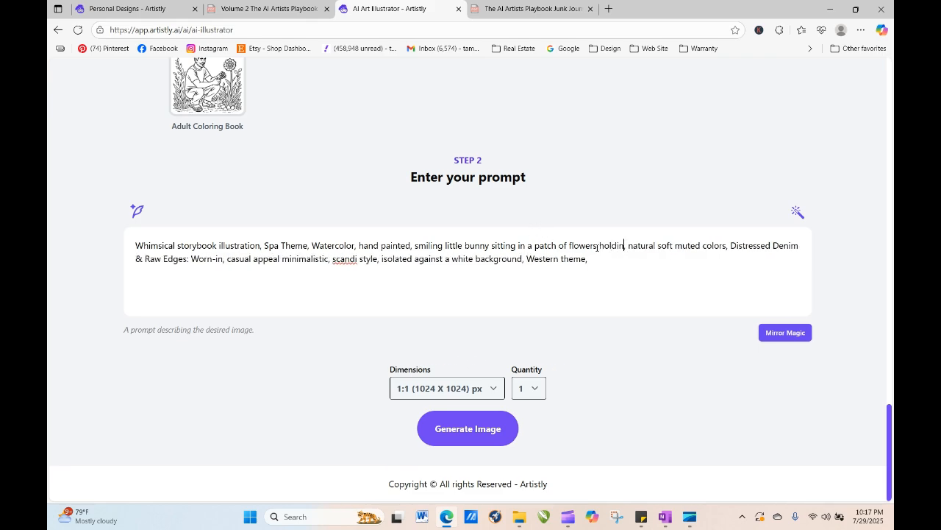
text(quet of)
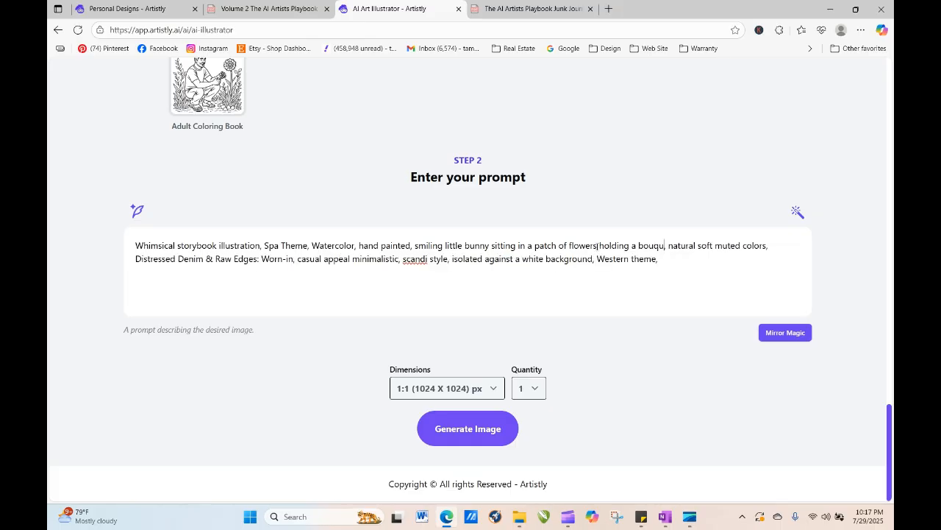
text( ballon,)
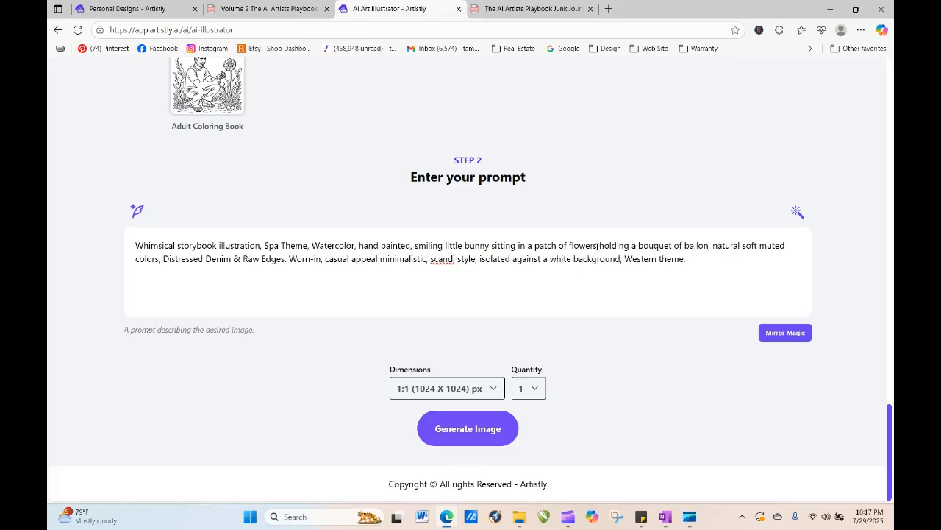
key(BackSpace)
text(ons)
click(476, 433)
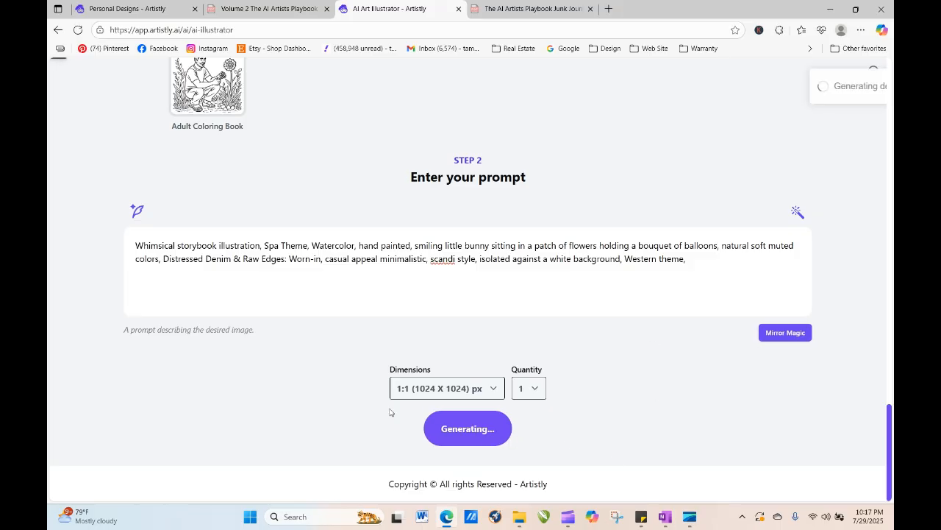
- Open the details of a towel-wrapped bathtub bunny design in Personal Designs, then close them
drag(890, 420, 891, 450)
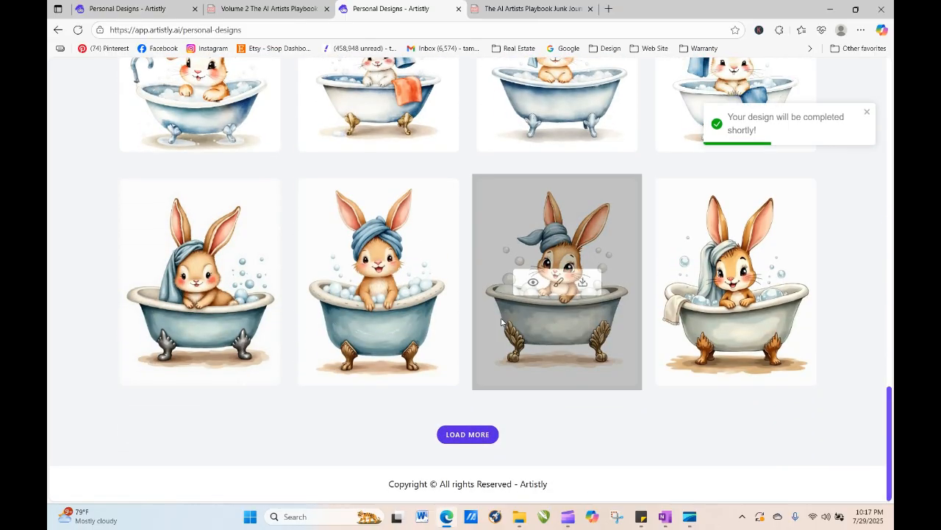
mouse_move(451, 229)
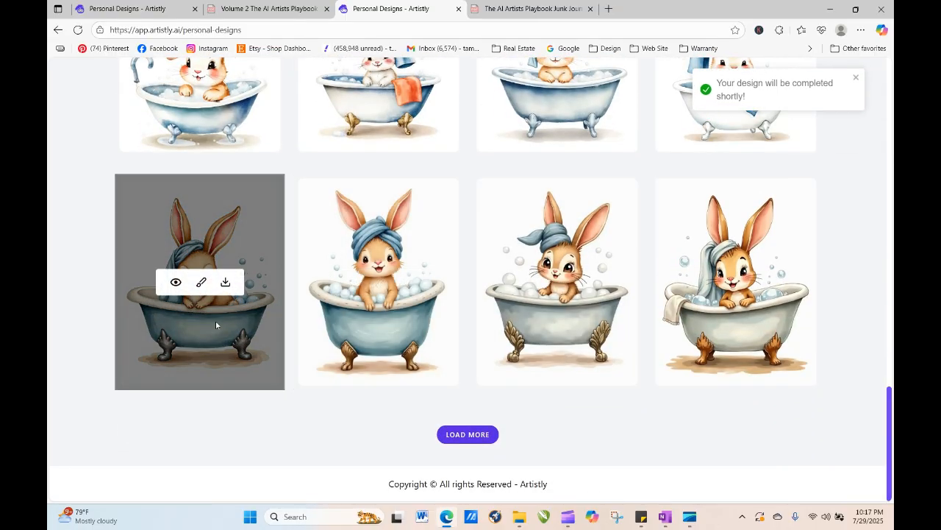
mouse_move(710, 330)
mouse_move(202, 302)
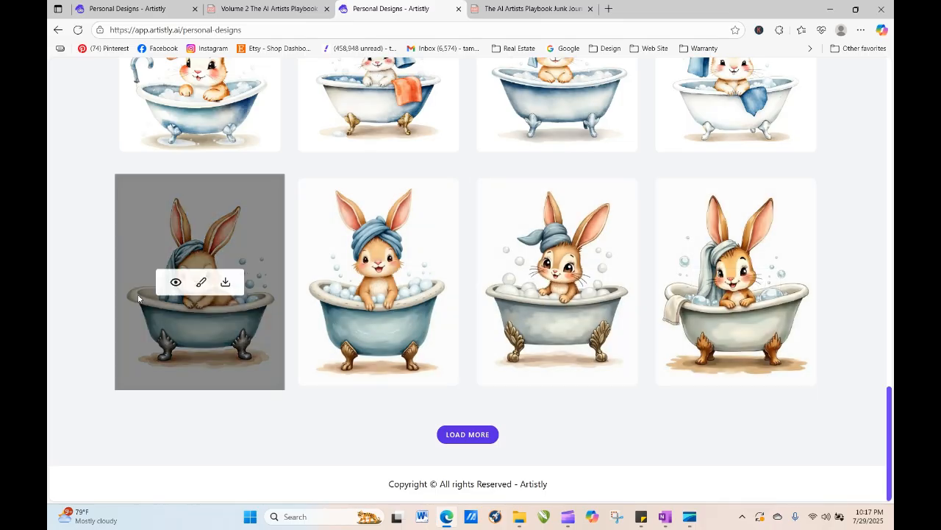
click(175, 283)
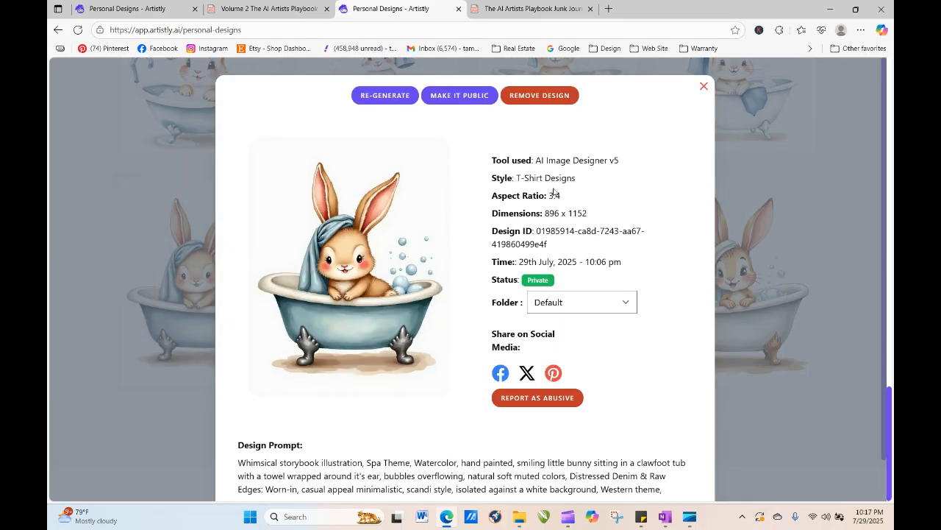
click(704, 86)
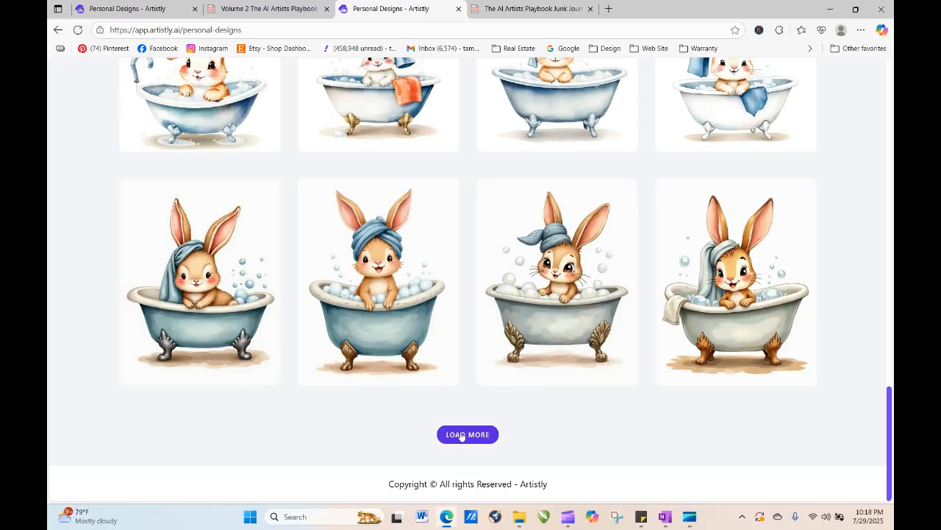
- Load more personal designs and scroll through the gallery, returning to the top
click(461, 435)
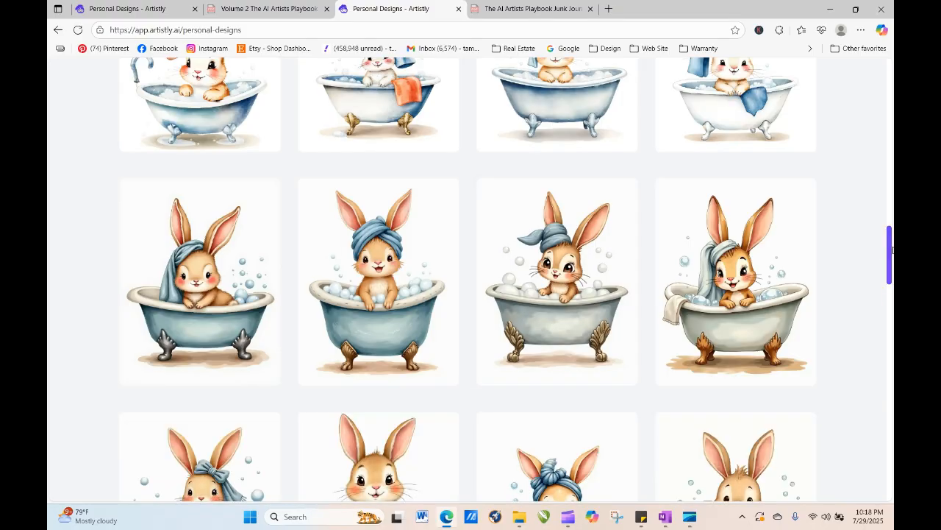
drag(893, 250, 892, 472)
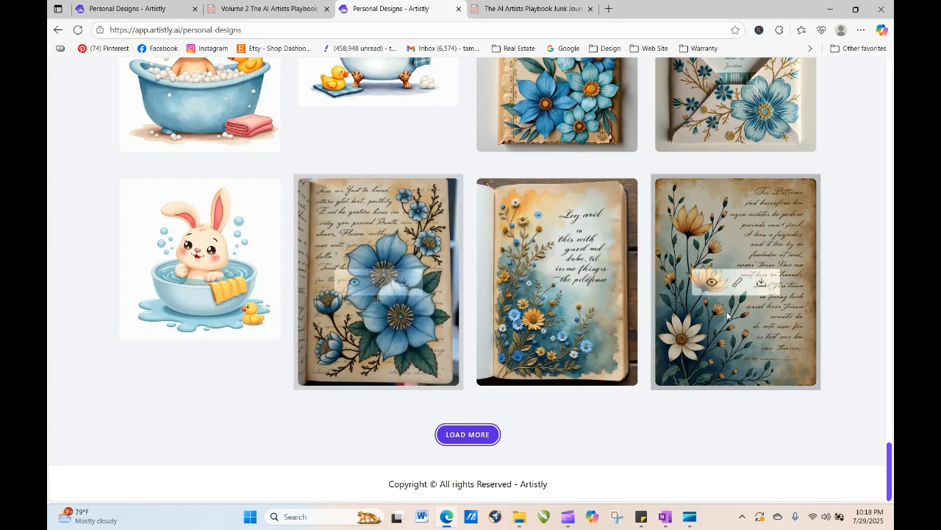
click(474, 437)
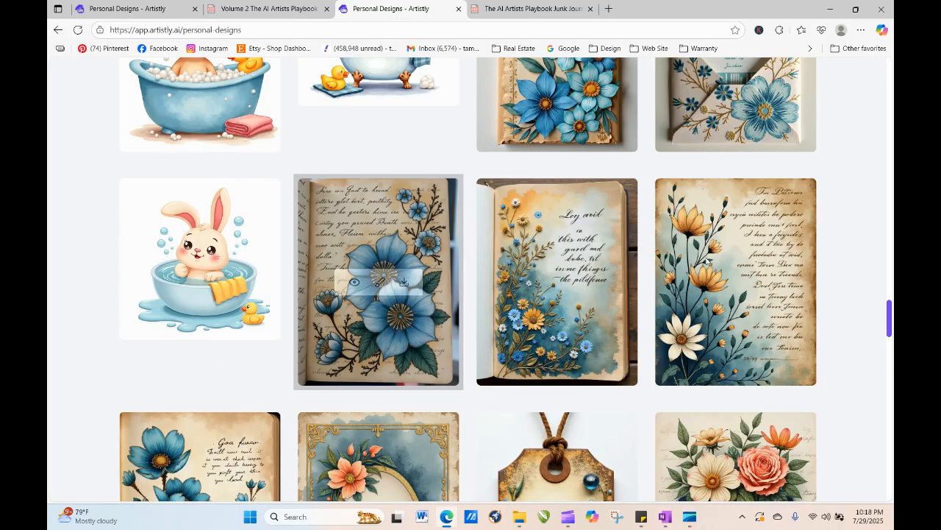
drag(890, 333, 890, 118)
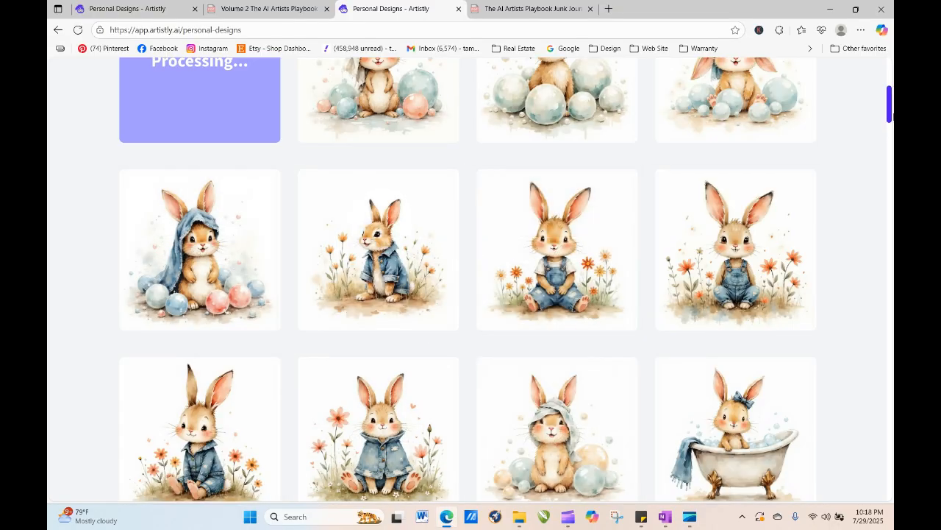
drag(890, 110, 892, 79)
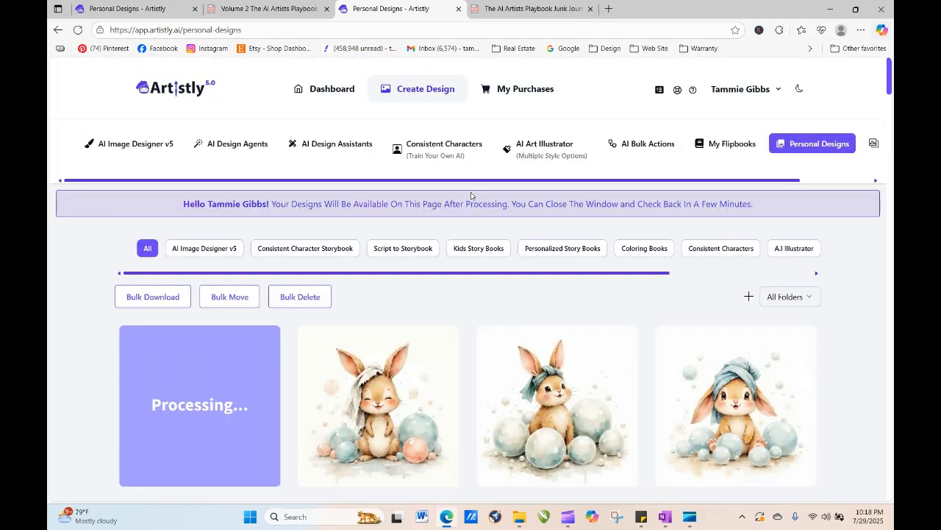
- Reload Personal Designs, re-generate the balloon bunny design inserting 'wearing a diaper' after 'bunny' in the prompt, and generate
click(79, 30)
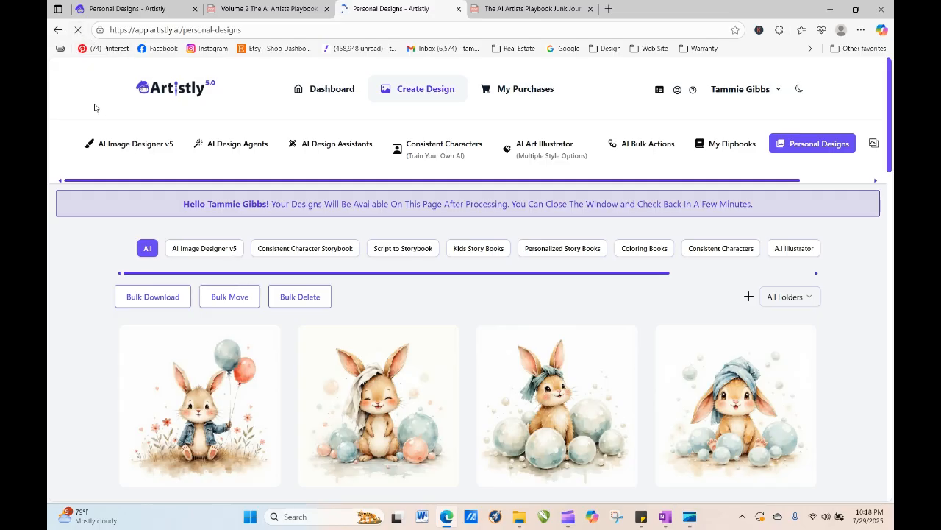
mouse_move(194, 380)
click(177, 406)
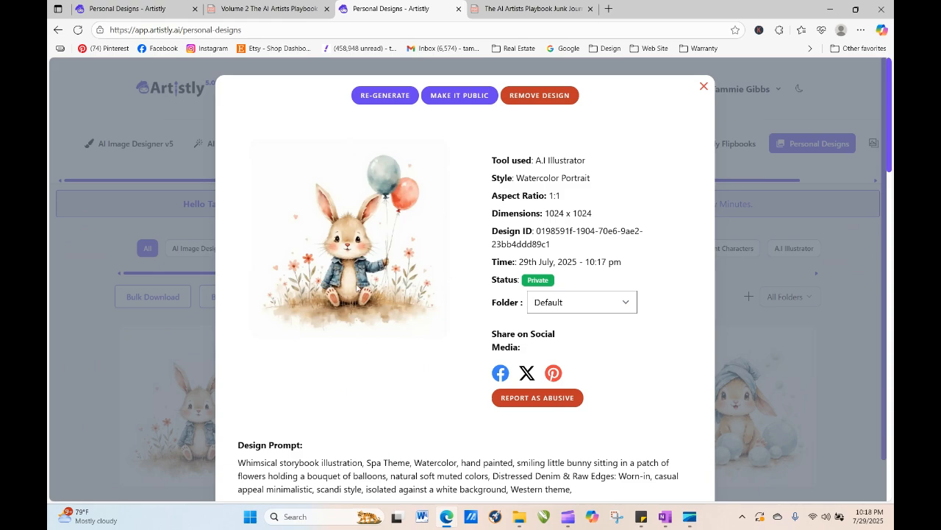
click(405, 96)
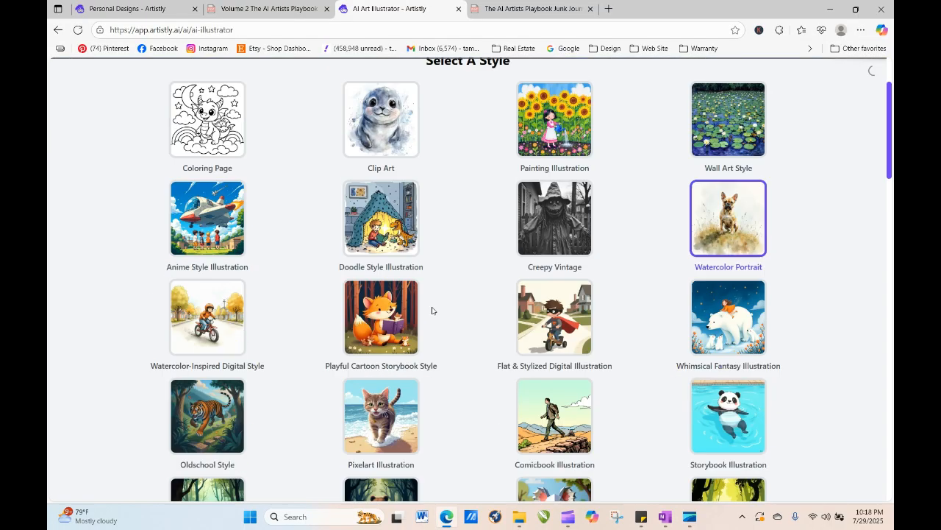
scroll(433, 309, down, 5)
scroll(433, 309, down, 10)
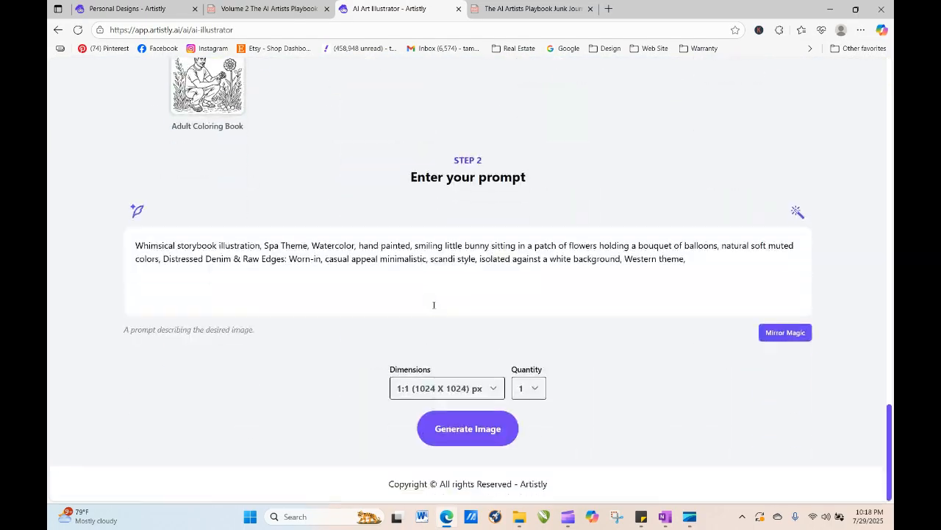
click(491, 246)
text(wearing a d)
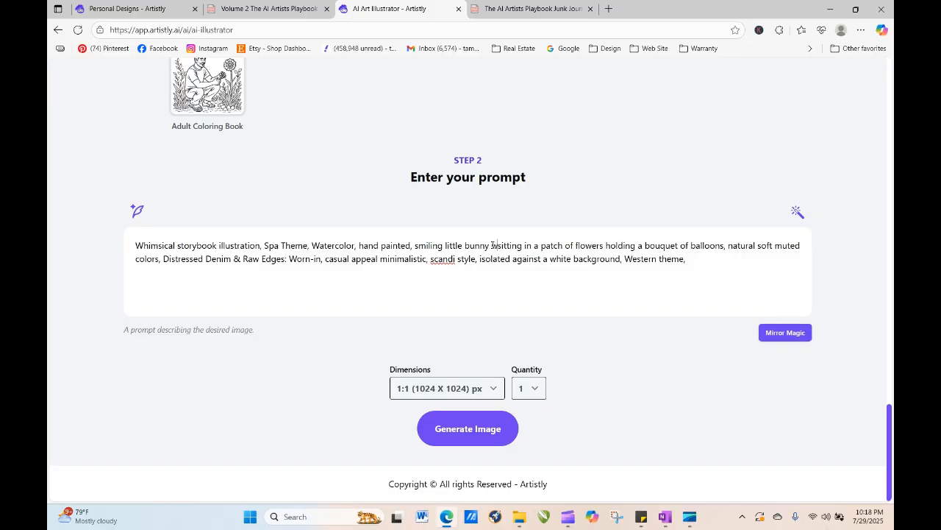
text(iaper)
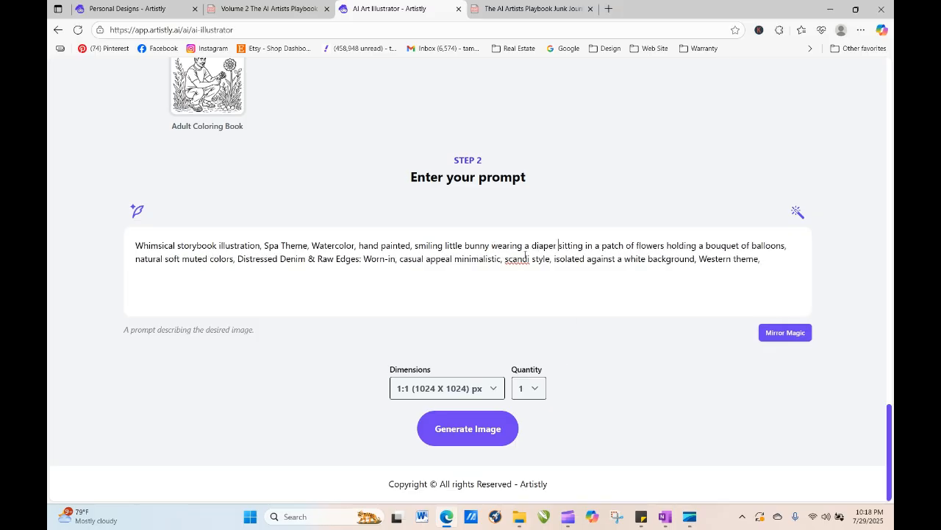
click(500, 445)
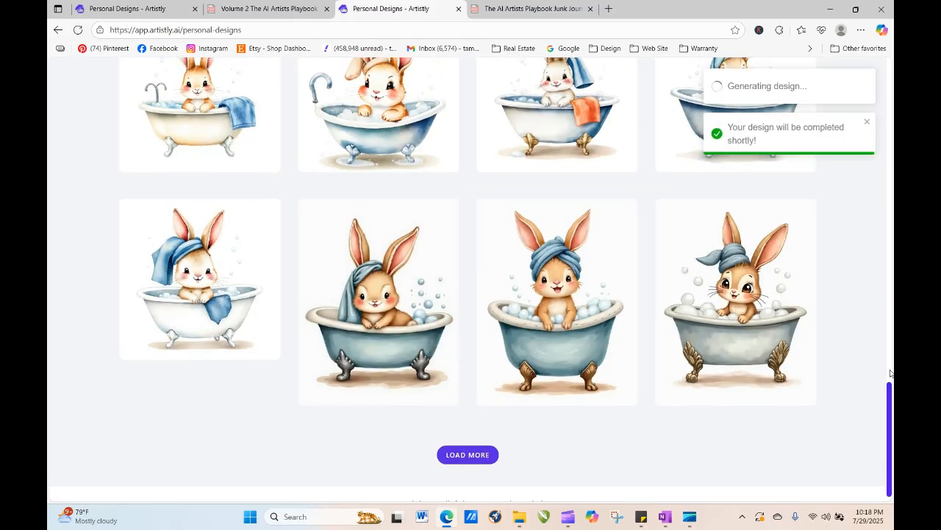
- Reload Personal Designs and scroll through the new diaper bunny results and older designs, loading more
scroll(890, 388, up, 15)
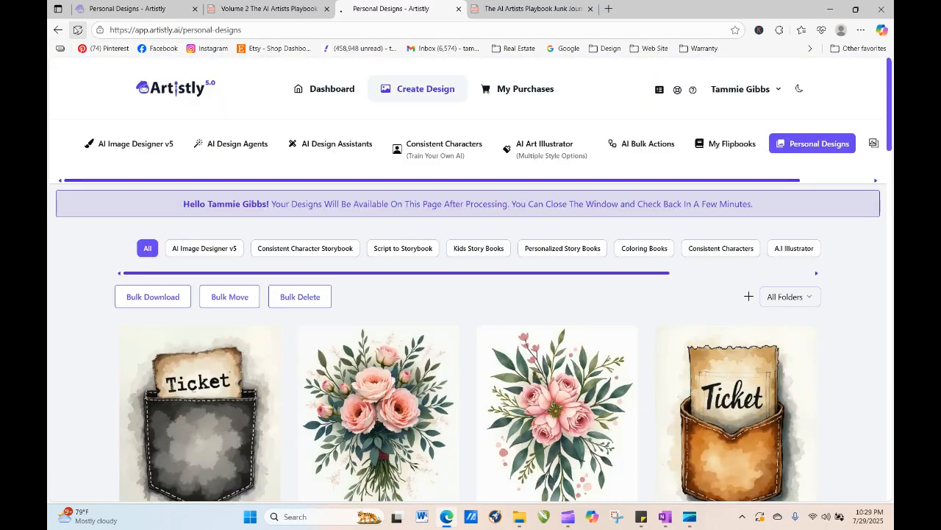
click(78, 30)
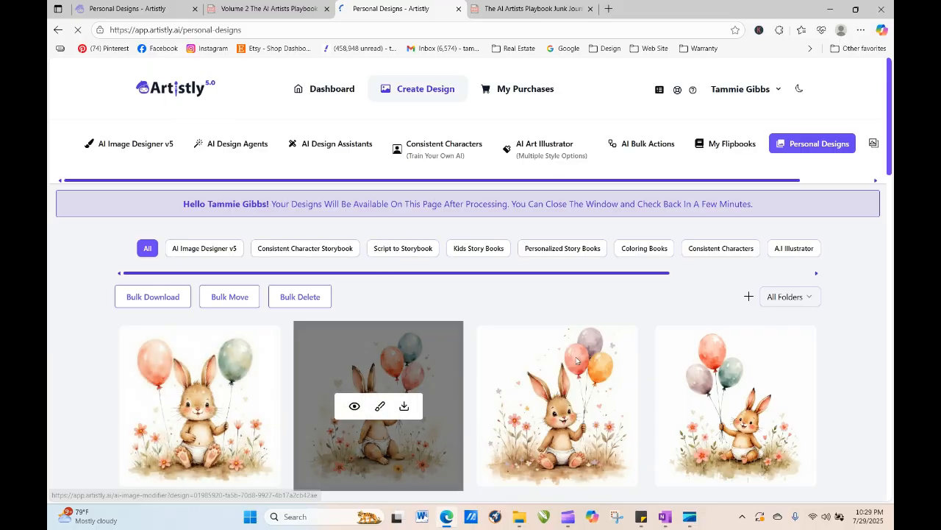
scroll(892, 160, down, 3)
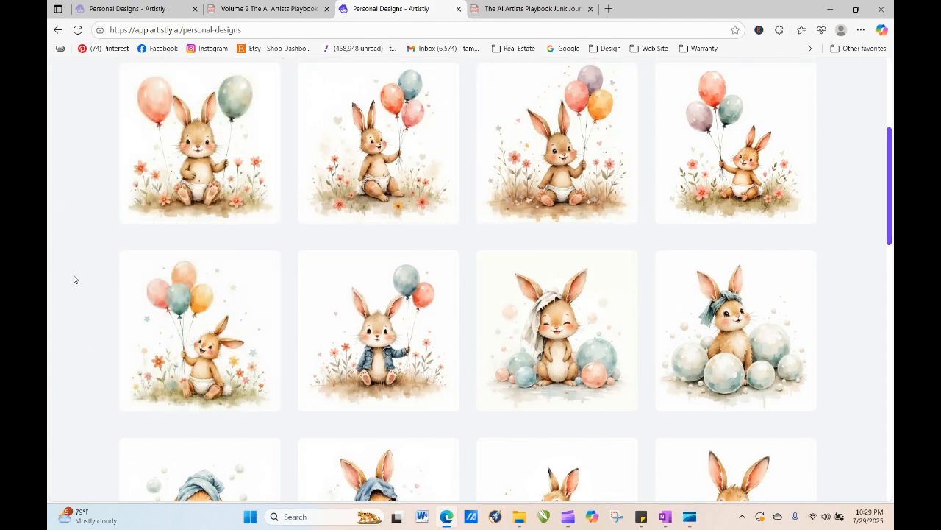
mouse_move(130, 336)
drag(891, 217, 891, 474)
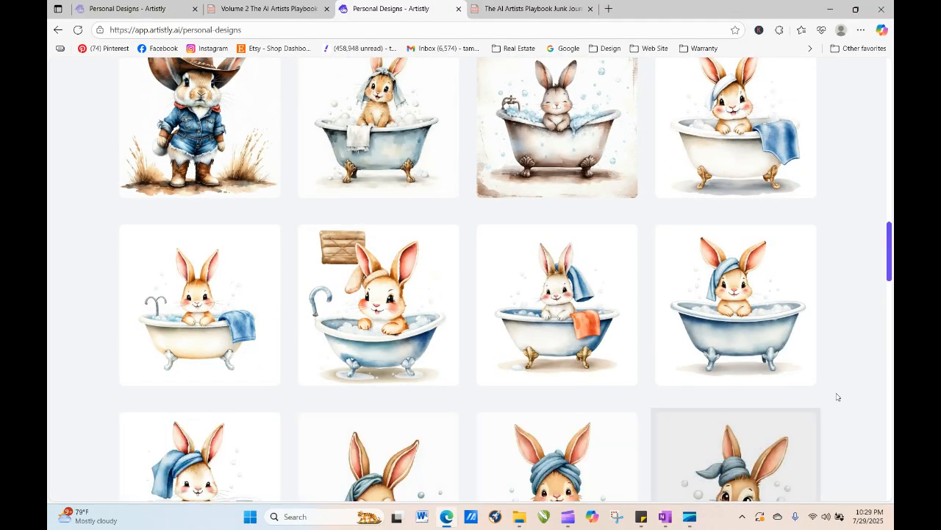
drag(888, 259, 890, 482)
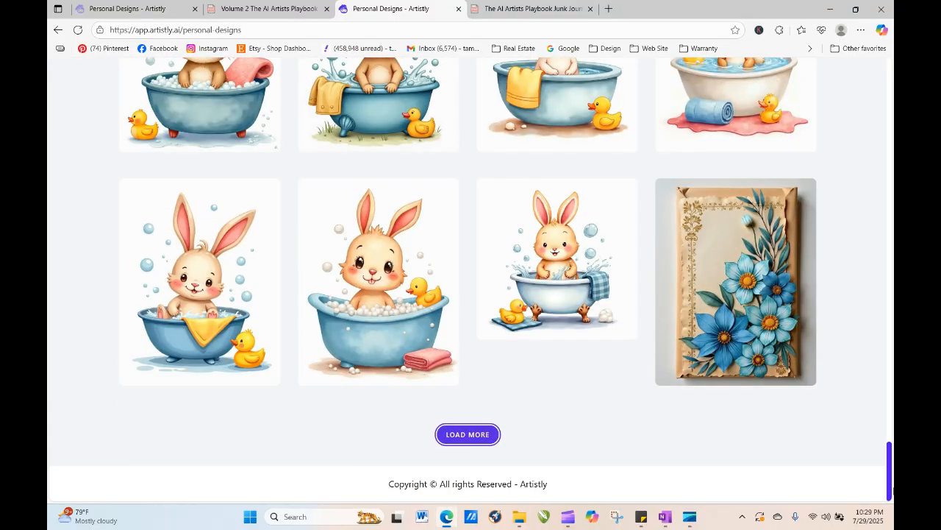
click(463, 437)
scroll(301, 355, down, 5)
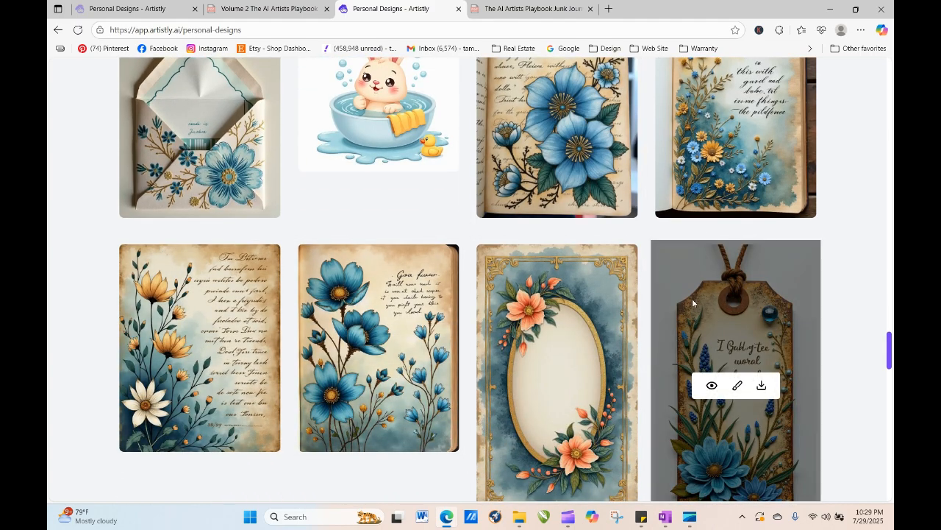
drag(890, 346, 890, 478)
click(461, 436)
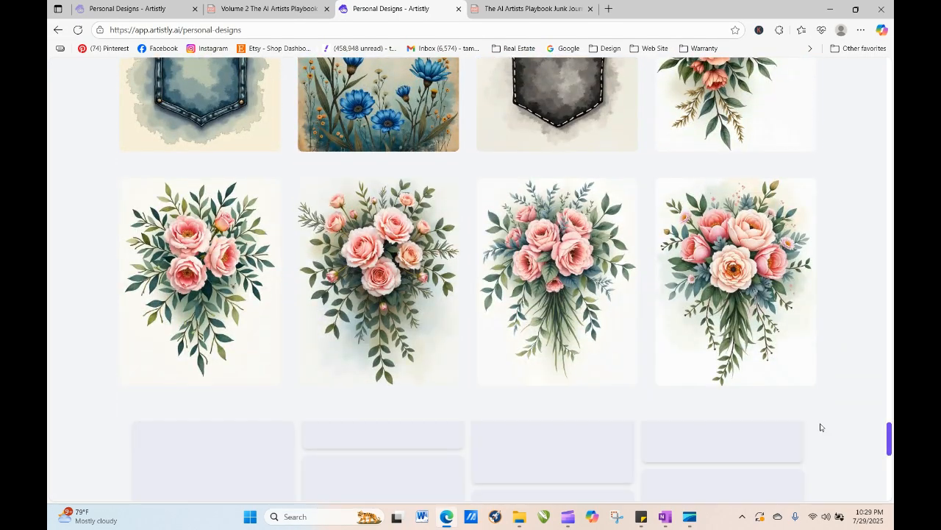
drag(890, 375, 890, 431)
mouse_move(389, 330)
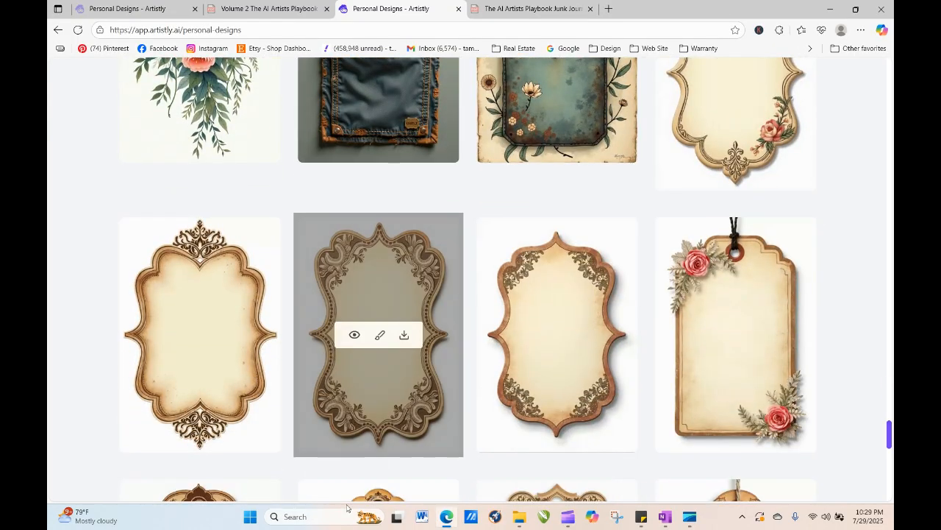
drag(891, 440, 879, 4)
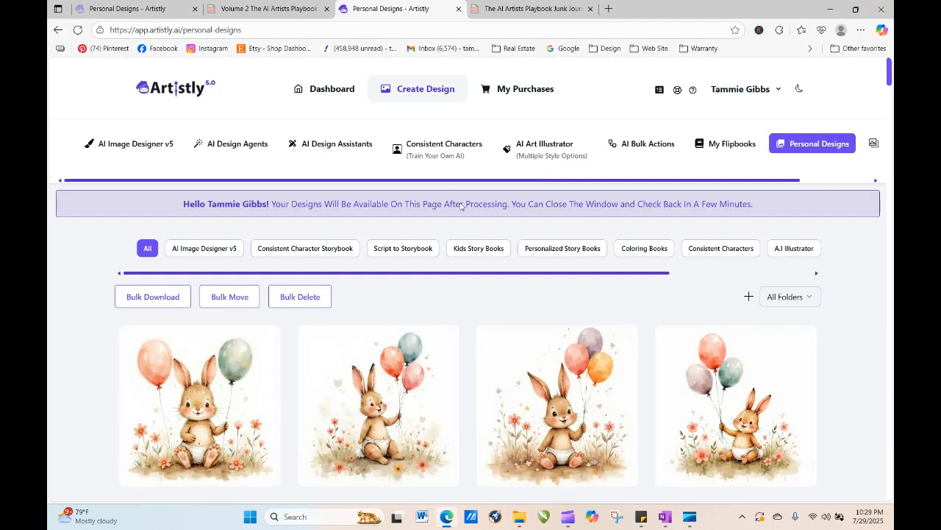
- Open the details of the diaper bunny with balloons design, close them, and scroll through the bunny variations
mouse_move(284, 354)
click(175, 408)
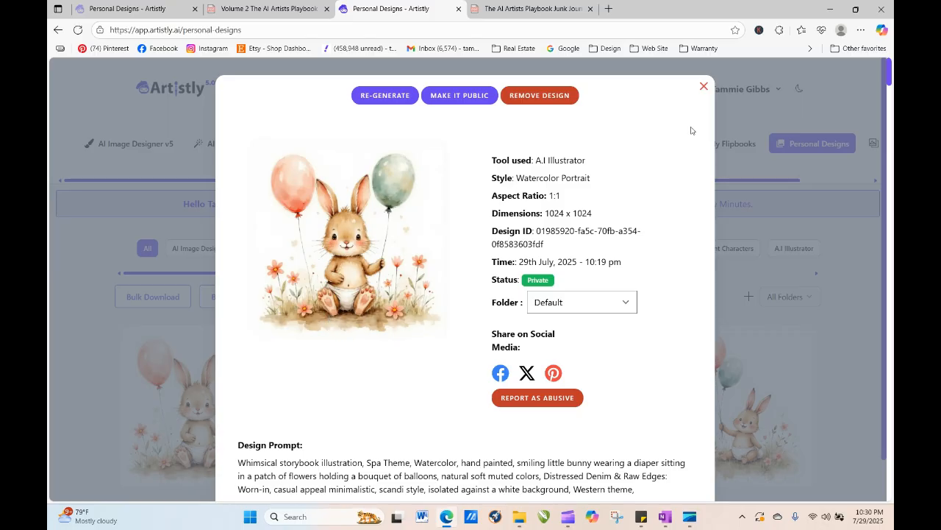
click(704, 87)
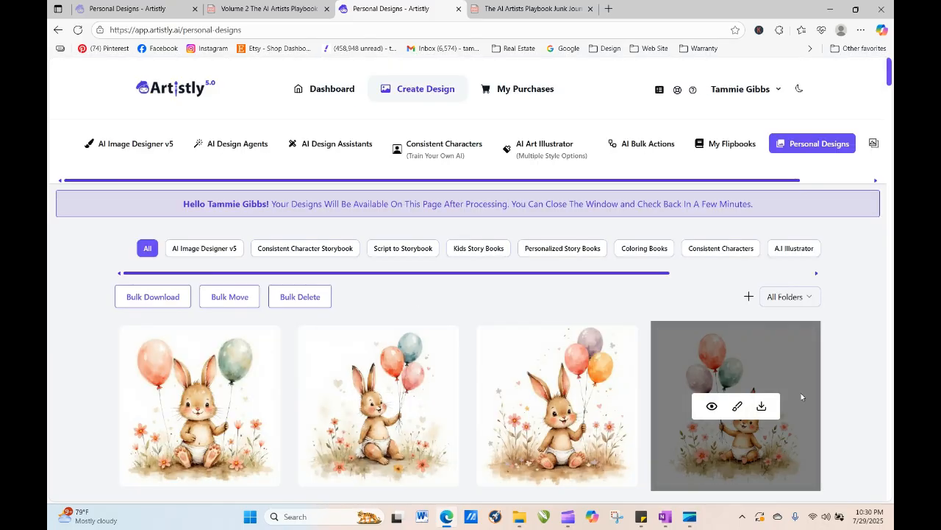
scroll(421, 269, down, 6)
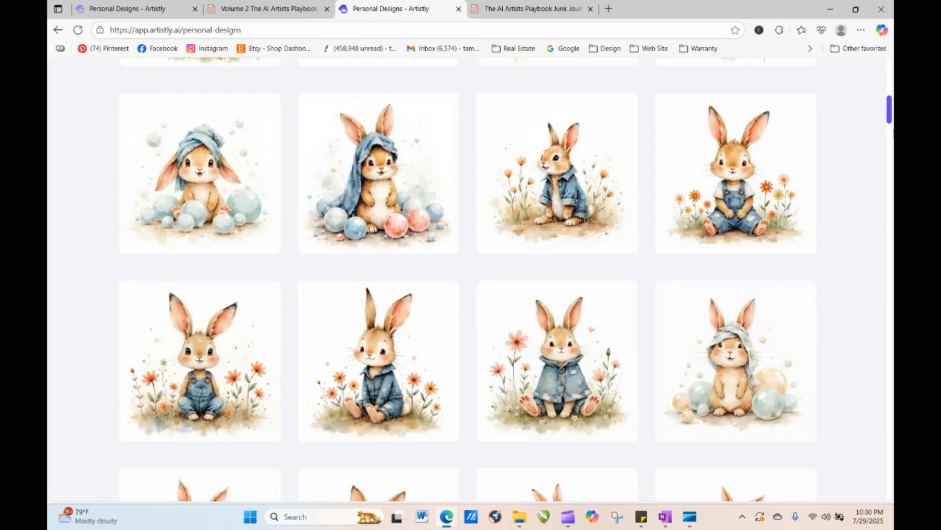
scroll(892, 133, down, 5)
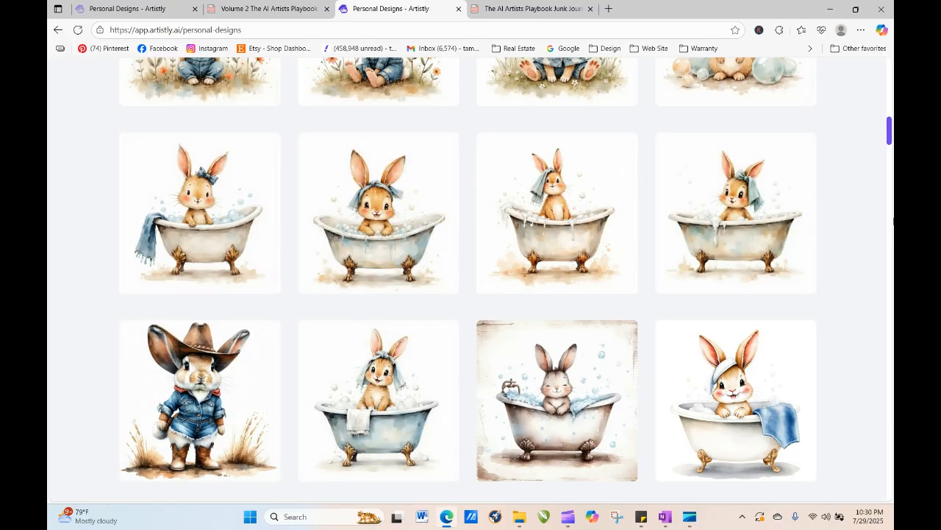
drag(890, 131, 890, 45)
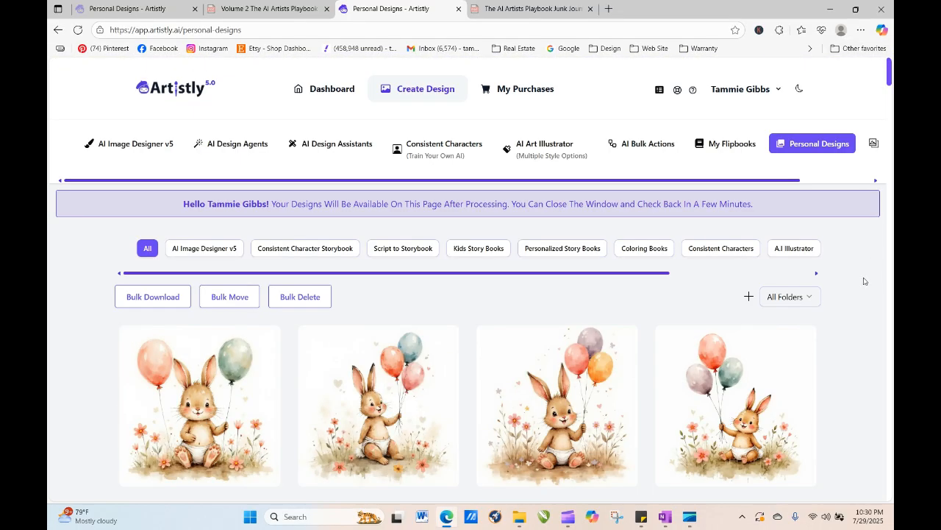